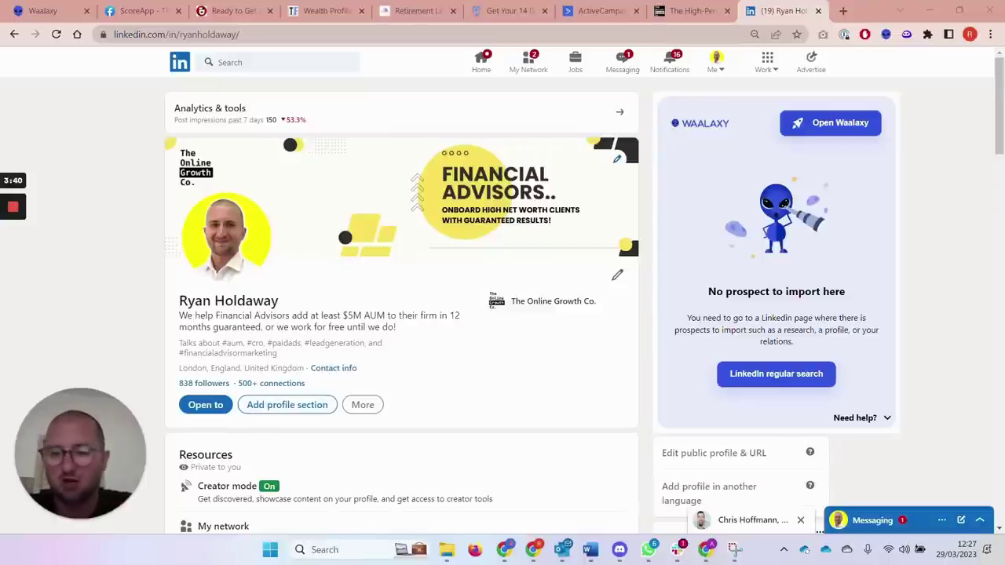
Review the LinkedIn profile's header, activity and full About text, highlighting the closing paragraph that invites advisors to get in touch
scroll(303, 366, "down", 2)
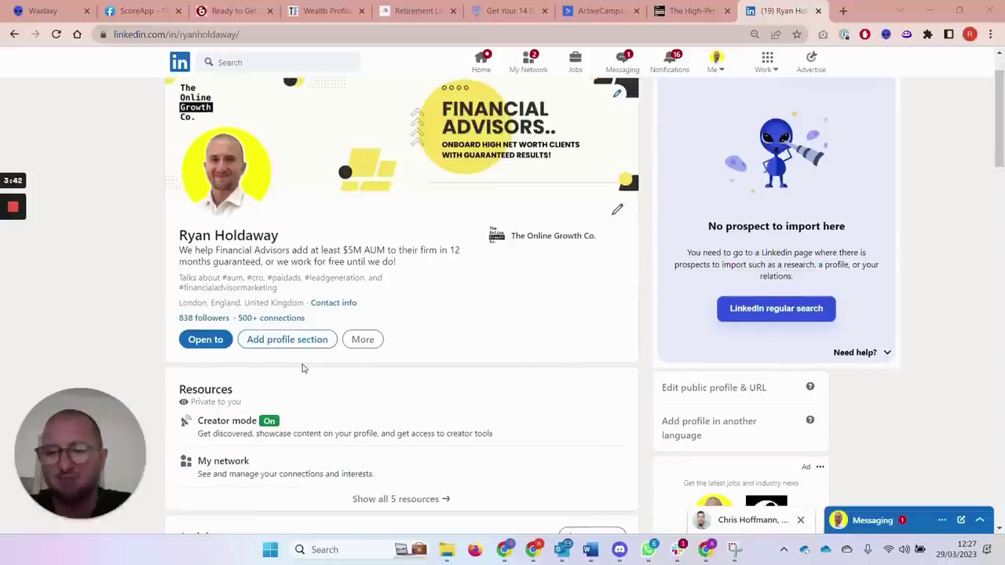
scroll(333, 304, "down", 4)
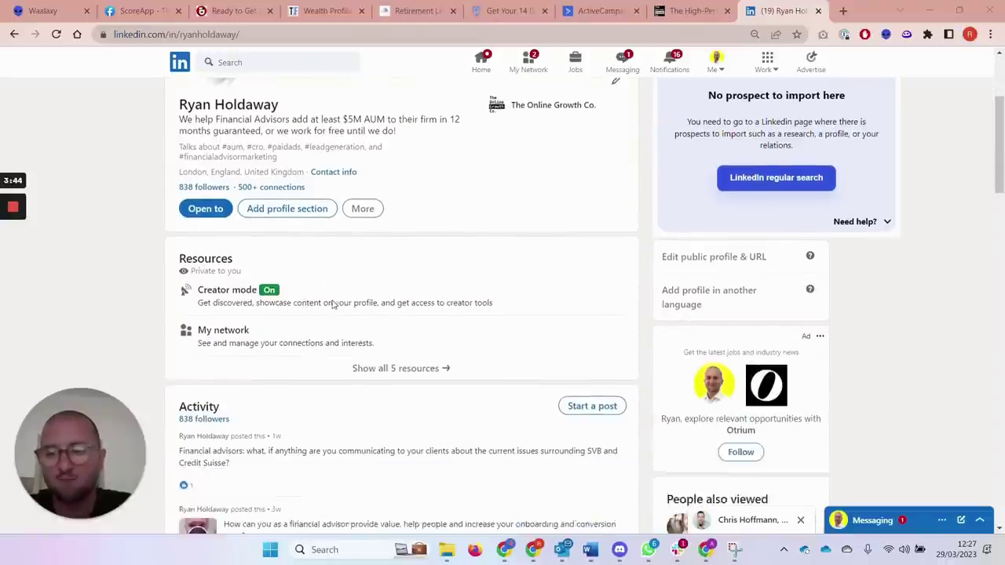
scroll(381, 293, "down", 1)
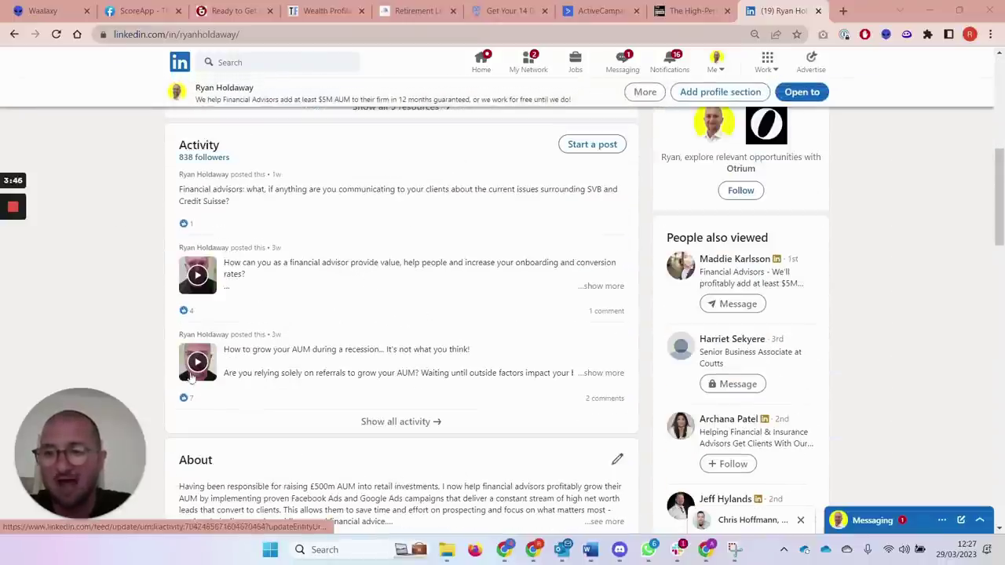
scroll(390, 276, "down", 1)
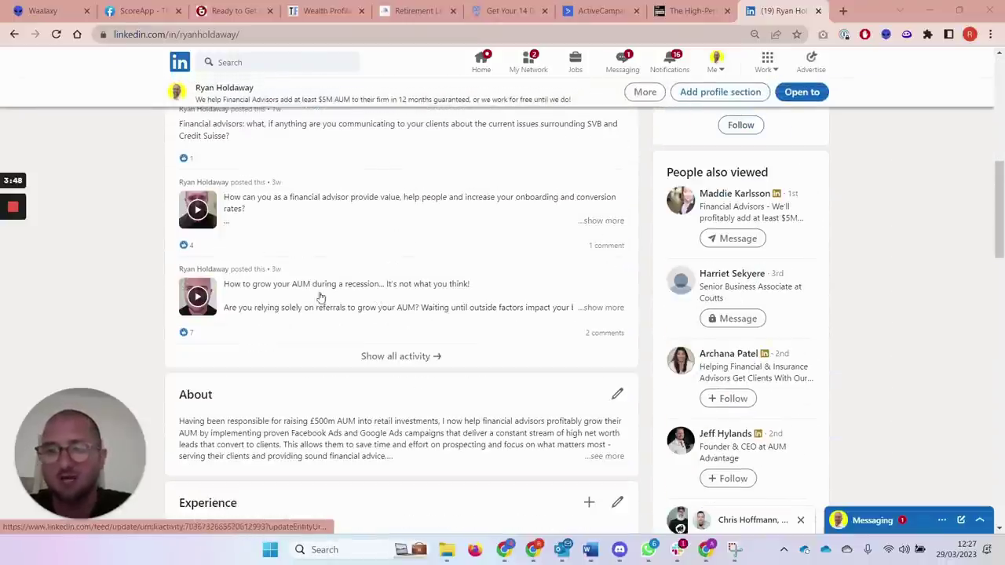
scroll(339, 331, "down", 3)
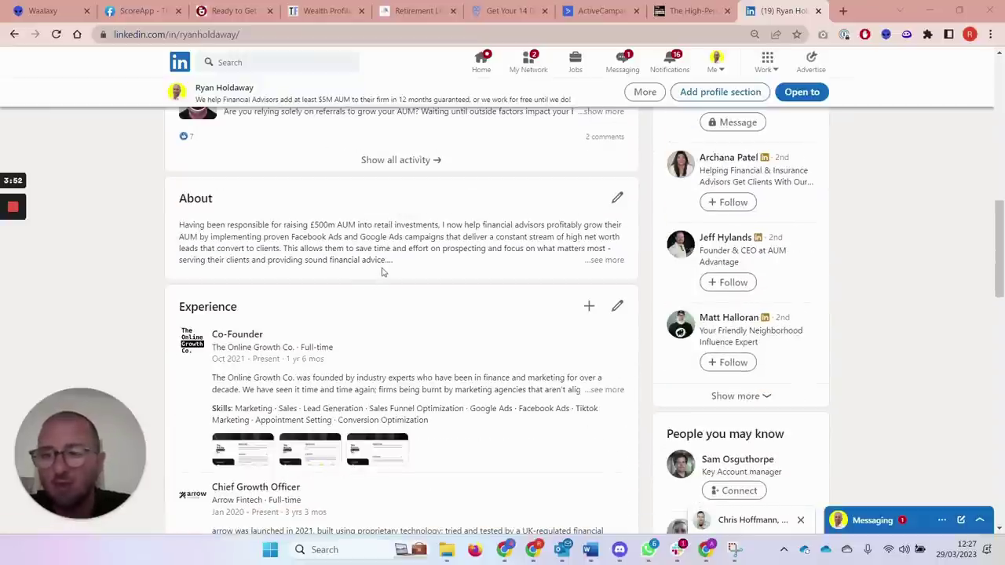
left_click(610, 261)
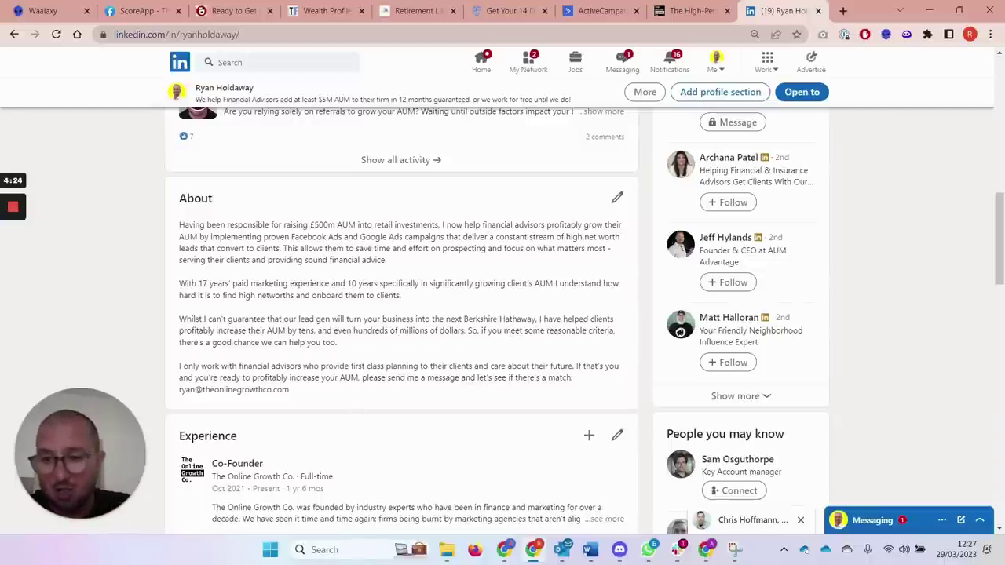
left_click_drag(291, 393, 196, 368)
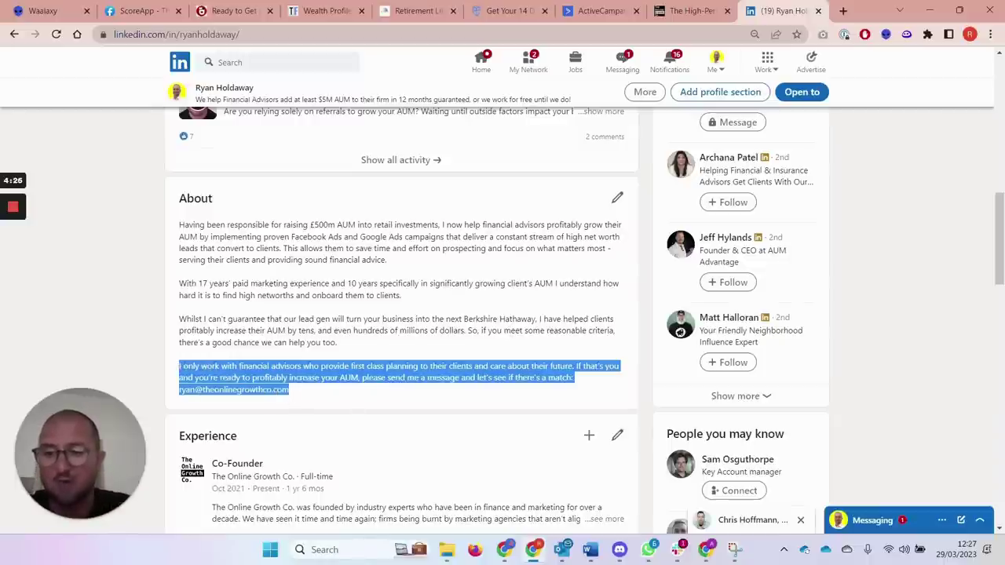
left_click(315, 387)
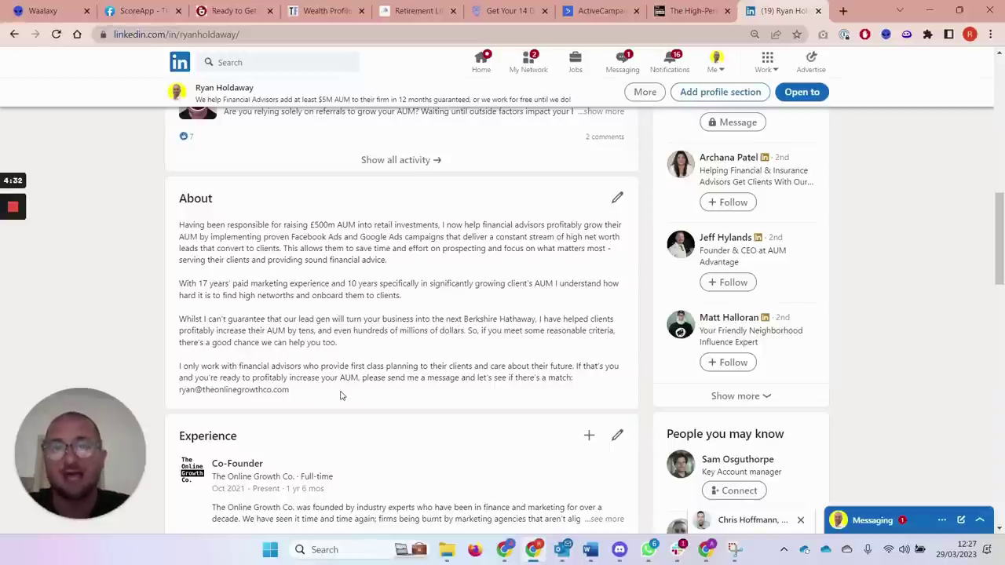
Examine the roles in the profile's Experience section and return to the profile header
scroll(397, 353, "down", 3)
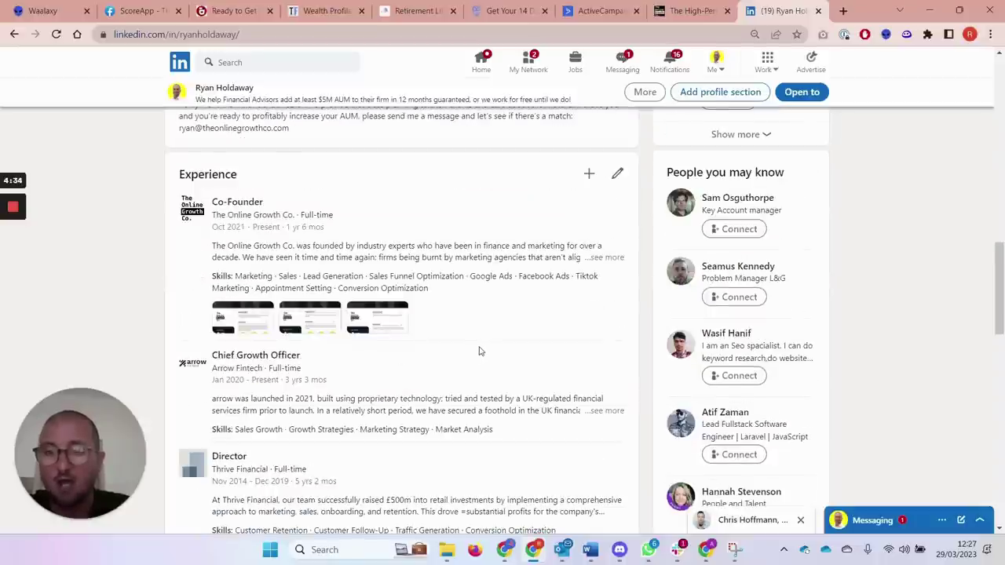
scroll(481, 351, "down", 1)
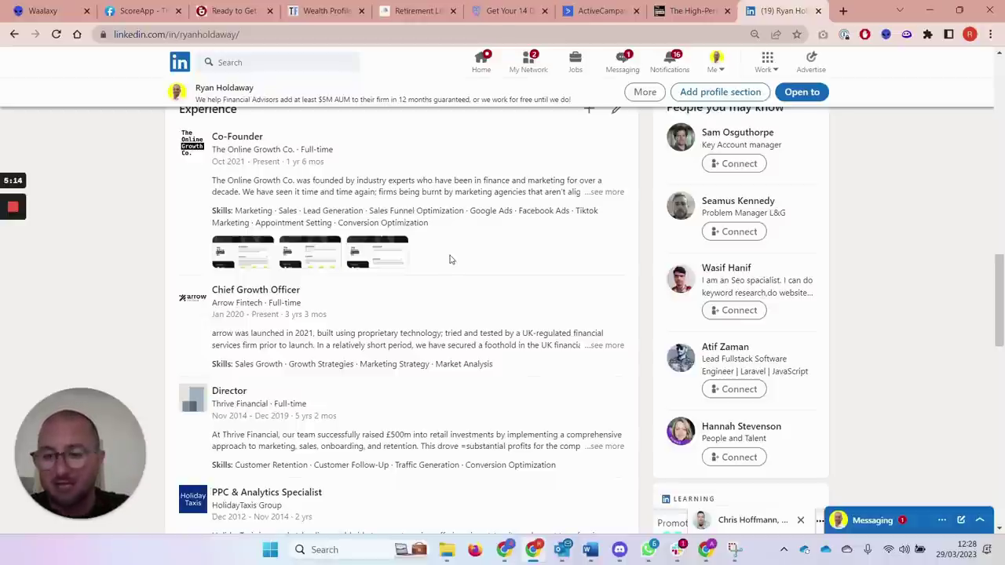
scroll(454, 263, "down", 3)
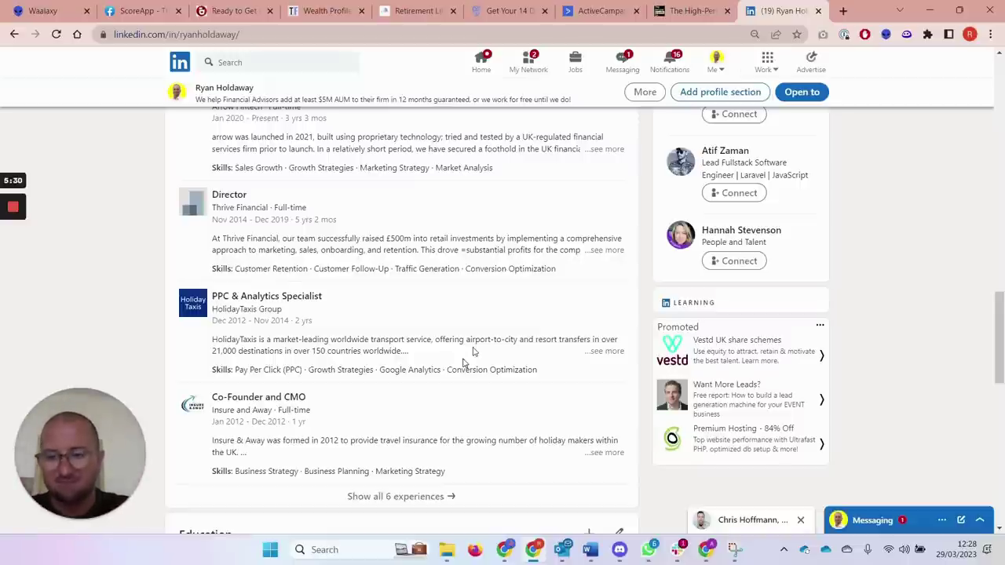
scroll(473, 352, "up", 15)
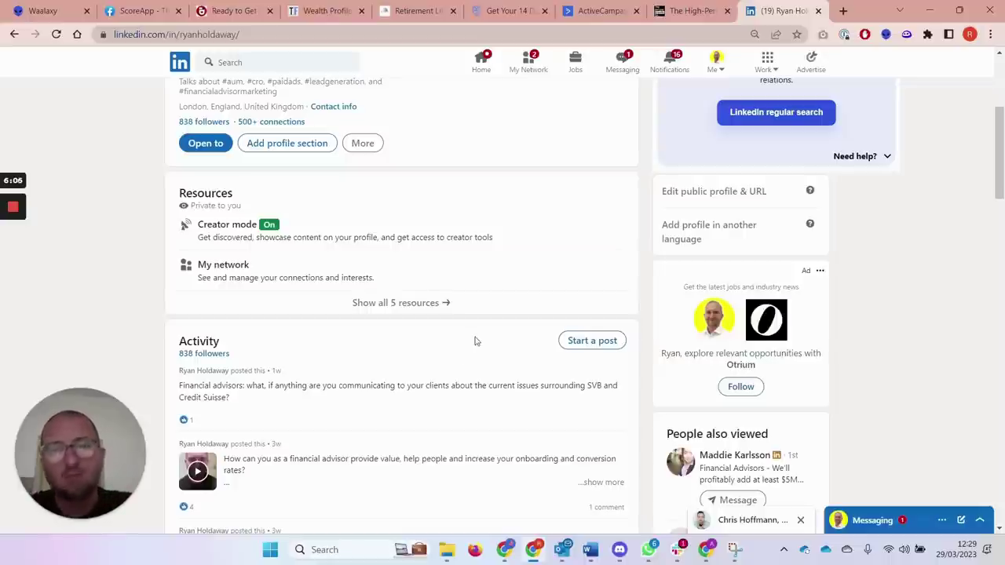
scroll(476, 333, "up", 3)
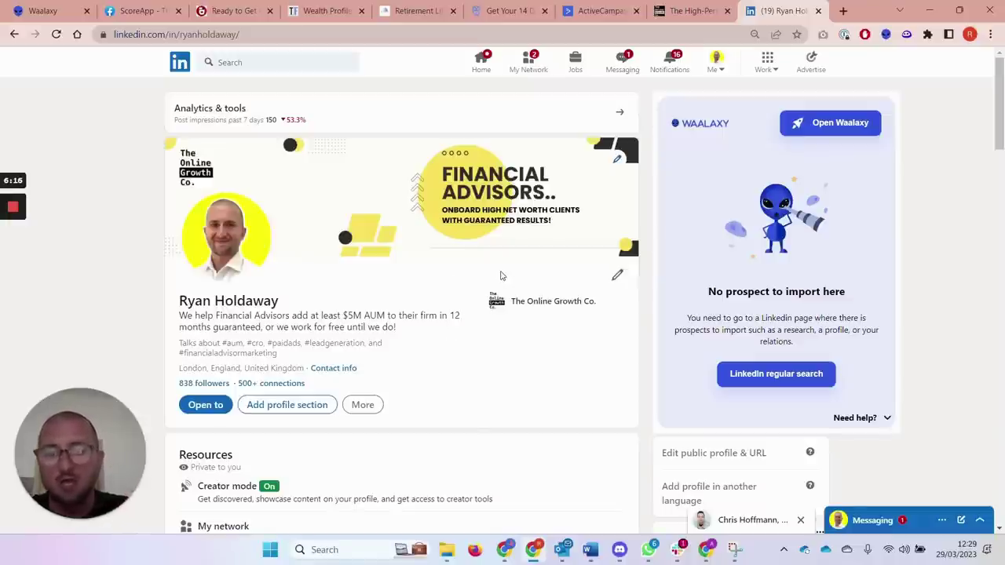
Switch to the LinkedIn Sales Navigator window and open the complete set of lead filters from its home page
key("alt+Tab")
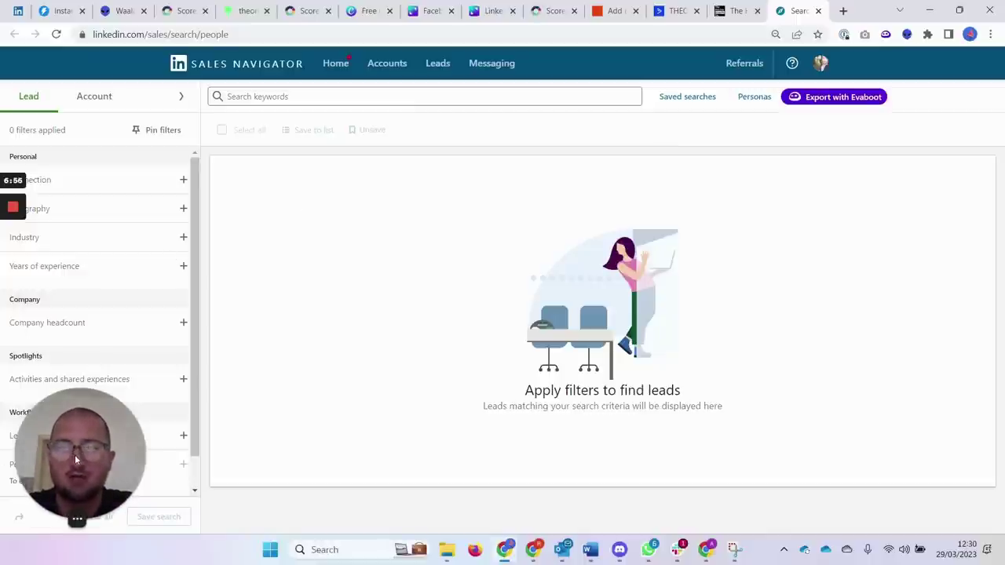
left_click_drag(75, 454, 926, 281)
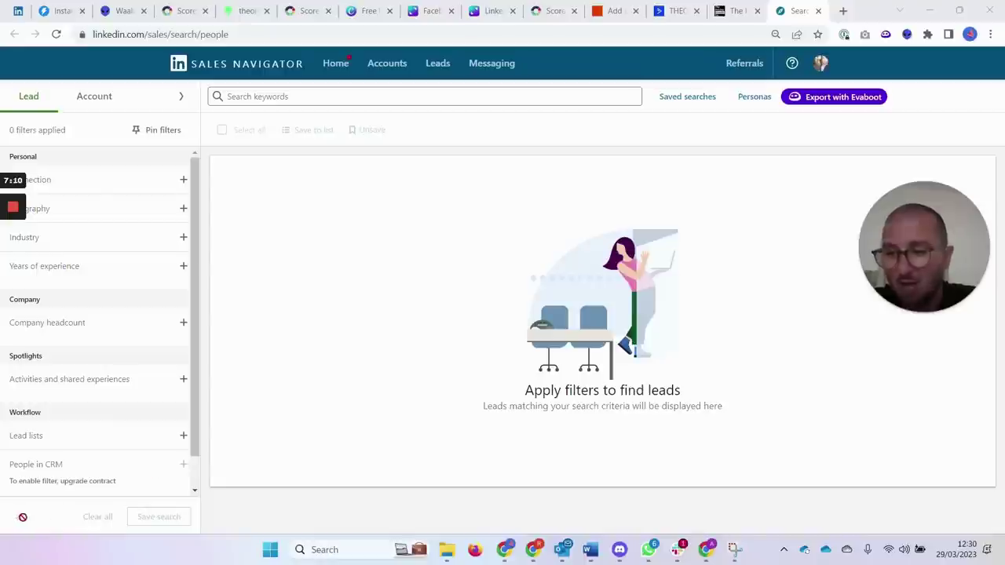
scroll(131, 446, "down", 1)
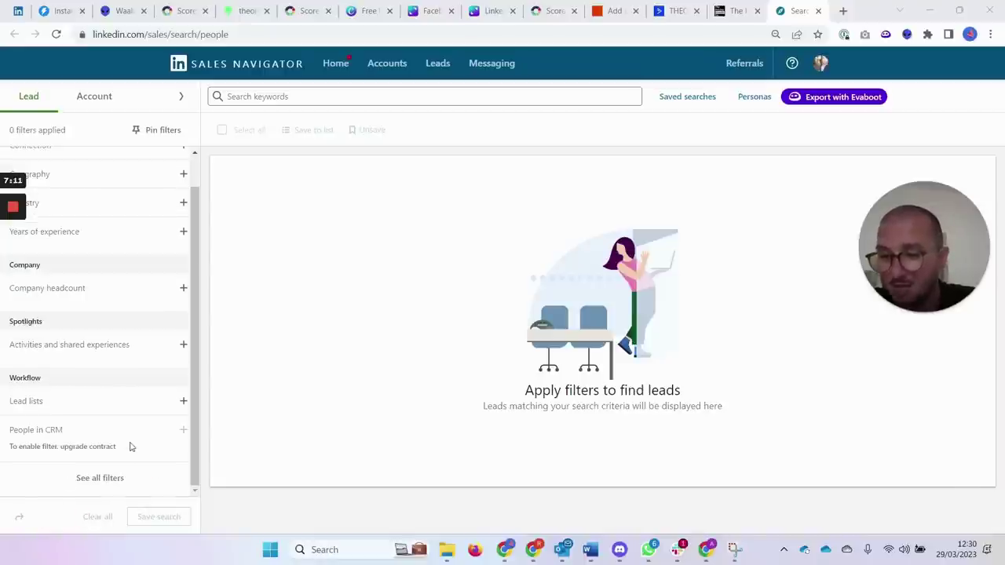
left_click(105, 478)
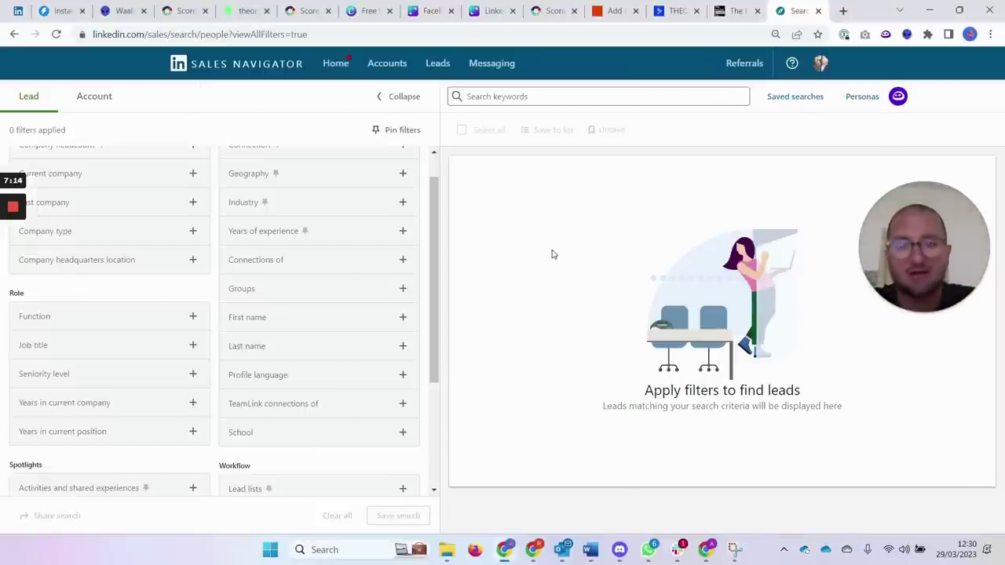
left_click(335, 64)
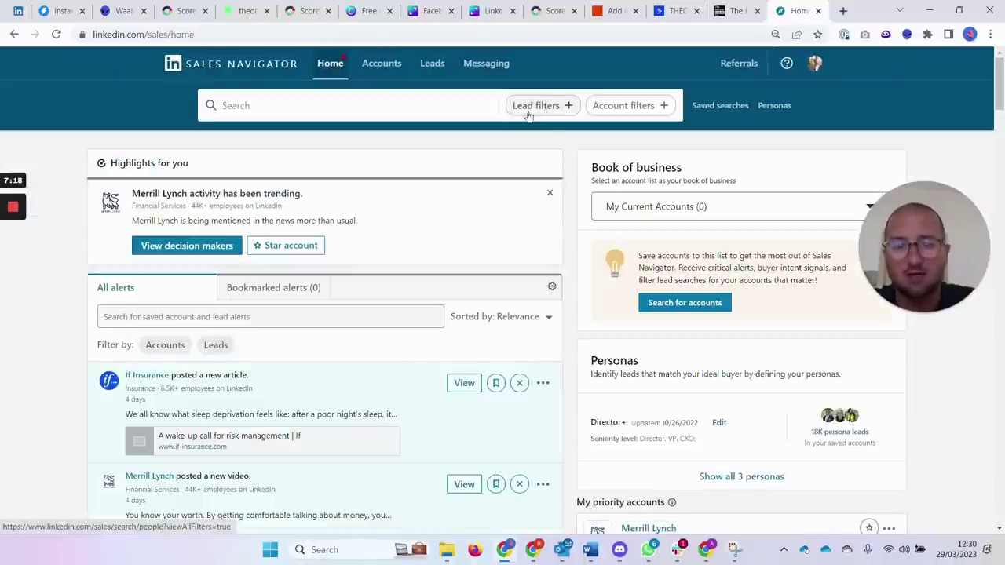
left_click(539, 105)
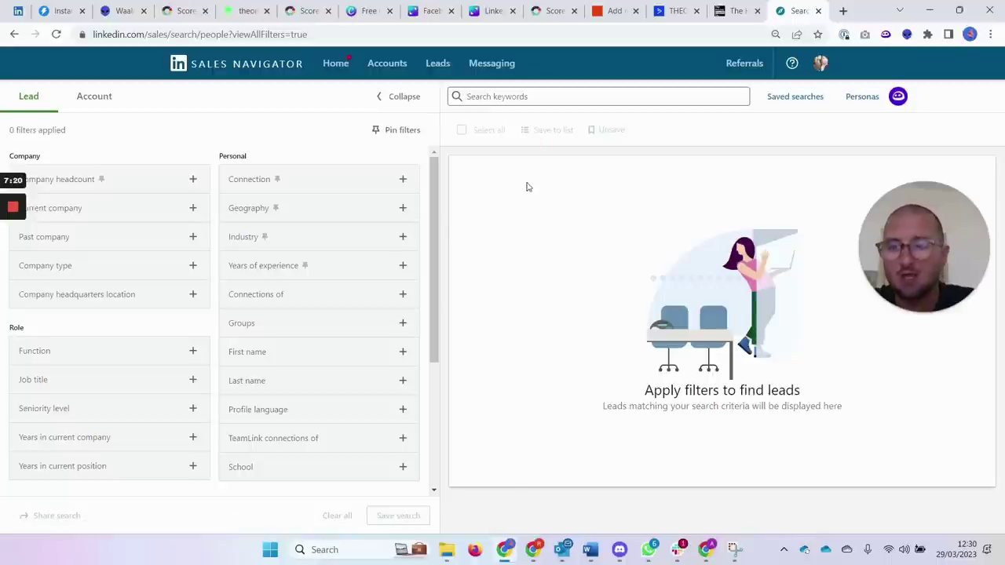
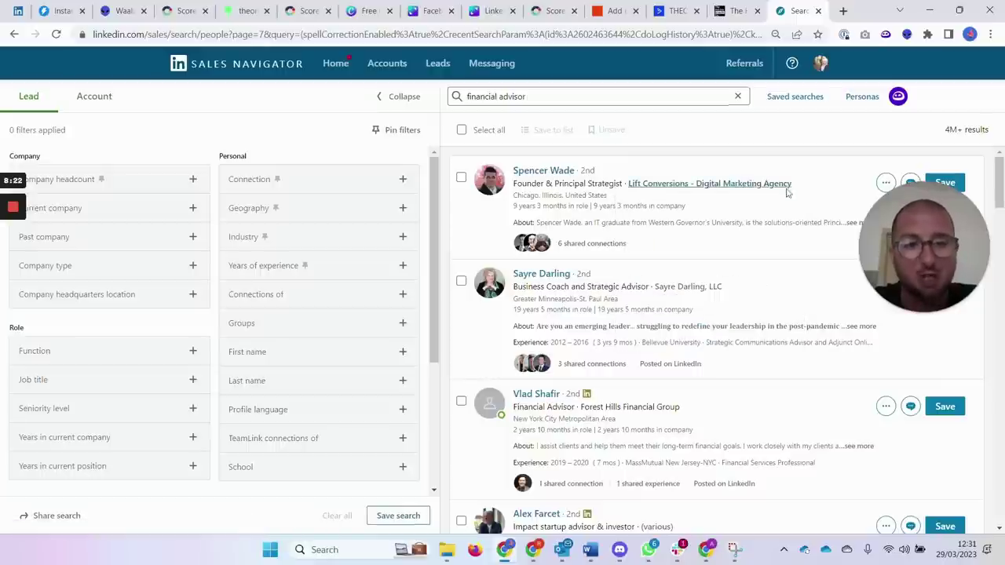
Clear the "financial advisor" keywords from the lead search
mouse_move(741, 188)
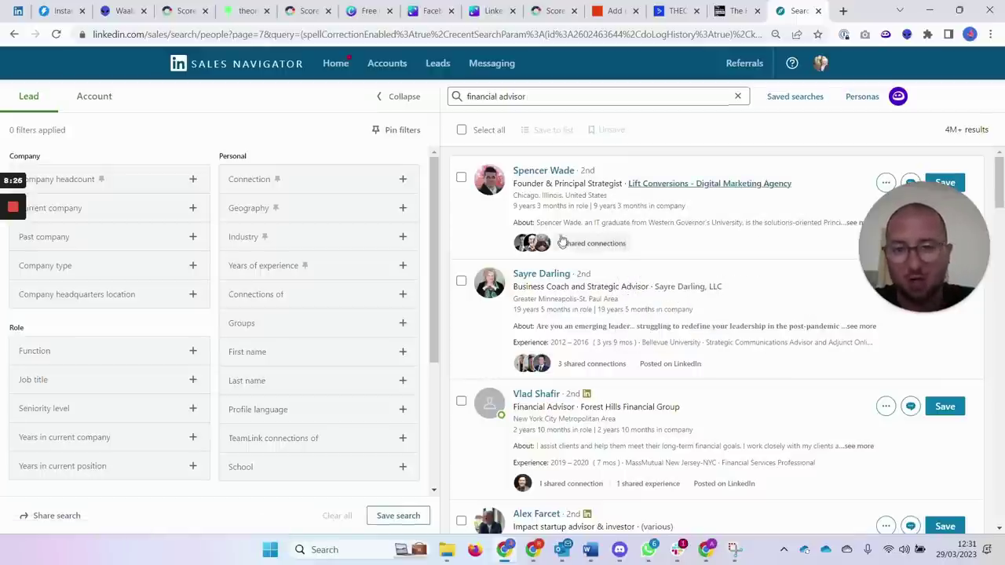
left_click_drag(480, 96, 528, 95)
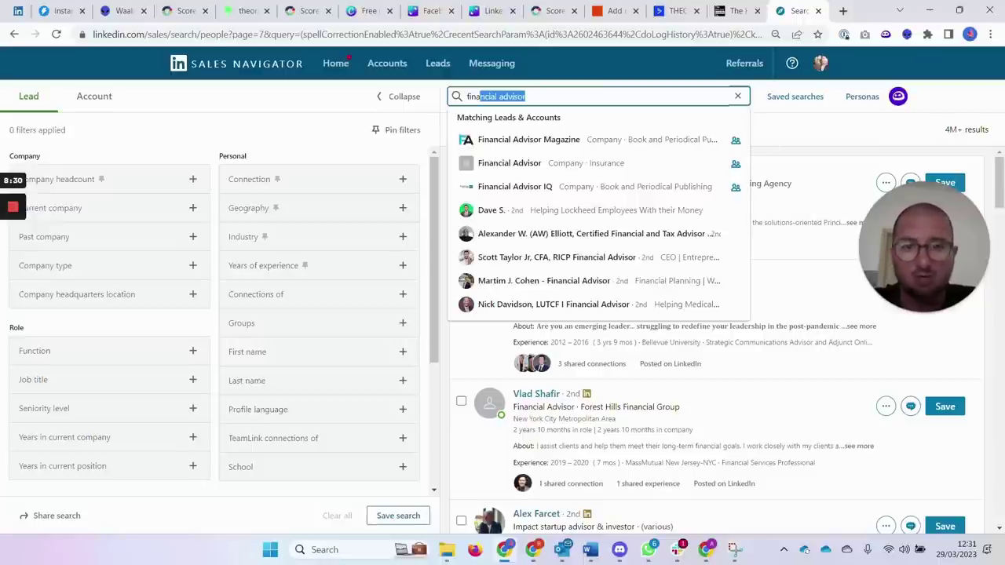
key("ctrl+a")
key("BackSpace")
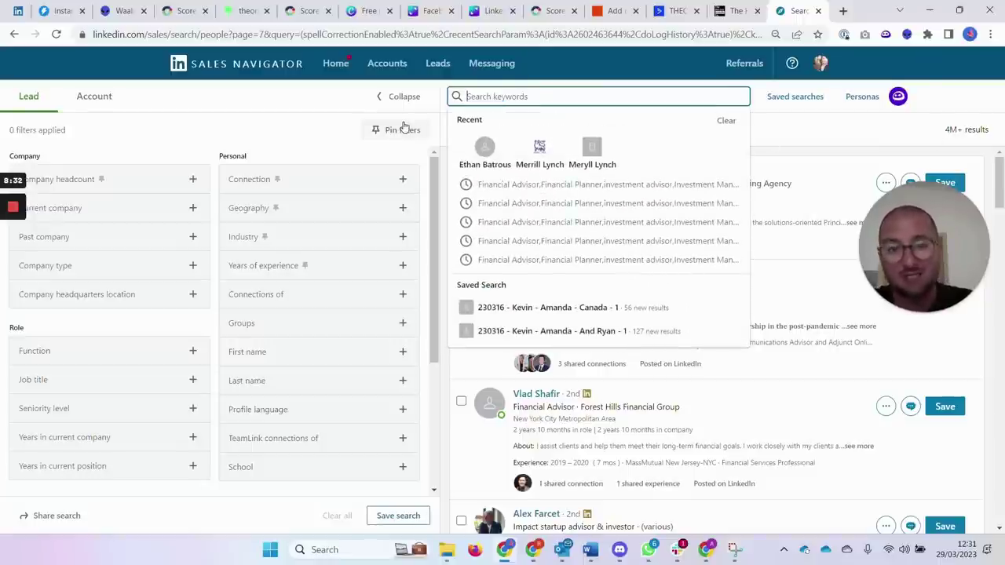
Add the exact phrase "financial advisor", in quotation marks, as a current job title filter
left_click(92, 385)
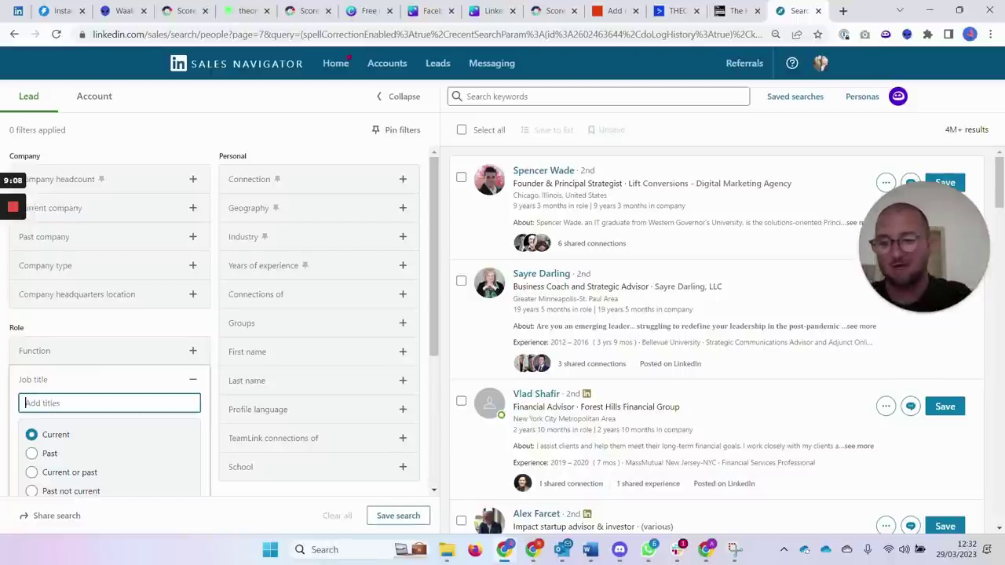
type("\"finan")
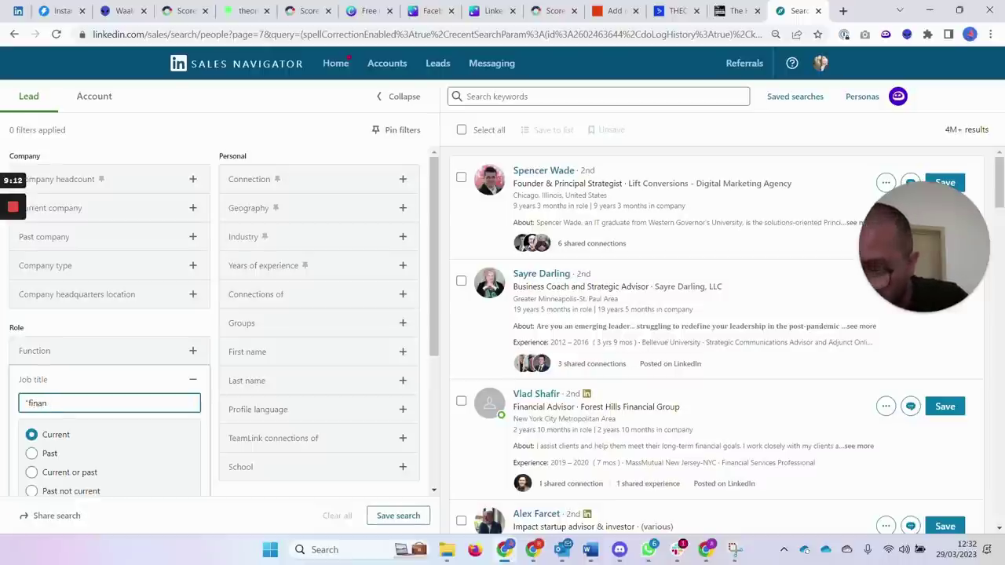
type("ccial advisor")
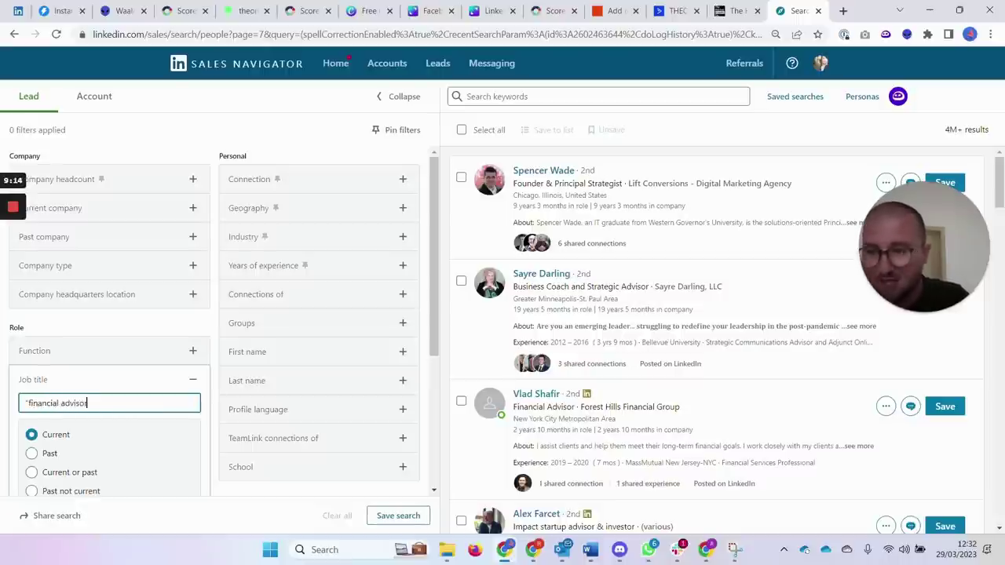
type("\"")
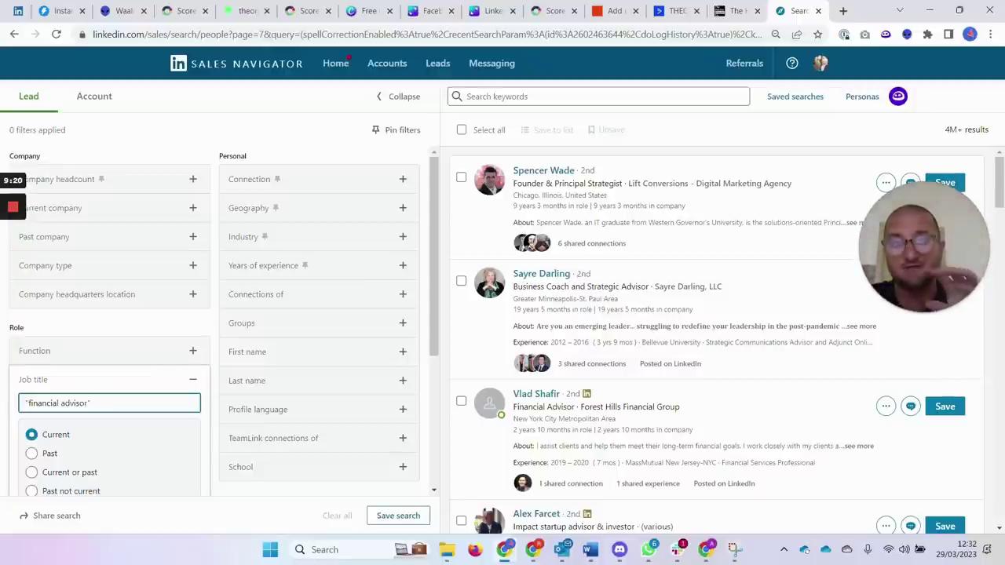
key("Return")
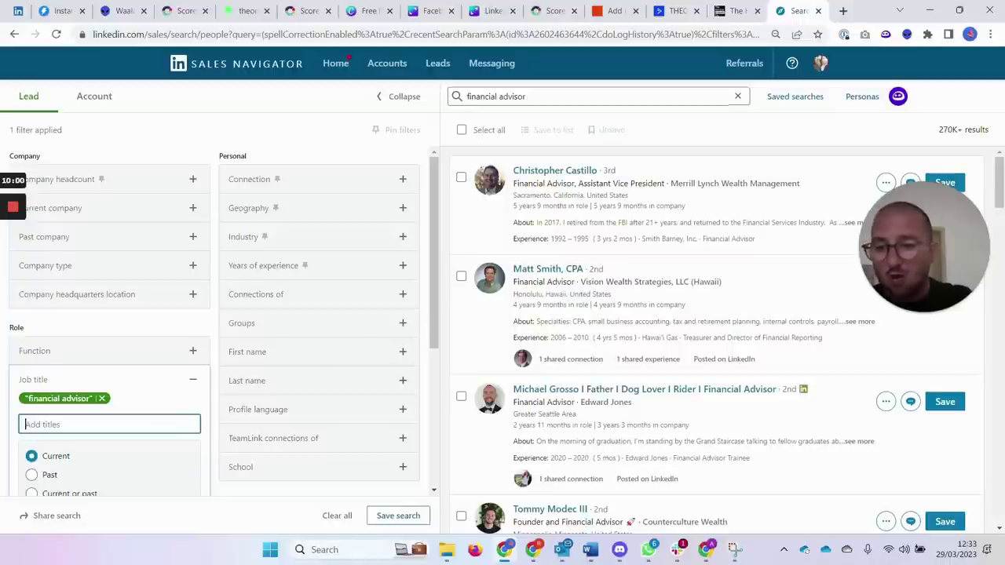
Replace the current job title filter with the Boolean expression "financial advisor" NOT junior NOT recruiter NOT vice
left_click(102, 399)
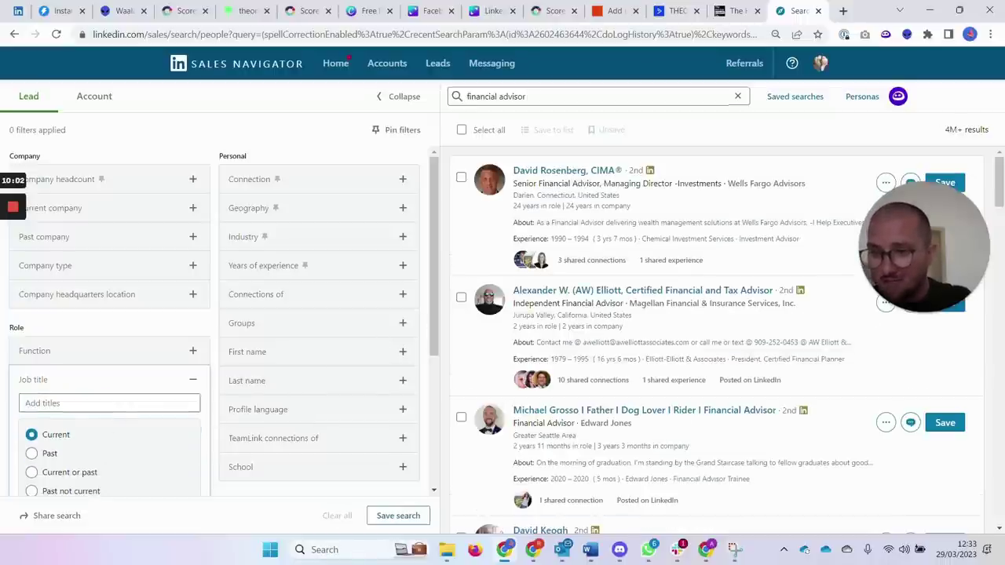
left_click(109, 403)
type("\"financ")
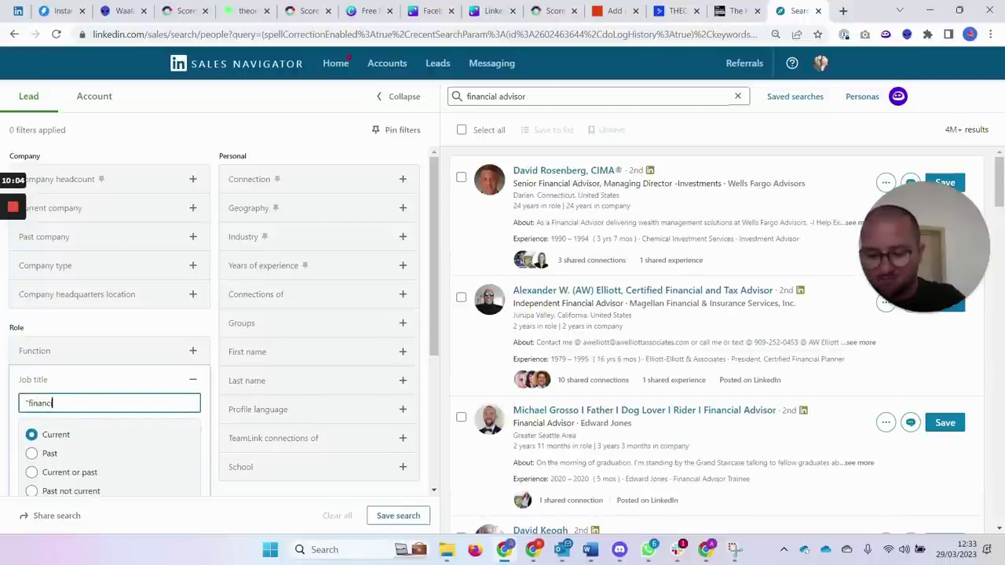
type("ial advisor\"")
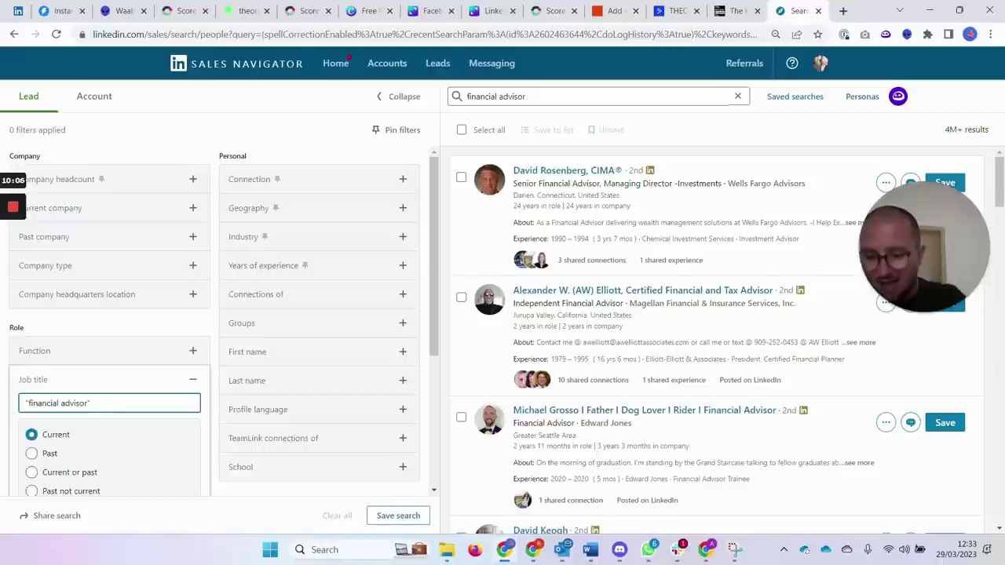
type(" NO")
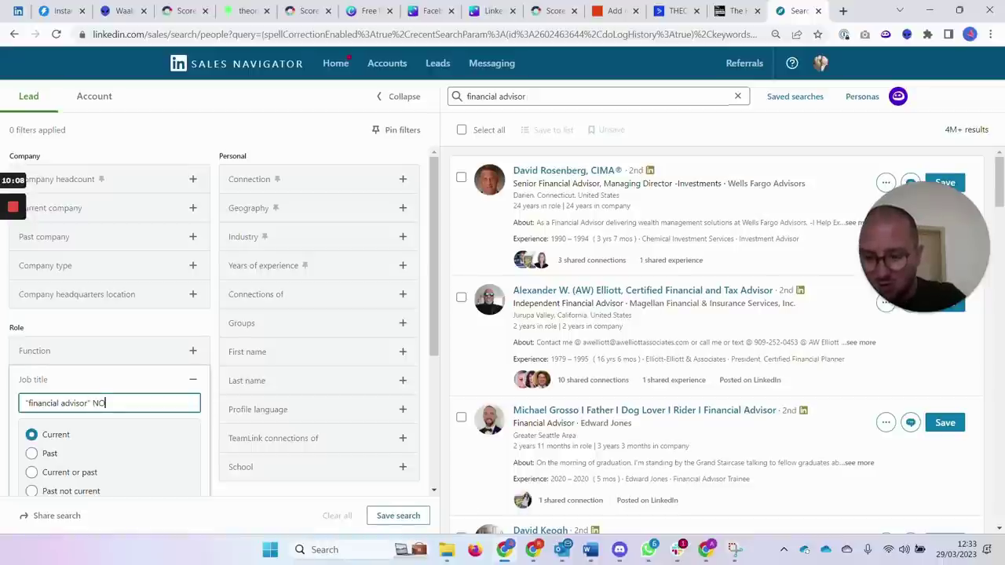
type("T ")
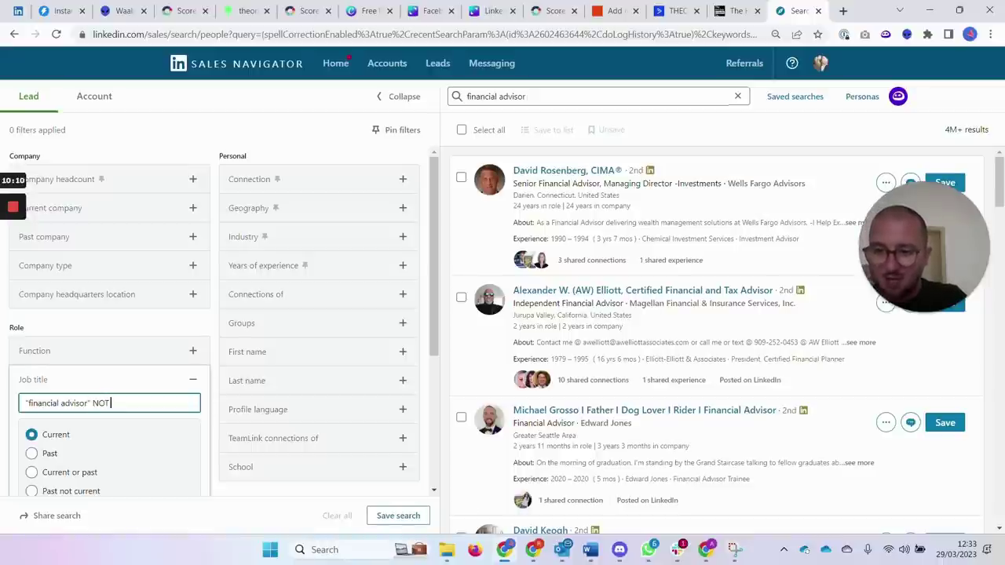
type("junior")
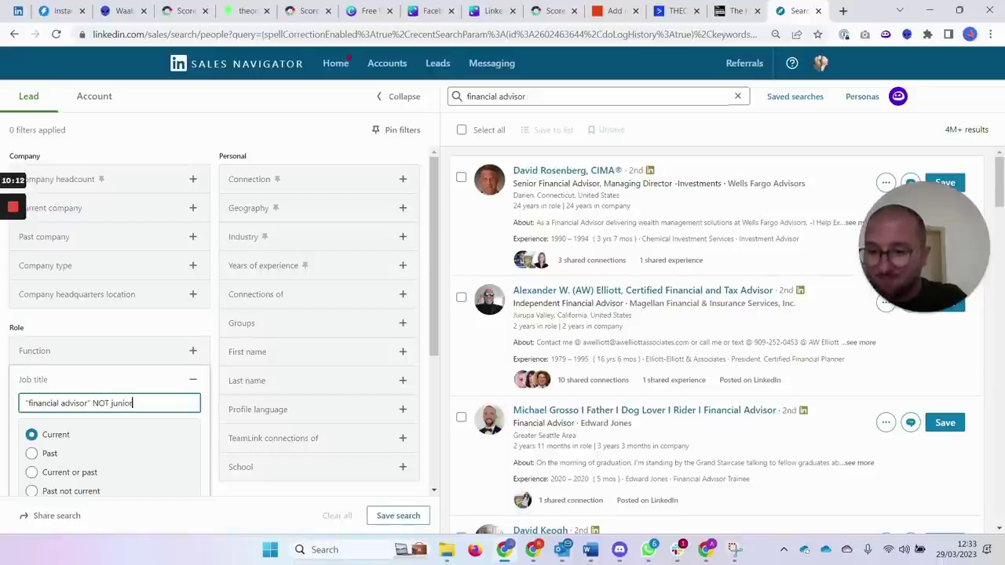
type(" NOT recruiter")
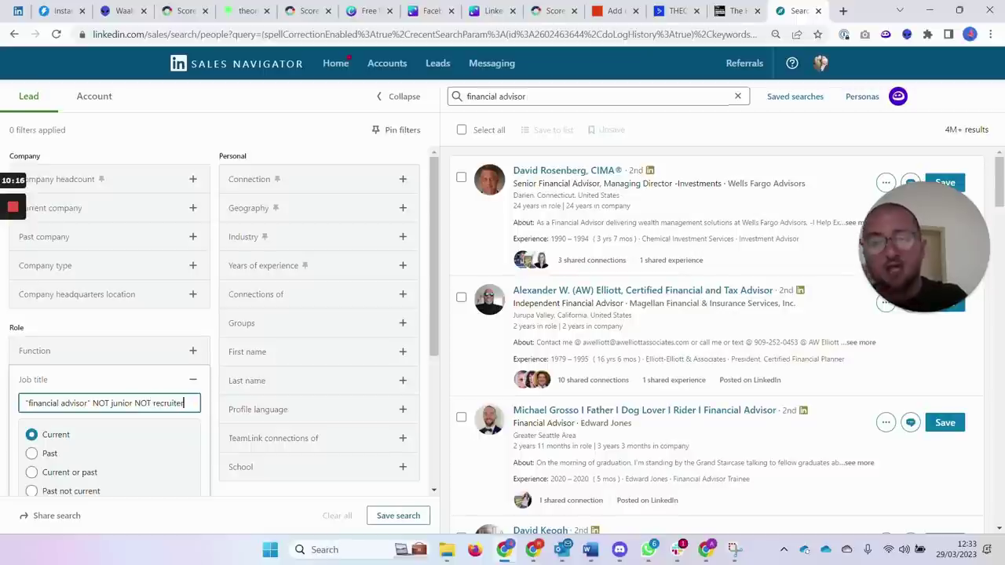
type(" NOT")
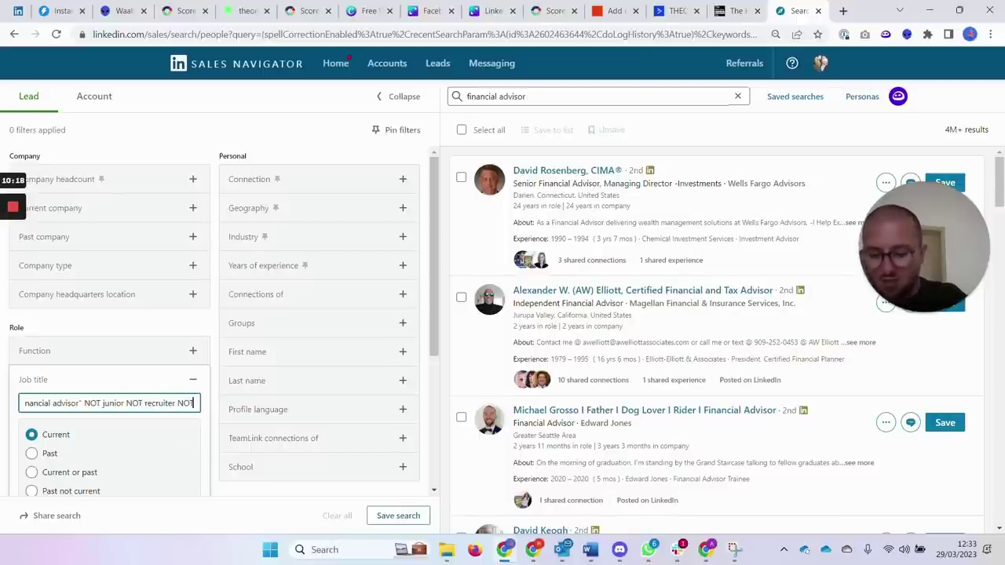
type(" vice")
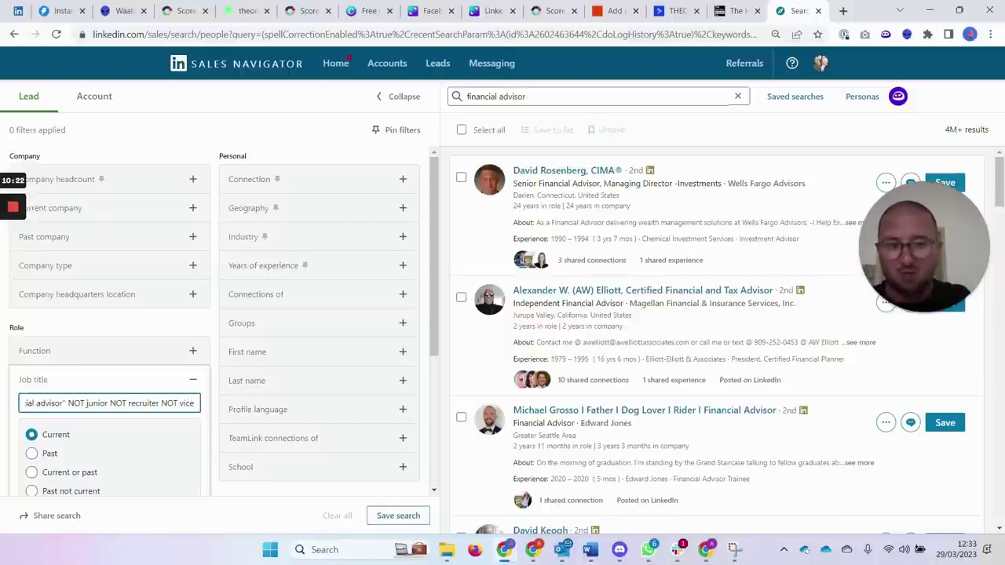
key("Return")
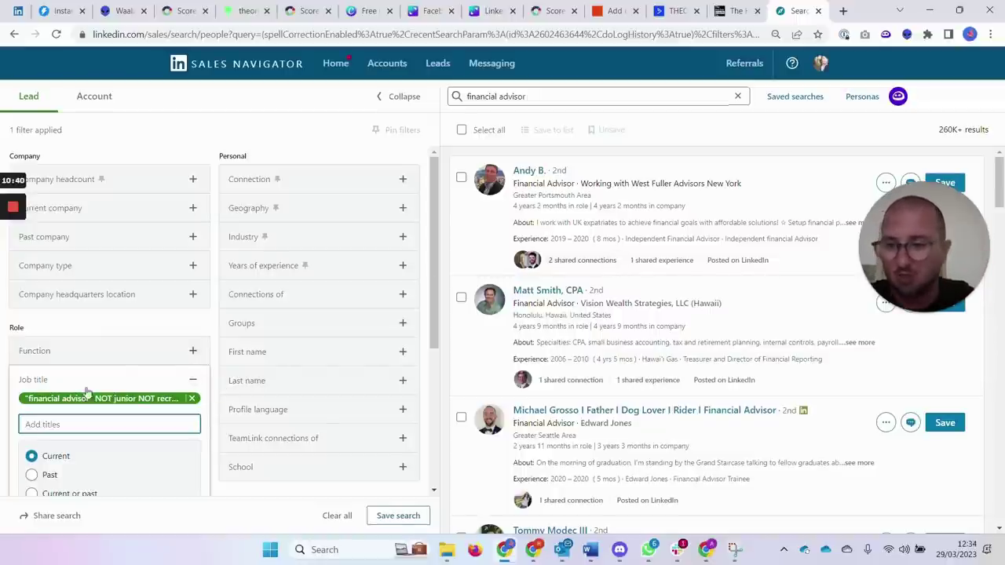
Remove the job title filter and check the available company headcount ranges without applying one
left_click(191, 399)
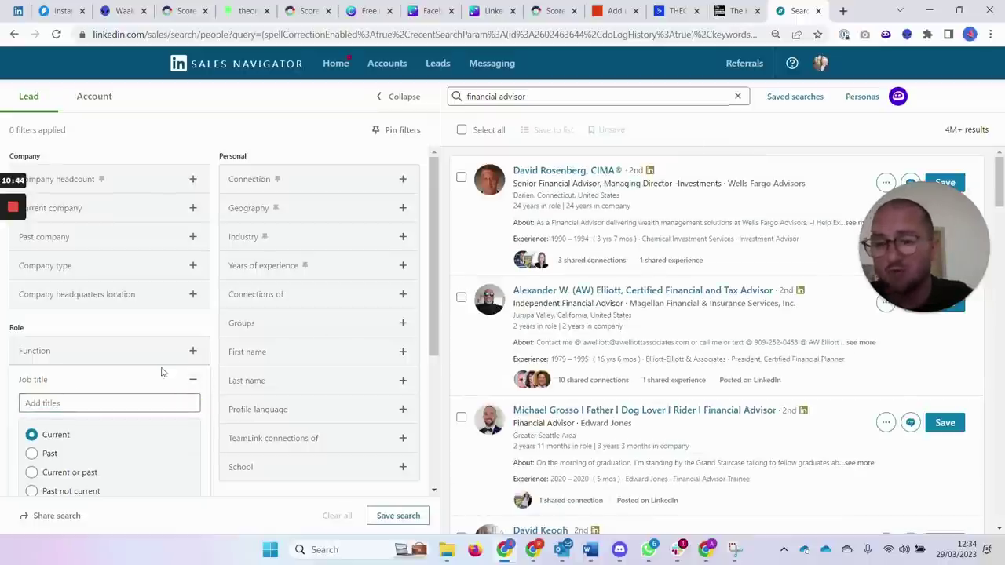
left_click(70, 181)
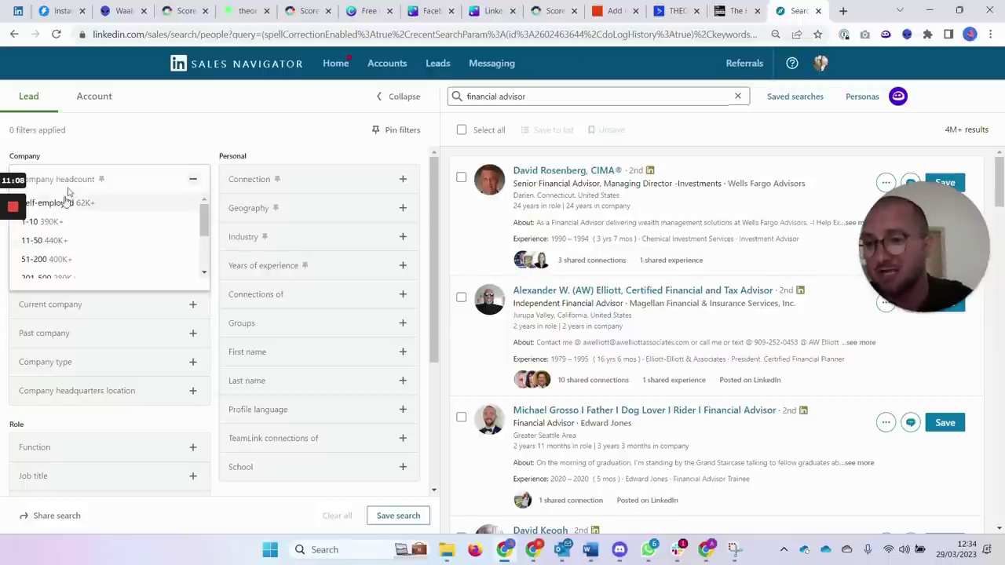
left_click(64, 201)
left_click(72, 182)
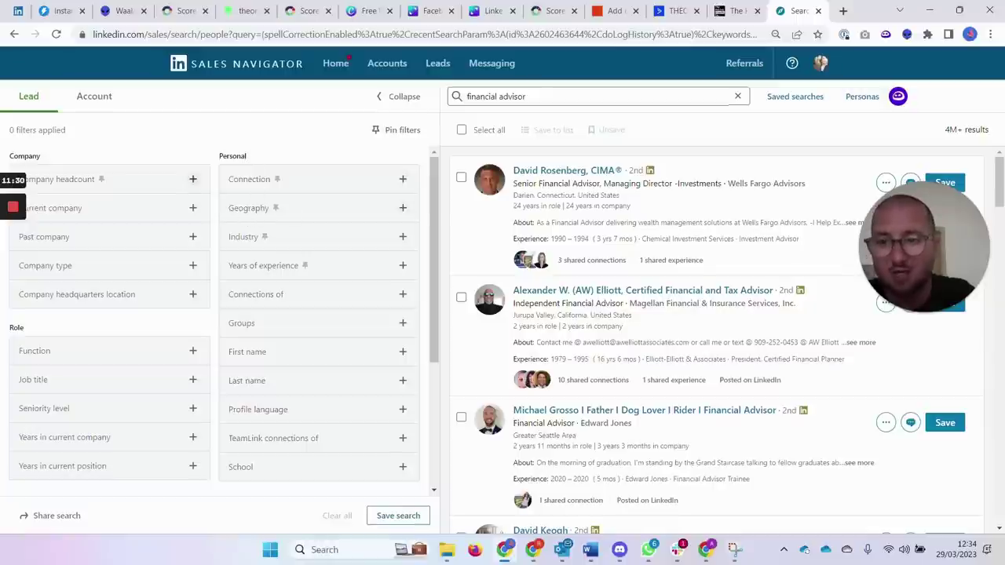
Include United States as a region in the geography filter
left_click(253, 212)
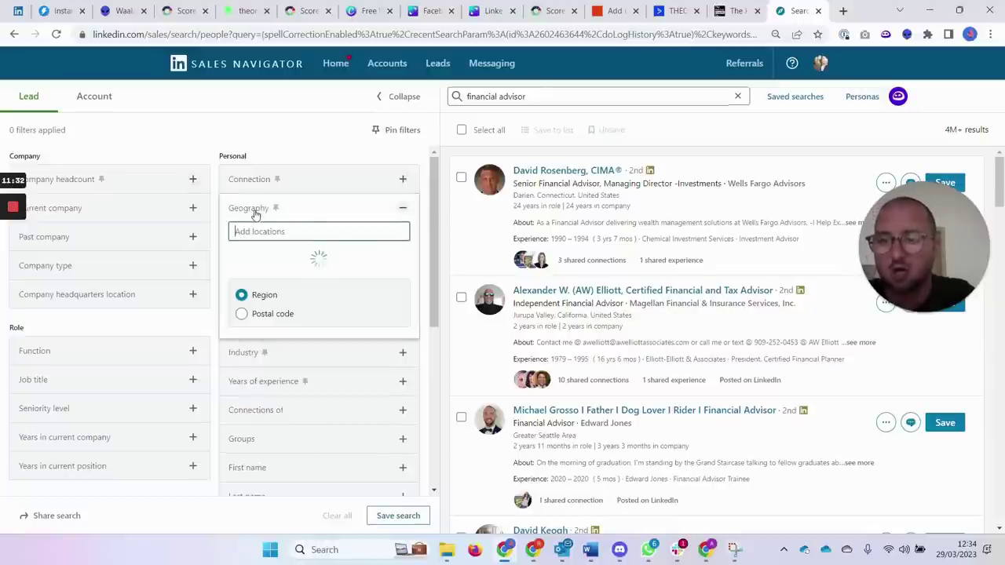
type("united")
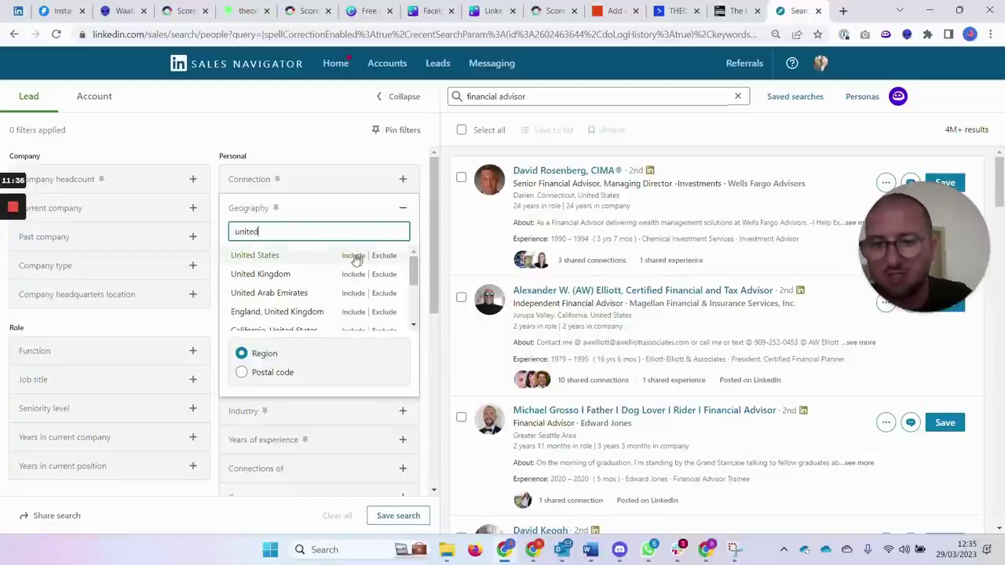
left_click(353, 256)
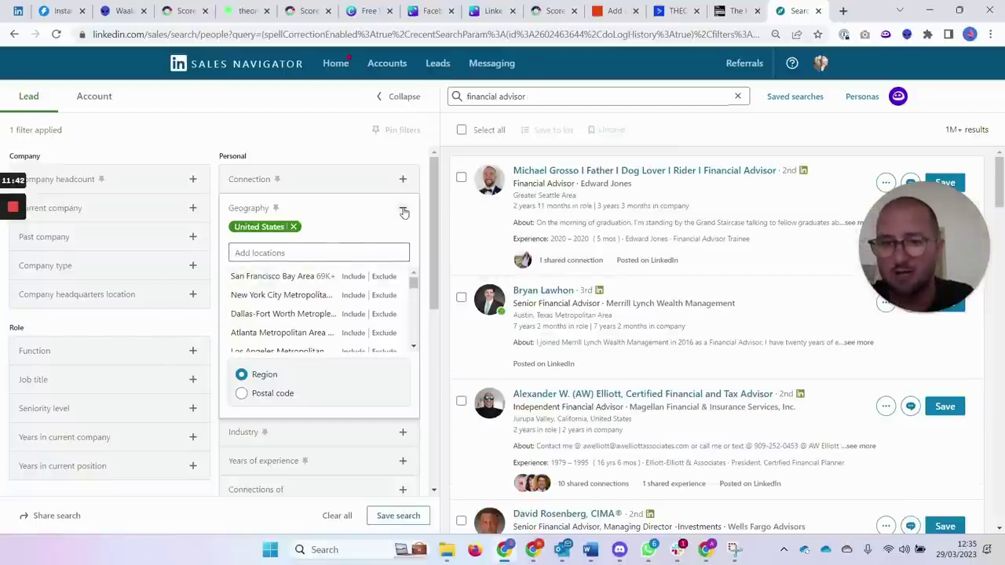
left_click(402, 209)
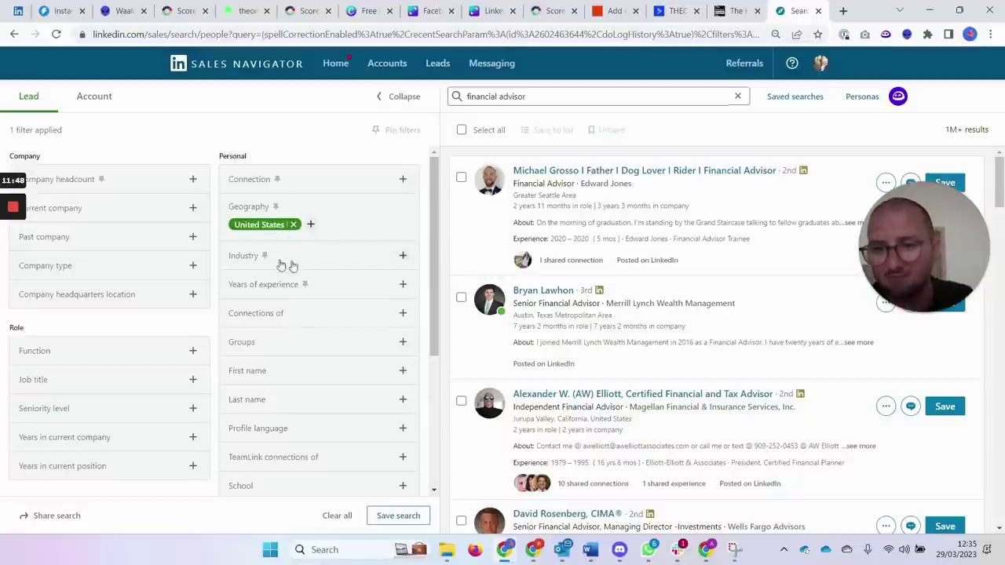
Examine the options offered by the industry and connection filters without applying any
left_click(402, 256)
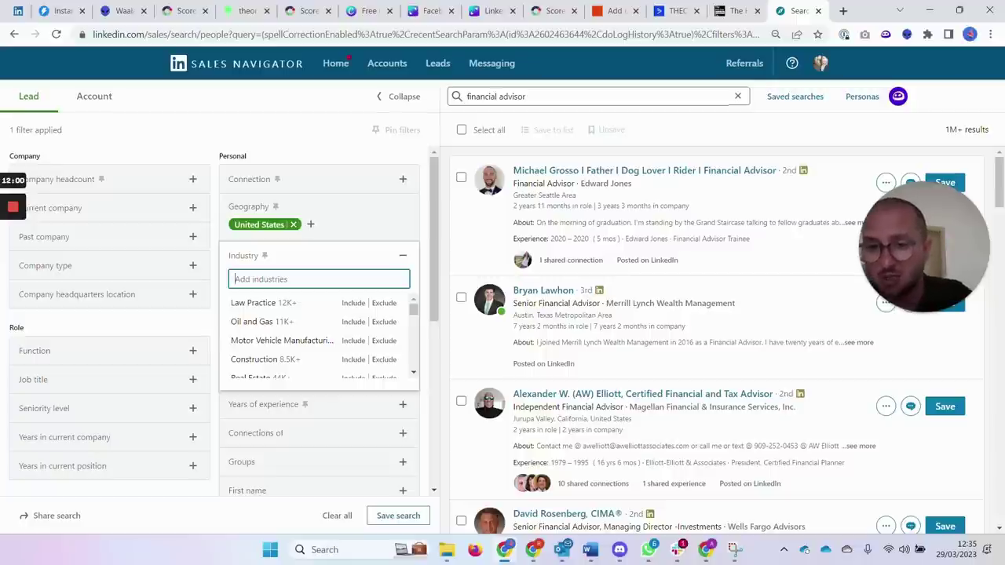
left_click(403, 256)
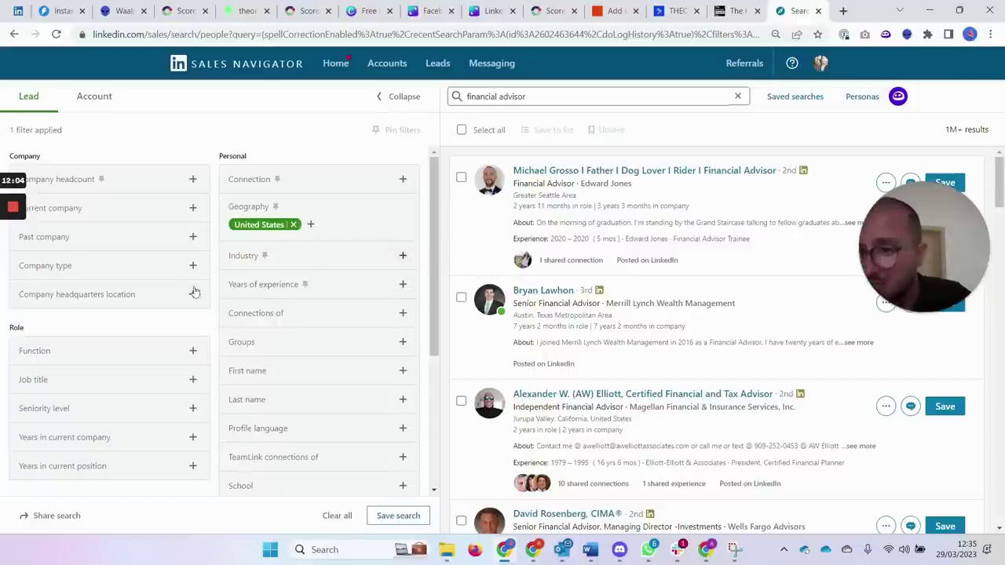
scroll(98, 268, "down", 1)
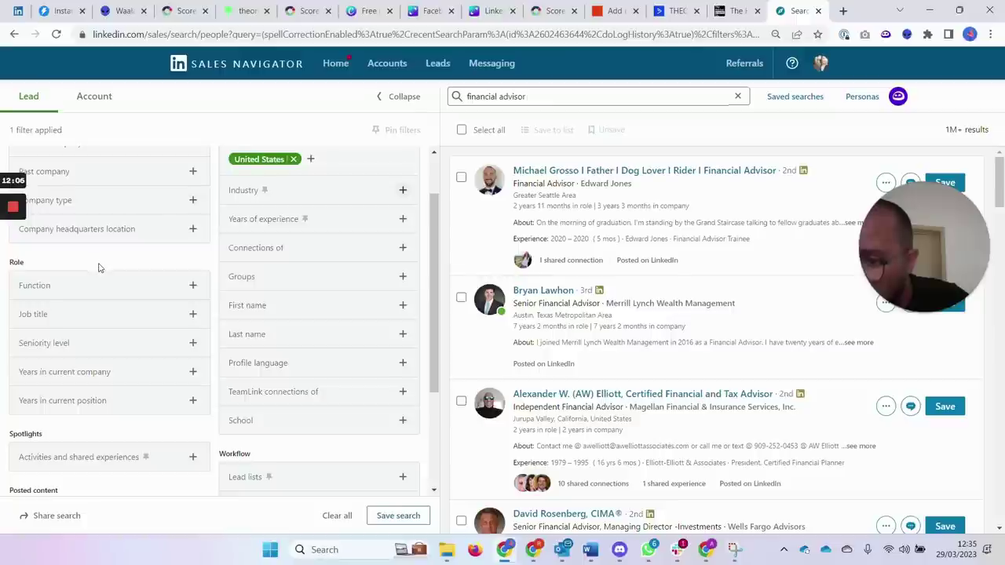
scroll(103, 323, "down", 2)
scroll(108, 331, "up", 1)
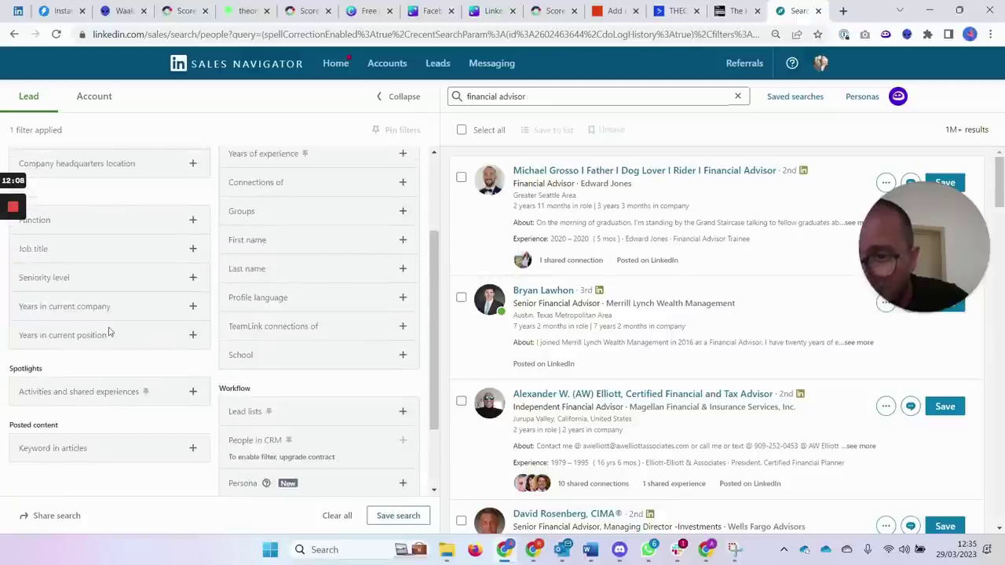
scroll(109, 332, "up", 2)
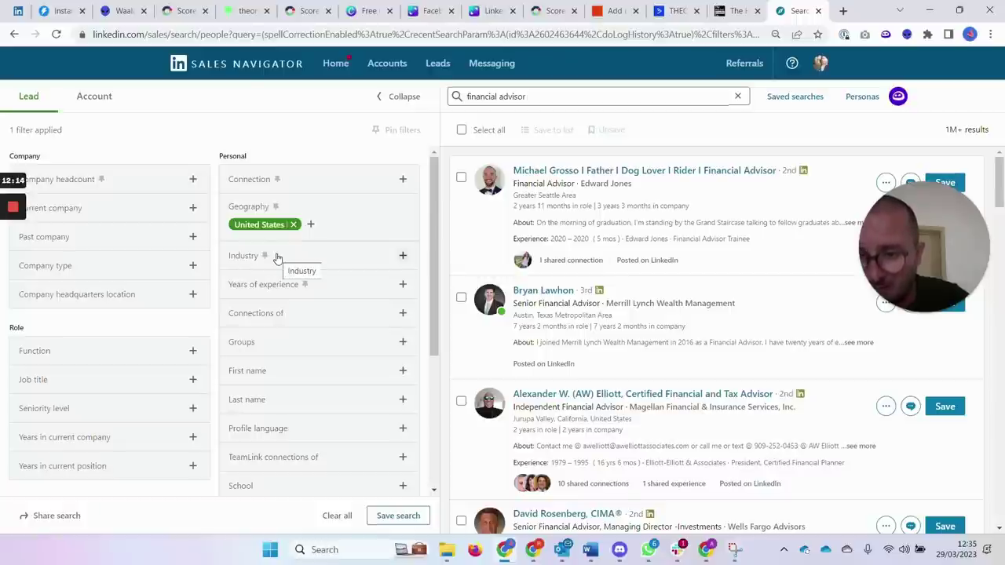
left_click(255, 180)
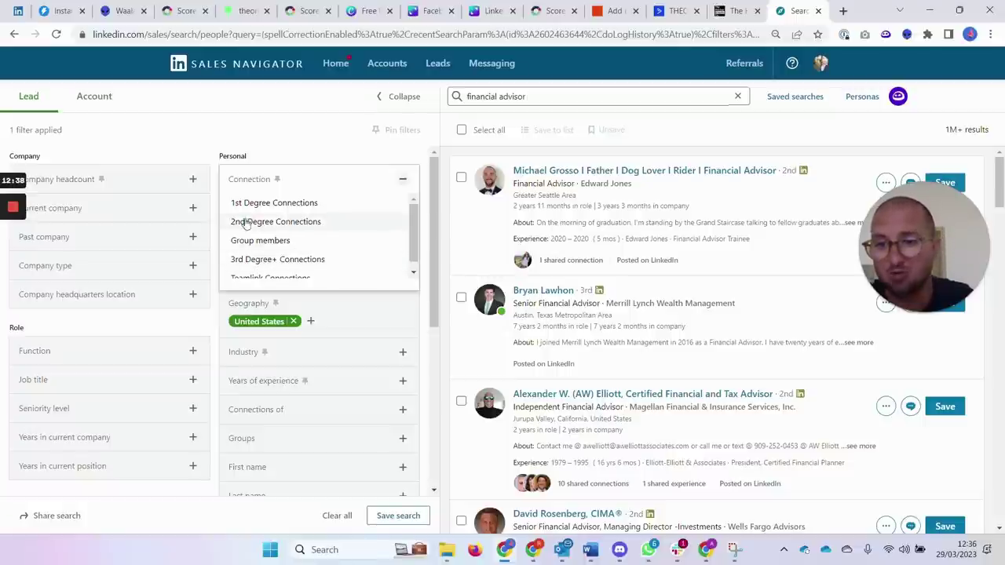
left_click(305, 138)
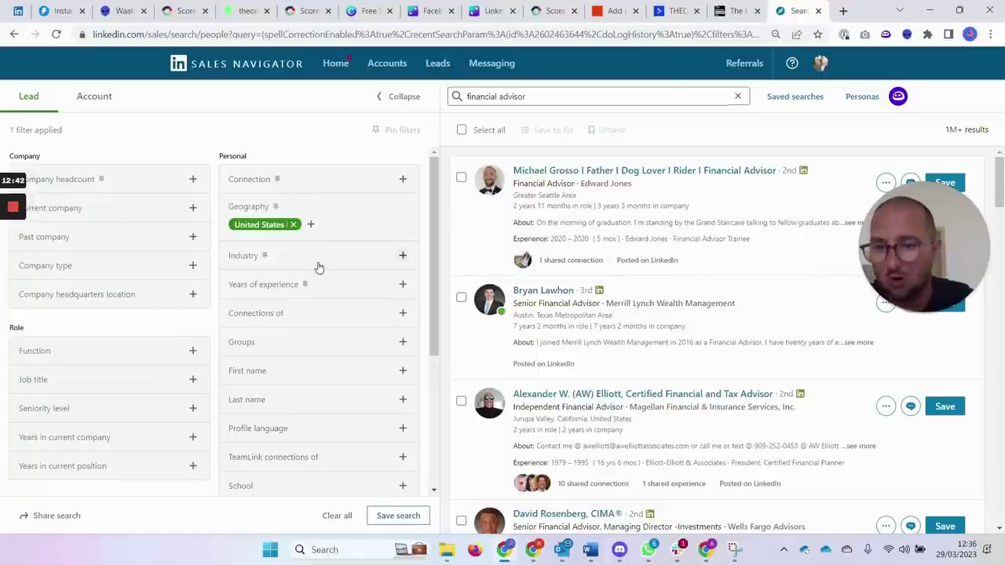
Examine the activities and shared experiences options in the Spotlights filters, including recent job changes and recent LinkedIn posts
scroll(256, 296, "down", 1)
scroll(250, 293, "down", 1)
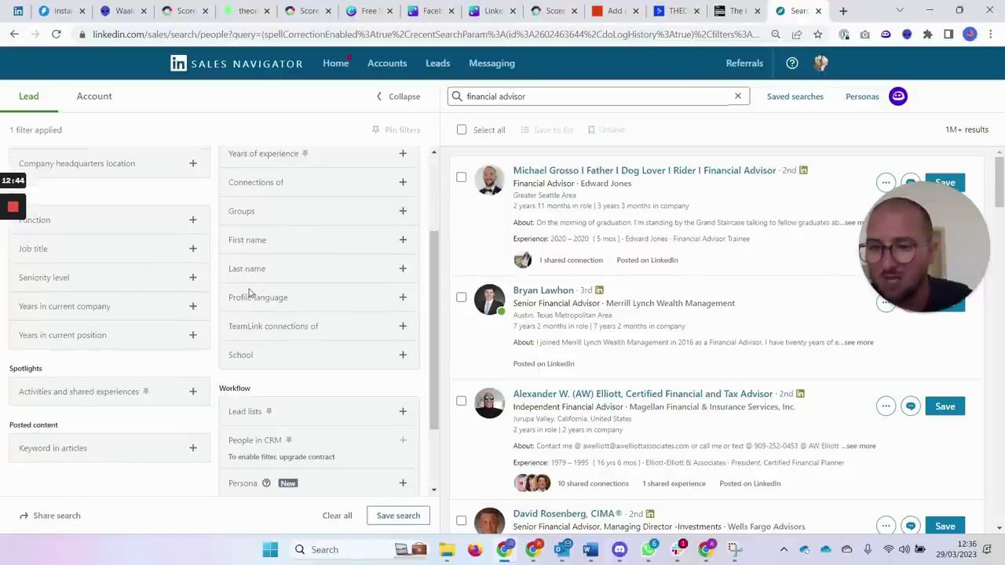
scroll(231, 300, "down", 1)
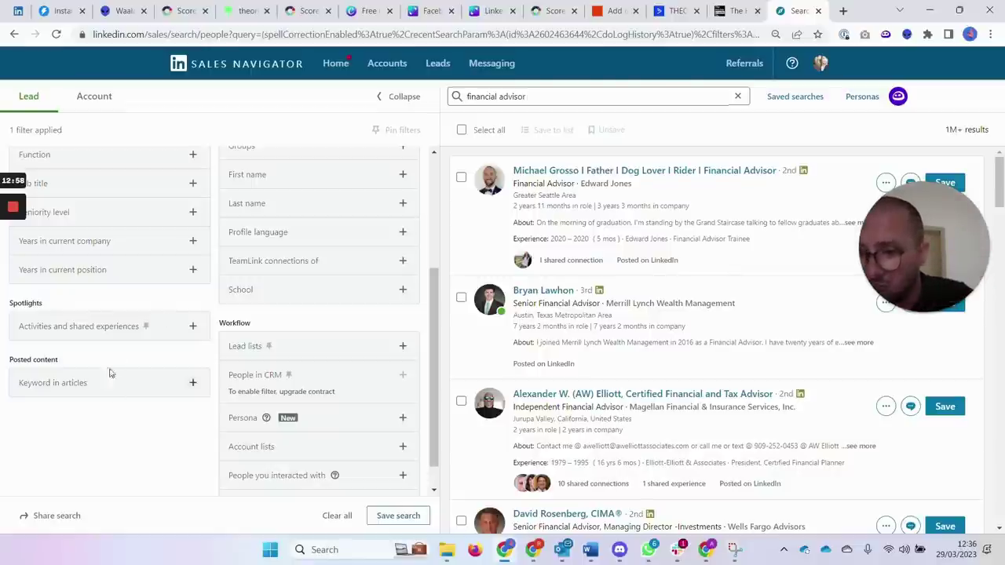
left_click(114, 327)
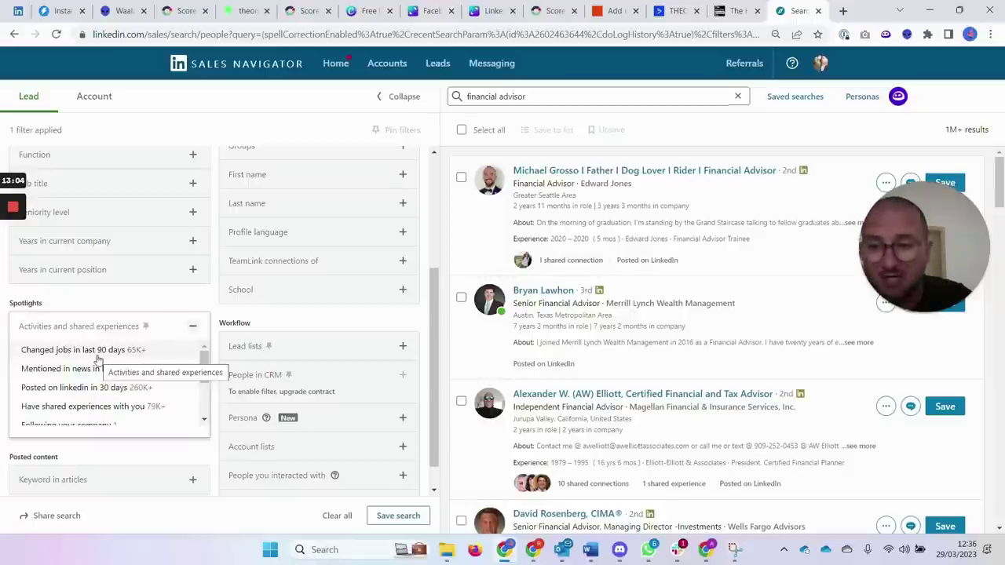
scroll(203, 366, "down", 1)
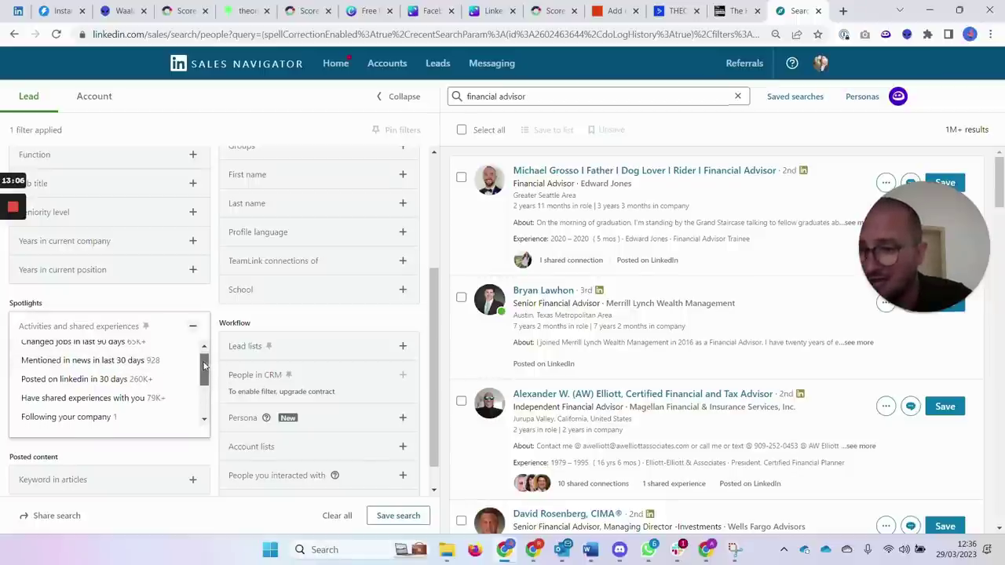
scroll(202, 379, "down", 1)
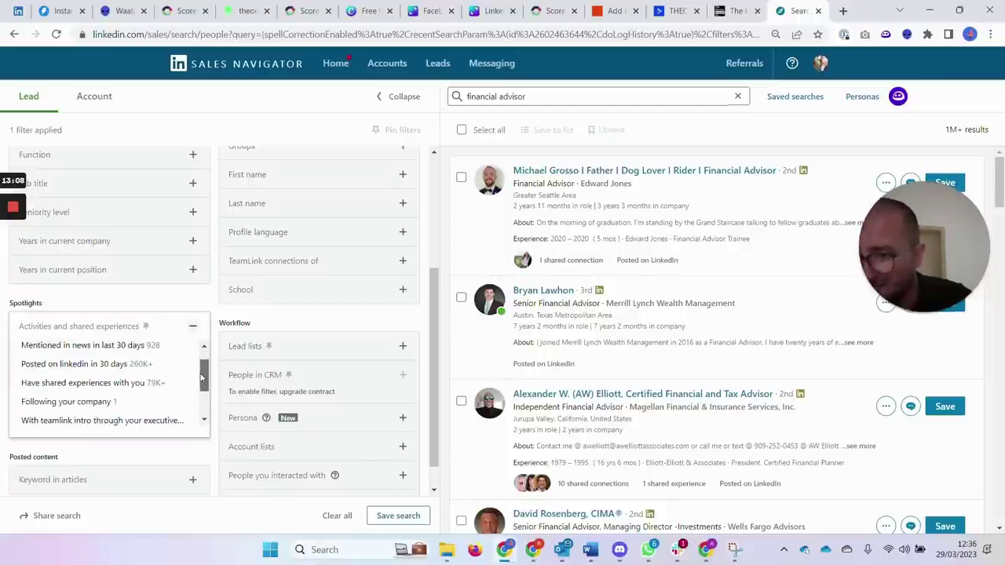
scroll(202, 378, "down", 1)
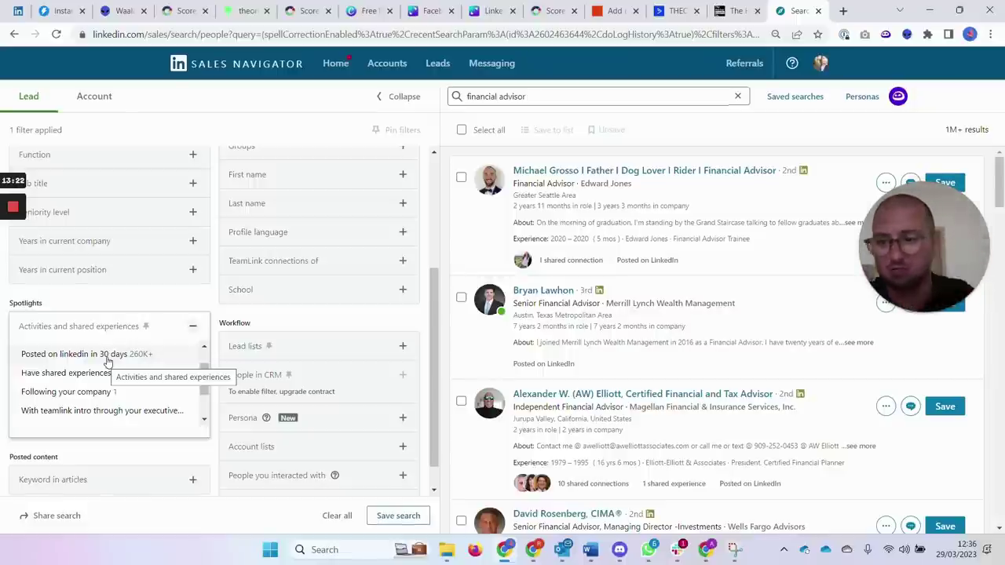
left_click(197, 305)
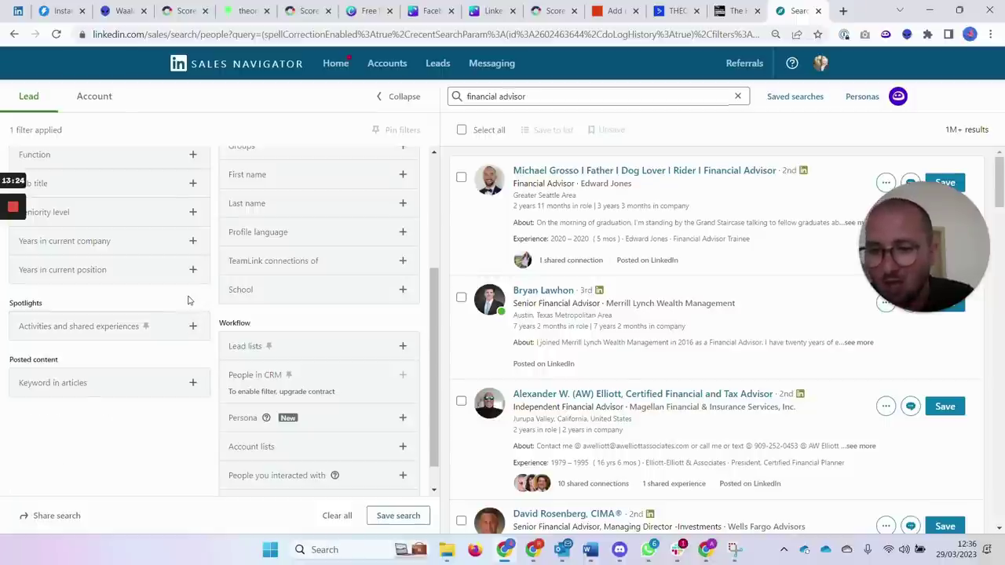
Look over the Posted content and Workflow filters, and open the industry filter's list of options
scroll(197, 302, "up", 1)
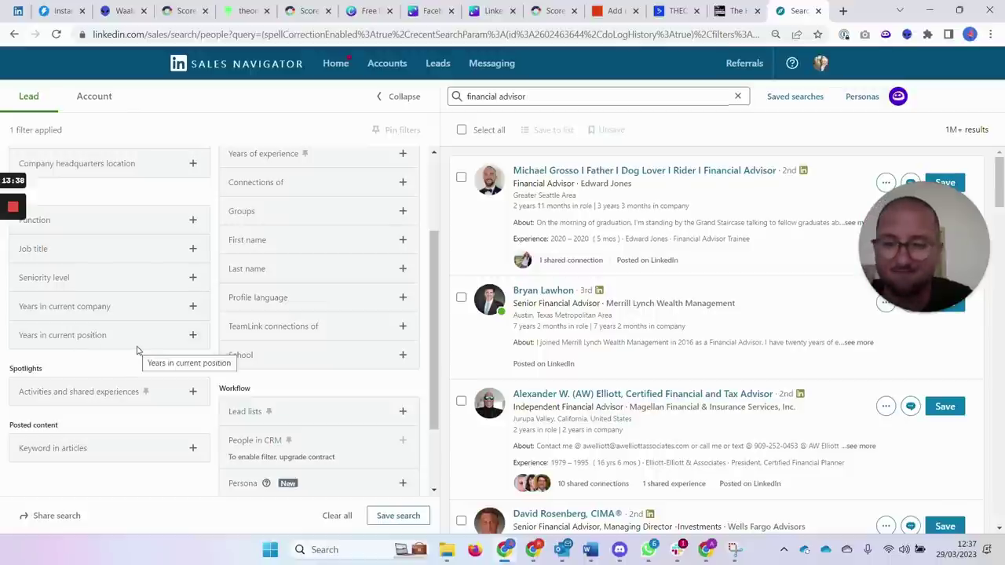
scroll(141, 350, "down", 1)
scroll(159, 377, "down", 1)
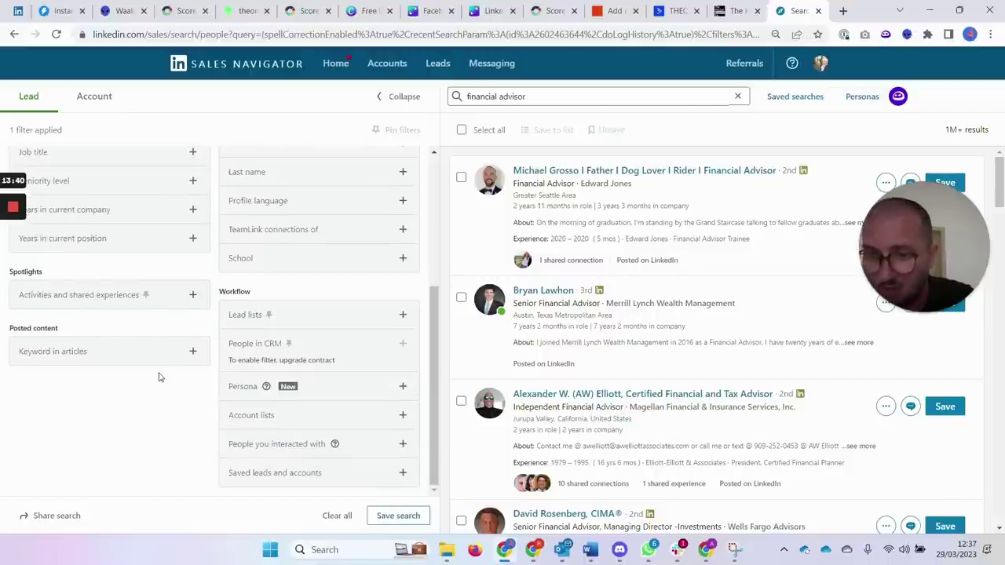
scroll(224, 395, "up", 3)
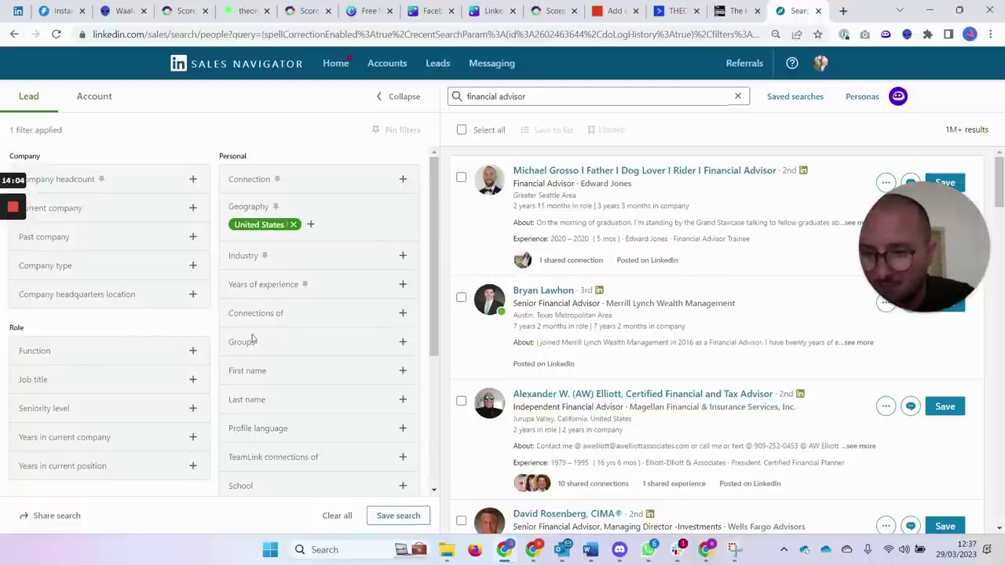
left_click(246, 257)
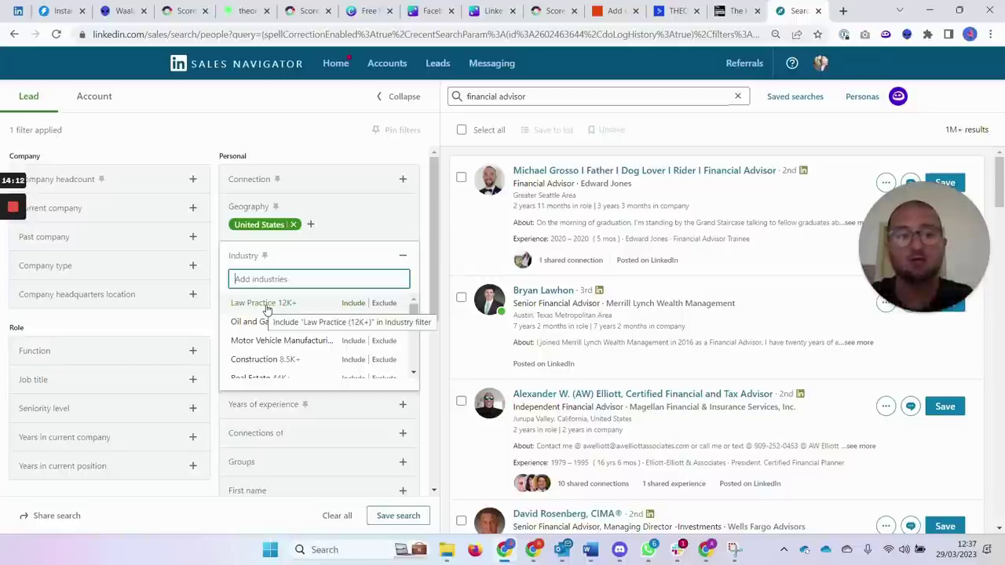
Close the industry filter's options without choosing an industry, and glance at the function filter
left_click(385, 258)
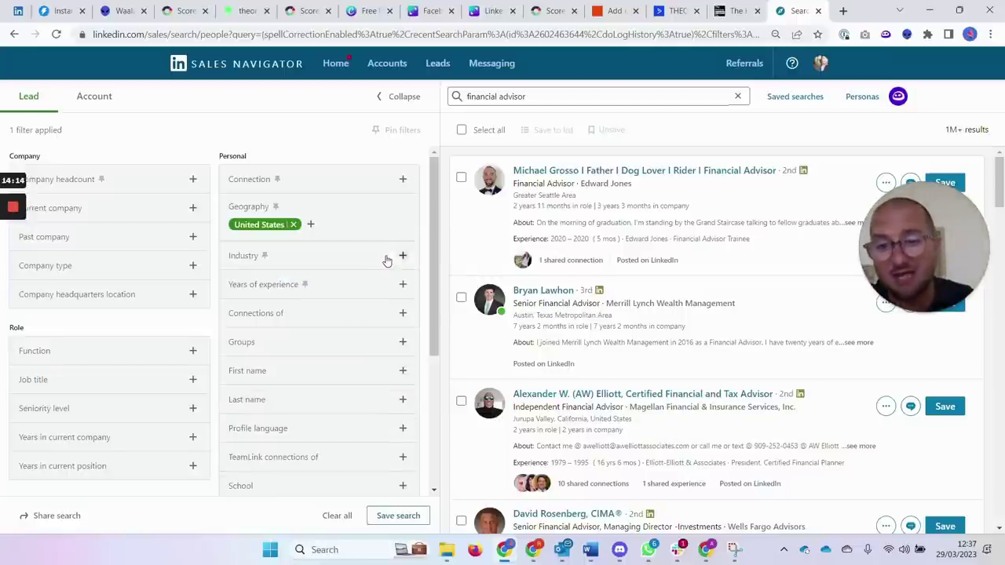
left_click(80, 353)
left_click(173, 350)
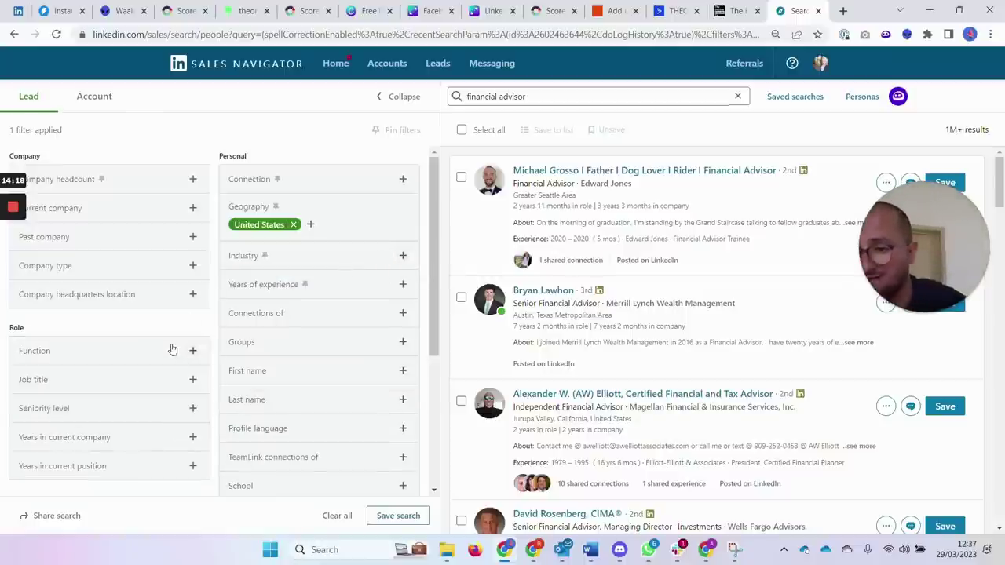
left_click(124, 382)
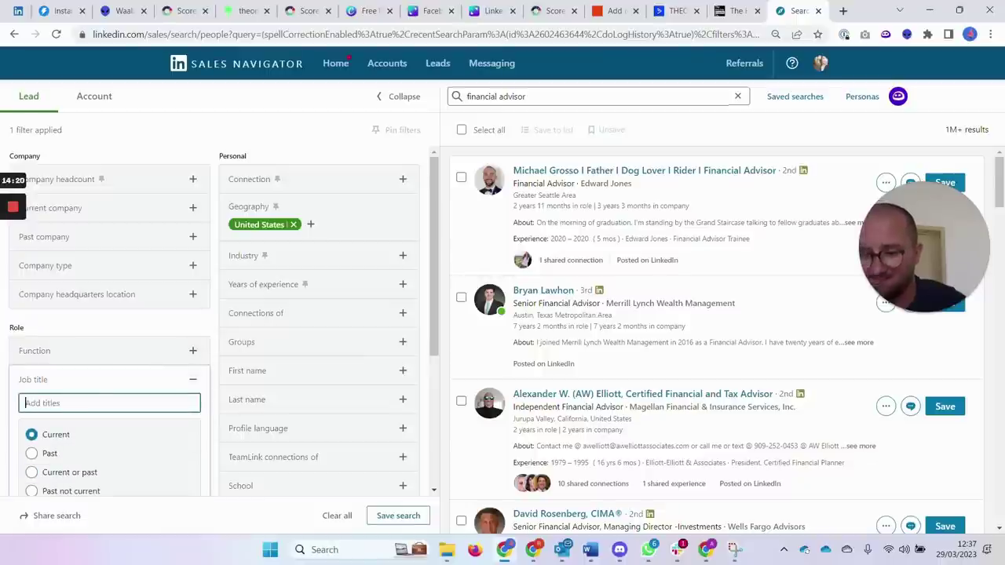
type("ffir")
key("BackSpace")
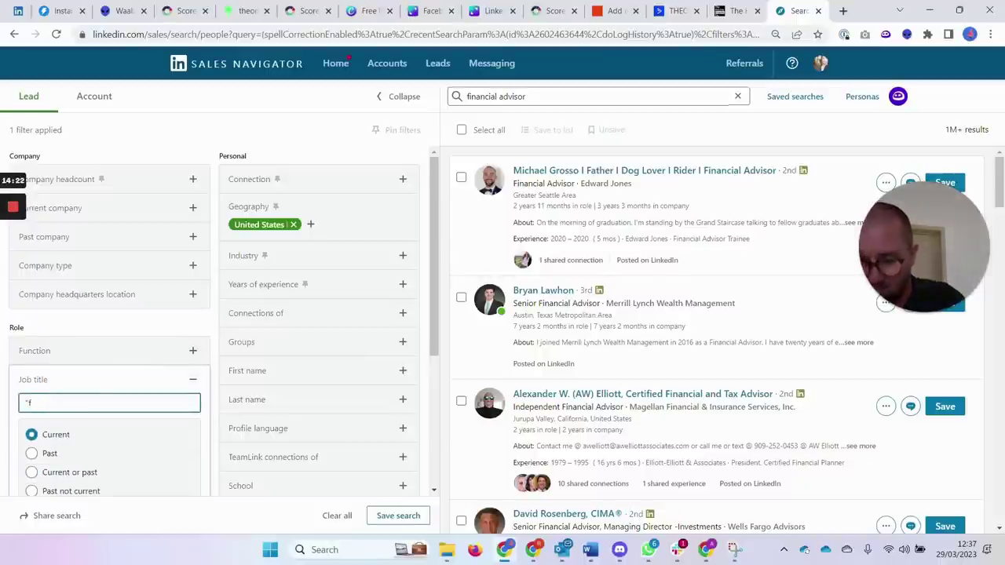
type("nancial advisor")
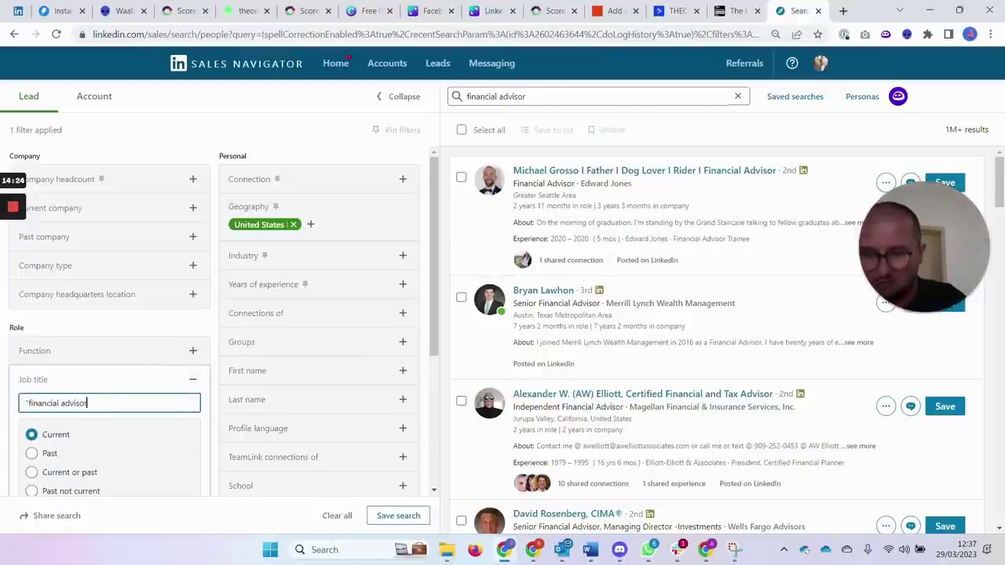
left_click(128, 321)
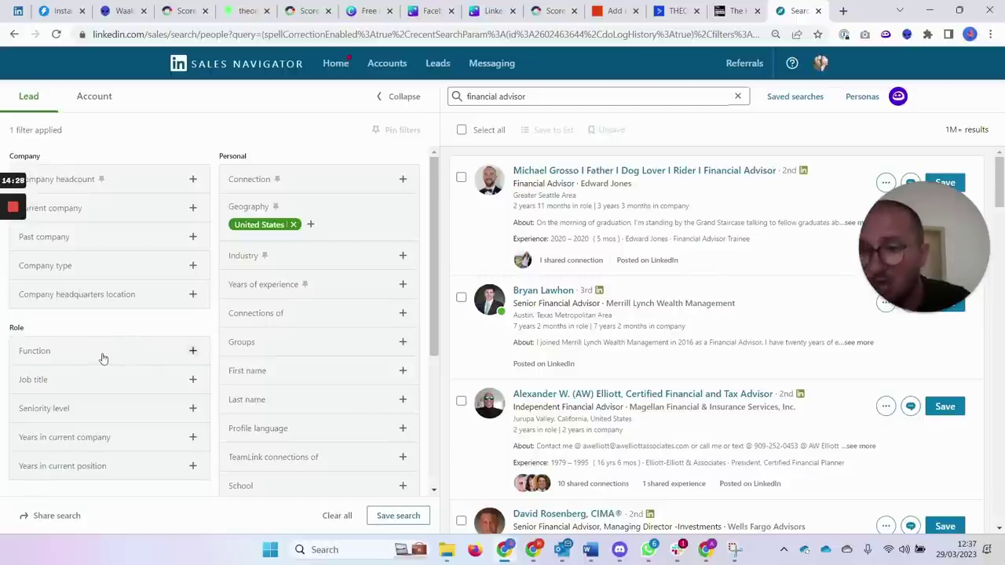
Examine the function and seniority level options without applying any, and look over the remaining lead filters
left_click(102, 357)
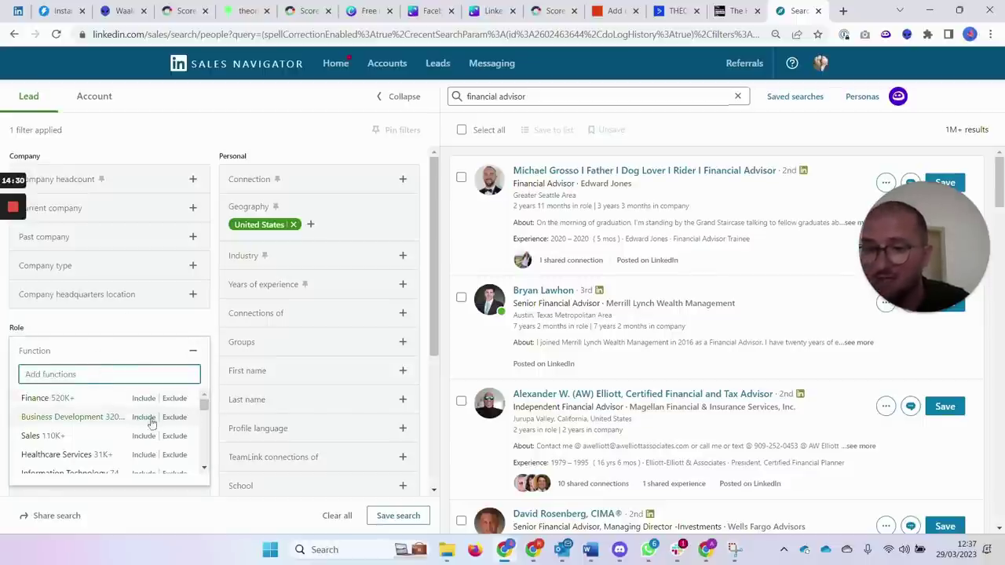
left_click(49, 357)
left_click(59, 416)
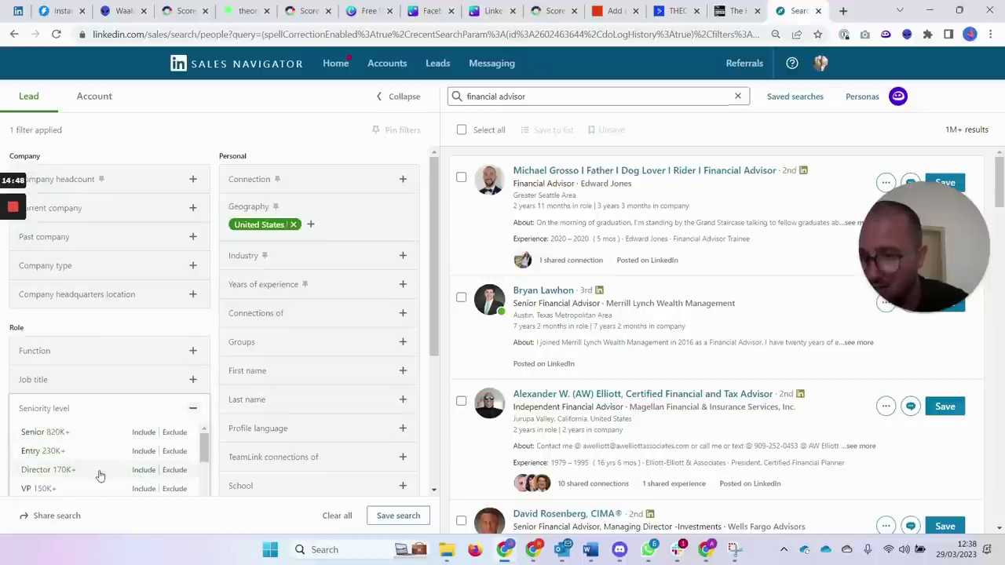
left_click_drag(199, 458, 202, 476)
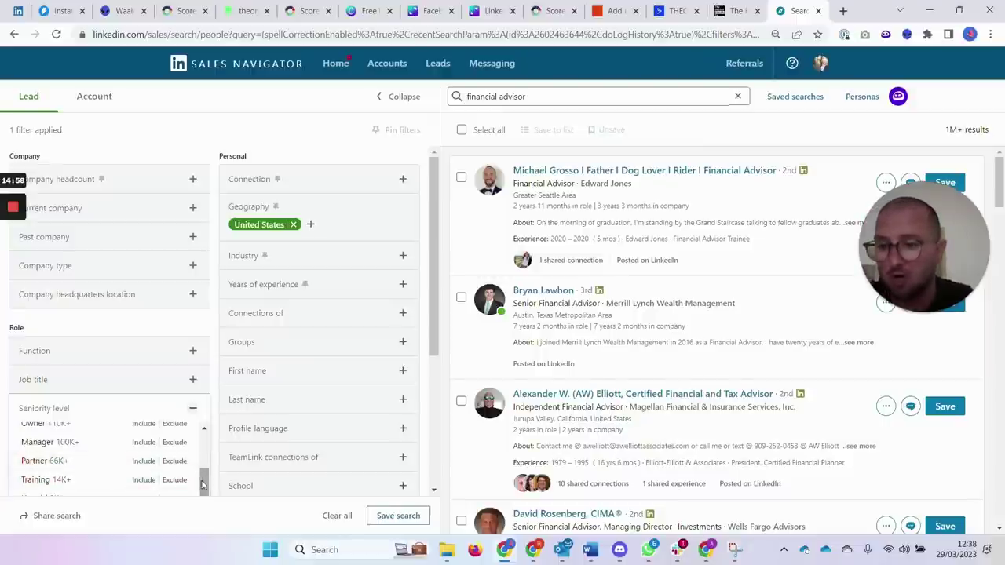
left_click_drag(206, 483, 206, 385)
left_click(197, 330)
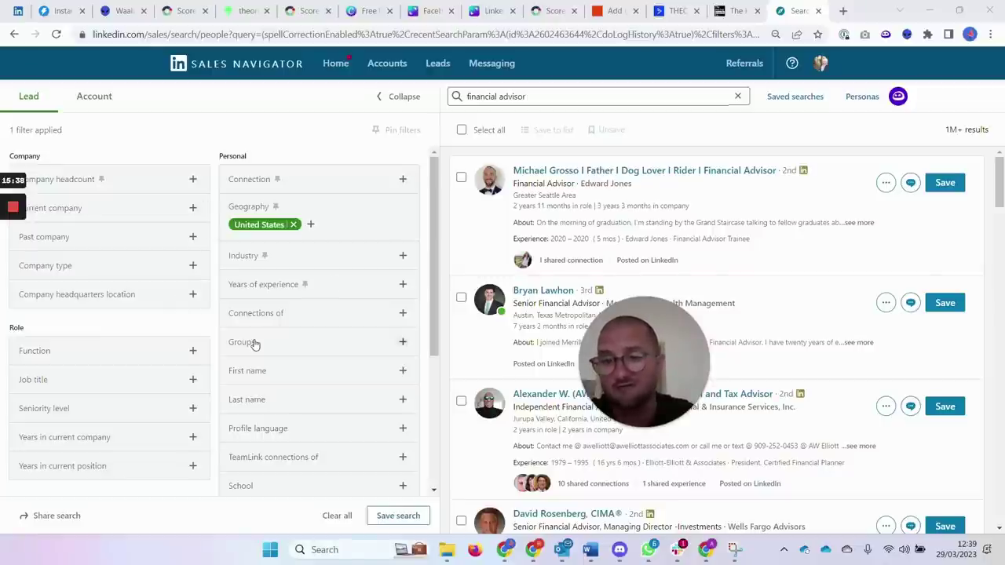
left_click_drag(438, 311, 438, 358)
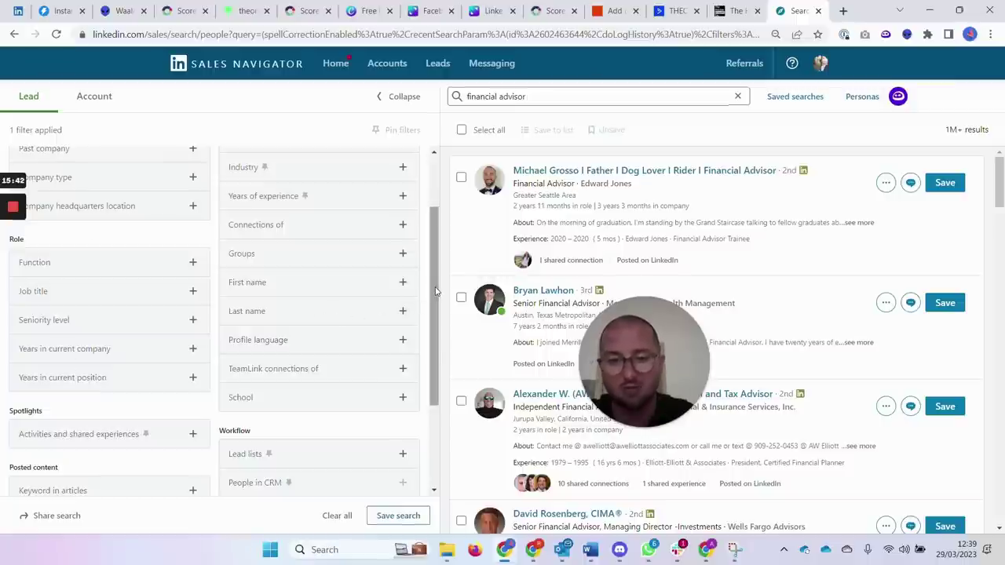
left_click_drag(437, 291, 430, 204)
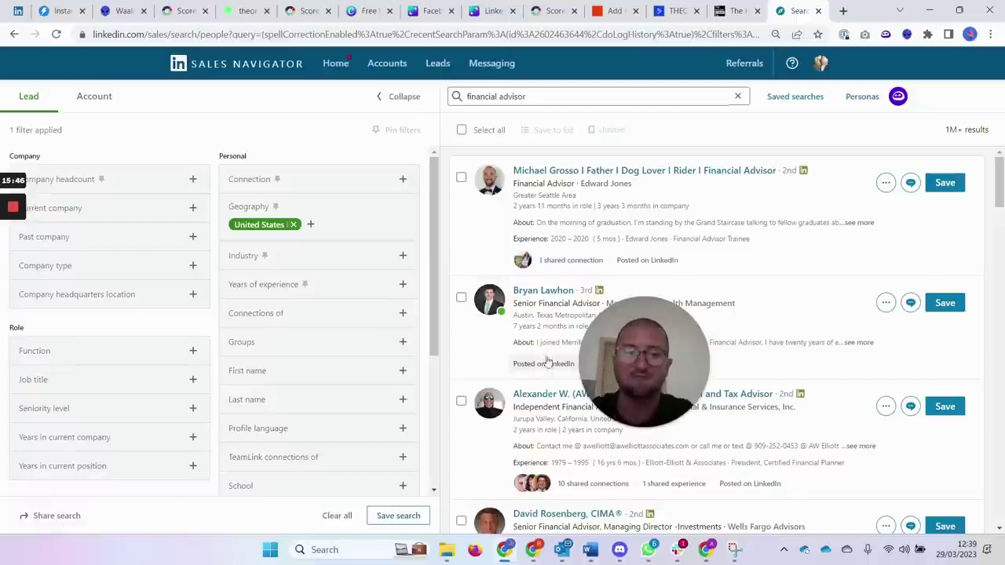
Switch to the Outreach messaging document in Word and read its introduction to the LinkedIn messaging sequence
key("alt+Tab")
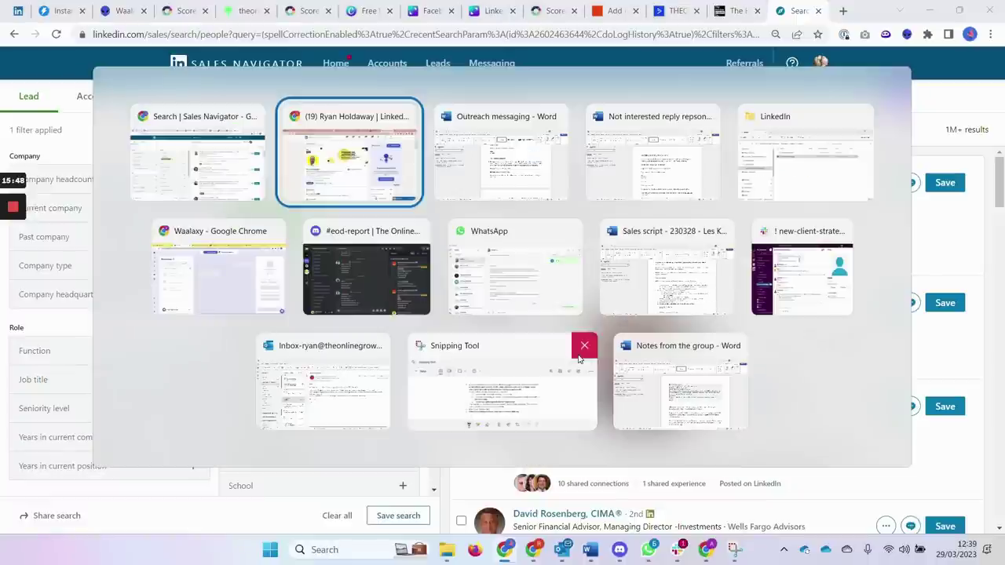
key("Tab")
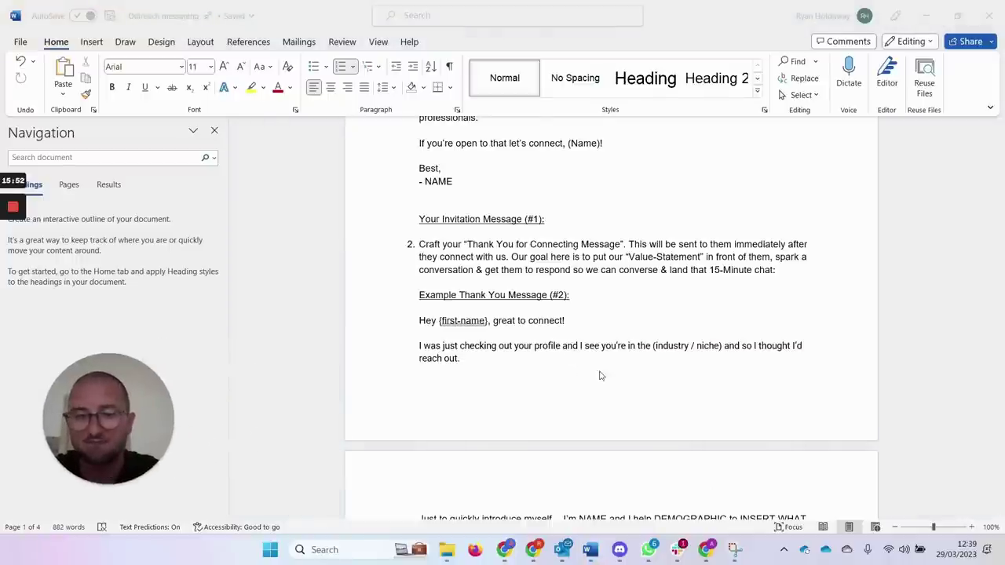
scroll(601, 376, "up", 3)
scroll(601, 376, "up", 5)
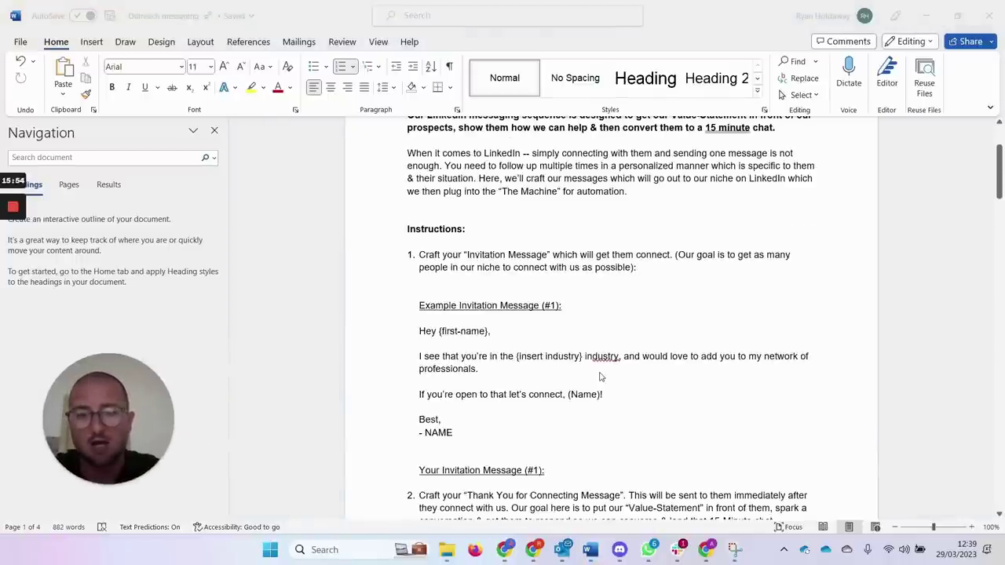
scroll(607, 366, "up", 1)
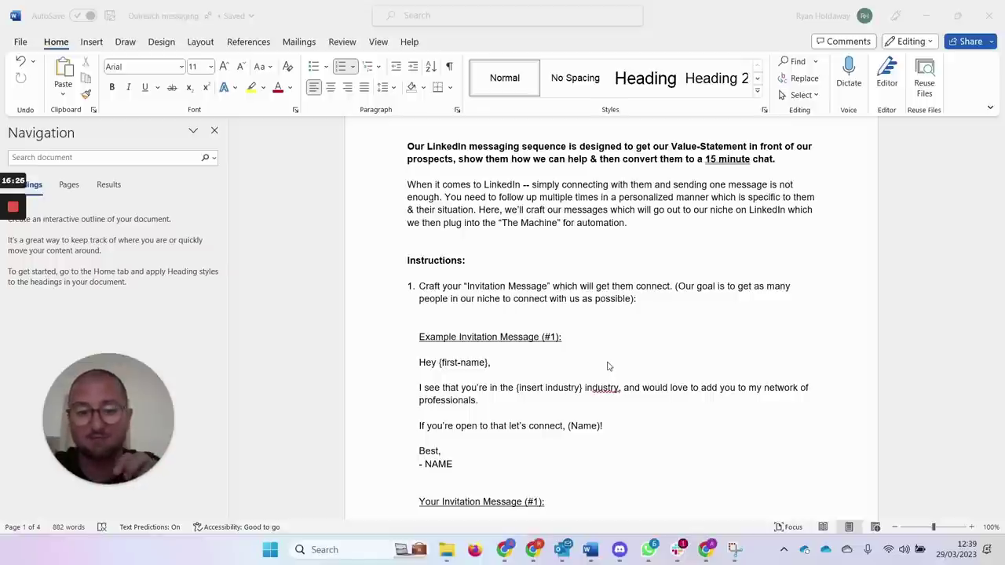
Read the instructions for the invitation message and its example (#1), including the first-name and industry placeholders
scroll(608, 366, "down", 1)
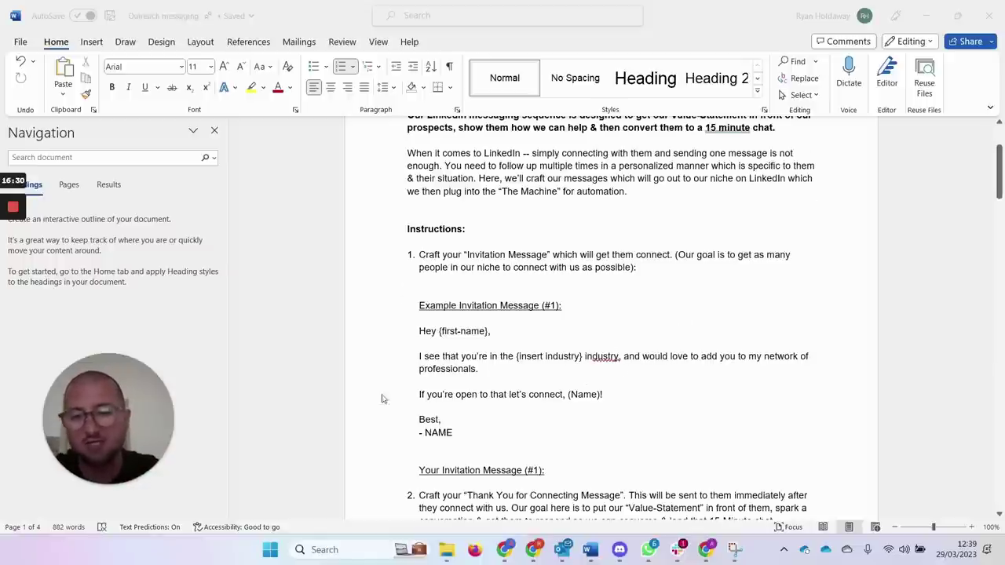
scroll(546, 337, "down", 1)
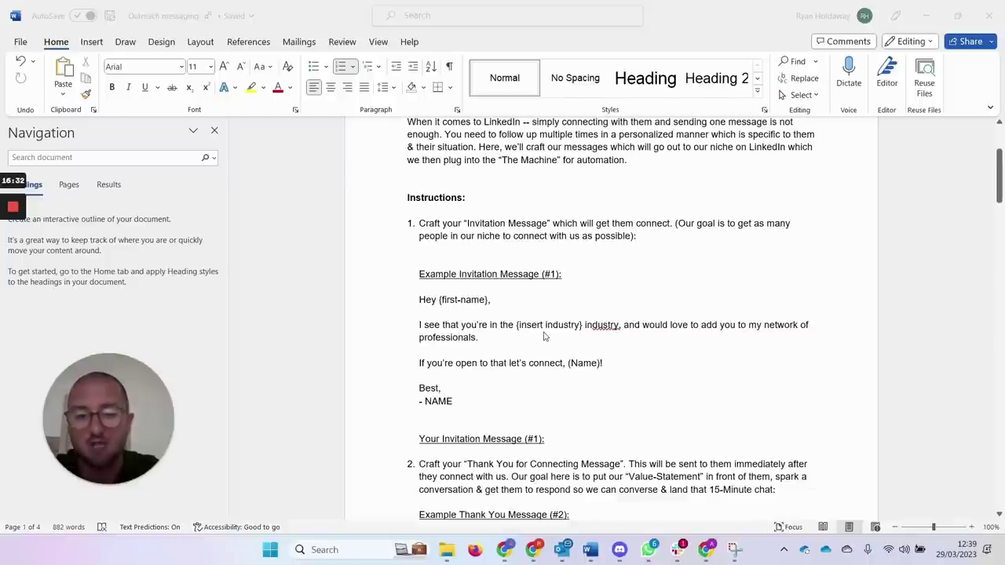
scroll(522, 305, "down", 1)
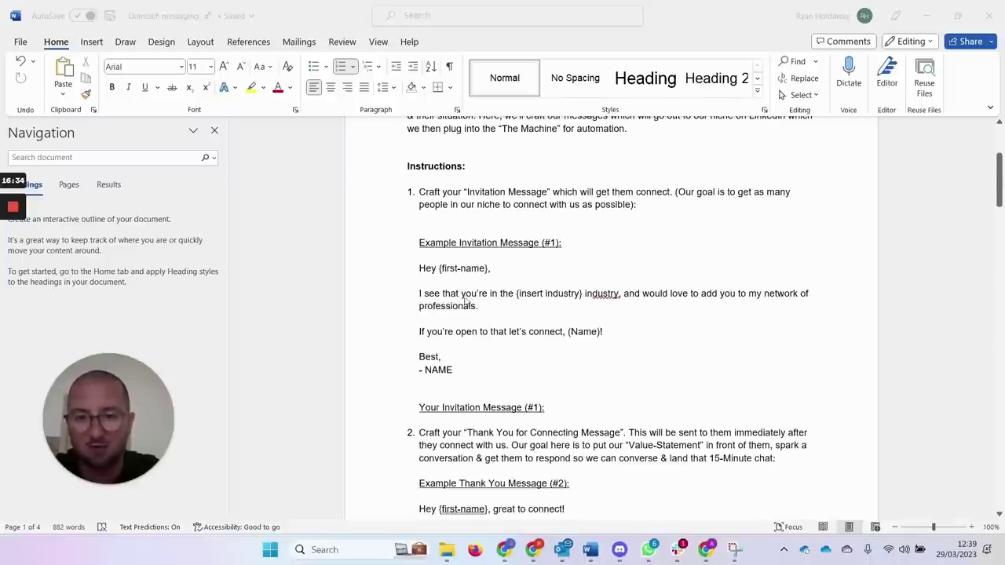
left_click(487, 272)
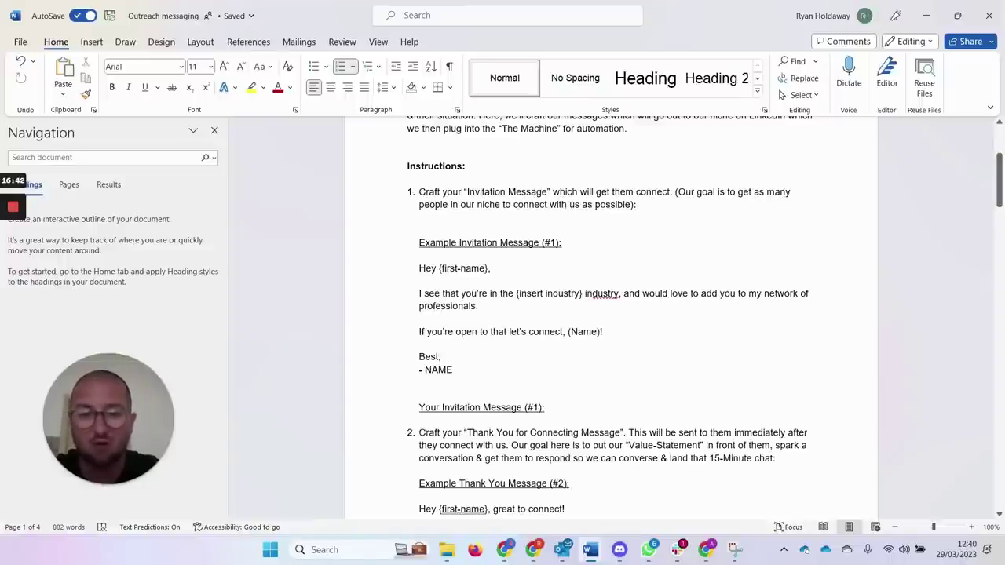
scroll(611, 317, "down", 1)
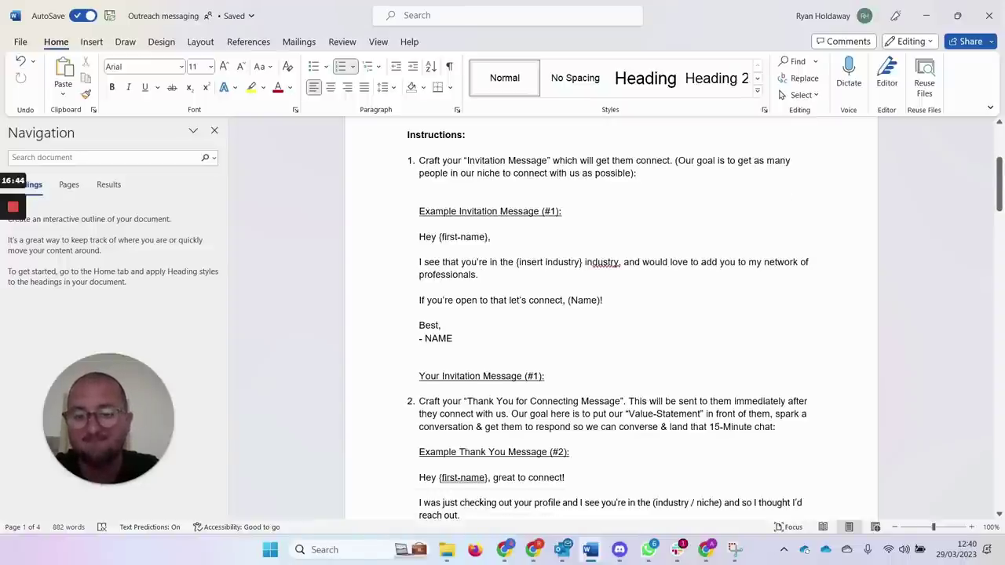
scroll(611, 317, "down", 2)
scroll(611, 317, "down", 2)
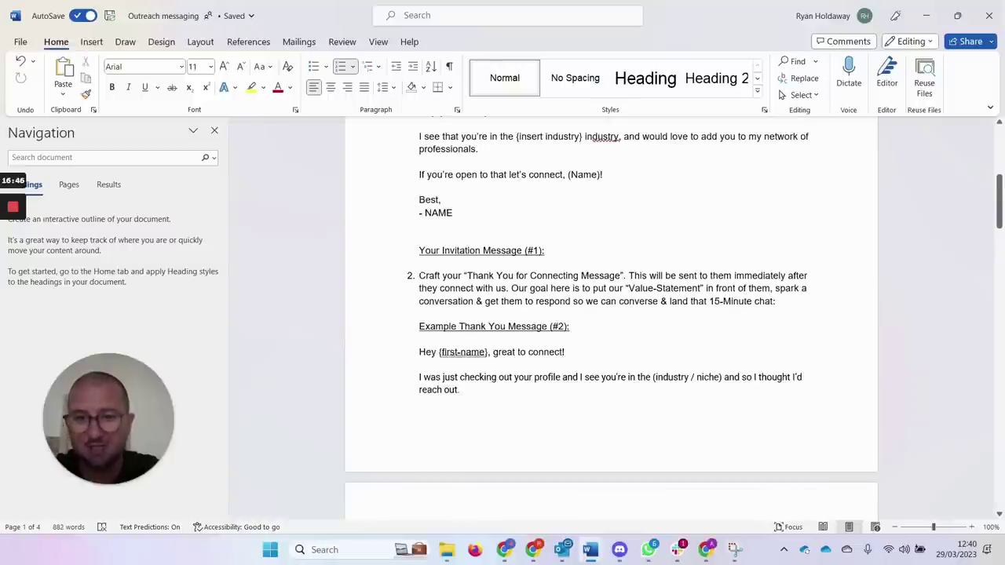
left_click(482, 149)
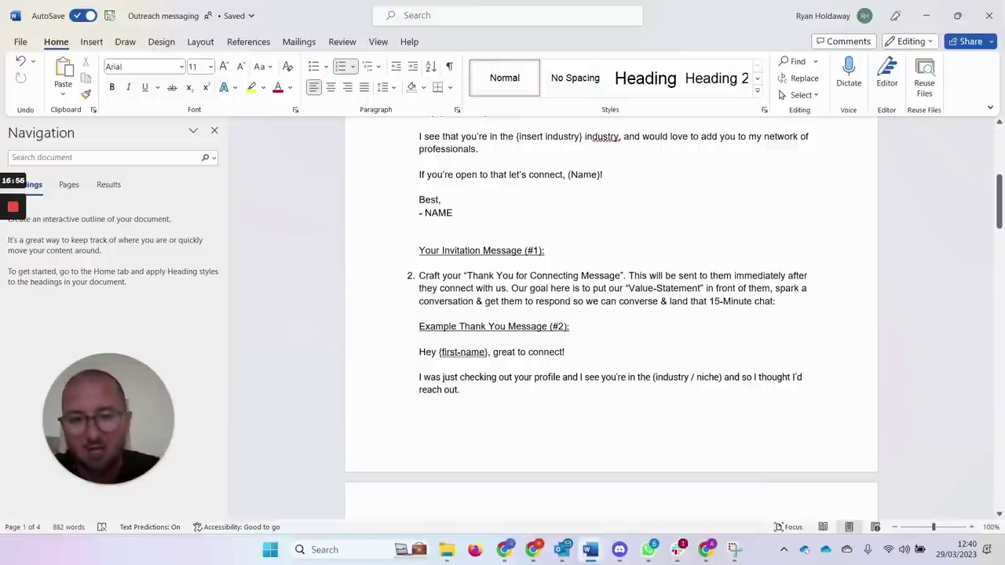
Read the example thank-you message (#2) and continue to the 7-day follow-up message (#3) in the outreach document
scroll(611, 314, "down", 3)
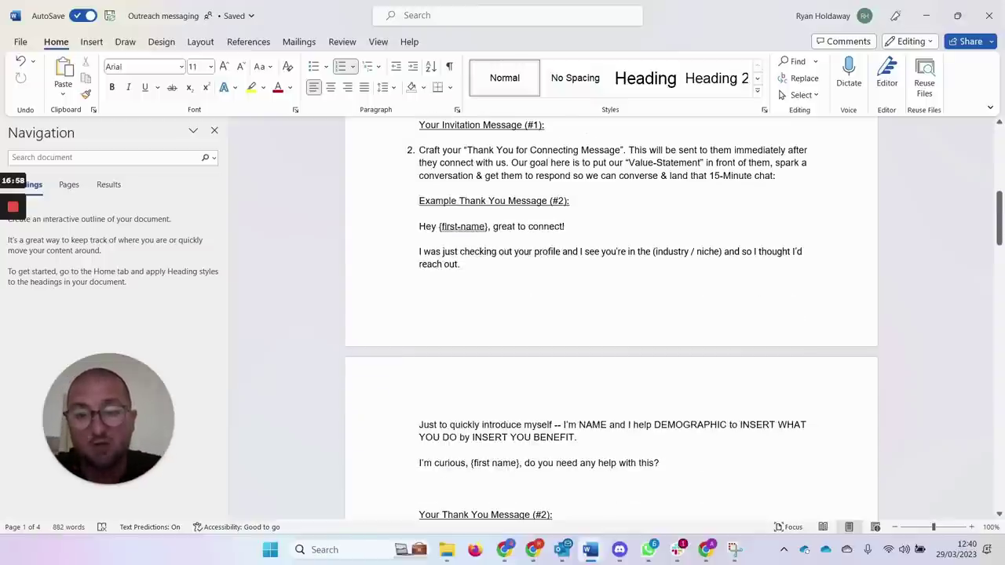
scroll(611, 314, "down", 1)
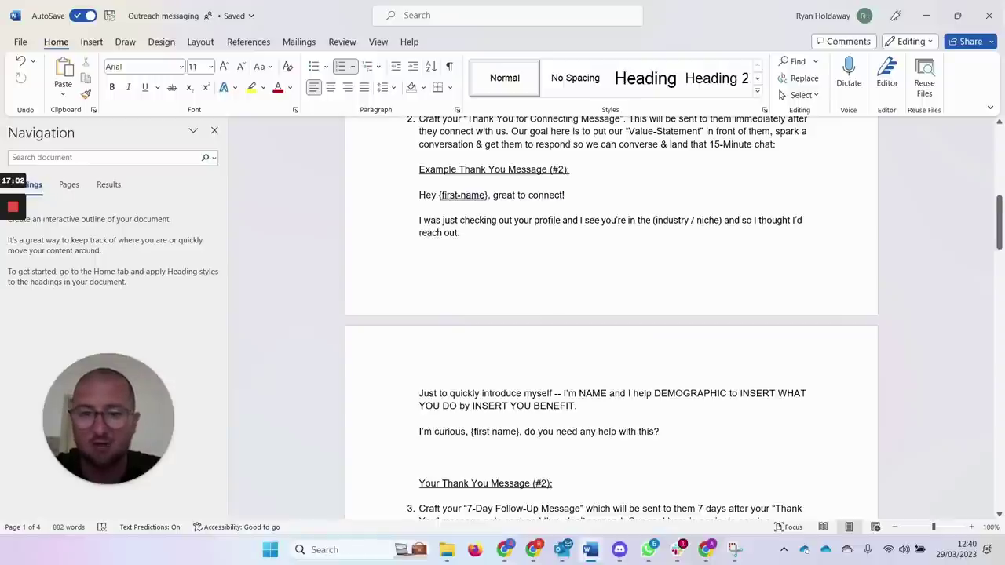
scroll(611, 315, "down", 1)
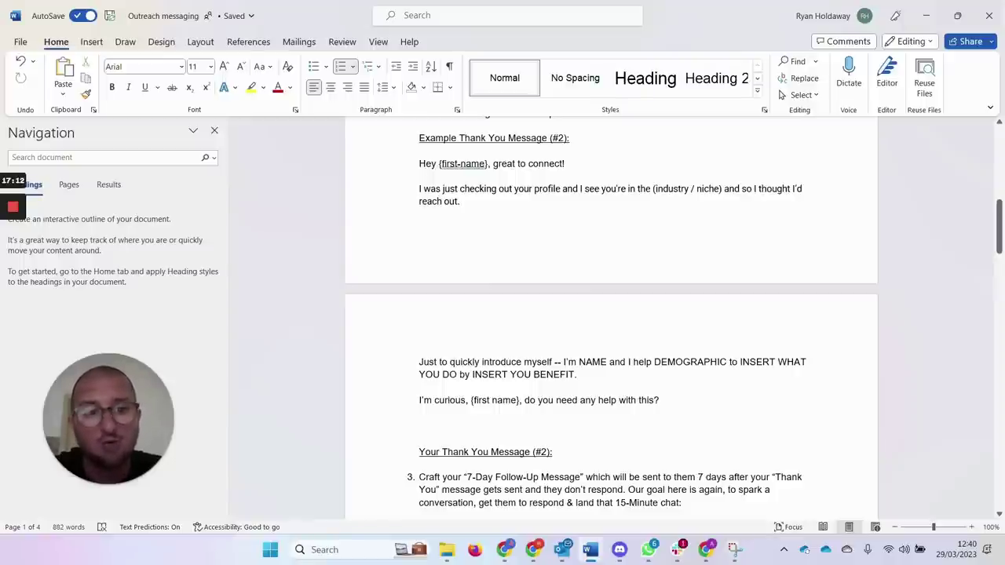
scroll(503, 228, "down", 1)
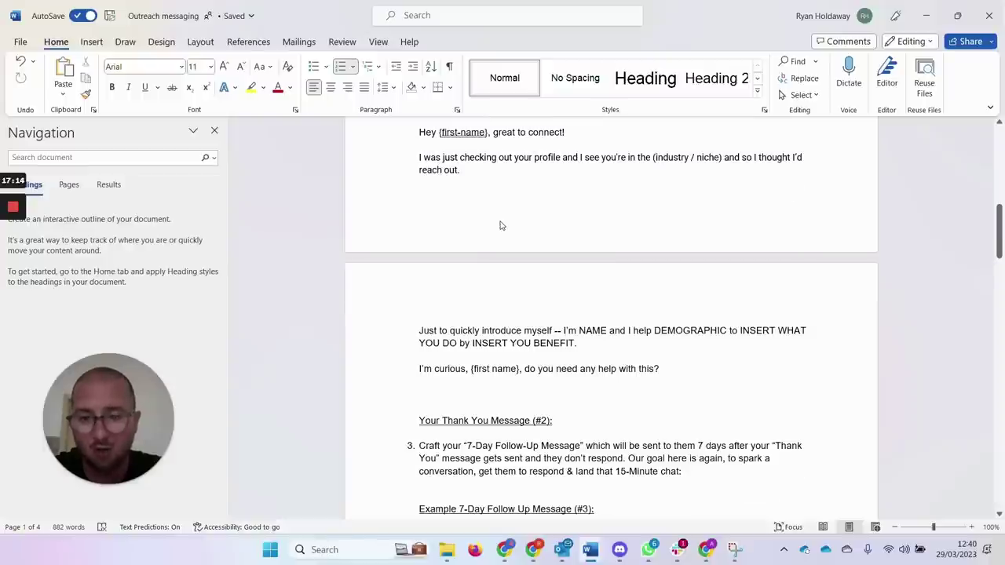
scroll(503, 264, "down", 1)
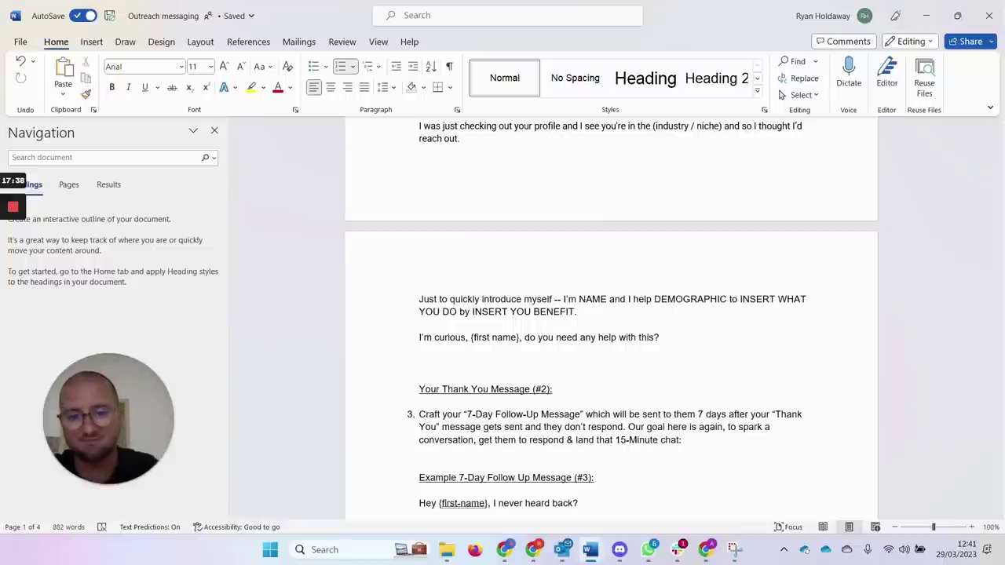
scroll(611, 314, "down", 4)
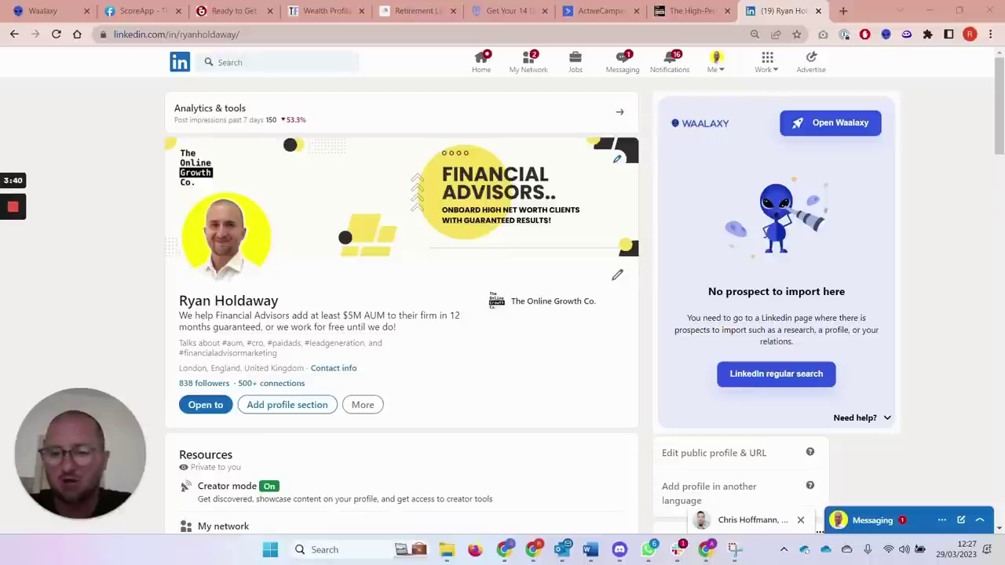
On the LinkedIn profile page, expand the full About text and highlight its closing call-to-action paragraph with the contact e-mail
scroll(301, 366, "down", 2)
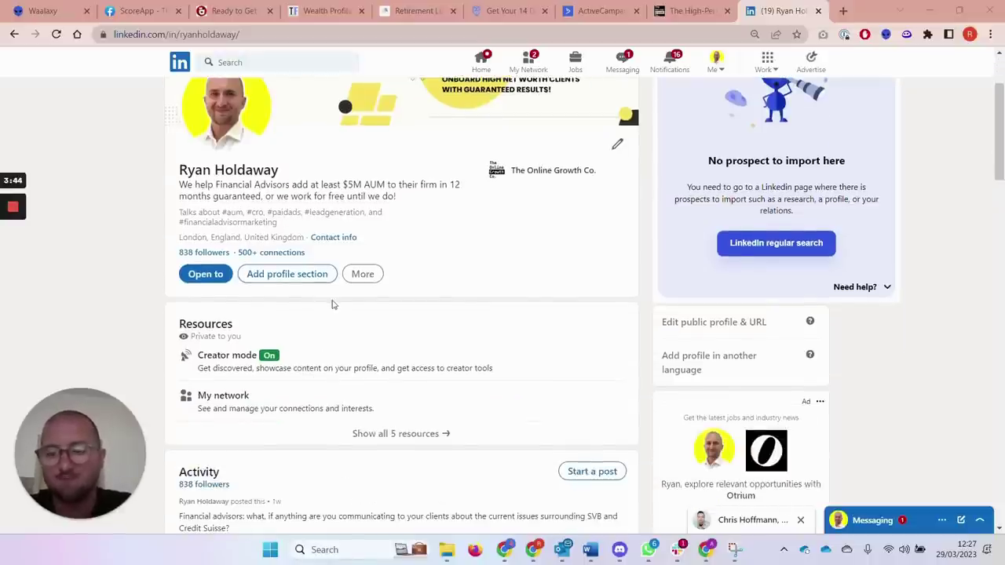
scroll(334, 303, "down", 4)
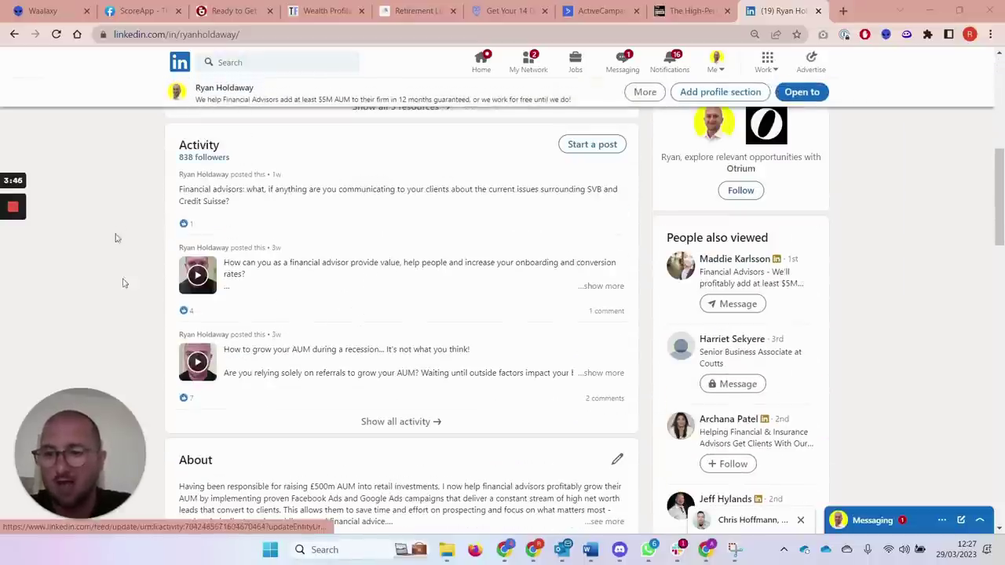
scroll(377, 297, "down", 1)
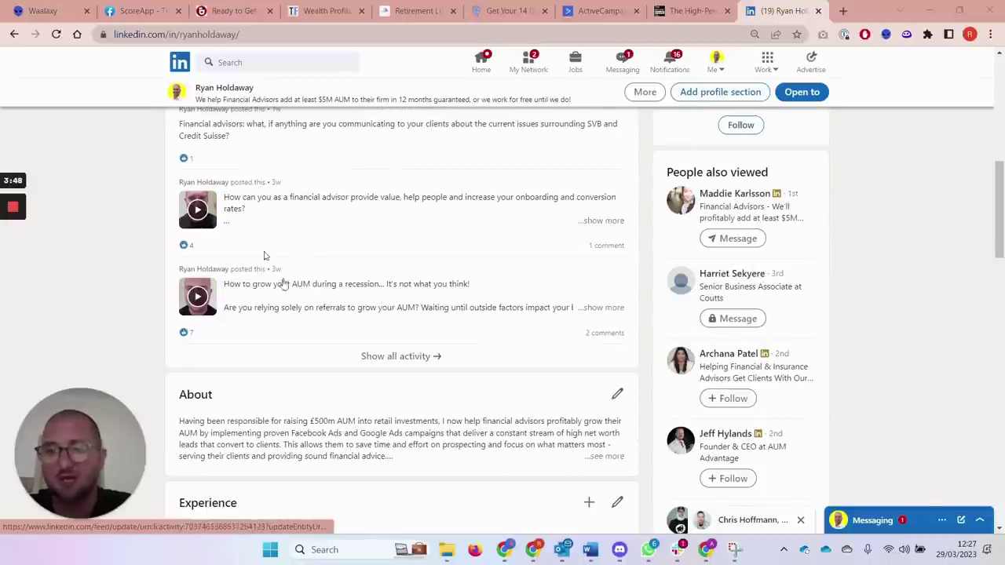
scroll(338, 330, "down", 2)
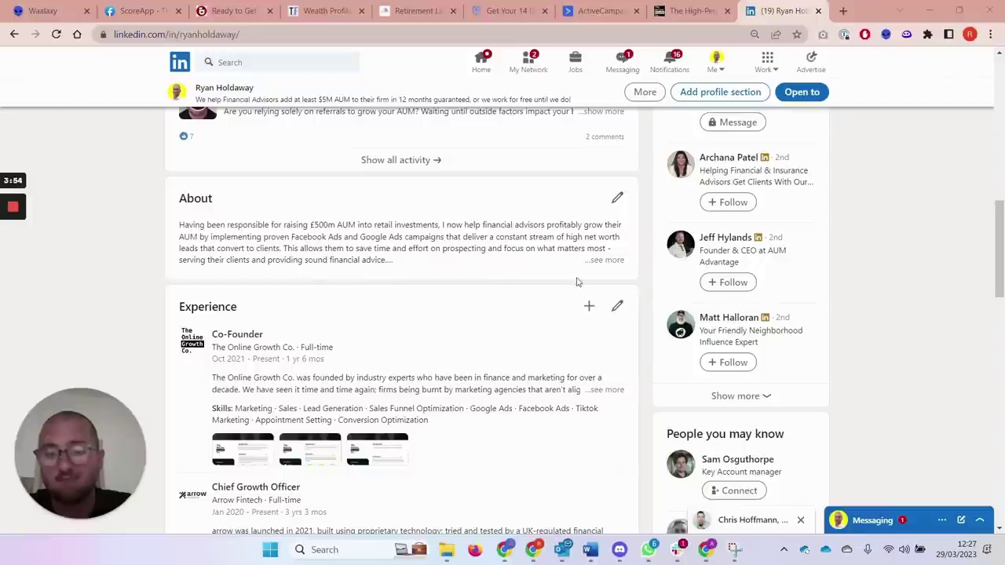
left_click(612, 262)
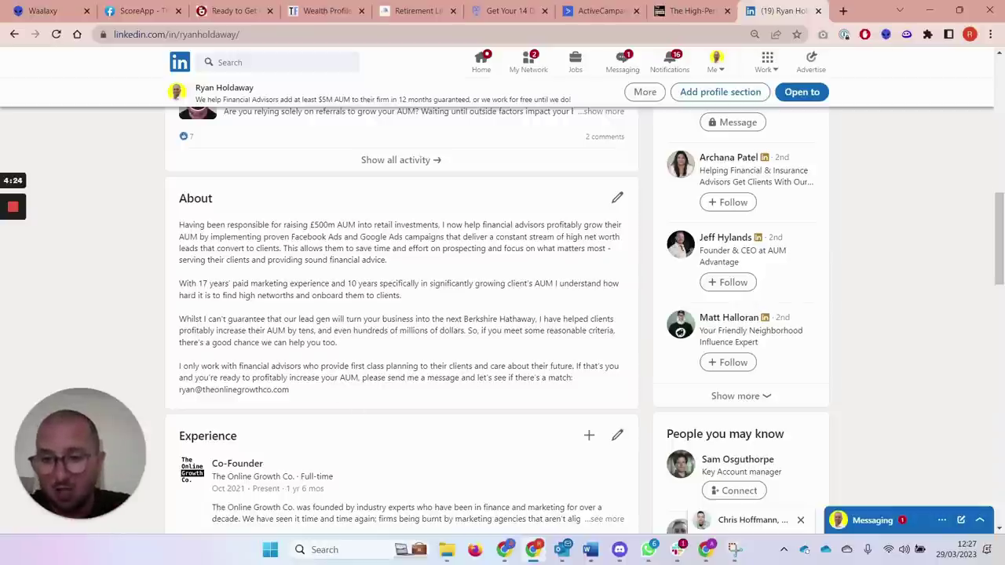
left_click_drag(292, 394, 193, 368)
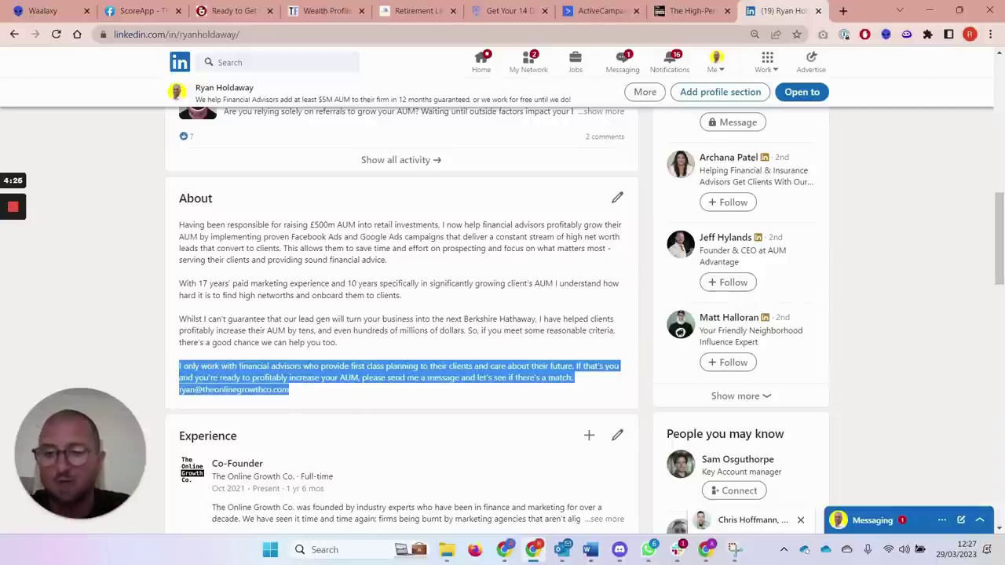
Deselect the About text, review the profile's Experience section, and return to the profile header
left_click(319, 390)
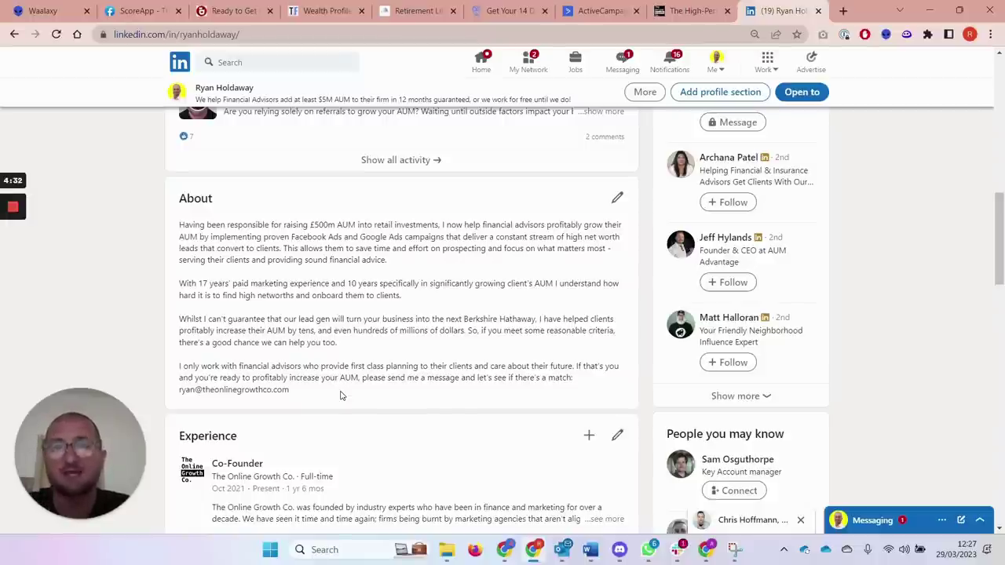
scroll(385, 362, "down", 3)
scroll(479, 352, "down", 2)
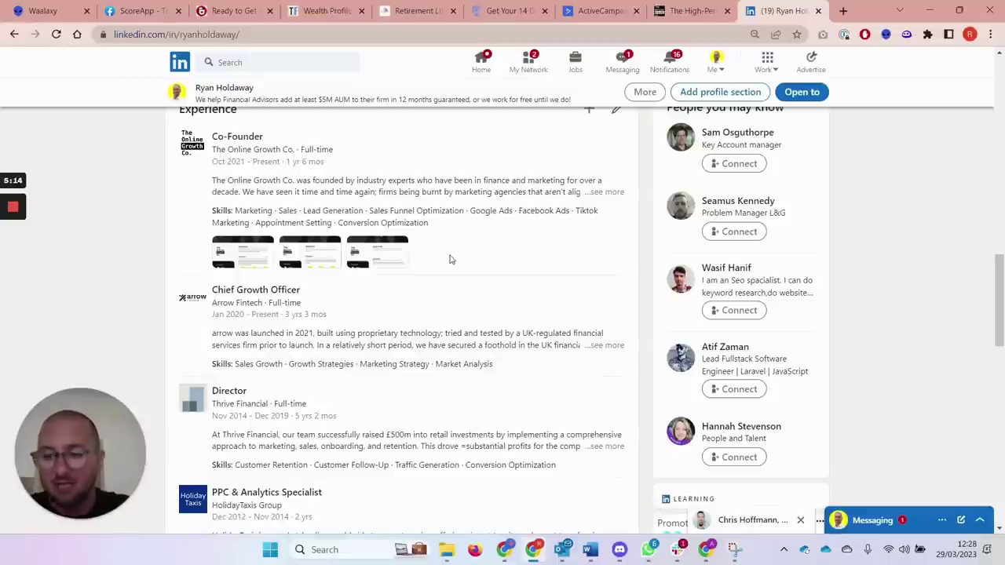
scroll(451, 259, "down", 3)
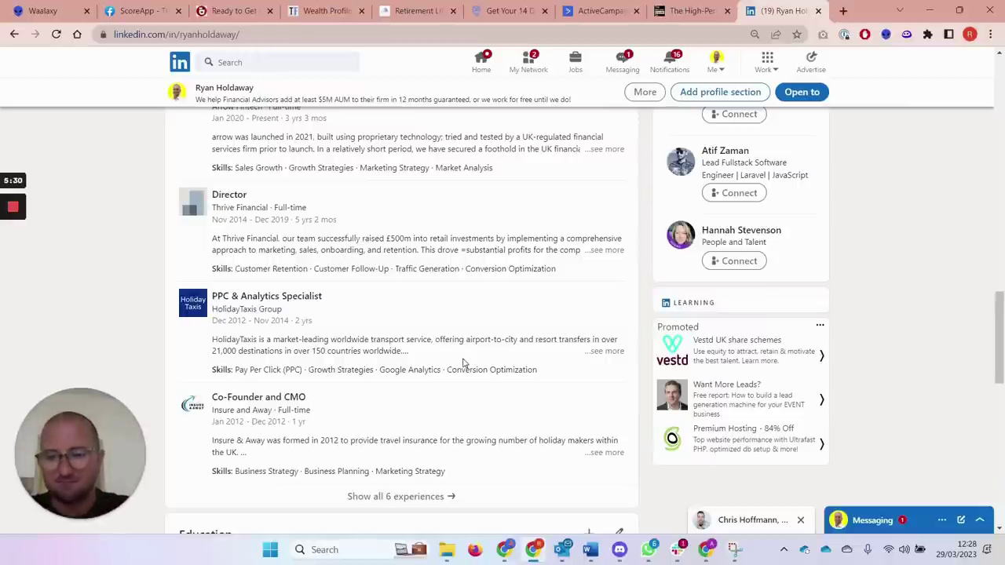
scroll(474, 351, "up", 15)
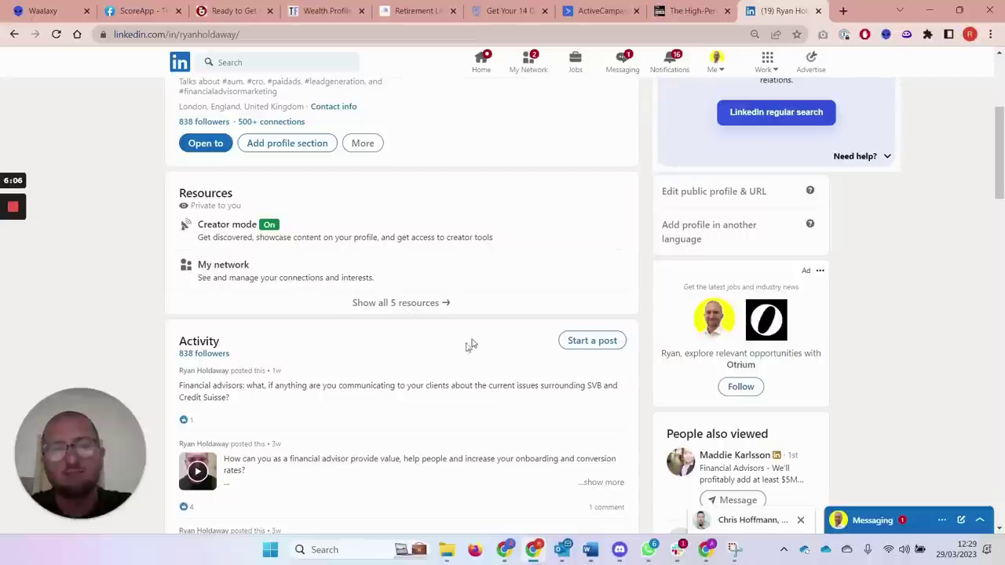
scroll(482, 332, "up", 3)
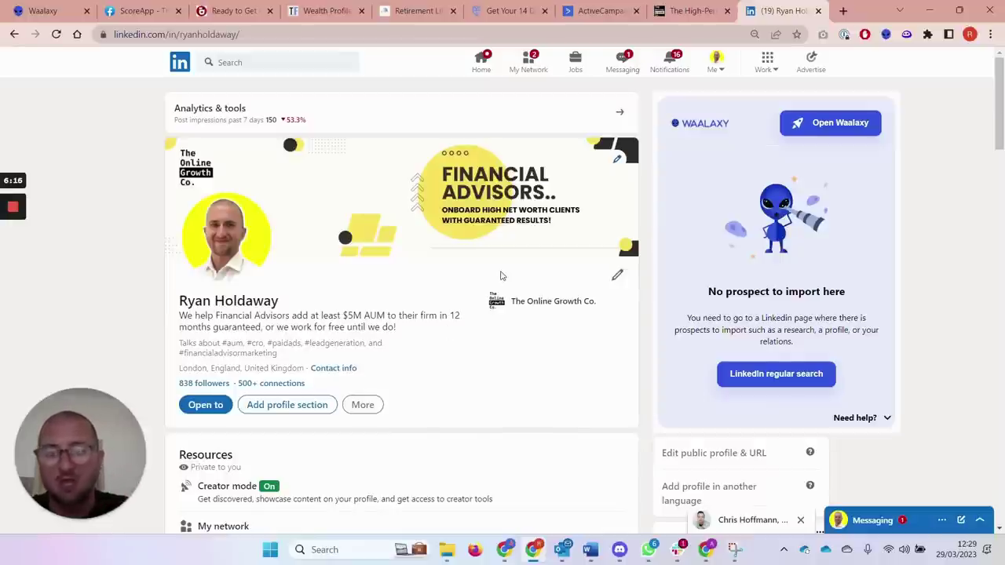
Switch to Sales Navigator and display the full set of lead filters, reopening them from its home page
key("alt+Tab")
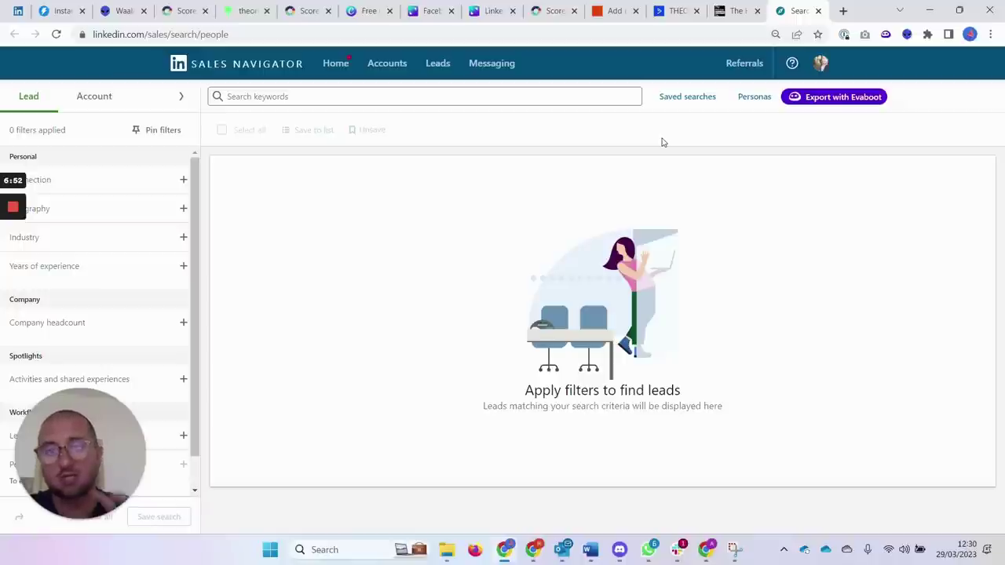
mouse_move(87, 442)
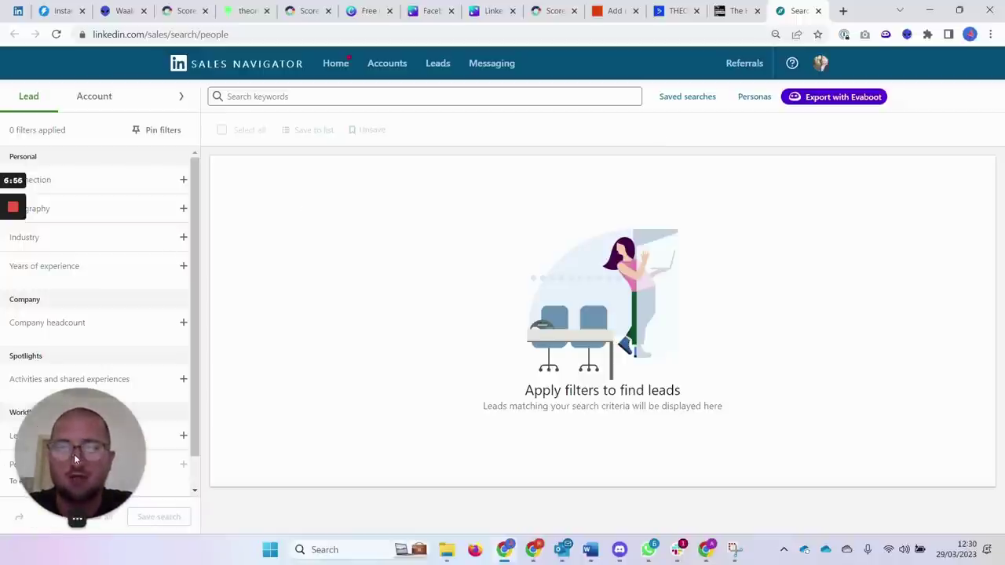
left_click_drag(74, 455, 937, 274)
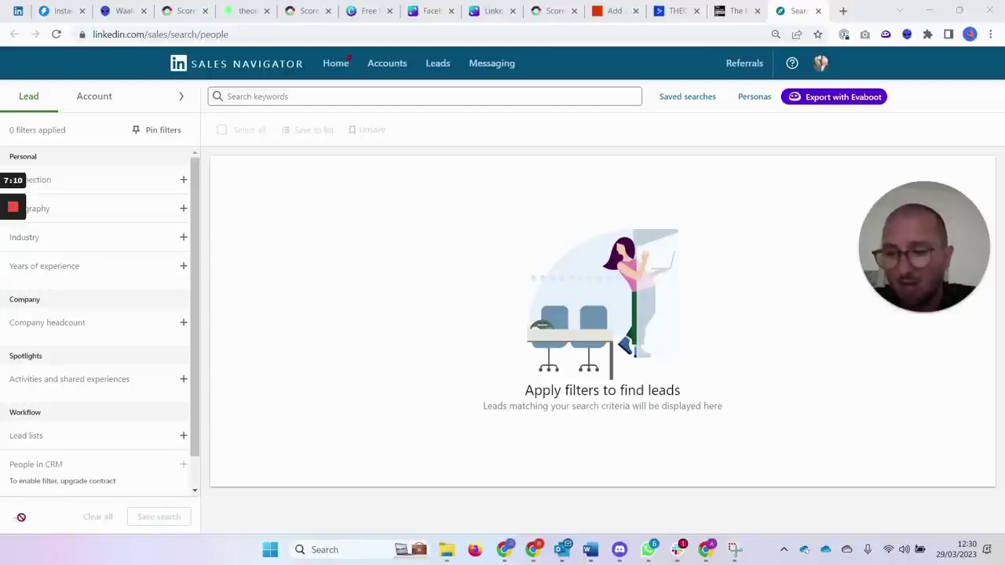
scroll(130, 445, "down", 1)
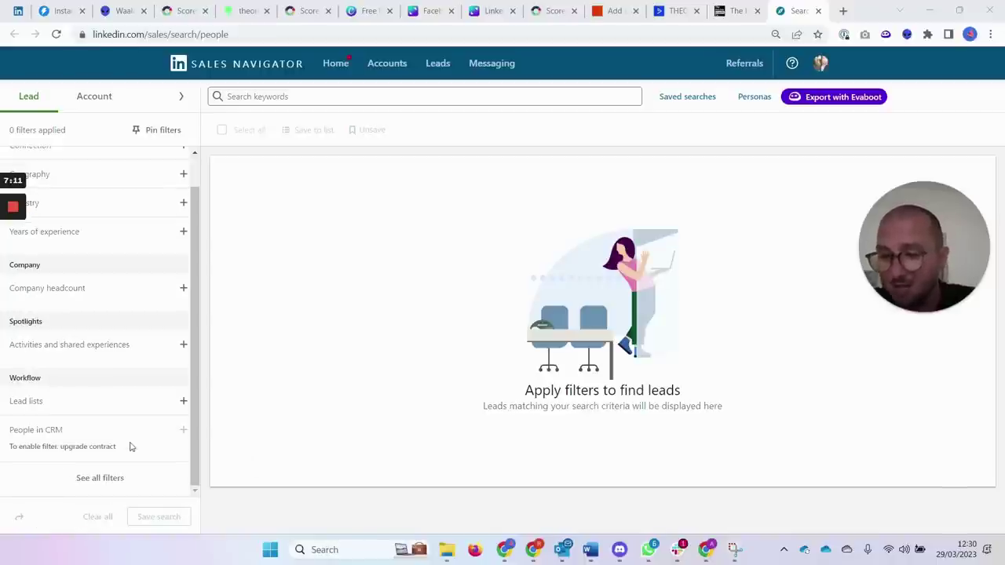
left_click(107, 478)
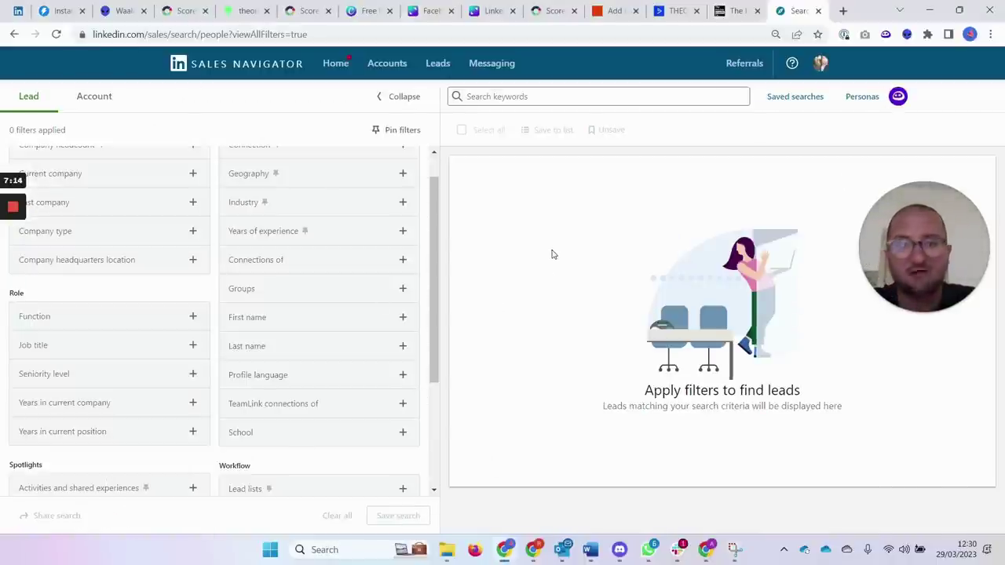
left_click(335, 69)
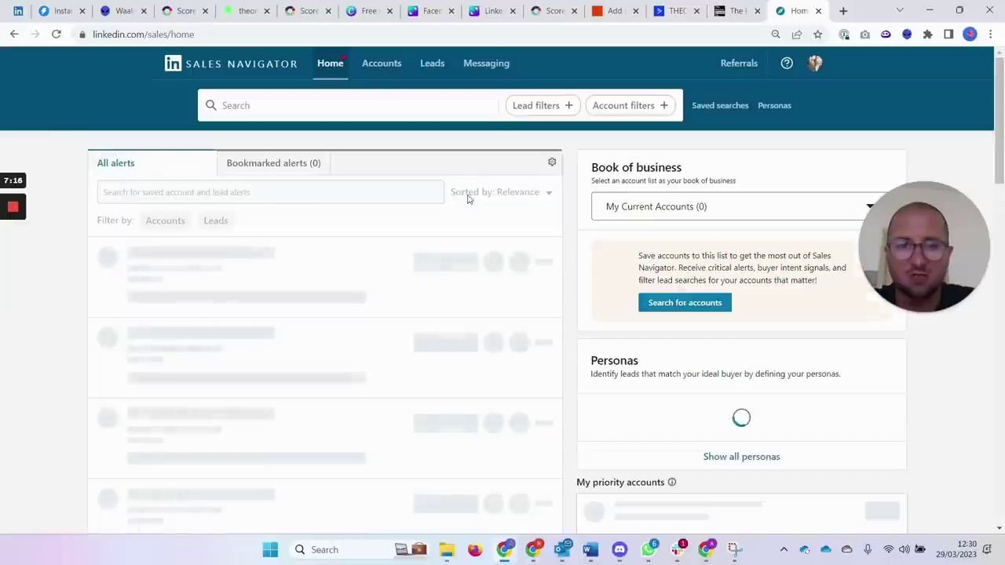
left_click(540, 108)
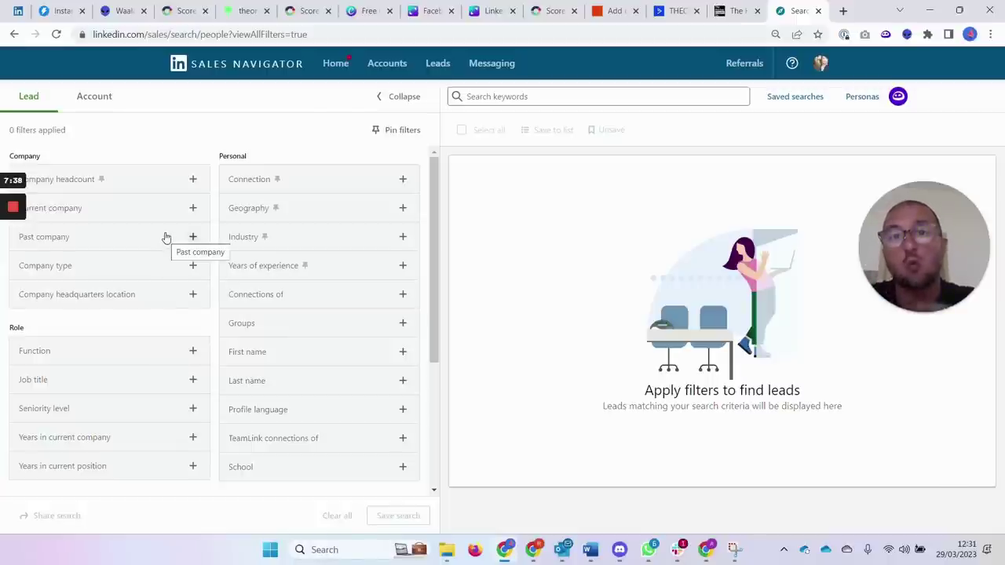
Run a lead search with the keywords "financial advisor"
left_click(559, 97)
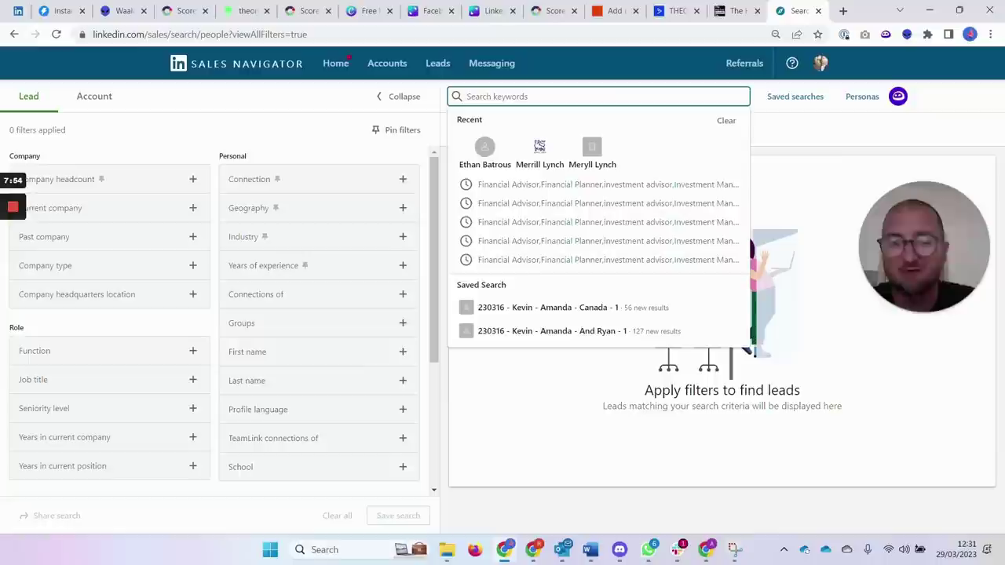
type("financial ")
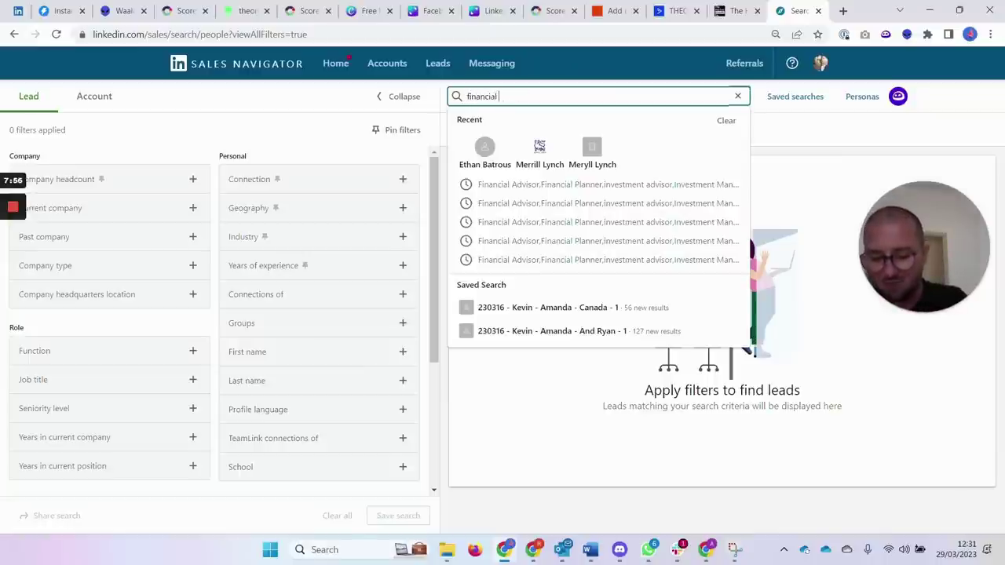
type("advisor")
key("Return")
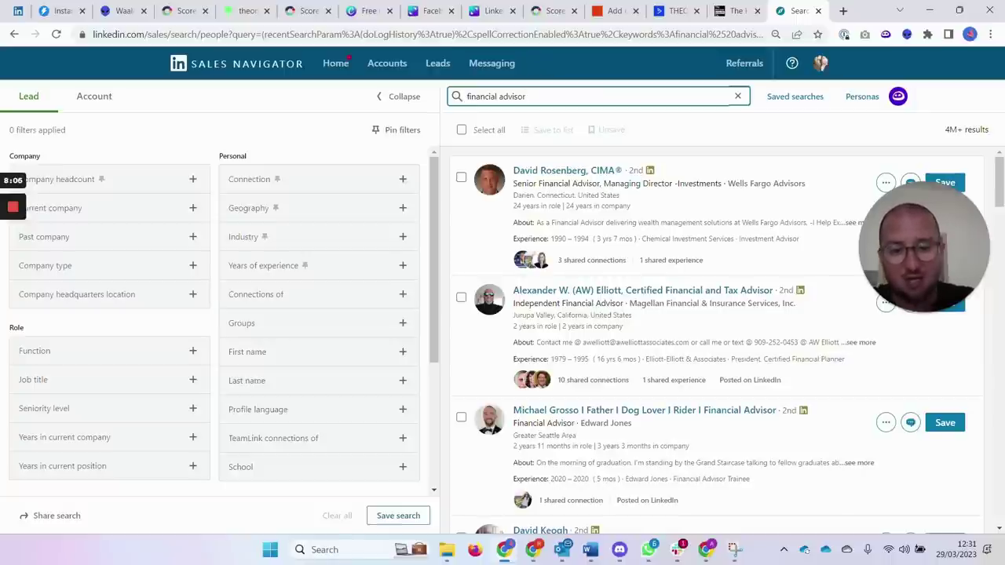
Browse the keyword search results and open results page 7 to check how relevant the listed leads are
scroll(581, 354, "down", 10)
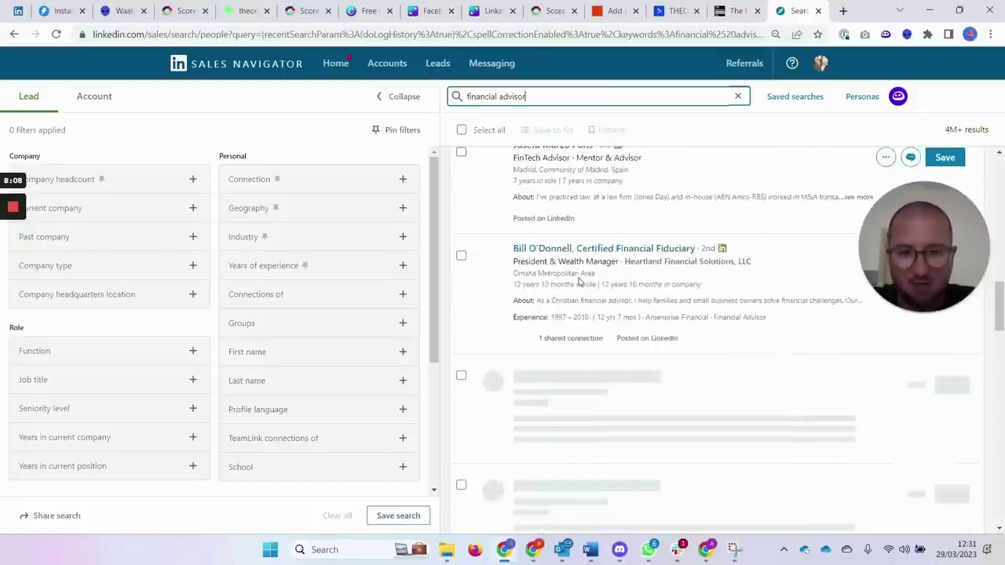
scroll(581, 283, "down", 15)
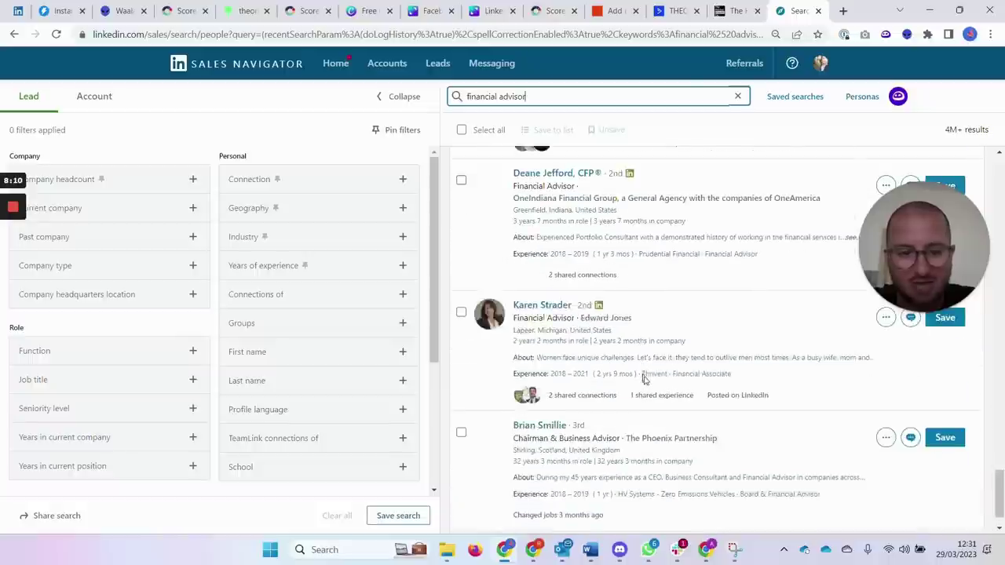
scroll(644, 379, "down", 3)
left_click(765, 509)
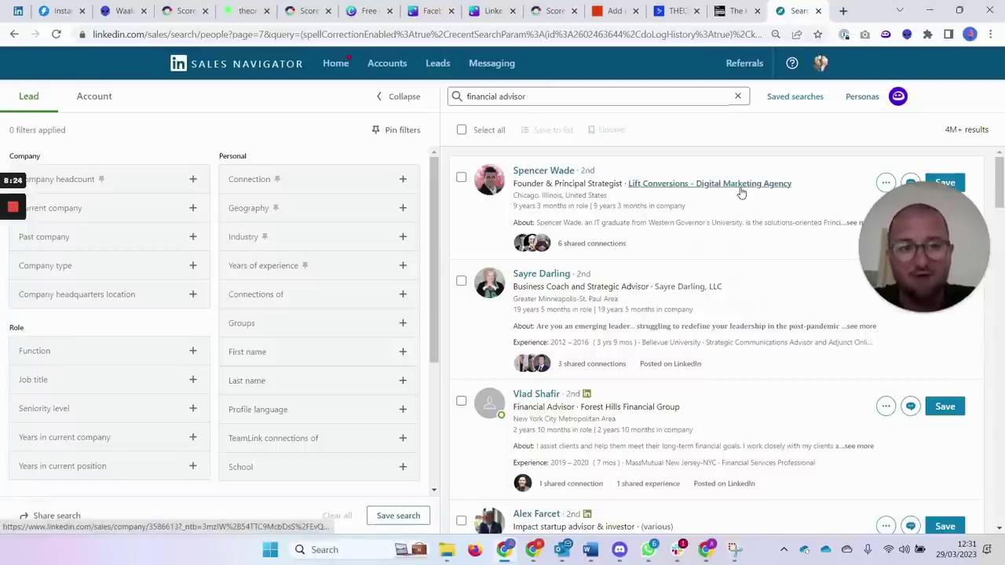
mouse_move(741, 192)
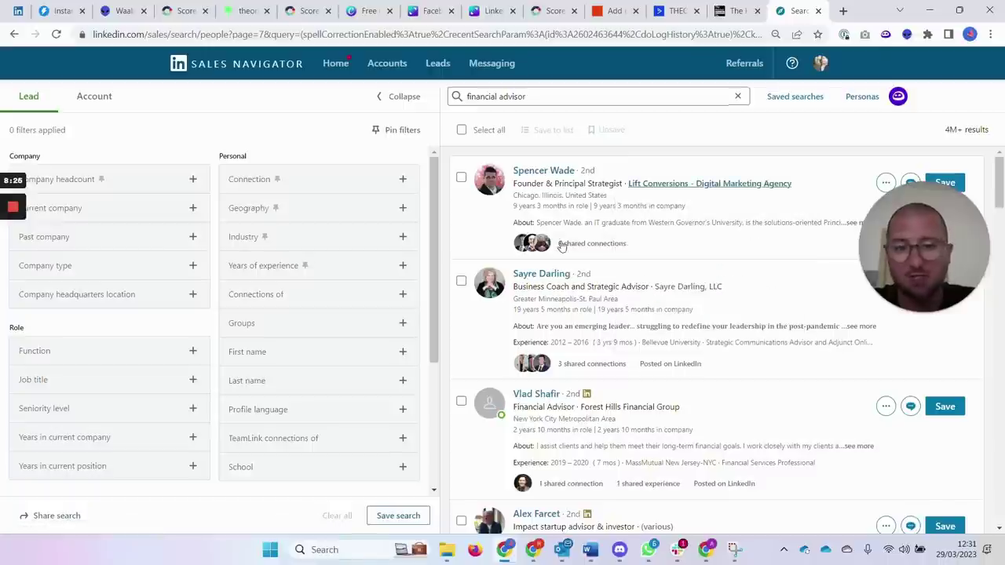
Try to clear the "financial advisor" keywords from the lead search
left_click_drag(525, 96, 480, 96)
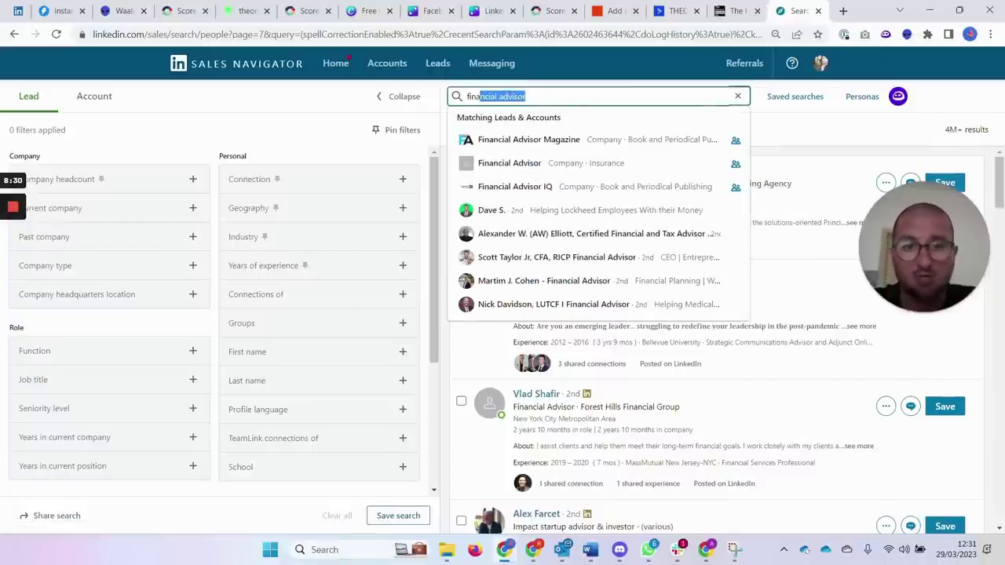
left_click_drag(526, 96, 405, 126)
key("BackSpace")
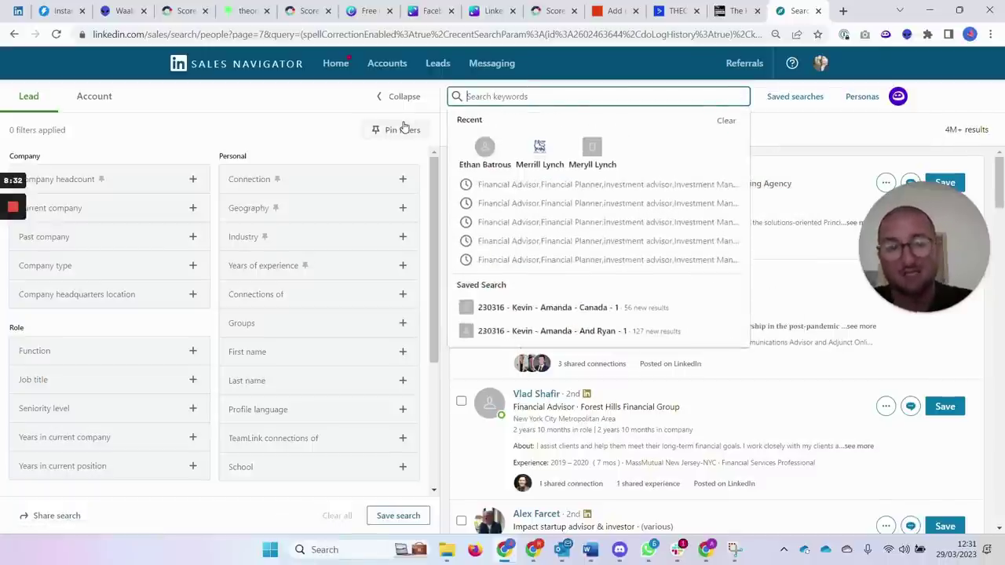
Filter the leads by the current job title "financial advisor", entered in quotation marks for an exact match
left_click(92, 384)
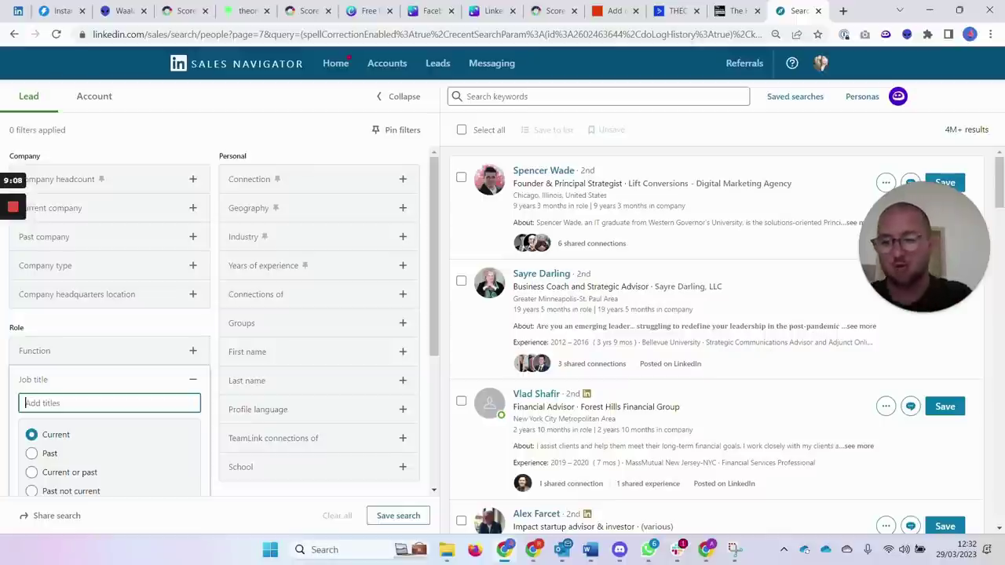
type("\"finan")
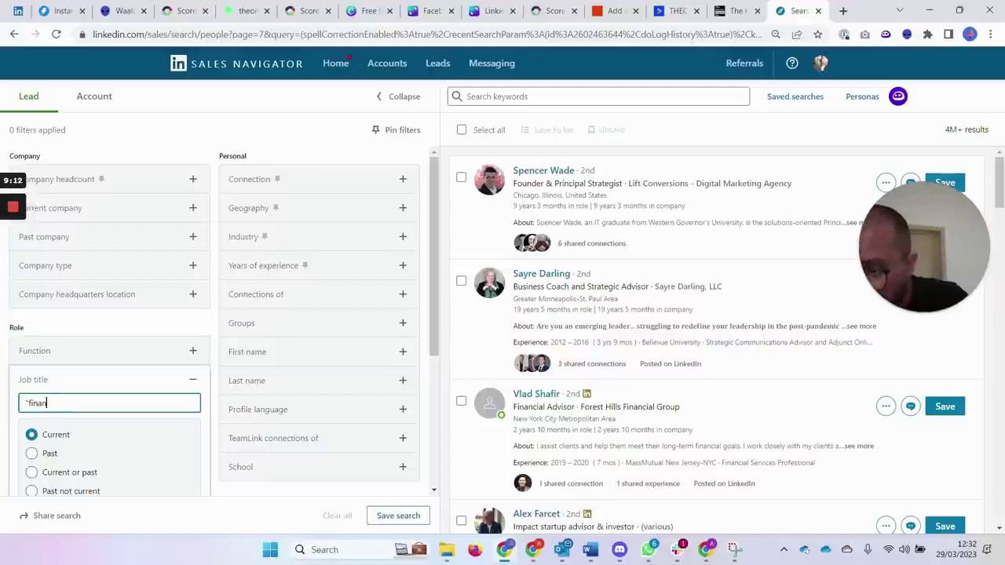
type("ccial advisor")
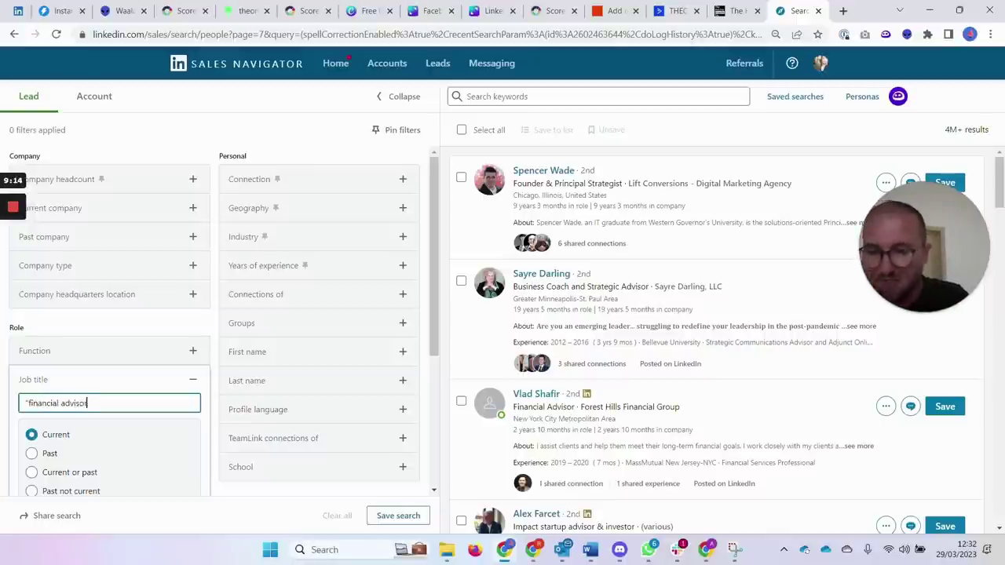
type("\"")
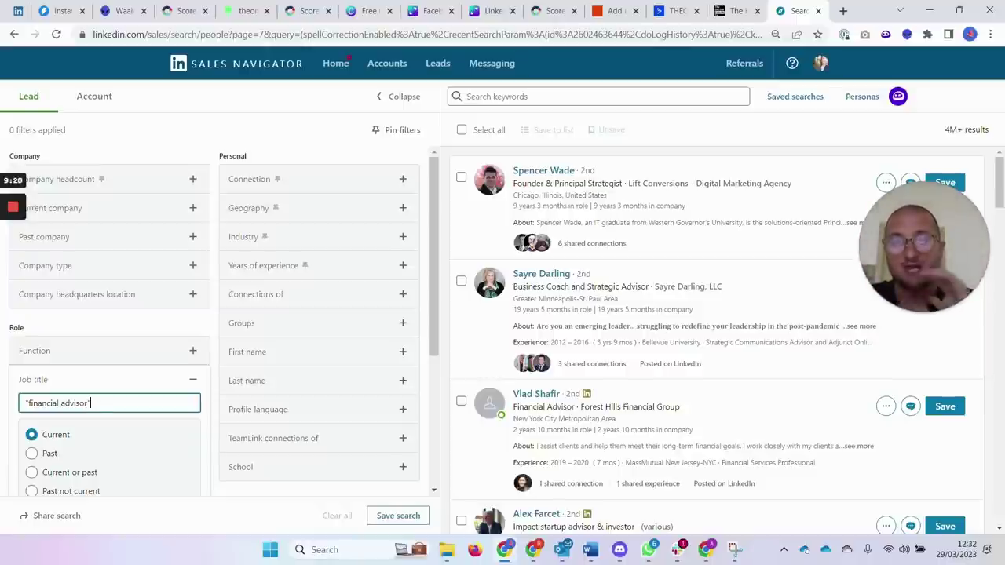
key("Return")
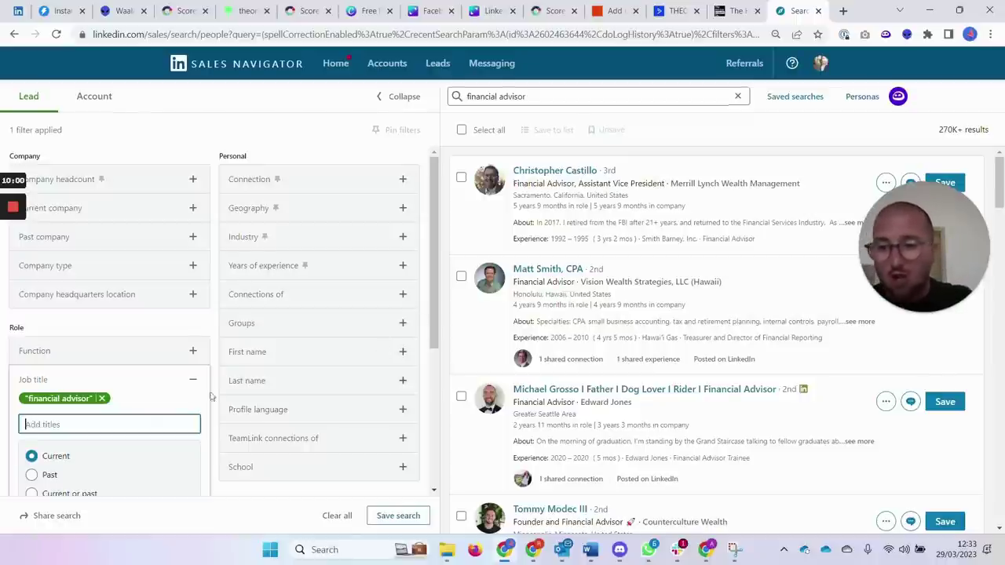
Replace the job title filter with the Boolean expression "financial advisor" NOT junior NOT recruiter NOT vice
left_click(102, 399)
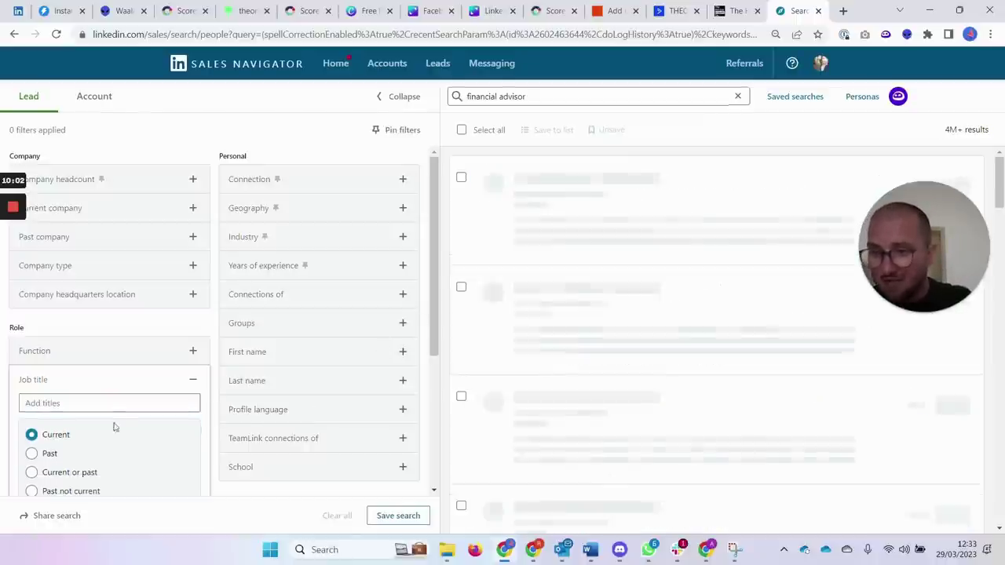
type("\"financial advisor")
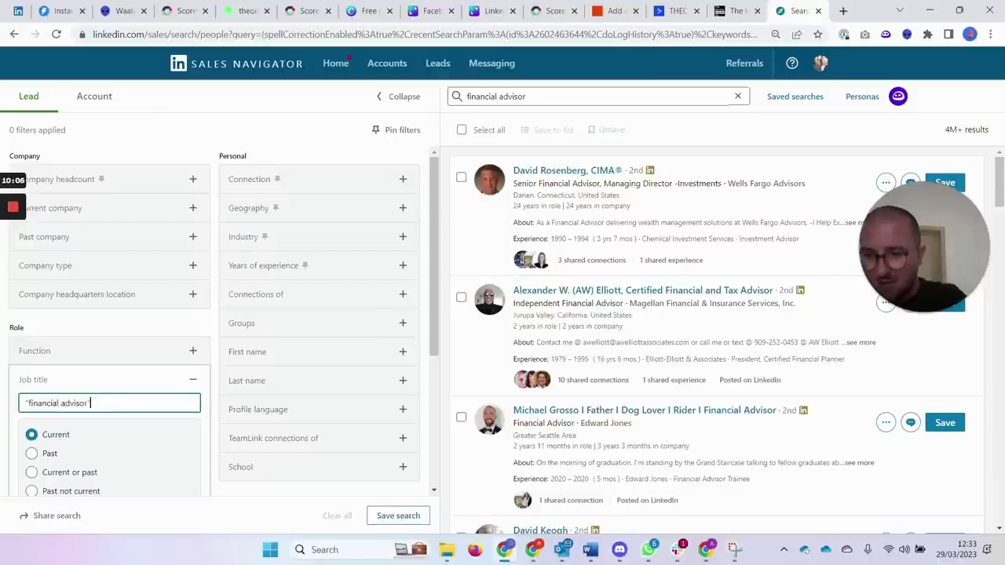
type("\" NOT")
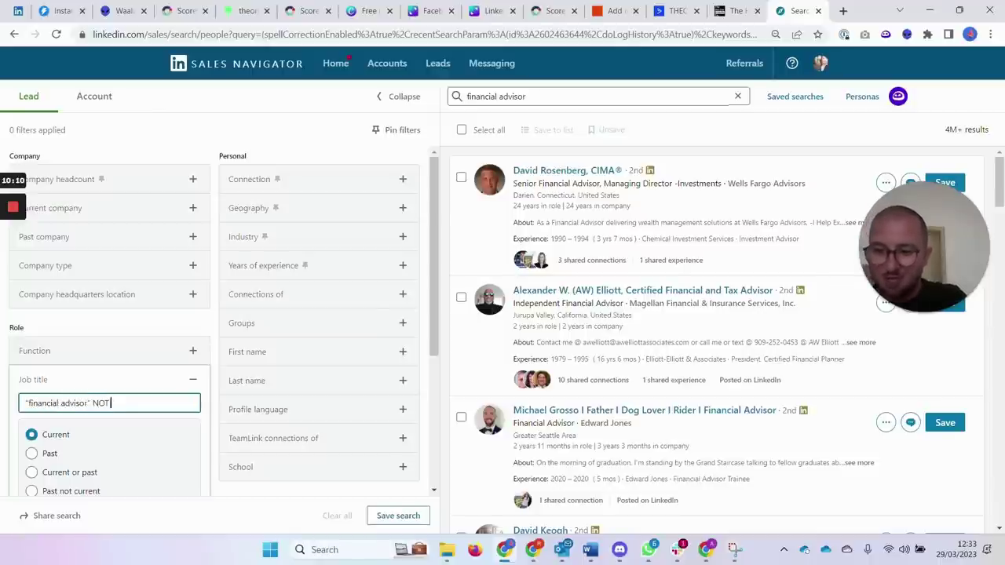
type(" junior")
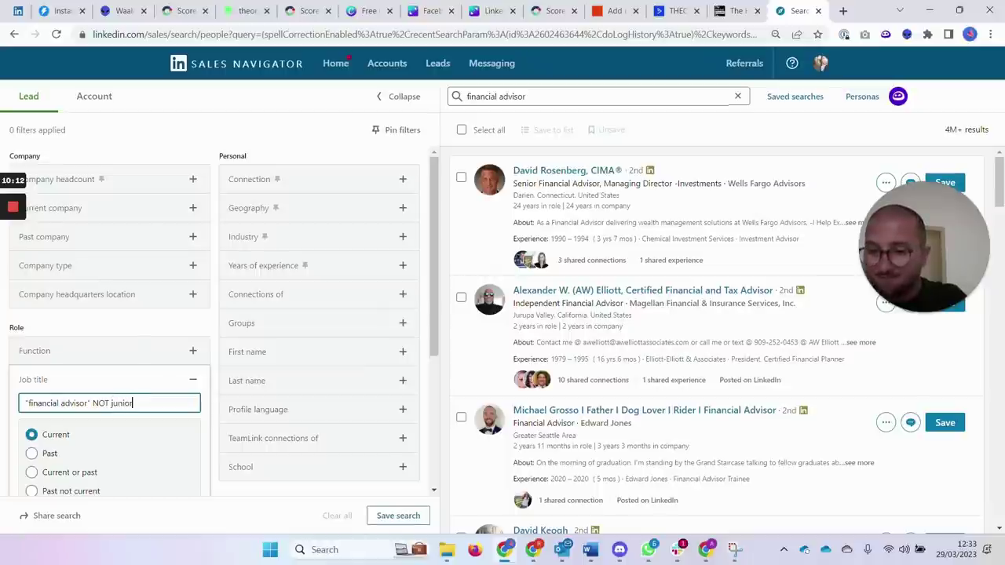
type(" NOT r")
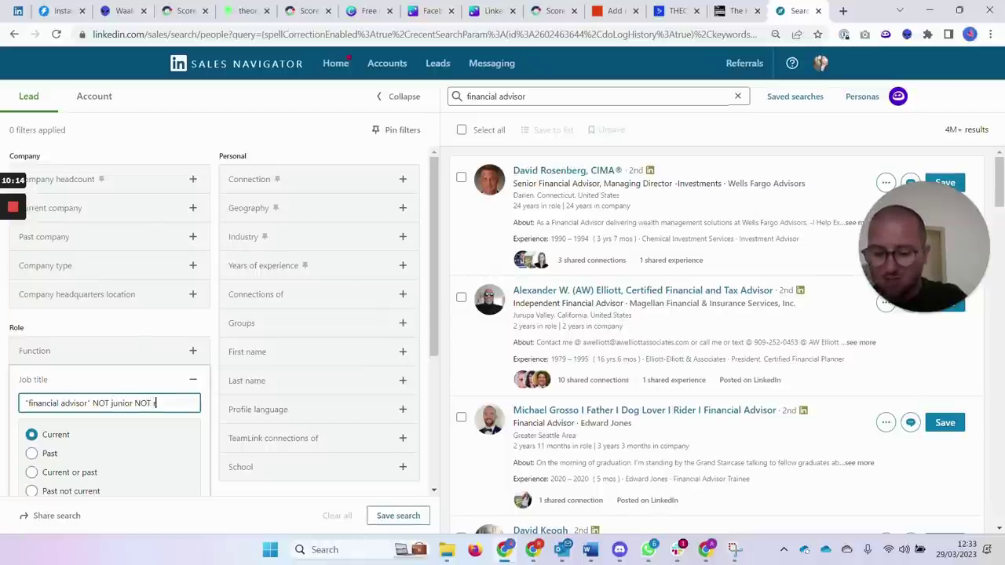
type("ecruiter")
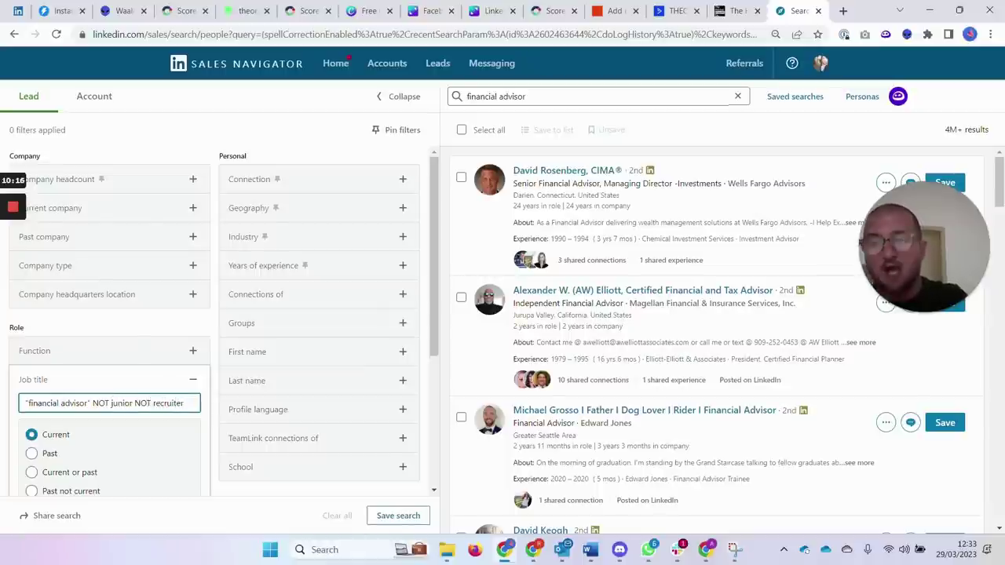
type(" NOT")
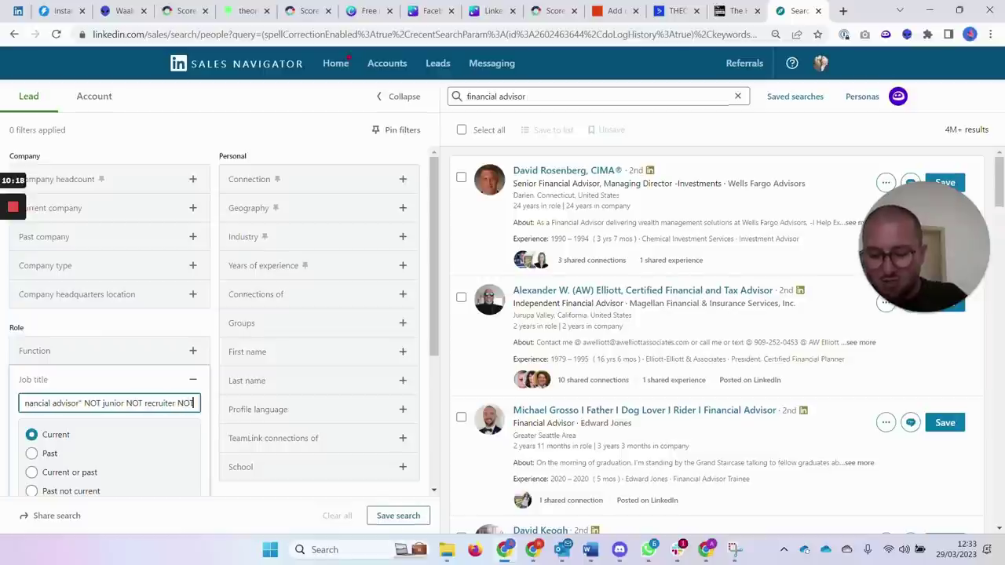
type(" vice")
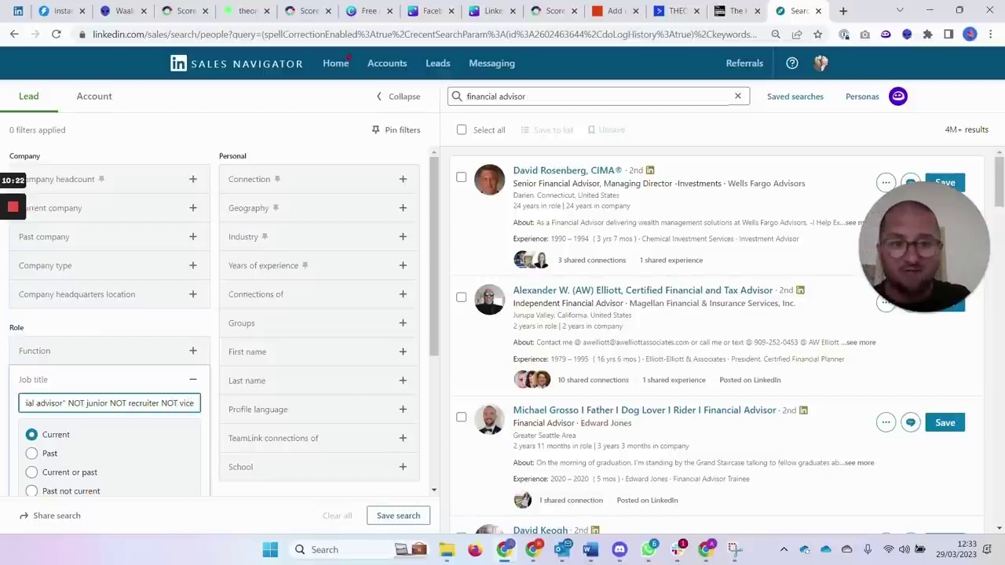
key("Return")
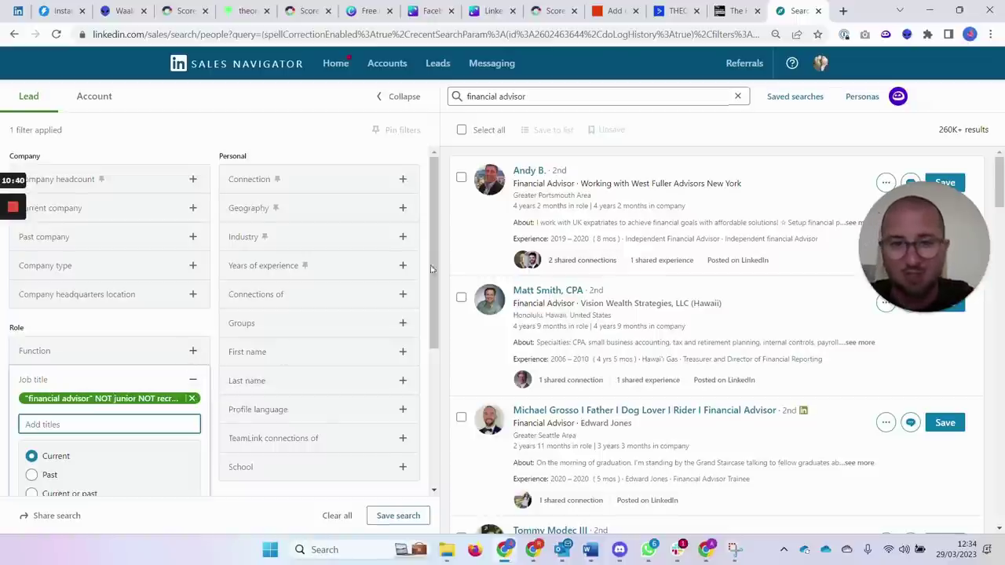
Remove the Boolean job title filter from the lead search and look at the company headcount ranges
left_click(192, 398)
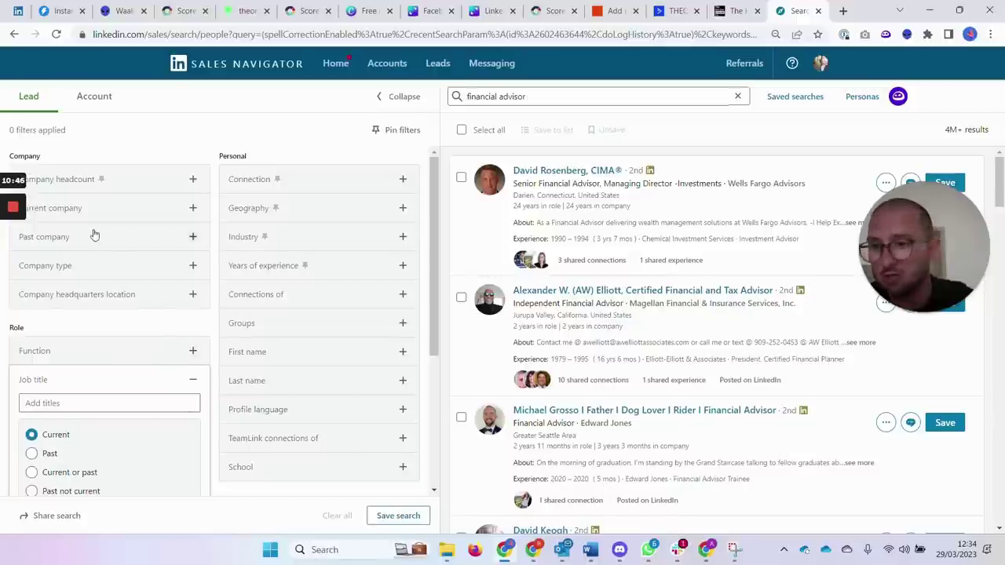
left_click(71, 180)
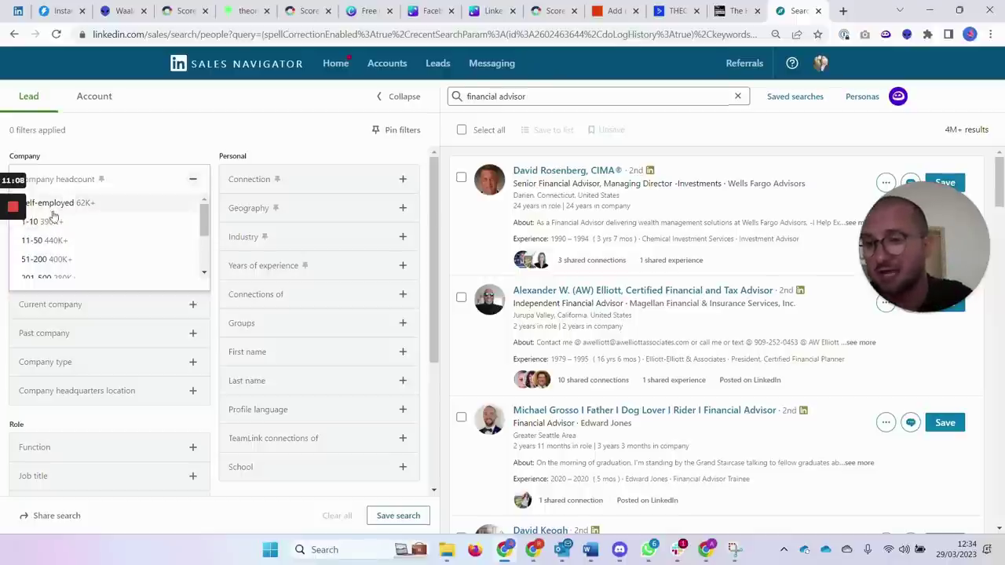
left_click(71, 181)
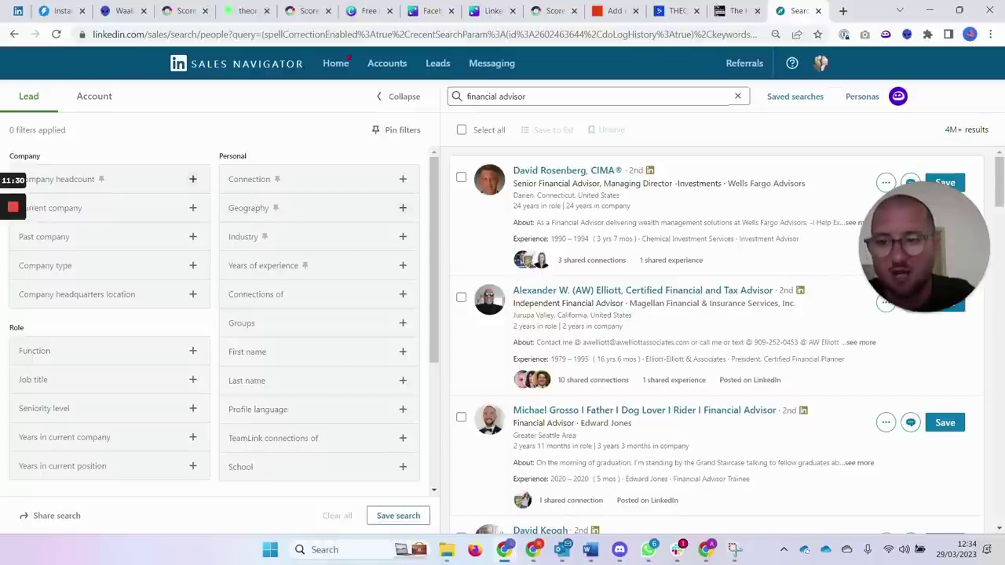
Filter the leads by geography to include only the United States region
left_click(254, 213)
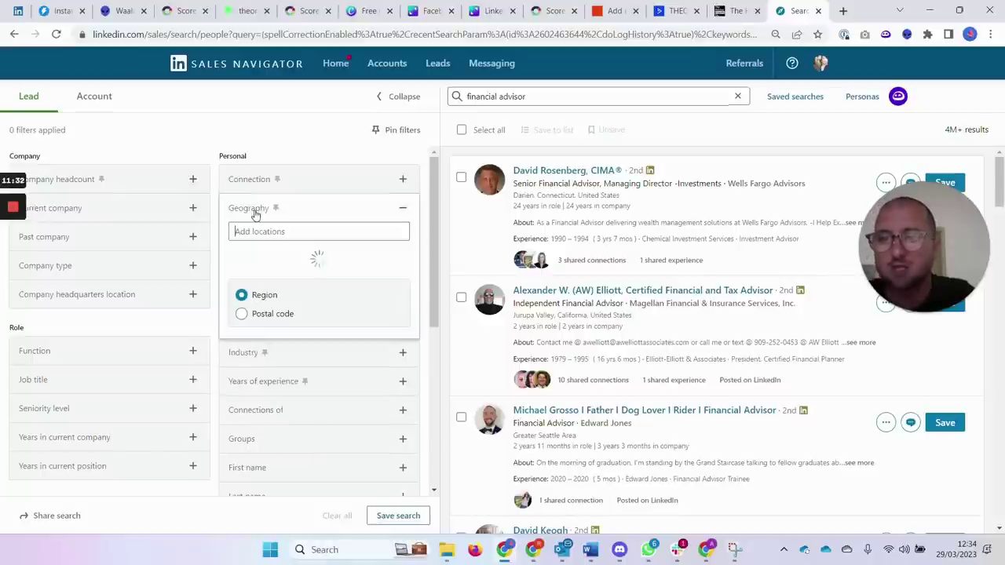
type("united")
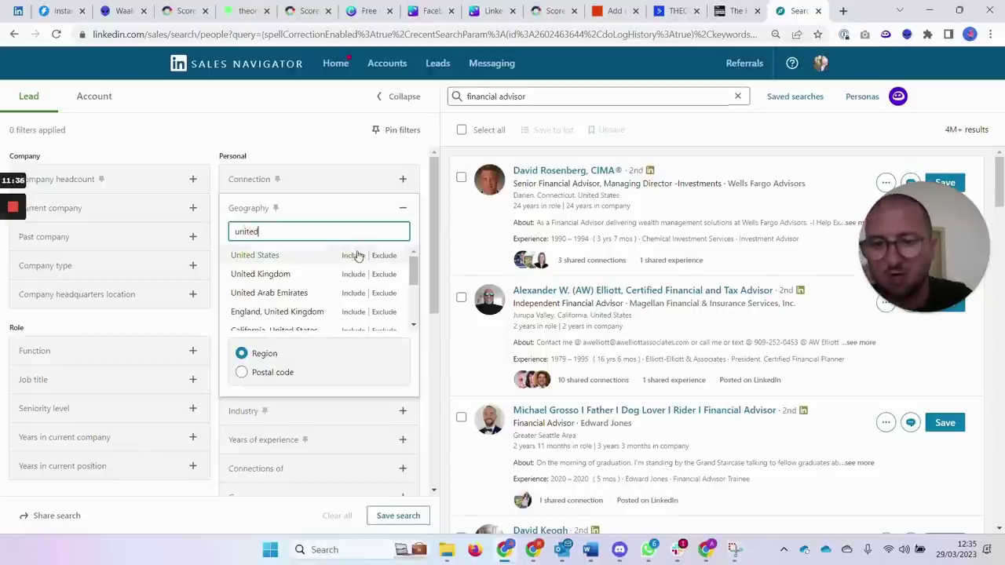
left_click(351, 255)
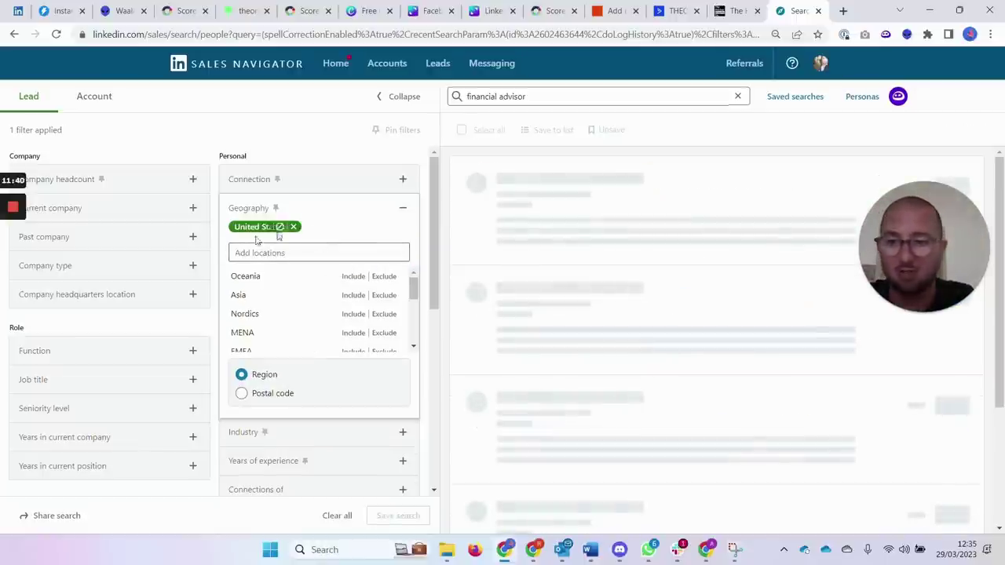
left_click(403, 207)
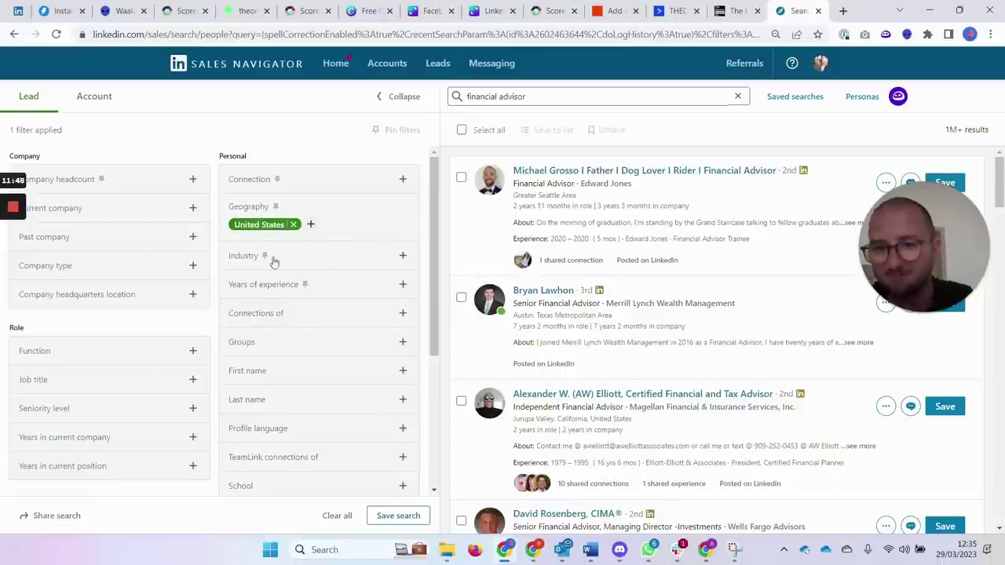
Review the industry choices, the remaining lead filters and the connection degree options without applying any
left_click(403, 256)
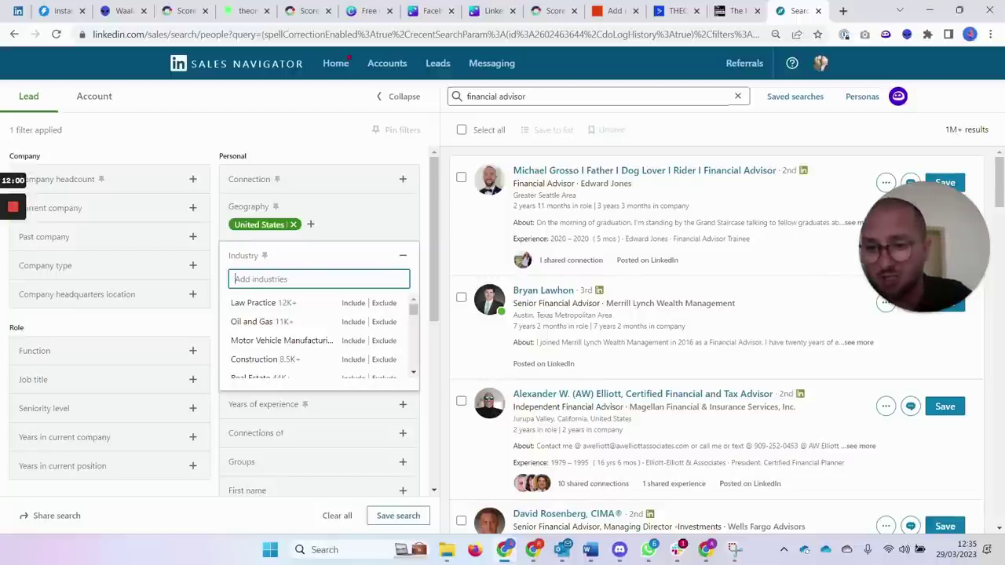
left_click(404, 260)
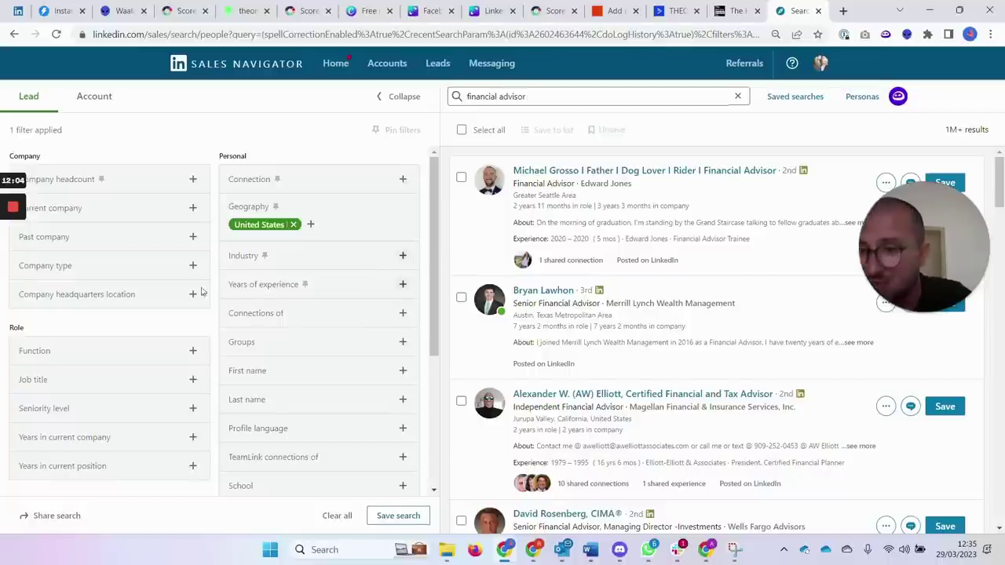
scroll(102, 267, "down", 1)
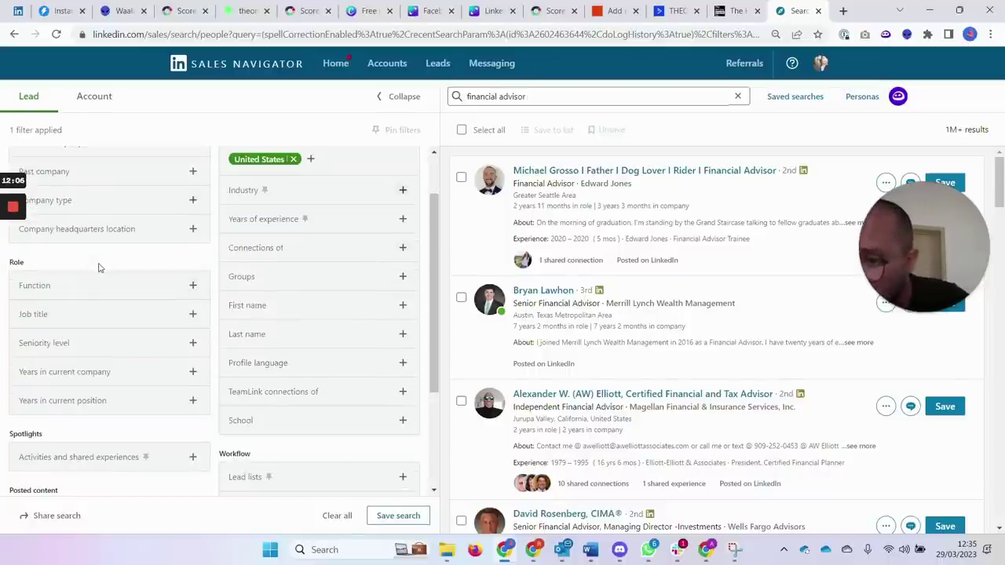
scroll(101, 283, "down", 1)
scroll(105, 324, "down", 1)
scroll(107, 329, "up", 3)
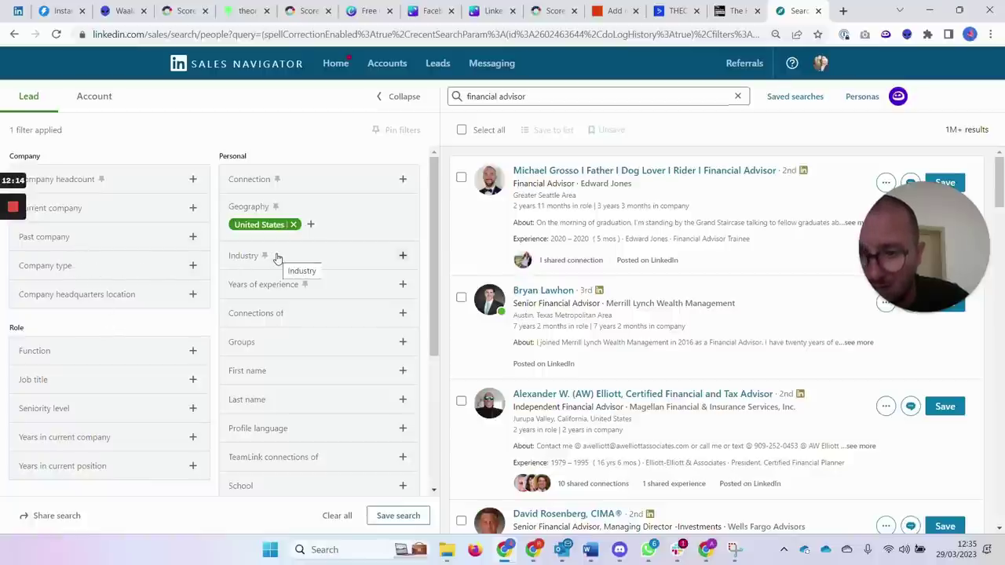
left_click(256, 179)
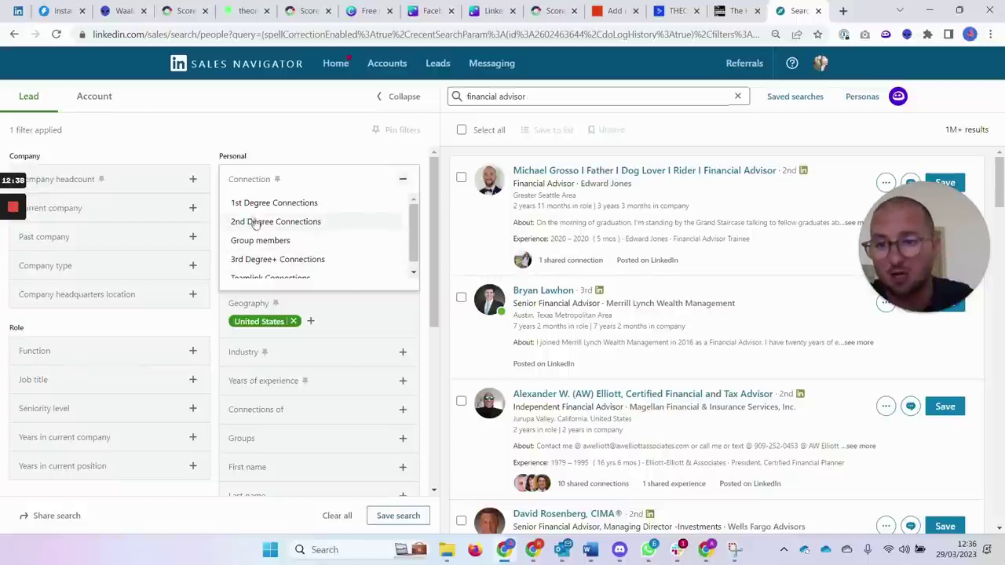
left_click(305, 144)
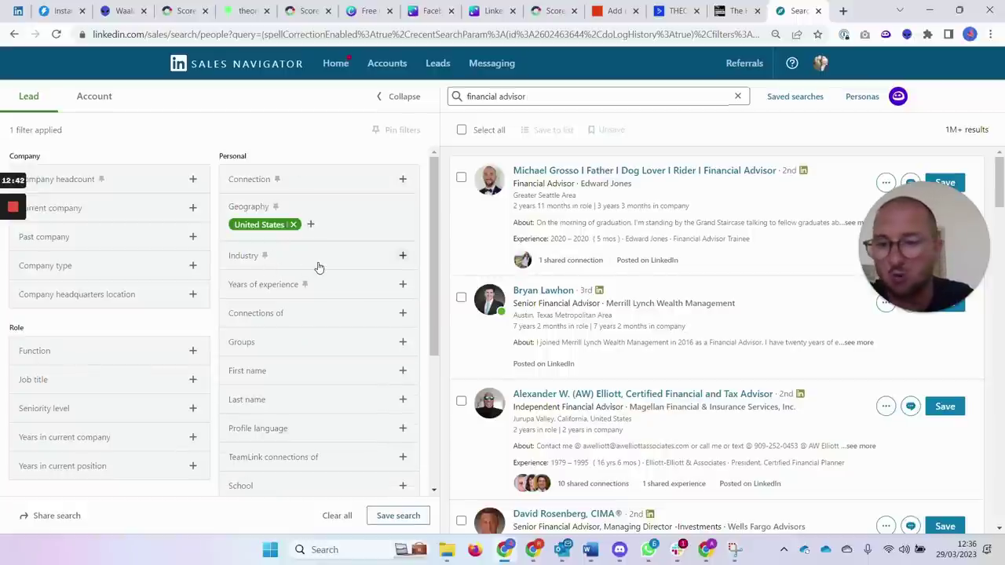
Examine the Activities and shared experiences spotlight options and the posted content and workflow filters
scroll(260, 291, "down", 1)
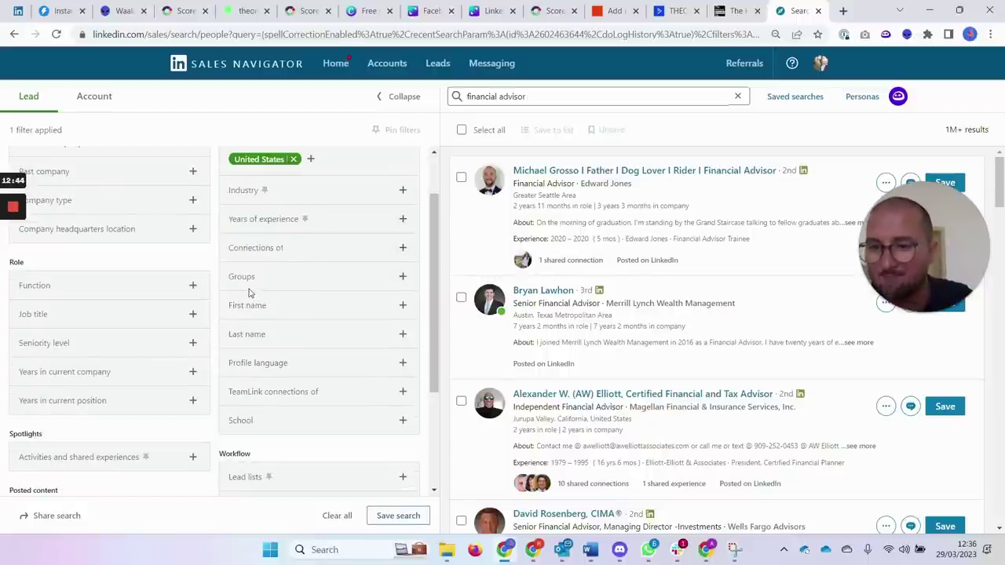
scroll(250, 296, "down", 1)
scroll(236, 300, "down", 1)
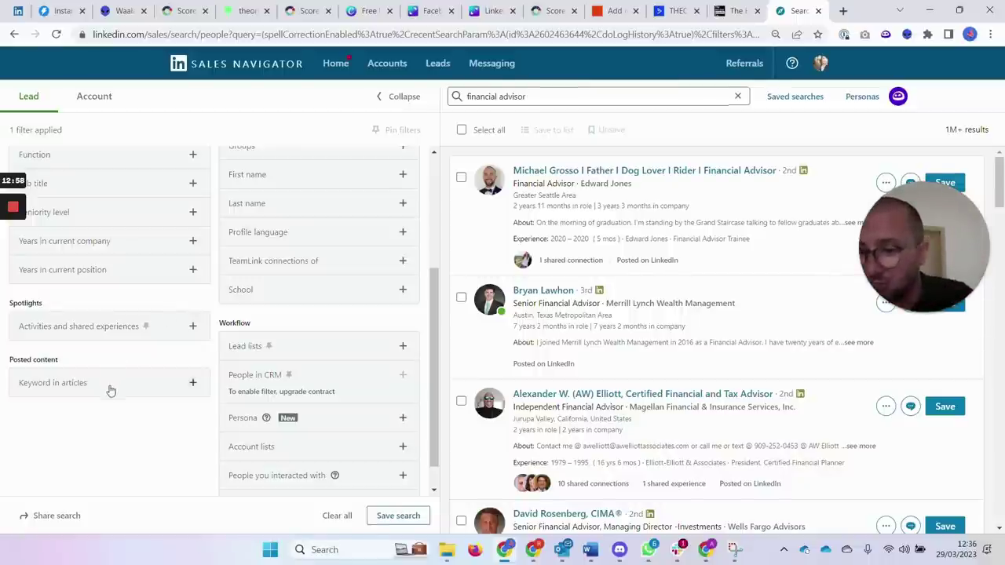
left_click(115, 329)
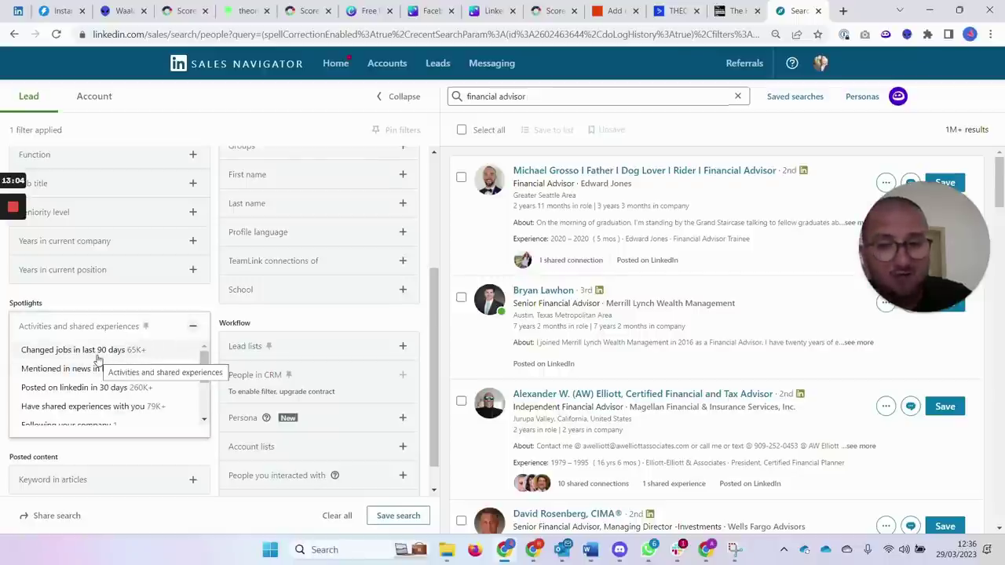
left_click_drag(204, 361, 201, 382)
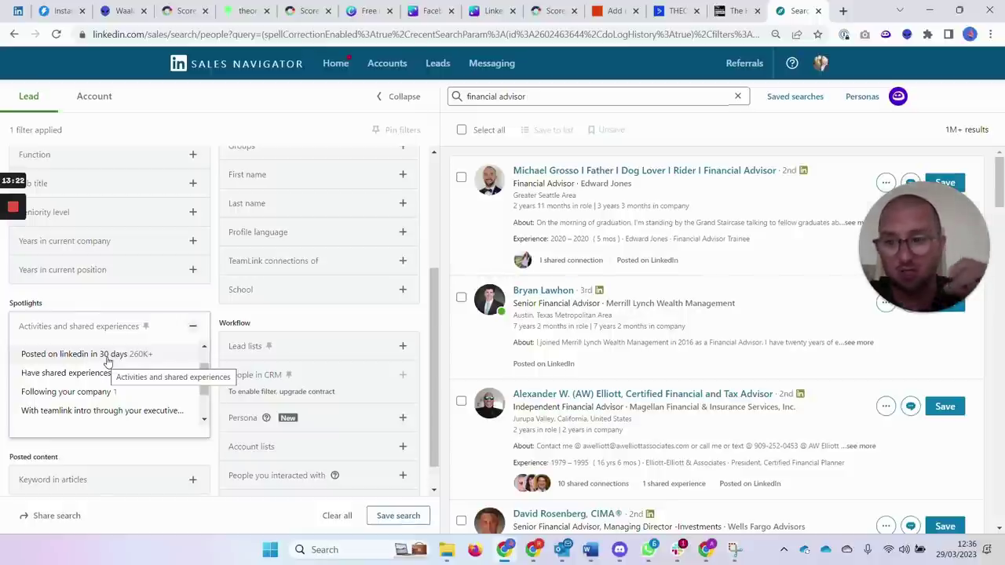
left_click(197, 308)
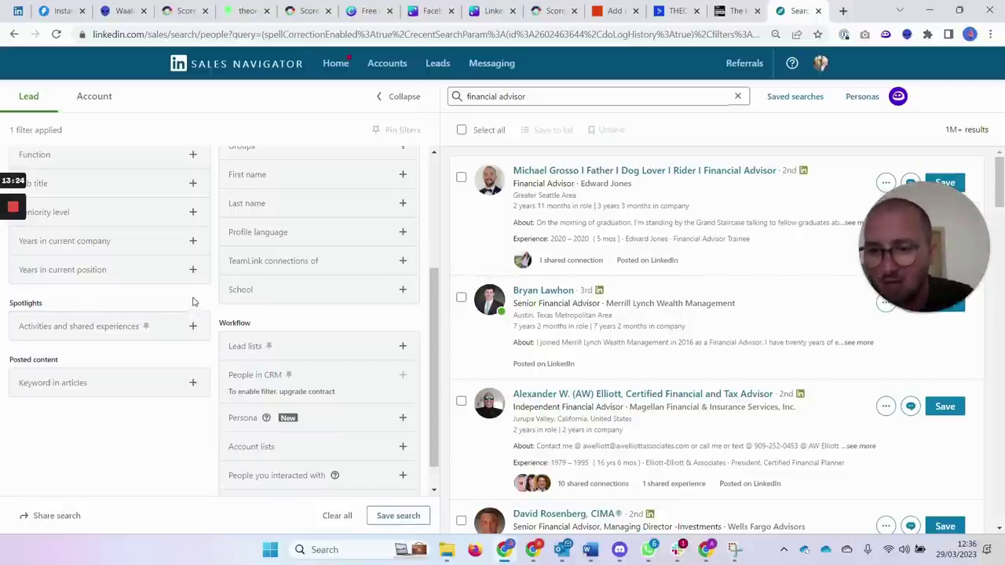
scroll(193, 302, "up", 1)
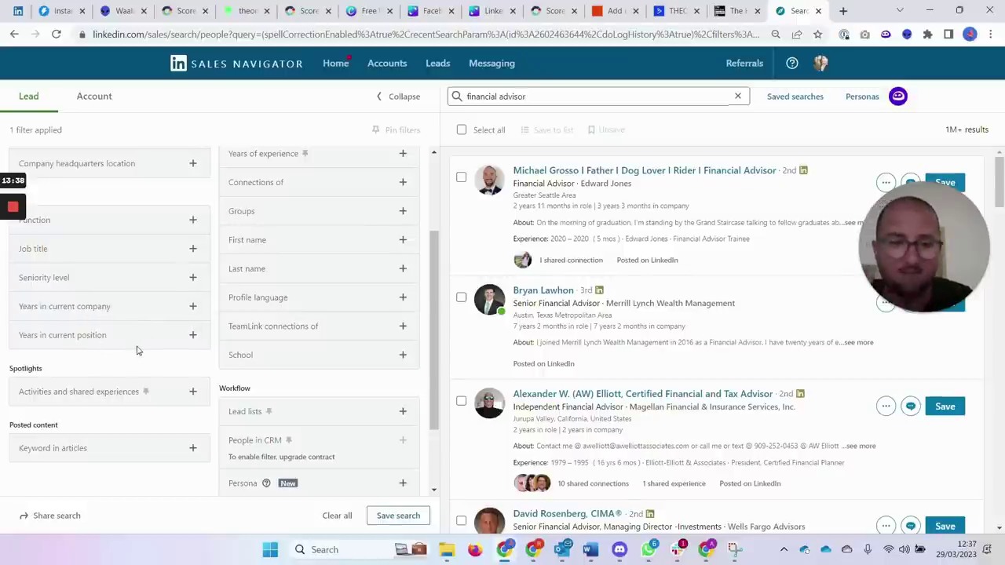
scroll(138, 350, "down", 1)
scroll(160, 377, "down", 1)
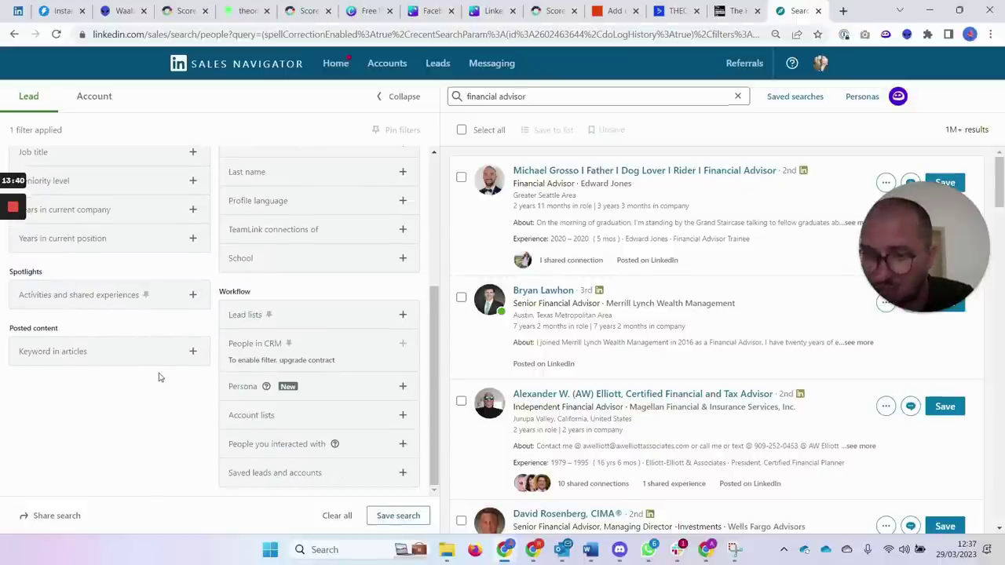
scroll(227, 392, "up", 3)
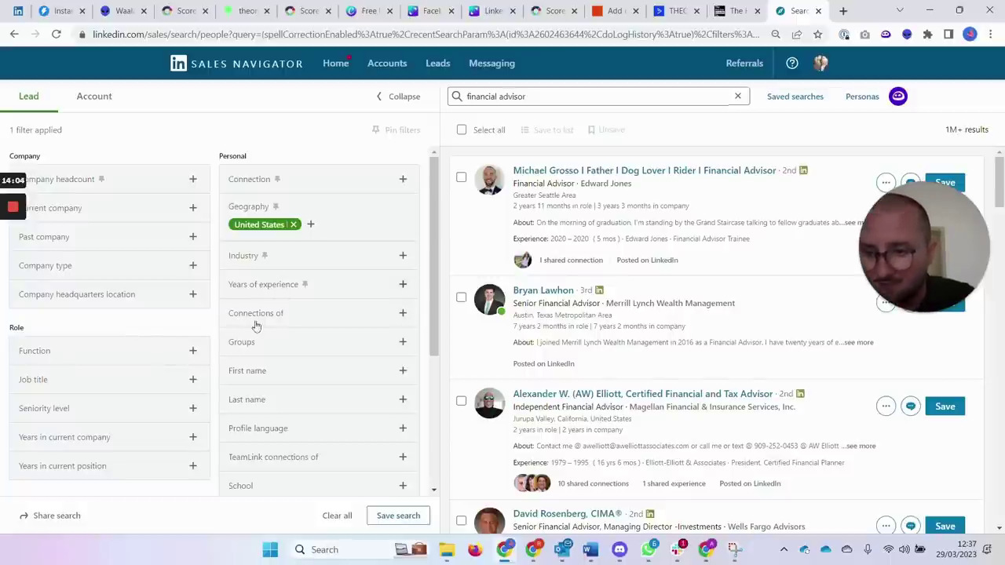
Look over the industry filter choices again and briefly open the function filter
left_click(252, 256)
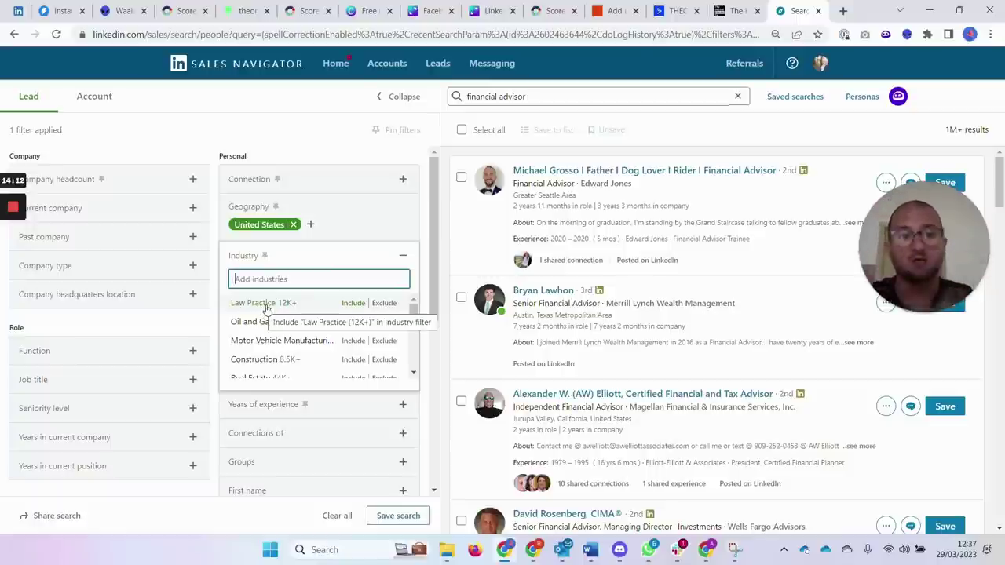
left_click(386, 260)
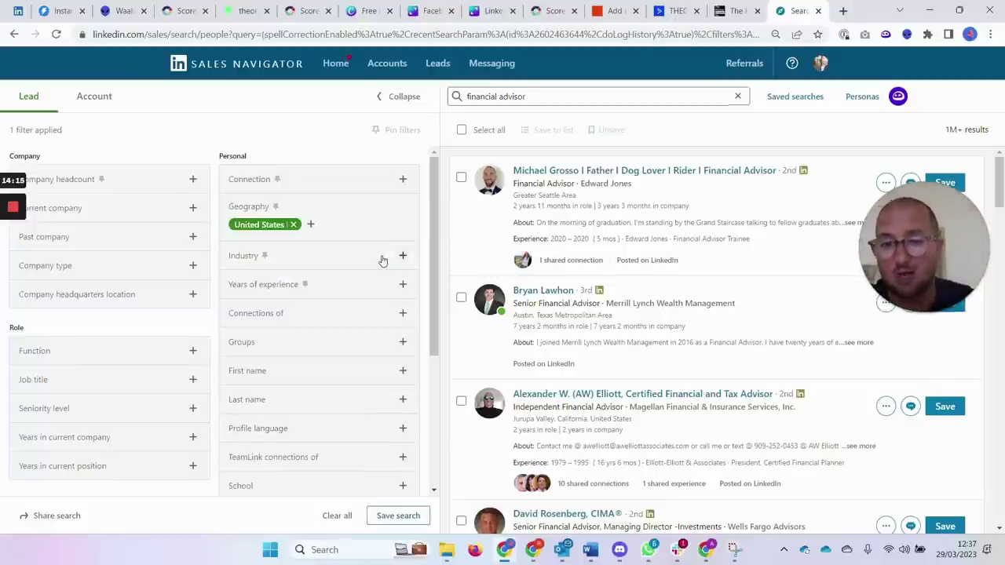
left_click(81, 354)
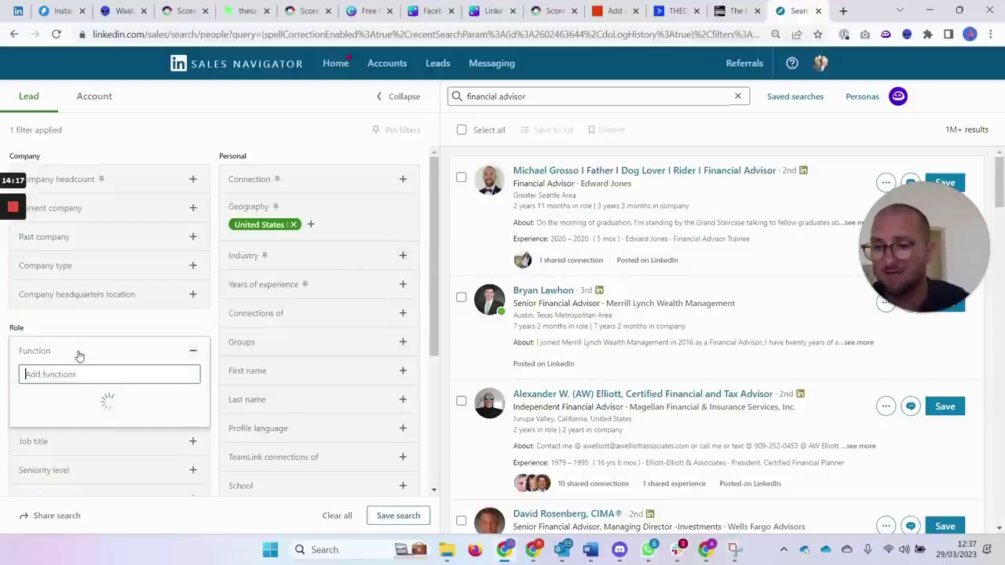
left_click(172, 351)
left_click(123, 382)
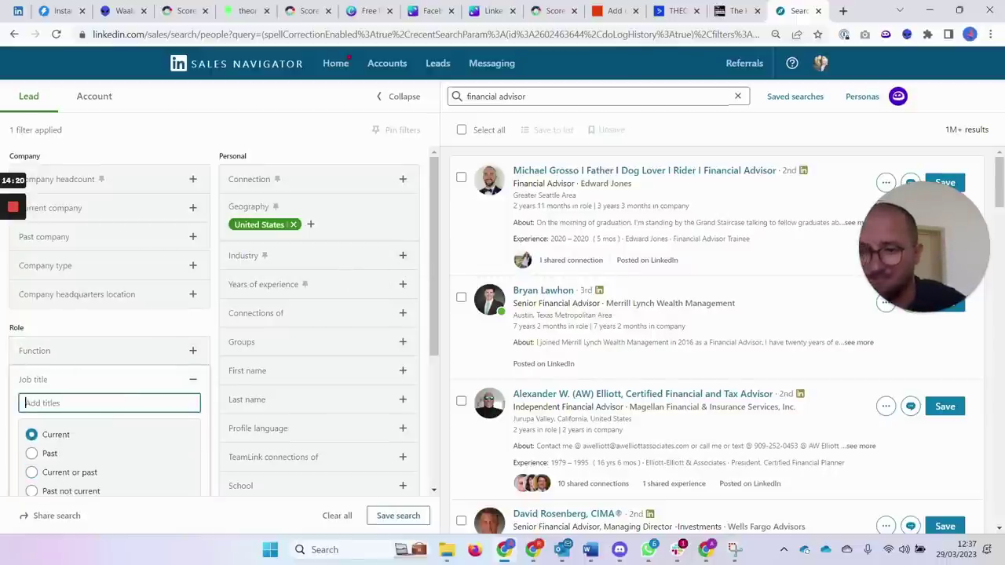
type("\"f")
key("BackSpace")
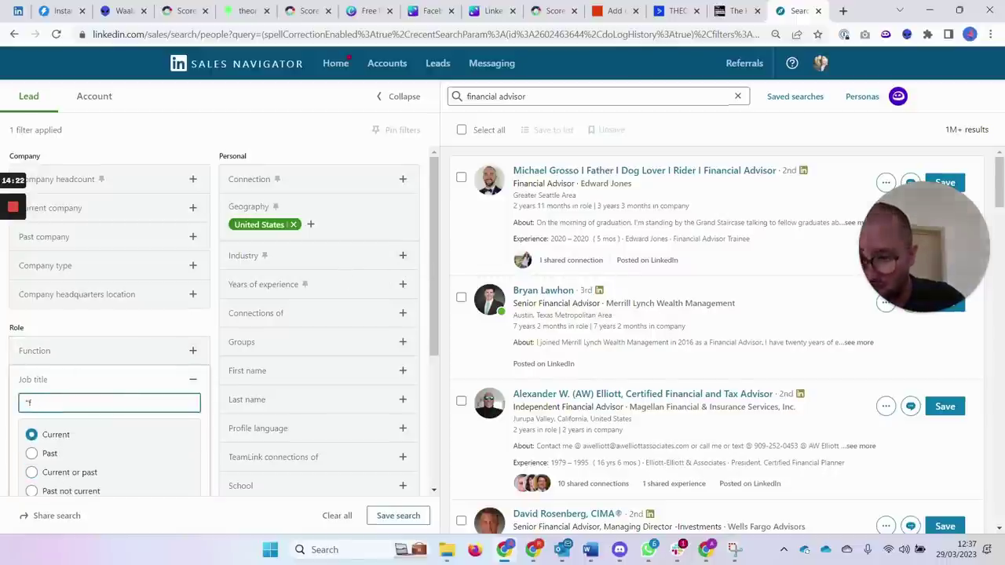
type("financial advisor")
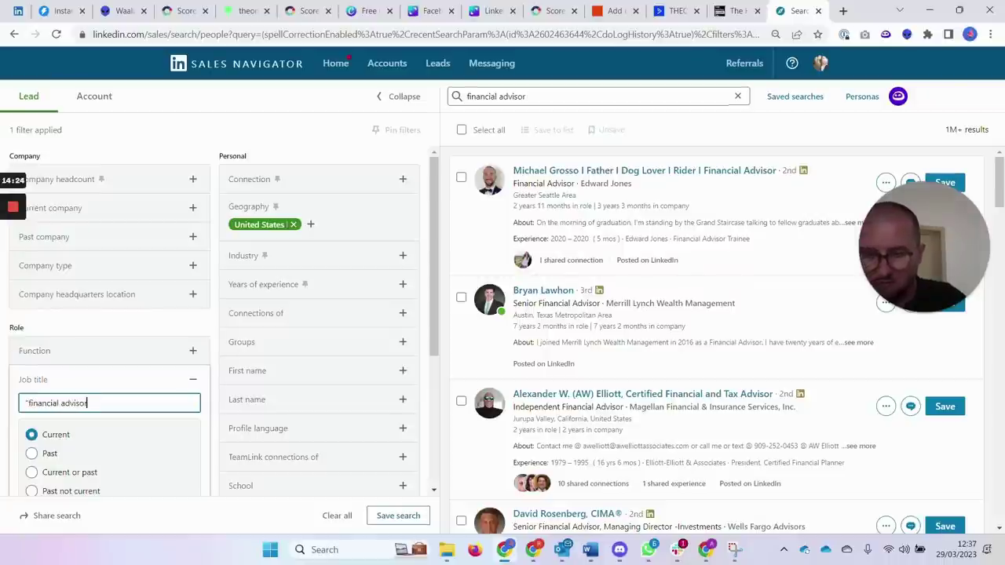
left_click(128, 325)
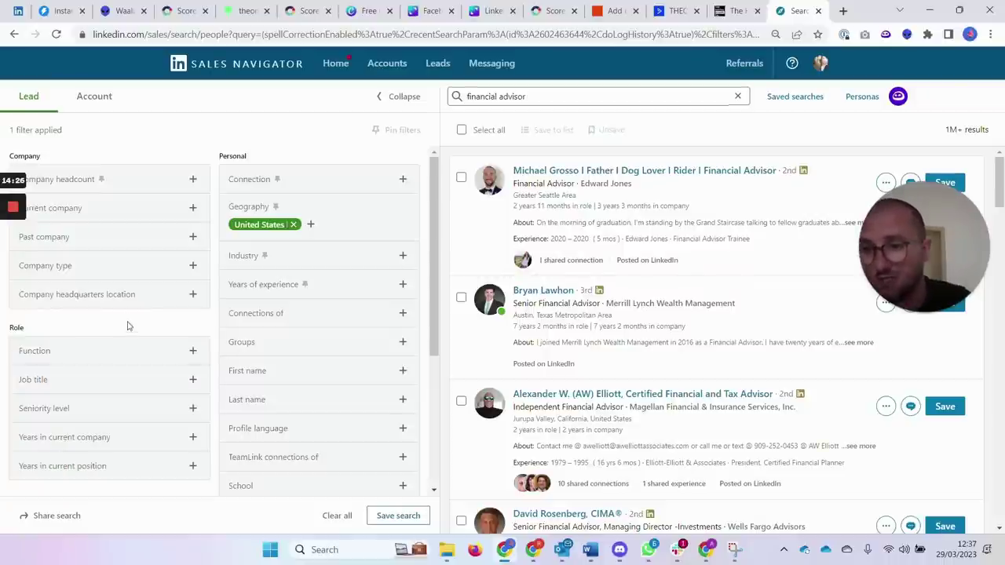
Examine the function options and the full list of seniority levels available for the lead search
left_click(100, 355)
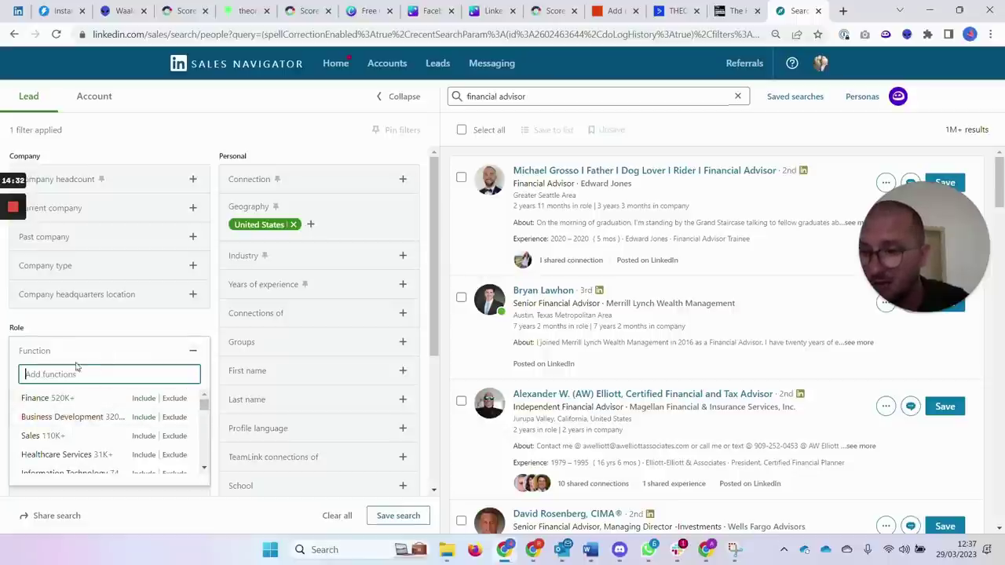
left_click(43, 355)
left_click(59, 415)
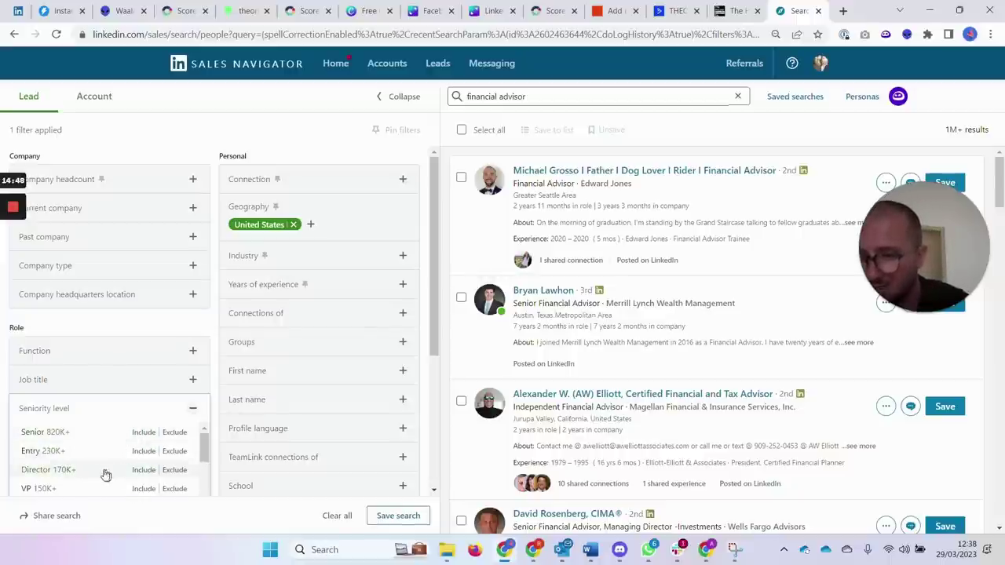
scroll(200, 467, "down", 2)
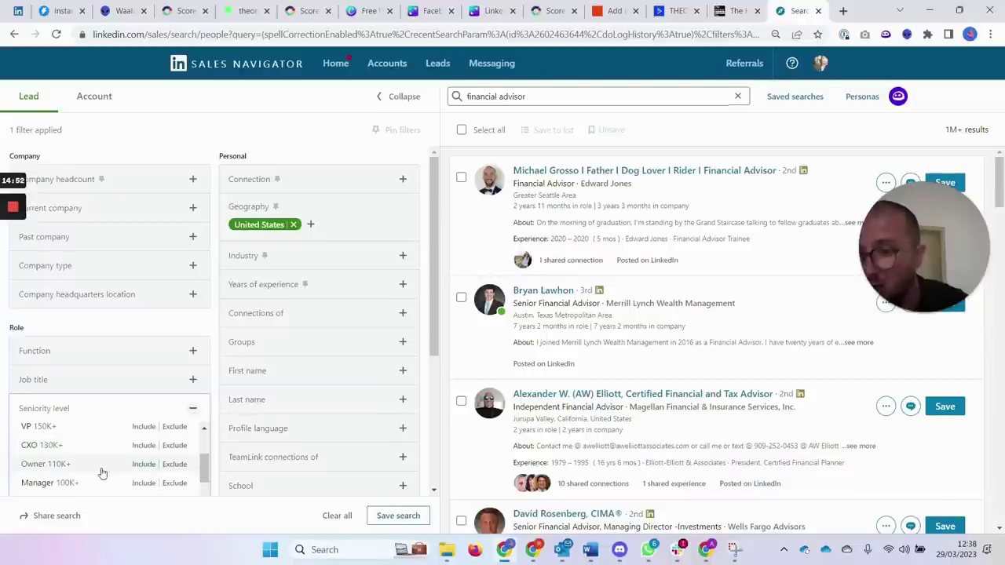
scroll(157, 471, "down", 2)
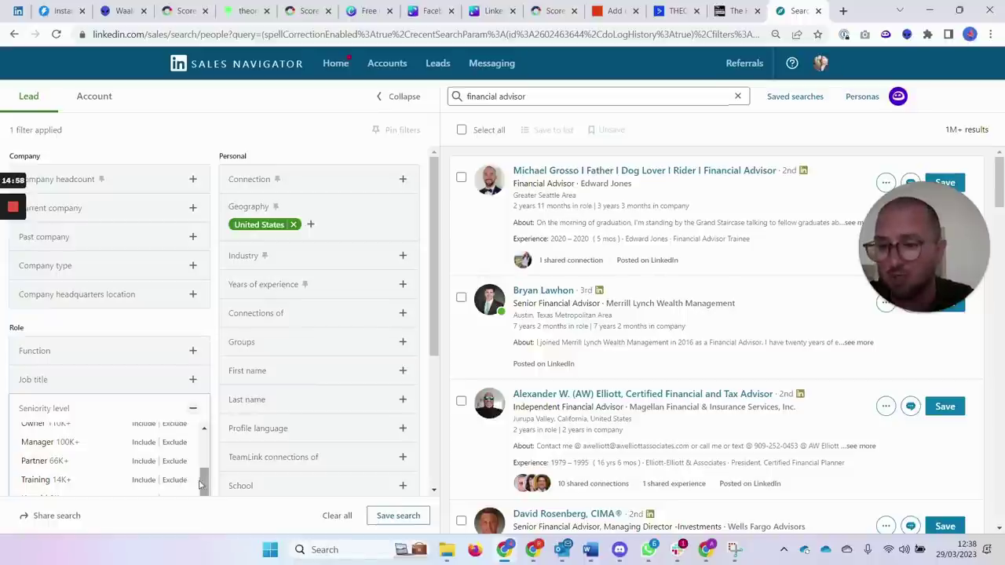
left_click_drag(205, 481, 206, 427)
left_click(198, 331)
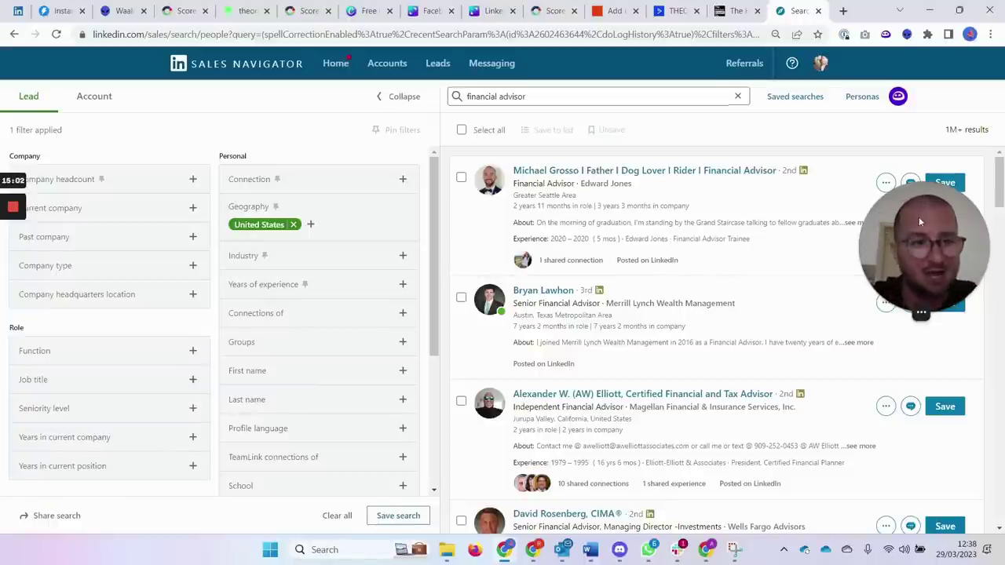
left_click_drag(897, 247, 664, 324)
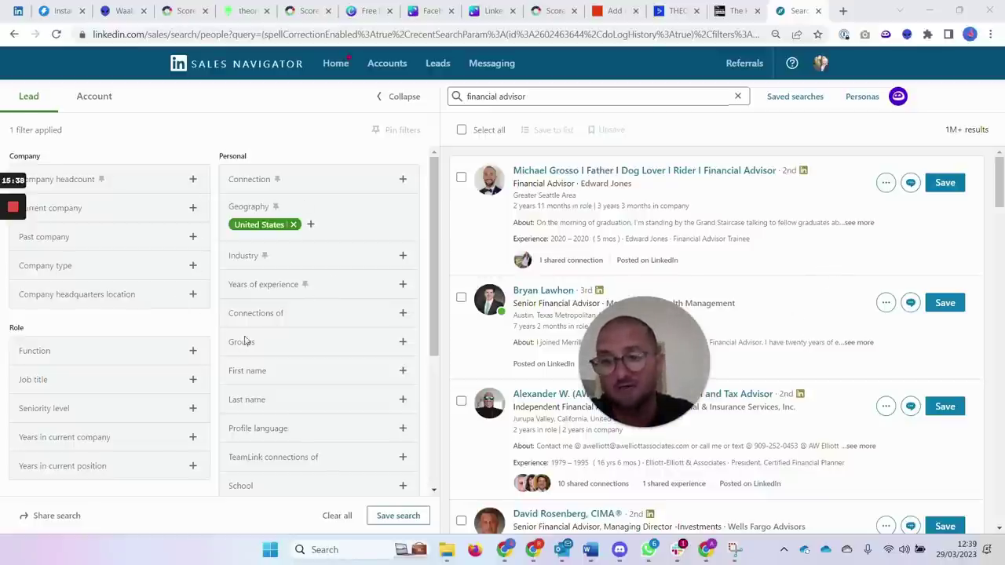
scroll(436, 310, "down", 1)
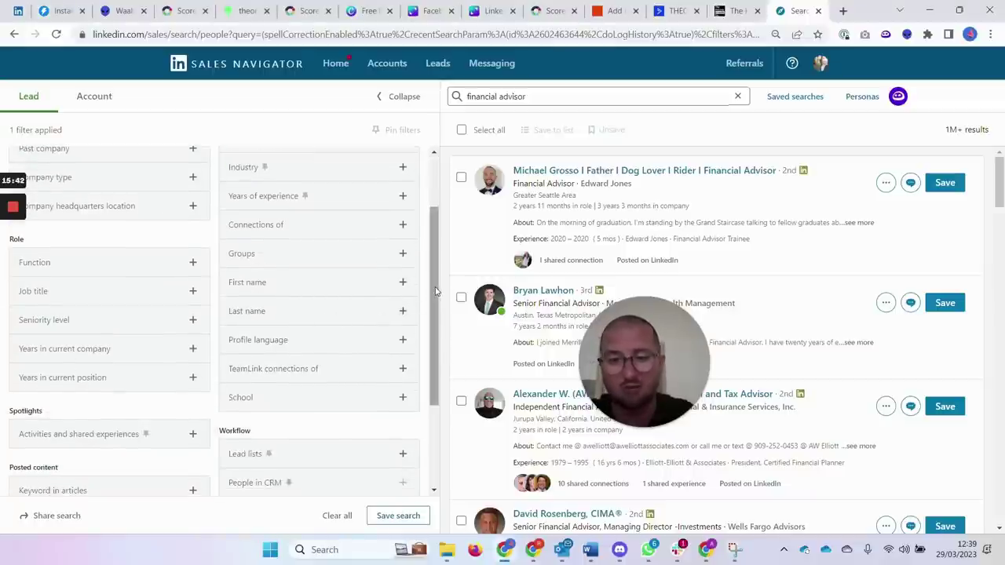
Switch to the Outreach messaging document in Word and read the sequence introduction and the example invitation message (#1)
left_click_drag(433, 292, 430, 204)
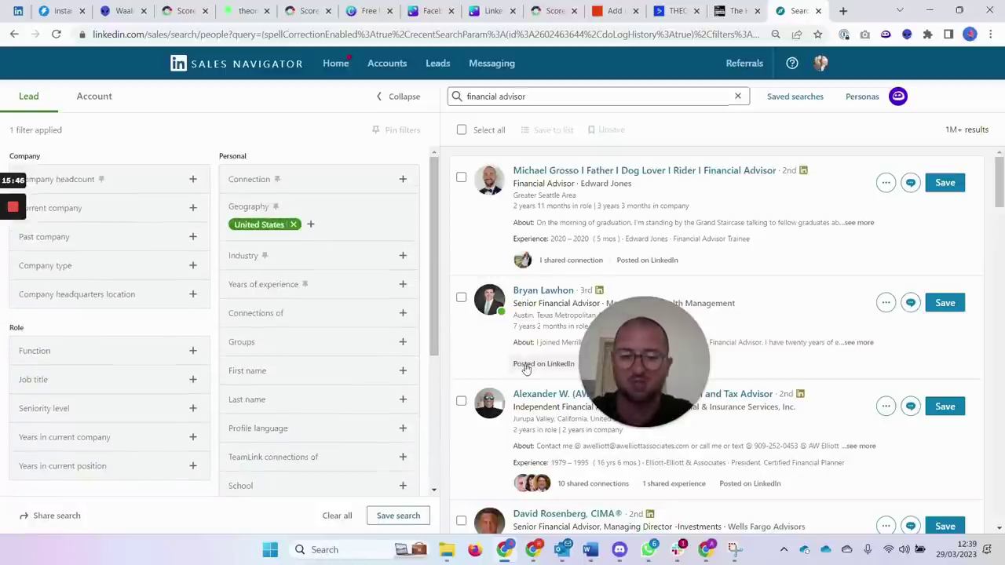
key("alt+Tab")
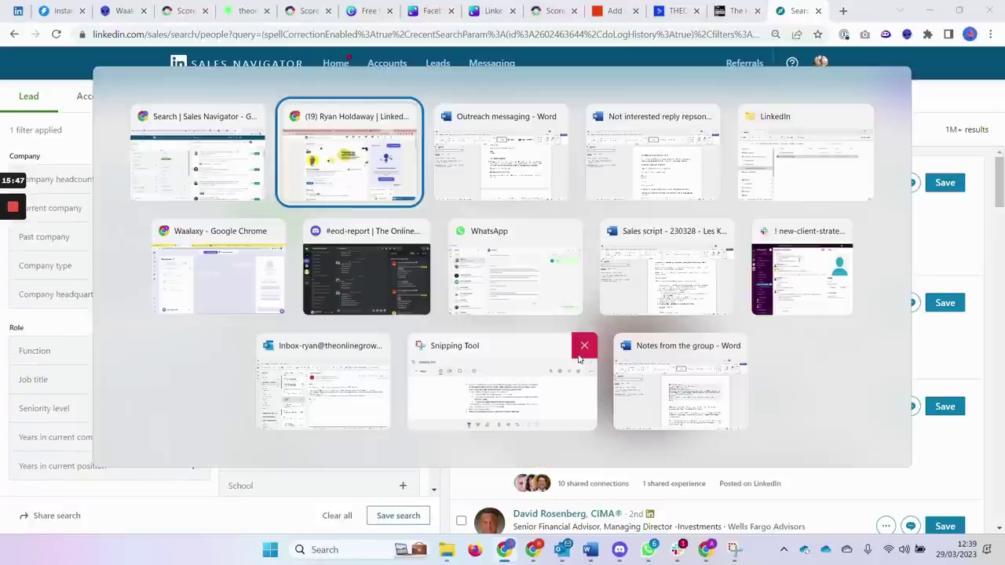
key("alt+Tab")
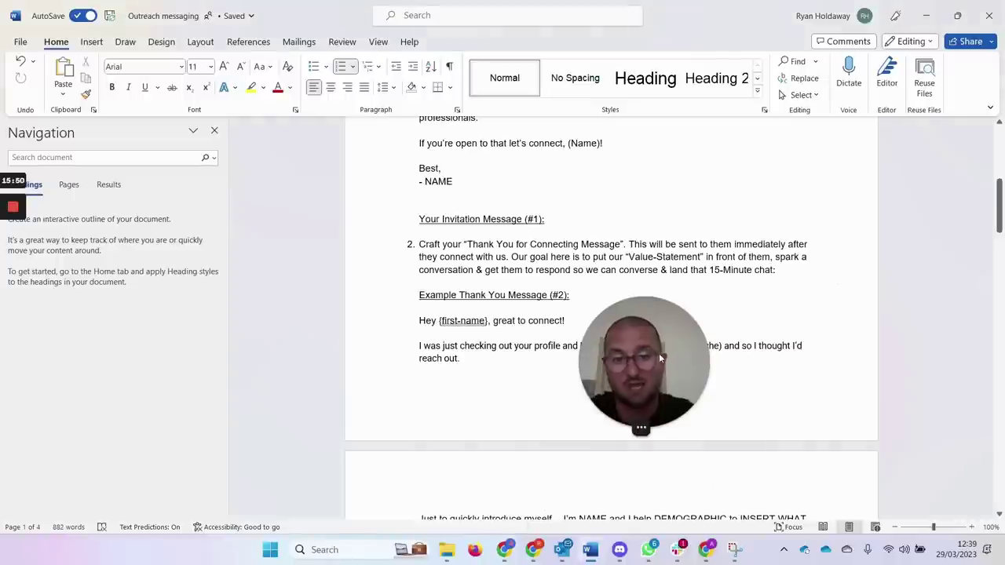
left_click_drag(659, 353, 114, 416)
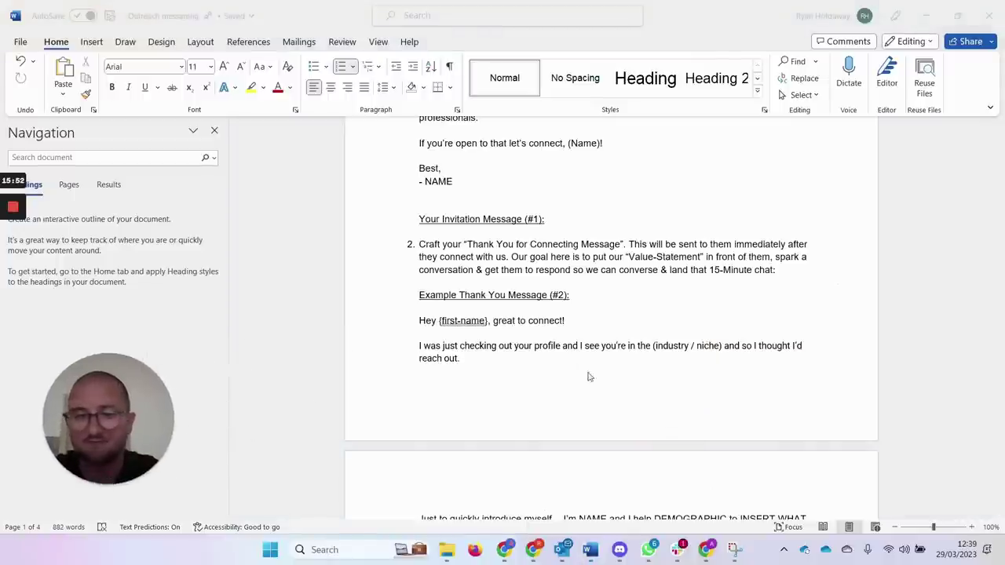
scroll(593, 375, "up", 4)
scroll(601, 374, "up", 3)
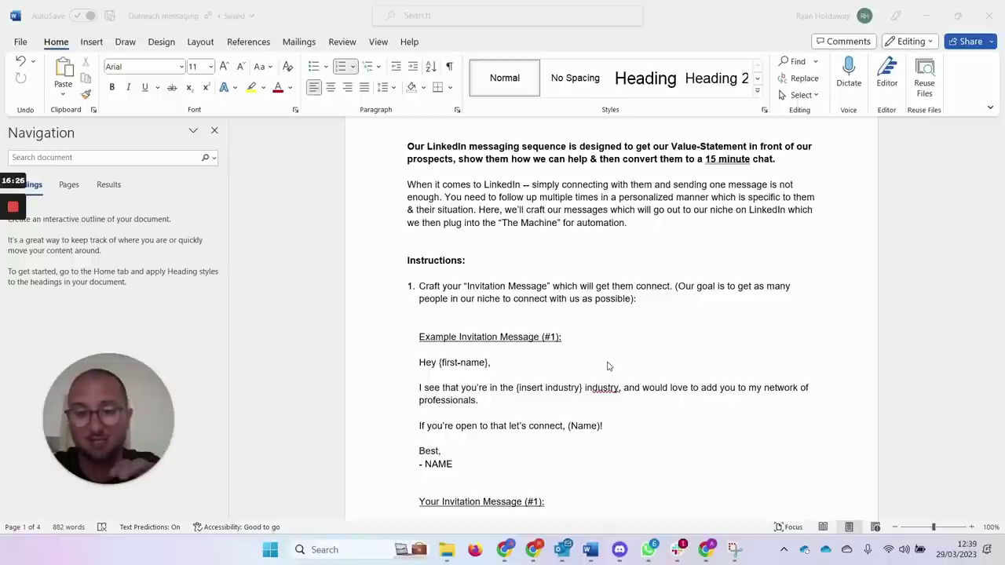
scroll(608, 366, "down", 1)
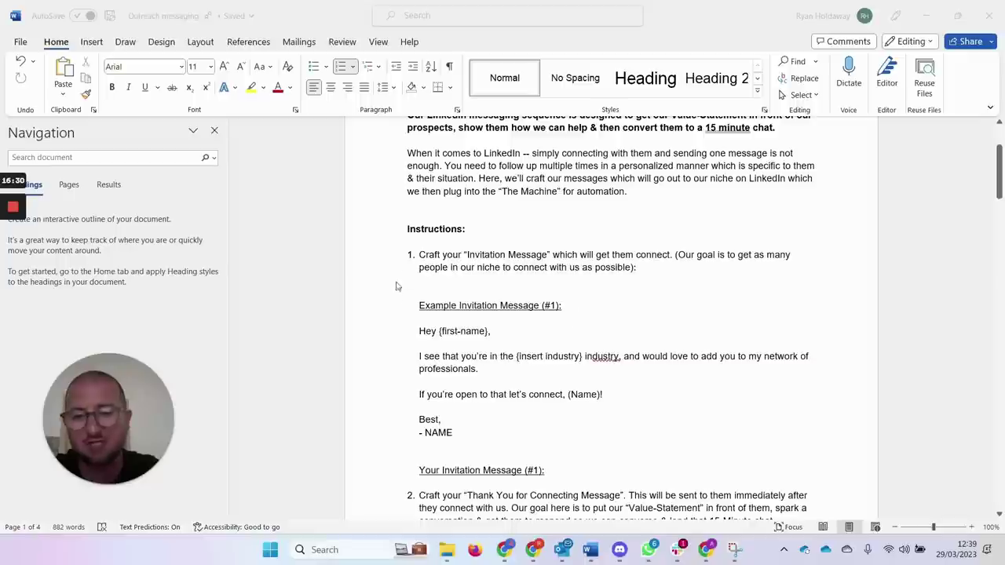
scroll(542, 336, "down", 1)
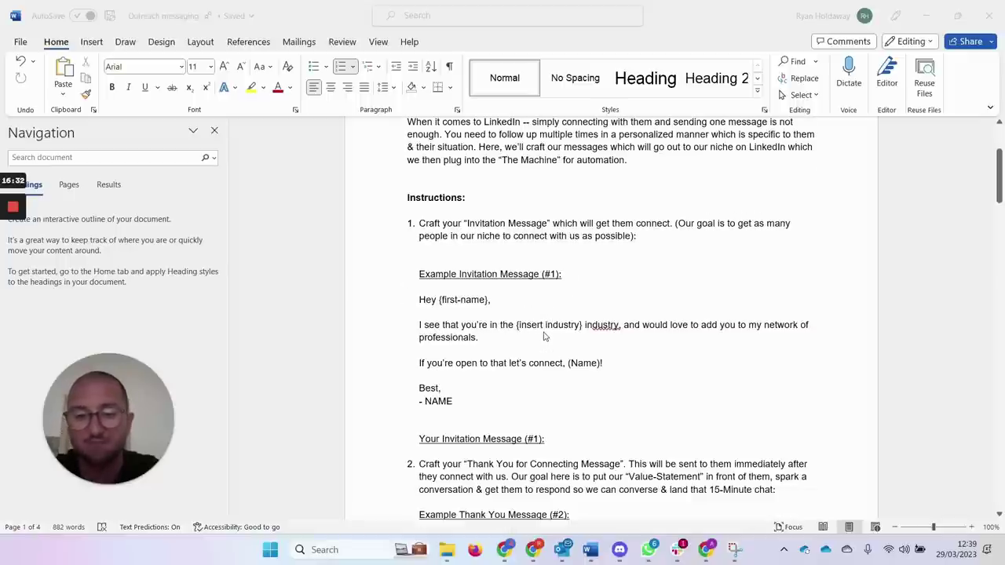
scroll(534, 305, "down", 1)
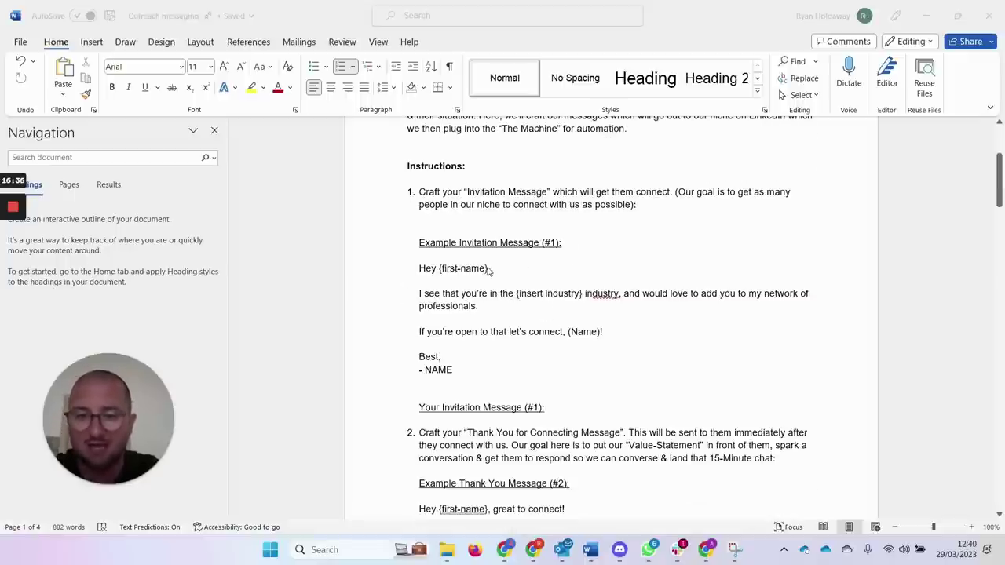
left_click(482, 307)
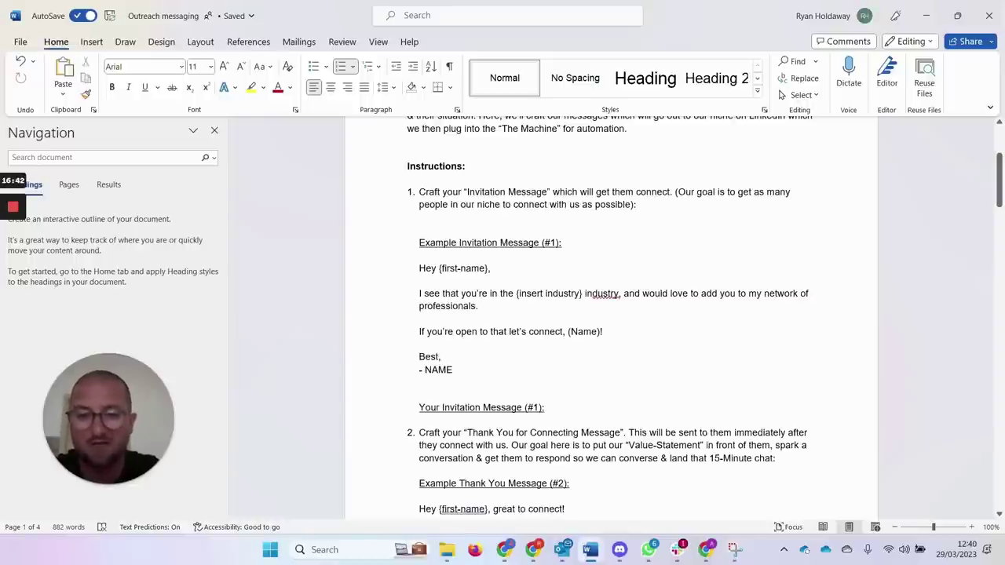
Read the example thank you message (#2) and the start of the 7-day follow-up message (#3)
scroll(611, 318, "down", 1)
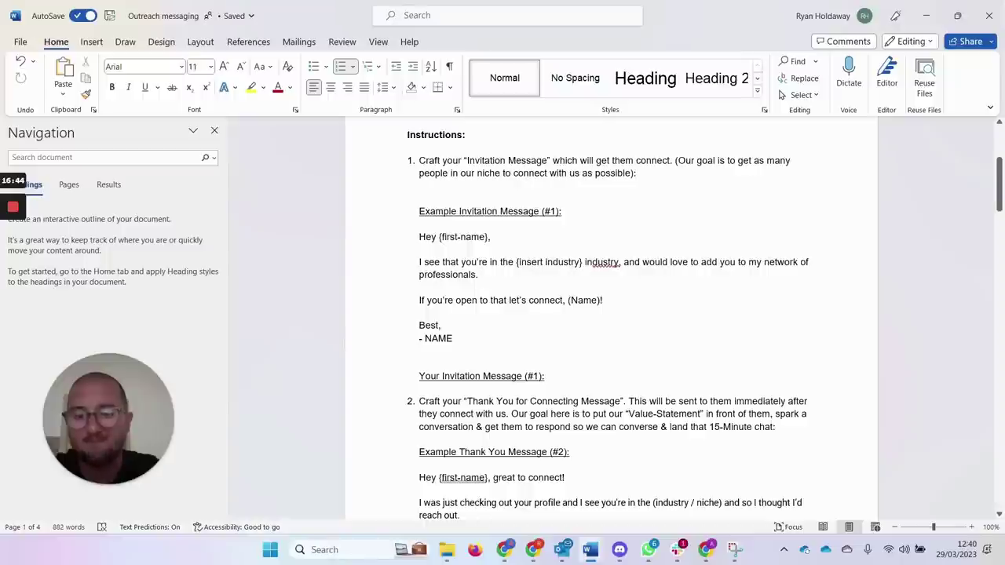
scroll(611, 318, "down", 2)
scroll(611, 317, "down", 2)
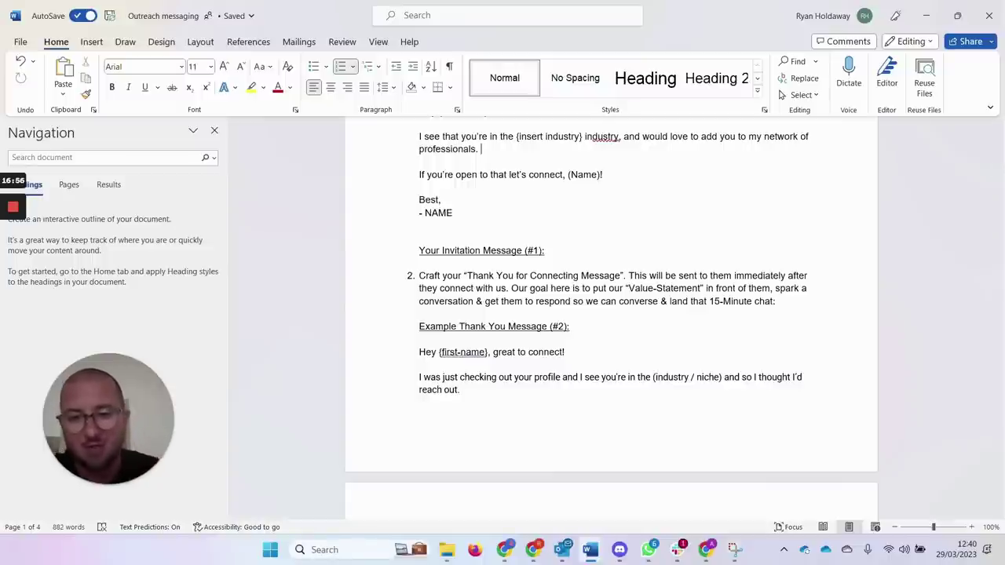
scroll(611, 314, "down", 3)
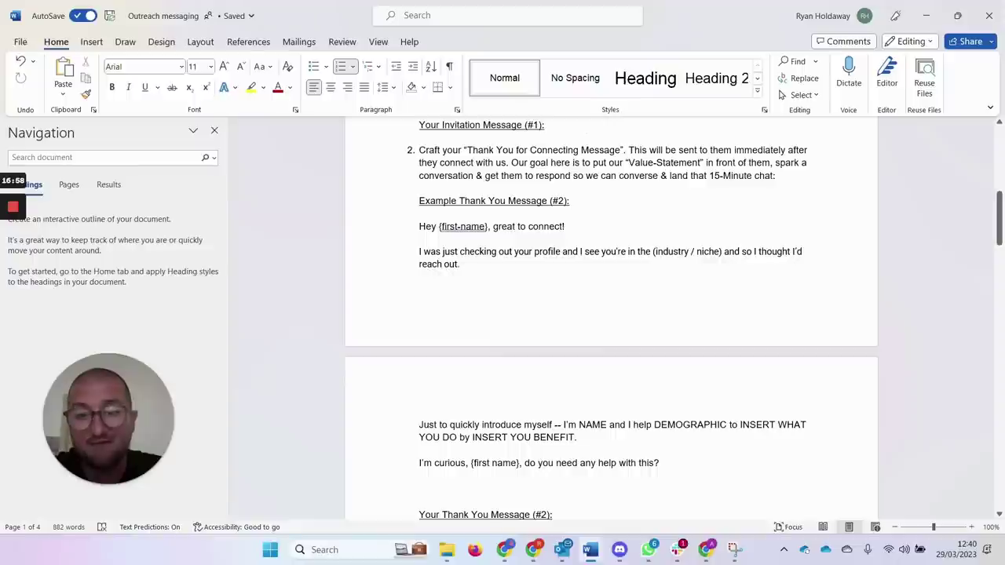
scroll(611, 314, "down", 1)
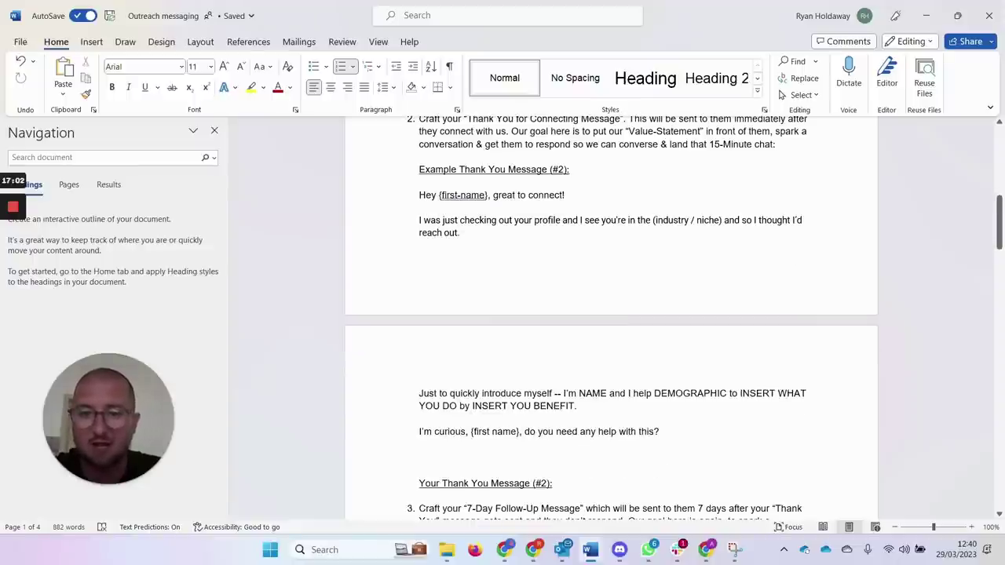
scroll(611, 314, "down", 1)
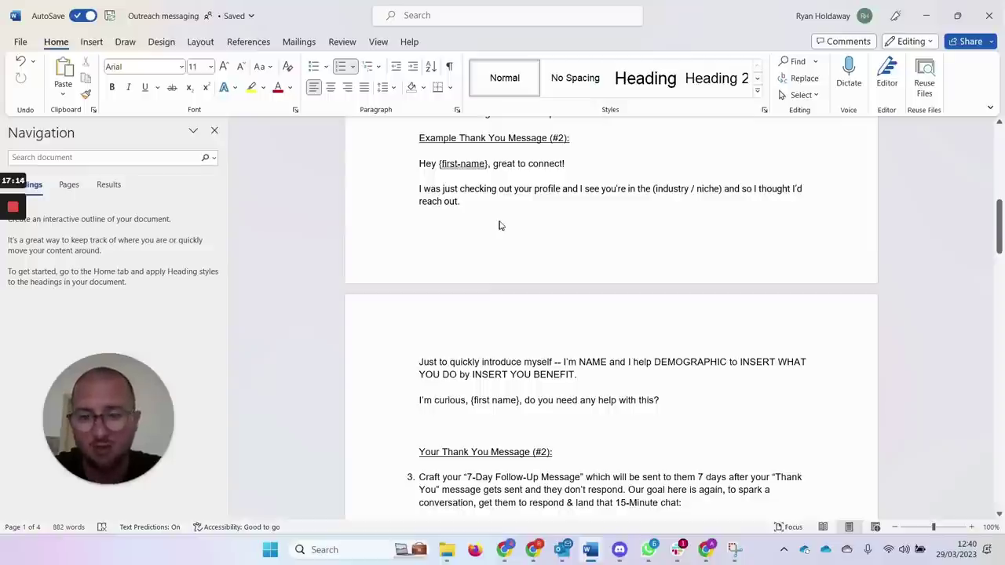
scroll(499, 227, "down", 2)
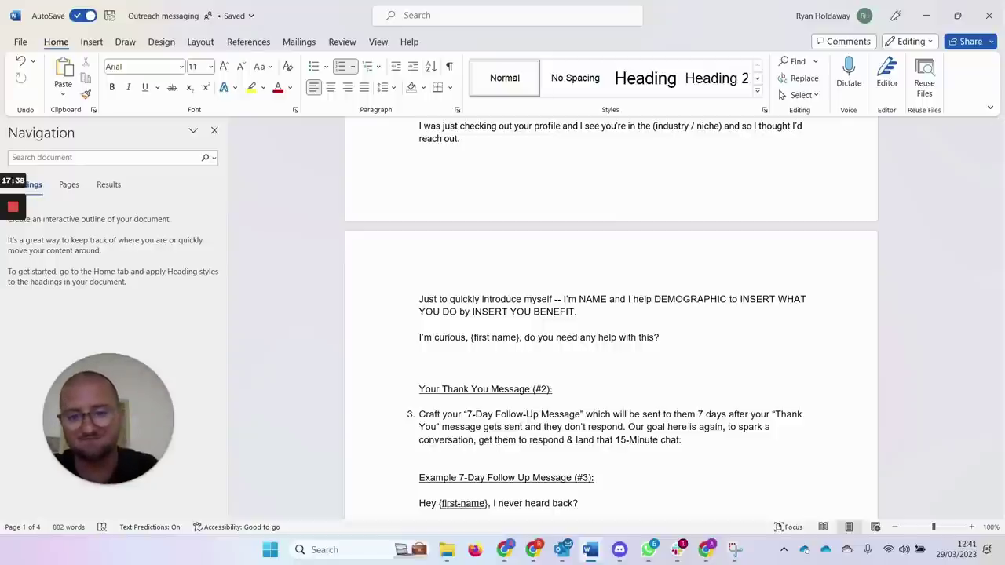
scroll(611, 329, "down", 4)
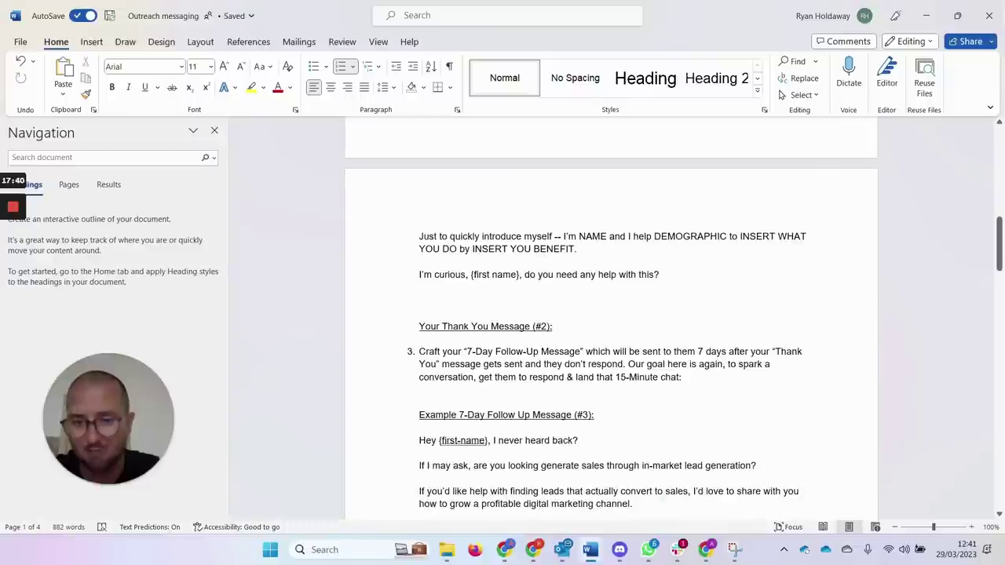
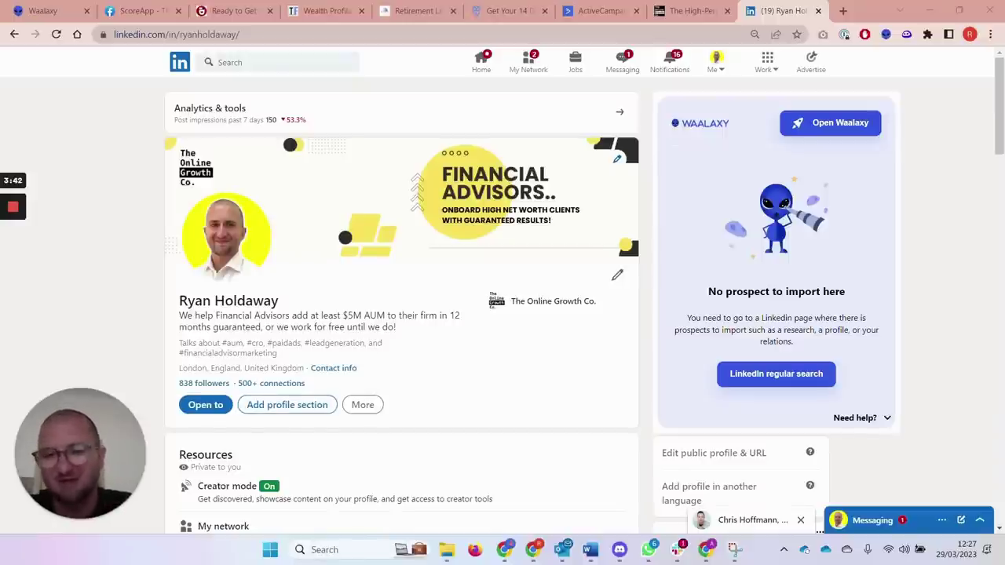
Review the LinkedIn profile's activity, expand the full About text and briefly highlight its closing call-to-action paragraph
scroll(311, 370, "down", 2)
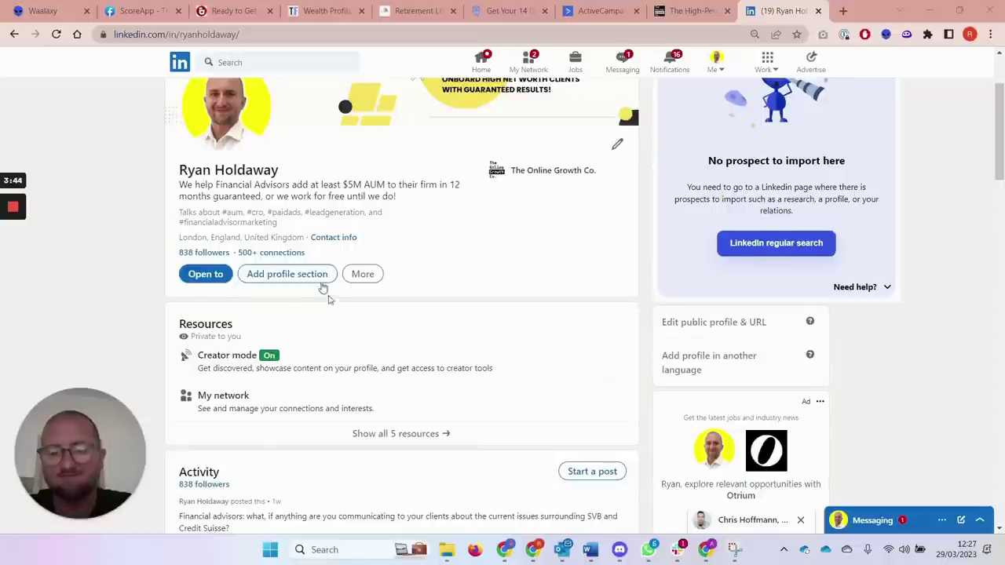
scroll(329, 298, "down", 5)
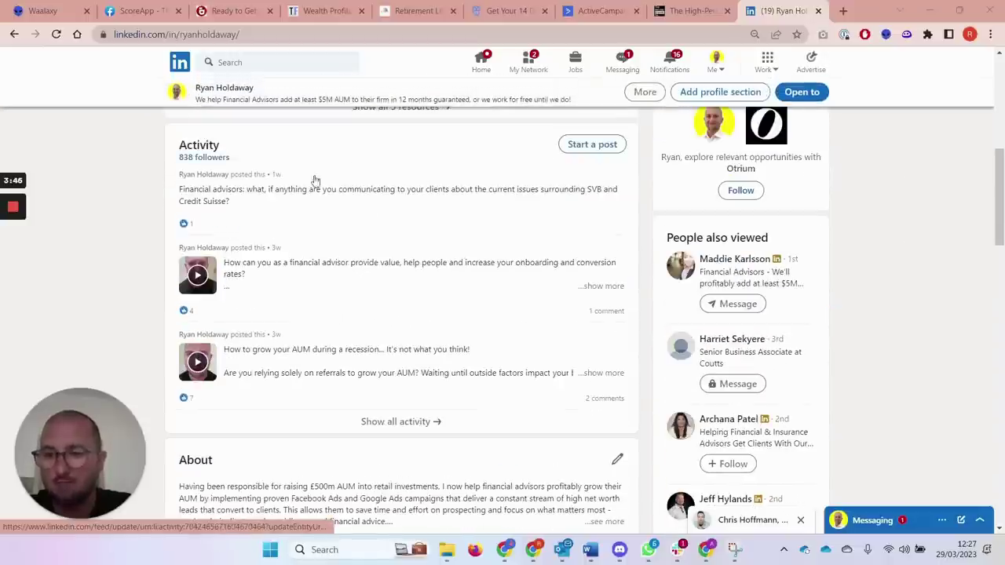
scroll(377, 283, "down", 1)
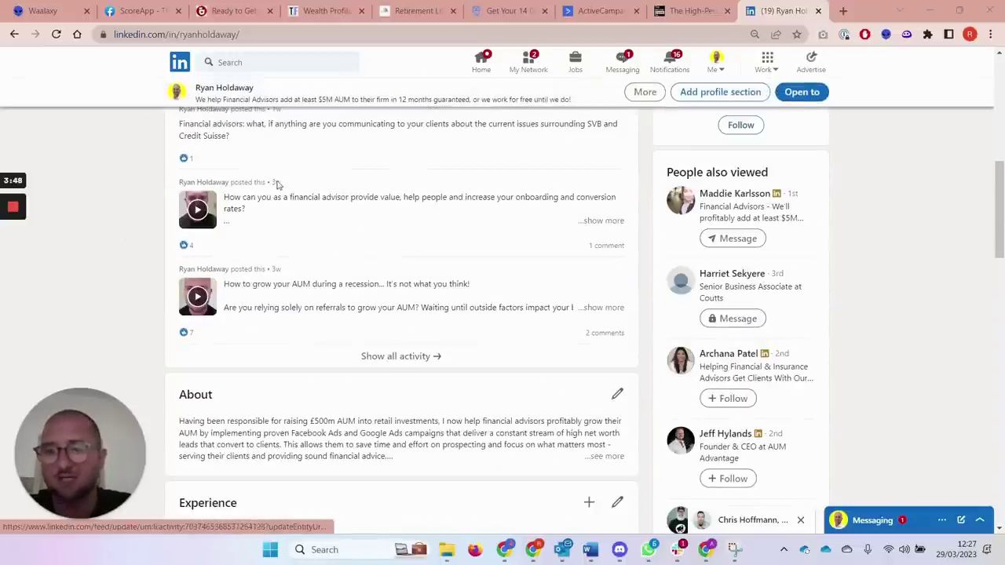
scroll(346, 330, "down", 3)
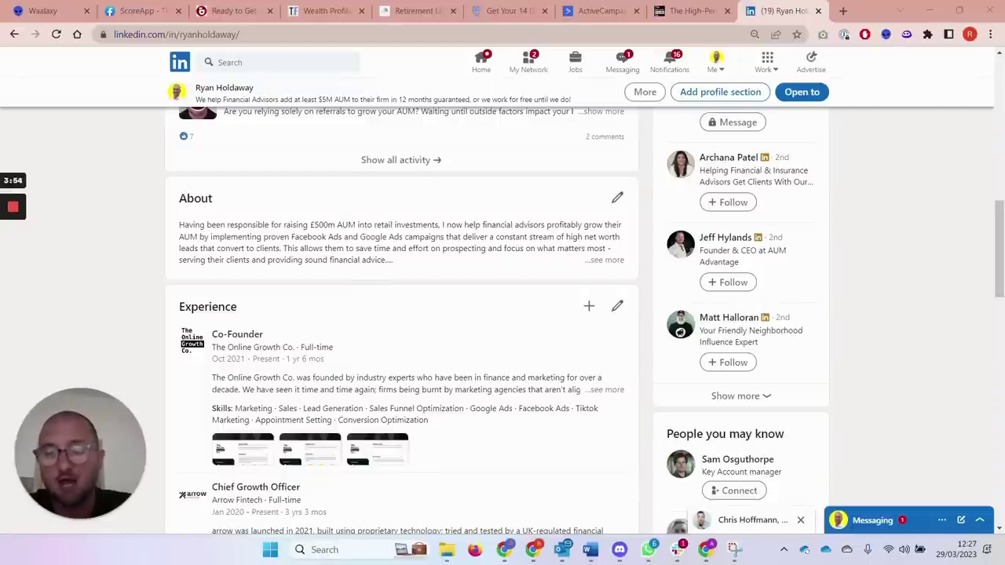
left_click(609, 261)
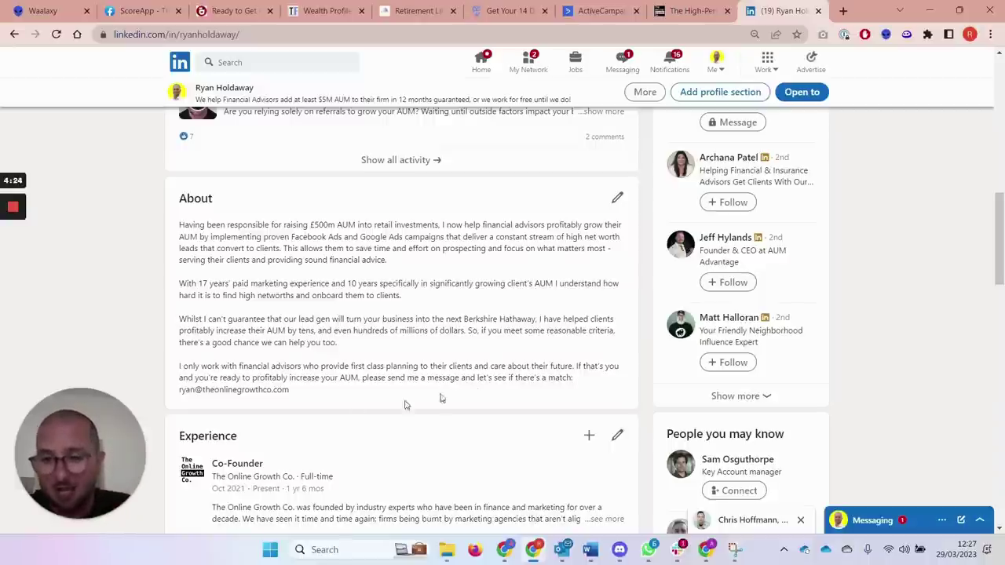
left_click_drag(290, 391, 173, 367)
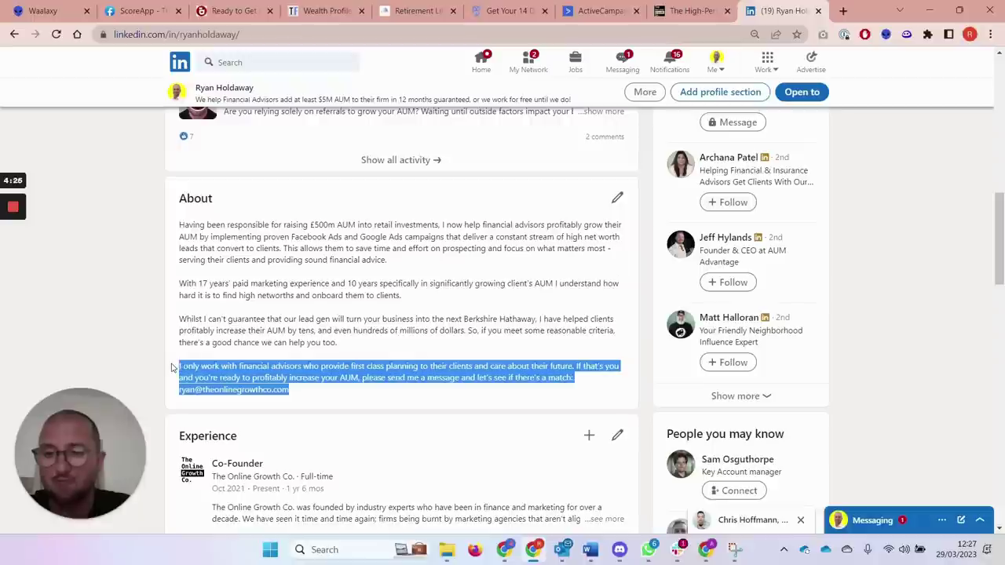
left_click(318, 390)
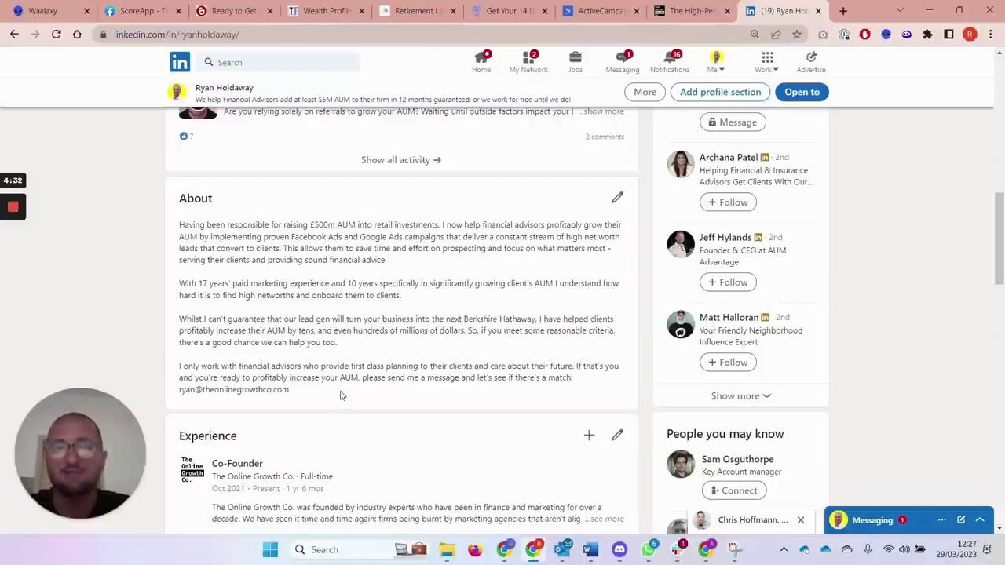
Examine the profile's Experience entries and return to the banner and headline
scroll(393, 353, "down", 3)
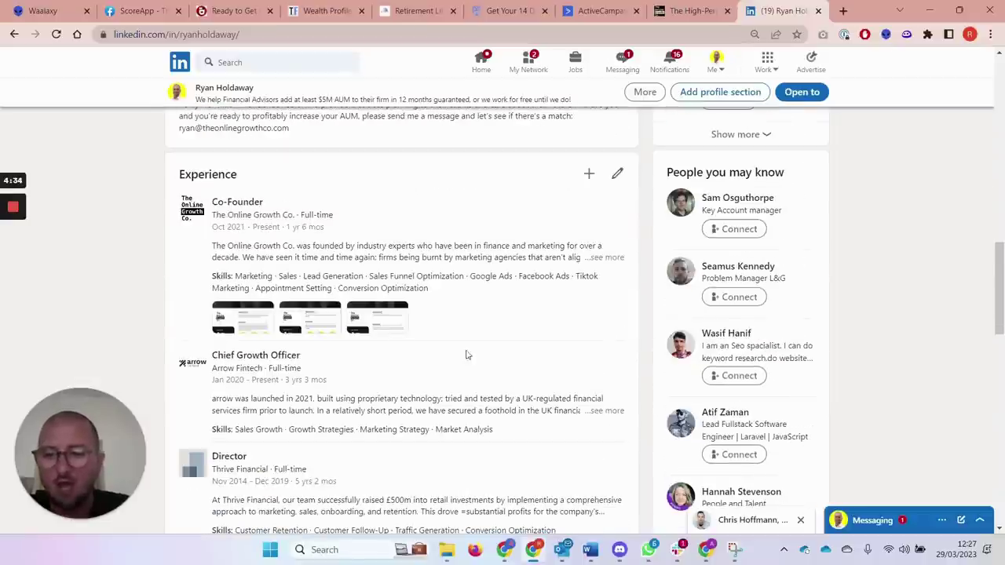
scroll(467, 355, "down", 1)
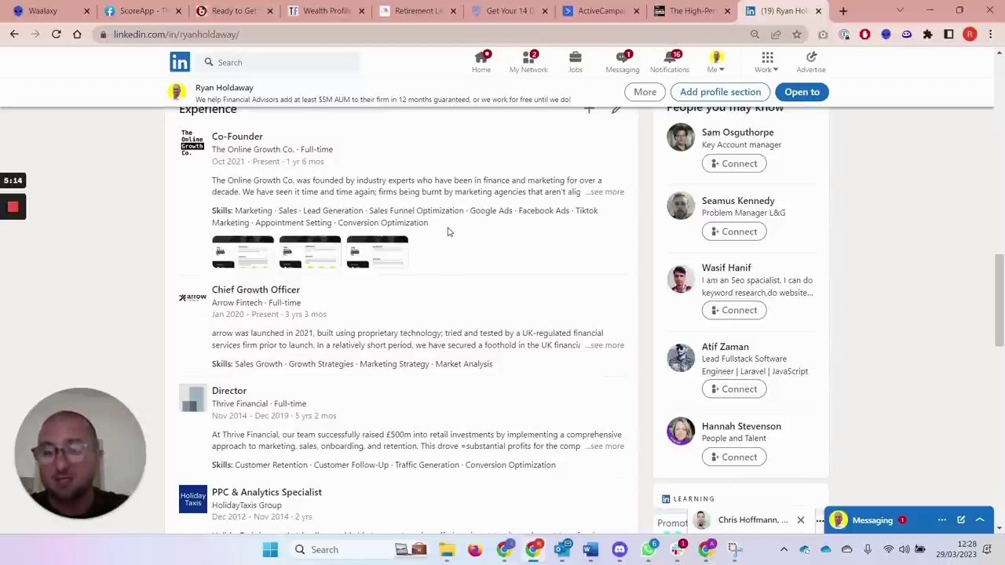
scroll(453, 265, "down", 3)
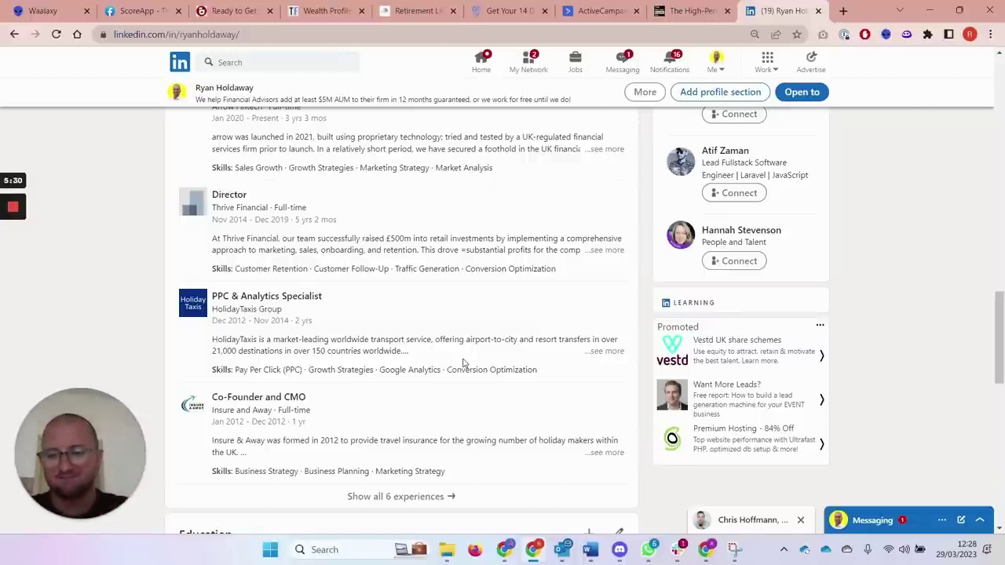
scroll(473, 351, "up", 15)
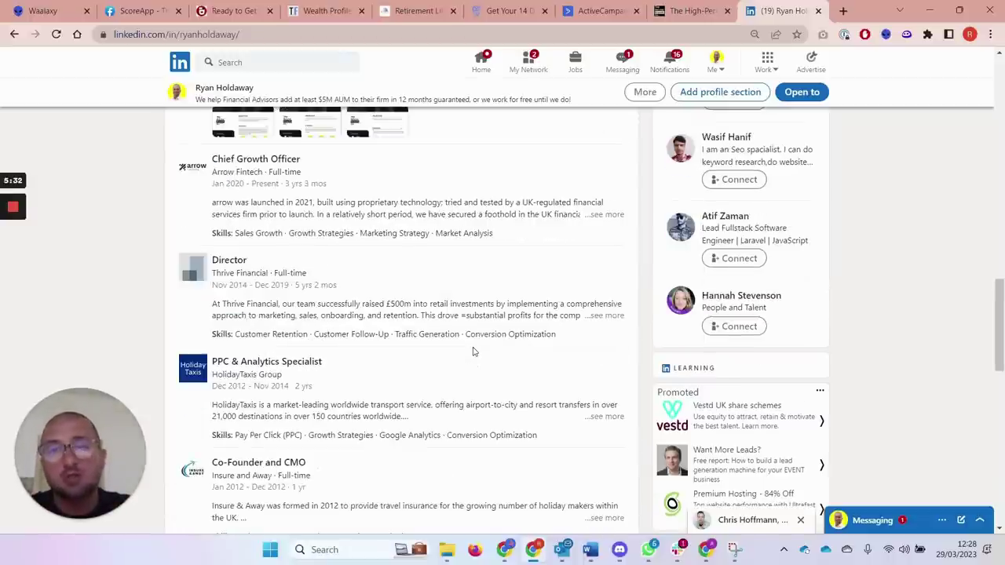
scroll(473, 351, "up", 1)
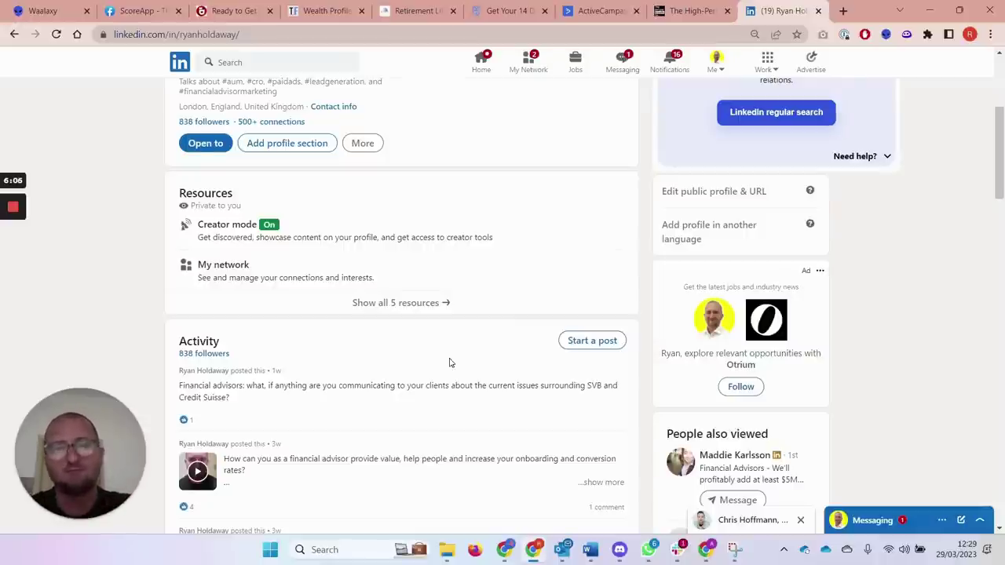
scroll(476, 333, "up", 3)
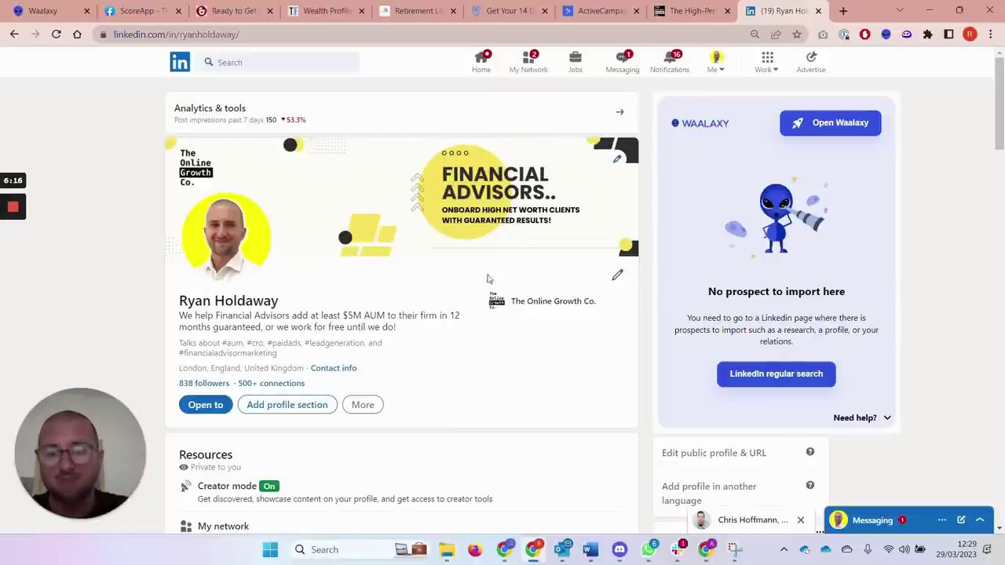
Switch to the Sales Navigator lead search and expand it to show all available filters
key("alt+Tab")
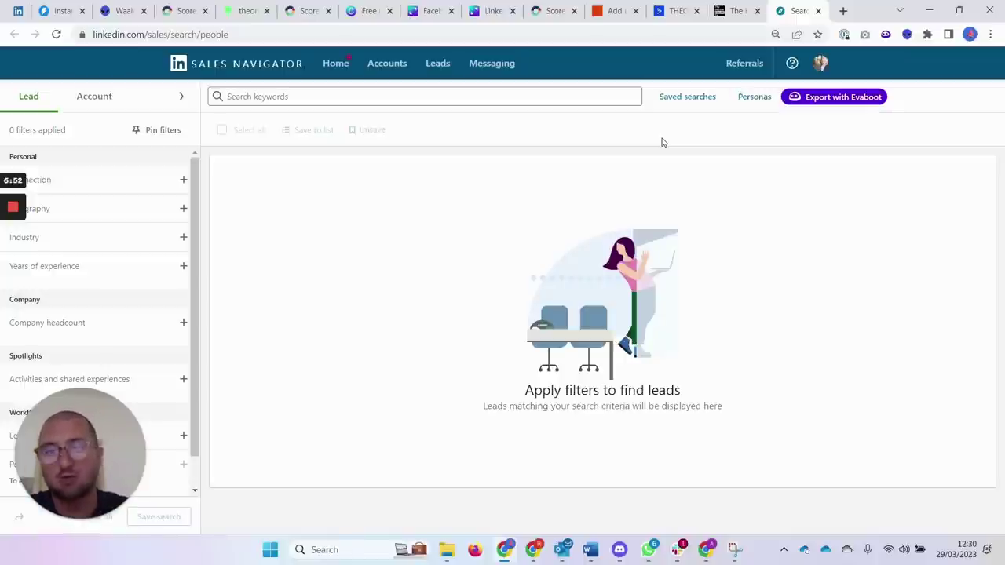
mouse_move(88, 417)
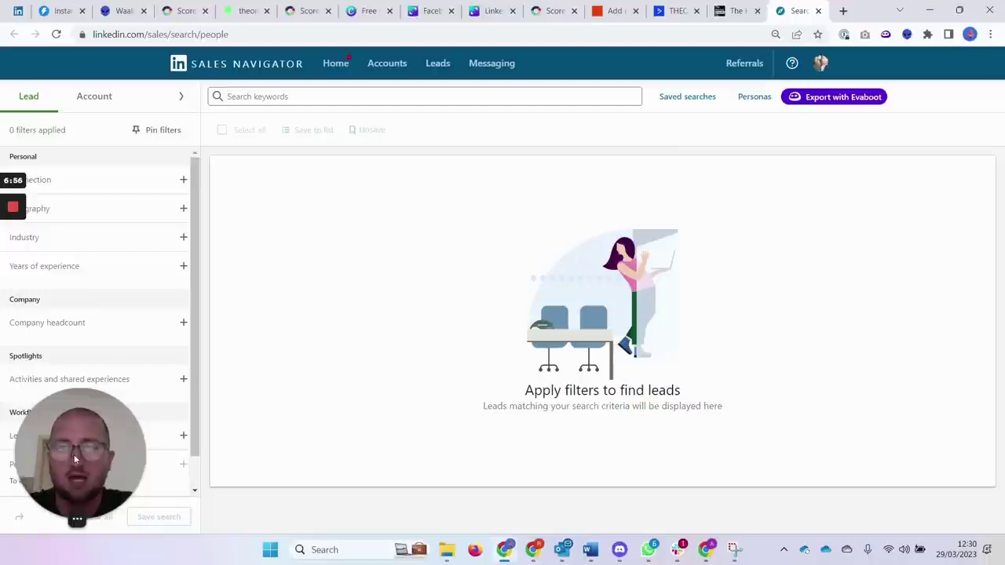
left_click_drag(73, 455, 917, 250)
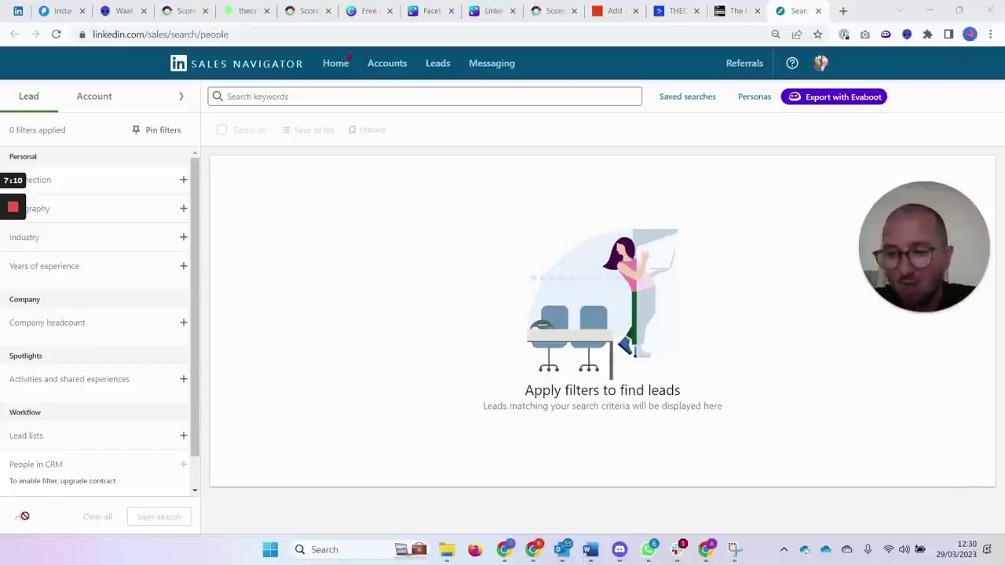
scroll(129, 472, "down", 1)
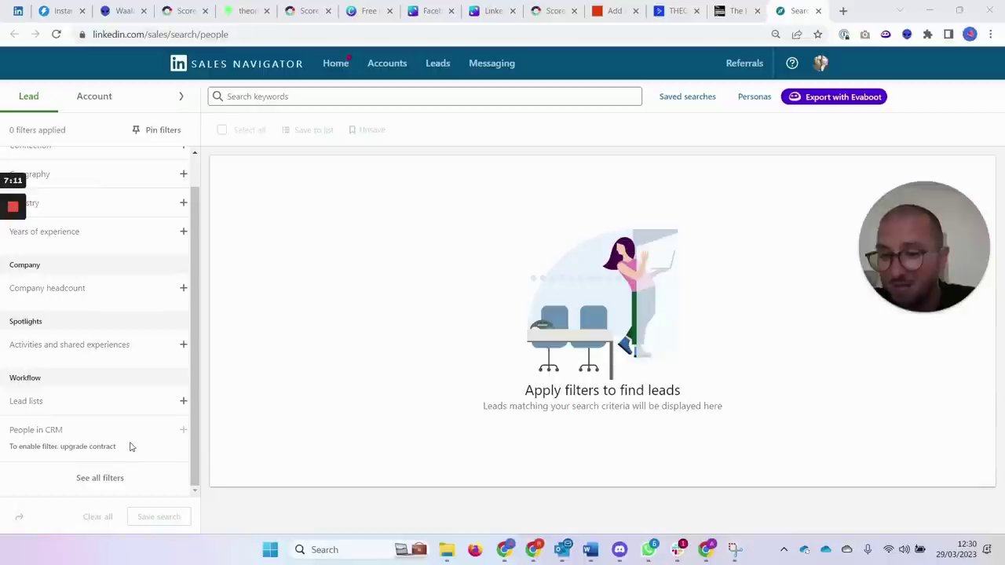
left_click(100, 478)
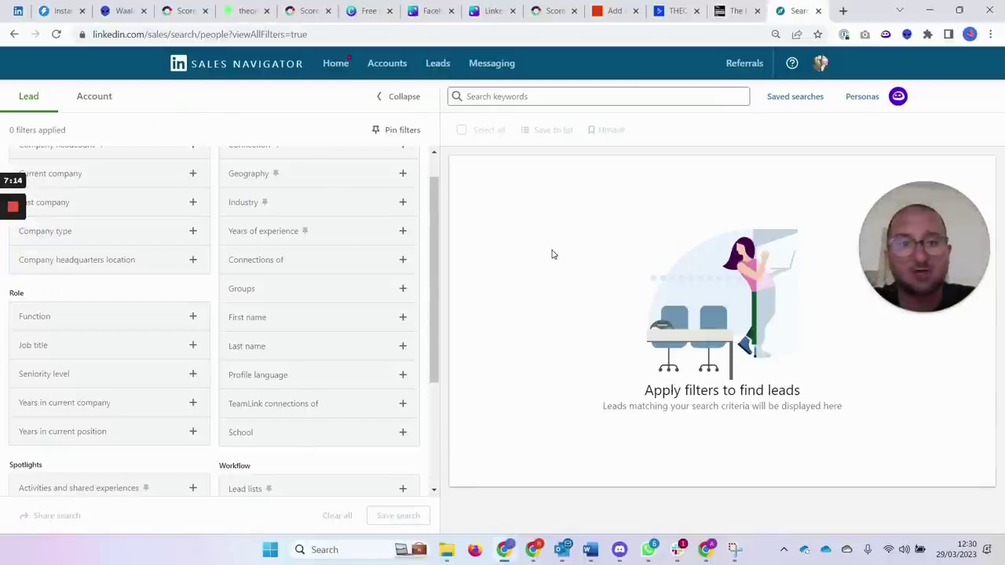
Reopen the blank lead filter search from the home page and search leads by the keywords financial advisor
left_click(337, 64)
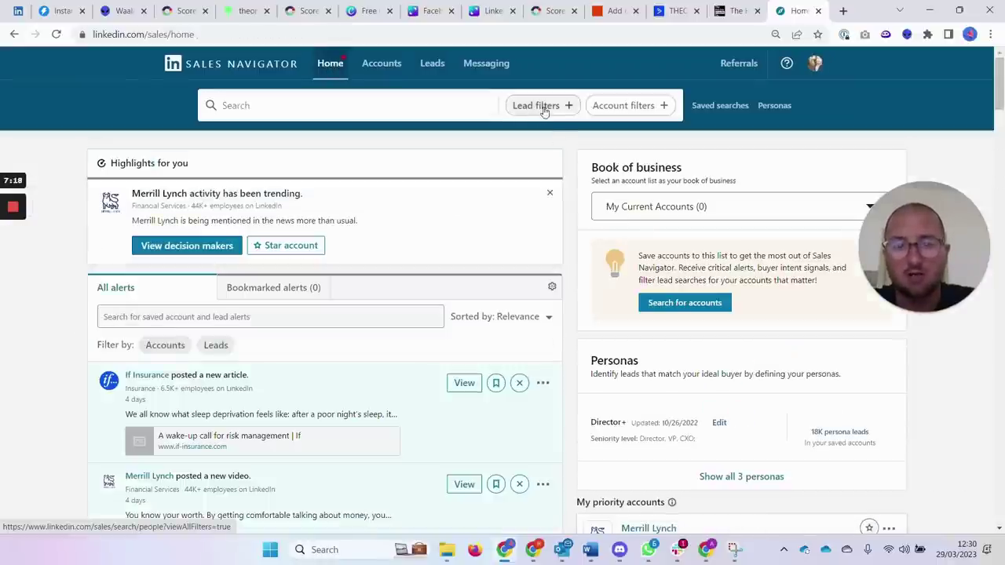
left_click(542, 107)
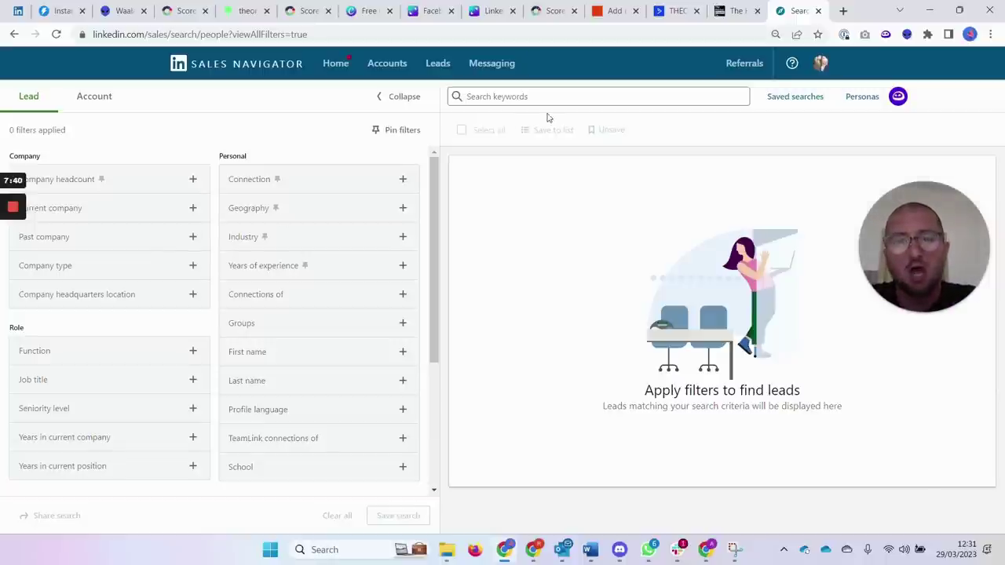
left_click(565, 96)
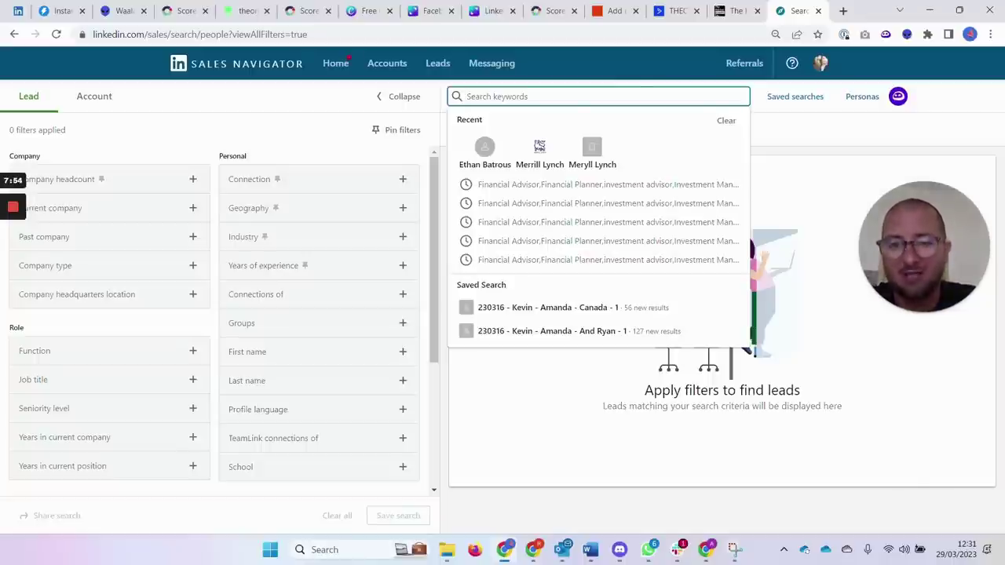
type("financial advisor")
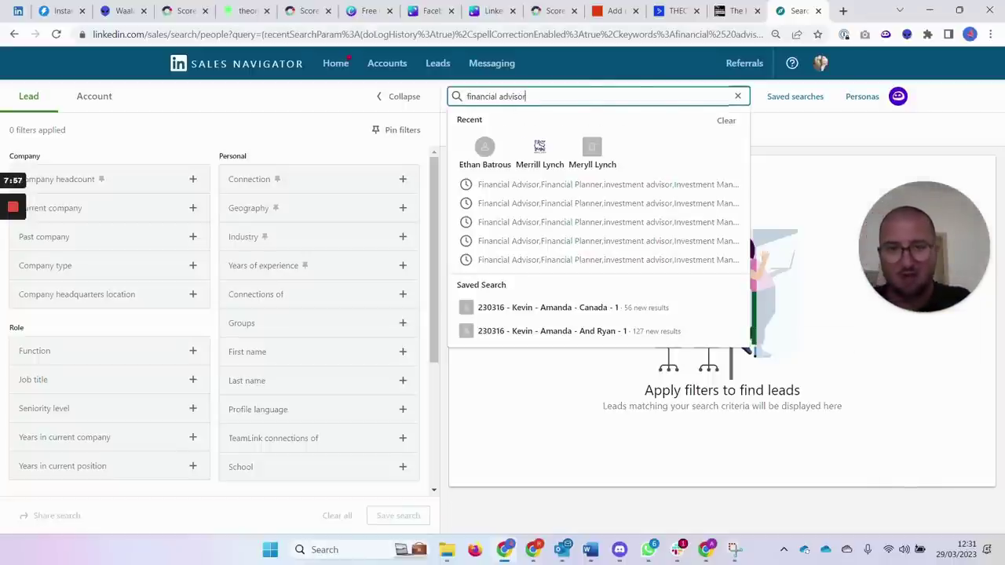
key("Return")
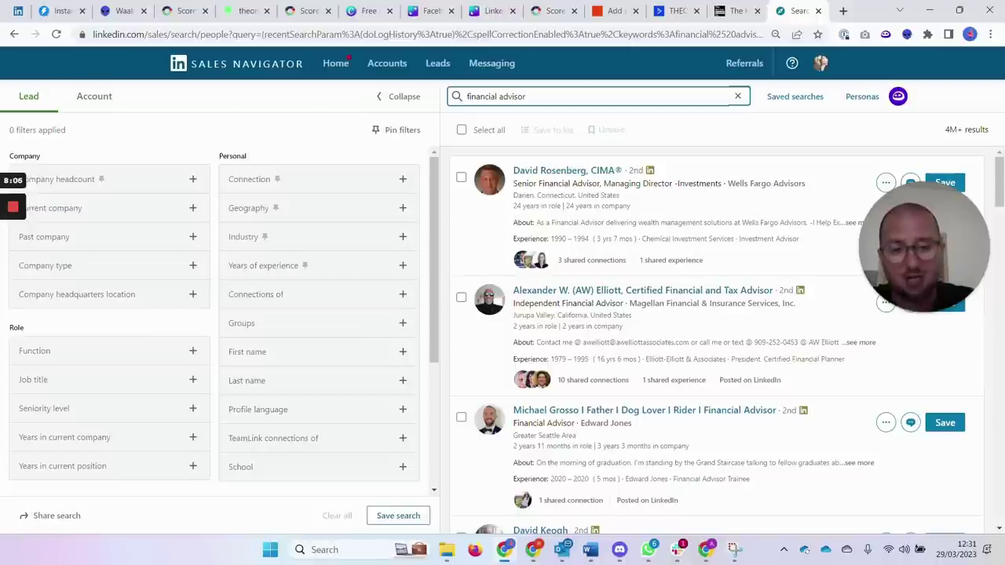
Look through the lead results and open results page 7 to judge how relevant the matches are
scroll(727, 259, "down", 4)
scroll(585, 283, "down", 15)
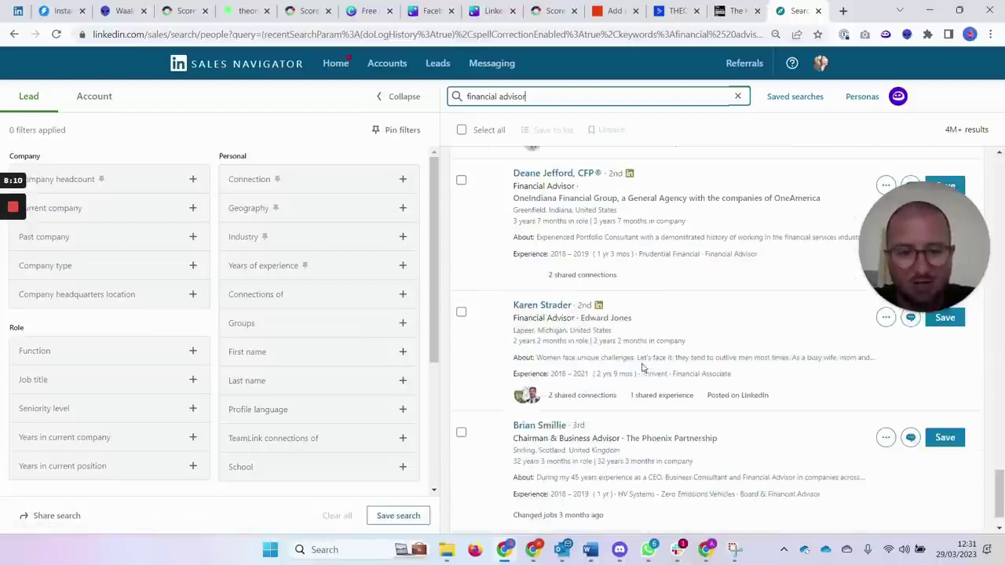
scroll(628, 353, "down", 1)
left_click(766, 507)
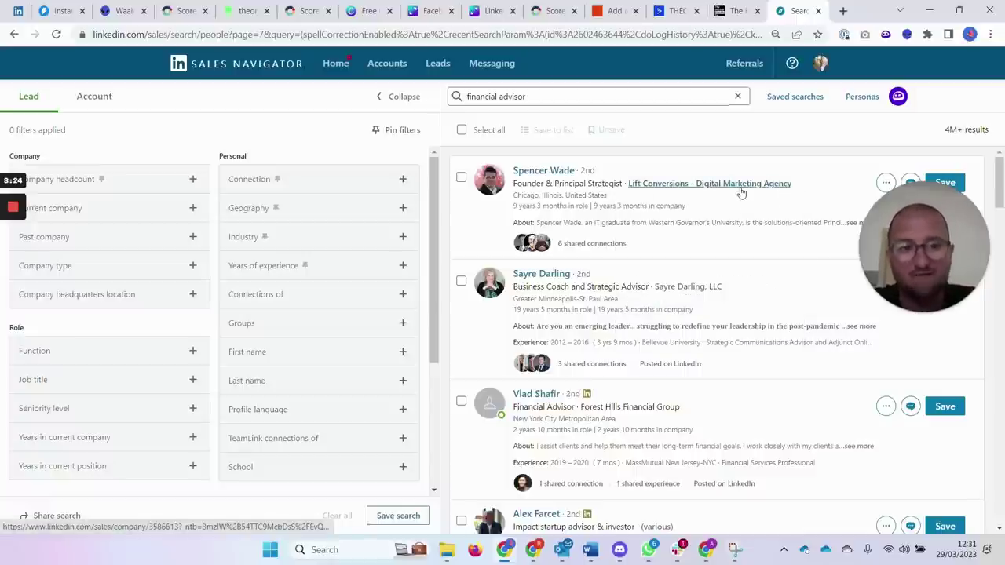
mouse_move(743, 193)
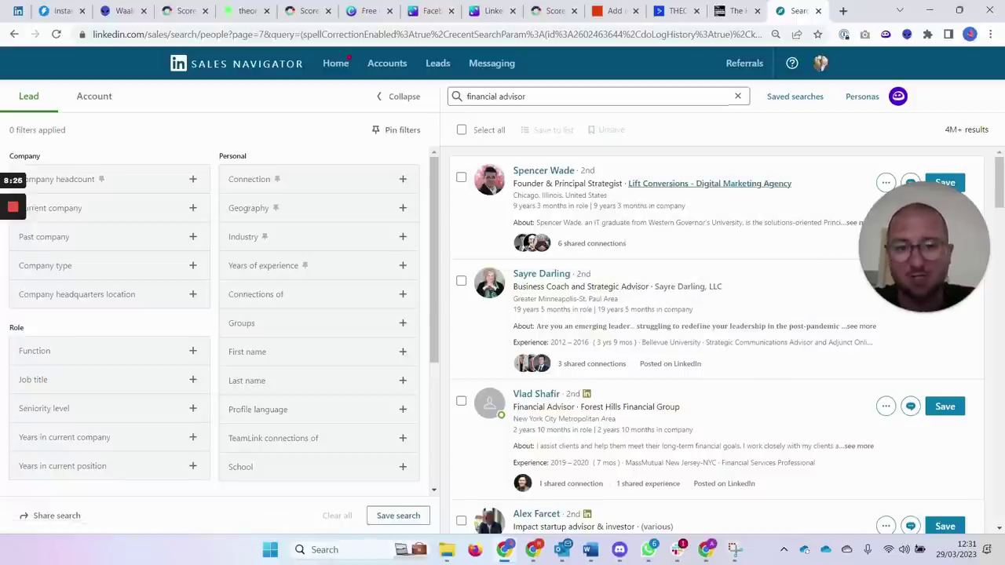
Clear the financial advisor text from the keyword search
left_click(519, 96)
left_click_drag(526, 96, 480, 96)
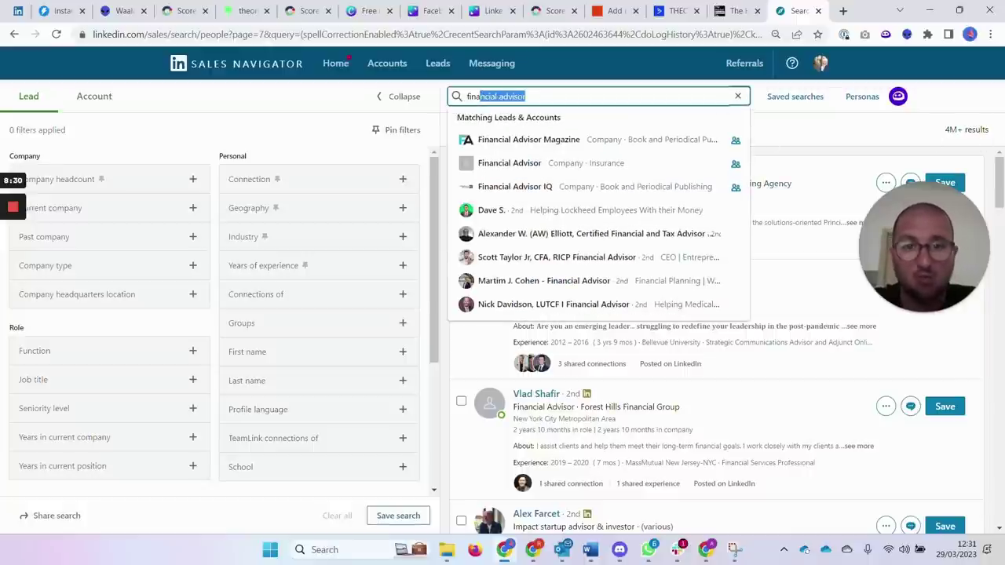
key("ctrl+a")
key("BackSpace")
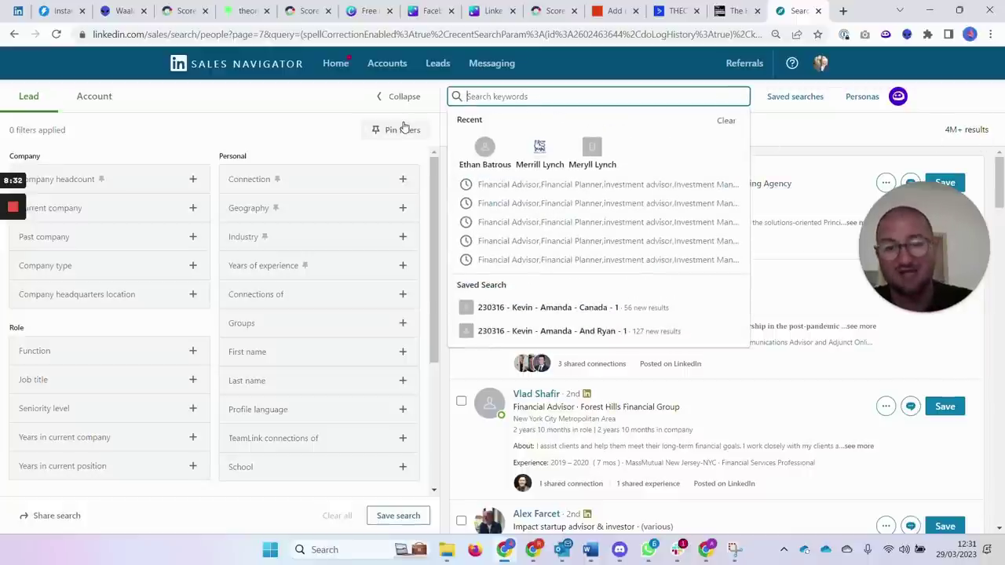
Filter the leads by the exact current job title "financial advisor" in quotation marks
left_click(92, 387)
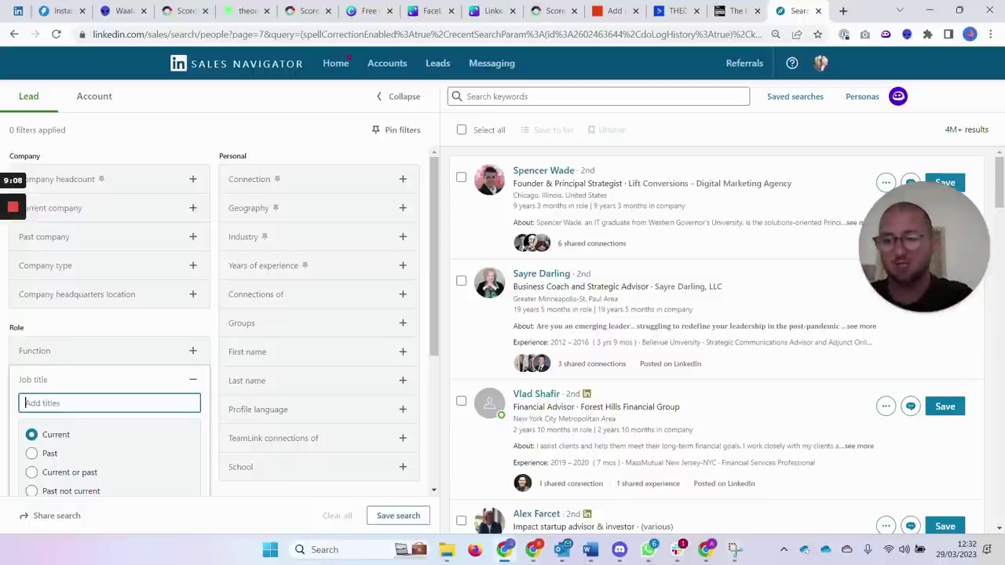
type("\"financ")
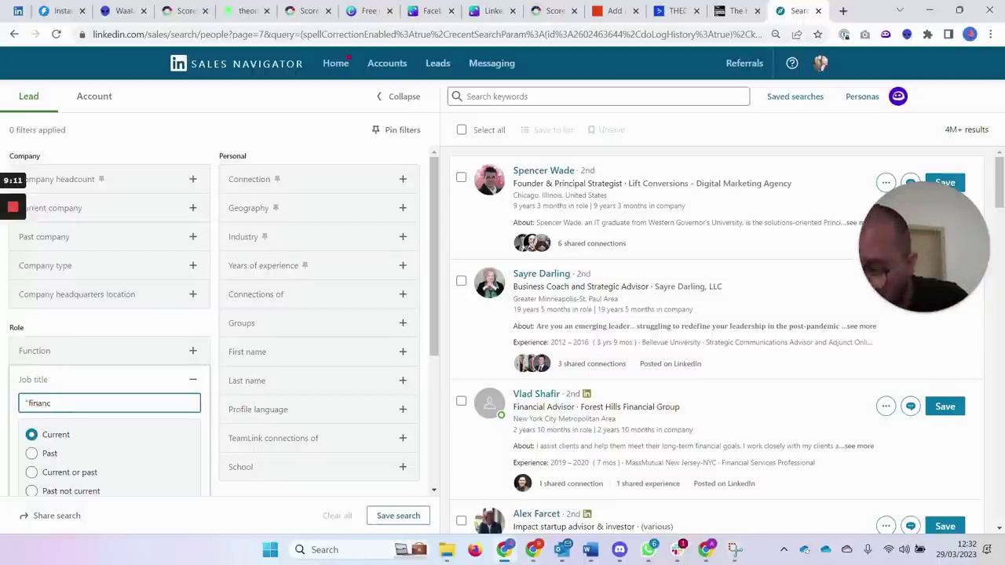
key("BackSpace")
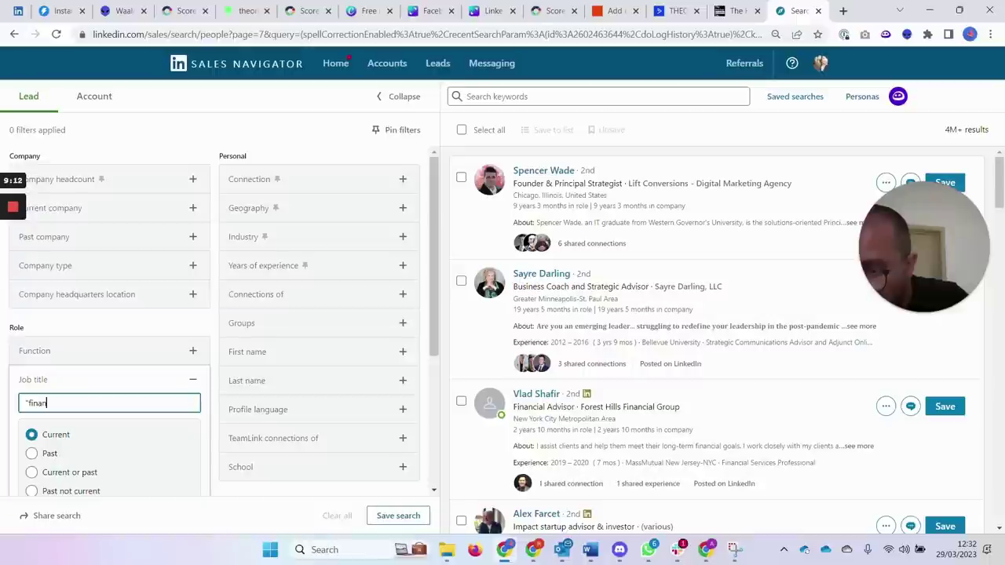
type("cial advisor")
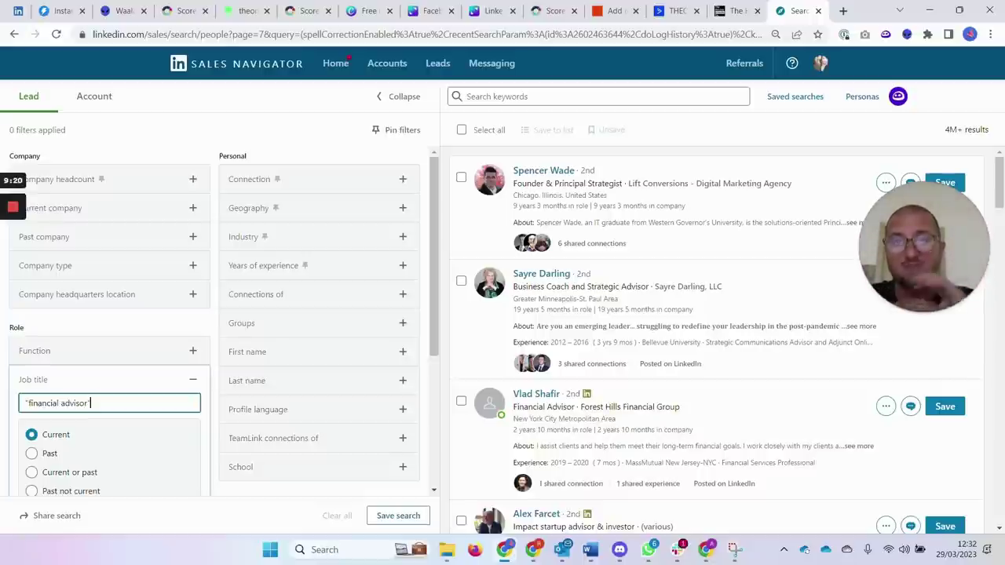
key("Return")
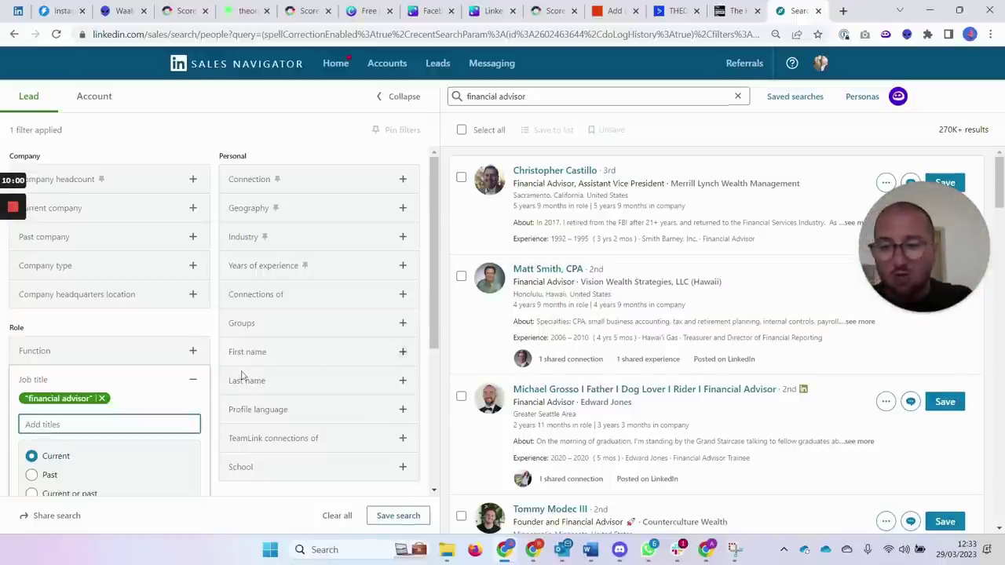
Replace the job title filter with "financial advisor" NOT junior NOT recruiter NOT vice, and remove it after viewing the results
left_click(102, 398)
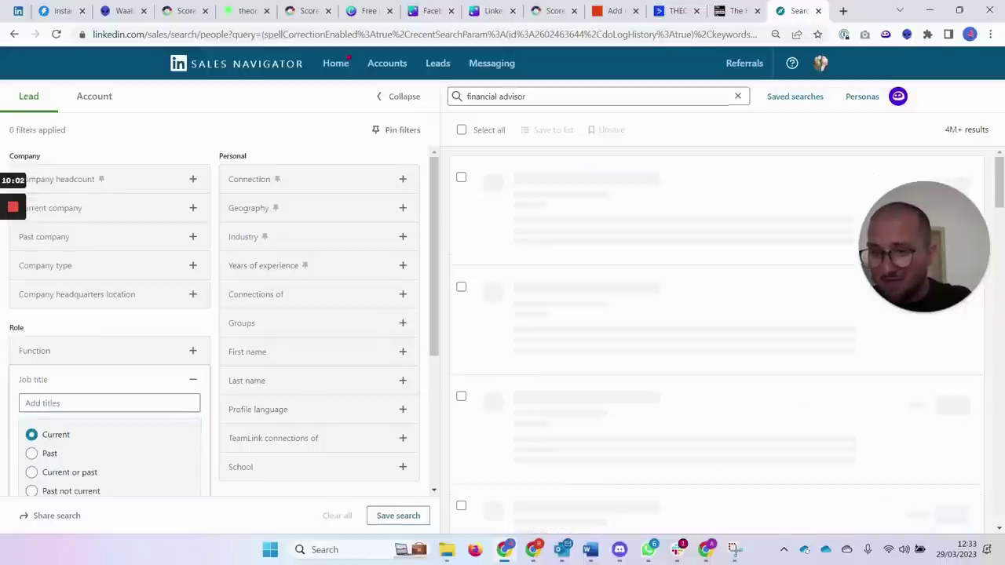
left_click(110, 403)
type("\"financial advisor")
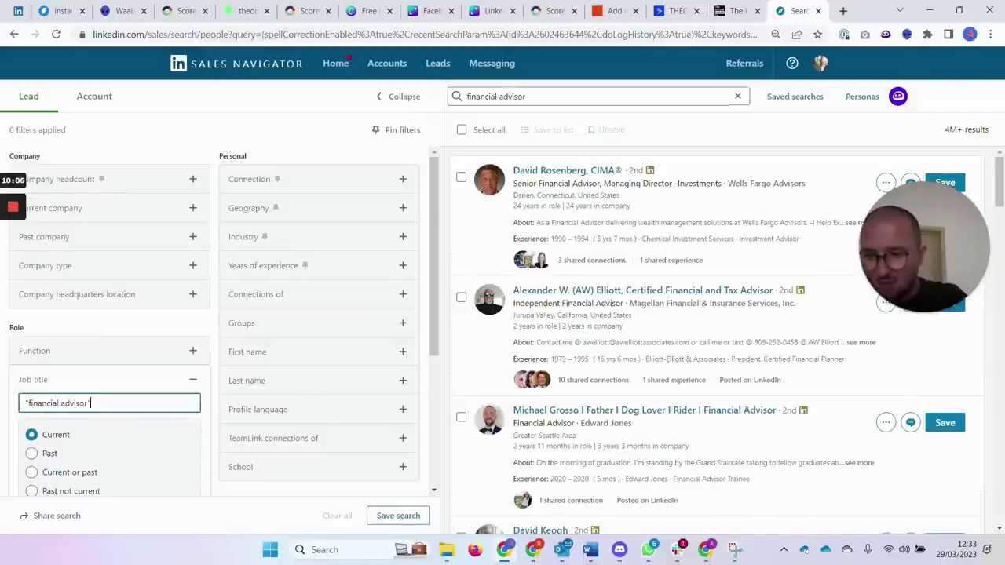
type("\" NOT")
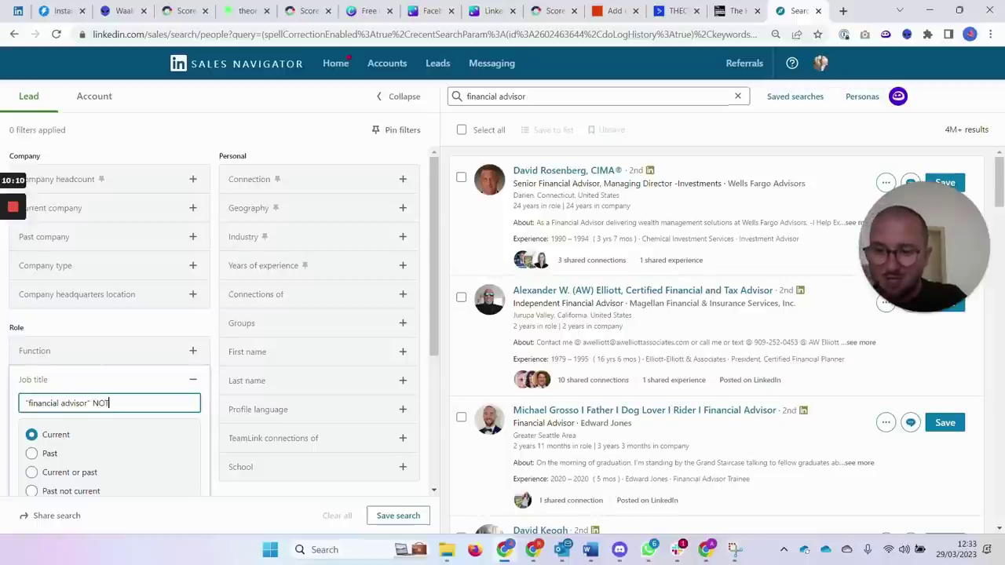
type(" junio")
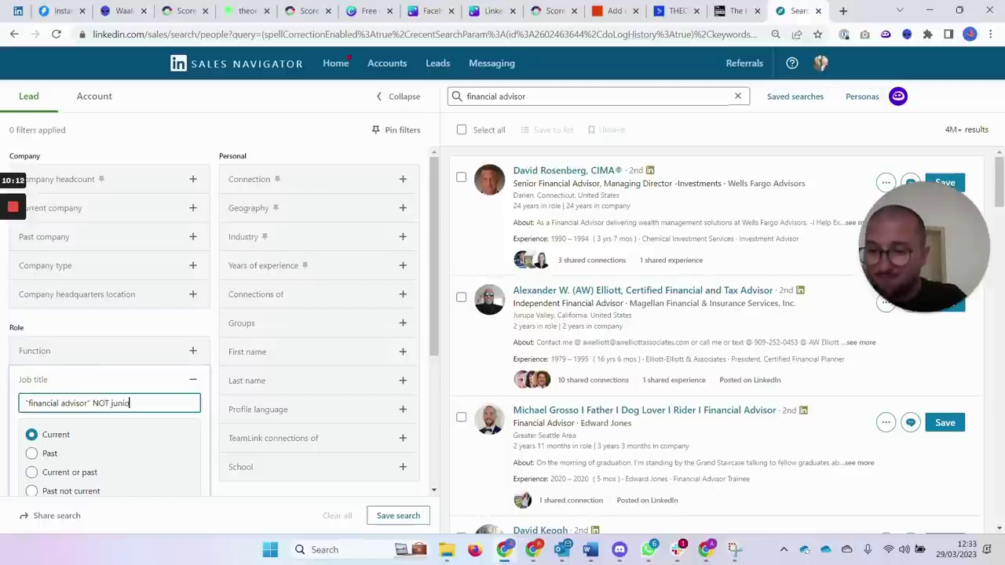
type("r NOT r")
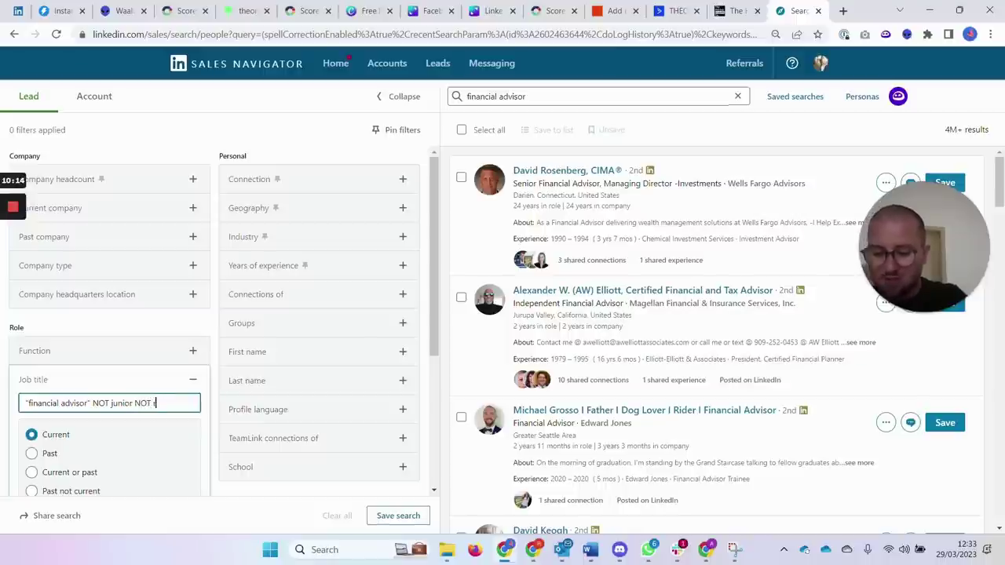
type("ecruiter")
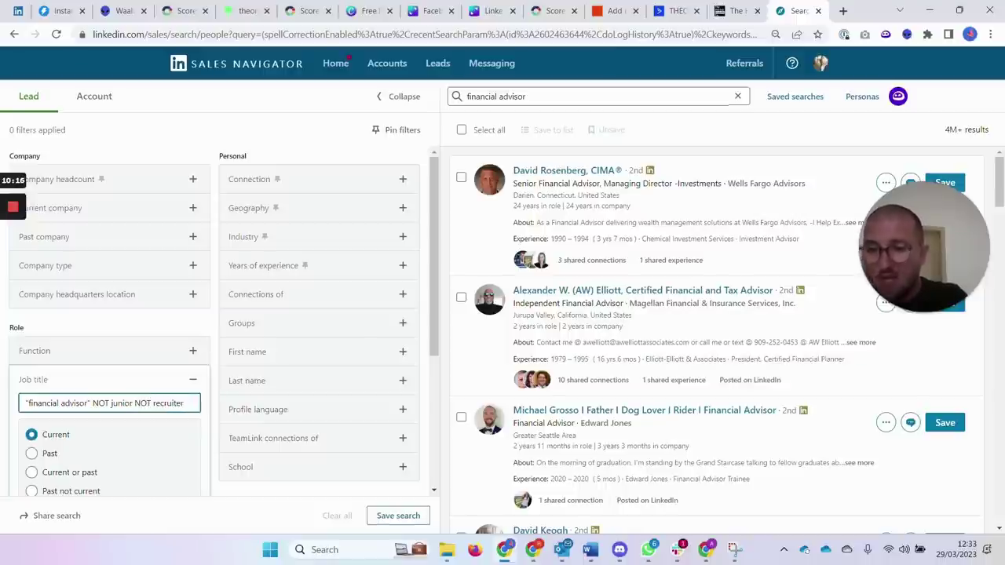
type(" NOT")
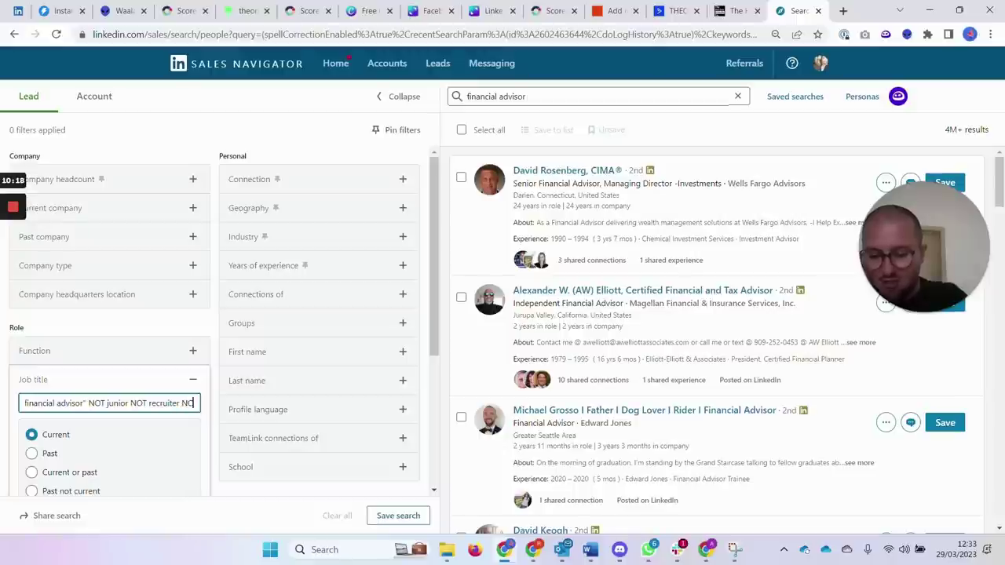
type(" vice")
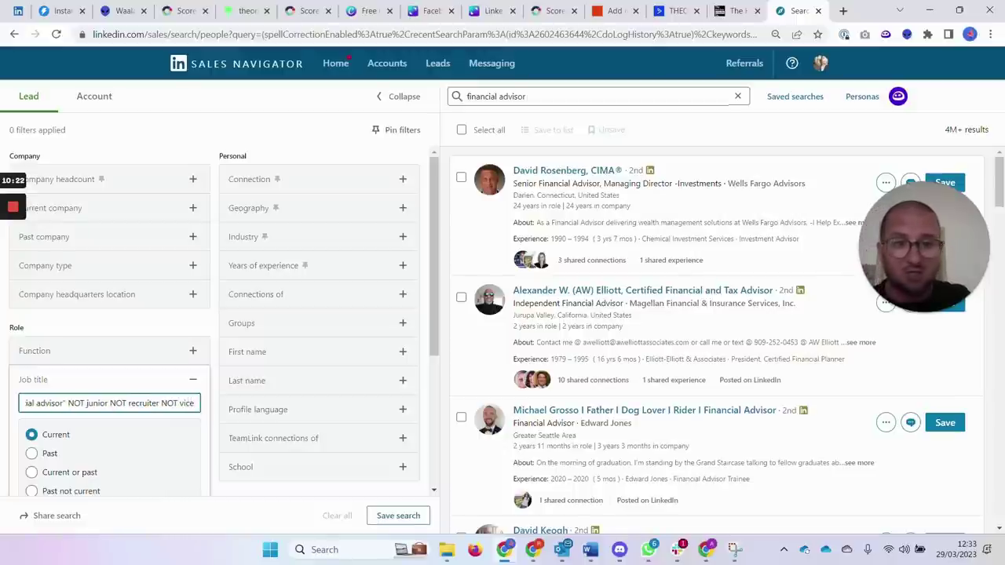
key("Return")
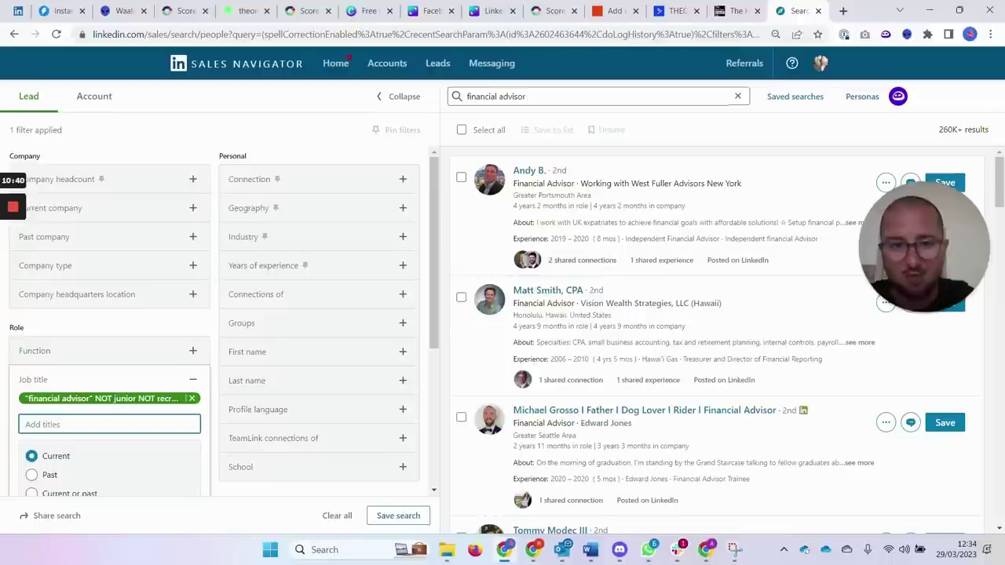
left_click(192, 399)
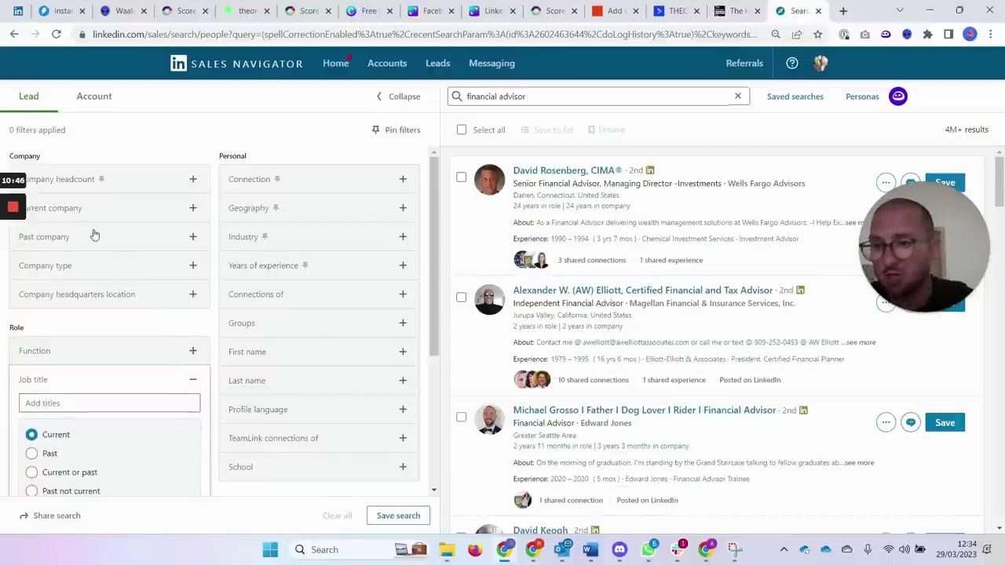
Review the company headcount ranges without applying any of them
left_click(71, 180)
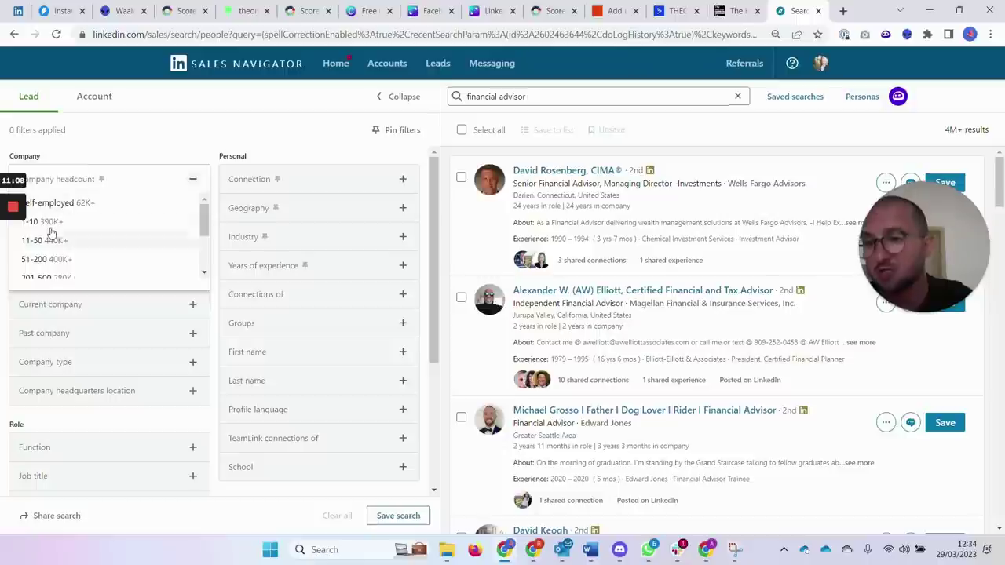
left_click(76, 181)
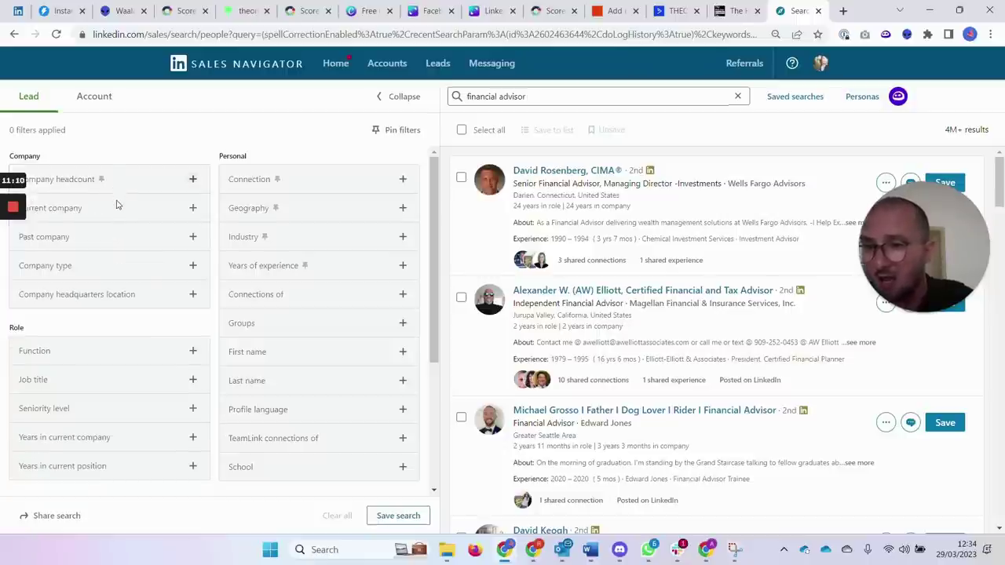
mouse_move(9, 214)
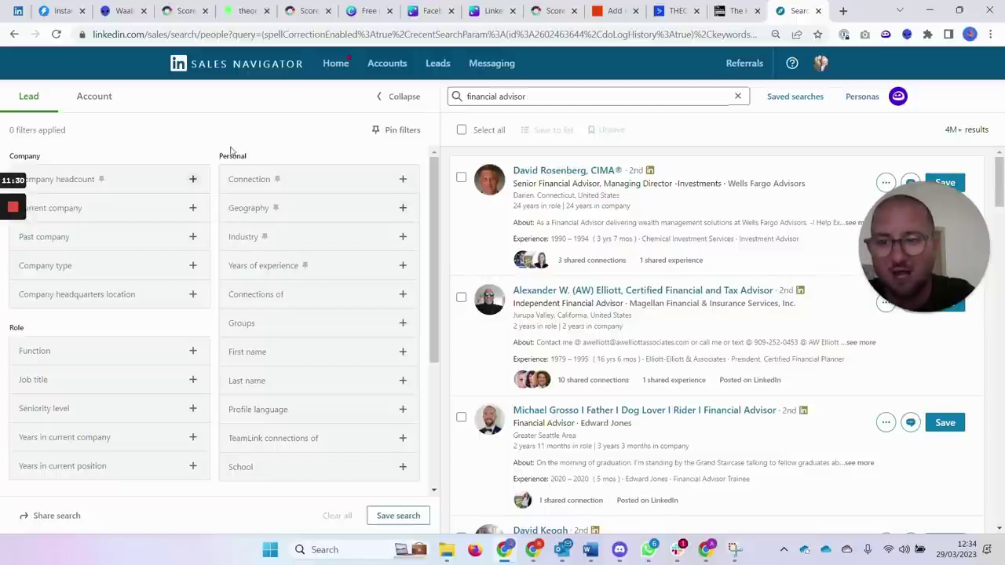
Add a geography filter that includes the United States region
left_click(253, 210)
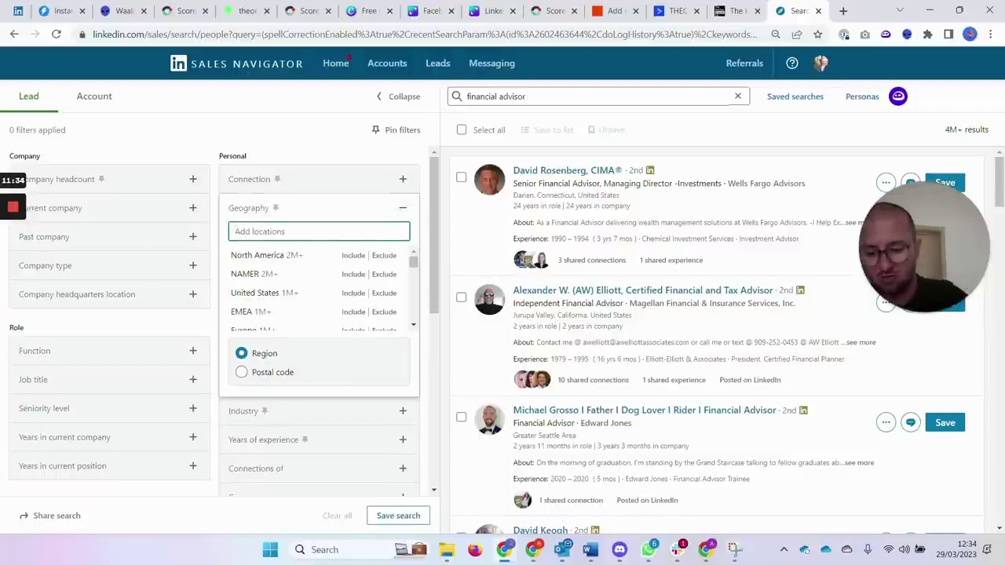
type("united")
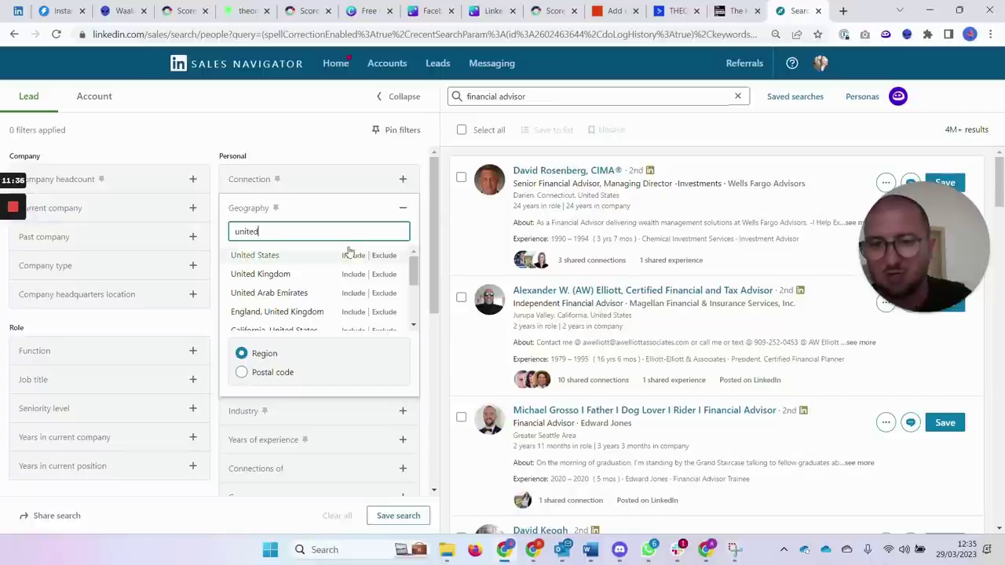
left_click(354, 255)
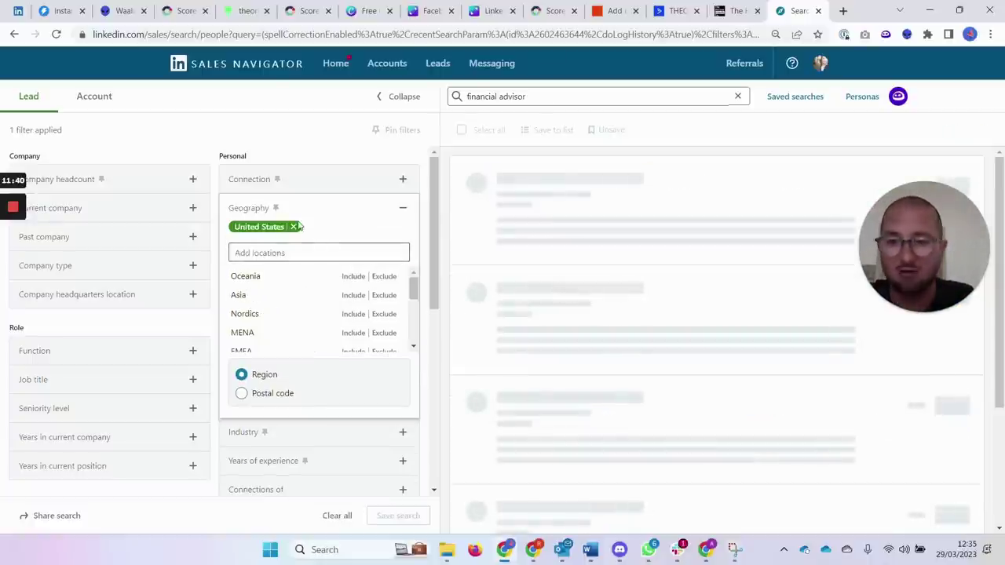
left_click(401, 210)
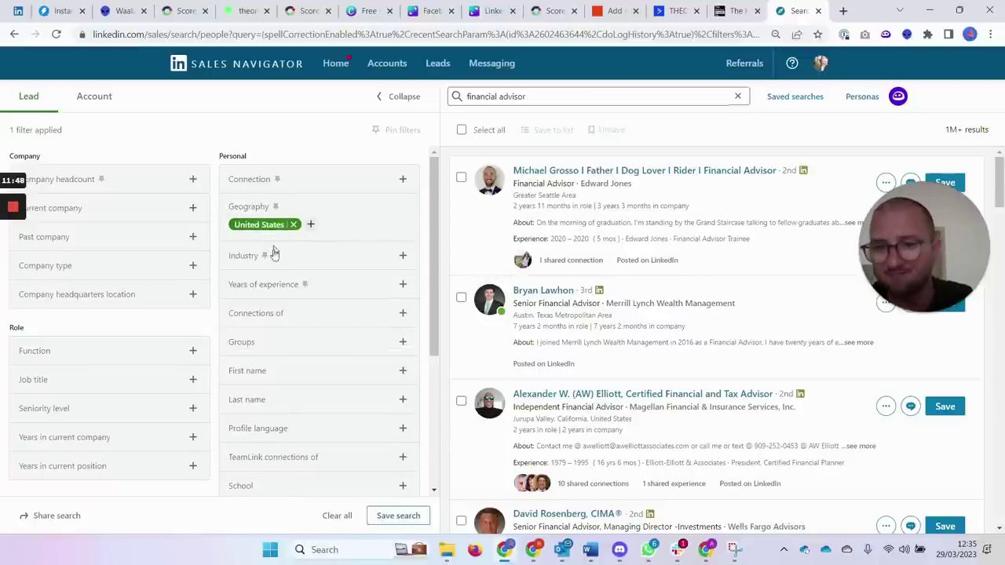
Check the available industry options without choosing one and look over the remaining role filters
left_click(397, 260)
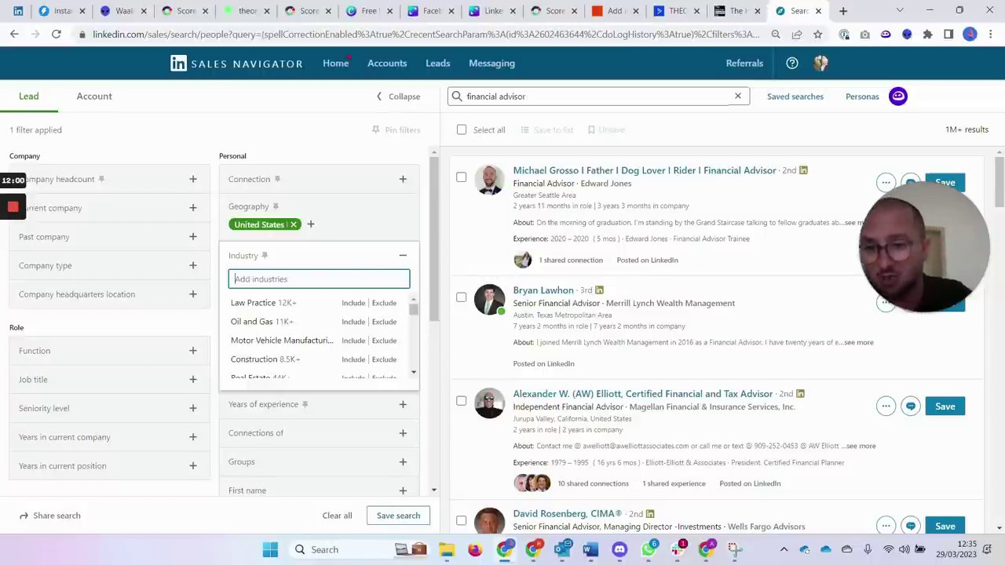
left_click(403, 255)
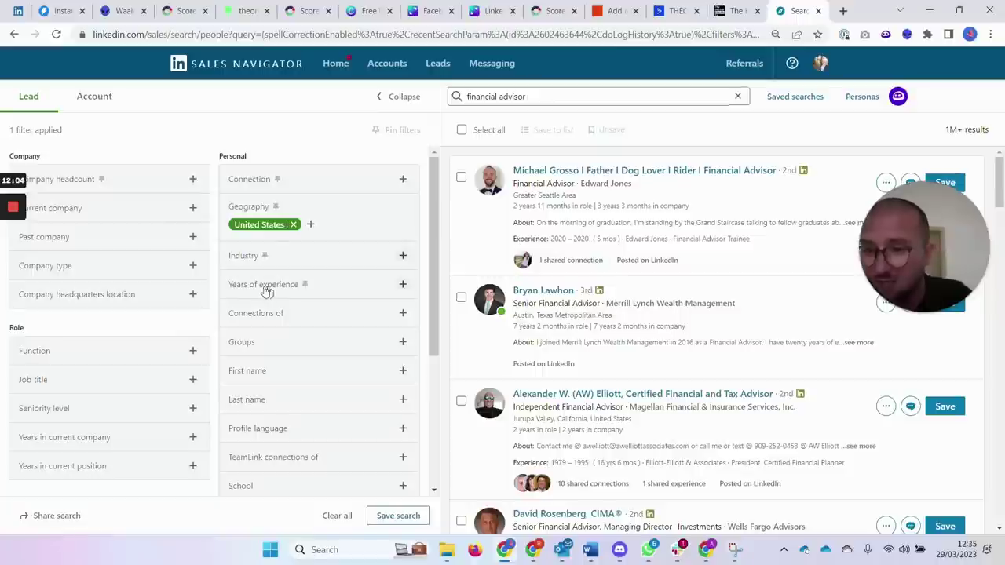
scroll(99, 267, "down", 1)
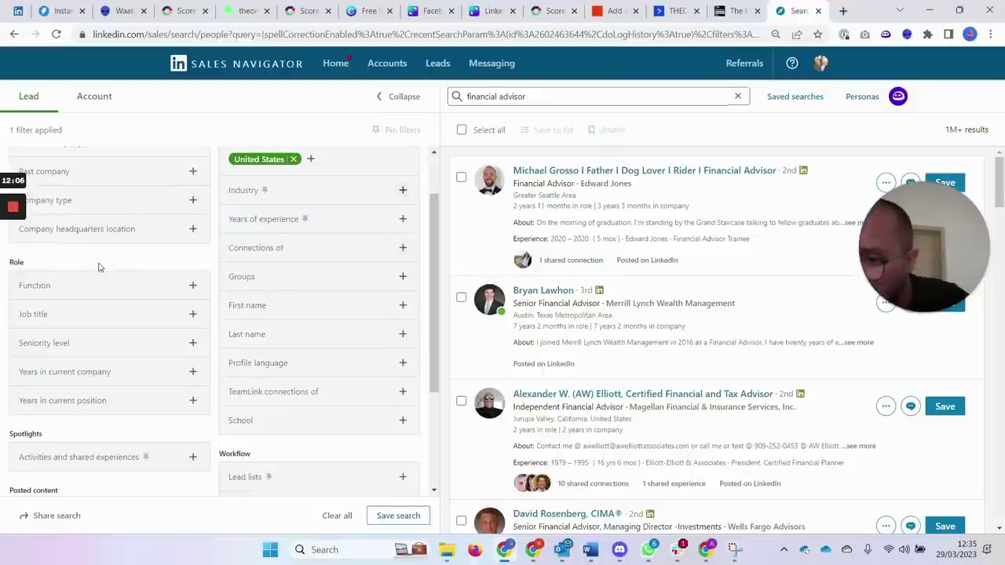
Review the connection degree filter options without applying any of them
scroll(104, 321, "down", 2)
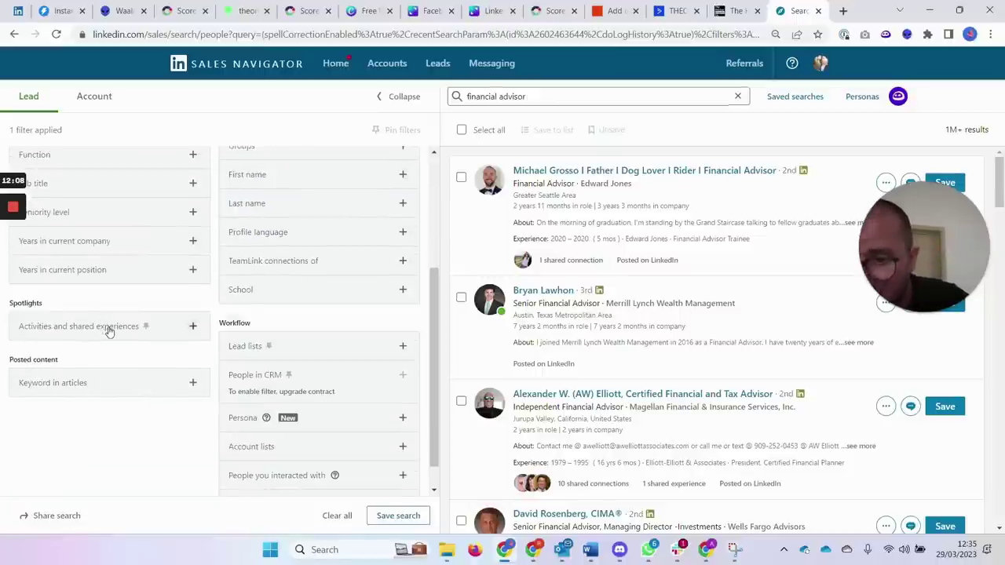
scroll(109, 331, "up", 3)
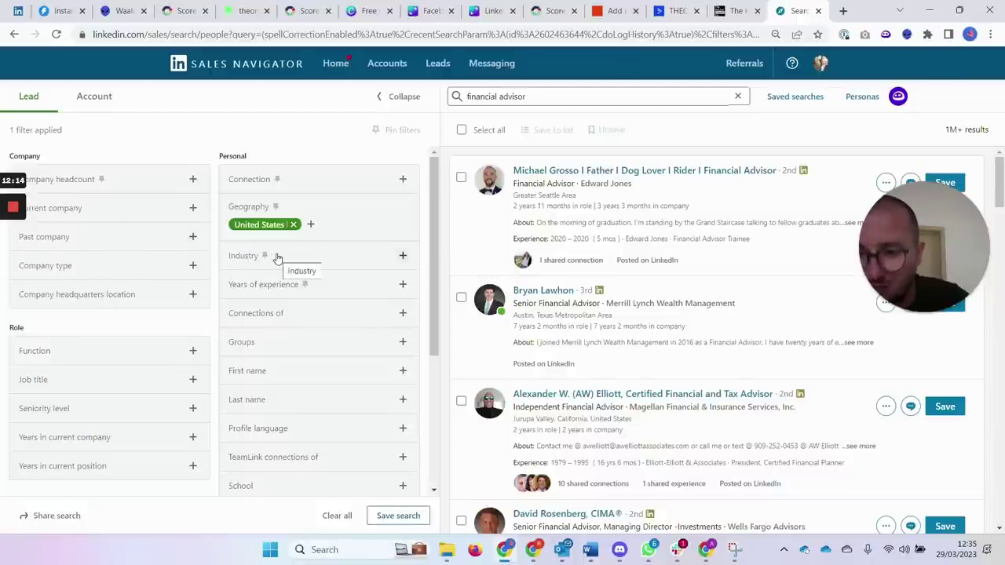
left_click(255, 179)
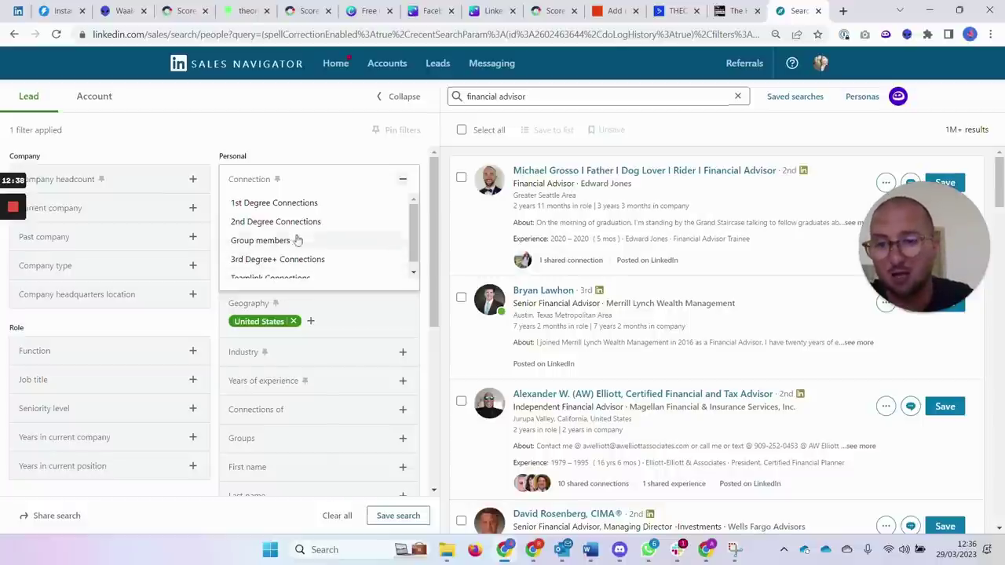
left_click(305, 140)
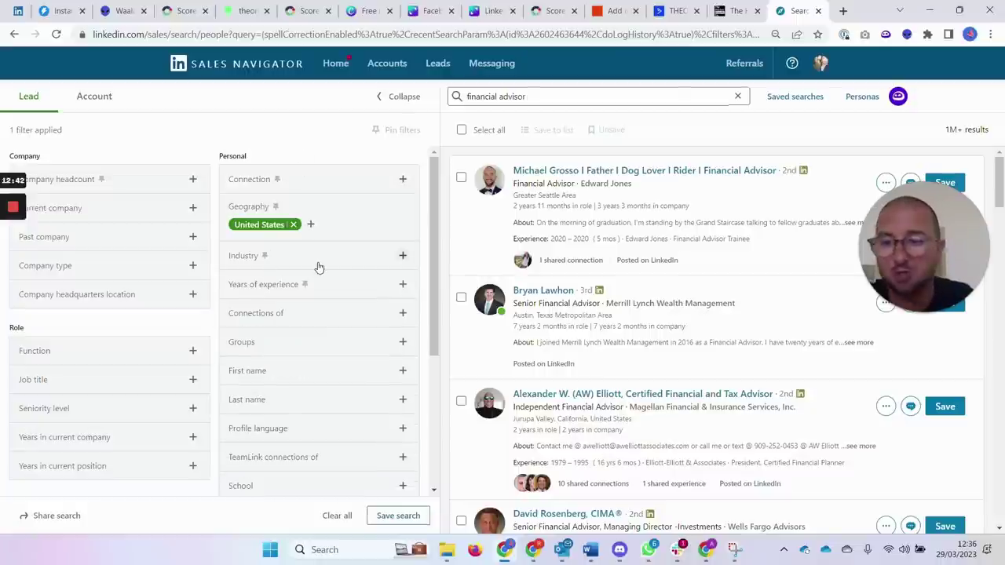
Review the activities and shared experiences spotlight options without selecting any
scroll(258, 295, "down", 1)
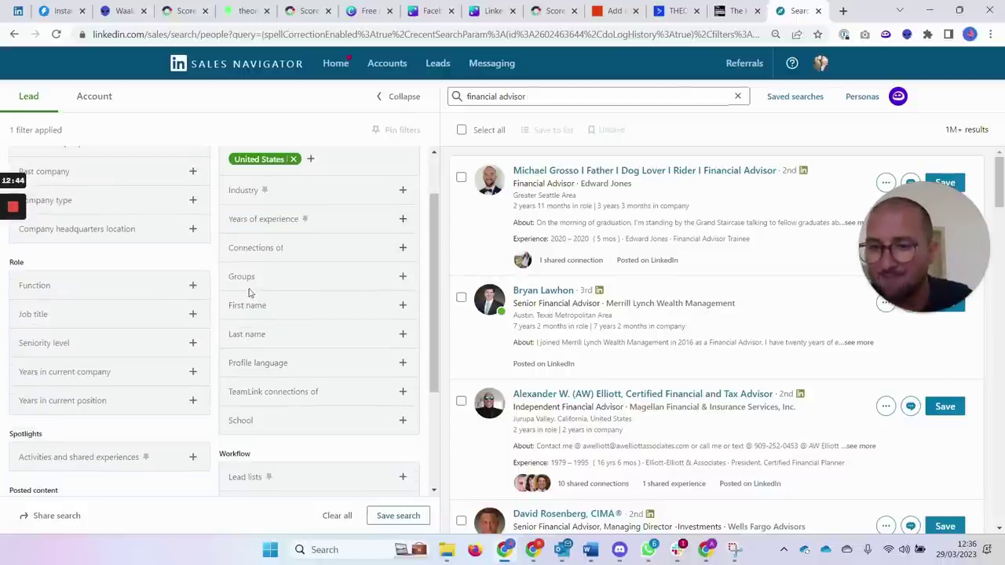
scroll(256, 295, "down", 1)
scroll(230, 304, "down", 1)
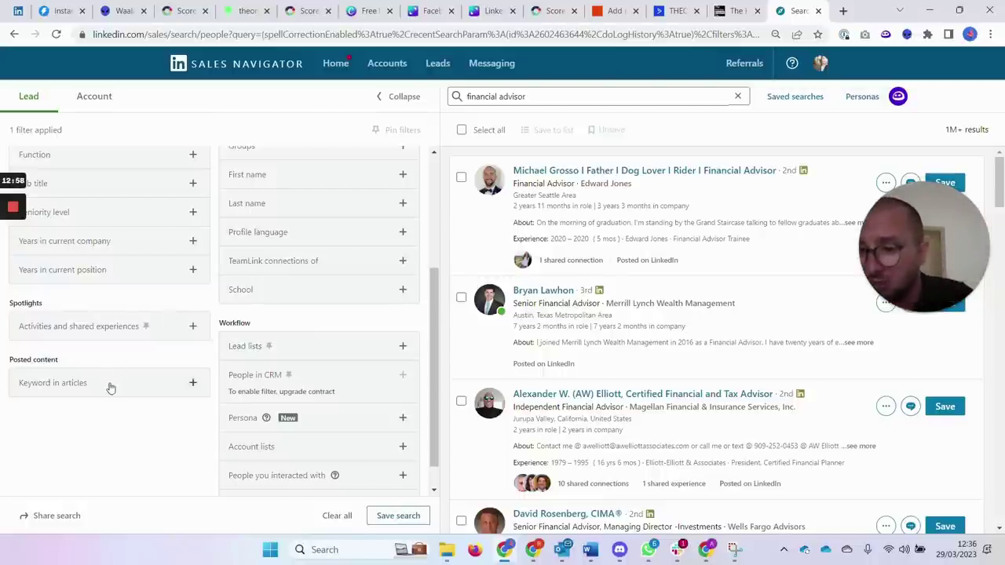
left_click(111, 334)
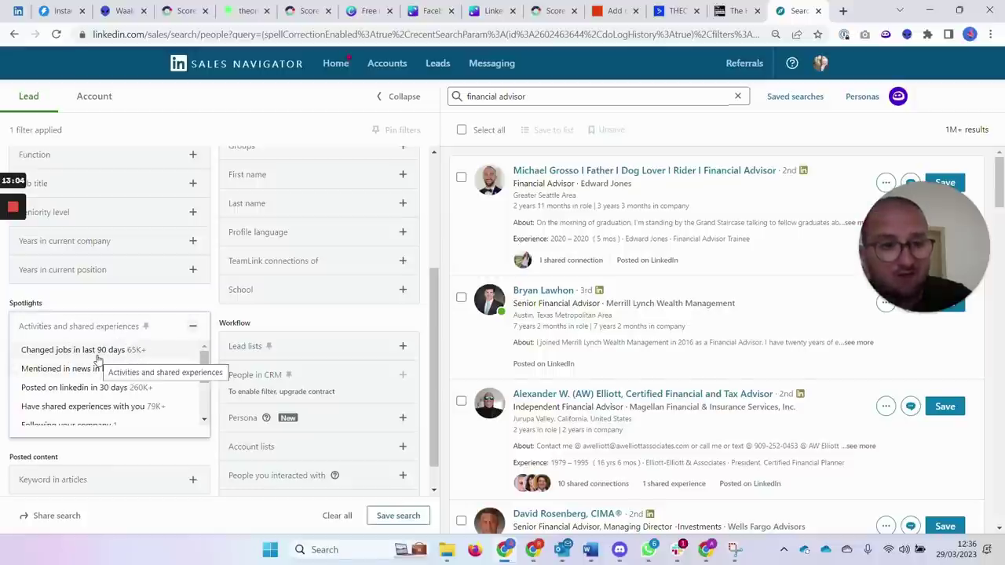
scroll(205, 361, "down", 1)
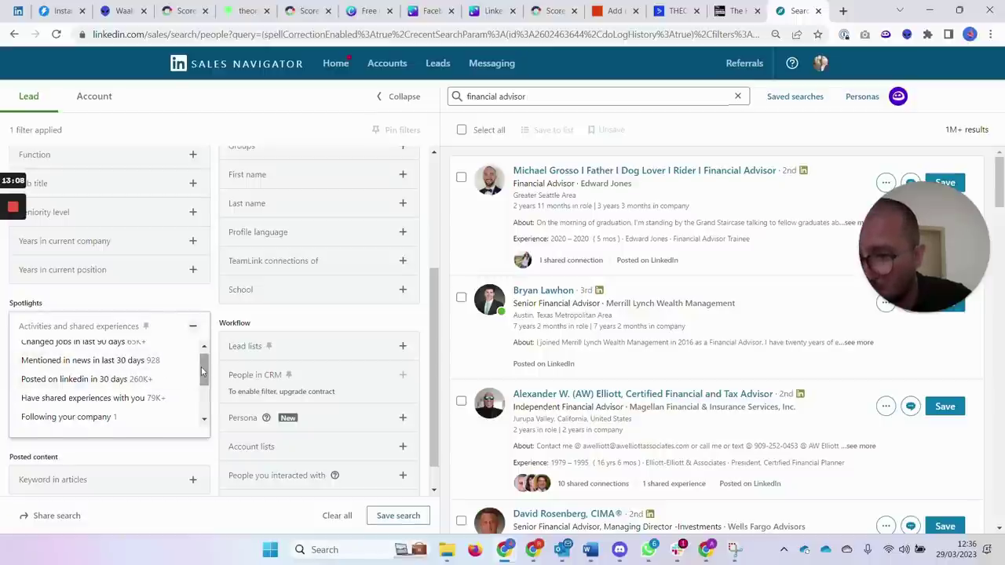
left_click_drag(202, 372, 202, 382)
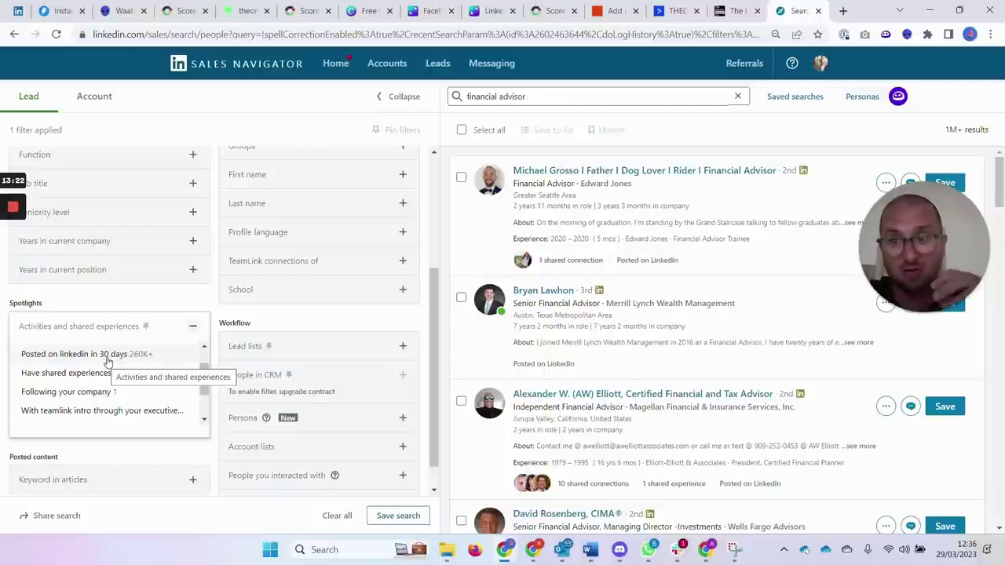
left_click(197, 307)
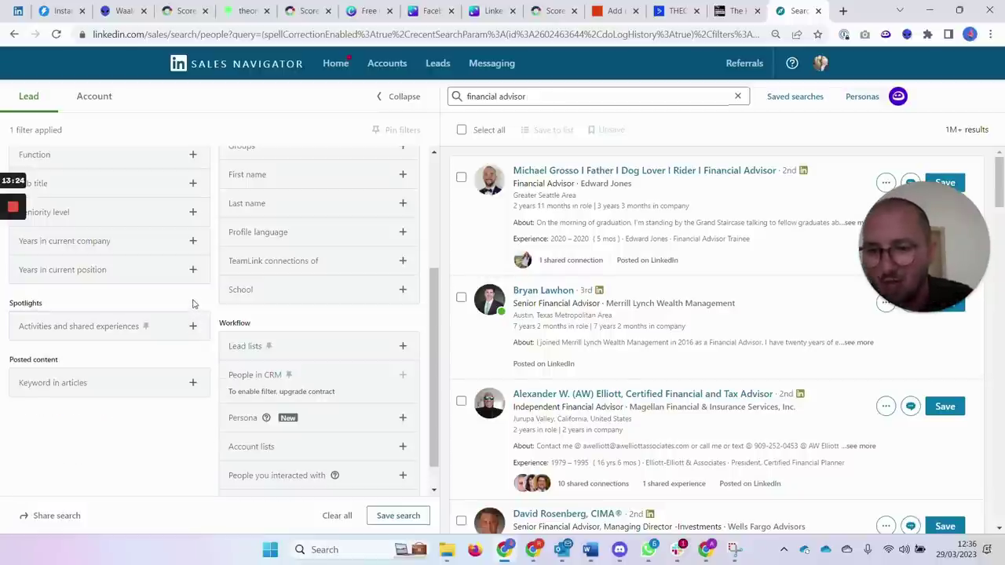
Look over the remaining lead filters and recheck the industry list without including or excluding anything
scroll(197, 305, "up", 1)
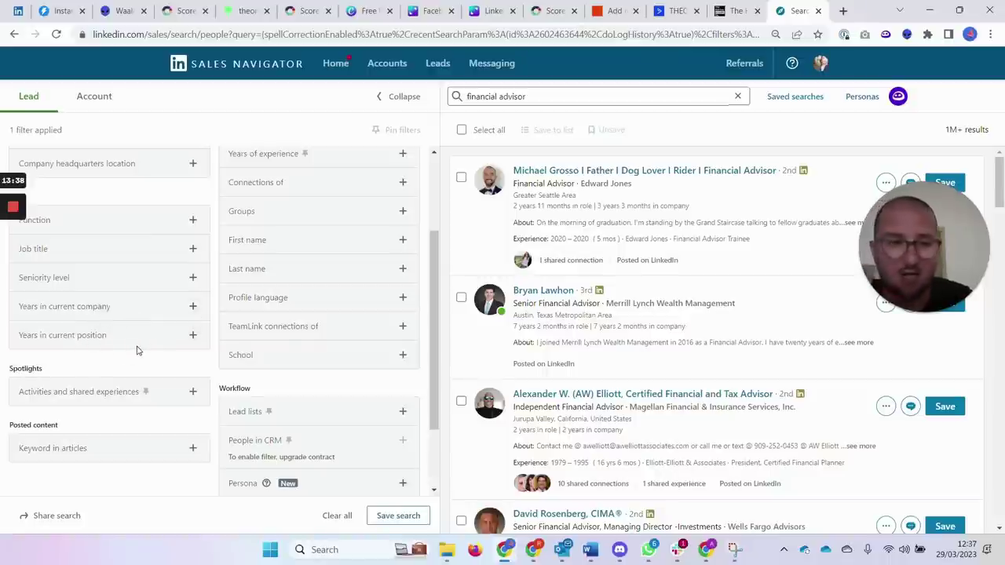
scroll(137, 350, "down", 1)
scroll(159, 376, "down", 1)
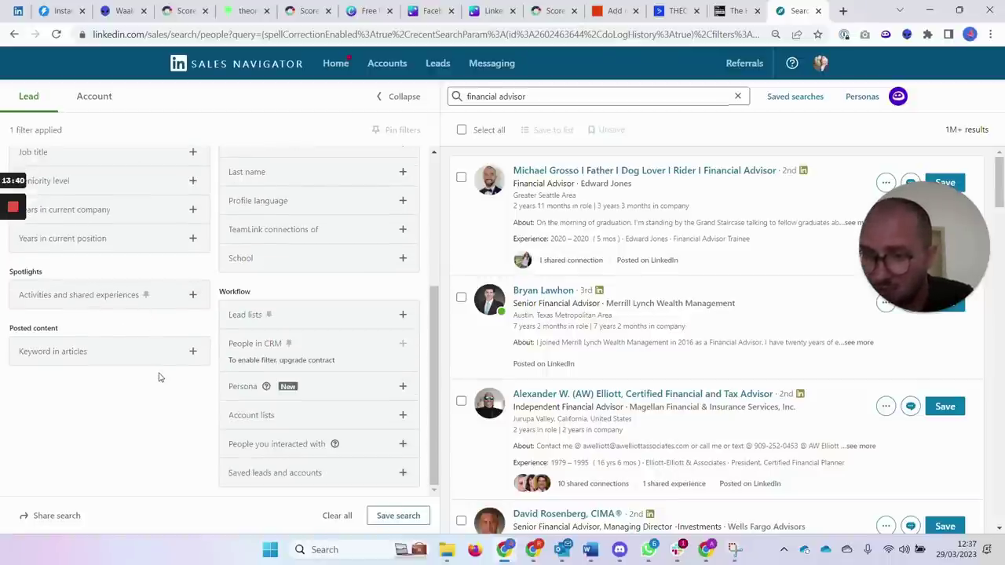
scroll(225, 389, "up", 4)
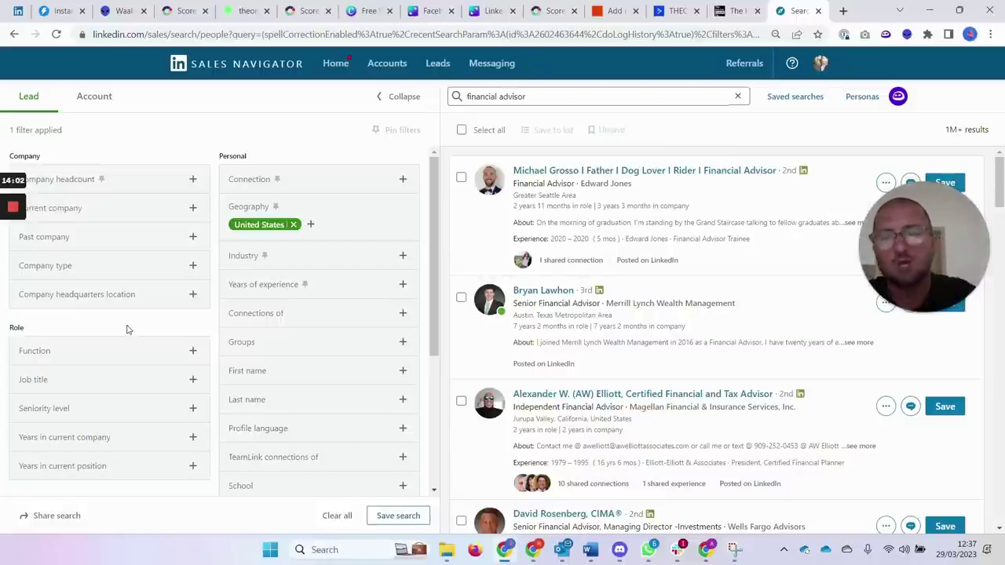
left_click(263, 259)
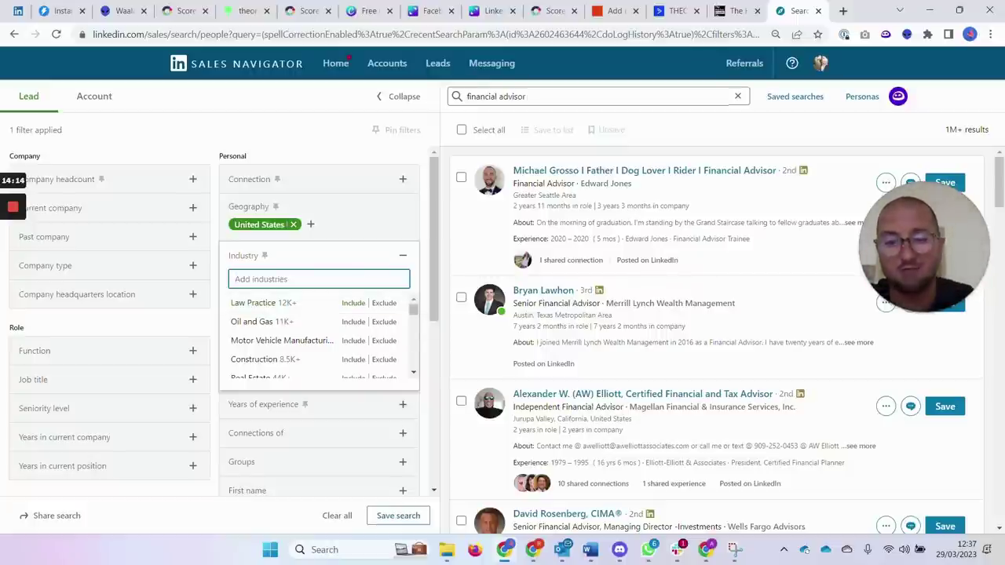
left_click(384, 260)
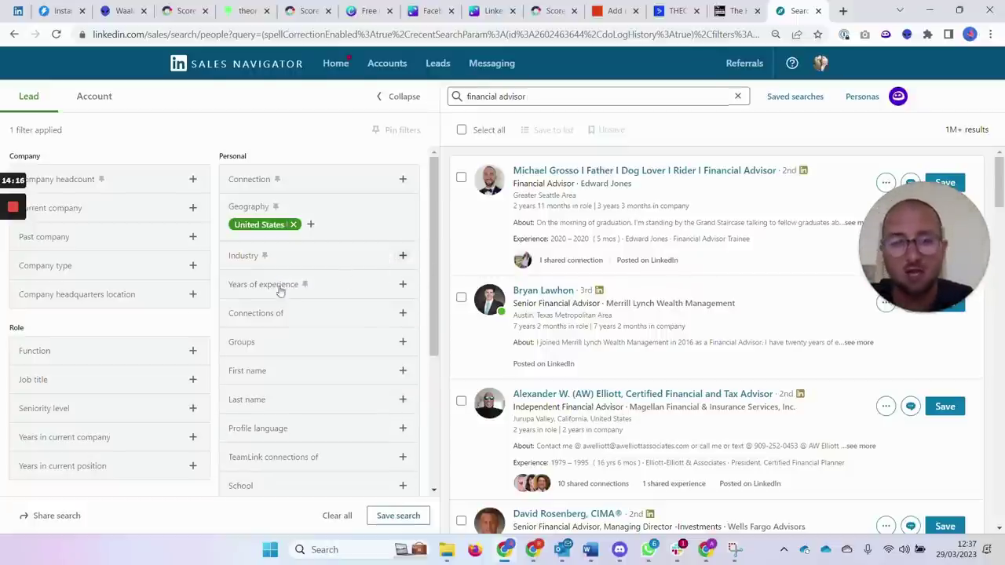
left_click(79, 355)
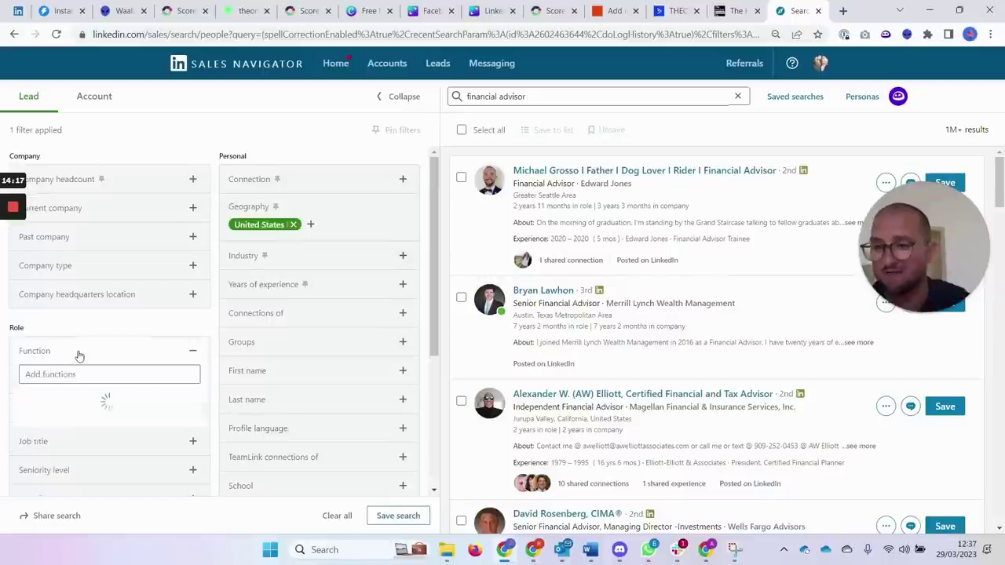
left_click(170, 349)
left_click(125, 383)
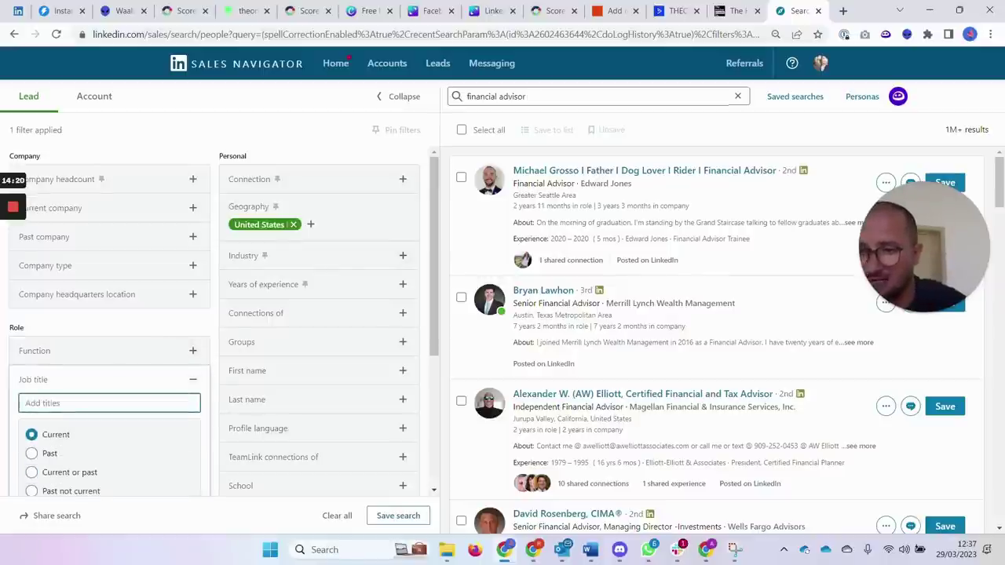
type("\"")
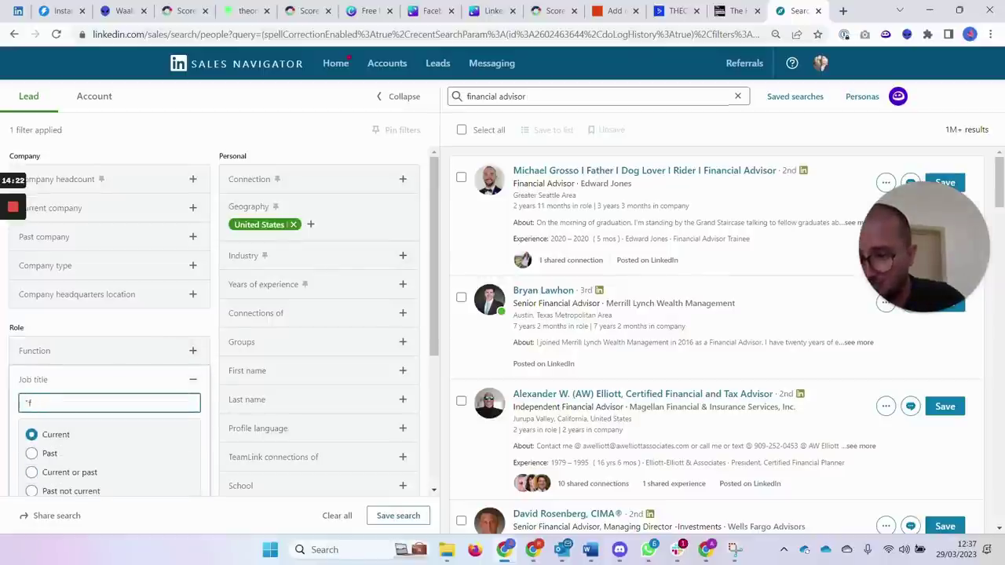
type("financial advisor\"")
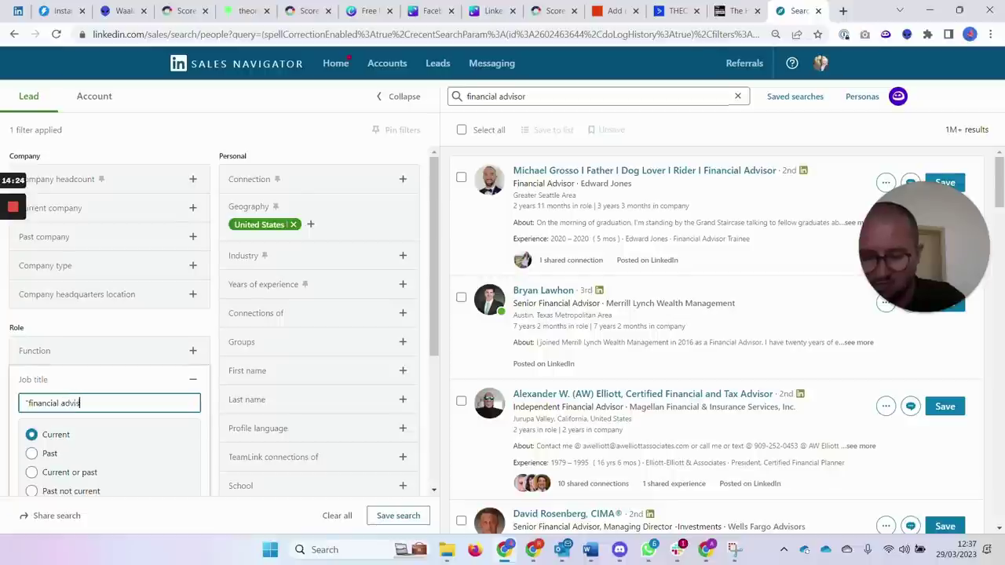
left_click(128, 320)
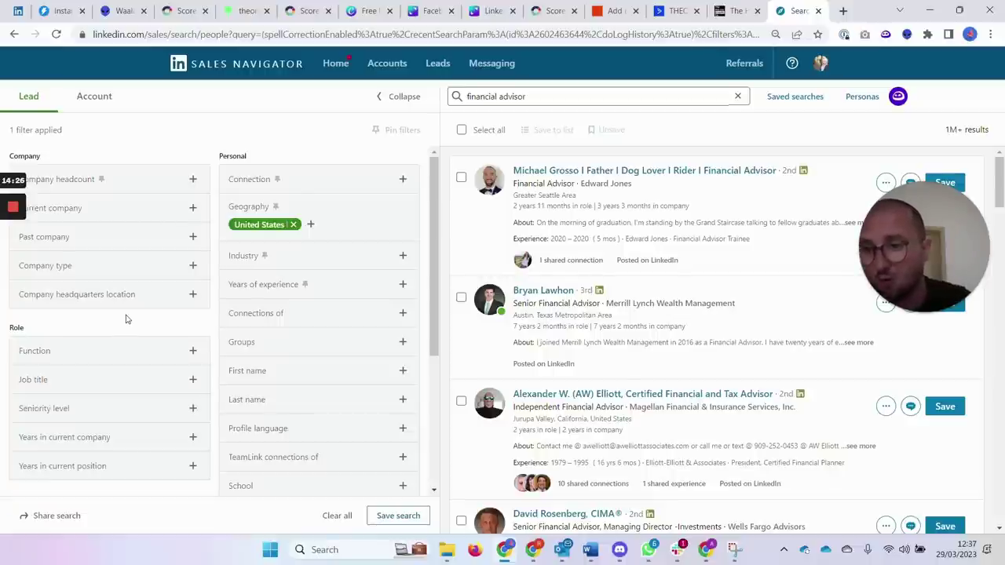
Review the function and seniority level filter options without including or excluding any
left_click(100, 359)
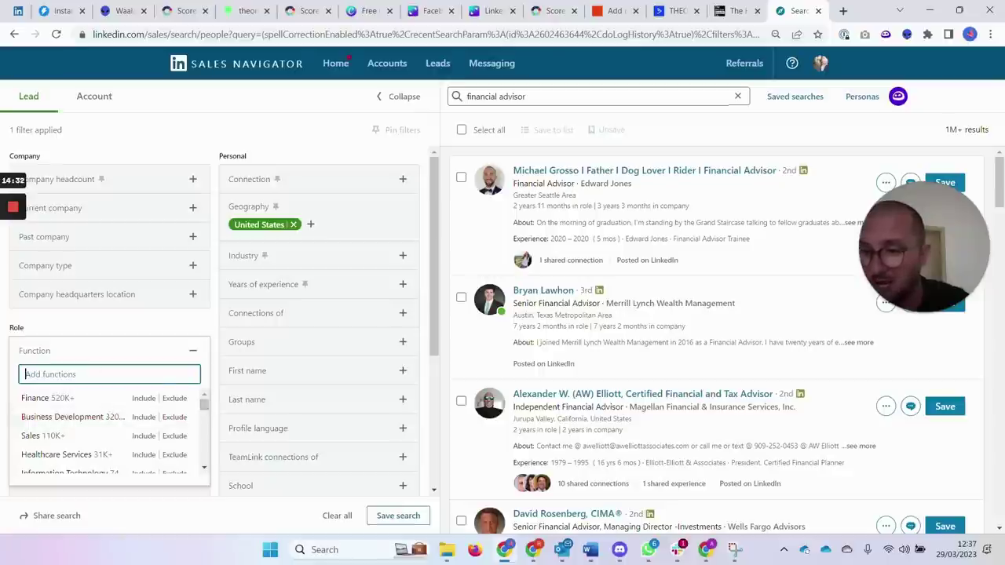
left_click(49, 359)
left_click(58, 416)
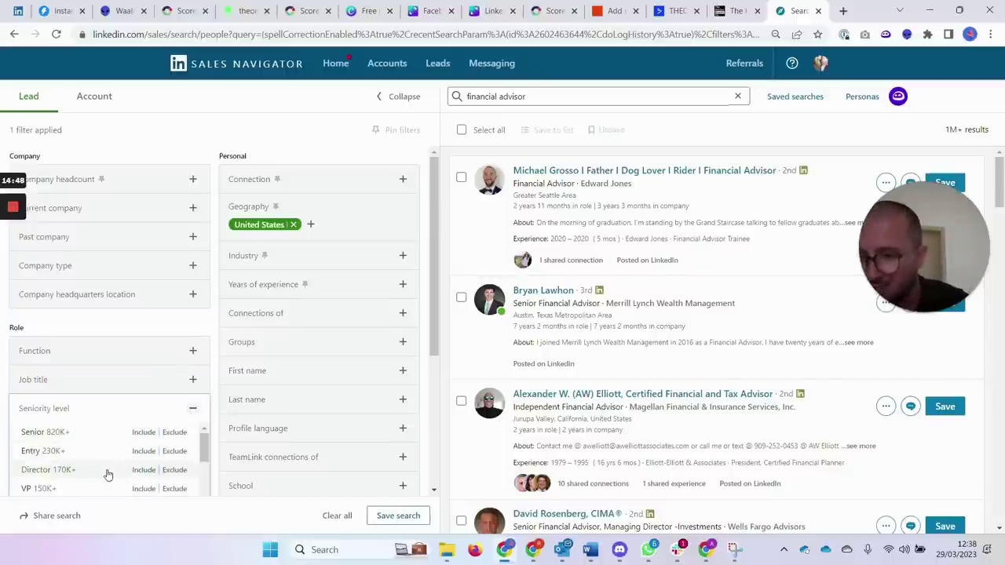
left_click_drag(203, 449, 202, 475)
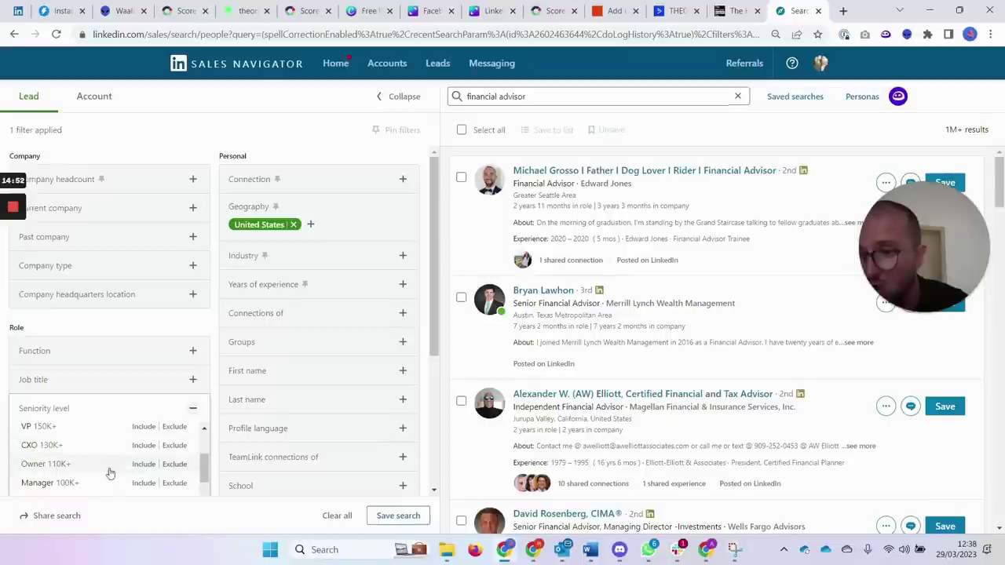
scroll(188, 479, "down", 1)
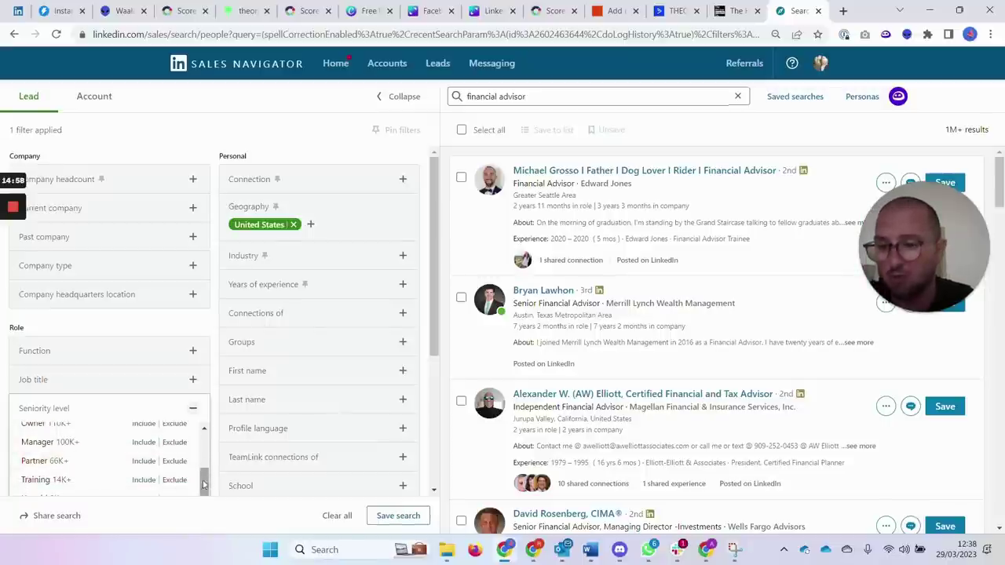
left_click_drag(204, 483, 202, 348)
left_click(198, 332)
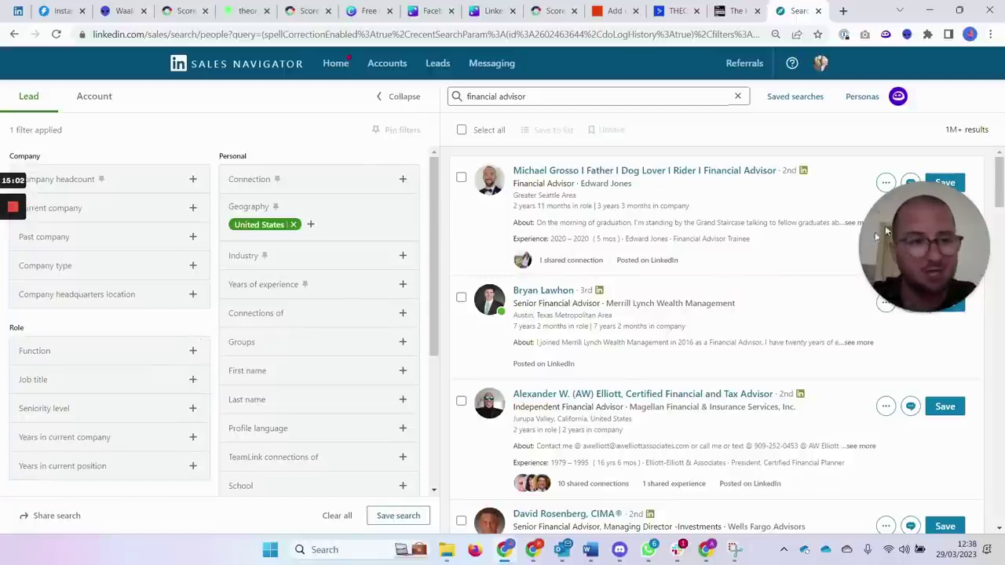
left_click_drag(930, 227, 651, 336)
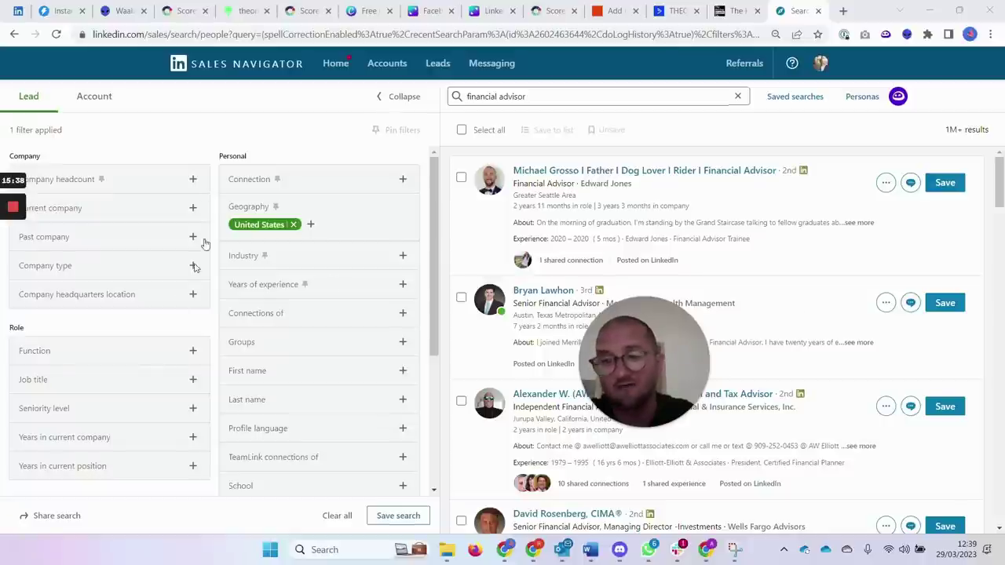
left_click_drag(438, 307, 438, 367)
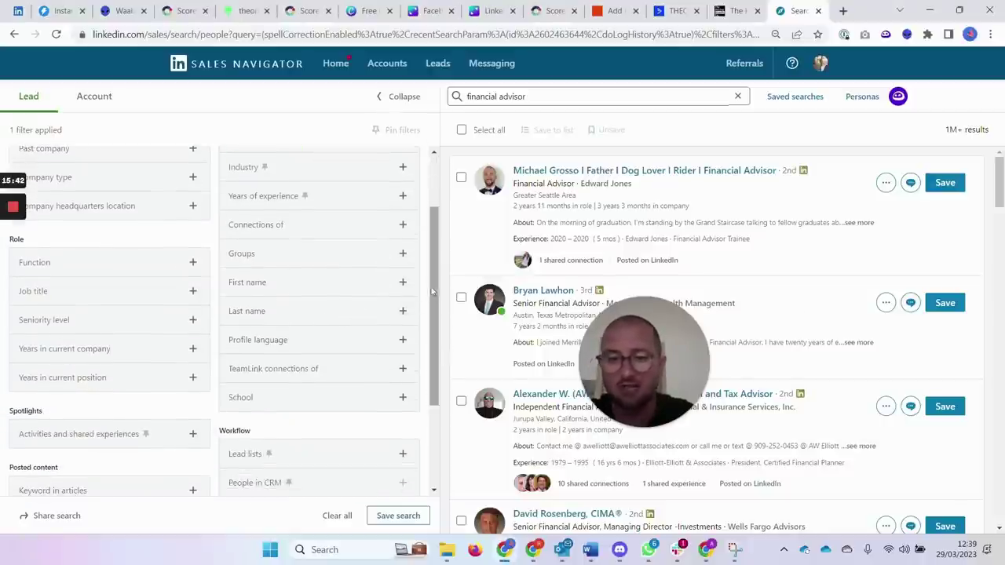
left_click_drag(431, 292, 430, 205)
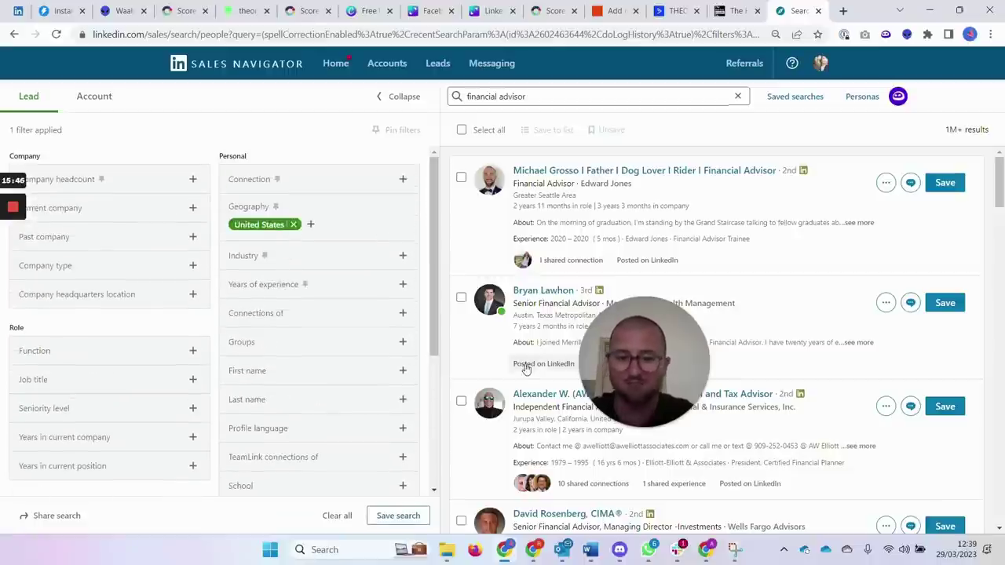
Switch to the Outreach messaging document in Word and read the introduction, the instructions and the example invitation message
key("alt+Tab")
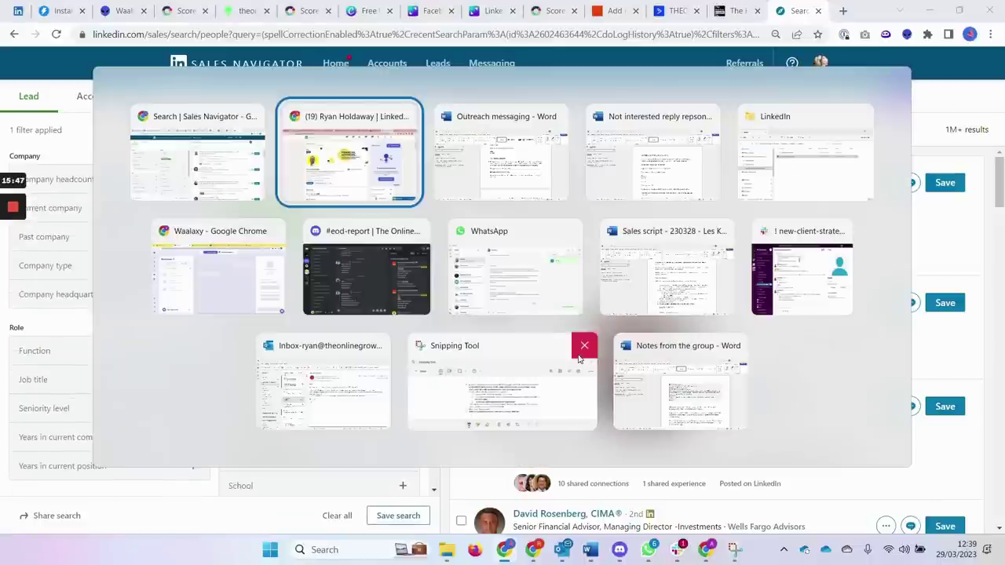
key("alt+Tab")
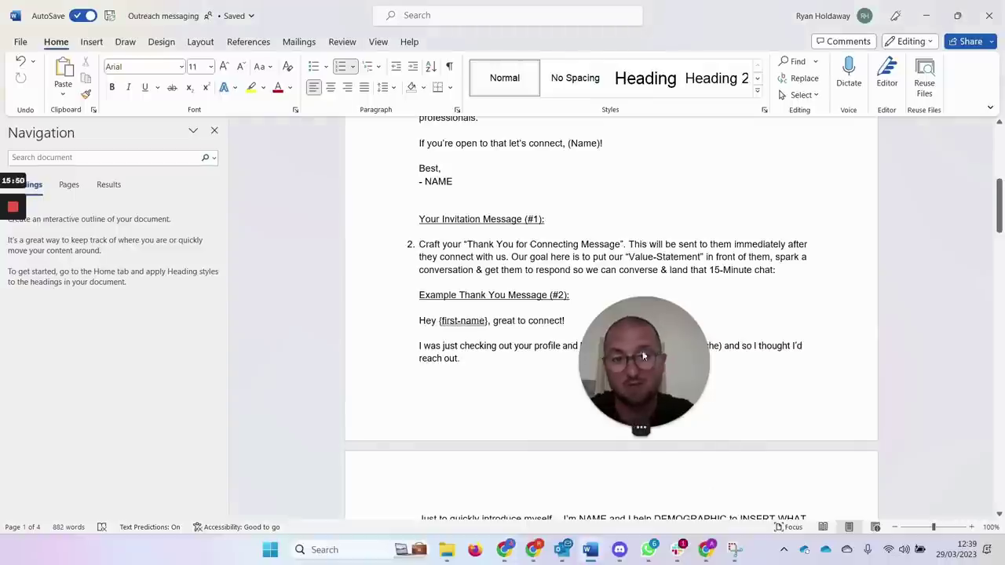
left_click_drag(210, 388, 124, 410)
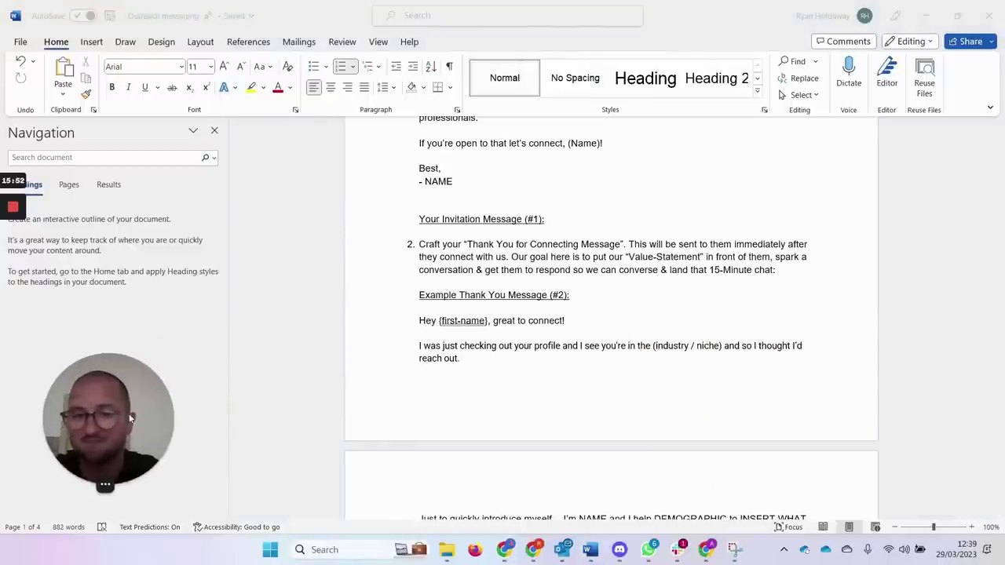
scroll(601, 377, "up", 3)
scroll(601, 376, "up", 5)
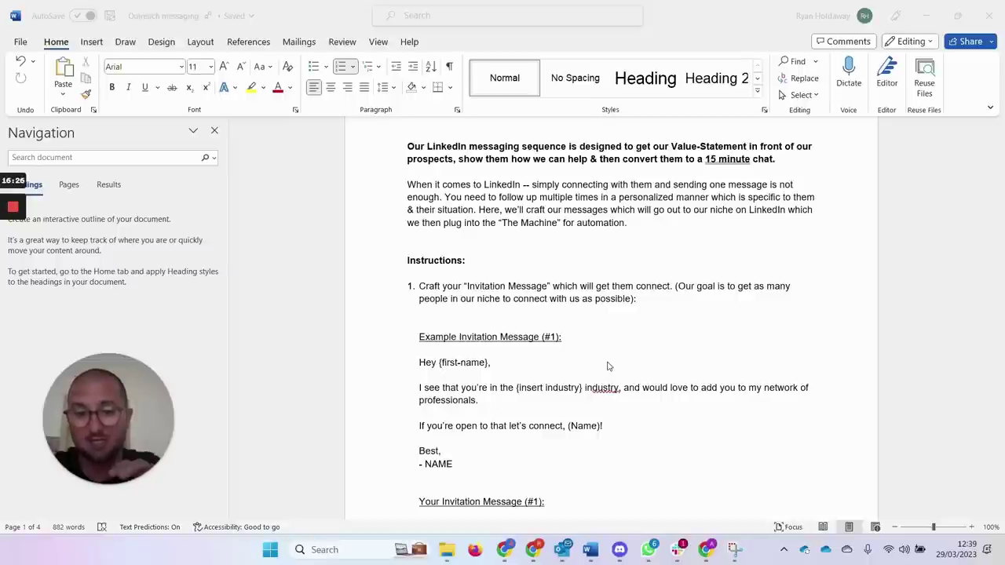
scroll(608, 363, "down", 1)
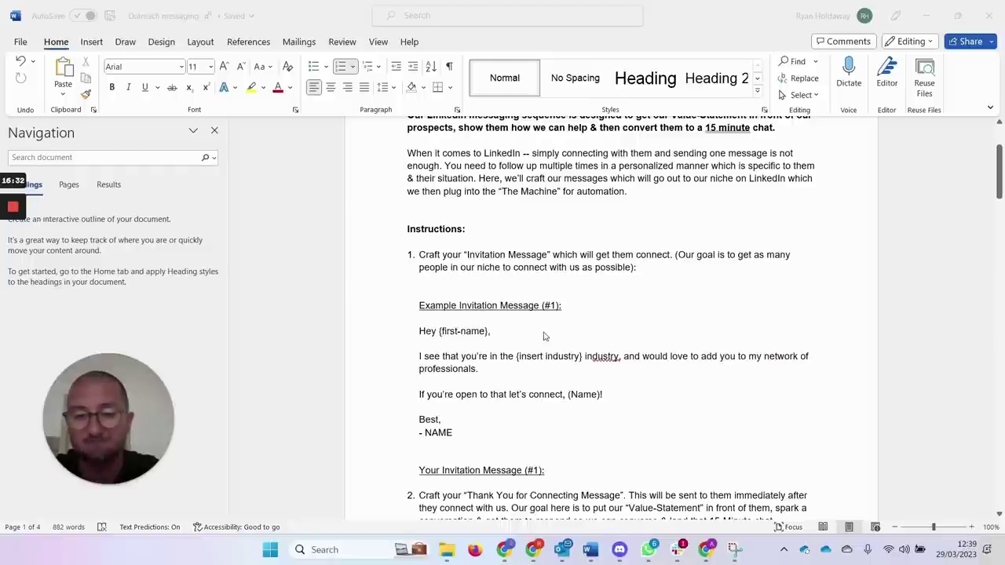
scroll(549, 336, "down", 1)
scroll(542, 308, "down", 1)
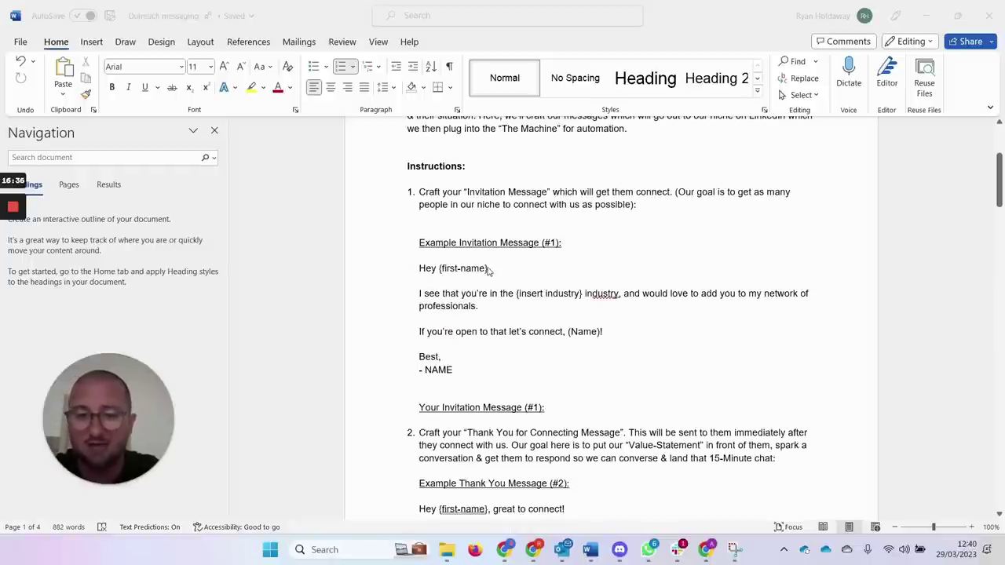
left_click(485, 307)
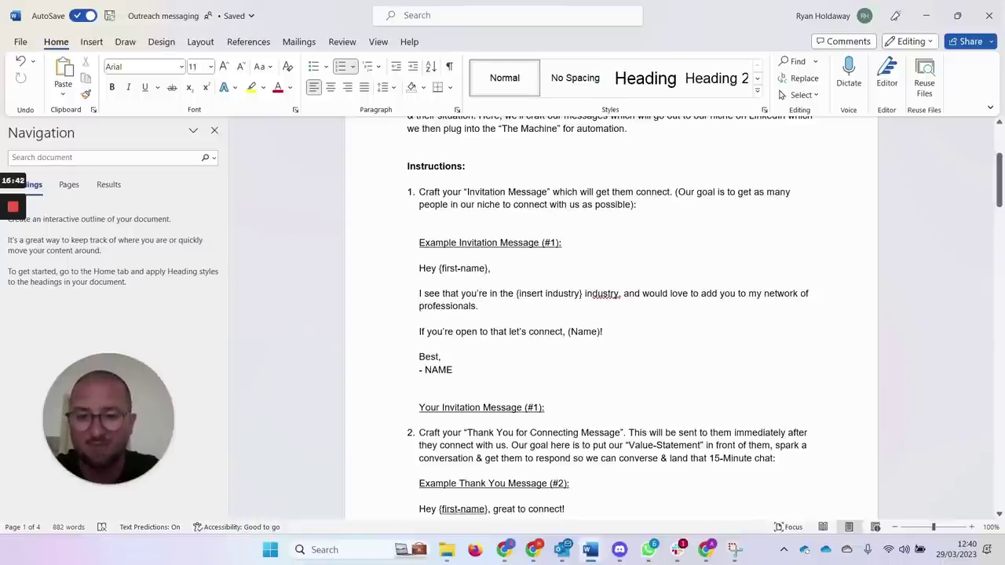
Read through the outreach template's invitation, thank-you and 7-day follow-up message sections
scroll(611, 317, "down", 1)
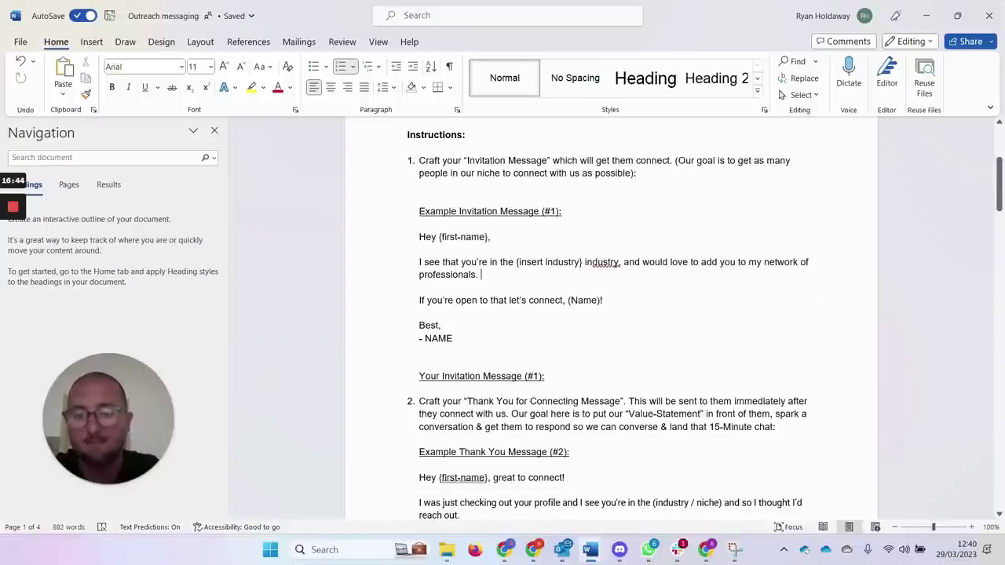
scroll(611, 317, "down", 2)
scroll(611, 317, "down", 1)
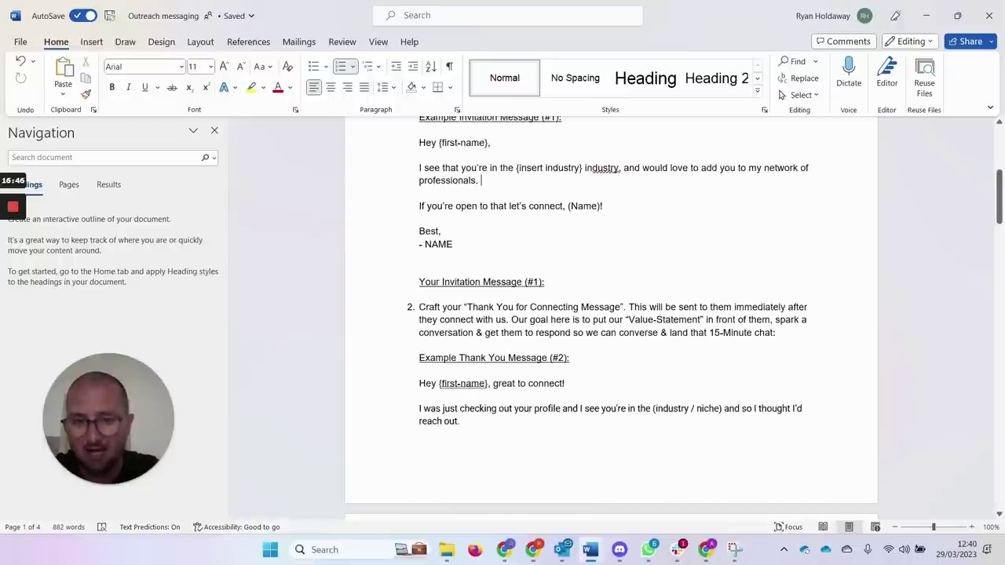
scroll(611, 318, "down", 1)
left_click(481, 148)
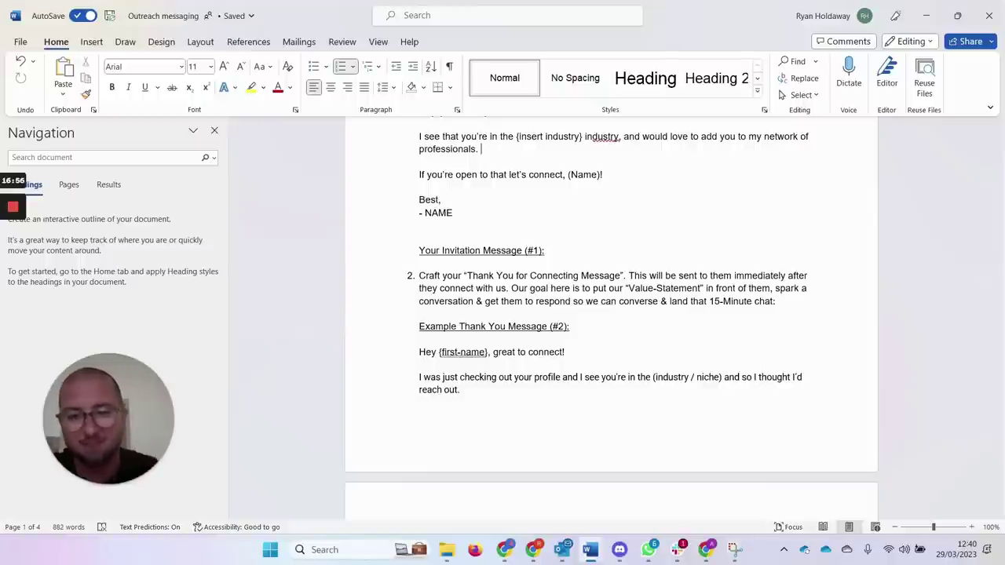
scroll(611, 315, "down", 3)
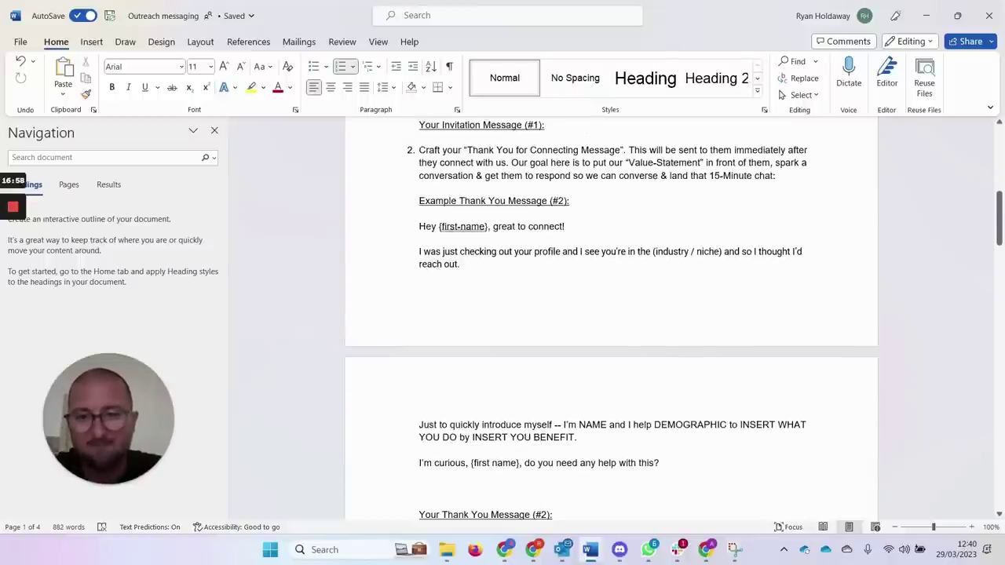
scroll(611, 314, "down", 1)
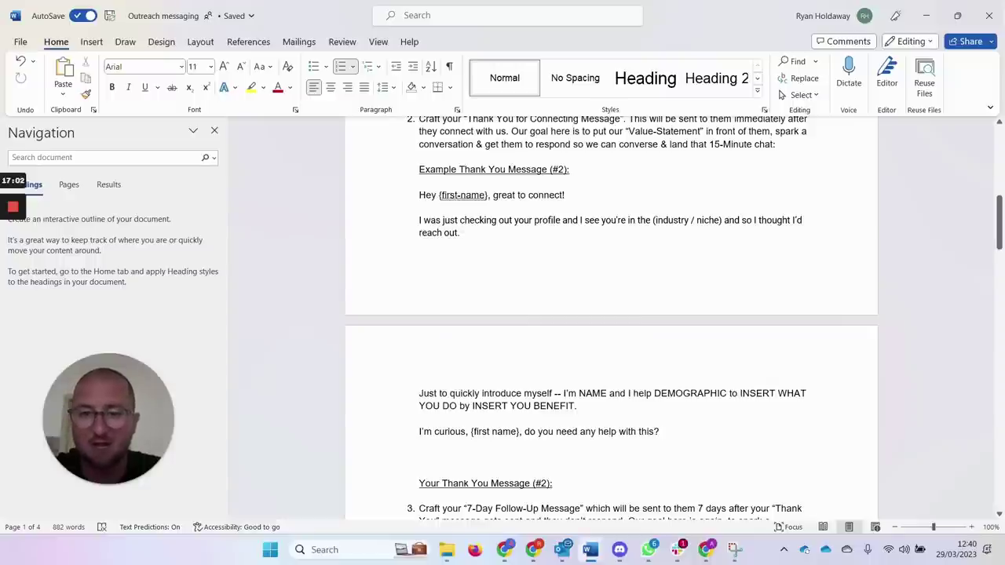
scroll(611, 314, "down", 1)
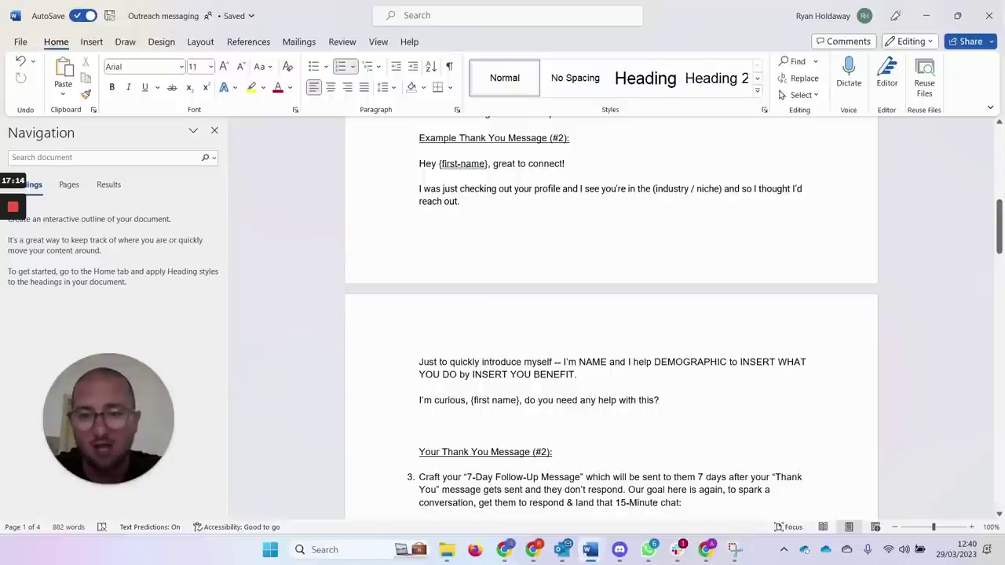
scroll(502, 238, "down", 1)
scroll(503, 237, "down", 1)
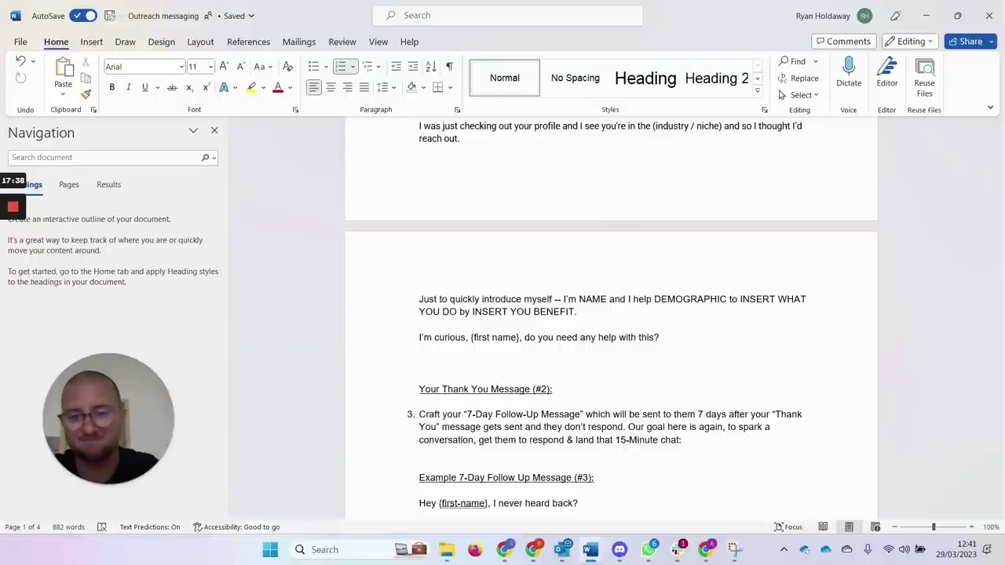
scroll(612, 314, "down", 3)
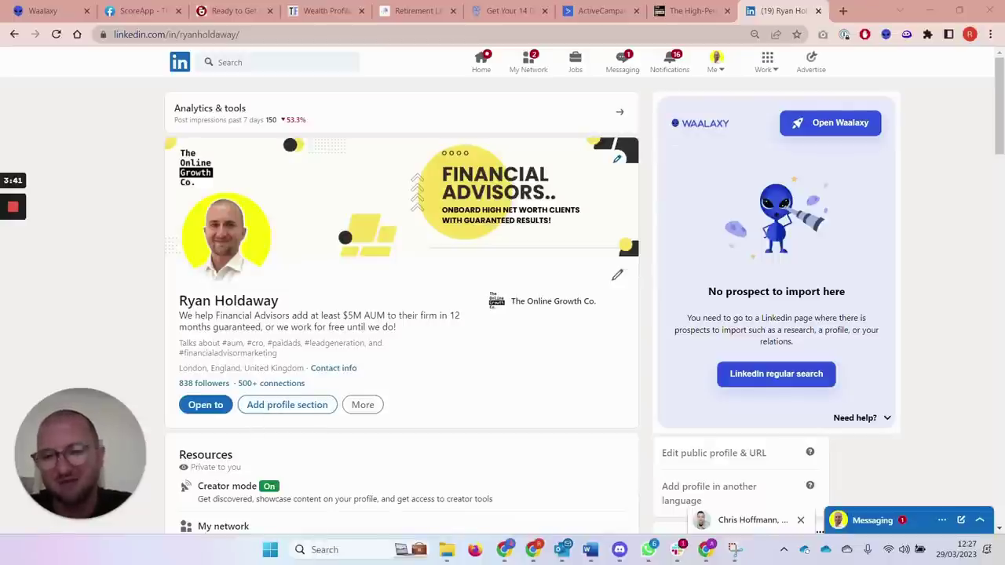
Look over the LinkedIn profile from the headline through resources and recent activity to the About section
scroll(307, 366, "down", 2)
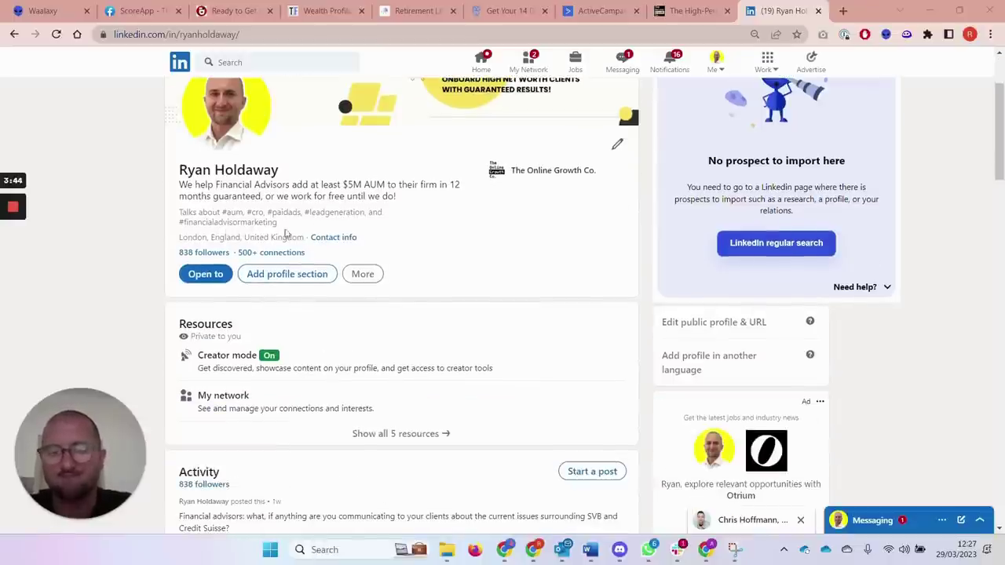
scroll(333, 303, "down", 4)
scroll(369, 272, "down", 1)
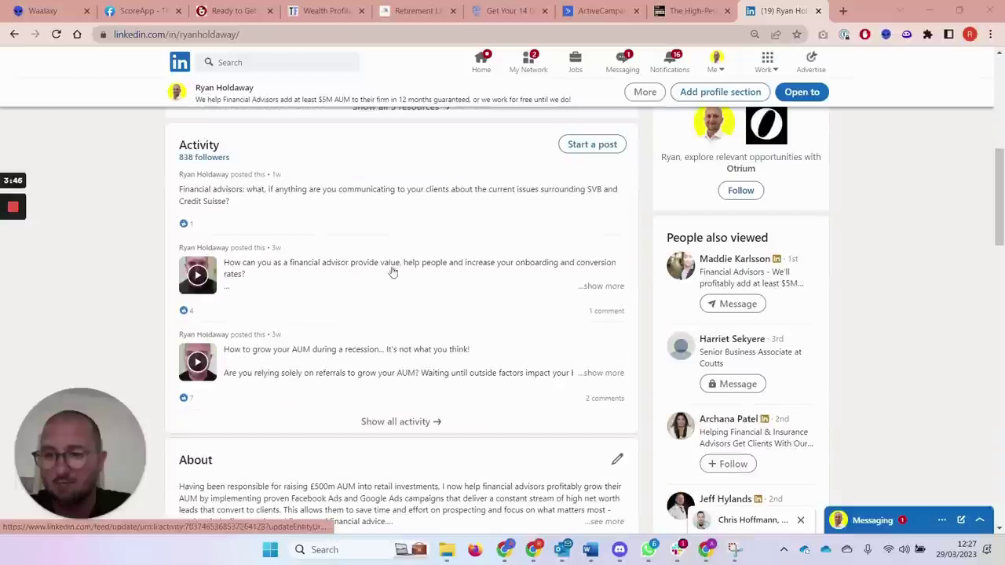
scroll(377, 267, "down", 1)
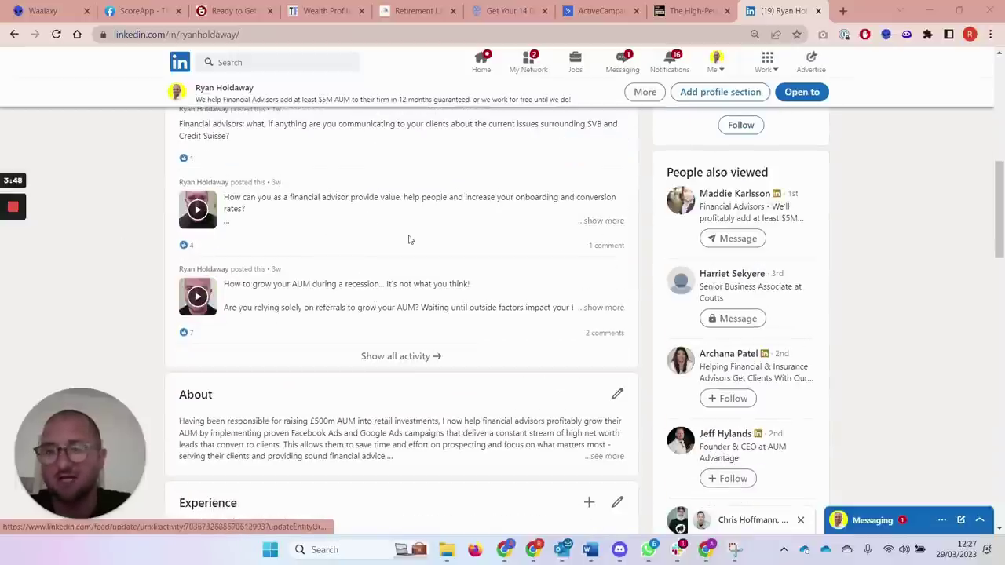
scroll(340, 325, "down", 2)
scroll(345, 330, "down", 1)
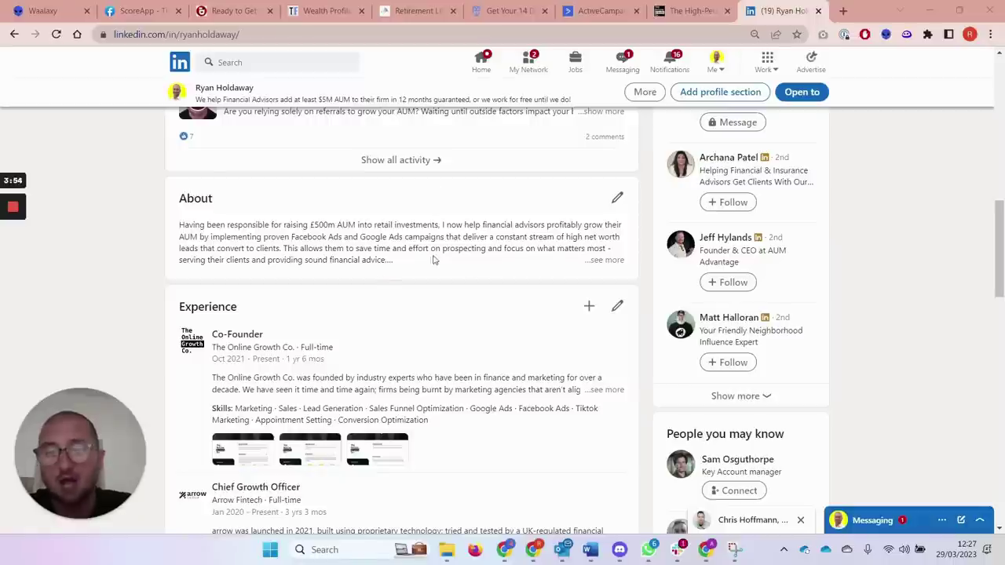
Expand the profile's About text and highlight its closing call-to-action paragraph, then clear the selection
left_click(611, 262)
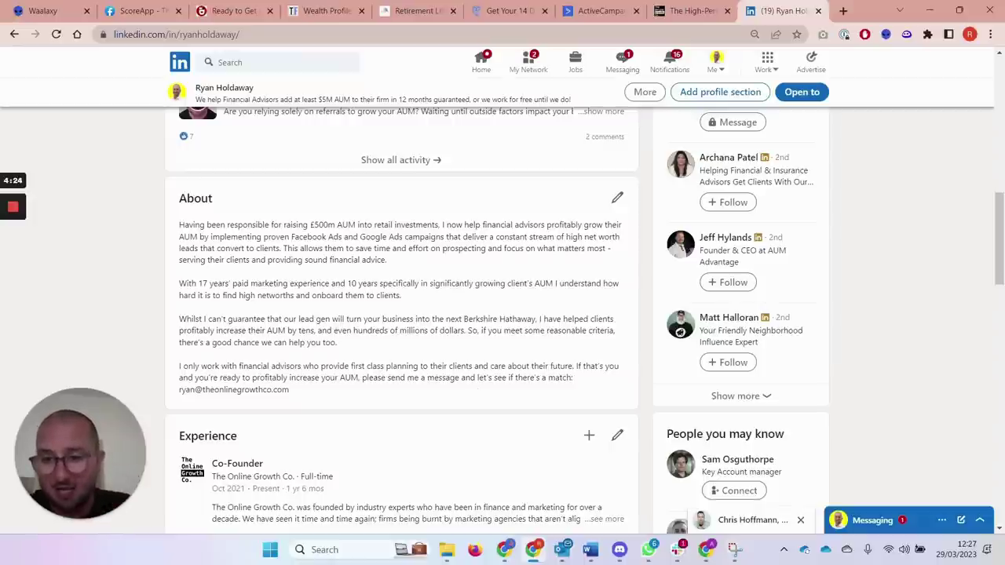
left_click_drag(294, 392, 175, 367)
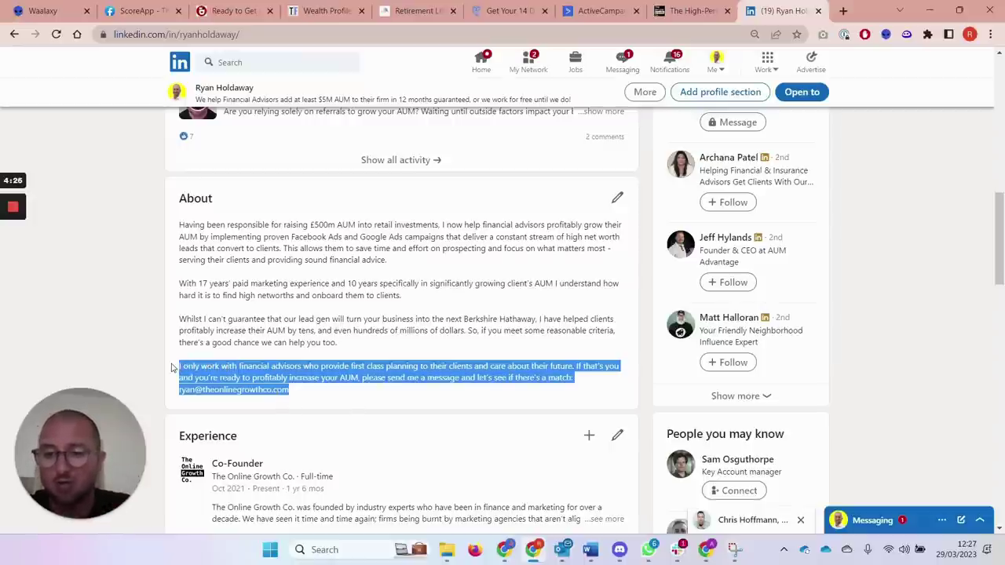
left_click(319, 390)
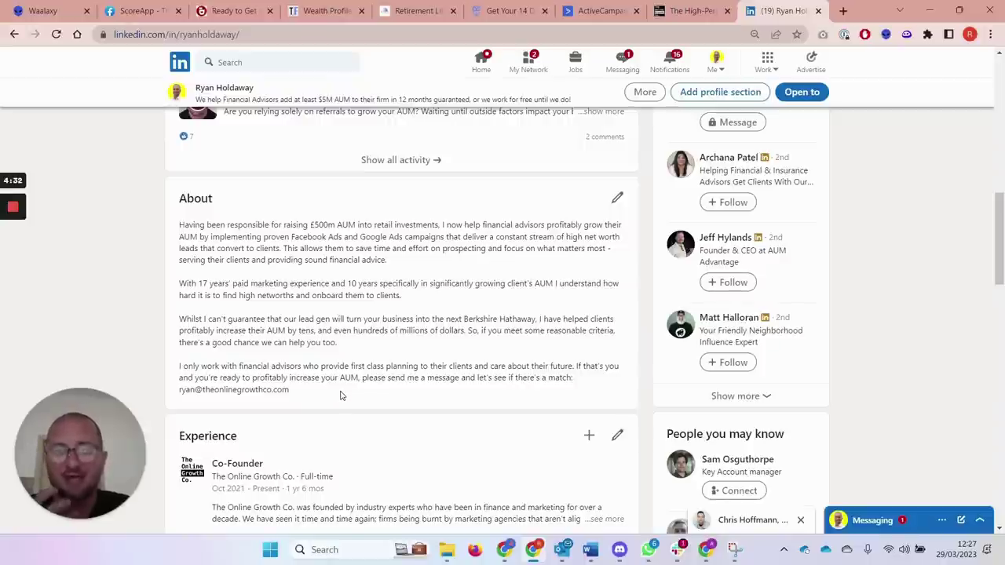
Review the profile's work experience entries and return to the banner and headline
scroll(395, 353, "down", 5)
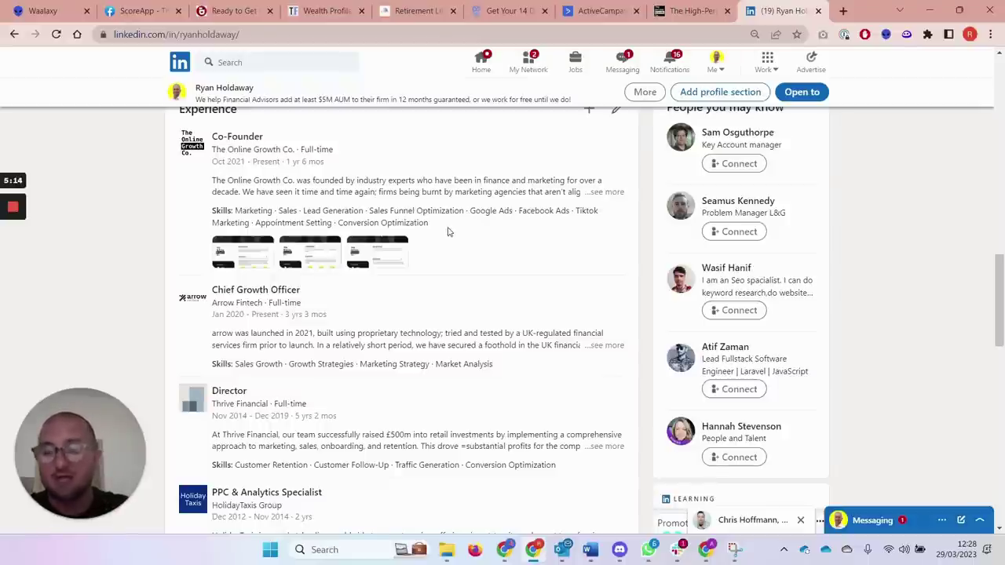
scroll(454, 265, "down", 2)
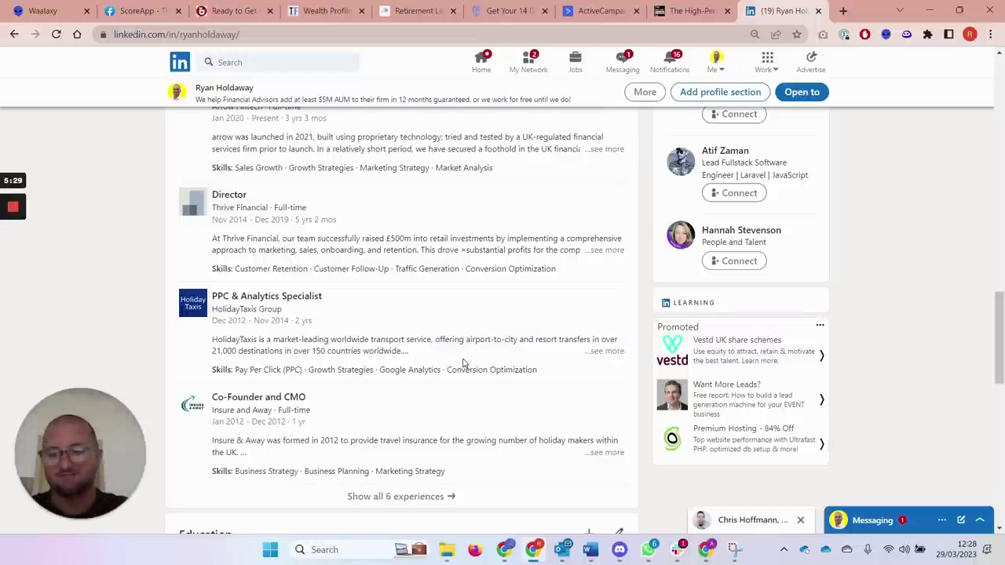
scroll(473, 351, "up", 10)
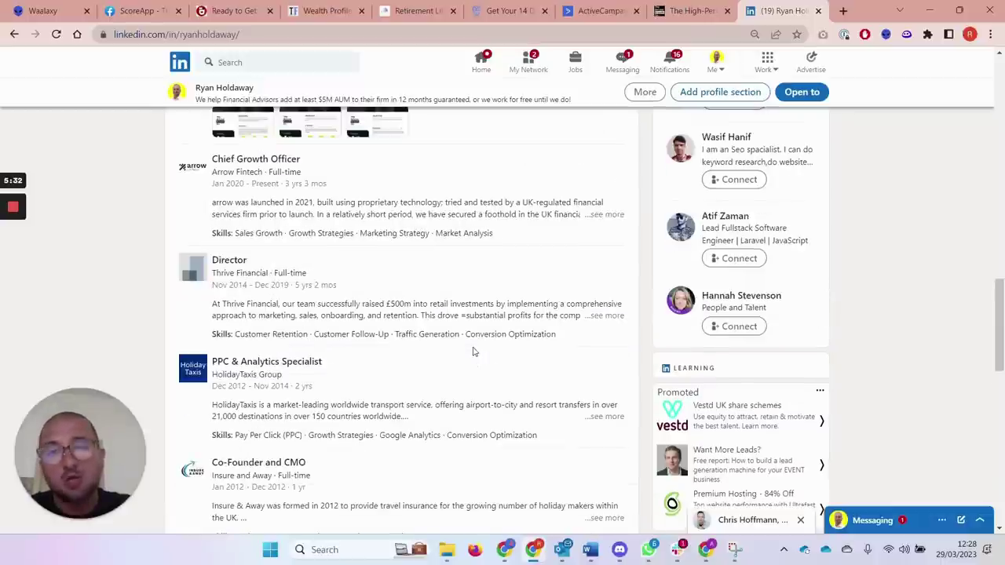
scroll(474, 351, "up", 3)
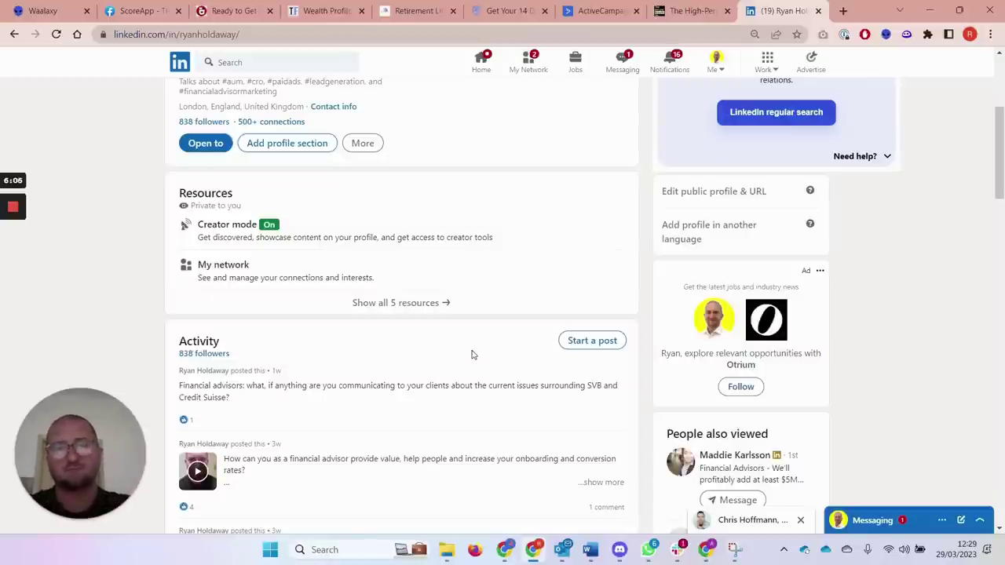
scroll(471, 330, "up", 3)
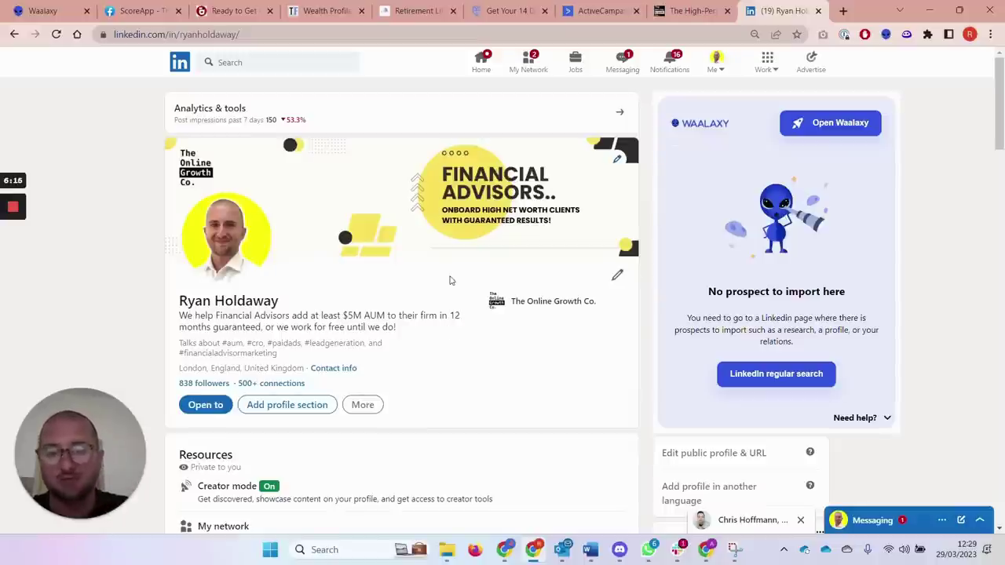
Switch to Sales Navigator and open the full set of lead filters from its home page
key("alt+Tab")
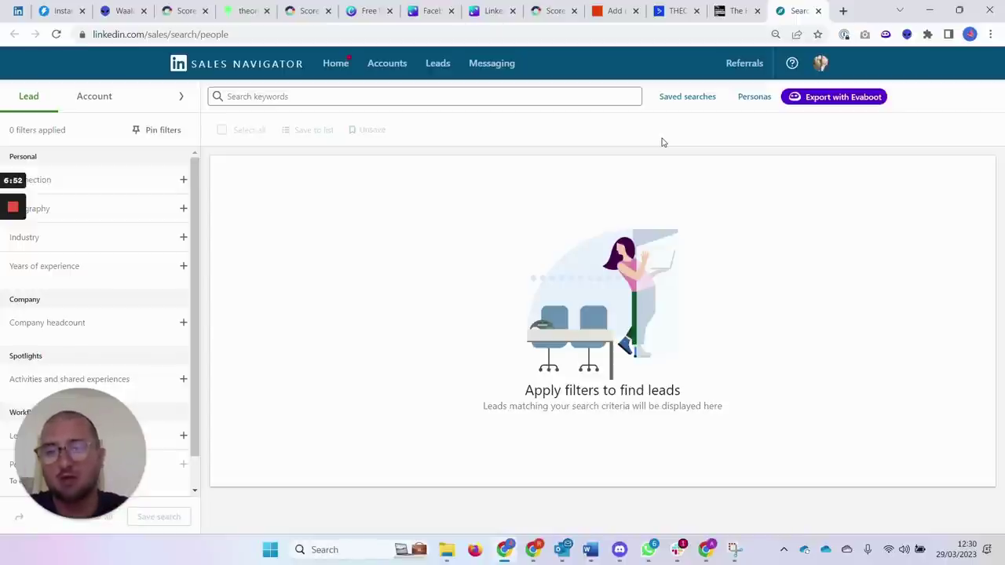
mouse_move(88, 418)
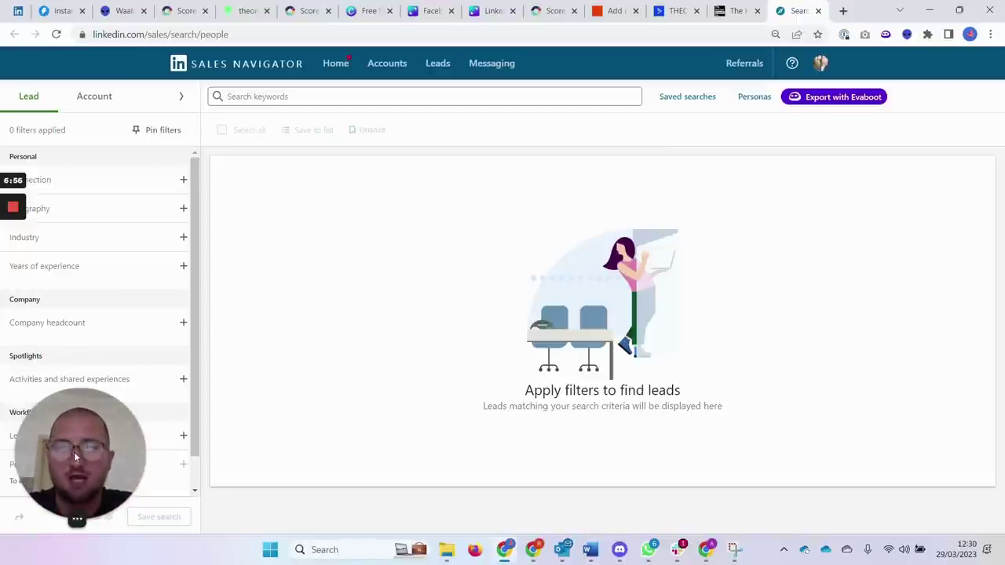
left_click_drag(74, 452, 976, 253)
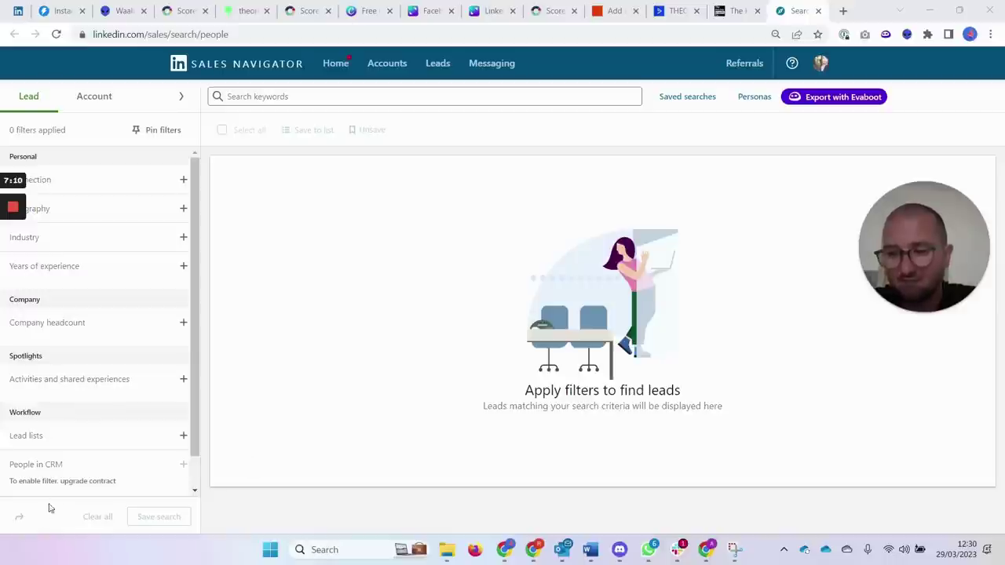
scroll(130, 447, "down", 1)
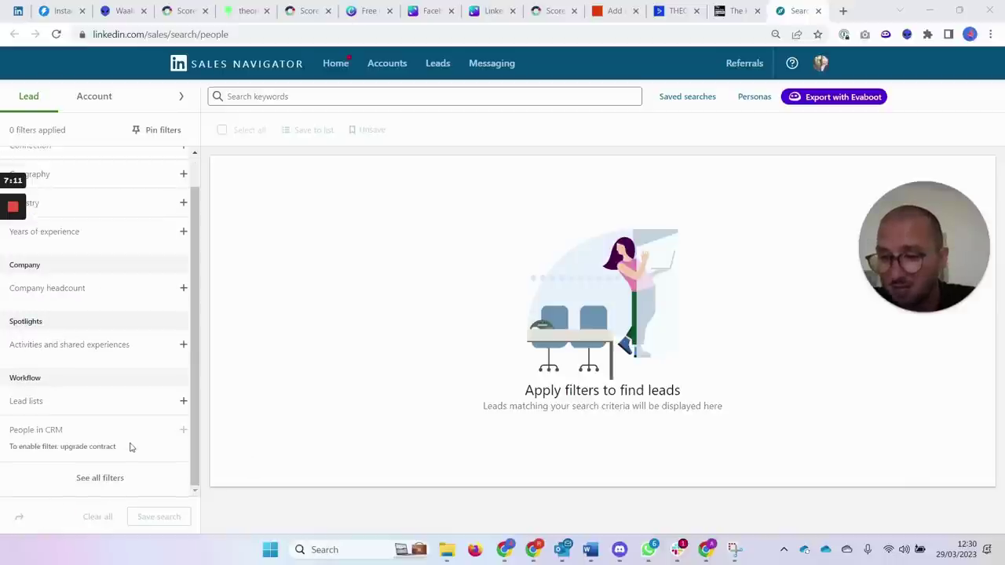
left_click(102, 478)
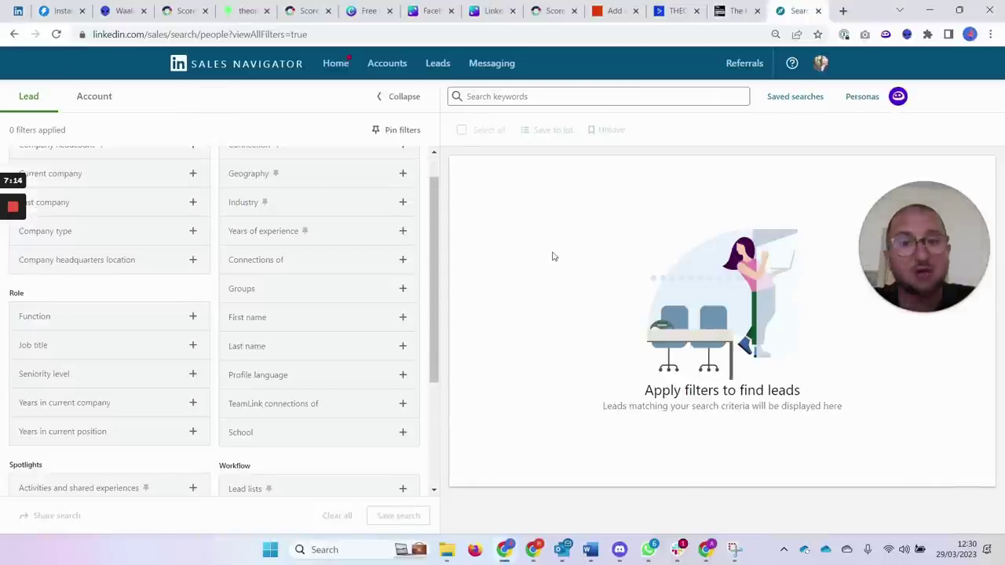
left_click(336, 66)
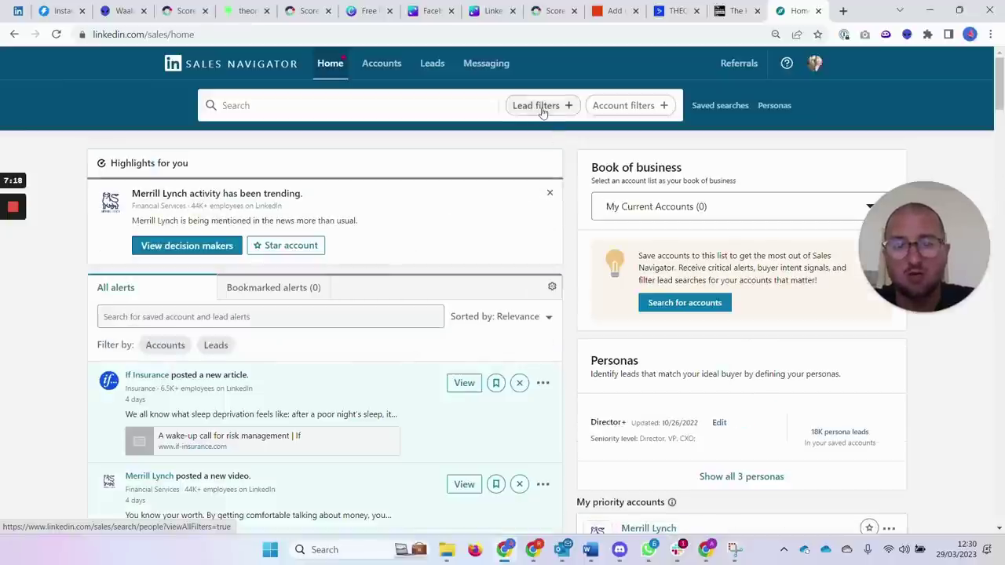
left_click(541, 109)
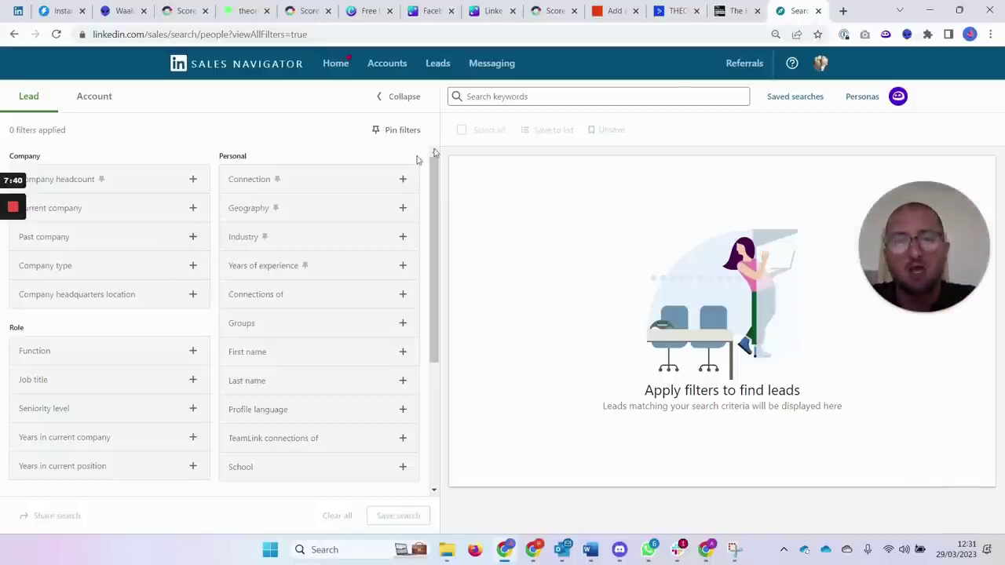
Run a keyword lead search for "financial advisor" without any filters
left_click(745, 96)
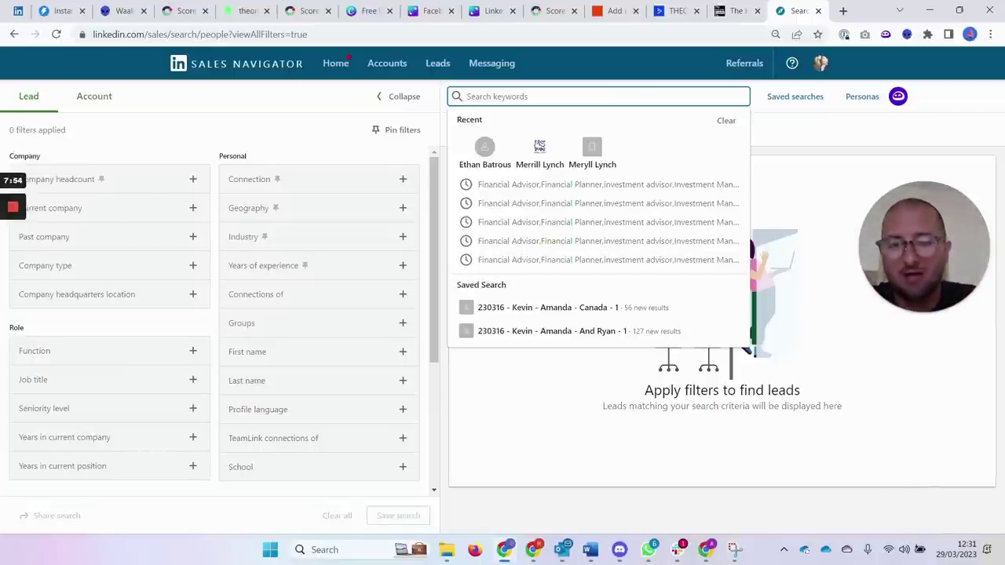
type("financia")
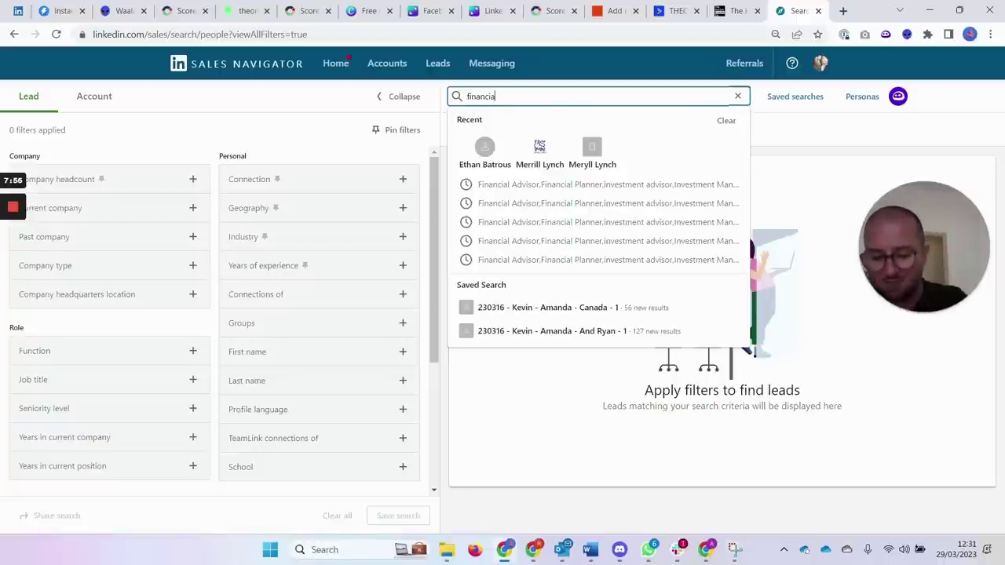
type("l advisor")
key("Return")
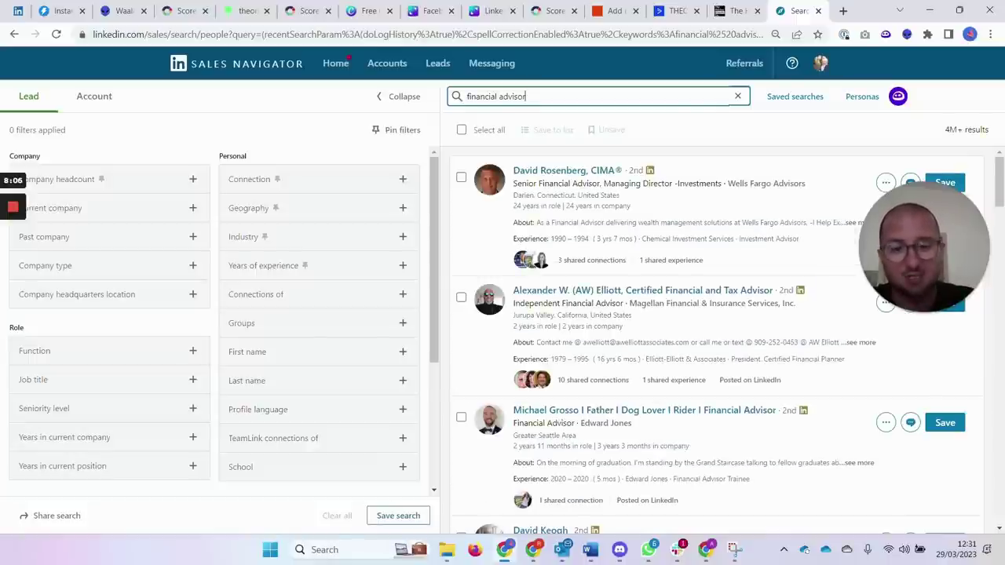
Check the relevance of the leads on results pages 1 and 7, preview the first lead's company on page 7, and highlight the search keywords
scroll(581, 286, "down", 15)
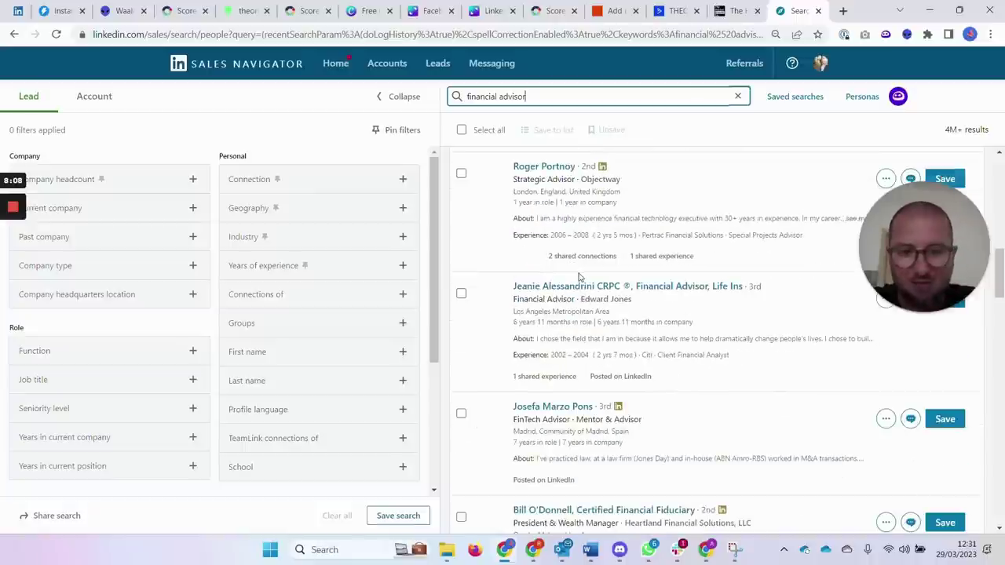
scroll(582, 285, "down", 15)
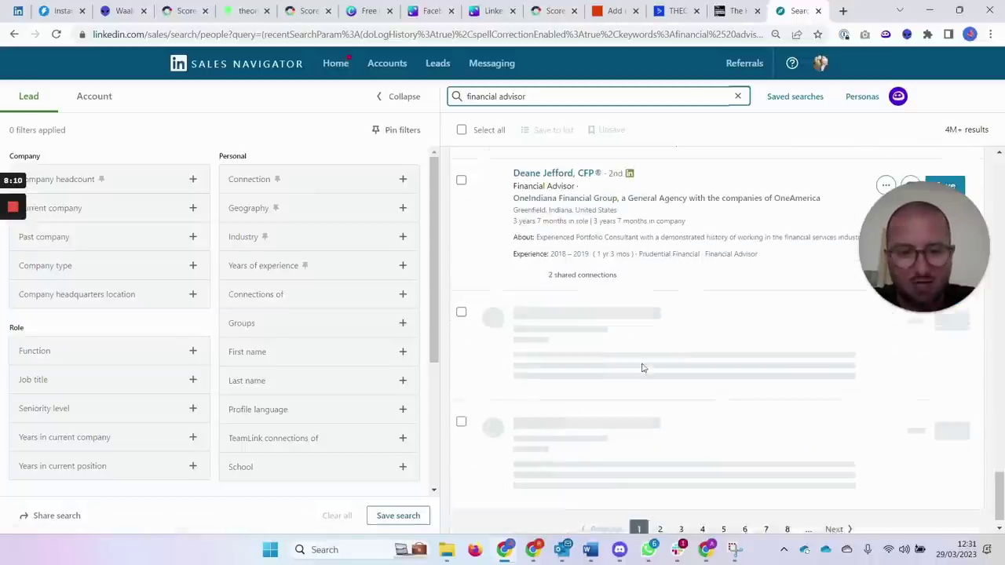
left_click(766, 506)
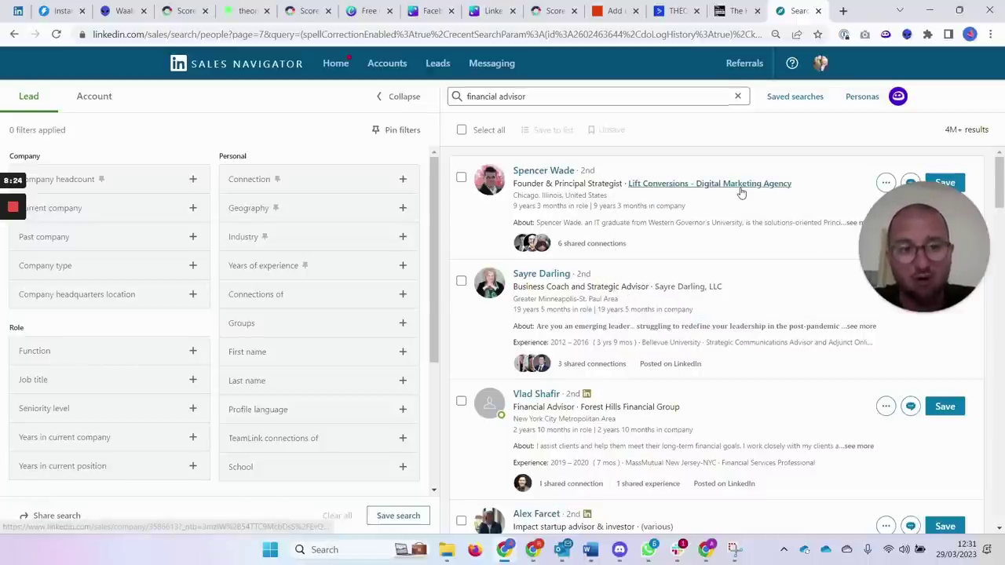
mouse_move(742, 189)
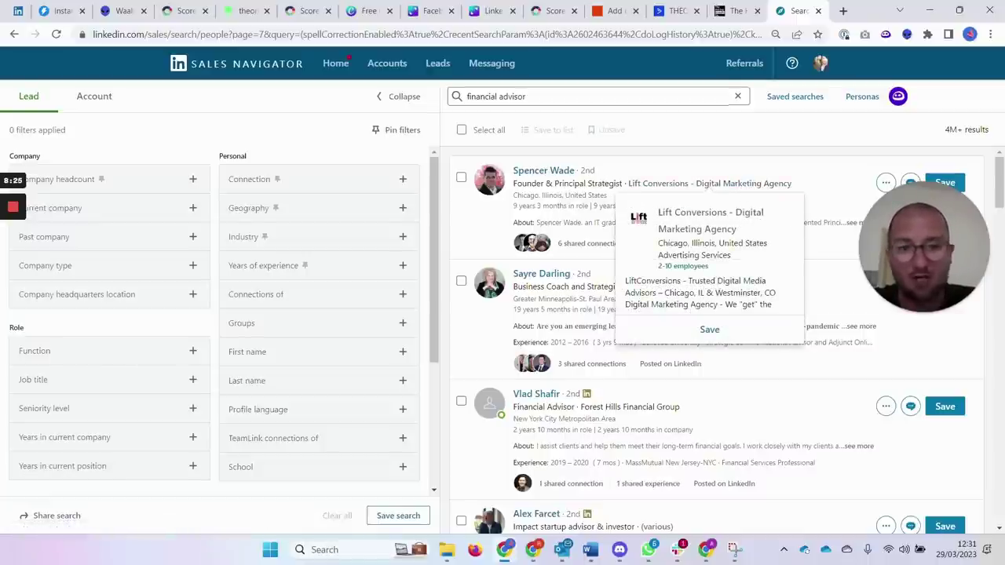
left_click_drag(526, 96, 468, 96)
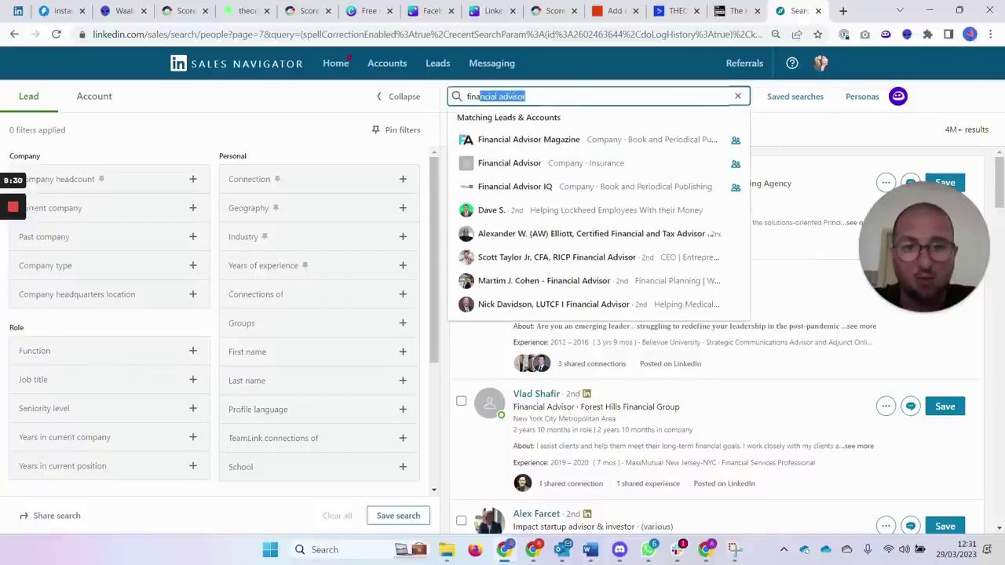
Clear the "financial advisor" keywords from the lead search
left_click(471, 96)
key("ctrl+a")
key("Escape")
key("BackSpace")
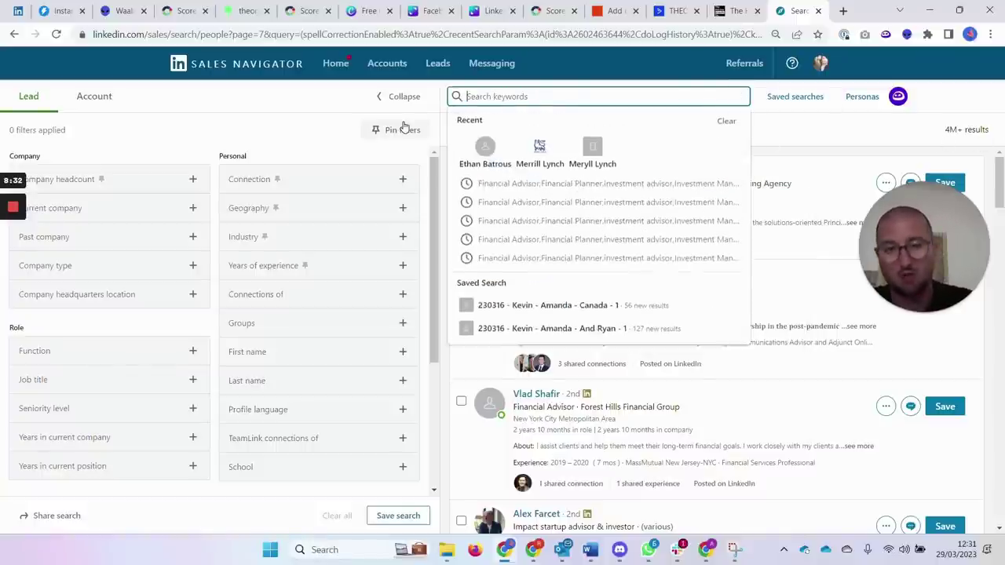
Filter the leads by the current job title "financial advisor", entered as an exact phrase in quotation marks
left_click(92, 386)
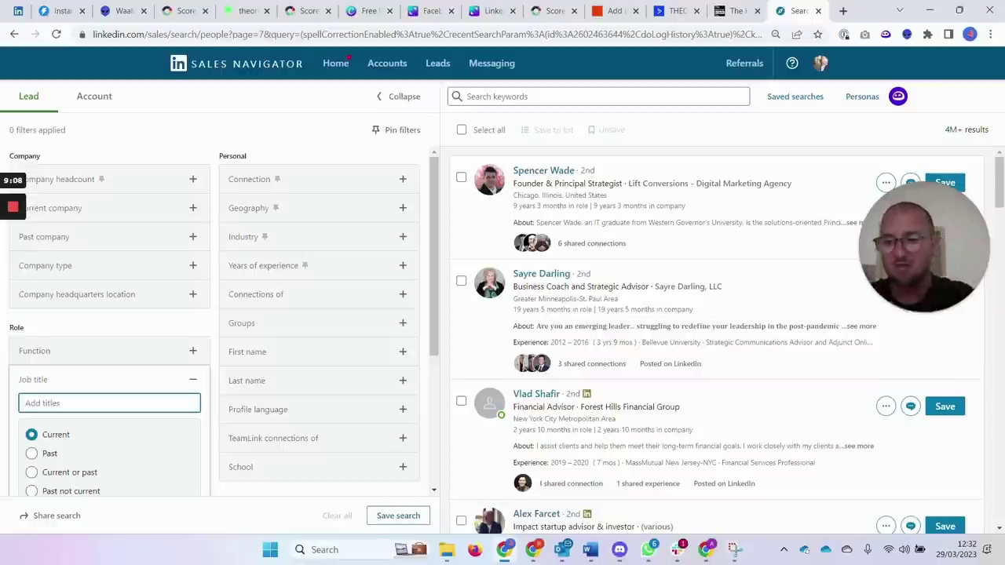
type("\"finan")
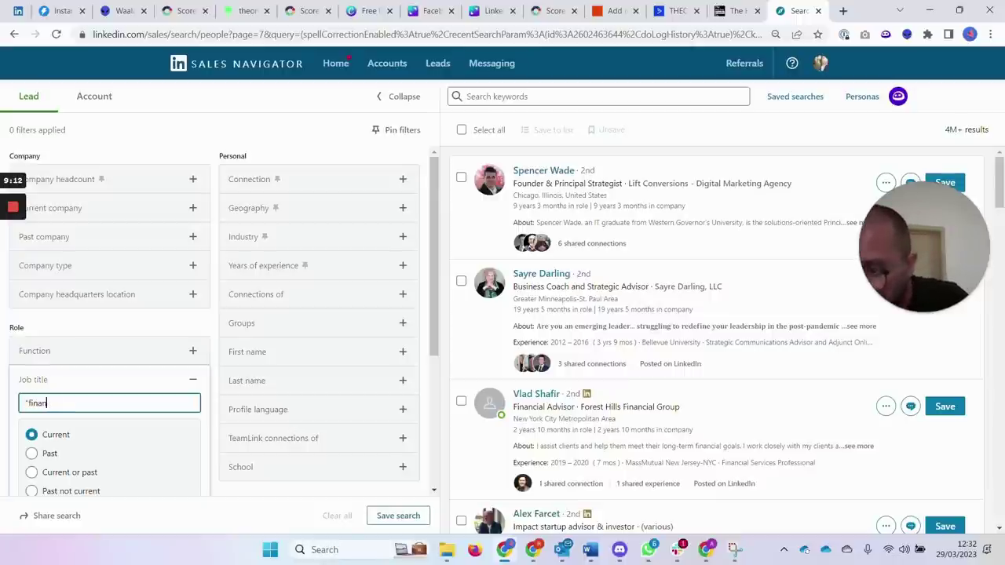
type("cial advisor")
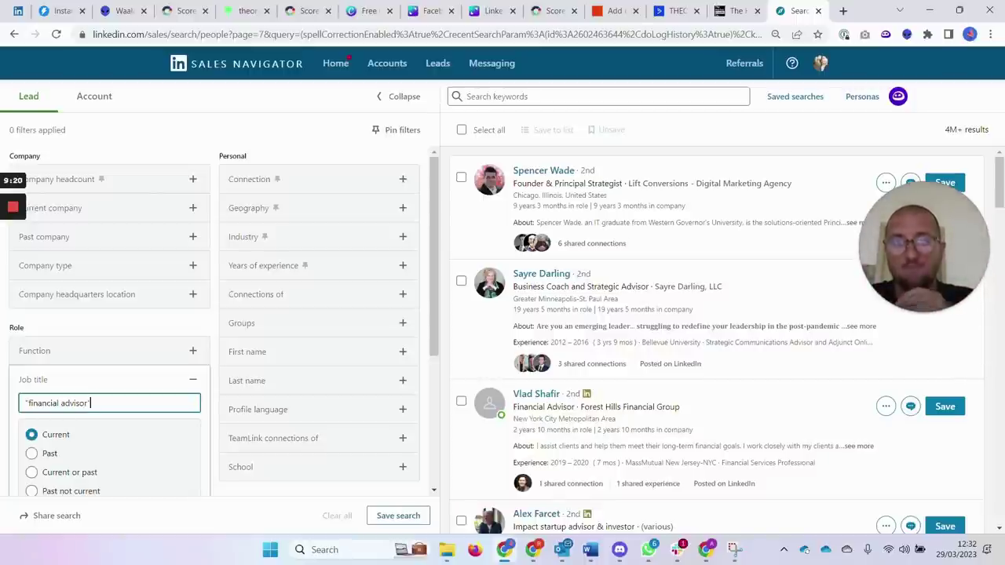
key("Return")
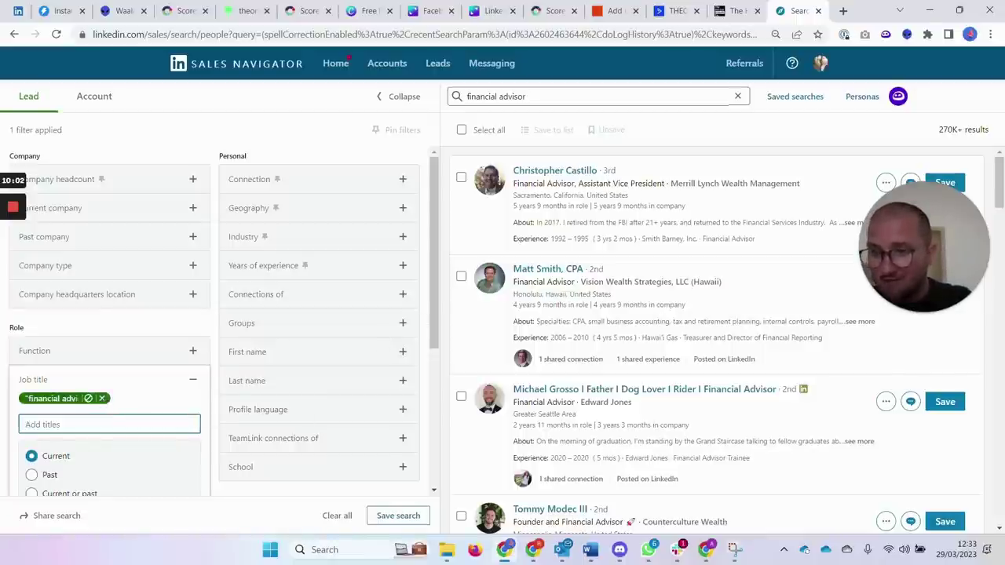
Replace the job title filter with the Boolean expression "financial advisor" NOT junior NOT recruiter NOT vice, and remove that filter again
left_click(103, 399)
type("\"fina")
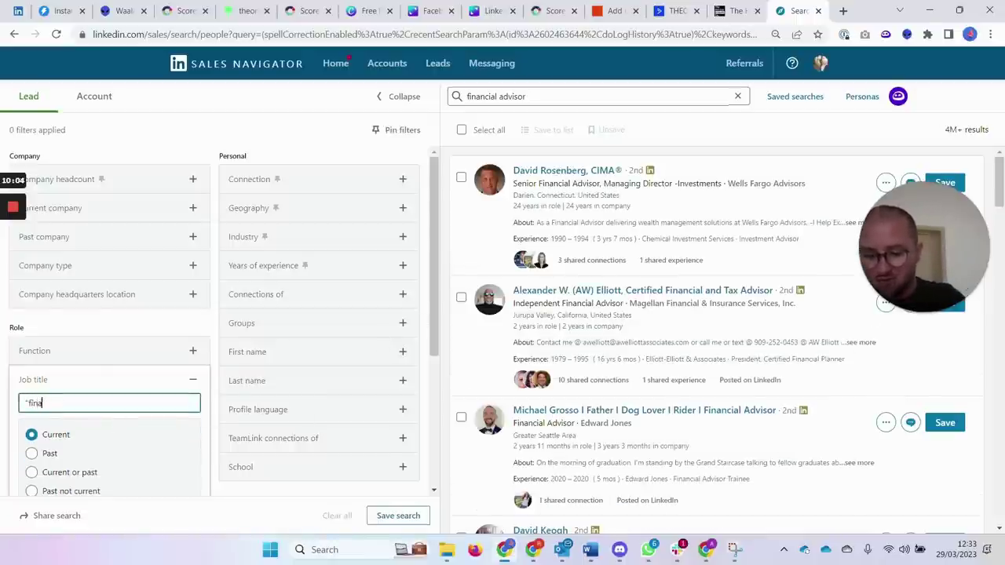
type("ncial advisor\"")
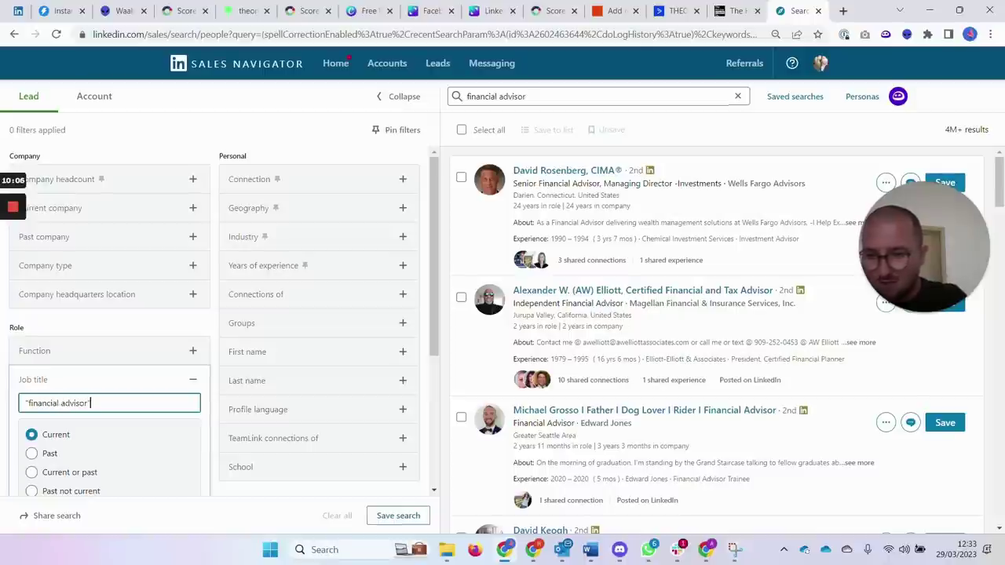
type(" NOT")
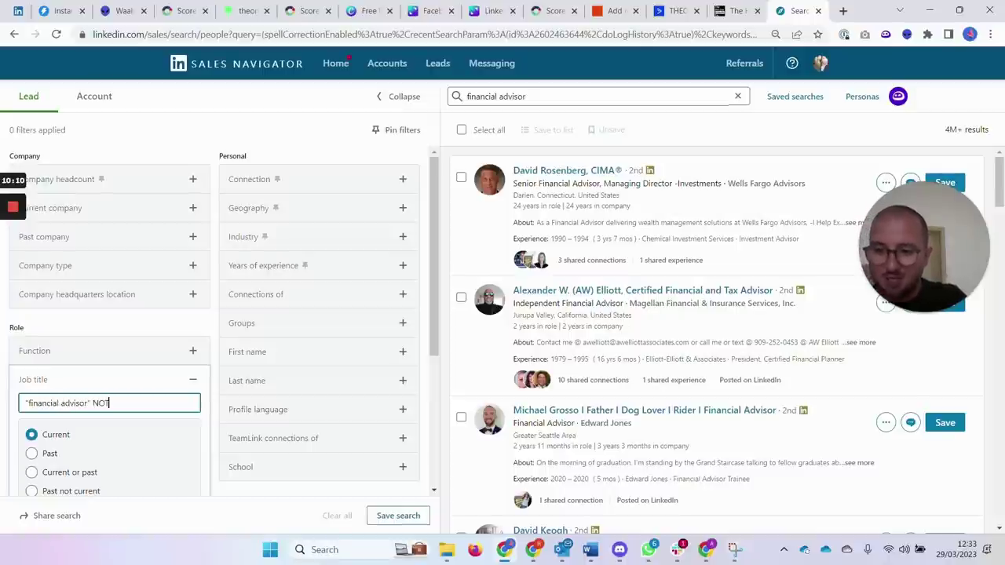
type(" junio")
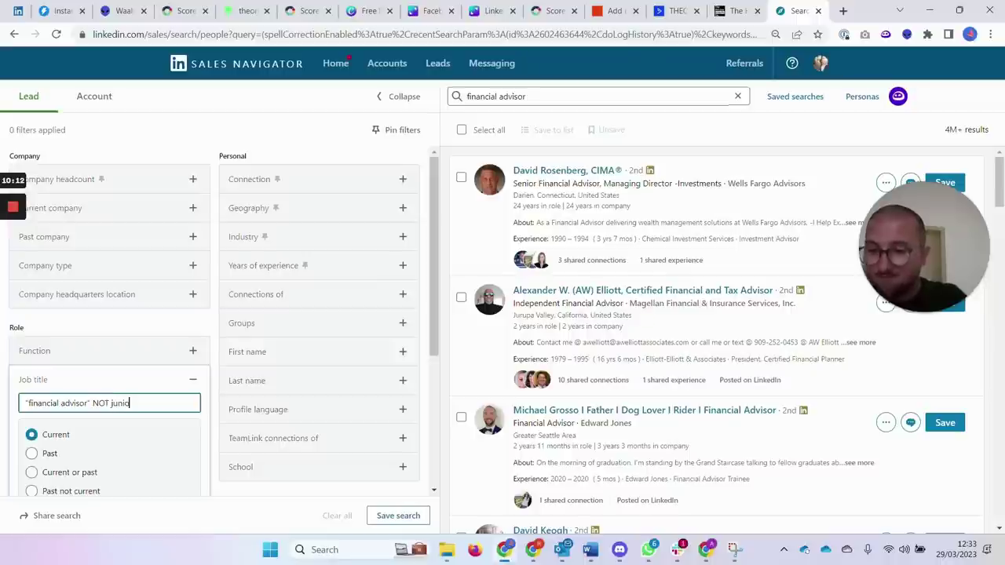
type("r NOT recruiter")
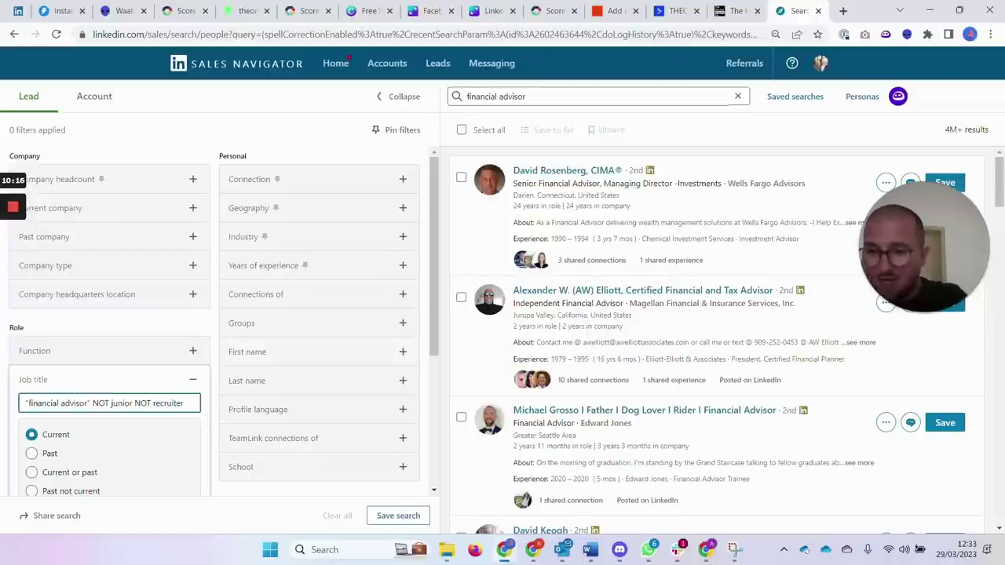
type(" NOT")
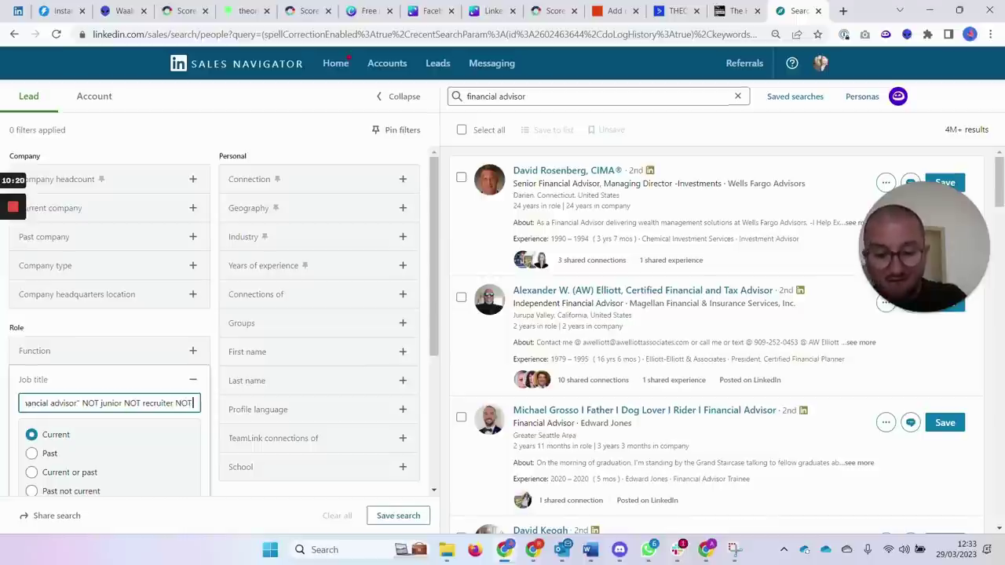
type(" vice")
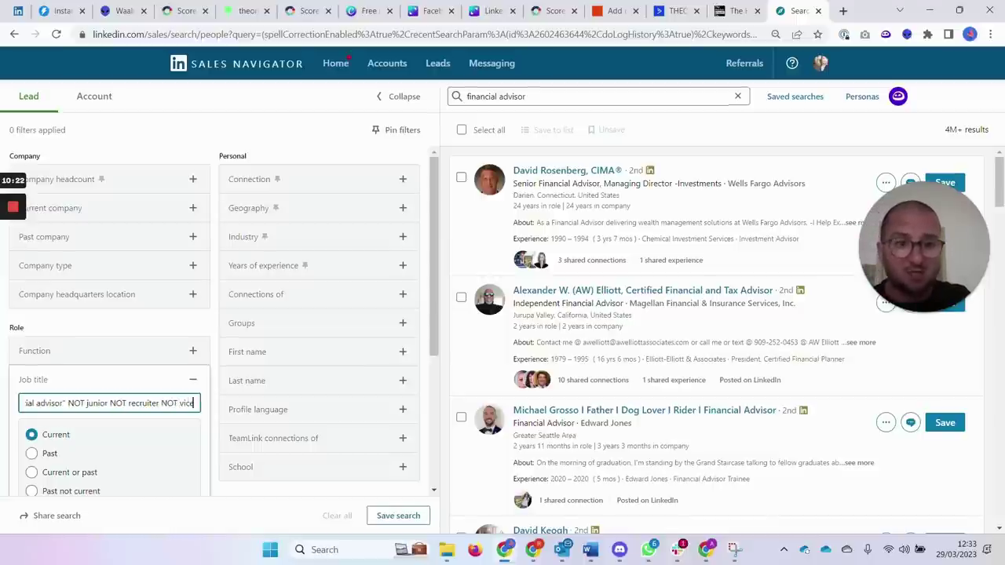
key("Return")
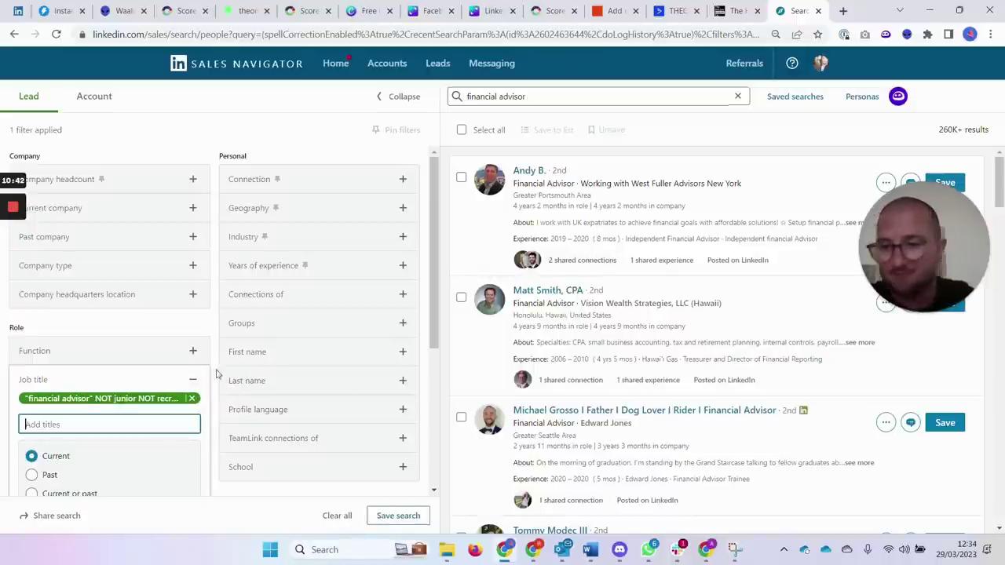
left_click(193, 399)
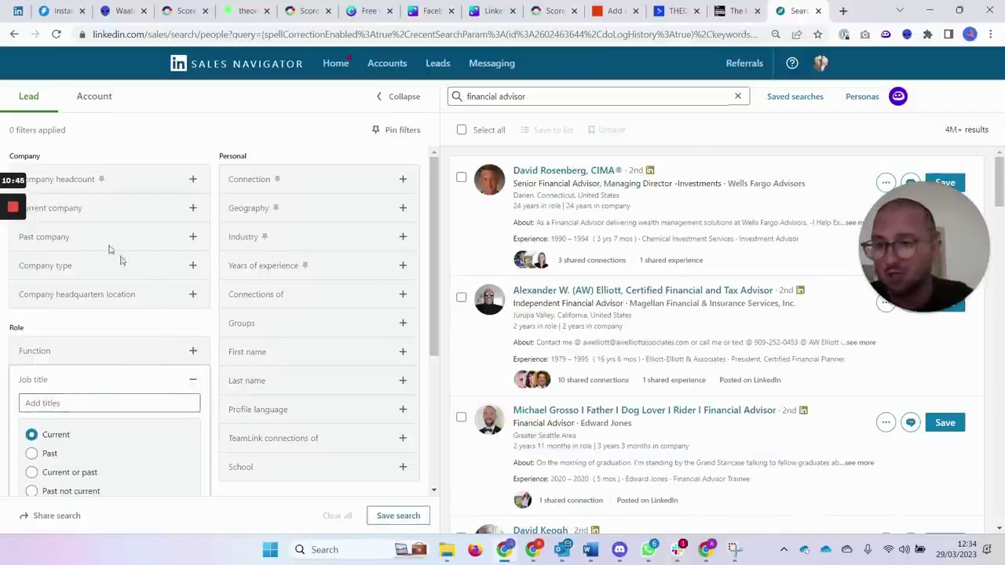
Look over the company headcount options and limit the leads' geography to include the United States
left_click(72, 181)
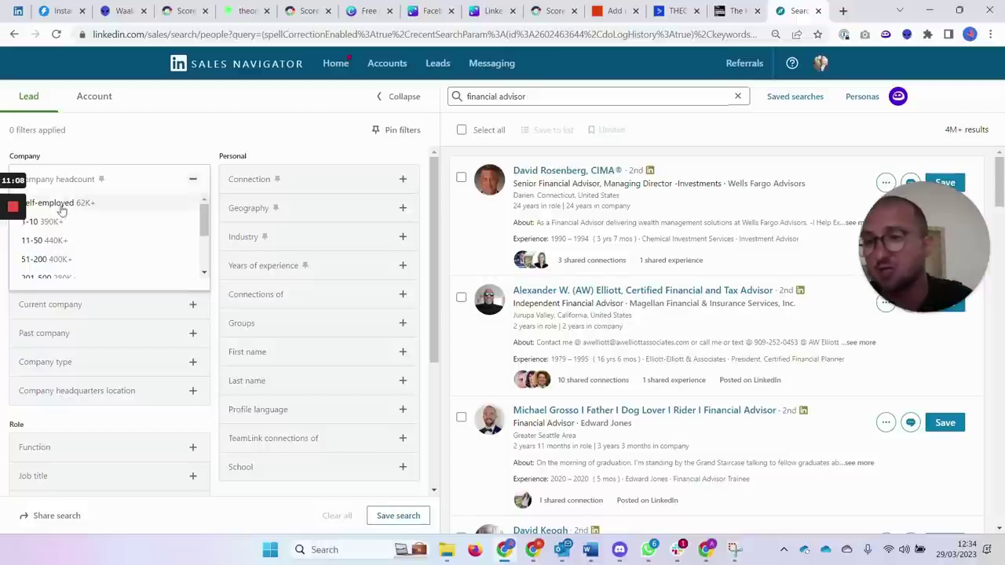
left_click(72, 181)
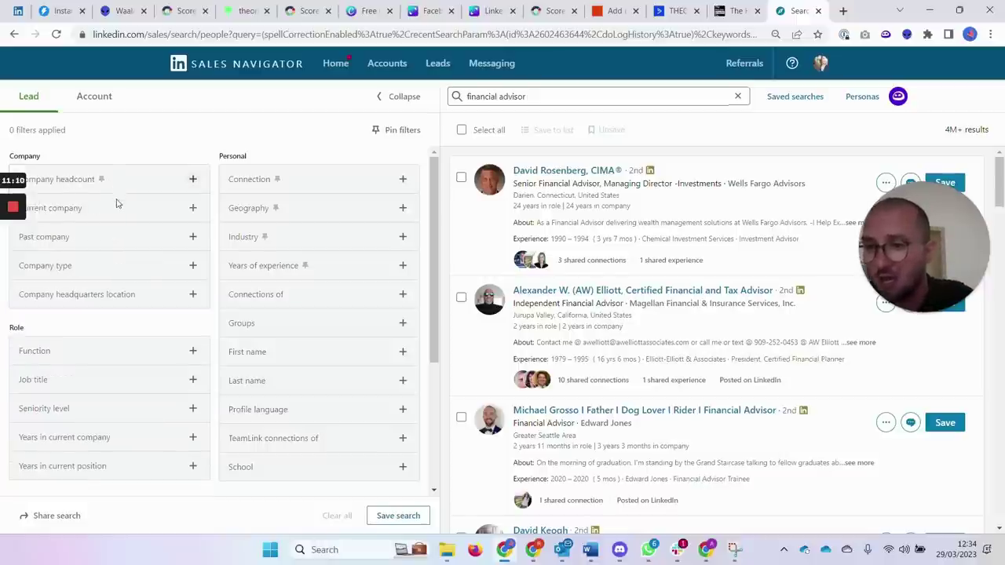
mouse_move(8, 215)
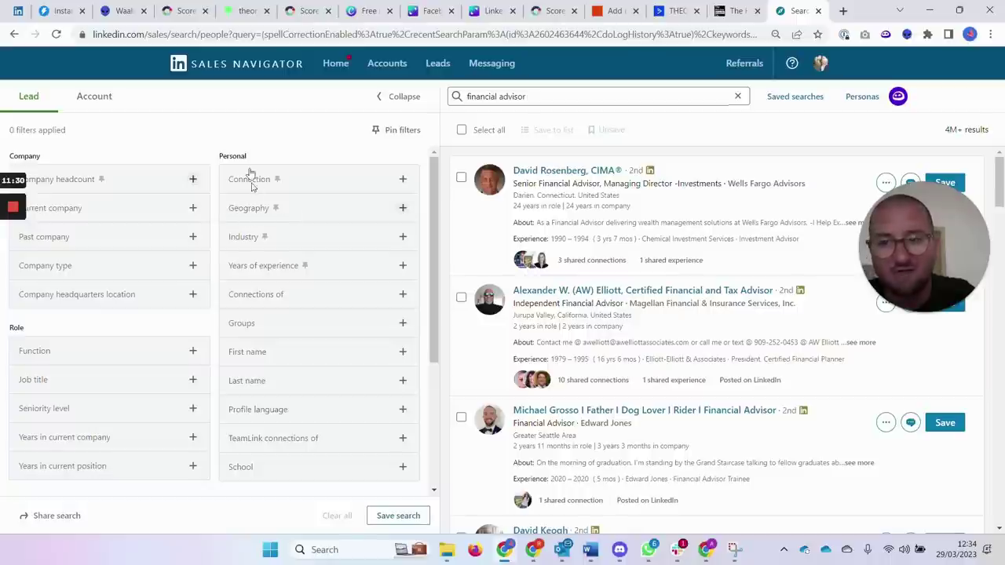
left_click(253, 213)
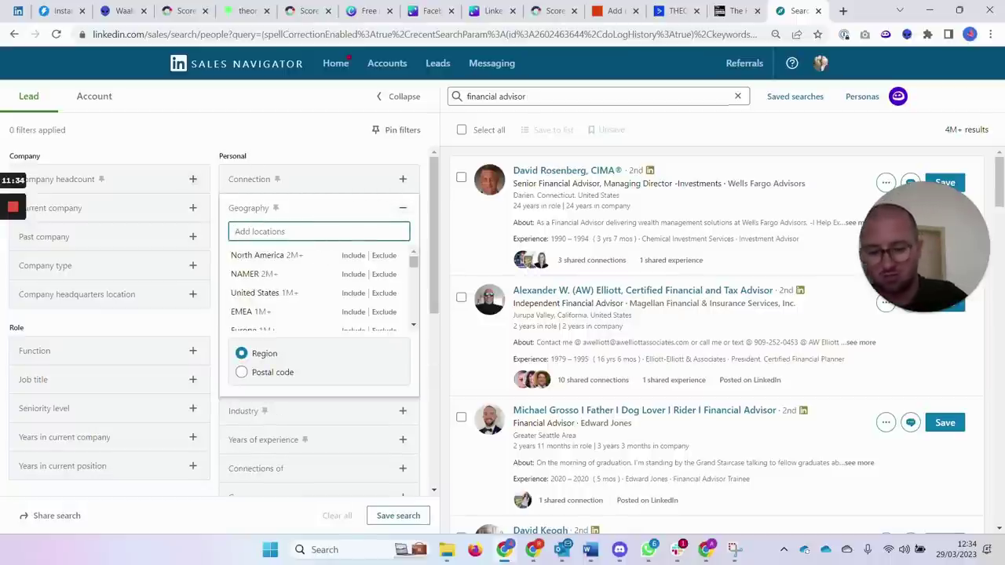
type("united")
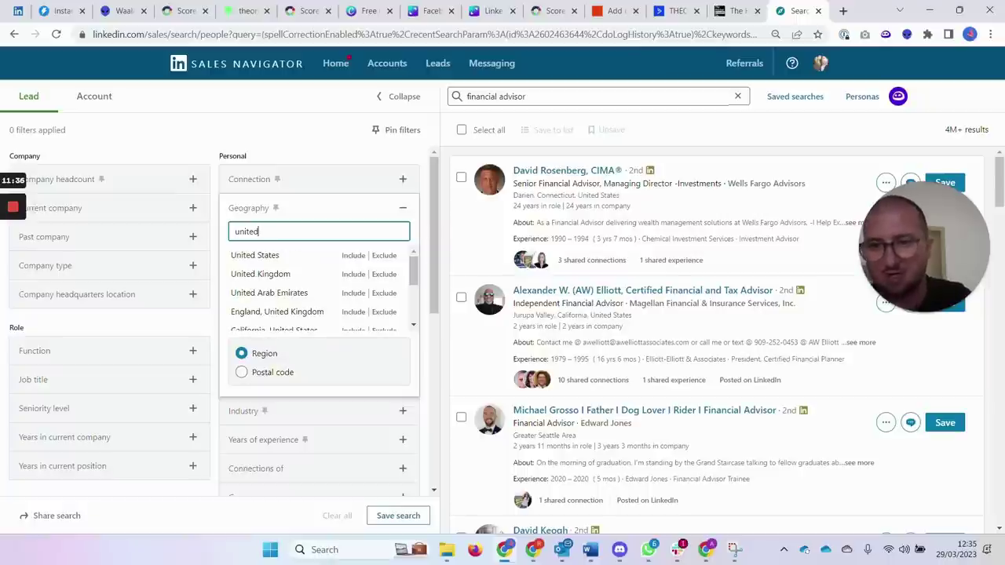
left_click(353, 255)
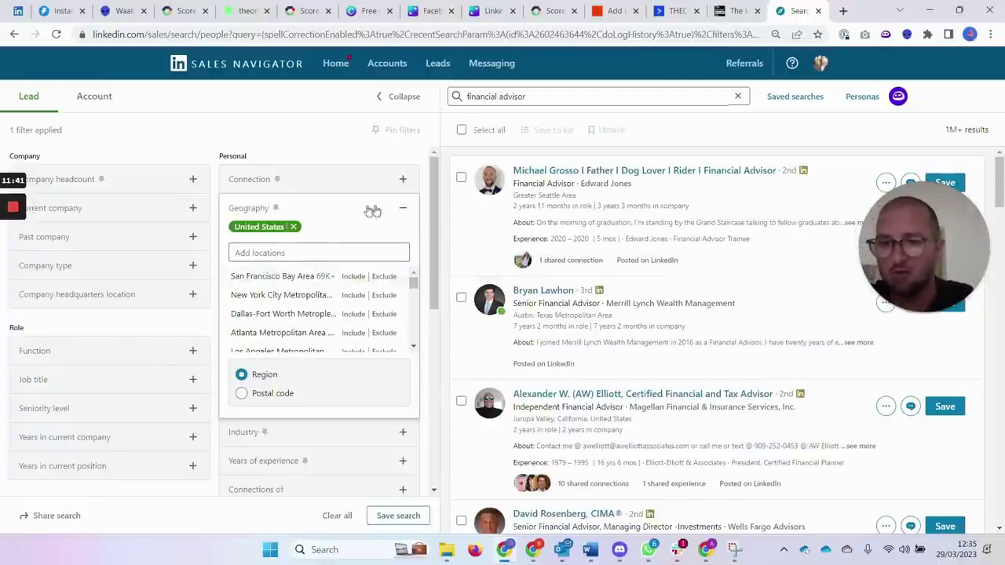
left_click(403, 208)
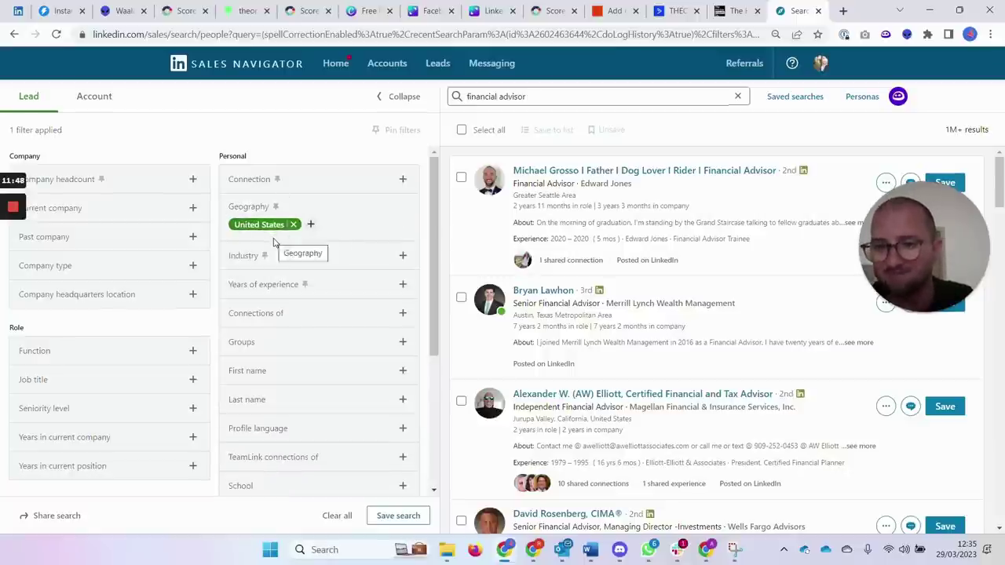
Examine the industry options, the connection degree options and the remaining lead filters without applying any
left_click(402, 256)
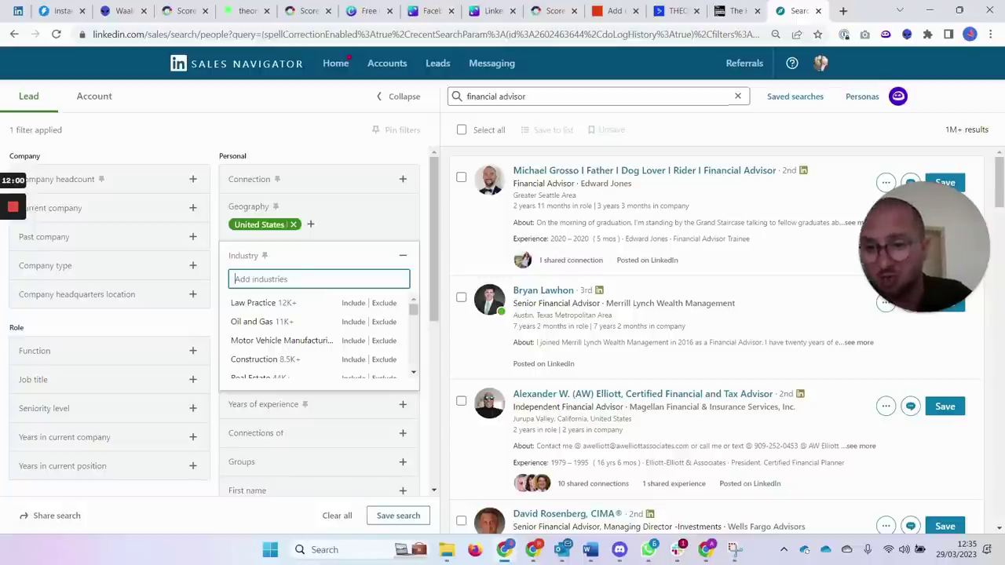
left_click(403, 256)
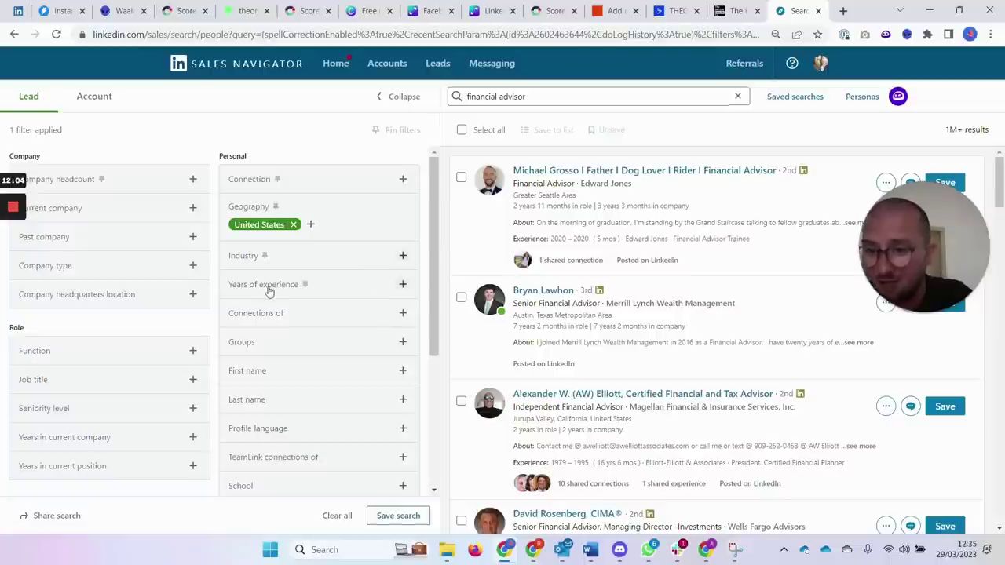
scroll(97, 264, "down", 1)
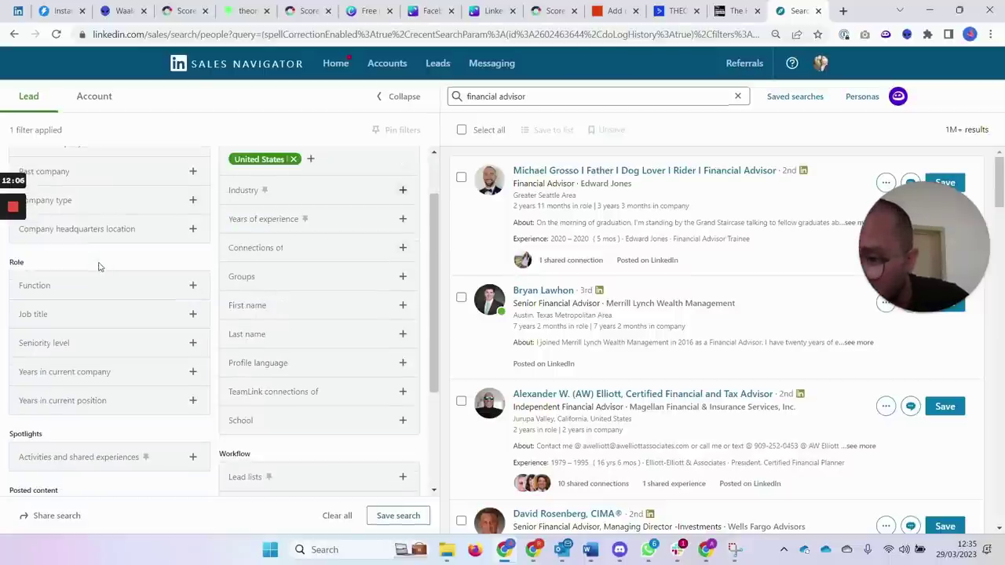
scroll(100, 317, "down", 2)
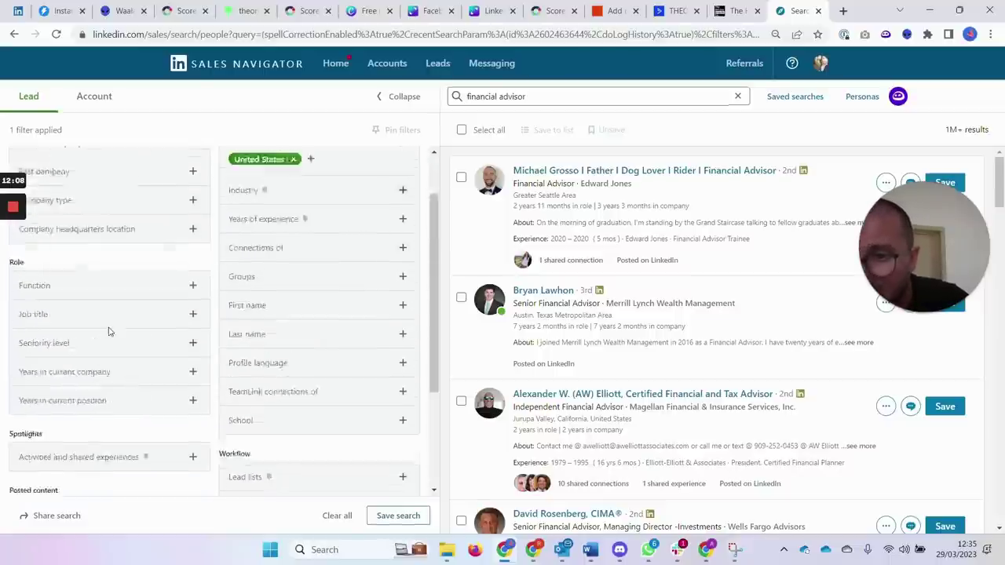
scroll(109, 332, "up", 1)
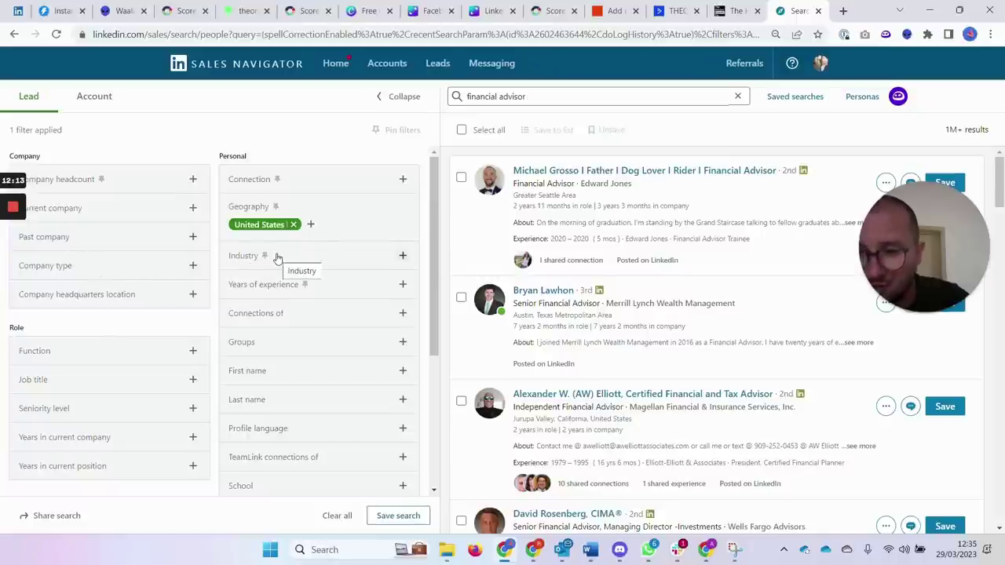
left_click(256, 180)
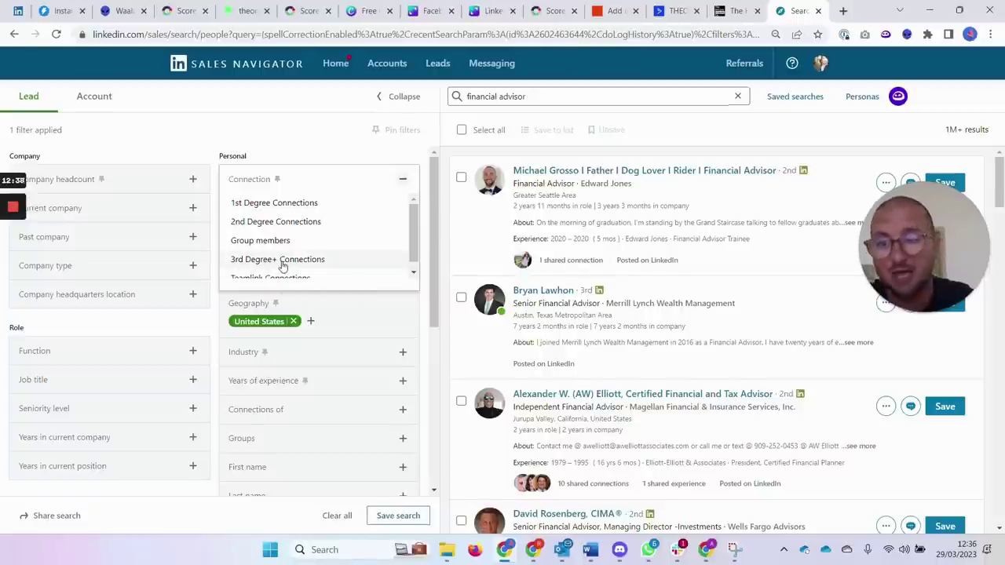
left_click(304, 139)
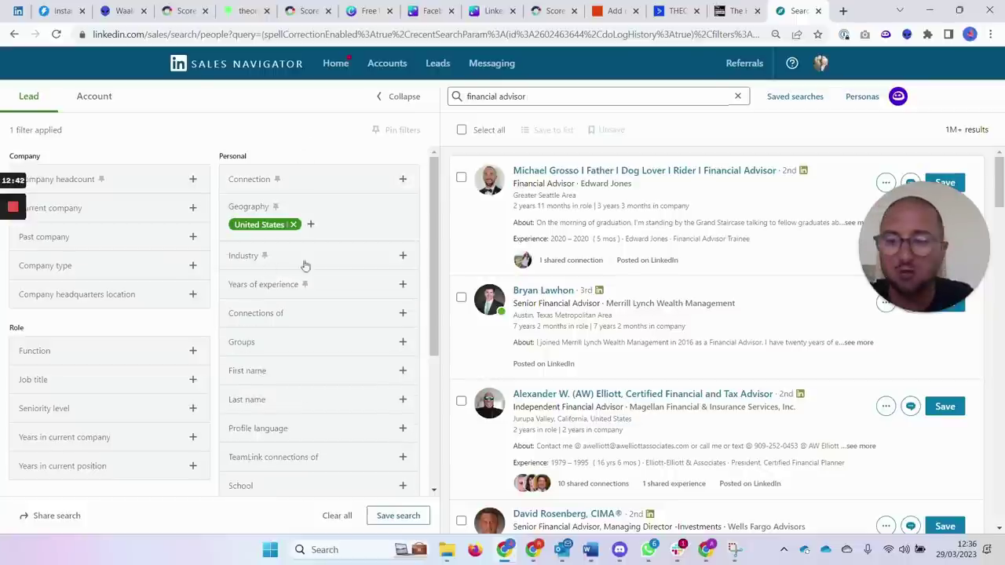
scroll(259, 290, "down", 1)
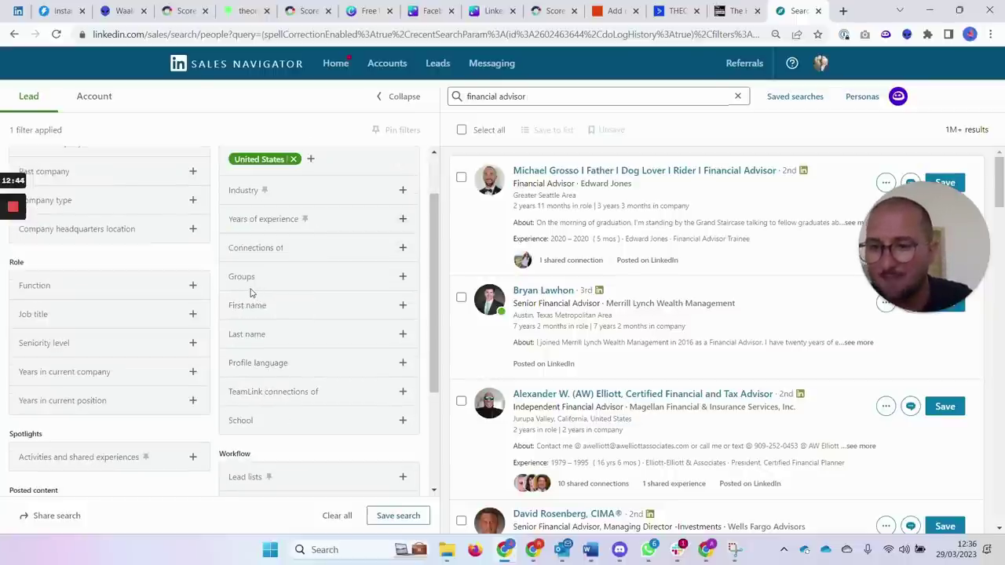
Examine the Activities and shared experiences options in the Spotlights section of the lead filters
scroll(255, 293, "down", 1)
scroll(230, 300, "down", 1)
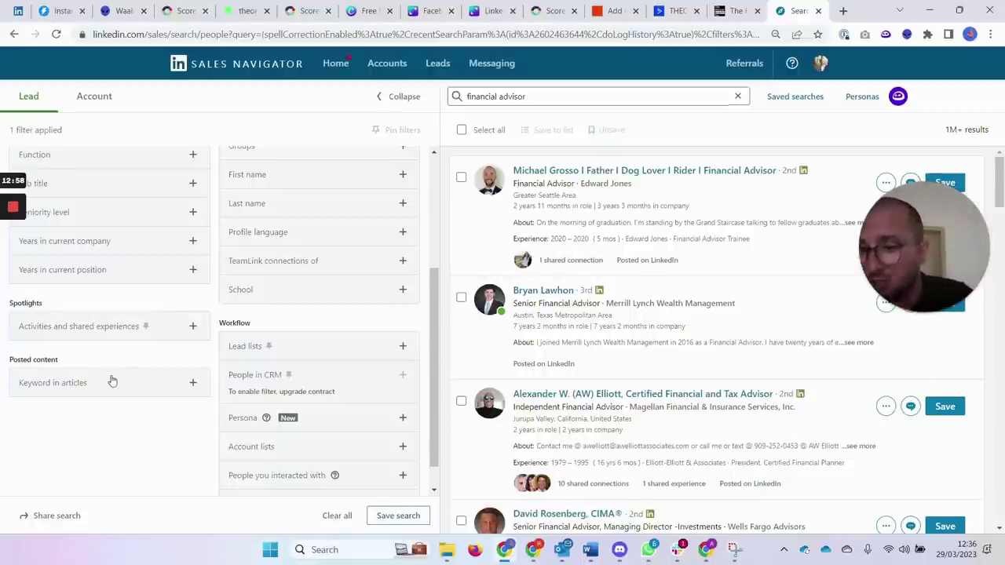
left_click(114, 329)
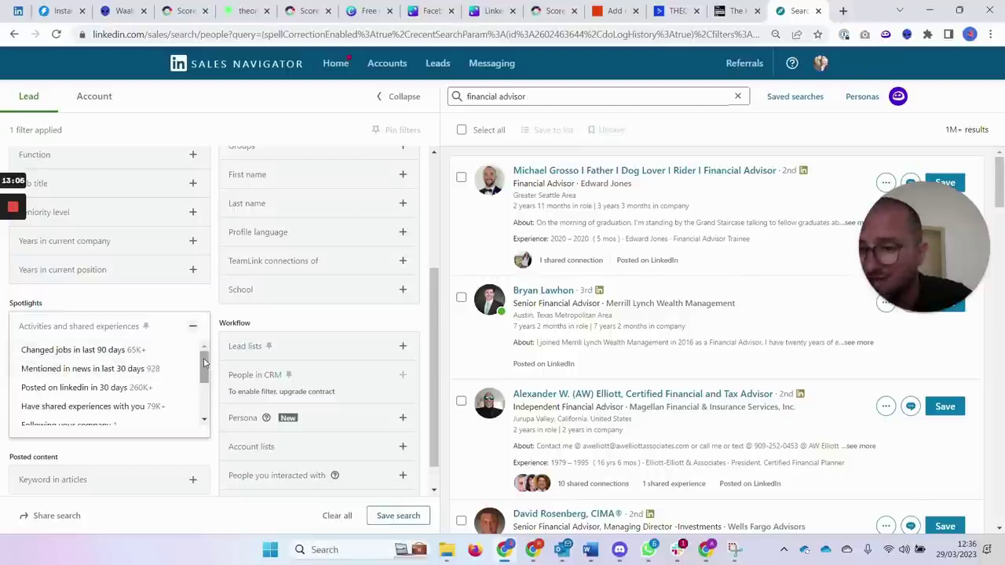
scroll(190, 369, "down", 1)
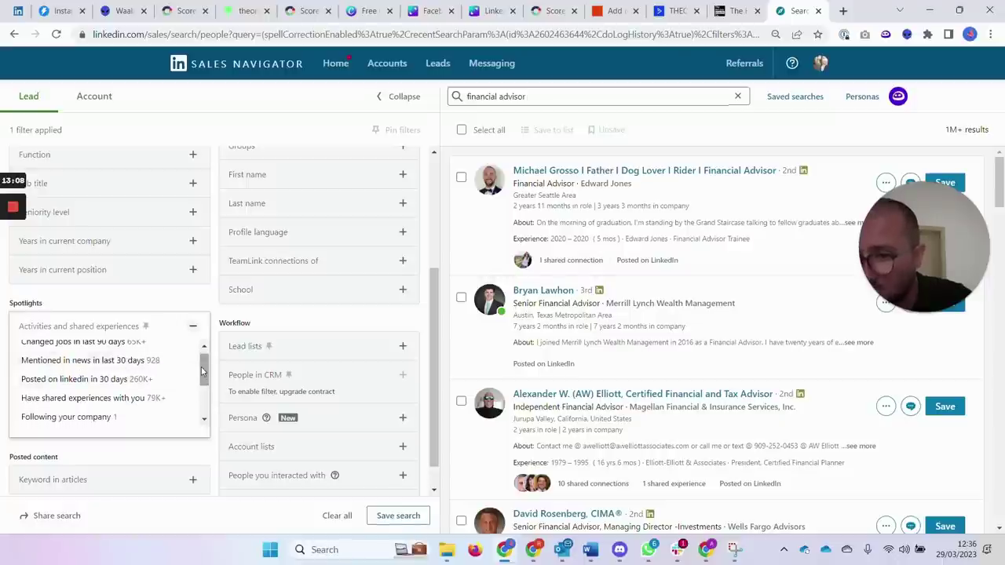
left_click_drag(202, 371, 203, 379)
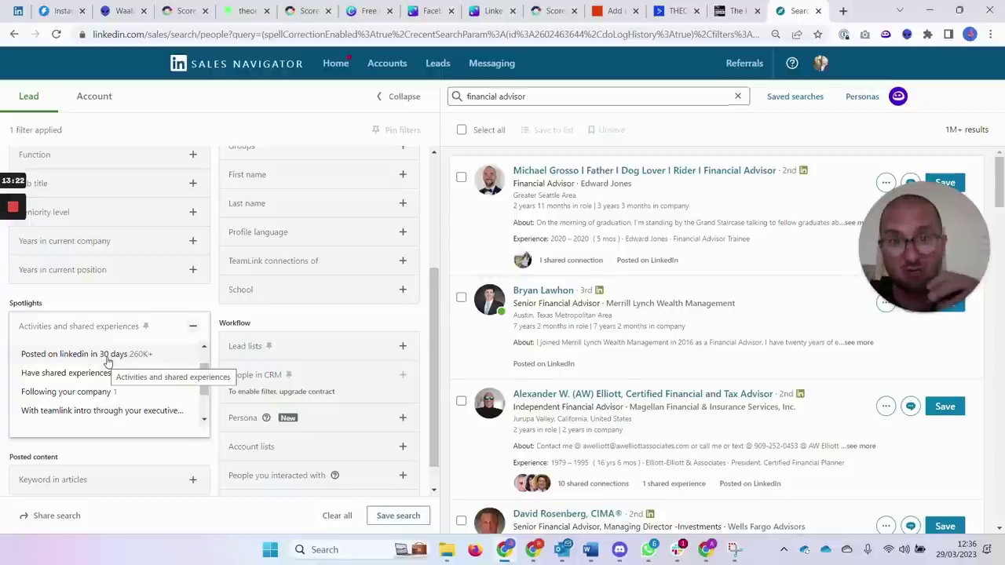
left_click(195, 316)
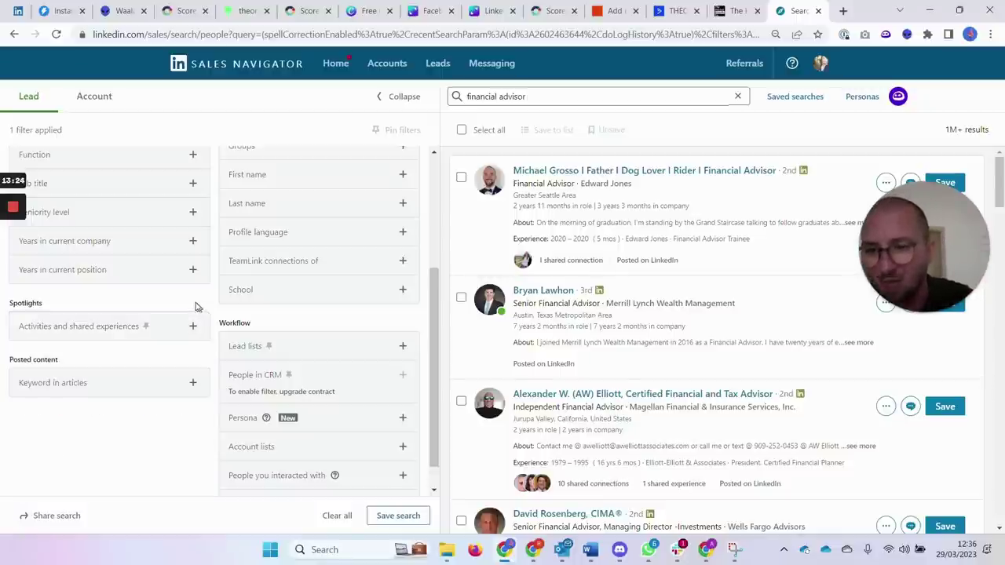
Review the available lead filters, checking the Industry suggestions and the Function filter
scroll(196, 304, "up", 1)
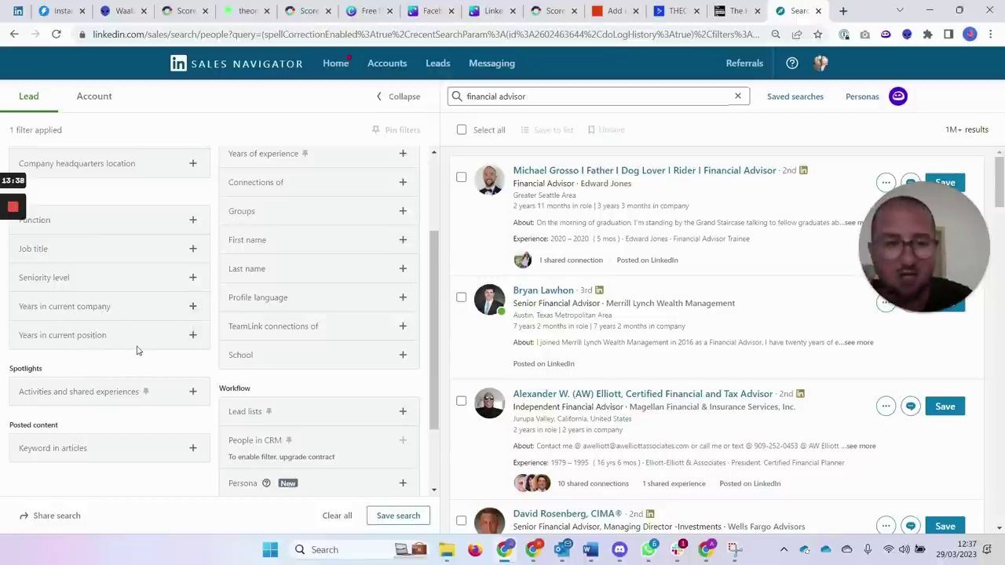
scroll(148, 357, "down", 3)
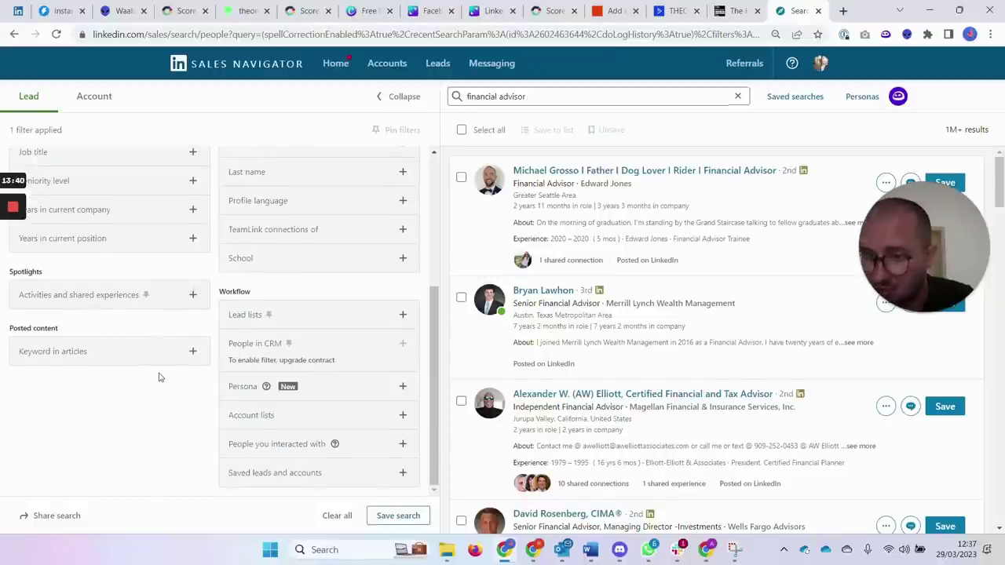
scroll(230, 389, "up", 5)
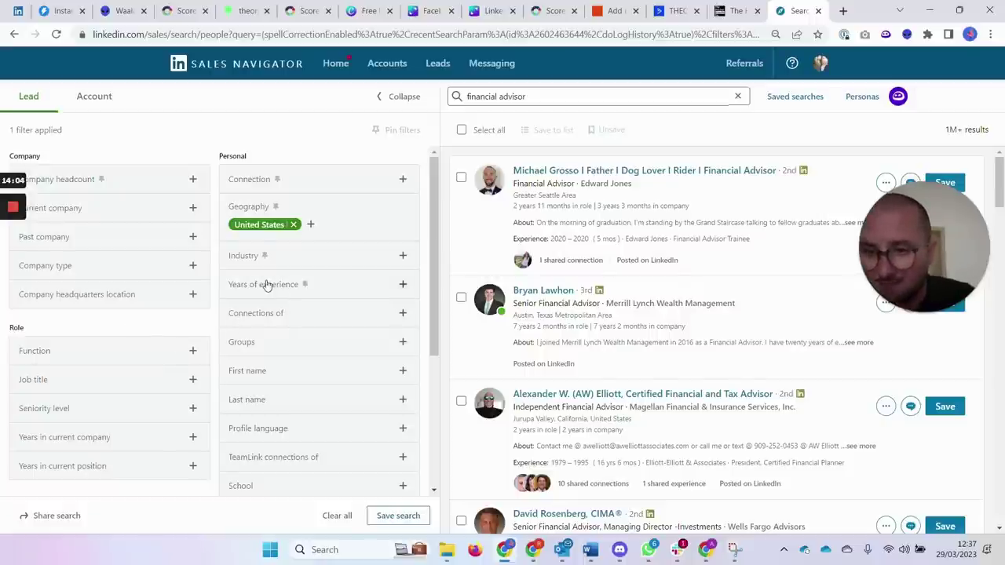
left_click(248, 258)
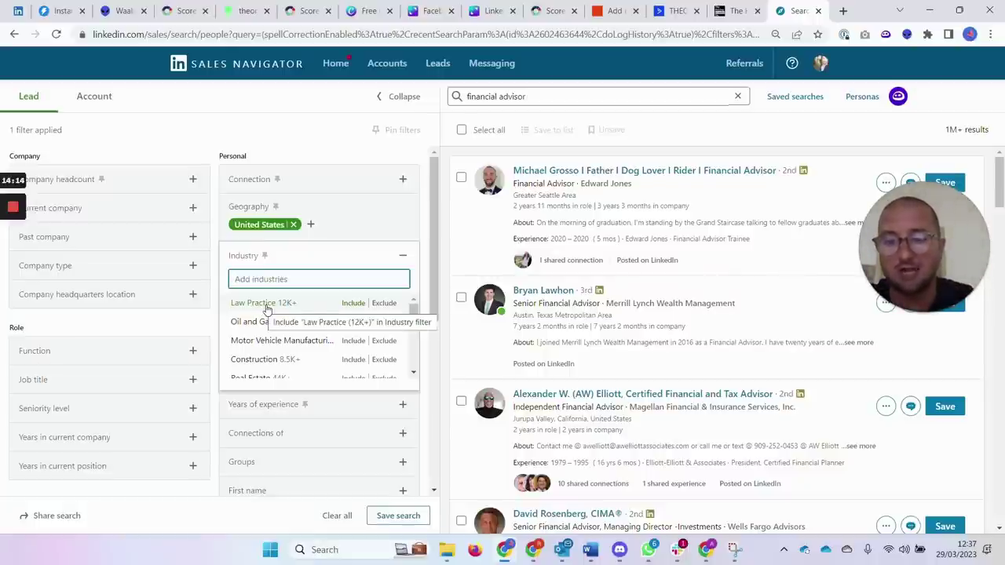
left_click(385, 258)
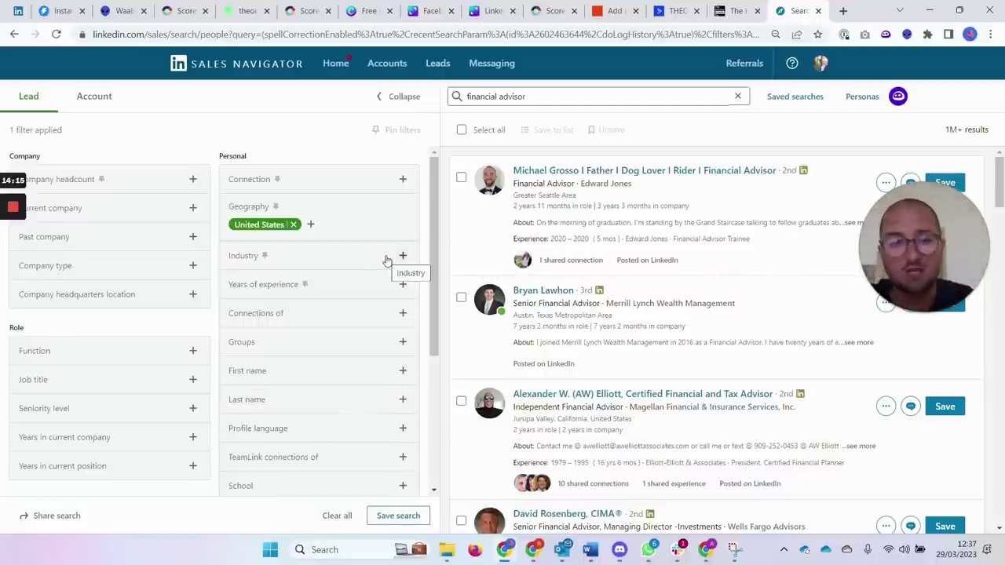
left_click(79, 354)
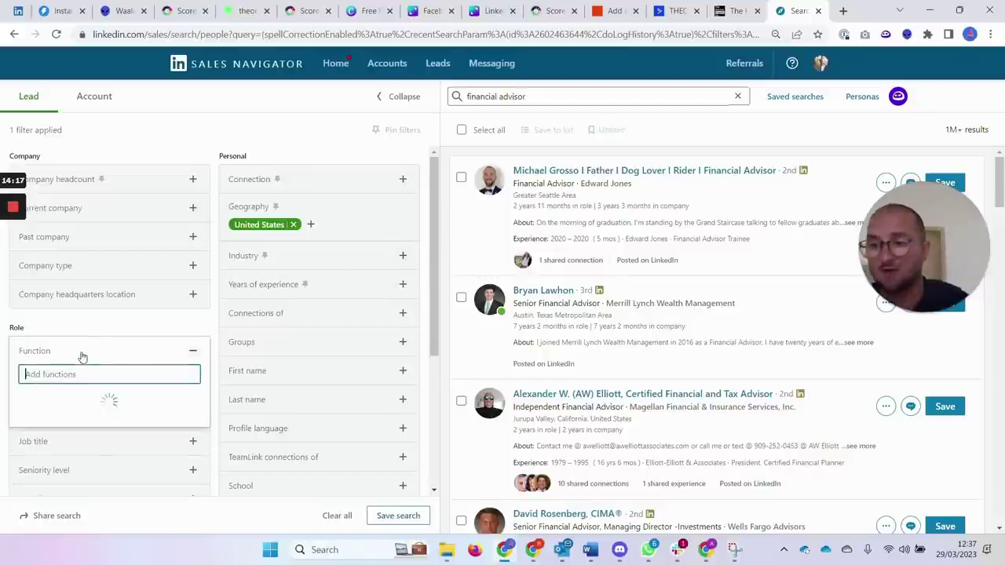
left_click(166, 350)
Try to filter the leads by the exact current job title "financial advisor" in quotation marks
left_click(123, 383)
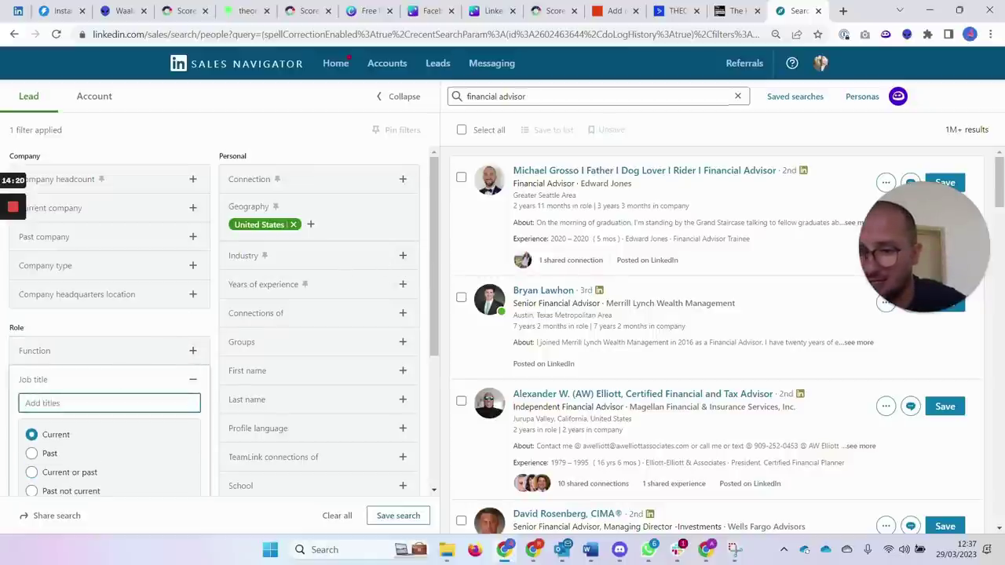
type("f")
key("BackSpace")
key("BackSpace")
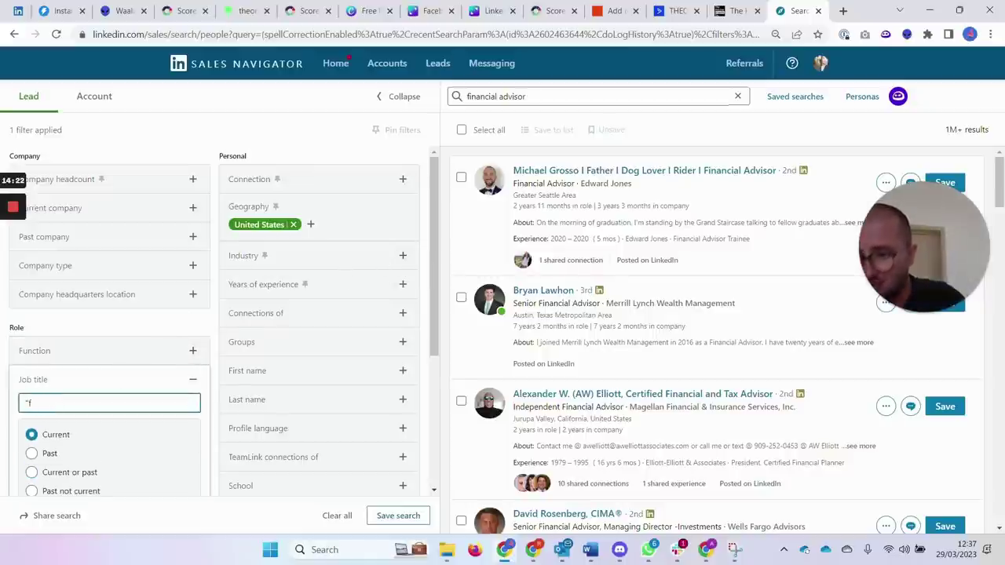
type("financial advi")
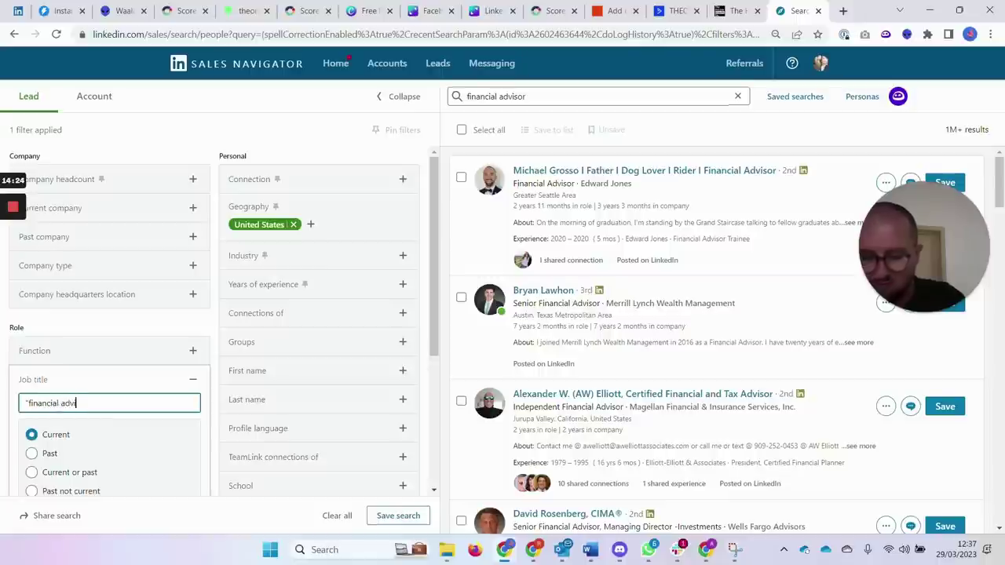
type("sor”")
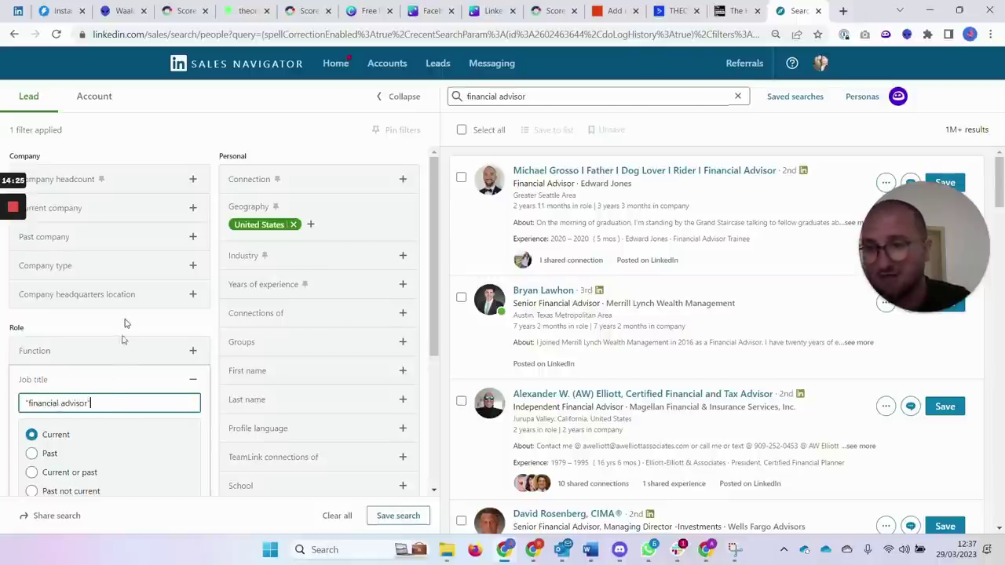
left_click(127, 322)
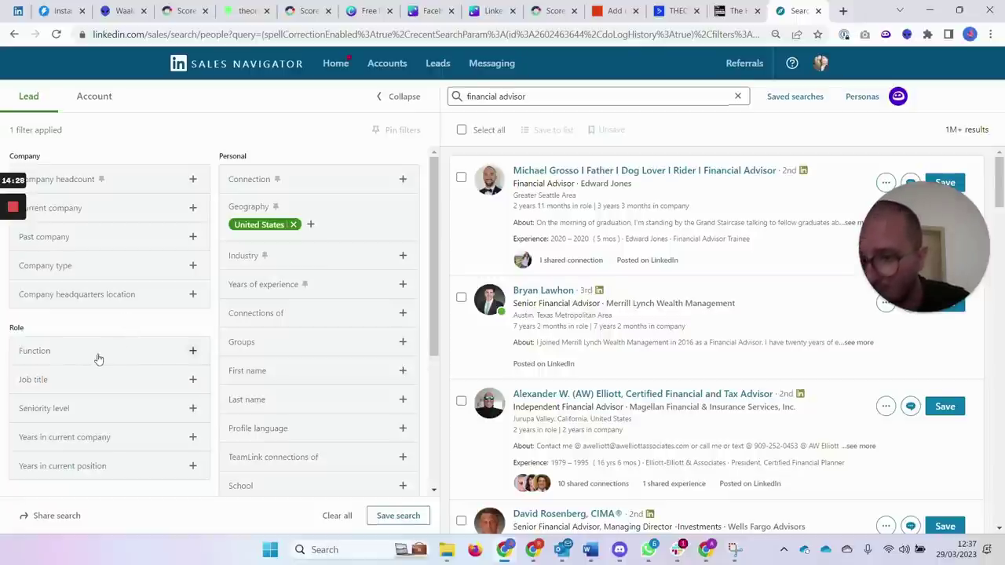
Examine the include and exclude options of the Function and Seniority level filters
left_click(100, 353)
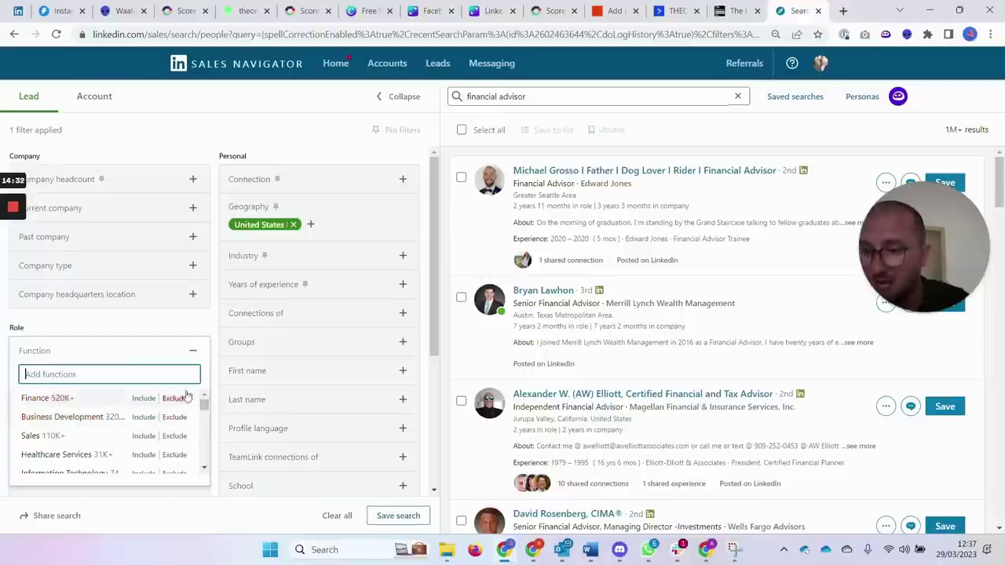
left_click(41, 355)
left_click(65, 408)
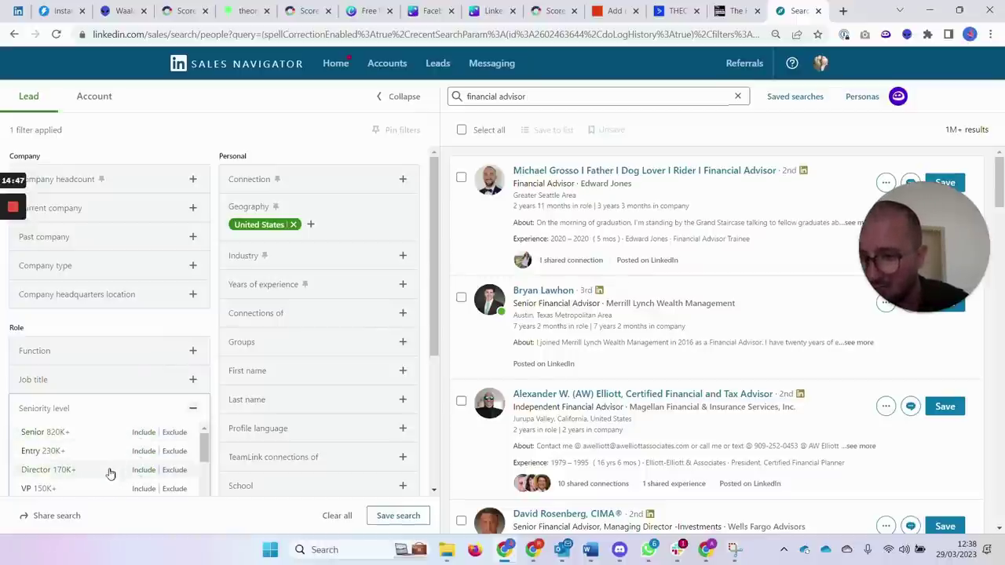
scroll(201, 453, "down", 3)
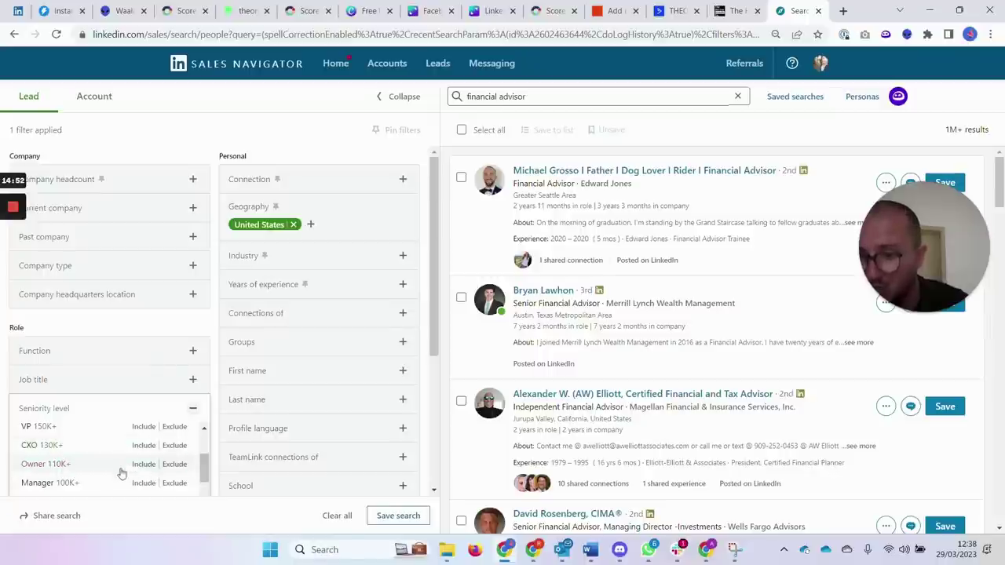
scroll(204, 470, "down", 2)
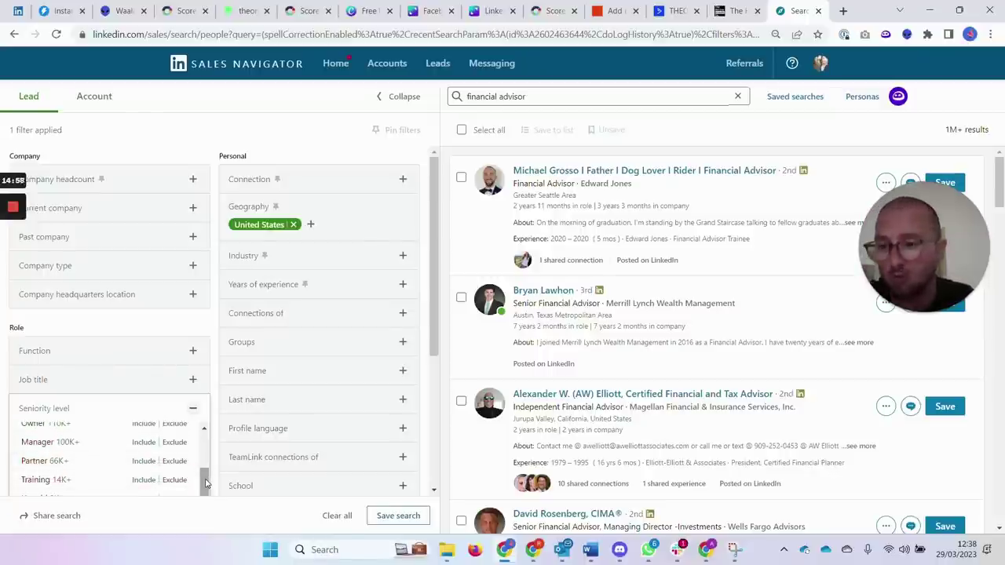
left_click_drag(202, 482, 204, 386)
left_click(197, 330)
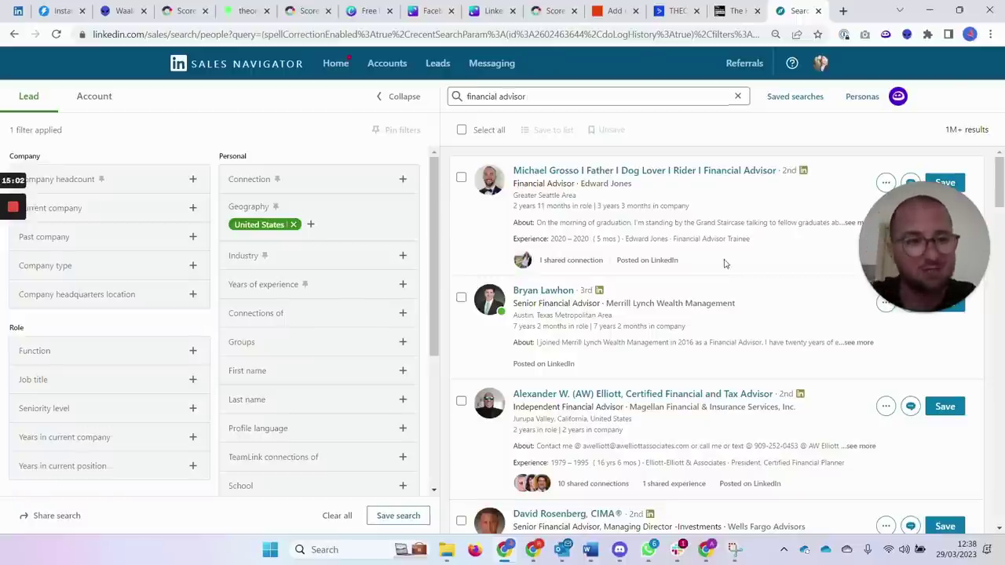
left_click_drag(895, 233, 610, 350)
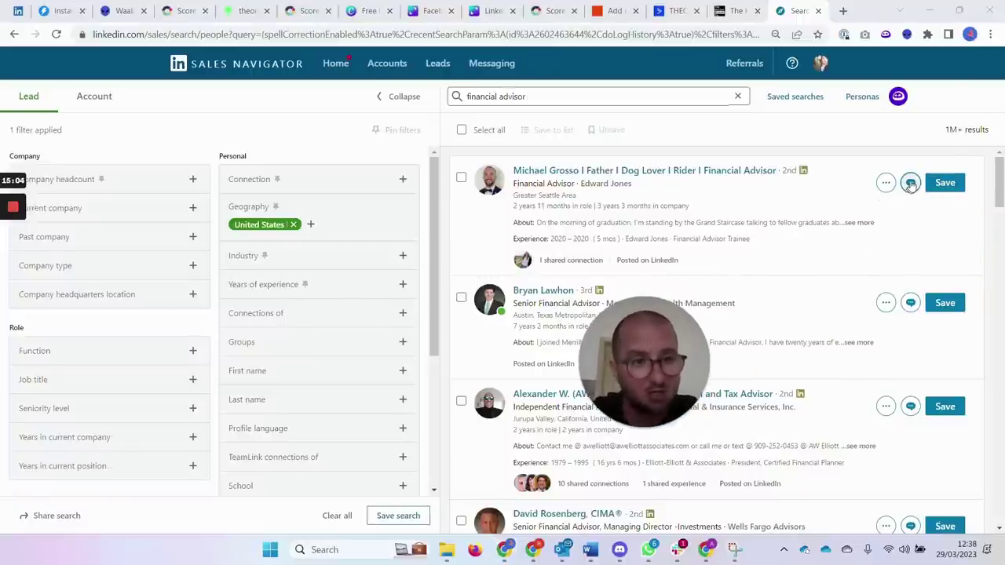
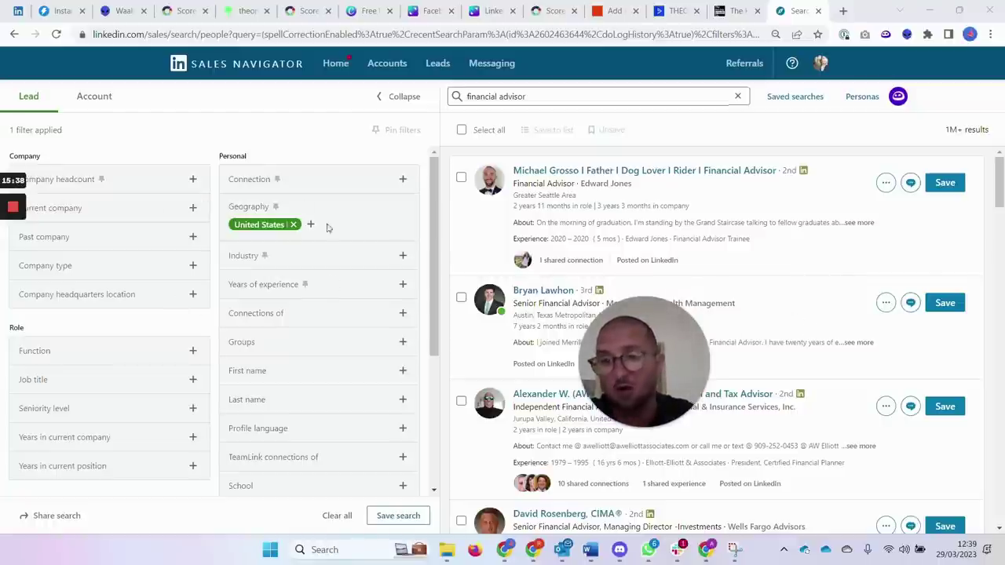
scroll(436, 308, "down", 2)
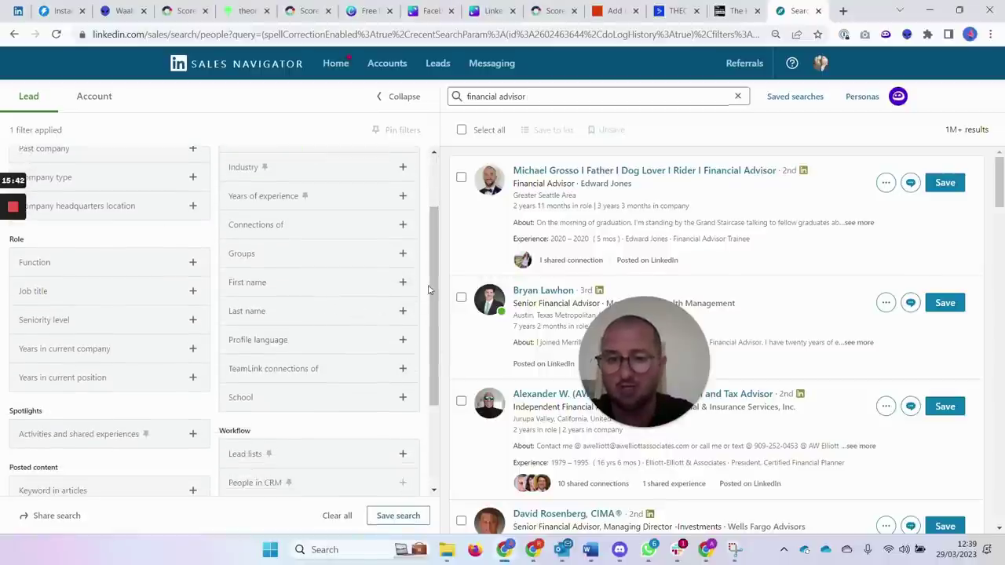
scroll(436, 307, "down", 1)
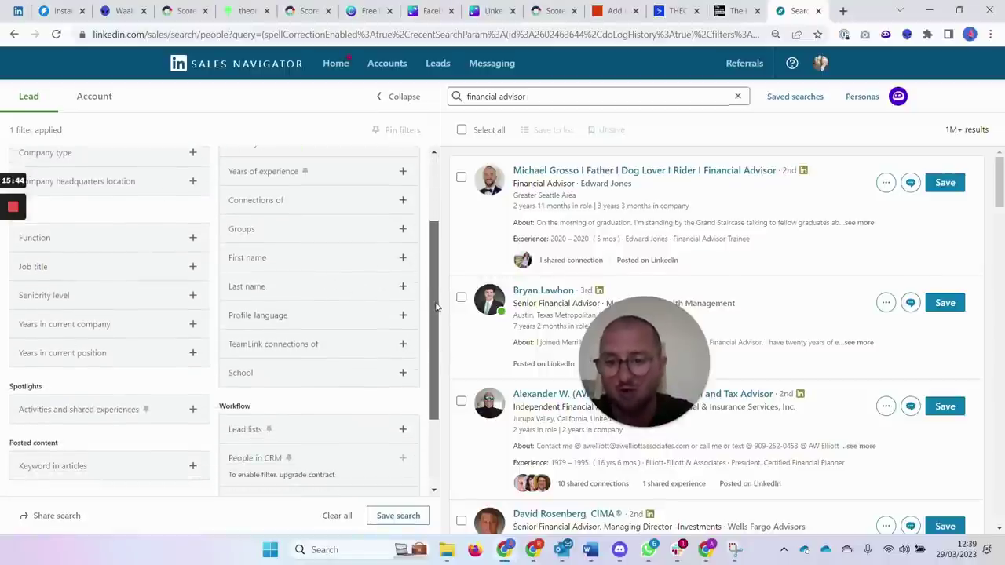
left_click_drag(437, 308, 430, 206)
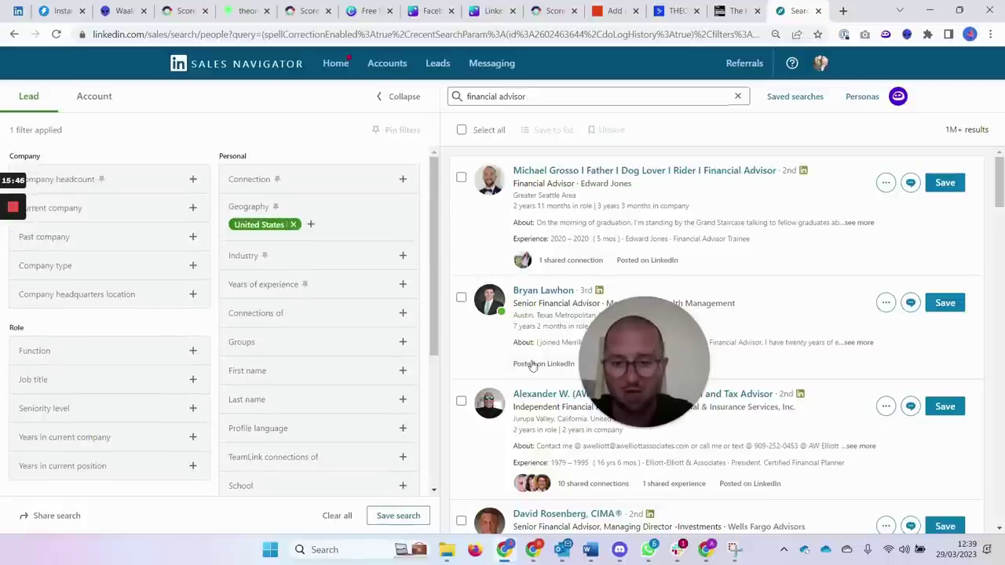
Switch to the Outreach messaging document in Word and read its introduction, instructions and Example Invitation Message (#1)
key("alt+Tab")
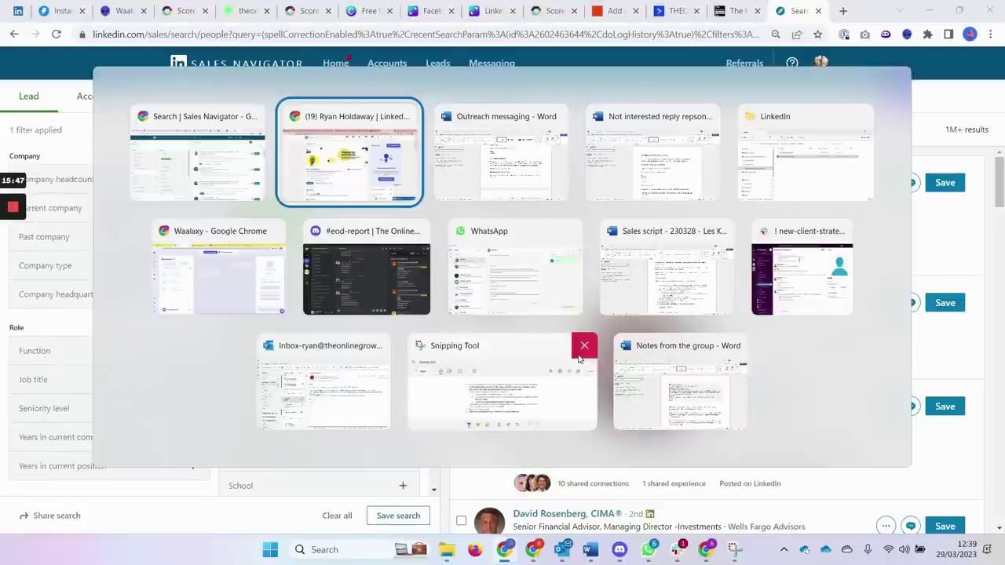
key("alt+Tab")
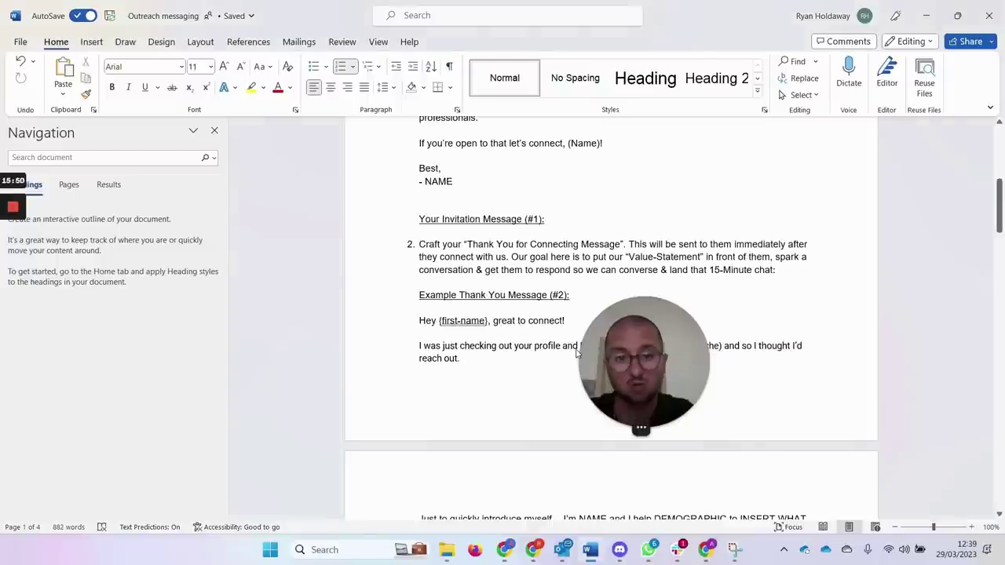
left_click_drag(659, 353, 120, 413)
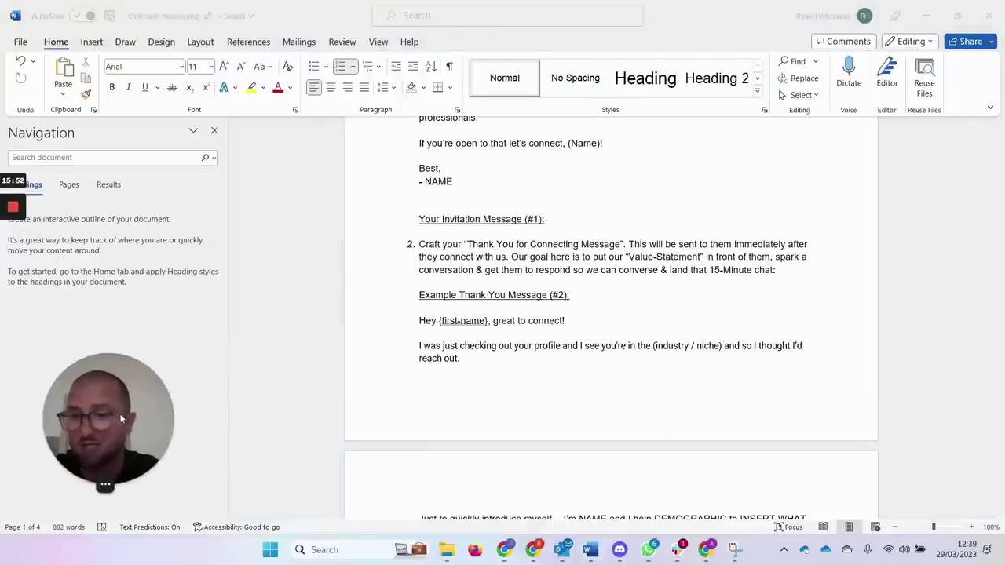
scroll(601, 377, "up", 4)
scroll(601, 377, "up", 4)
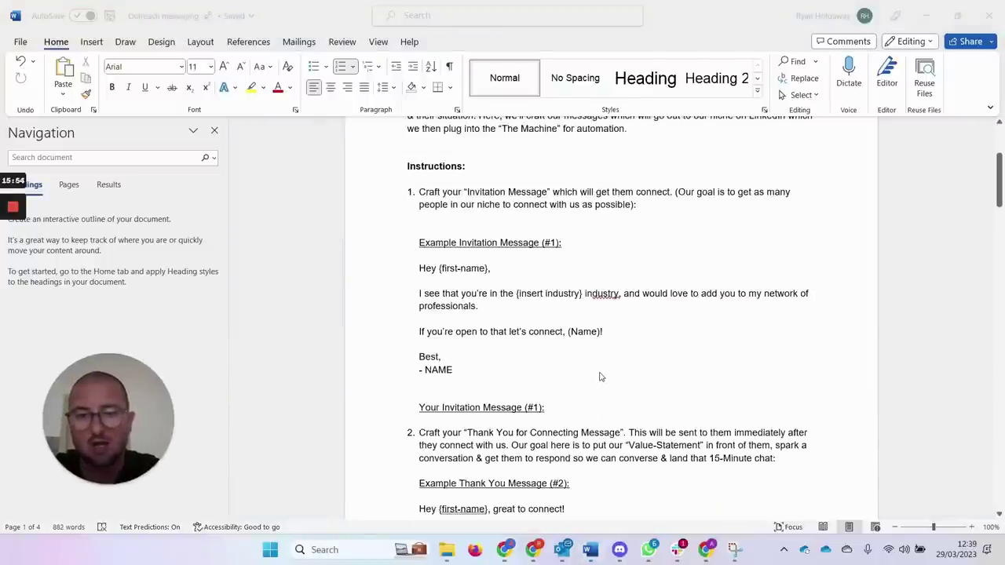
scroll(607, 366, "up", 1)
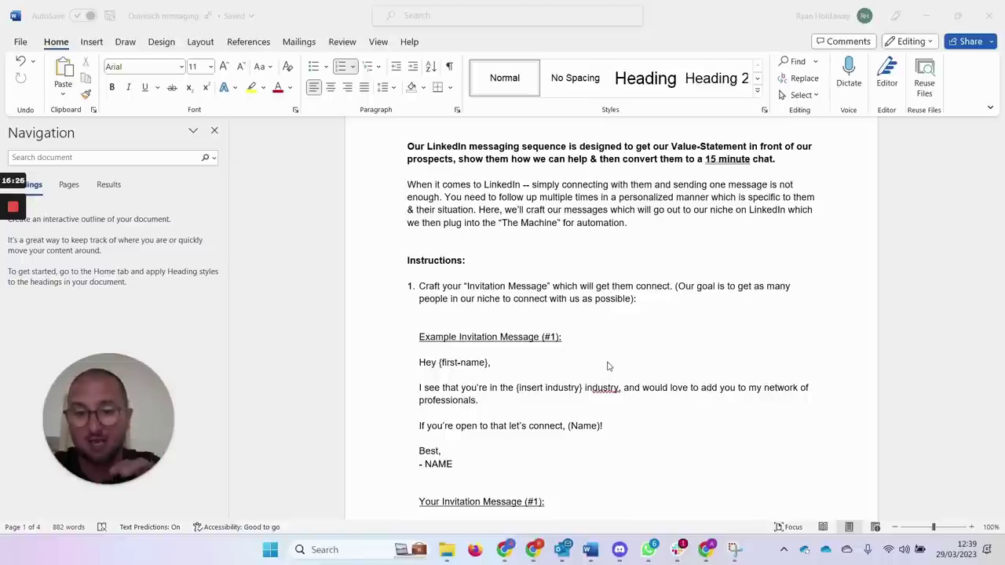
scroll(612, 365, "down", 1)
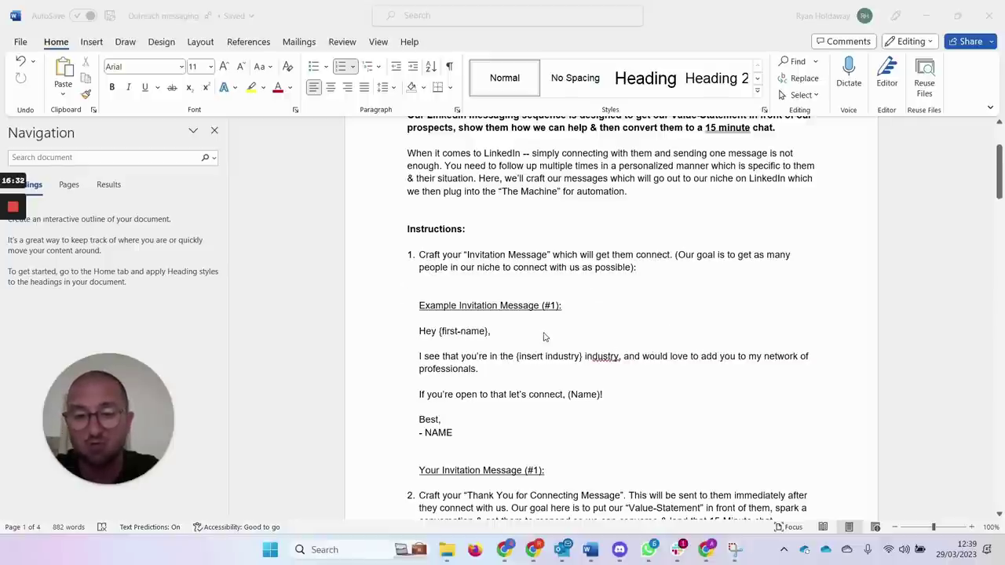
scroll(546, 338, "down", 1)
scroll(511, 305, "down", 1)
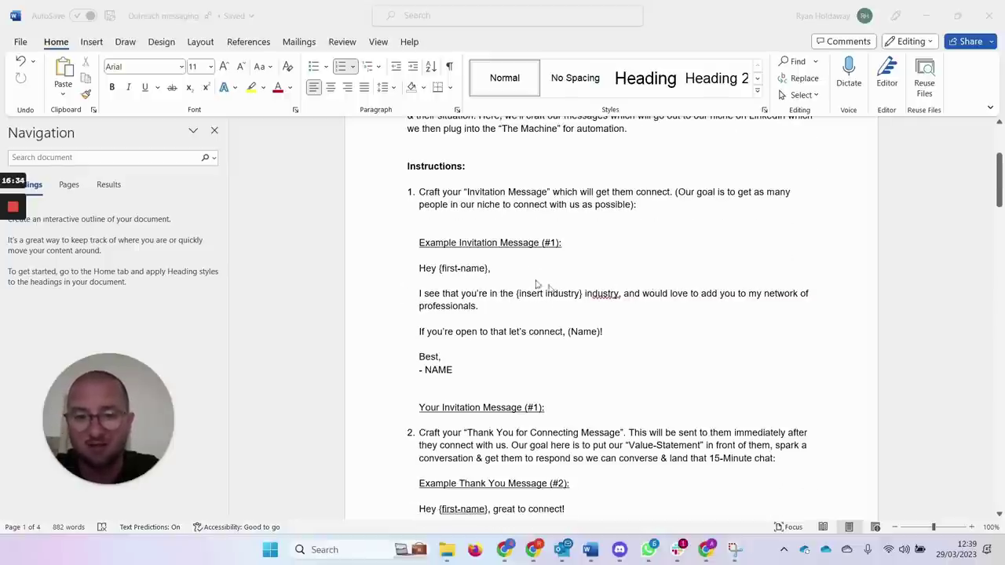
left_click(488, 271)
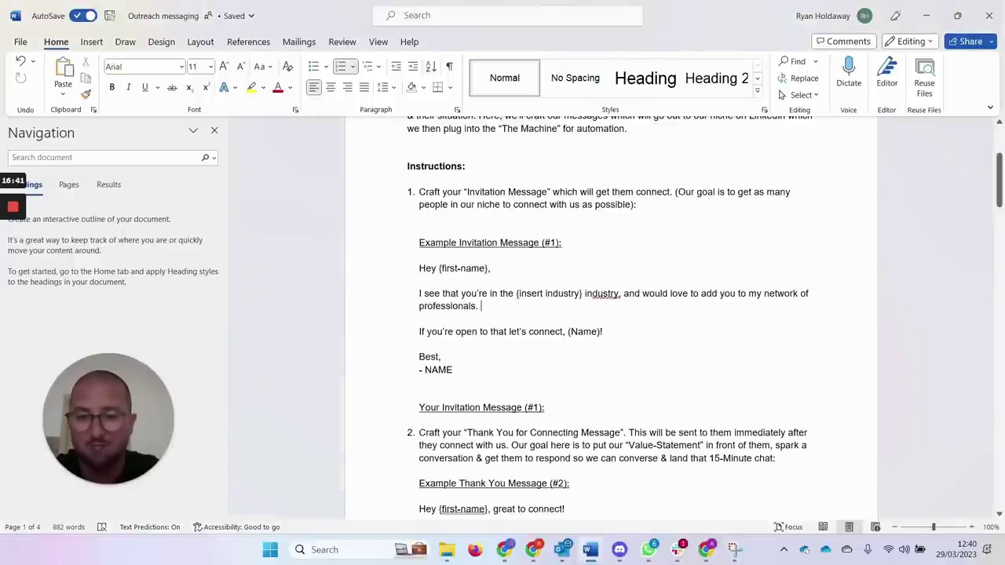
scroll(611, 319, "down", 1)
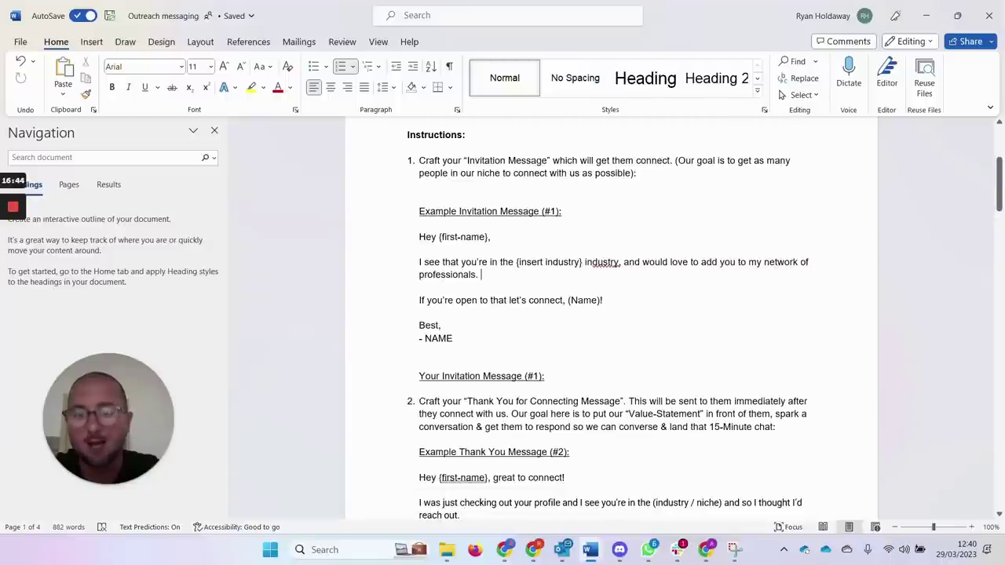
Read the rest of Example Invitation Message (#1), Example Thank You Message (#2) and the start of the 7-Day Follow-Up Message section
scroll(611, 323, "down", 2)
scroll(611, 319, "down", 2)
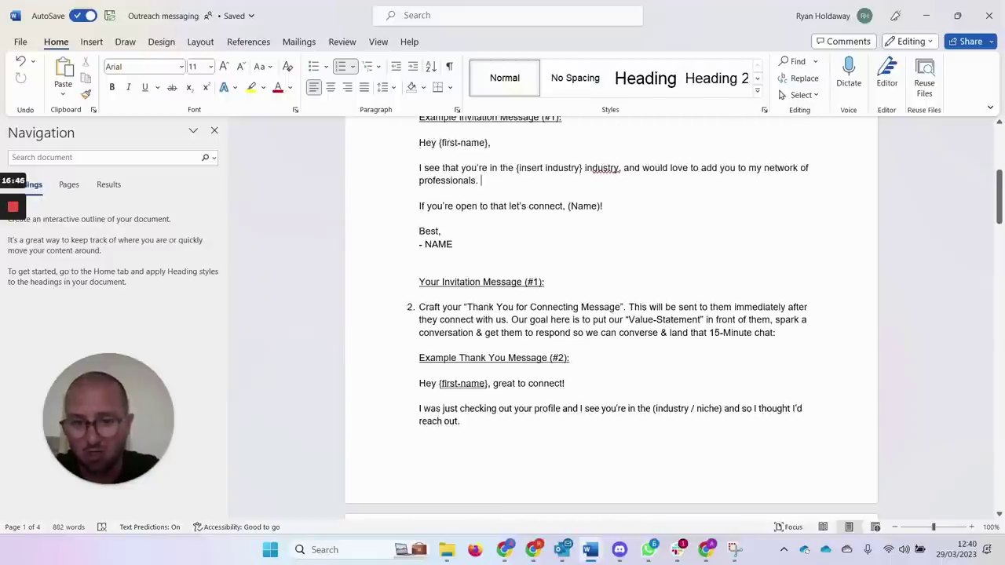
left_click(482, 150)
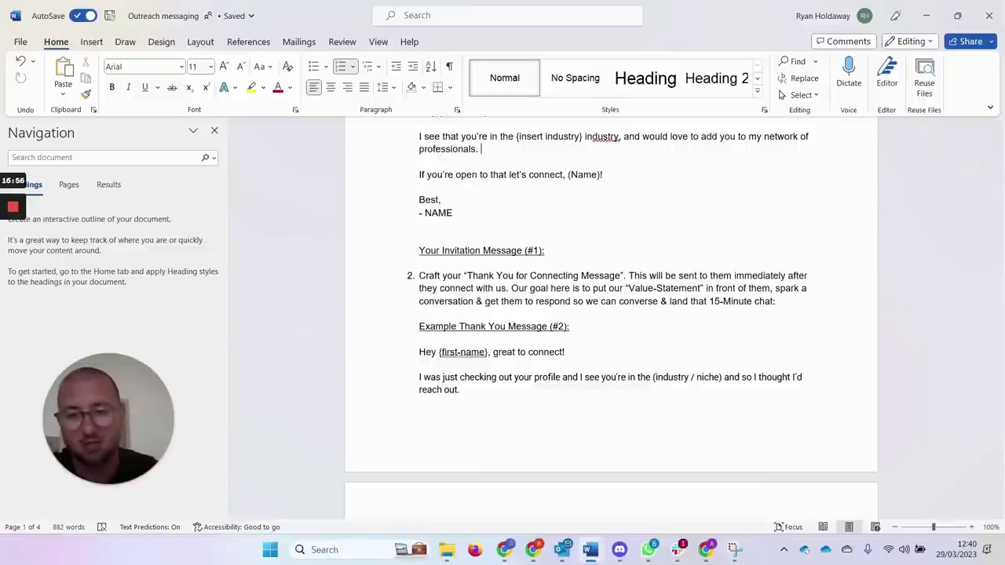
scroll(612, 314, "down", 4)
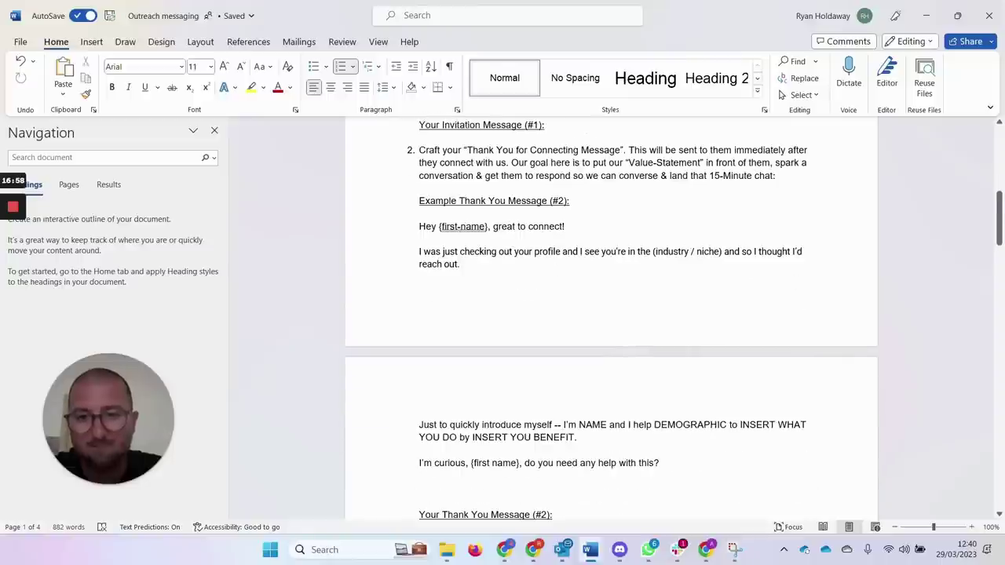
scroll(611, 314, "down", 1)
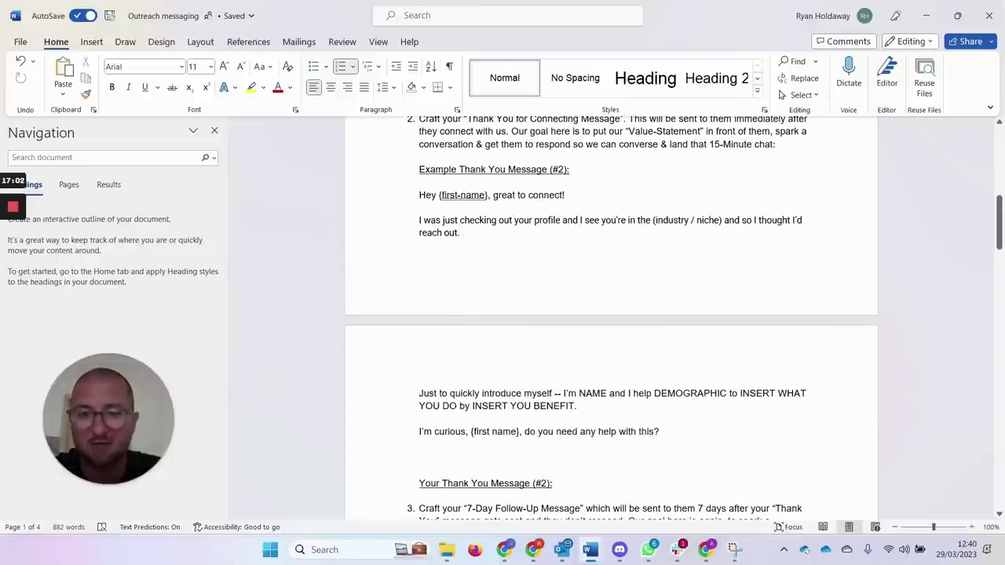
scroll(611, 315, "down", 1)
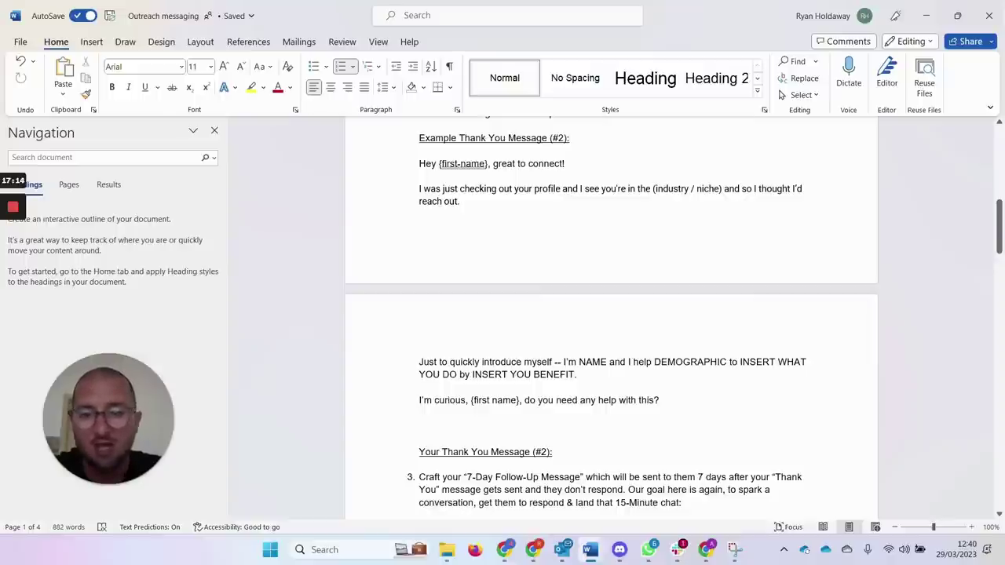
scroll(500, 225, "down", 2)
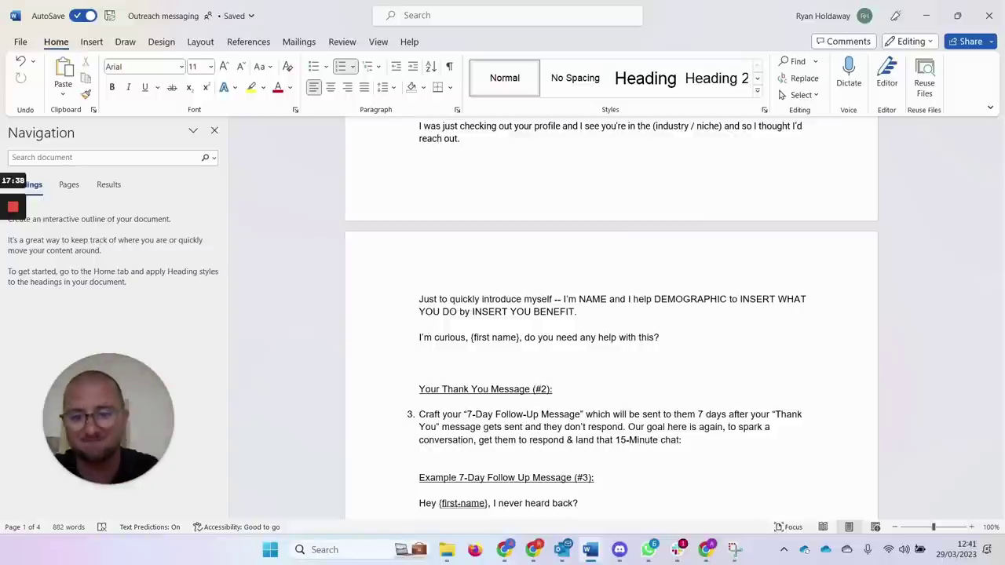
scroll(611, 314, "down", 3)
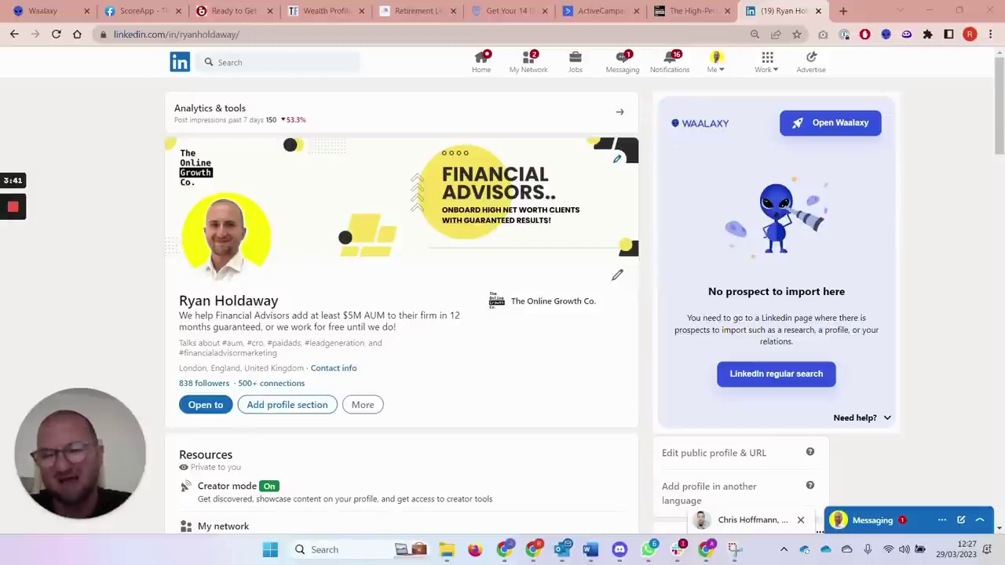
Review the LinkedIn profile's headline and activity, expand the full About text and highlight its closing call-to-action paragraph
scroll(303, 366, "down", 2)
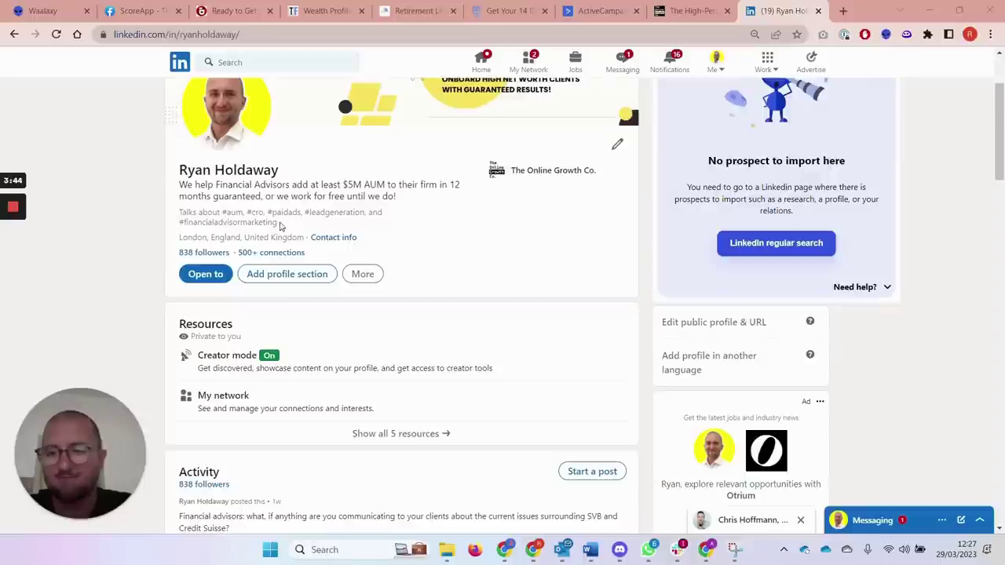
scroll(332, 303, "down", 5)
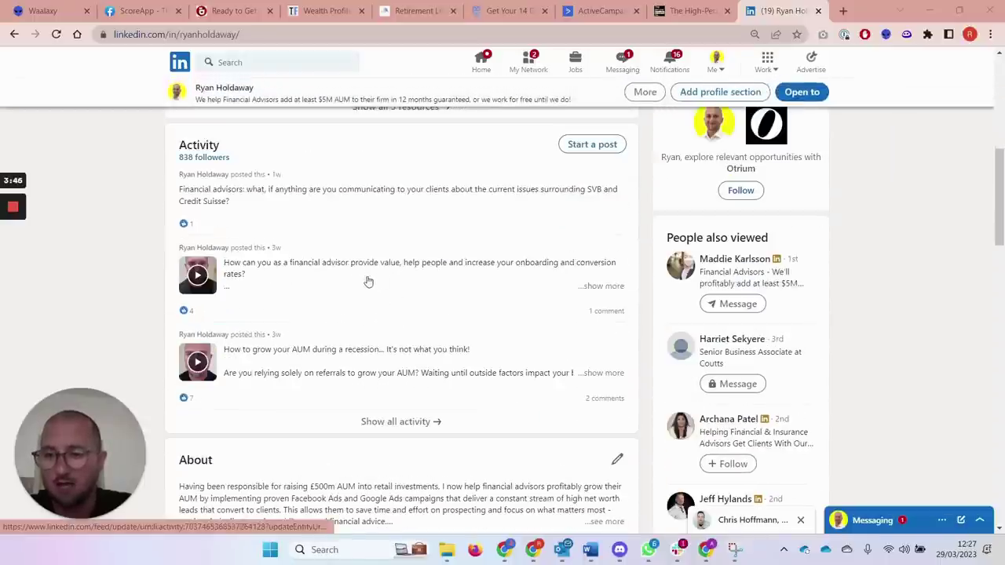
scroll(388, 277, "down", 1)
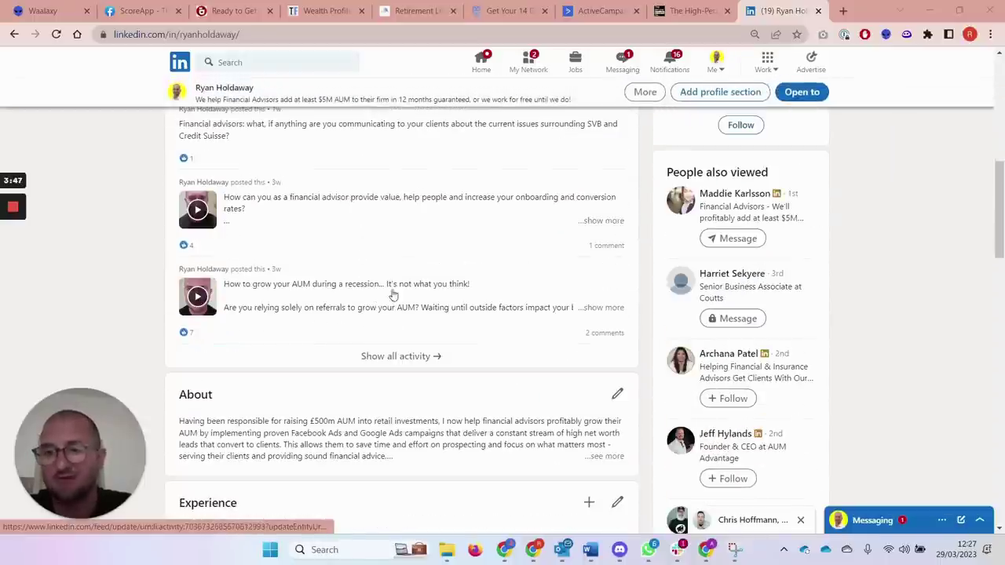
scroll(343, 330, "down", 3)
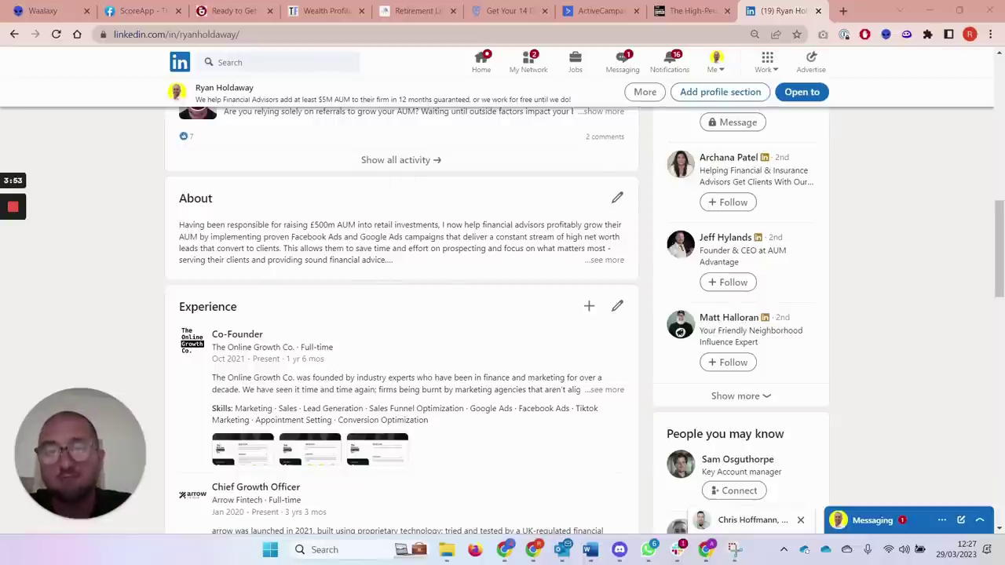
left_click(611, 263)
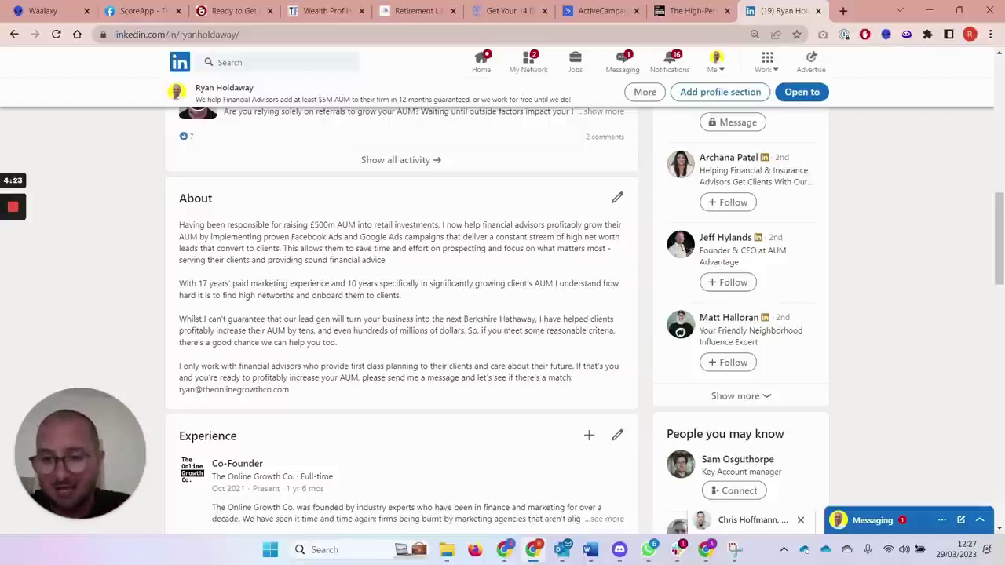
left_click_drag(292, 394, 178, 367)
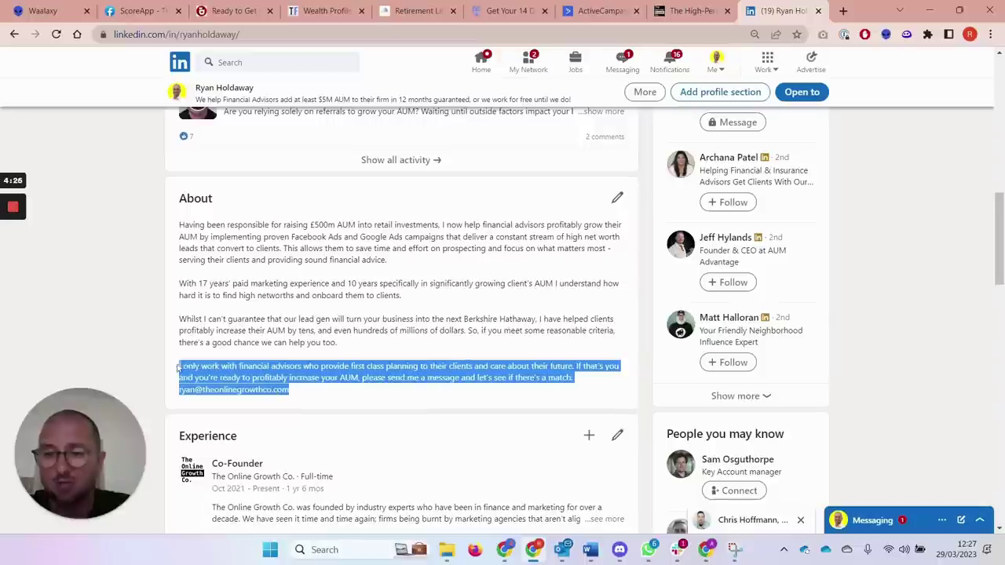
left_click(318, 391)
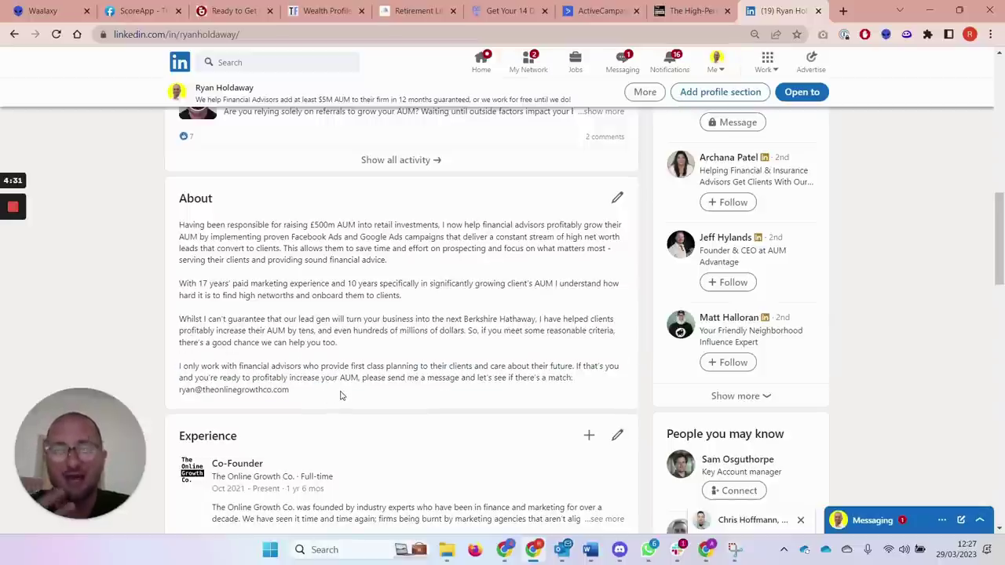
Examine the roles, descriptions and skills in the profile's Experience section, ending back at the banner and headline
scroll(386, 364, "down", 3)
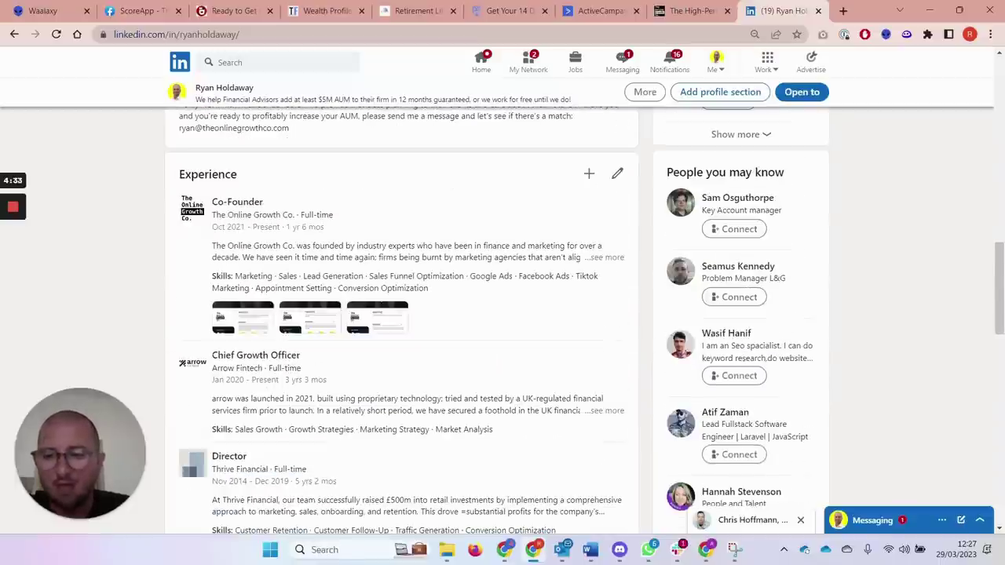
scroll(480, 350, "down", 1)
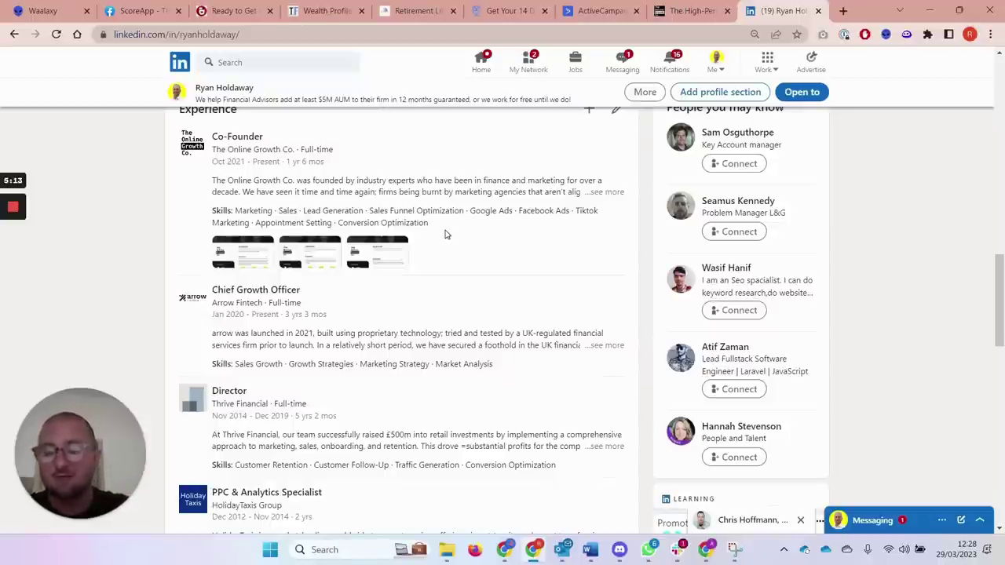
scroll(453, 265, "down", 3)
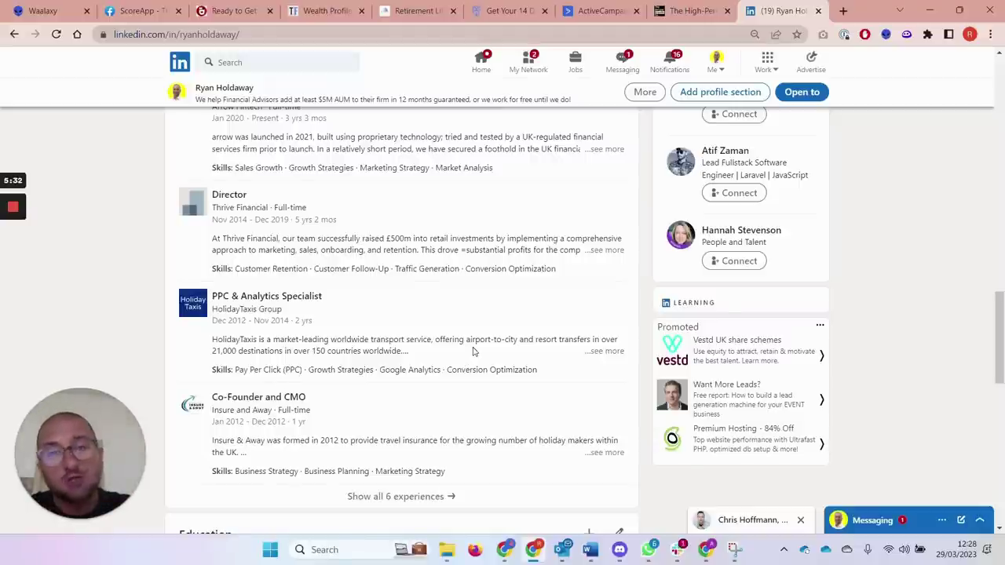
scroll(473, 351, "up", 3)
scroll(473, 351, "up", 10)
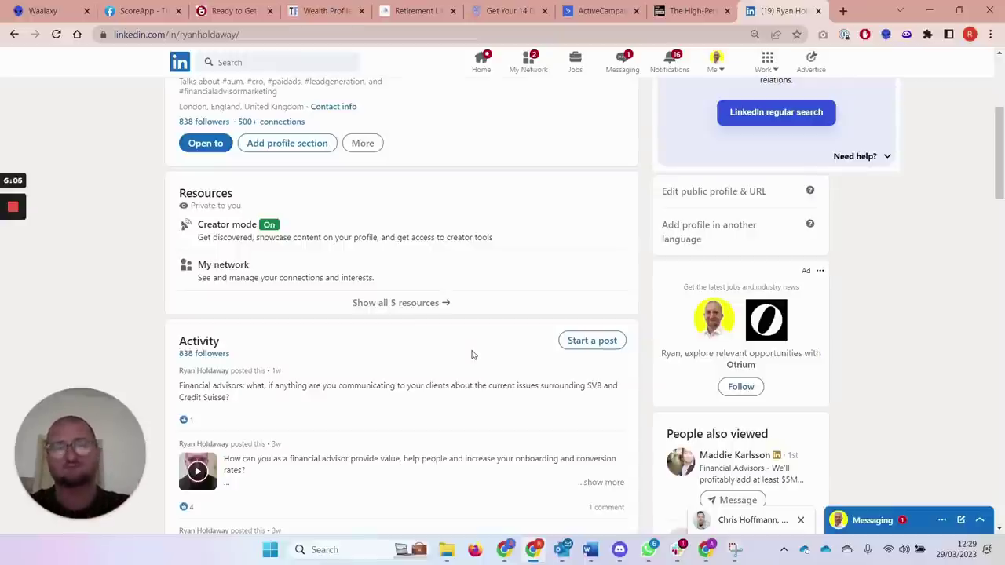
scroll(472, 330, "up", 3)
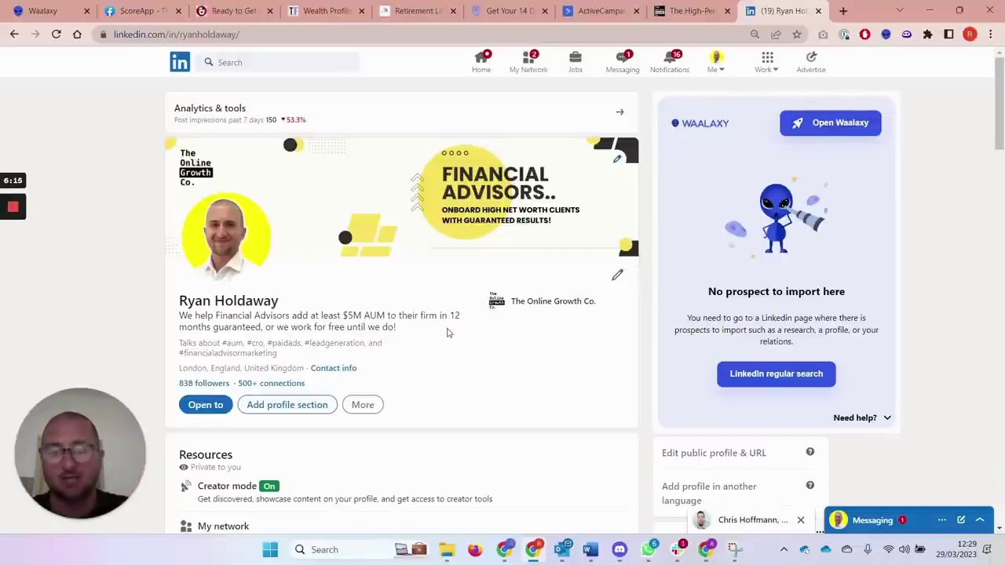
Switch to Sales Navigator and show the complete set of lead filters, first from the lead search and again from the home page
key("alt+Tab")
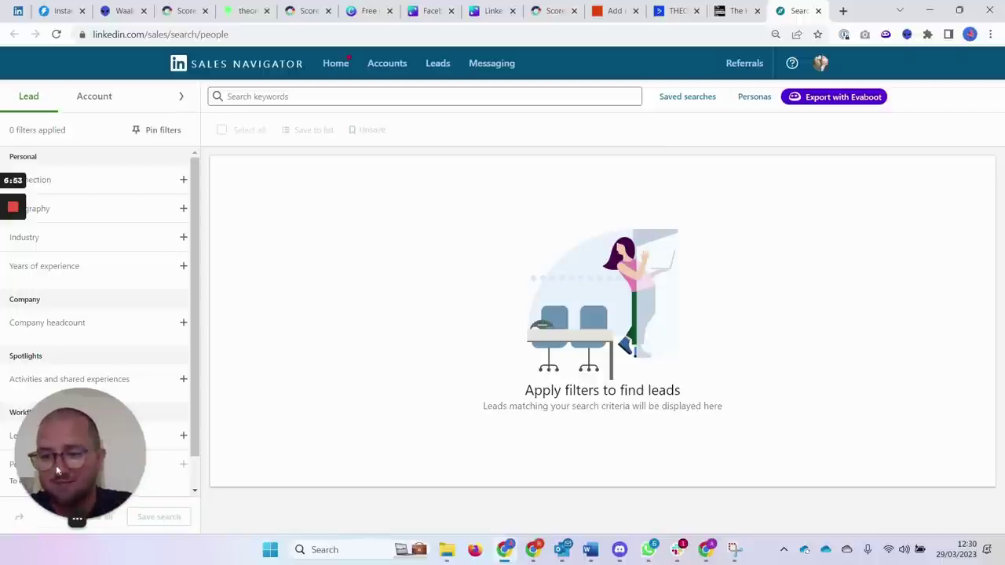
mouse_move(87, 443)
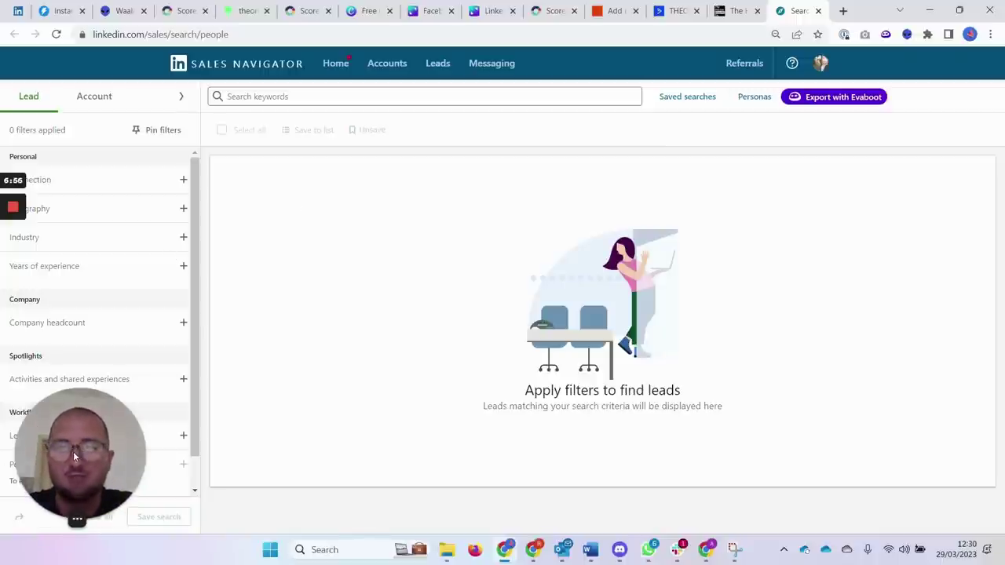
left_click_drag(76, 454, 975, 254)
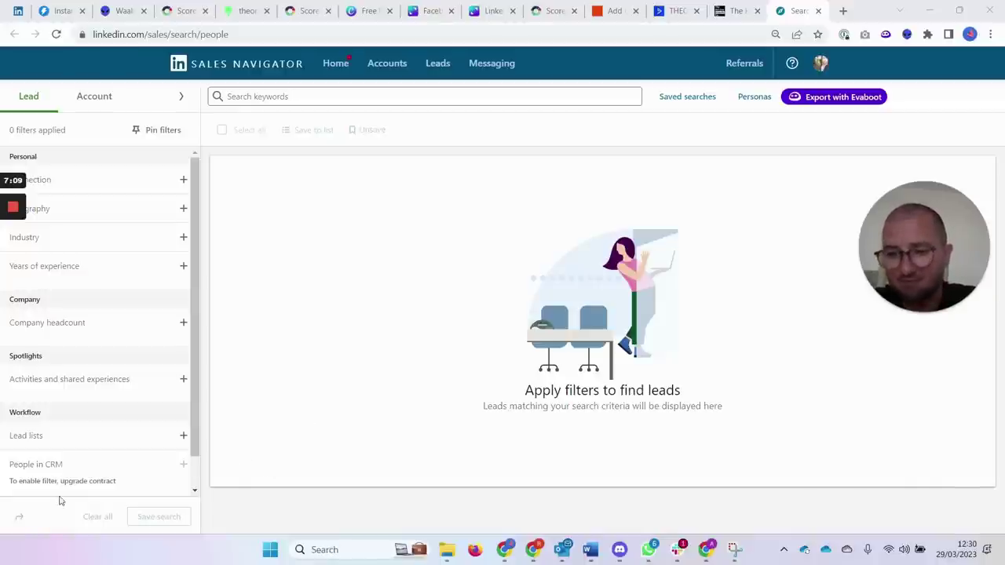
scroll(130, 450, "down", 1)
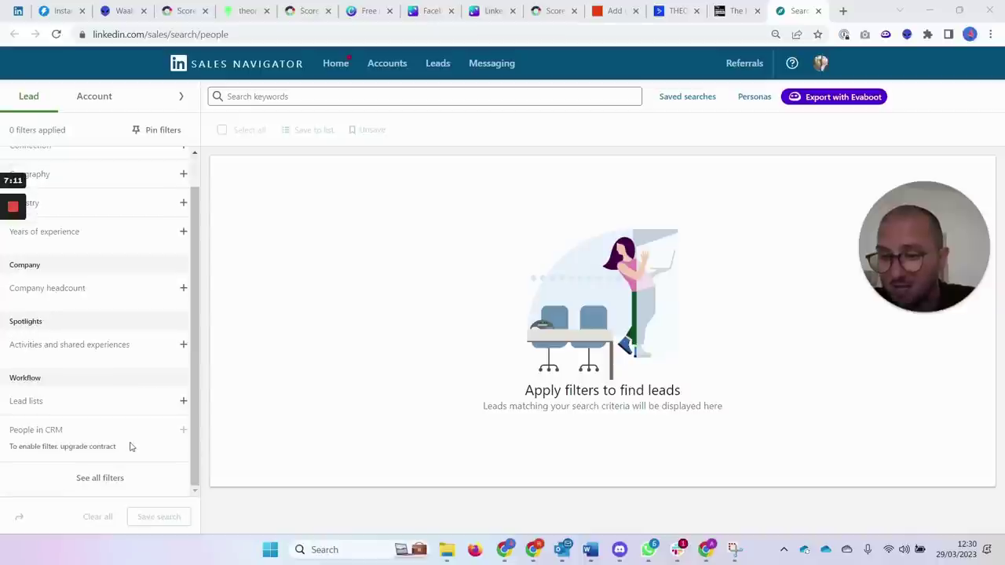
left_click(103, 479)
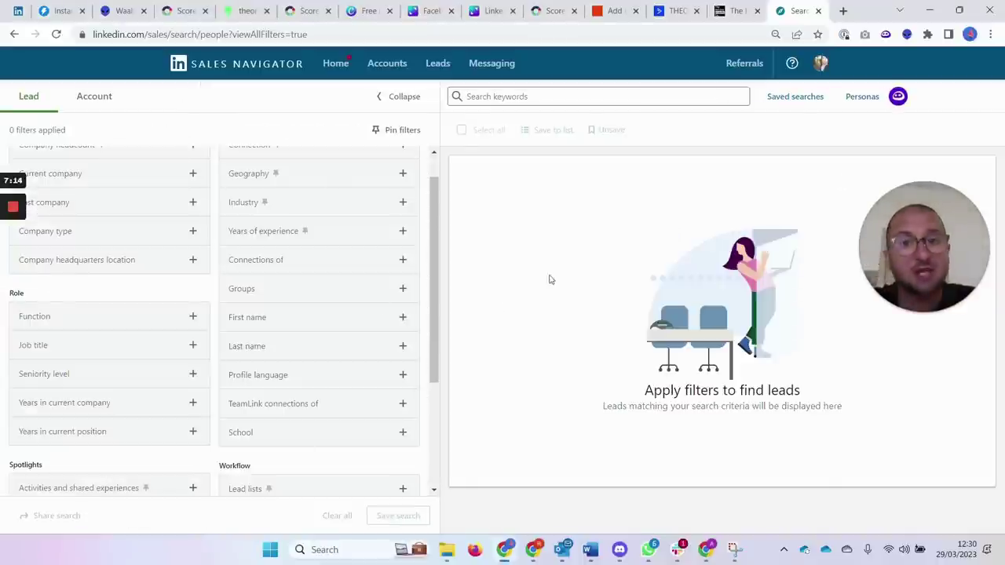
left_click(337, 69)
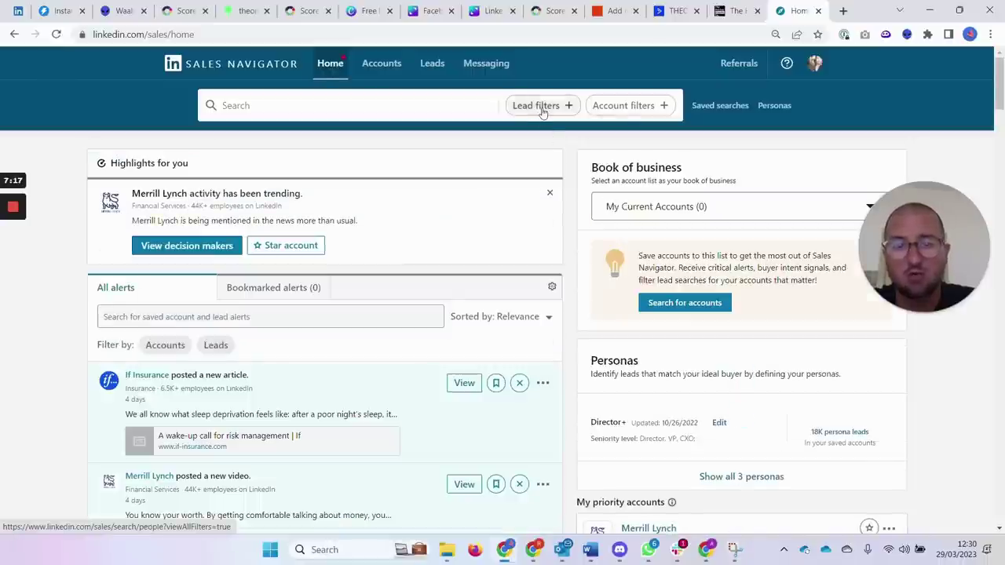
left_click(539, 105)
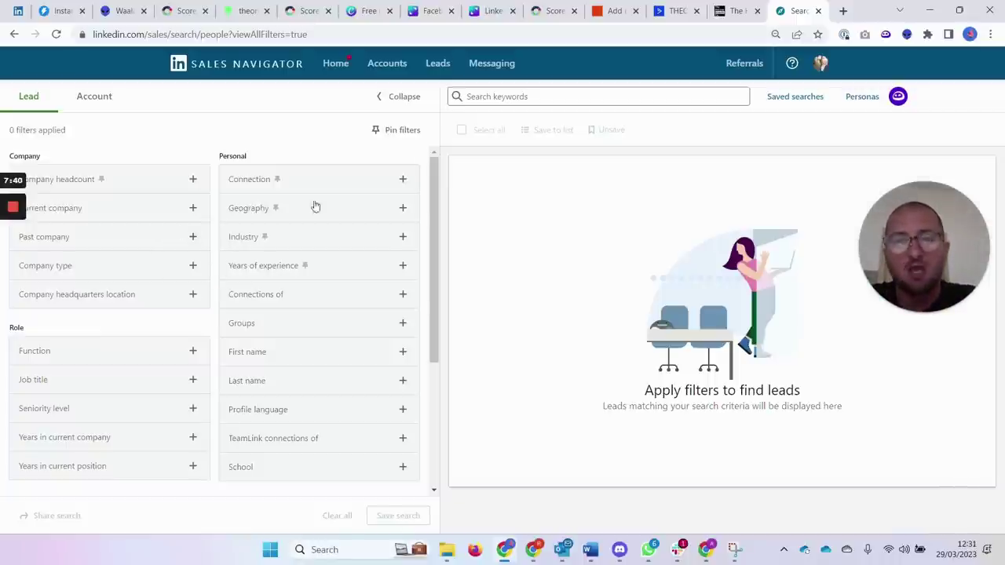
Search the leads for the keywords "financial advisor"
left_click(564, 98)
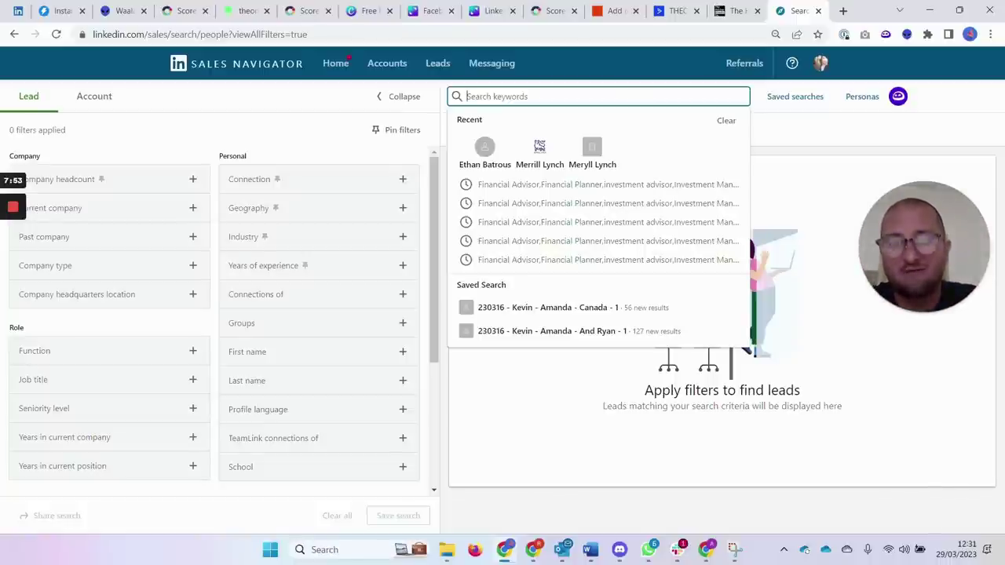
type("financi")
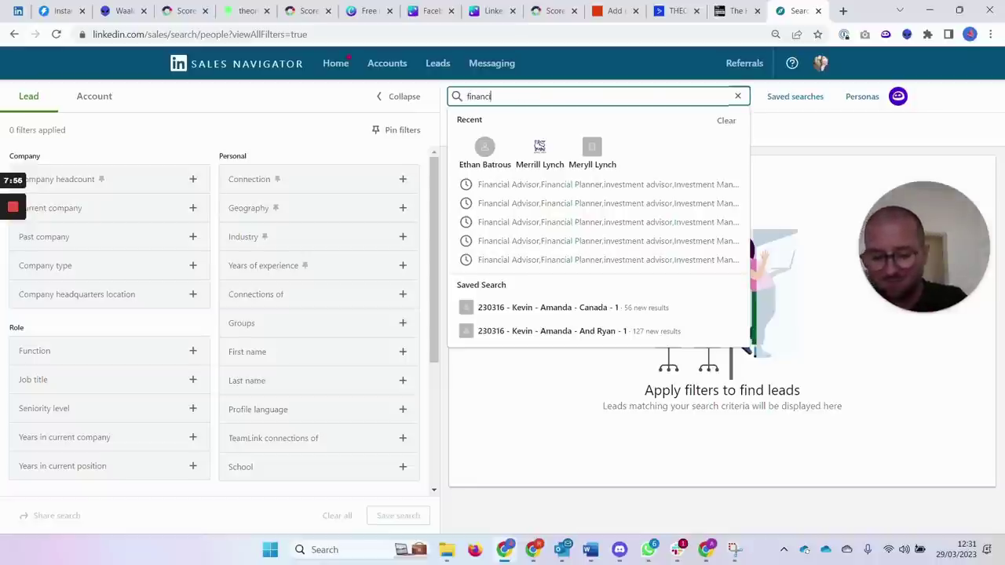
type("al advisor")
key("Return")
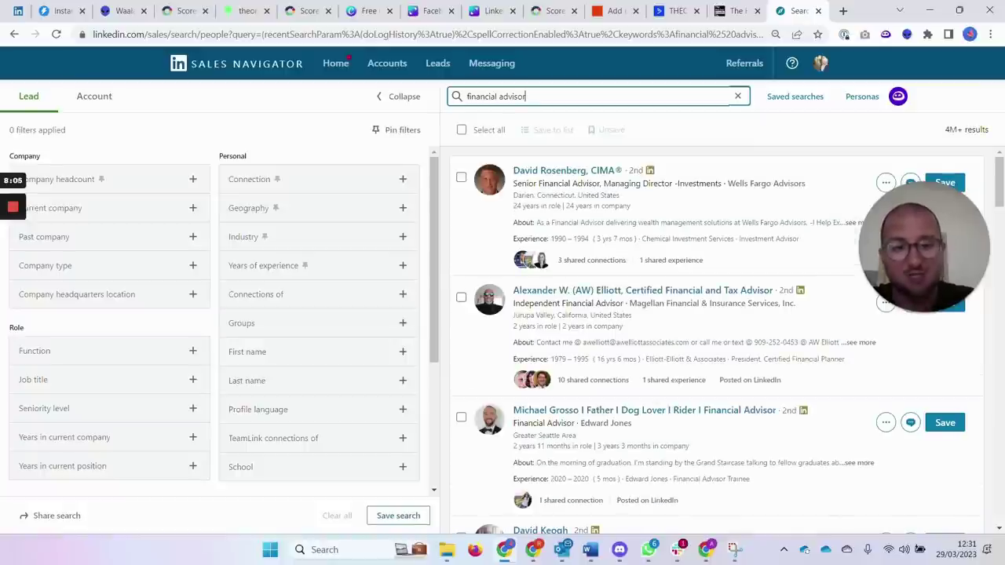
Check how relevant the keyword results are, examining the leads' roles and companies on the first page and on page 7
scroll(648, 314, "down", 10)
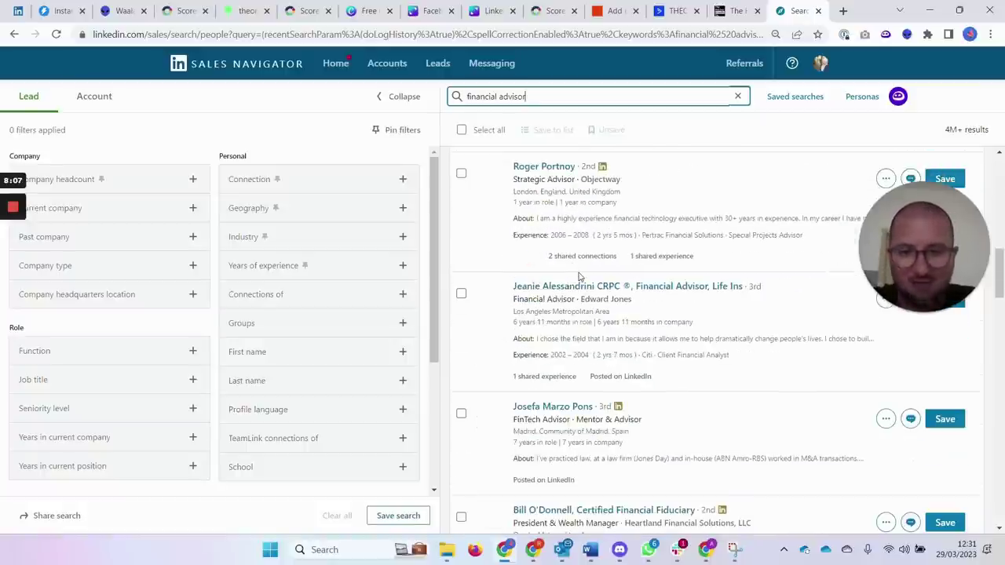
scroll(578, 276, "down", 15)
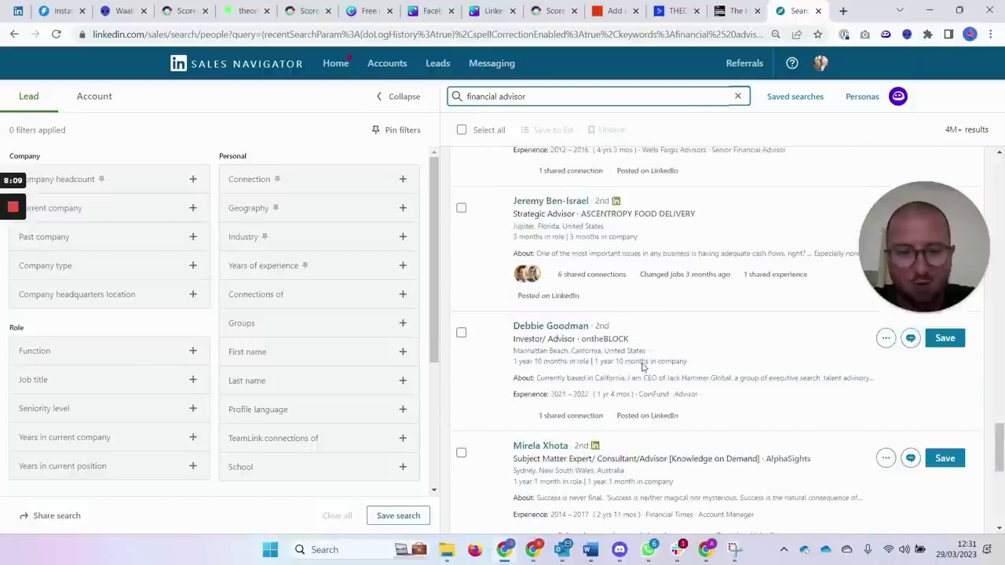
scroll(644, 367, "down", 5)
left_click(765, 508)
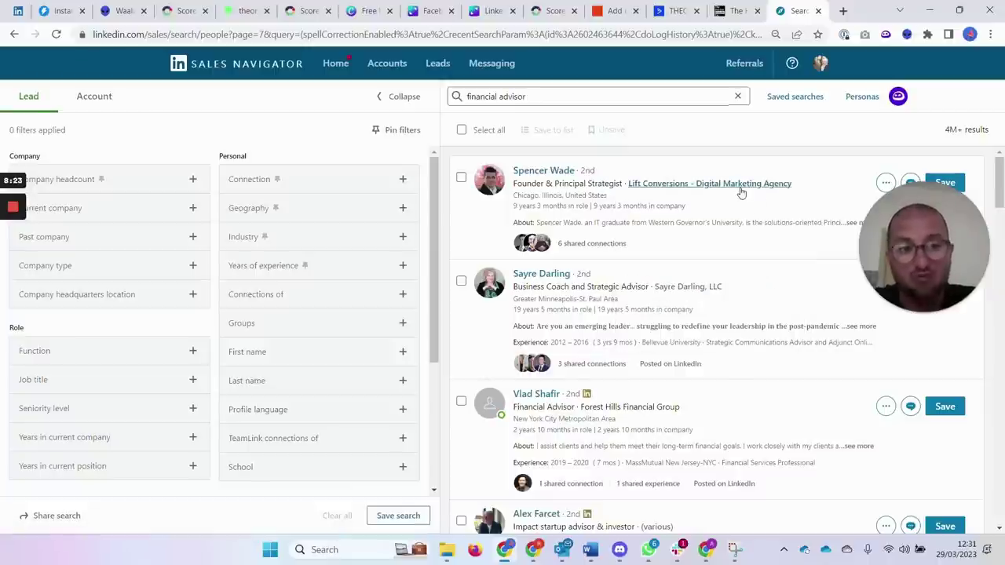
mouse_move(740, 191)
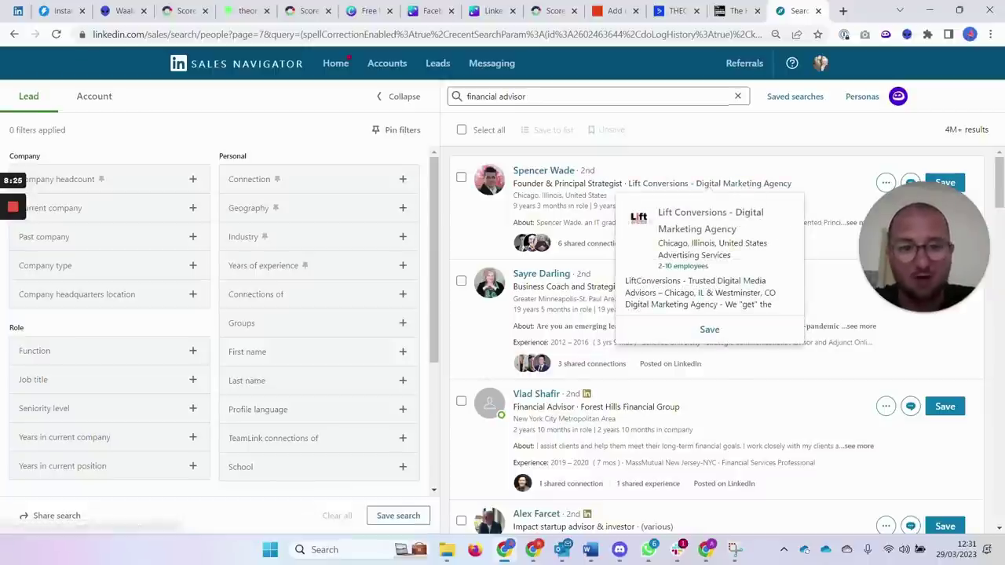
Clear the "financial advisor" keywords from the lead search
left_click_drag(480, 96, 542, 97)
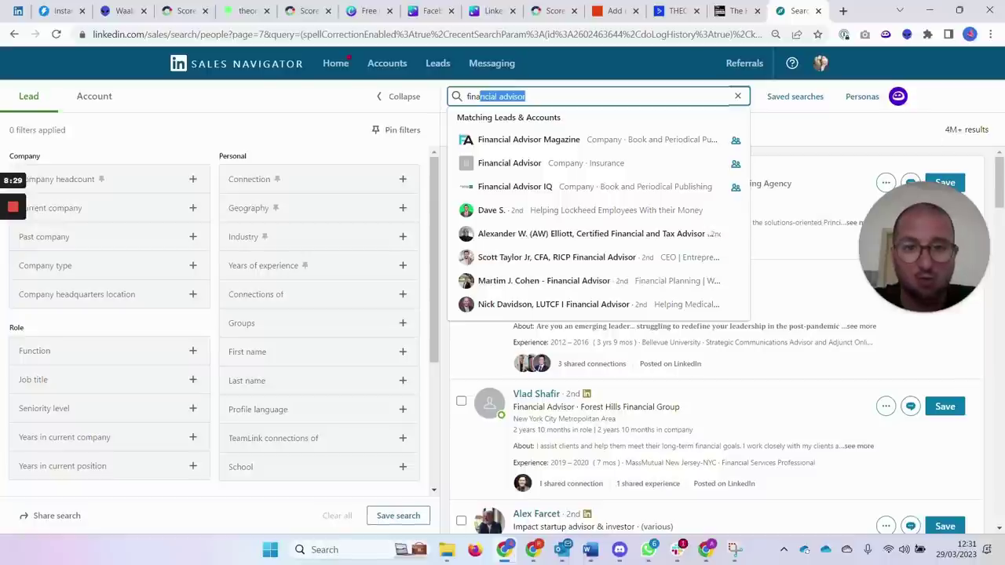
key("ctrl+a")
key("BackSpace")
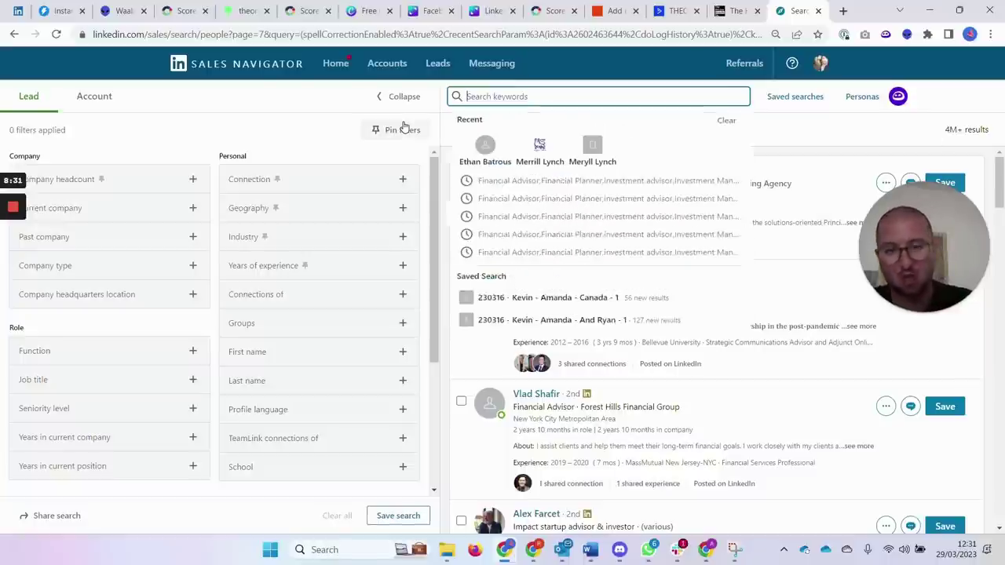
Filter the leads by the current job title "financial advisor", entered in quotation marks as an exact phrase
left_click(92, 387)
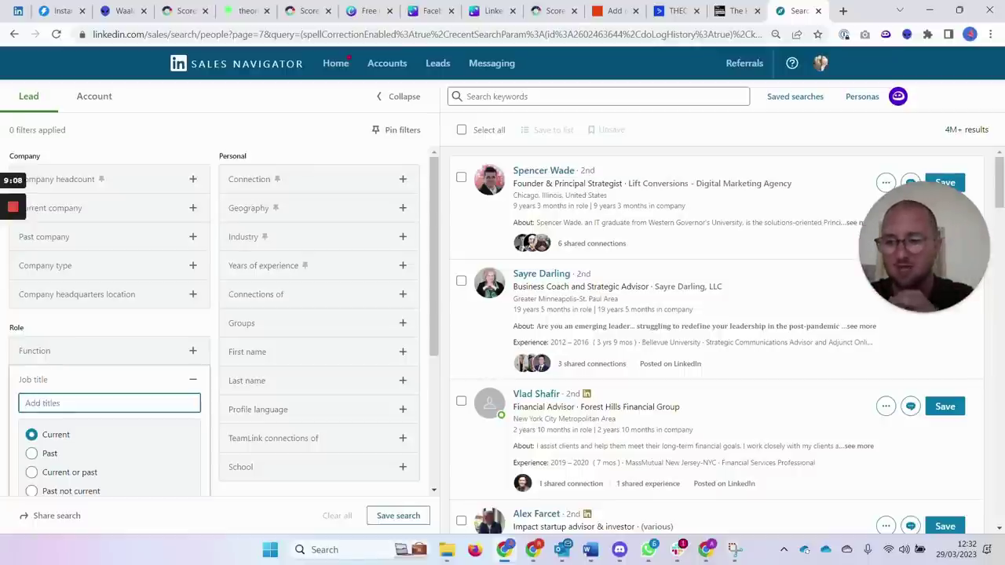
type("\"finan")
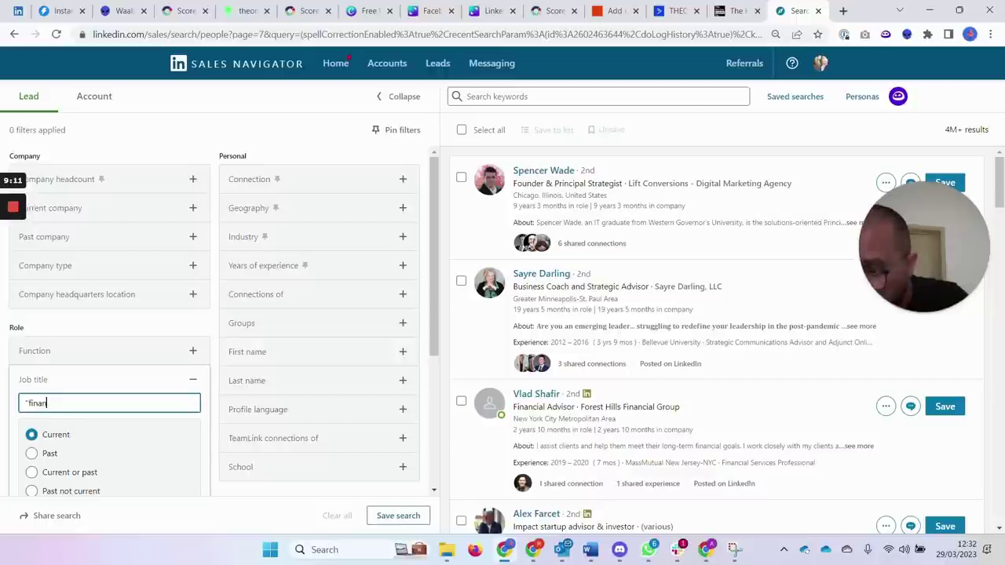
type("ccial advi")
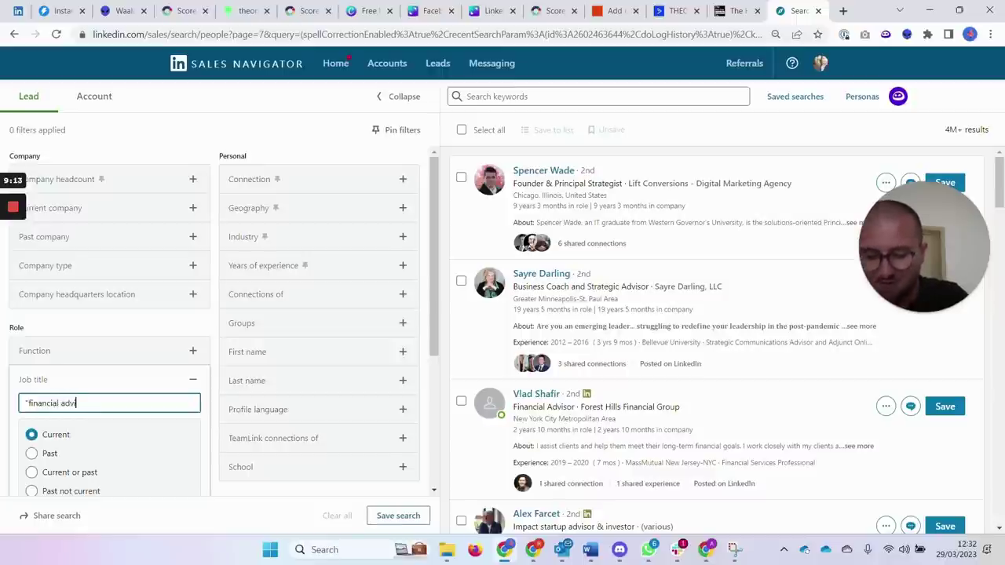
type("sor\"")
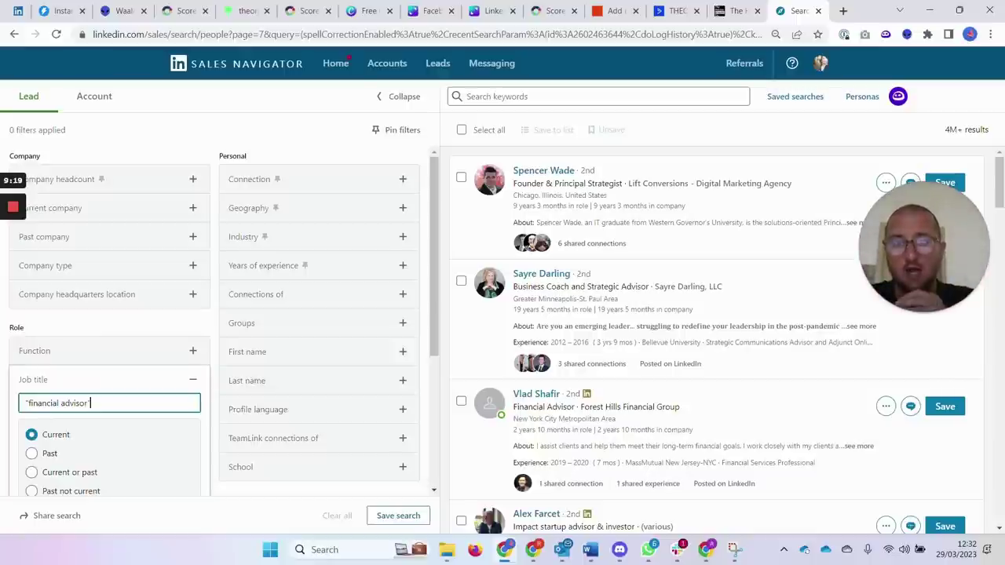
key("Return")
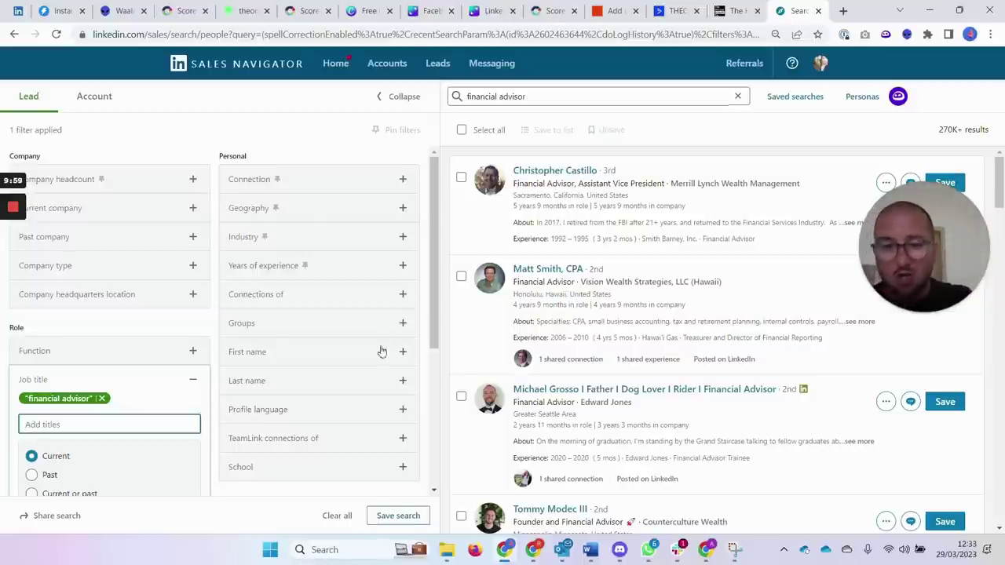
Replace the job title filter with the Boolean expression "financial advisor" NOT junior NOT recruiter NOT vice, and clear it after checking the results
left_click(102, 399)
type("\"fin")
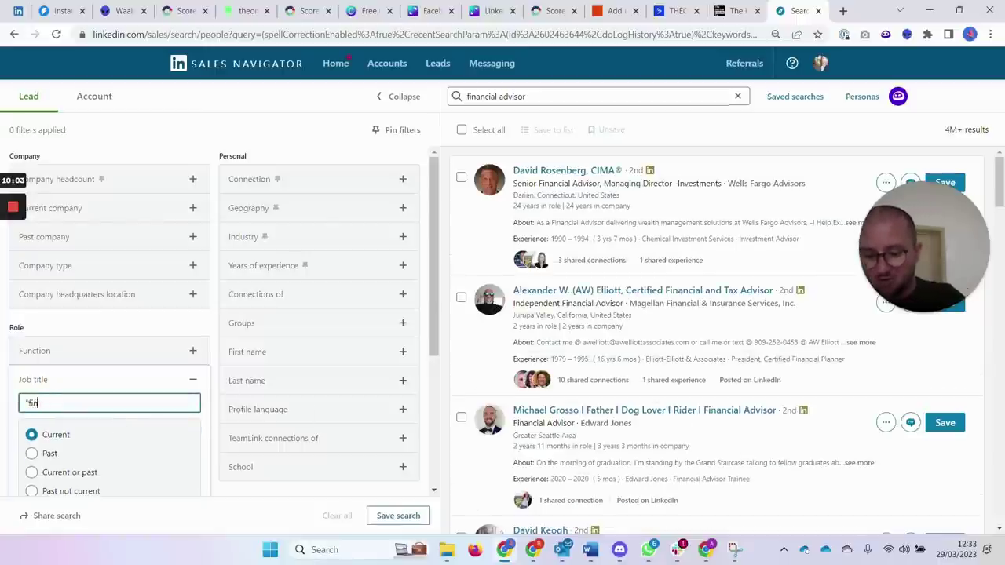
type("ancial advisor\"")
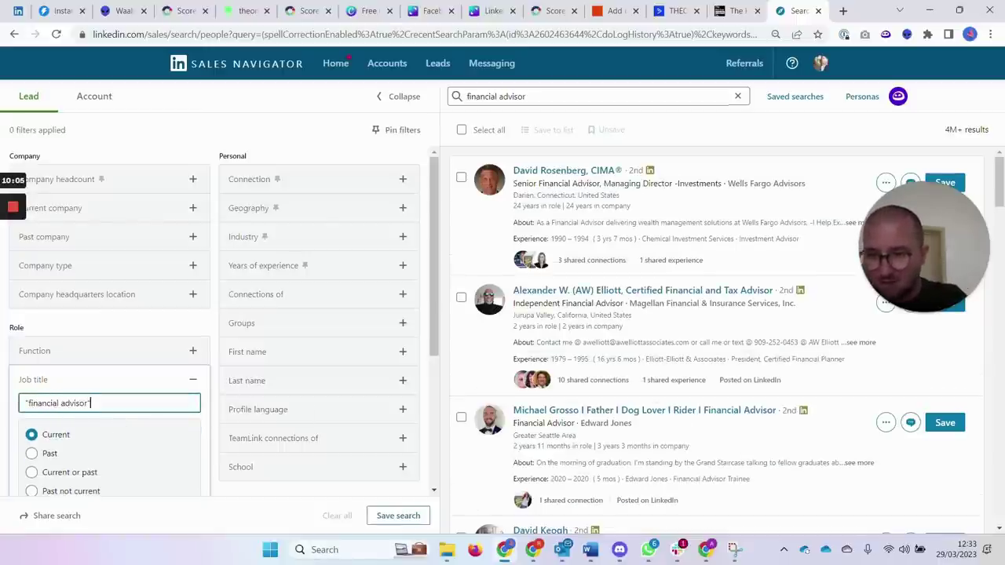
type(" NOT")
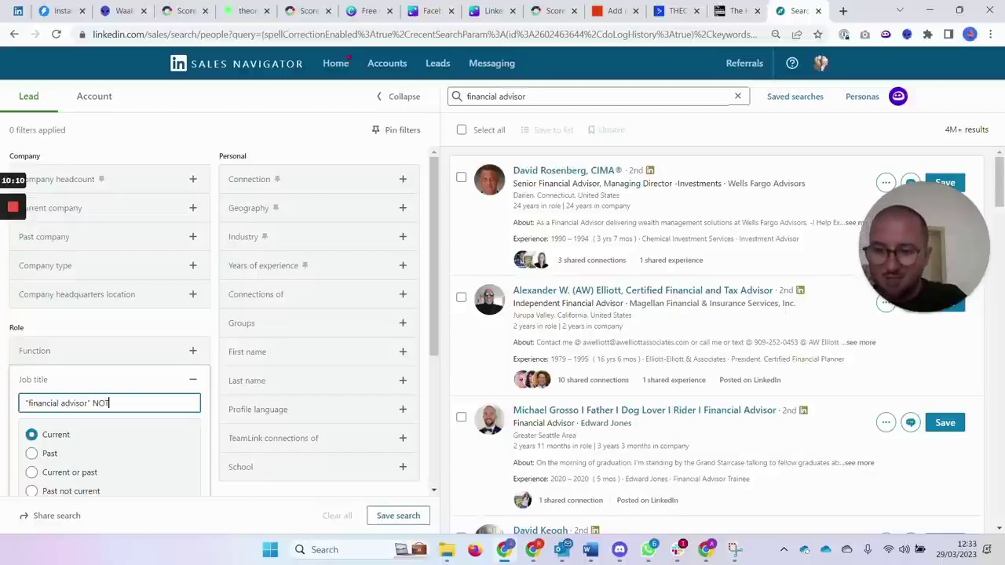
type(" junior")
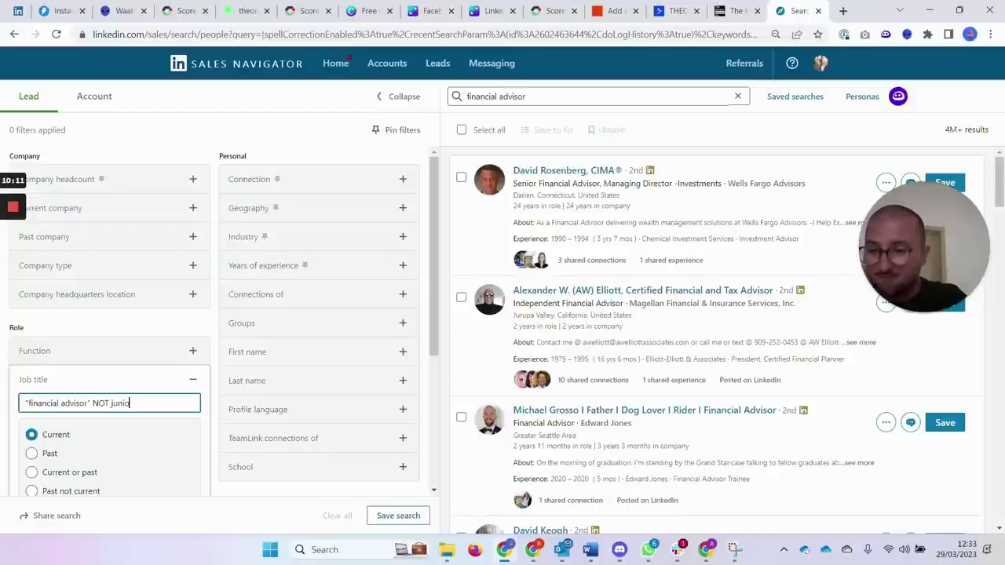
type(" NOT")
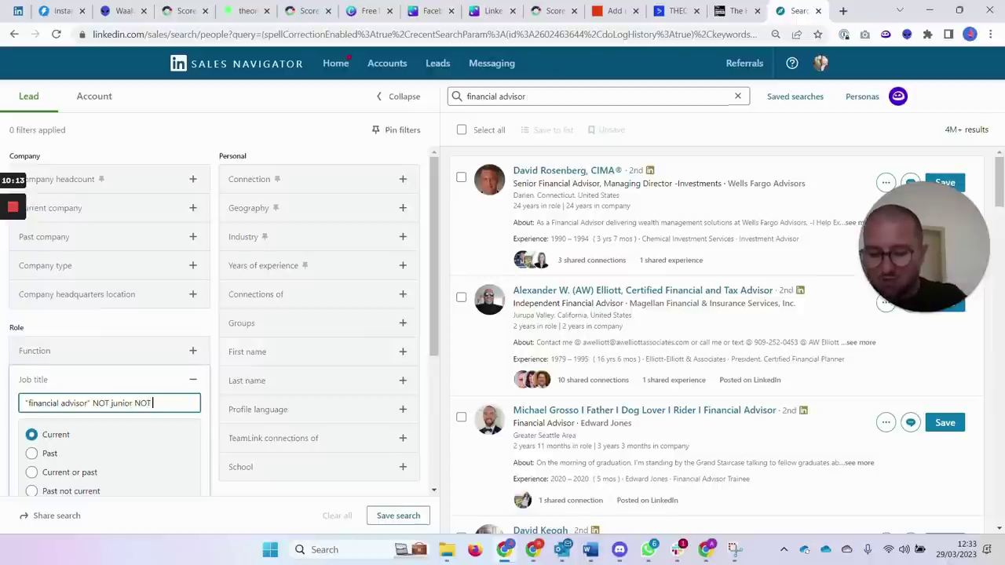
type(" recruiter")
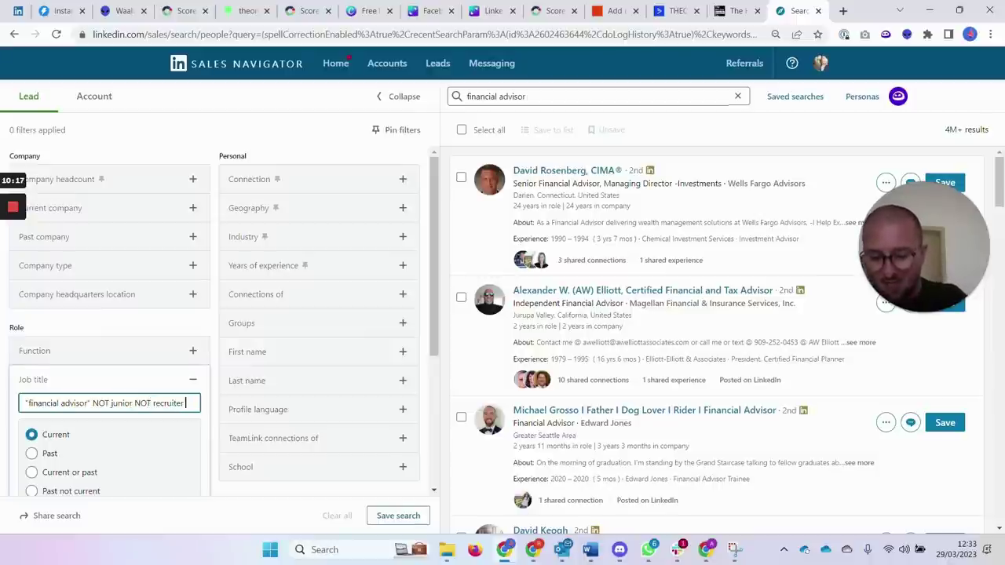
type(" NOT")
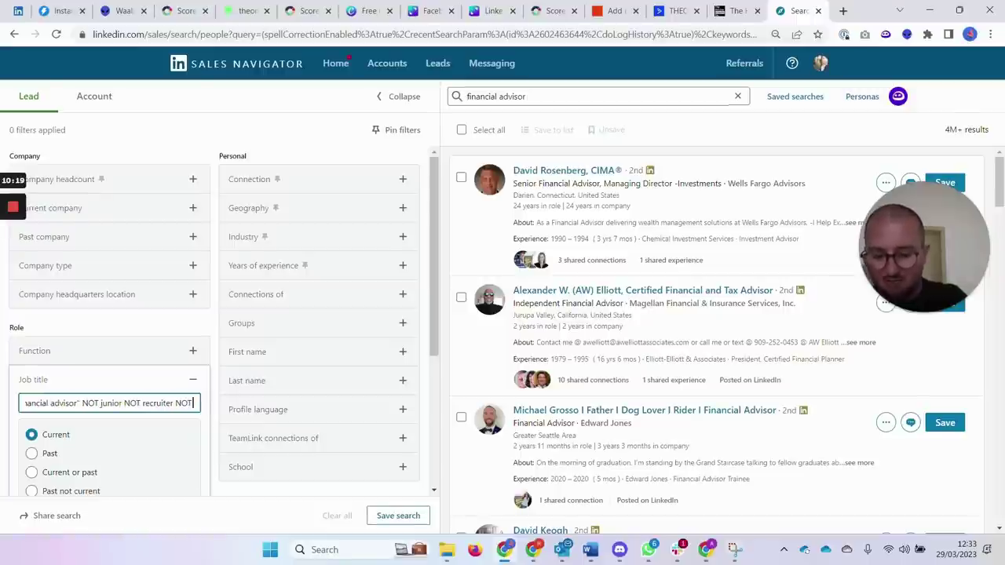
type(" vice")
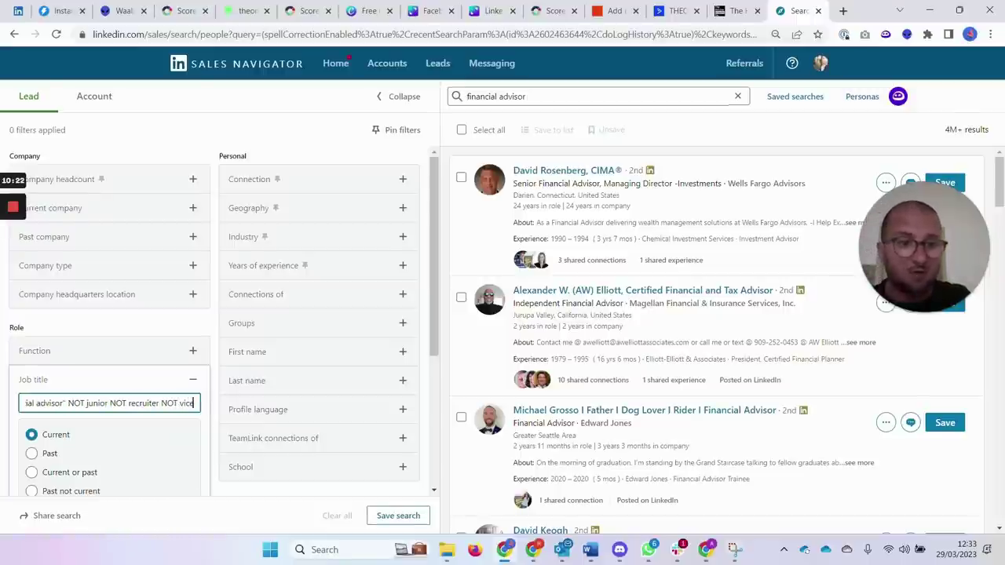
key("Return")
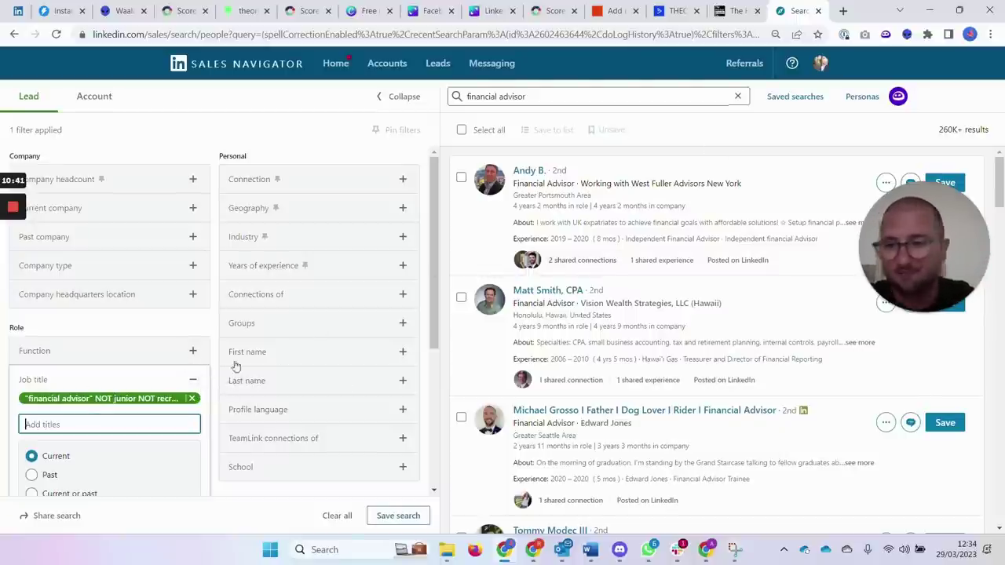
left_click(193, 399)
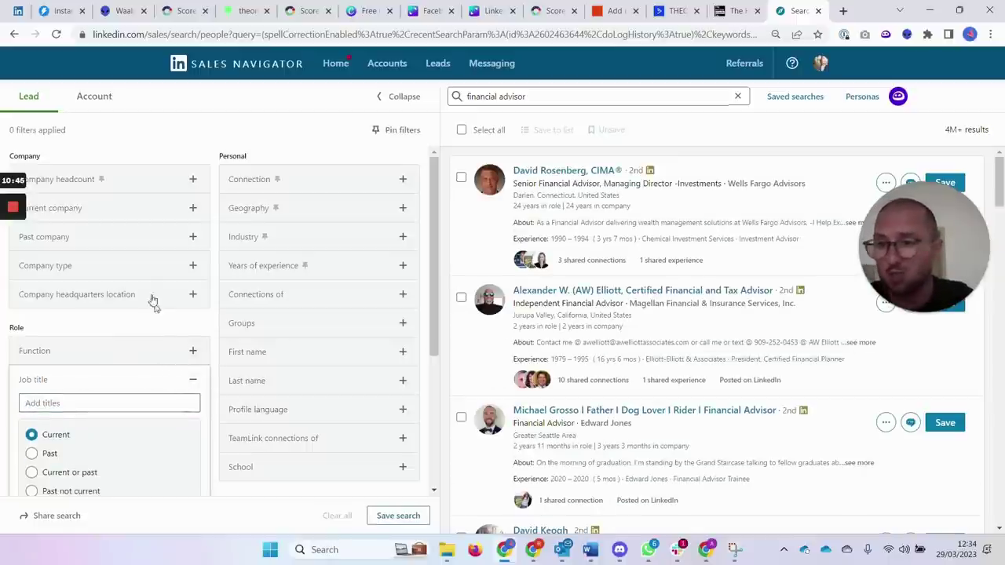
Review the available company headcount ranges without applying one
left_click(71, 181)
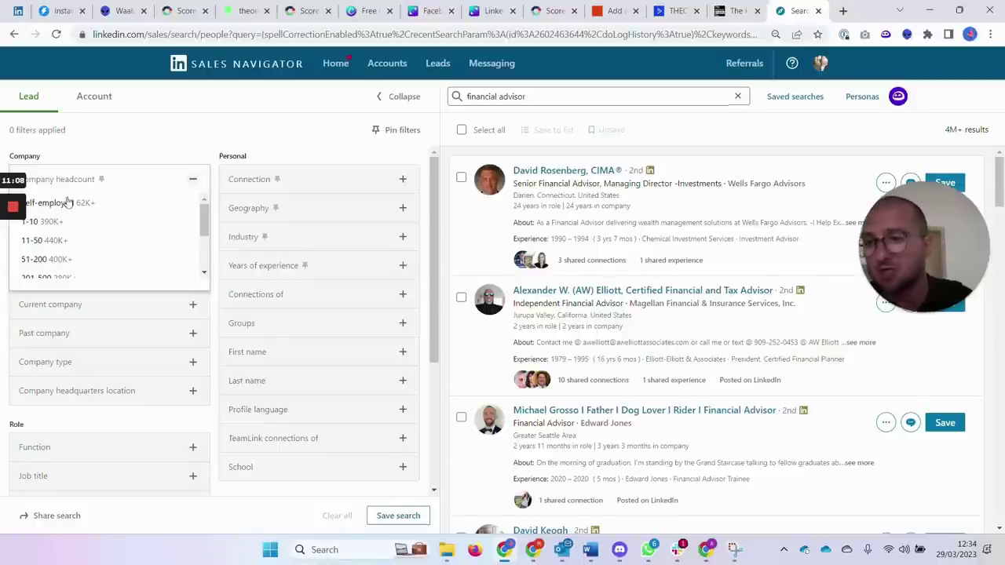
left_click(72, 181)
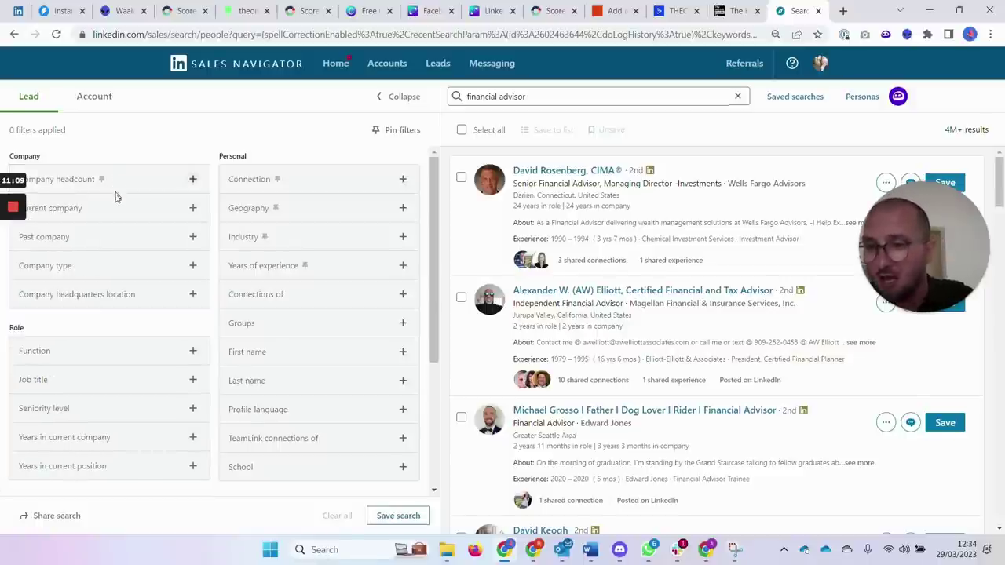
mouse_move(12, 207)
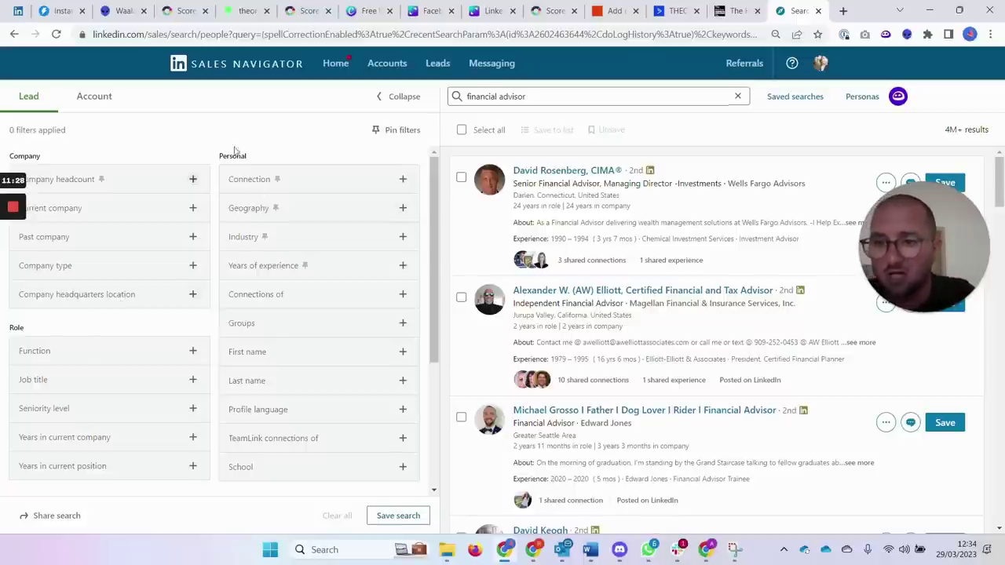
Limit the leads' geography to include the United States region
left_click(254, 209)
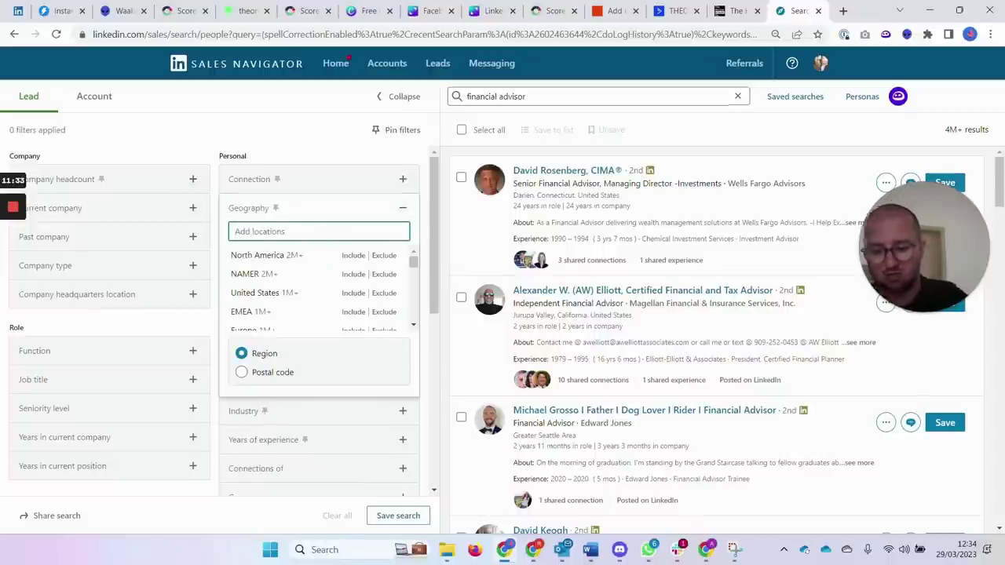
type("united")
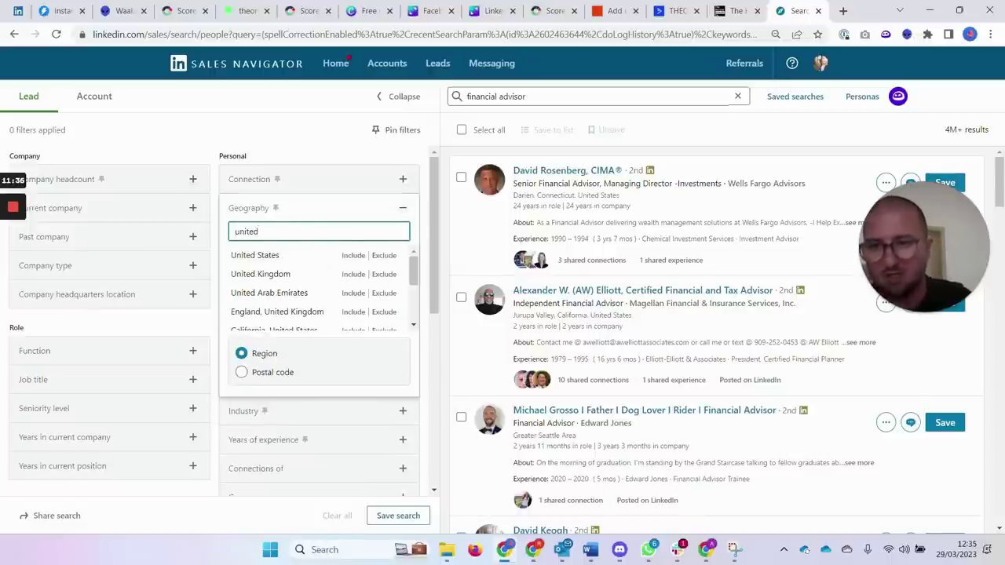
left_click(354, 254)
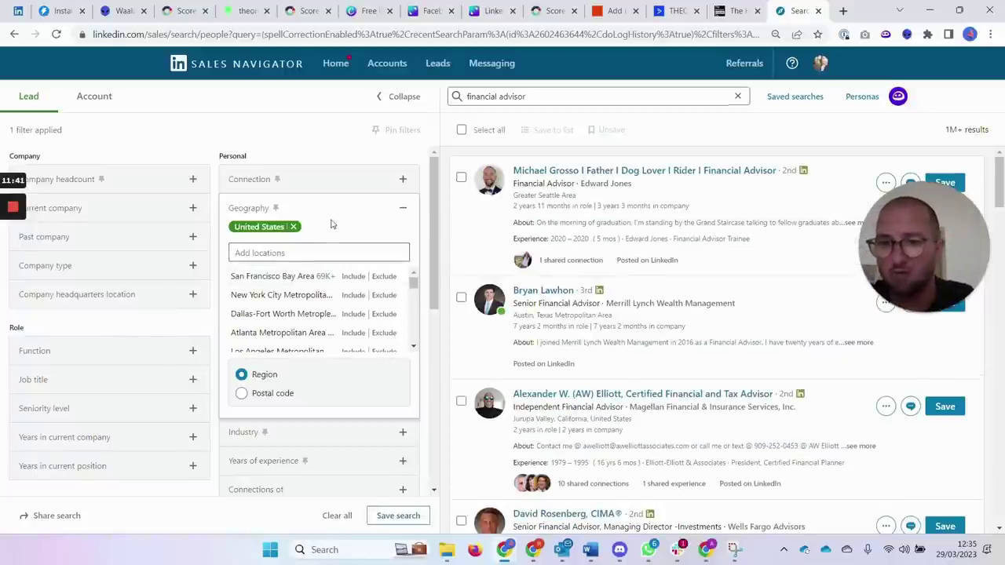
left_click(403, 208)
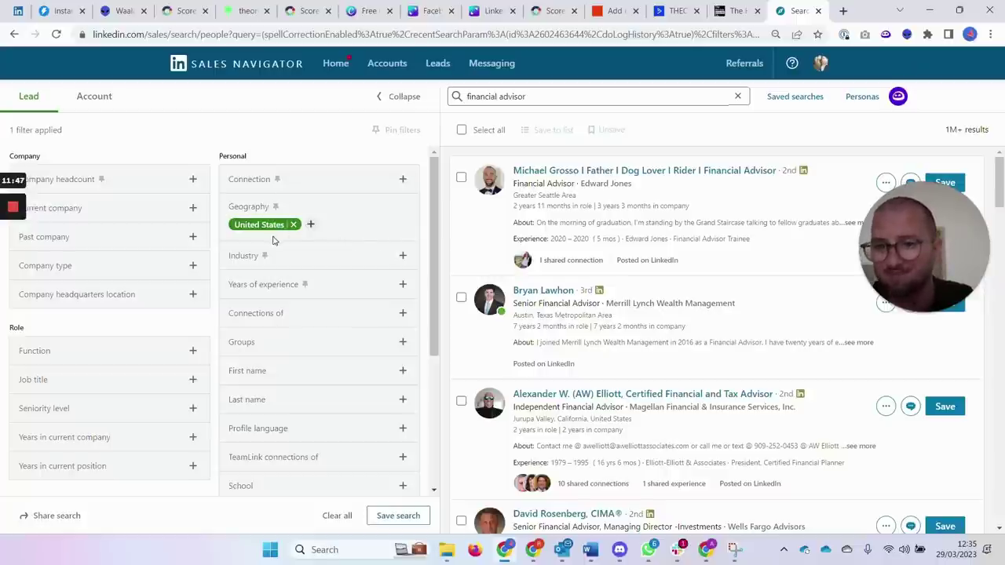
Review the options offered by the industry and connection filters without selecting any
left_click(403, 257)
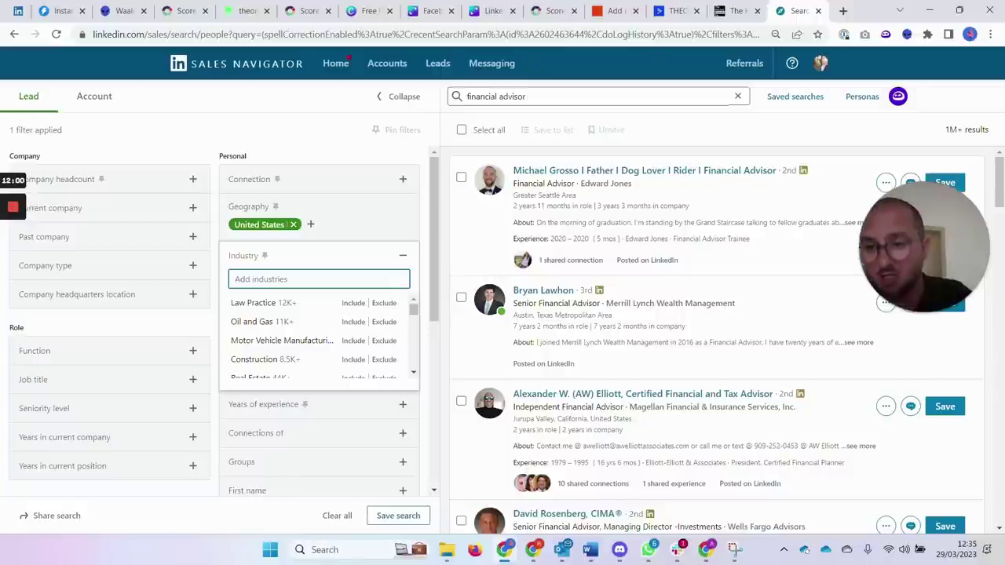
left_click(403, 256)
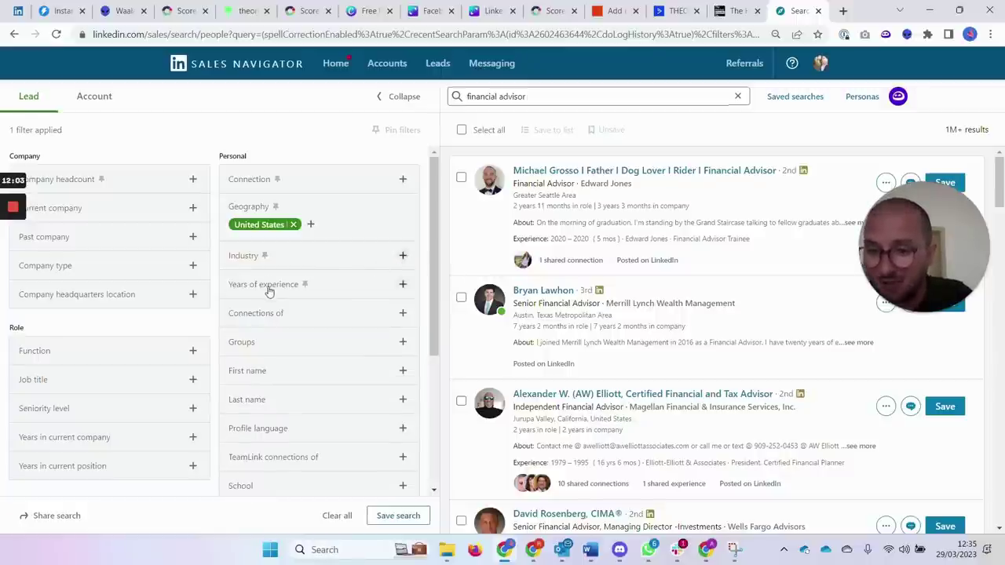
scroll(97, 265, "down", 1)
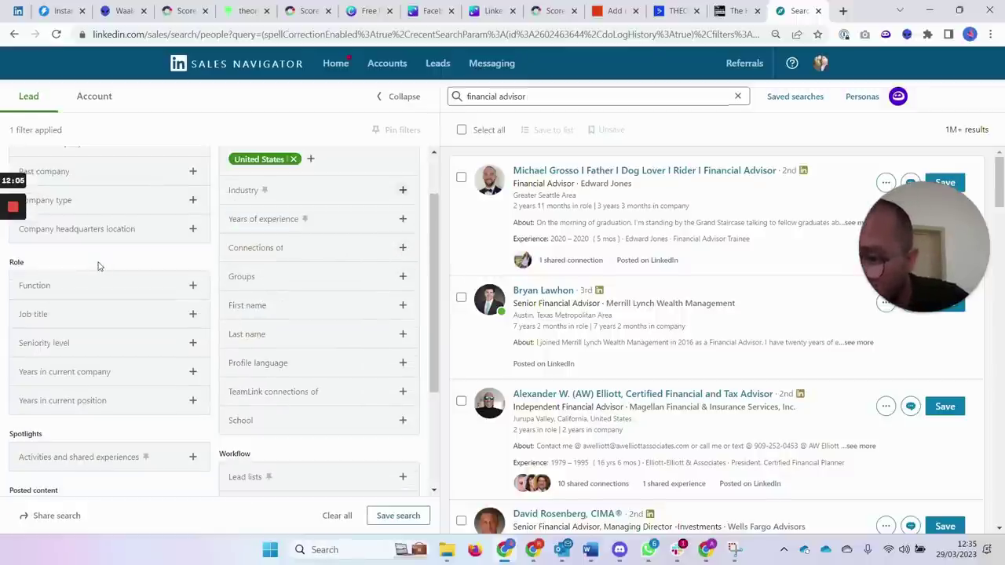
scroll(100, 314, "down", 1)
scroll(103, 326, "down", 1)
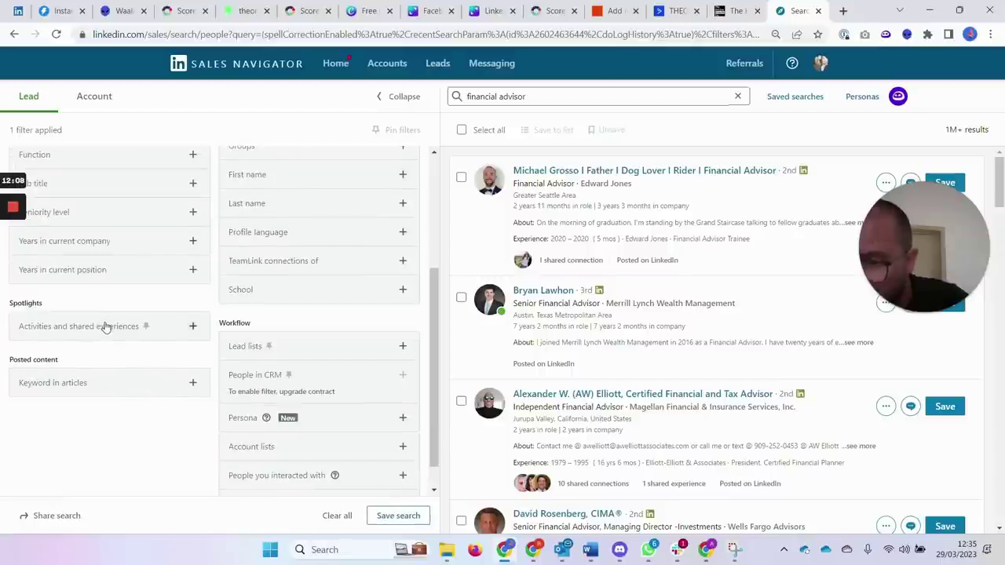
scroll(110, 333, "up", 1)
scroll(109, 333, "up", 2)
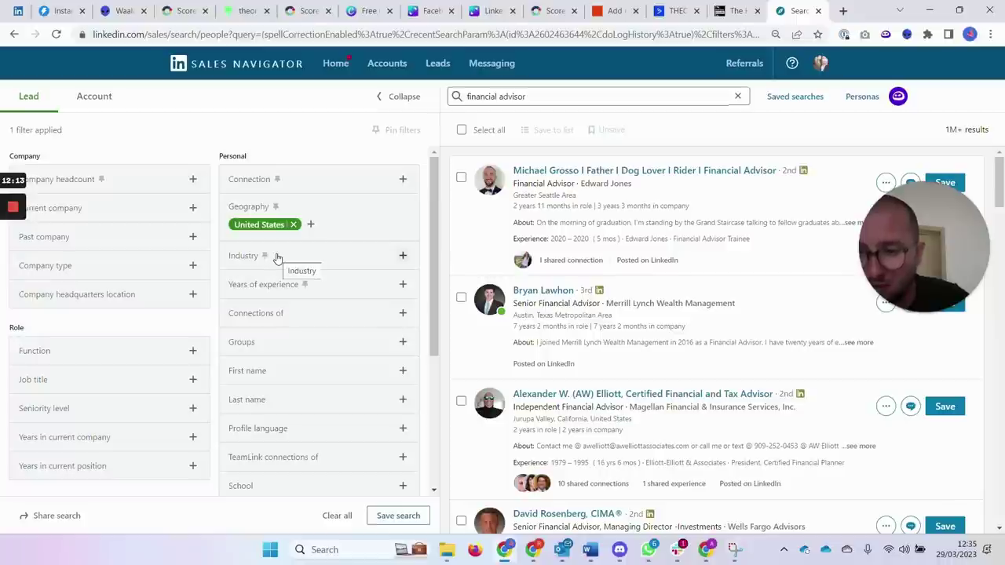
left_click(255, 182)
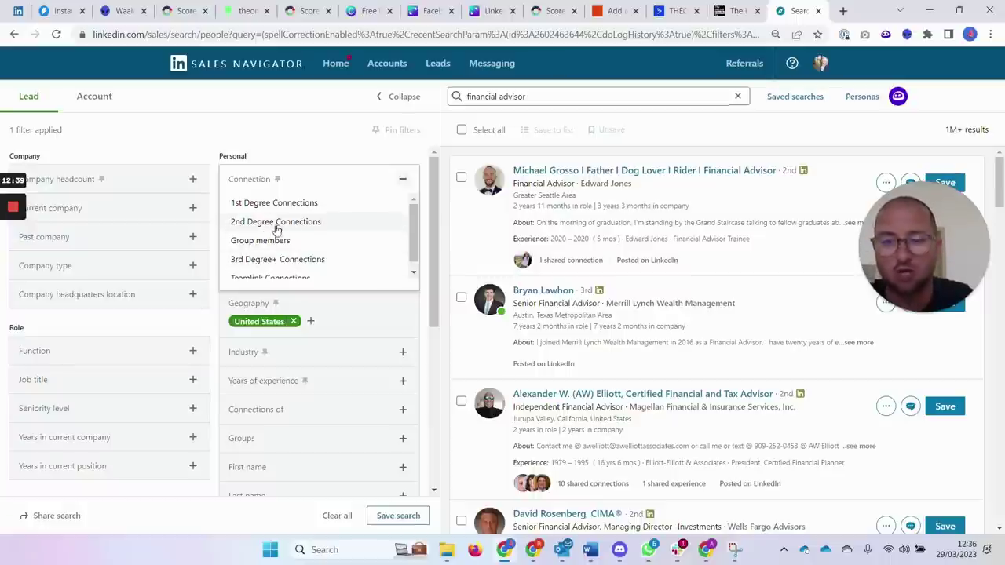
left_click(304, 137)
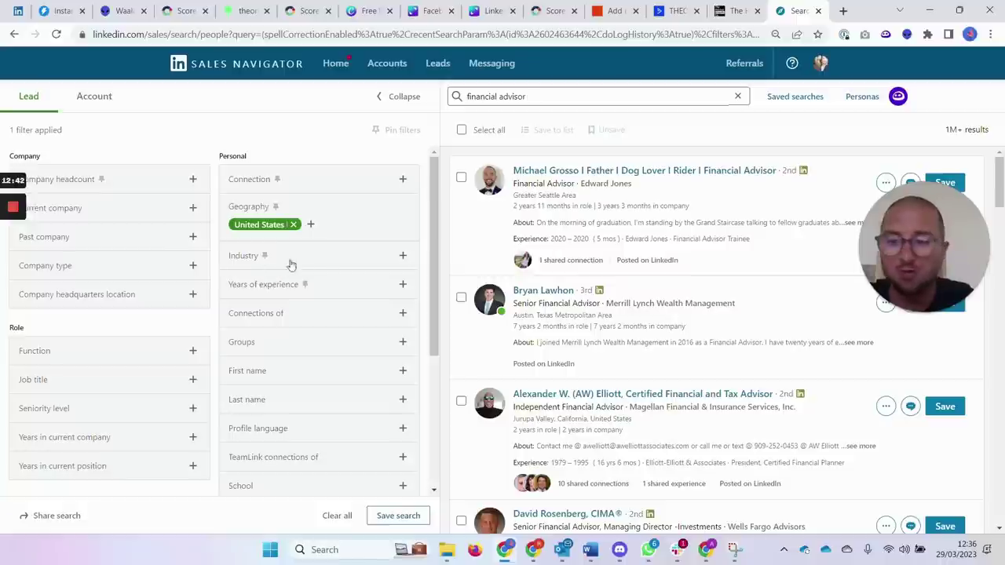
Review the activities and shared experiences options under Spotlights, including recent job changes and LinkedIn posts within 30 days
scroll(259, 292, "down", 1)
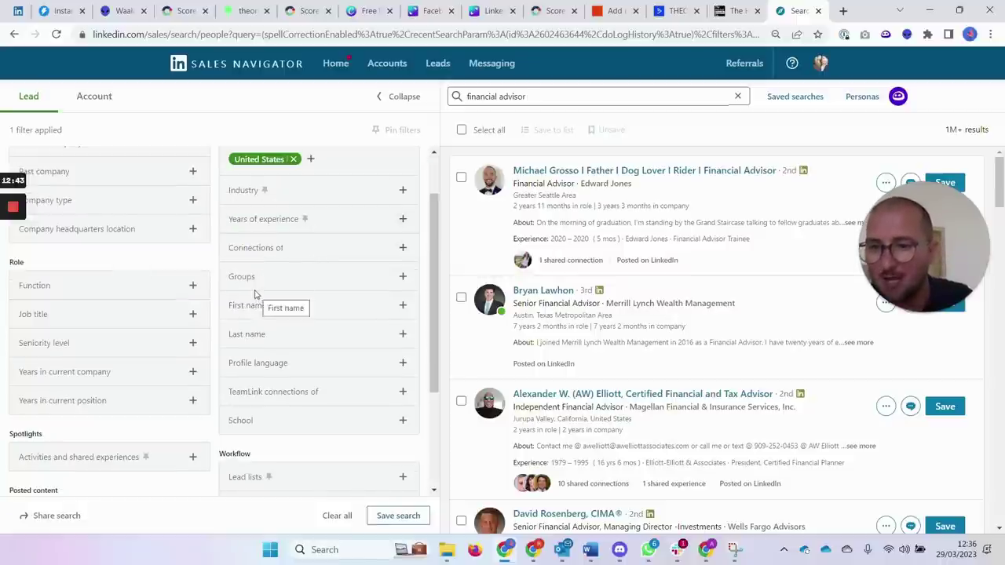
scroll(252, 294, "down", 1)
scroll(229, 300, "down", 1)
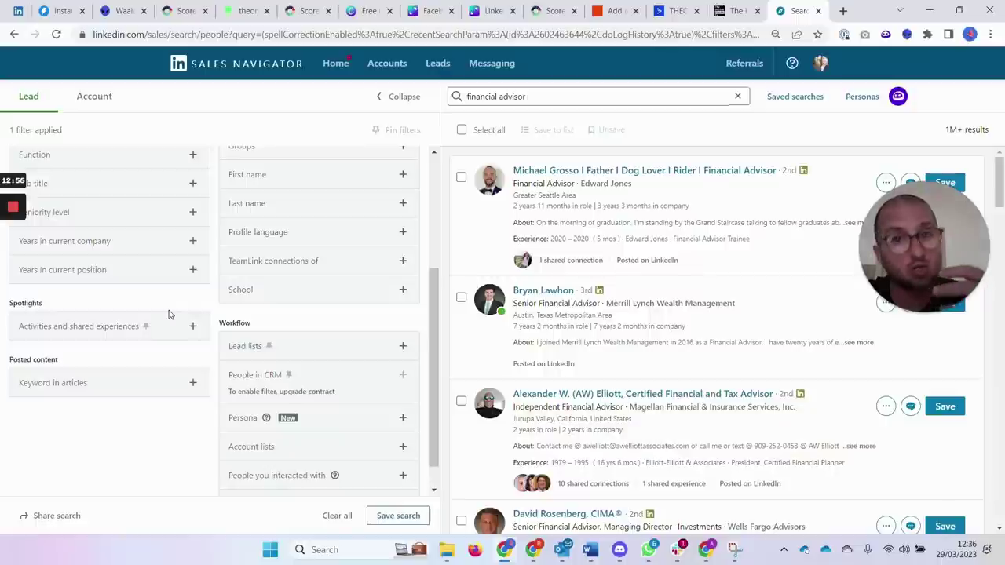
left_click(115, 328)
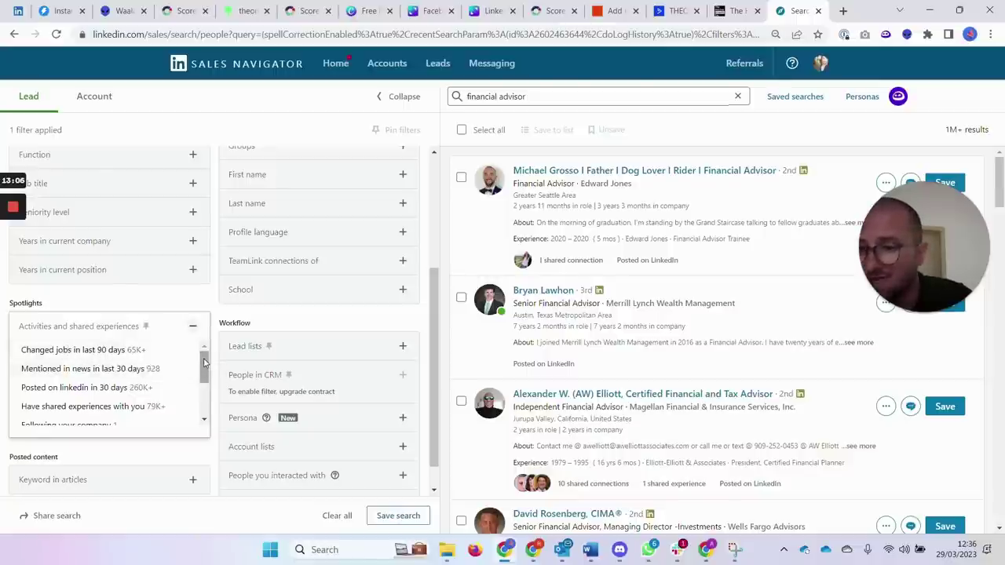
scroll(204, 367, "down", 1)
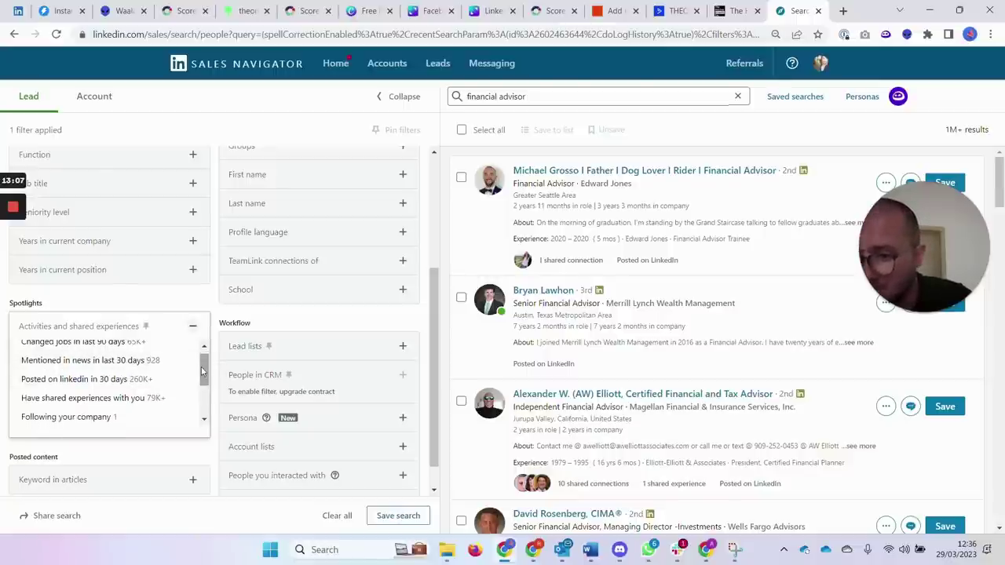
scroll(201, 379, "down", 1)
scroll(201, 379, "down", 1)
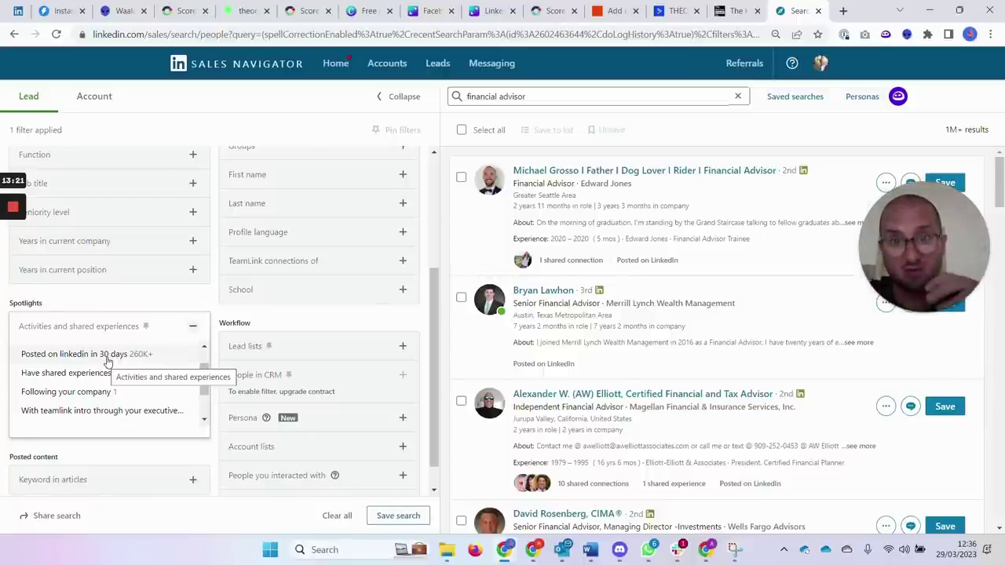
left_click(196, 307)
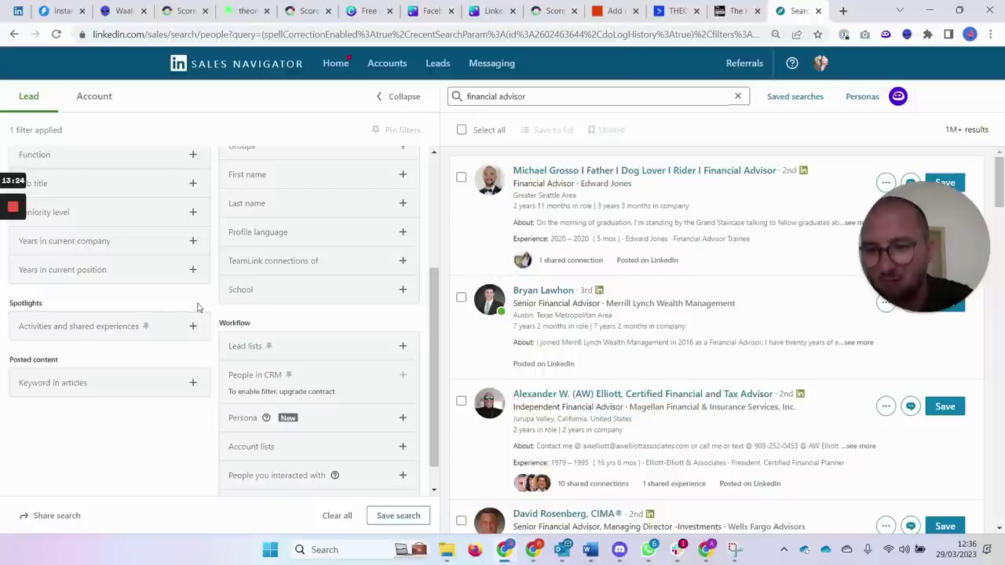
Examine the remaining lead filters, including the industry and function options, without applying any
scroll(196, 305, "up", 1)
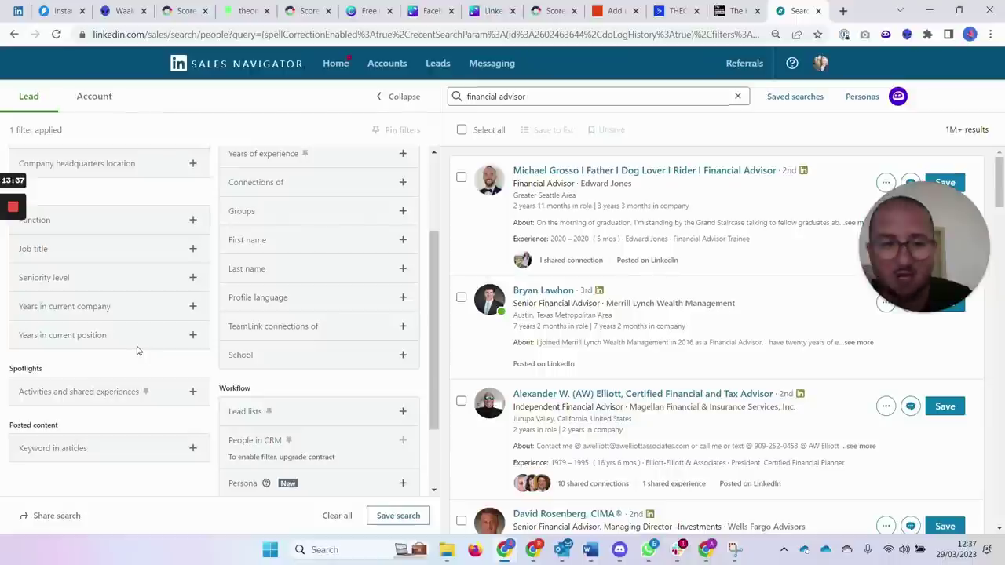
scroll(142, 349, "down", 1)
scroll(158, 375, "down", 1)
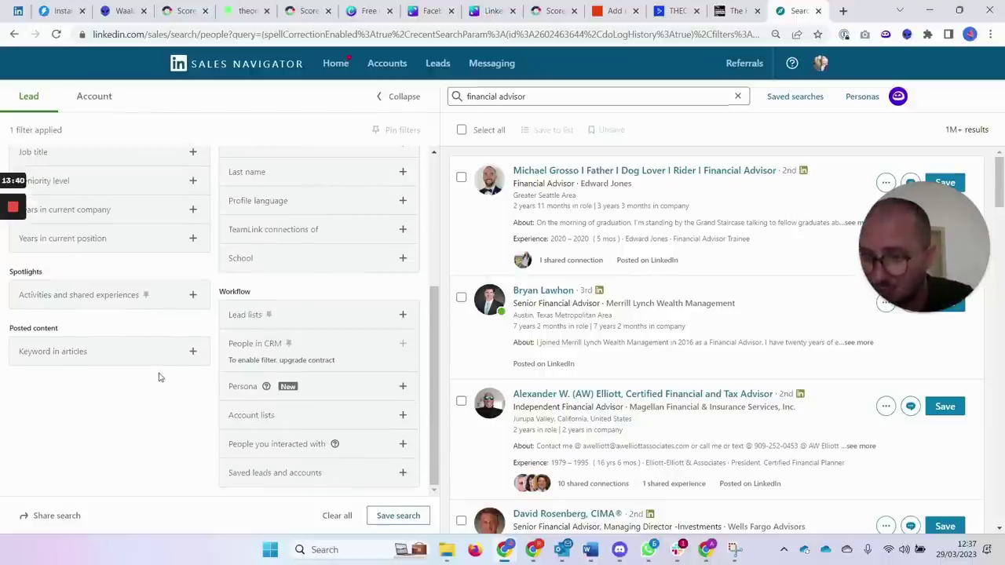
scroll(226, 394, "up", 5)
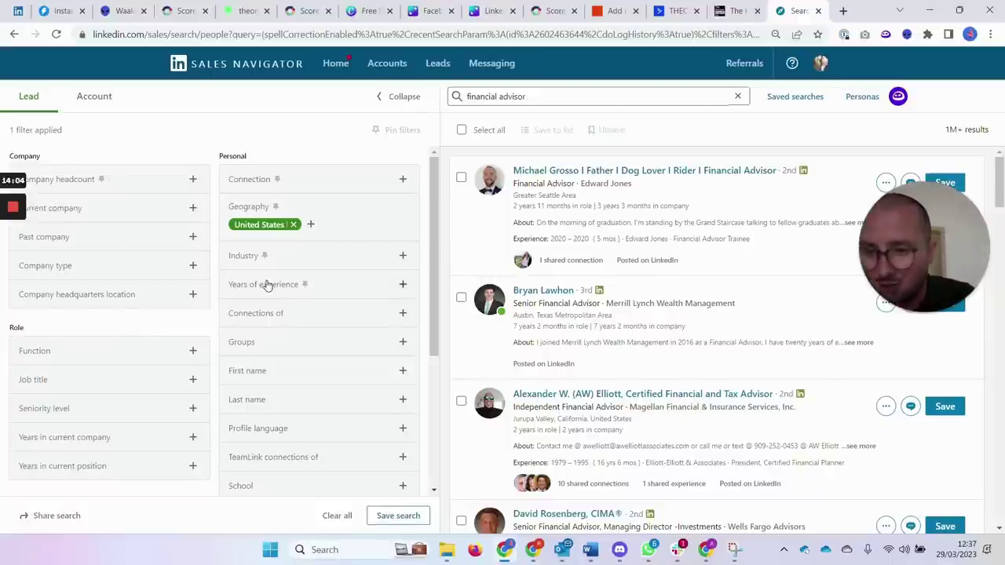
left_click(250, 257)
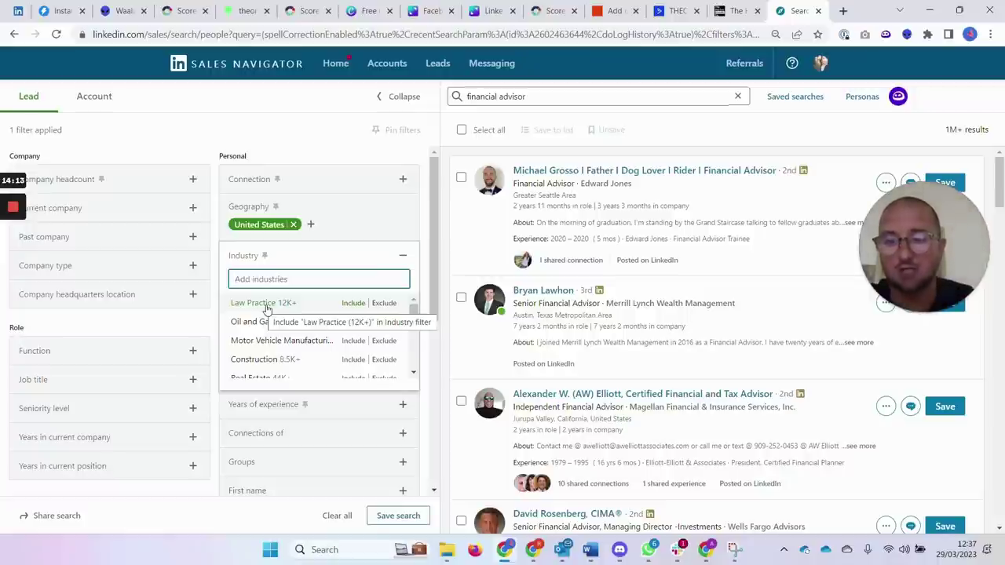
left_click(386, 260)
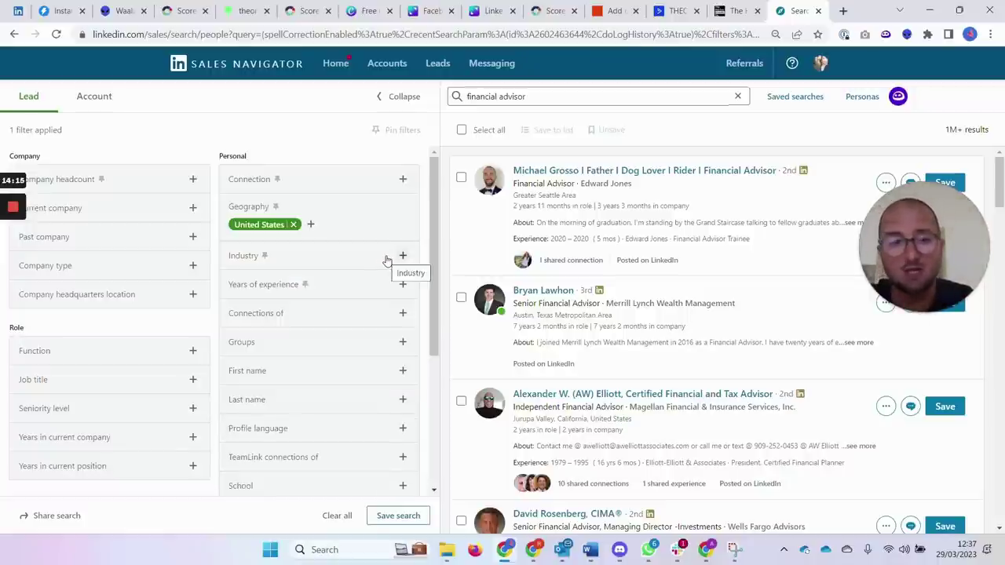
left_click(79, 353)
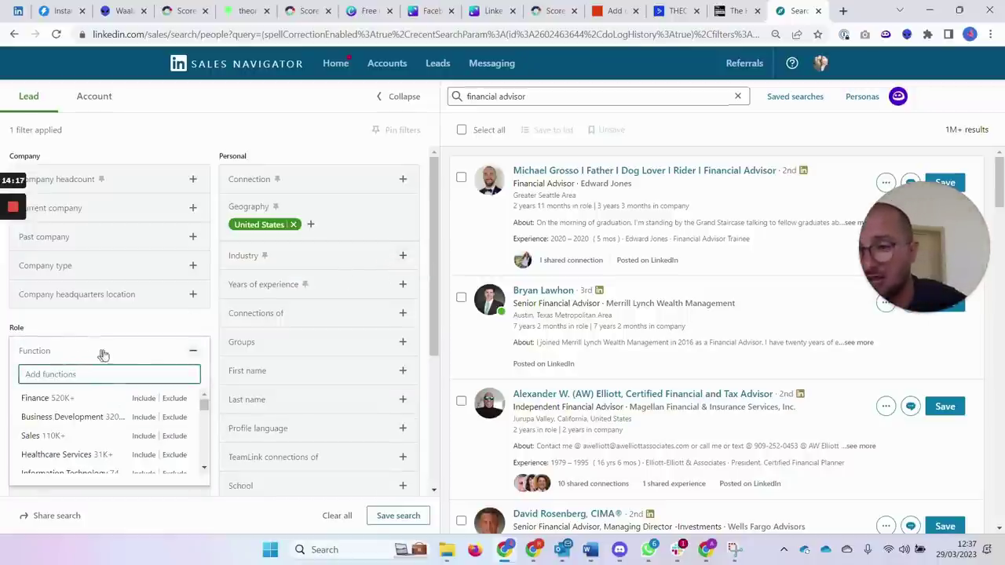
left_click(172, 350)
Try entering the quoted phrase "financial advisor" as a current job title filter
left_click(123, 384)
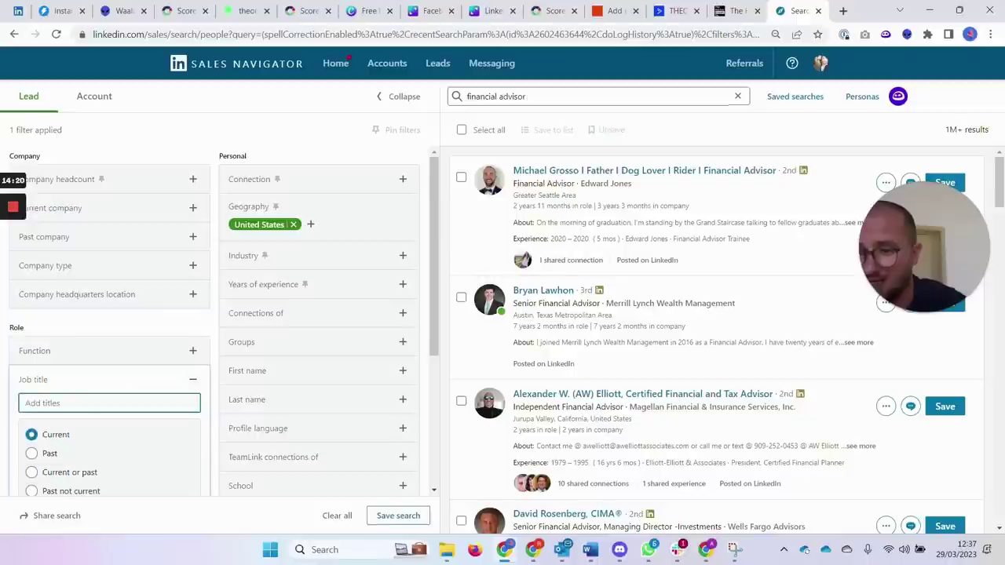
type("fi")
key("BackSpace")
key("BackSpace")
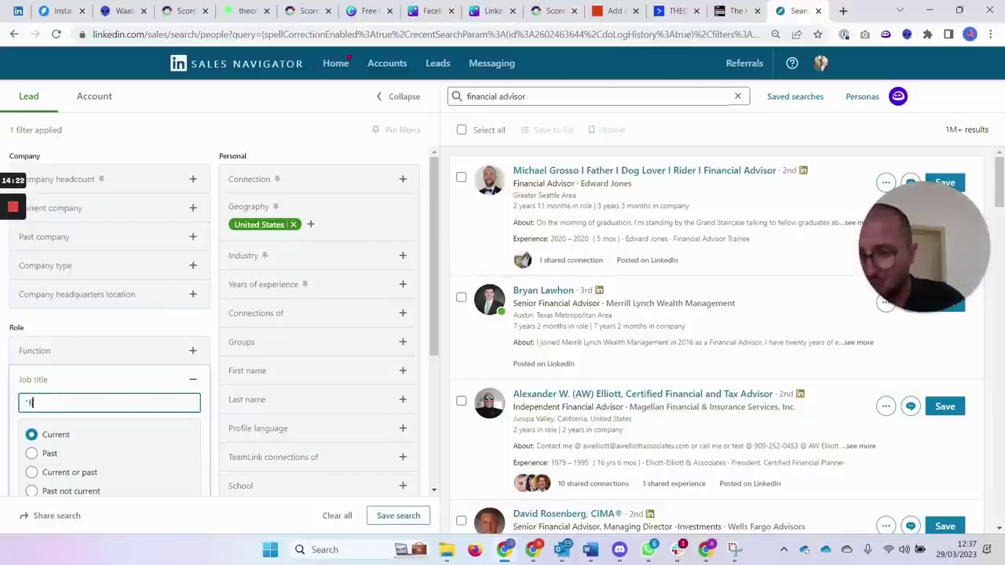
type("financial advisor")
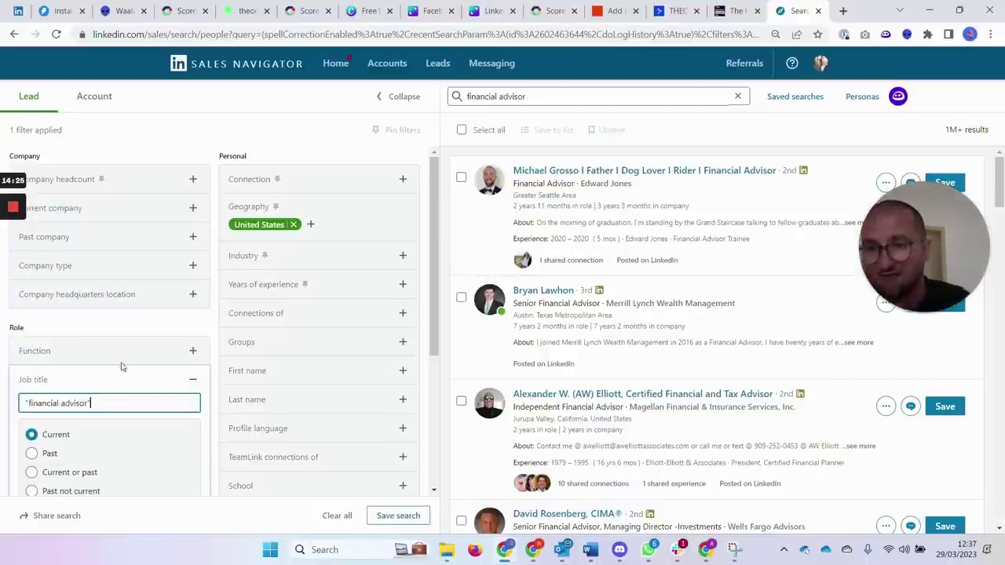
left_click(128, 319)
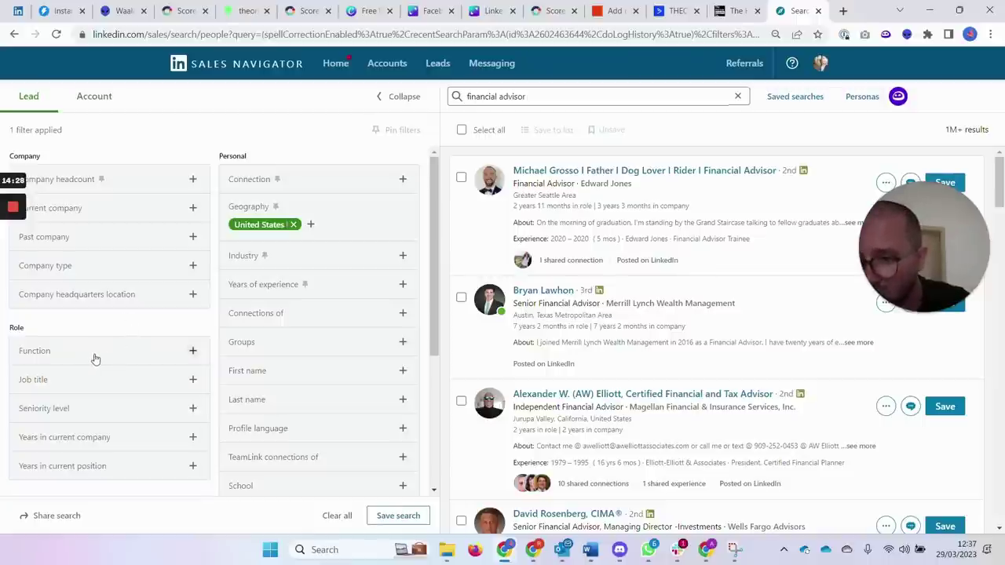
Review the function options and the full range of seniority levels without including or excluding any
left_click(102, 358)
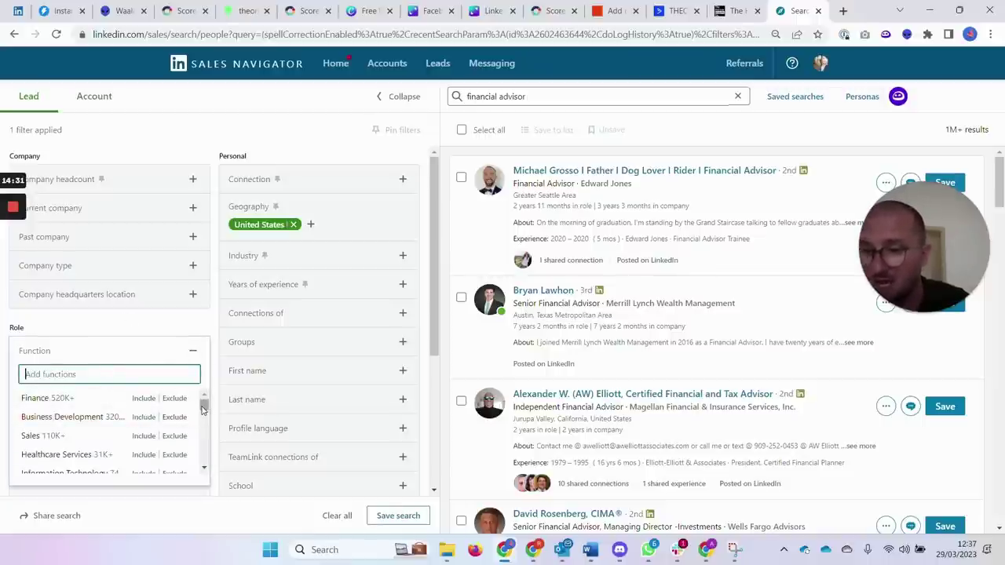
left_click(48, 355)
left_click(59, 414)
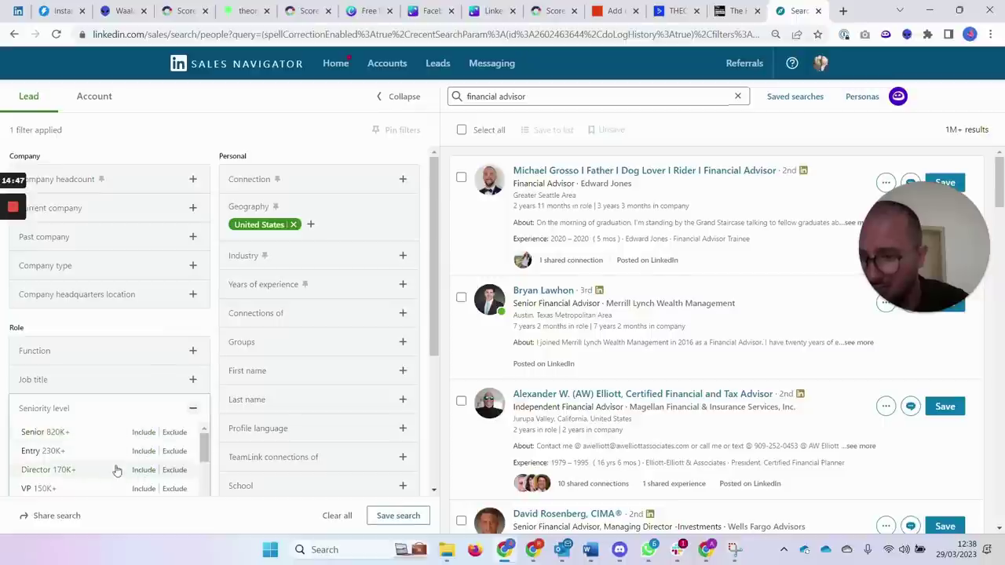
left_click_drag(200, 458, 199, 472)
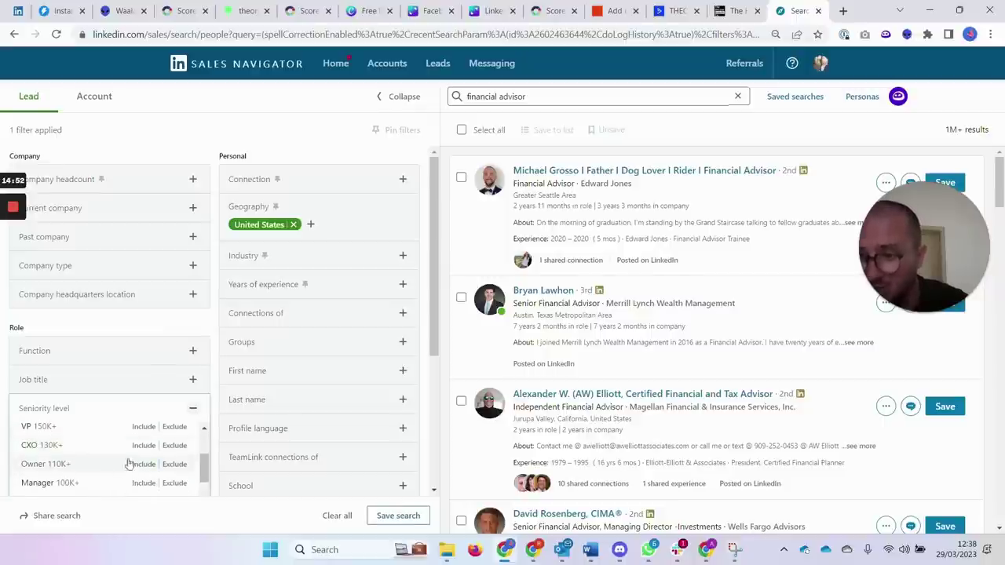
scroll(208, 469, "down", 2)
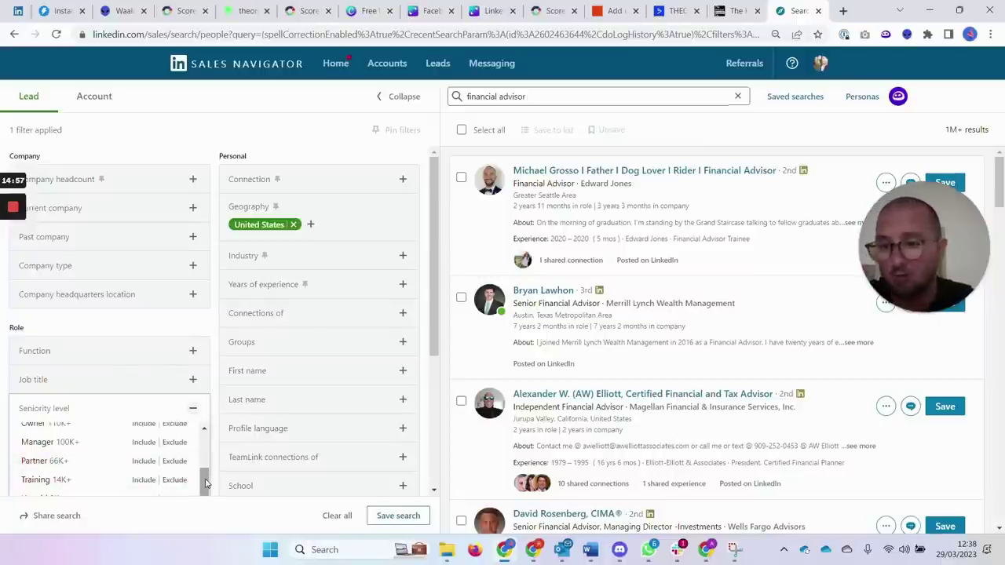
left_click_drag(206, 481, 207, 387)
left_click(197, 330)
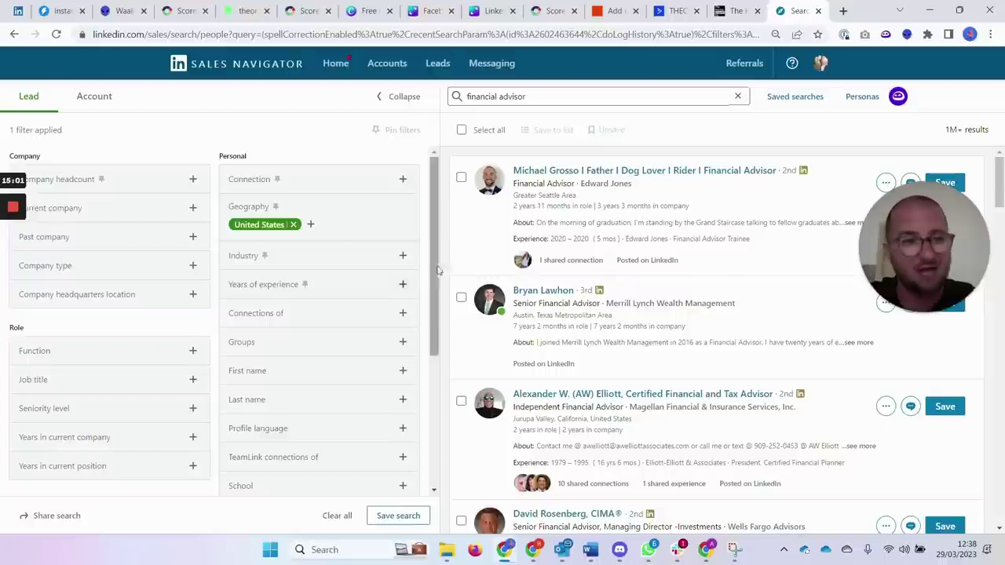
left_click_drag(908, 246, 627, 348)
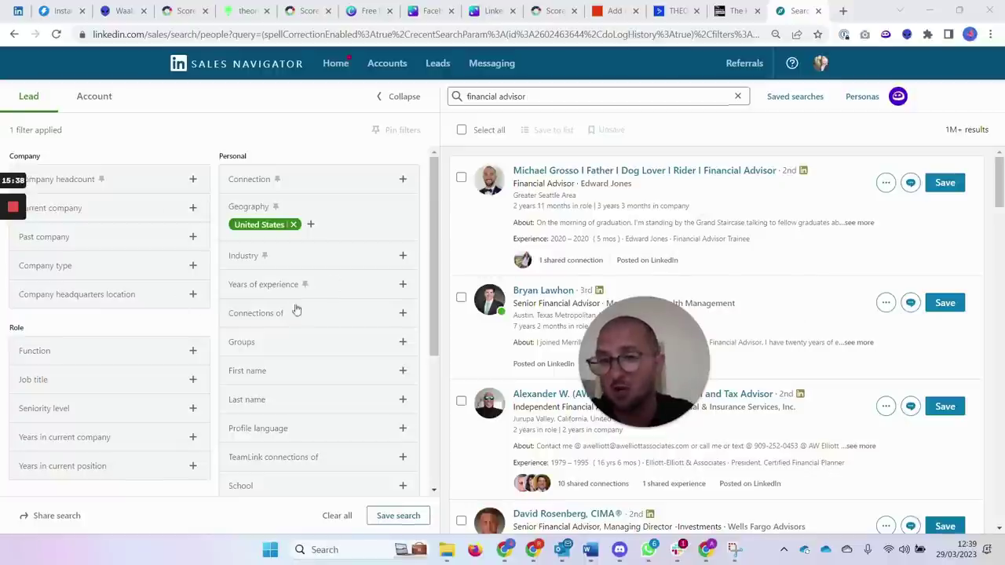
left_click_drag(439, 315, 438, 324)
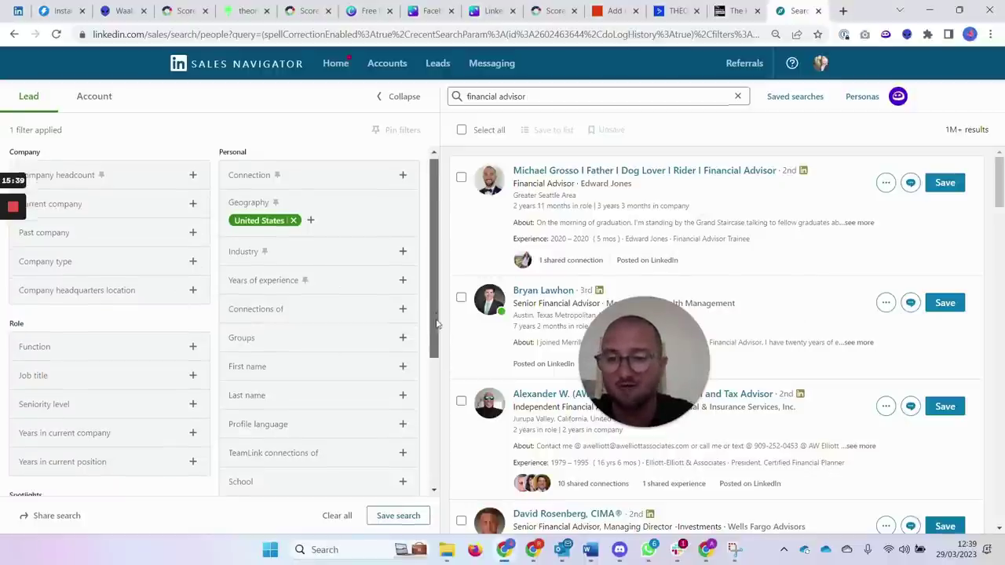
scroll(437, 324, "down", 1)
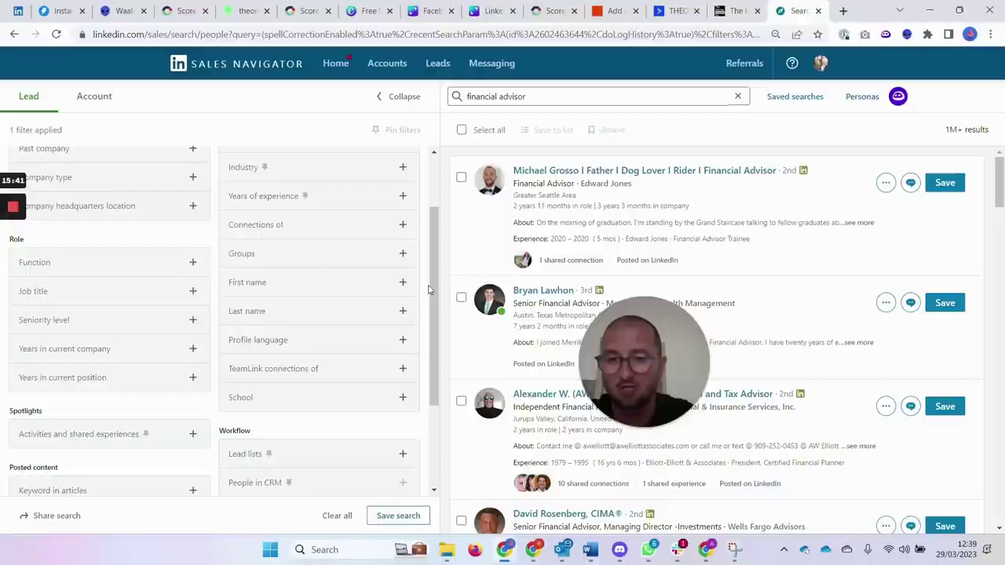
scroll(436, 303, "down", 1)
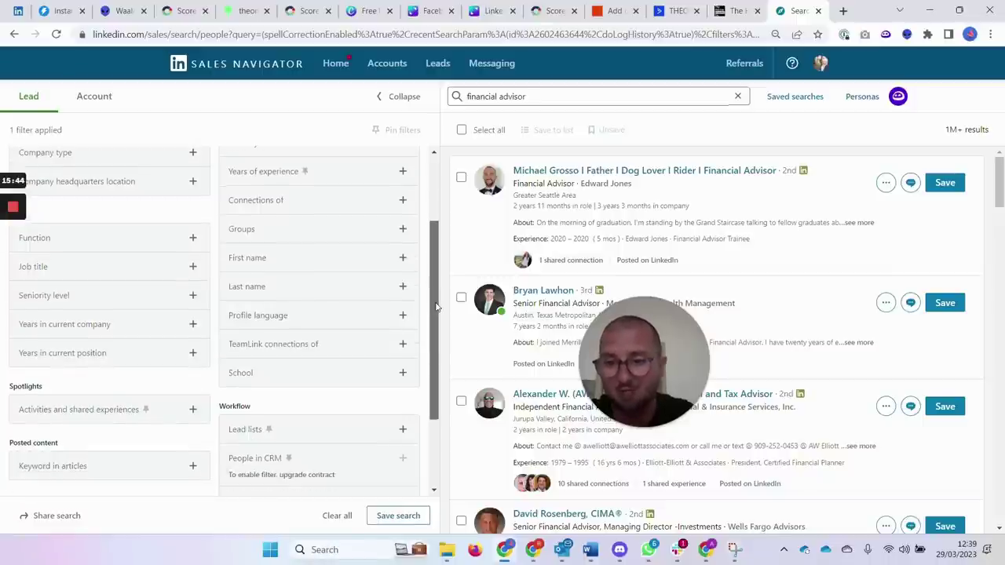
scroll(436, 306, "up", 3)
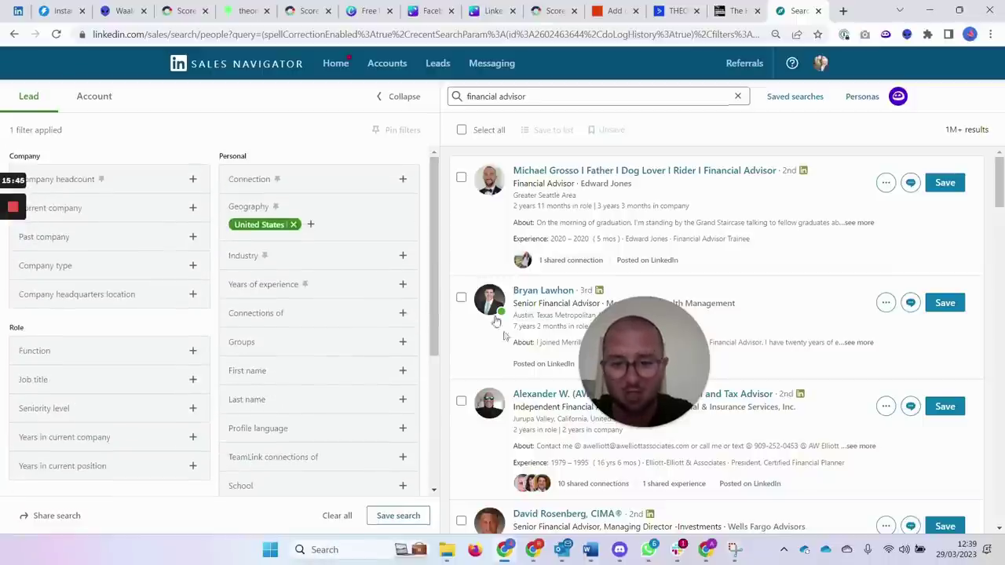
Switch to the Outreach messaging document in Word and review its introduction, instructions and example invitation message (#1)
key("alt+Tab")
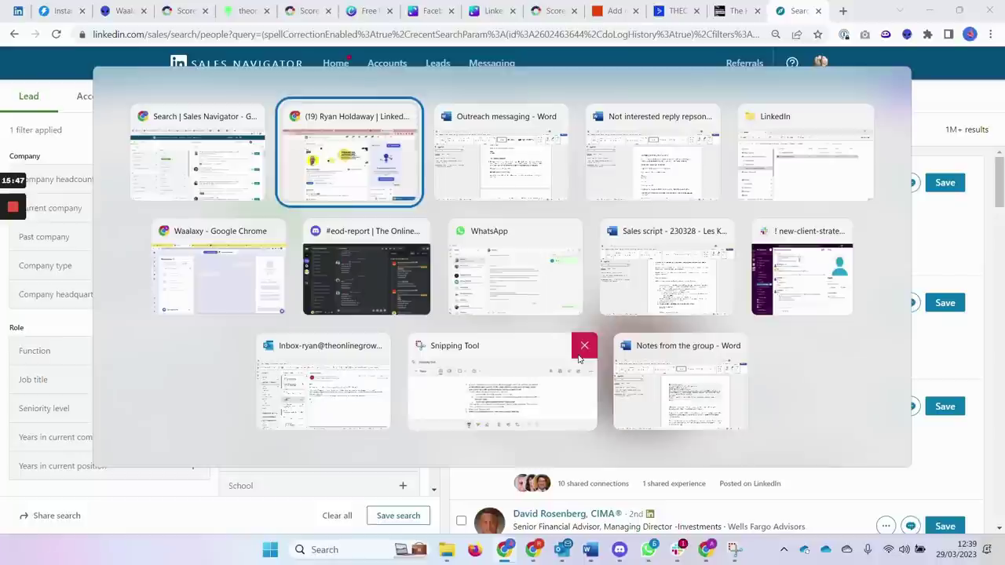
key("alt+Tab")
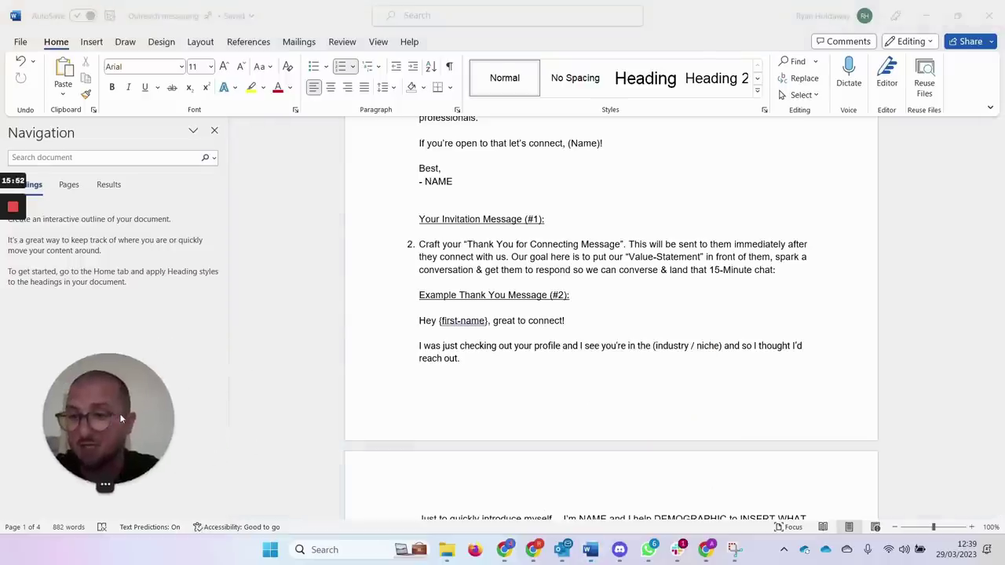
scroll(600, 375, "up", 3)
scroll(599, 375, "up", 5)
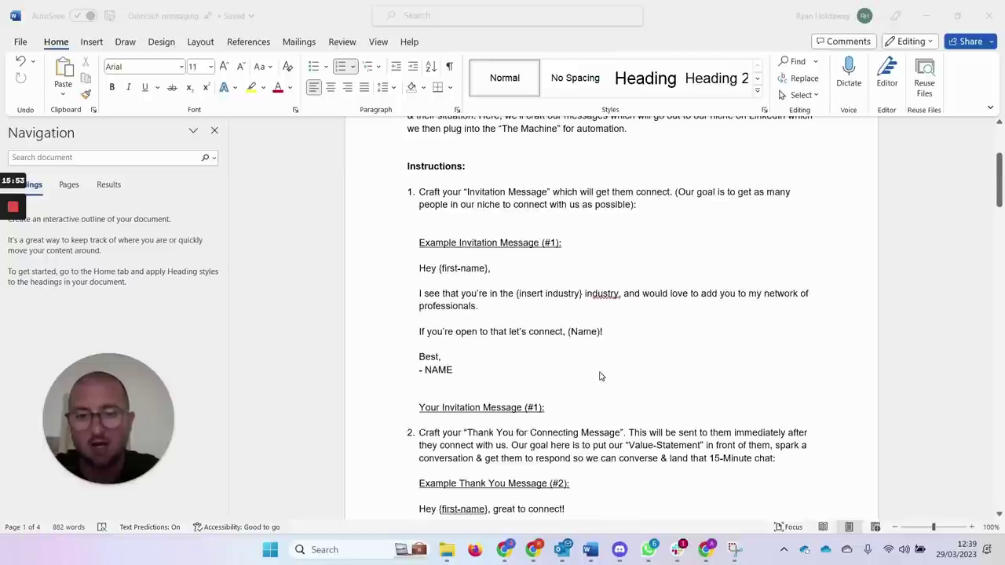
scroll(607, 366, "up", 1)
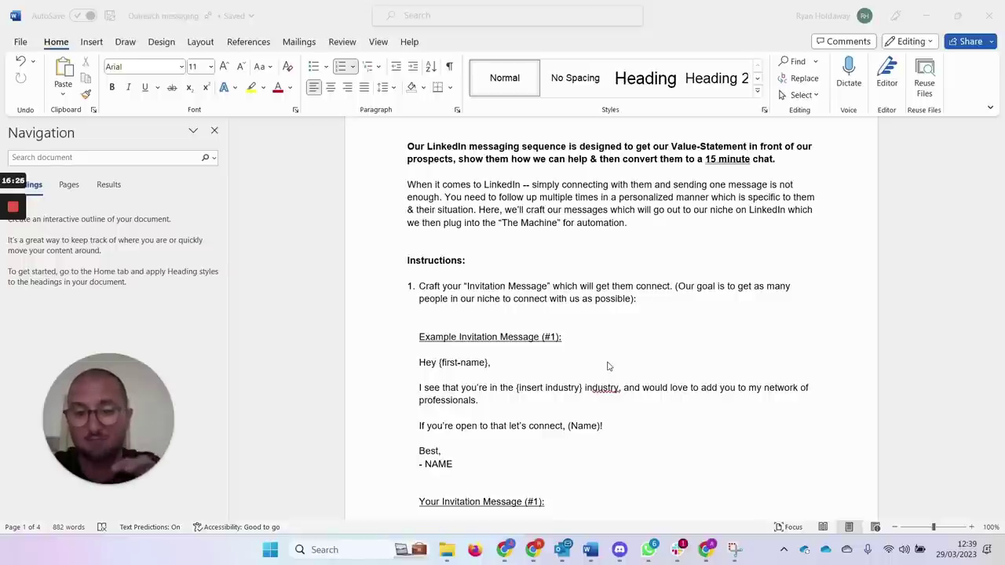
scroll(607, 366, "down", 1)
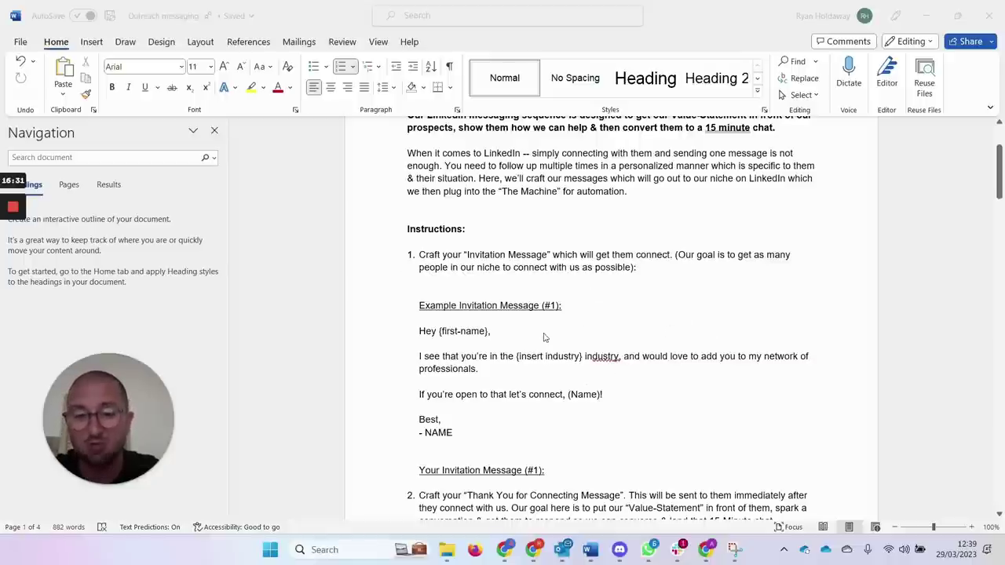
scroll(546, 338, "down", 1)
scroll(525, 304, "down", 1)
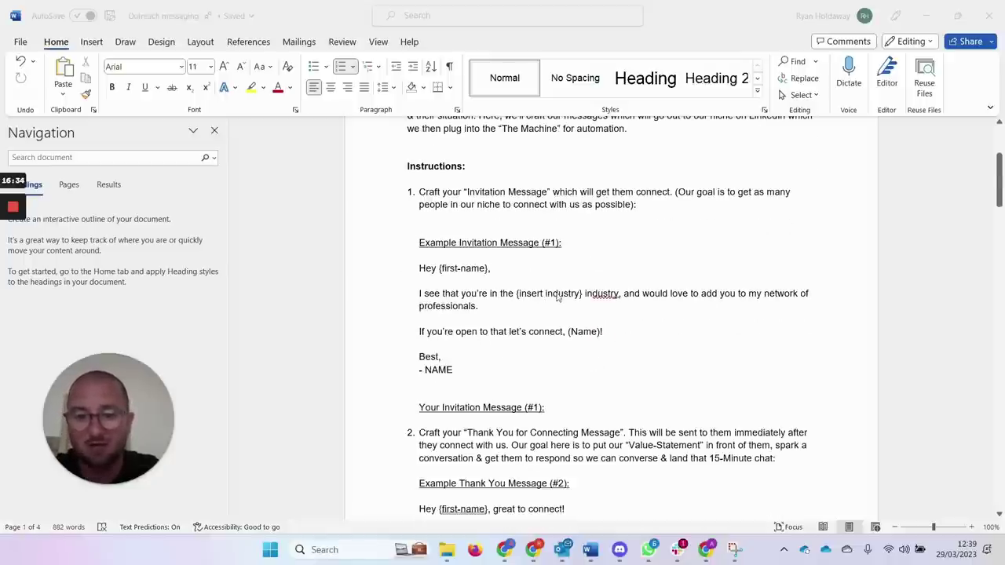
left_click(488, 273)
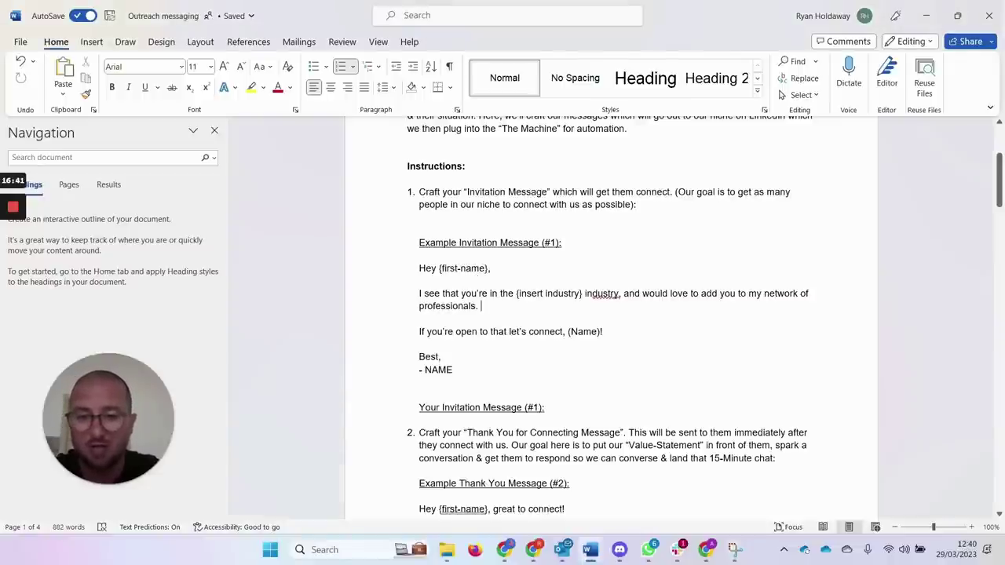
Read through the example thank you message (#2) and the instructions for the 7-day follow-up message
scroll(611, 319, "down", 1)
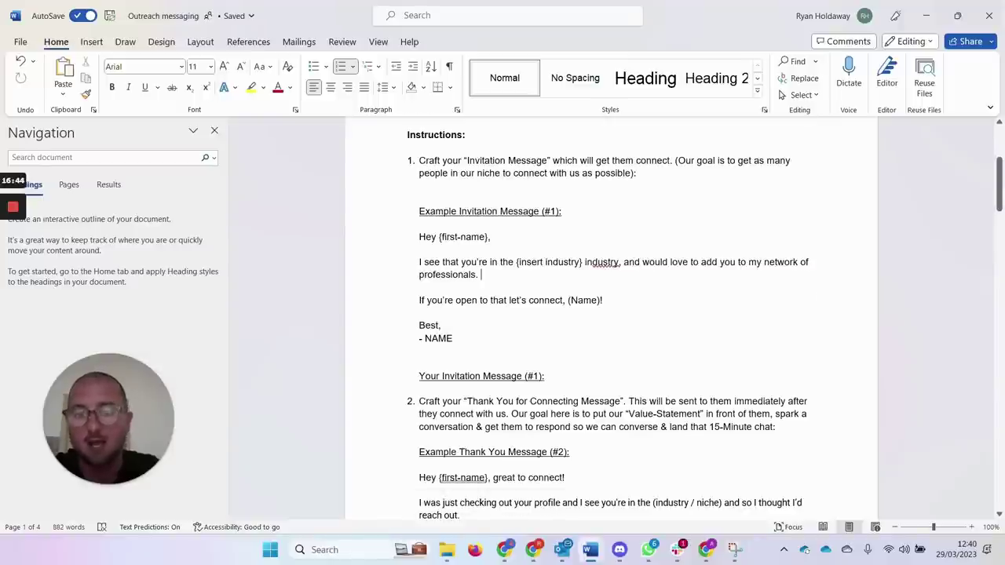
scroll(611, 319, "down", 2)
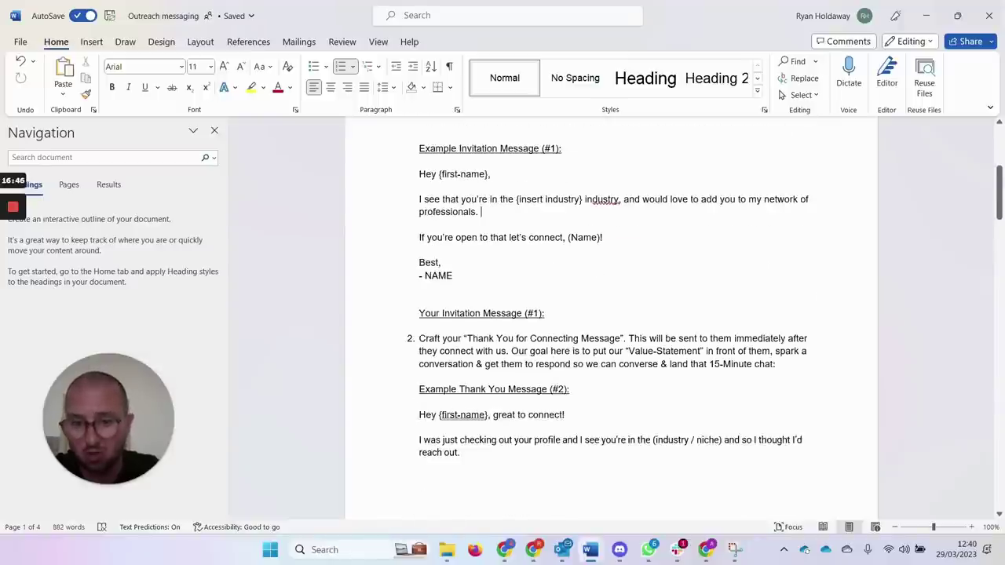
scroll(611, 319, "down", 2)
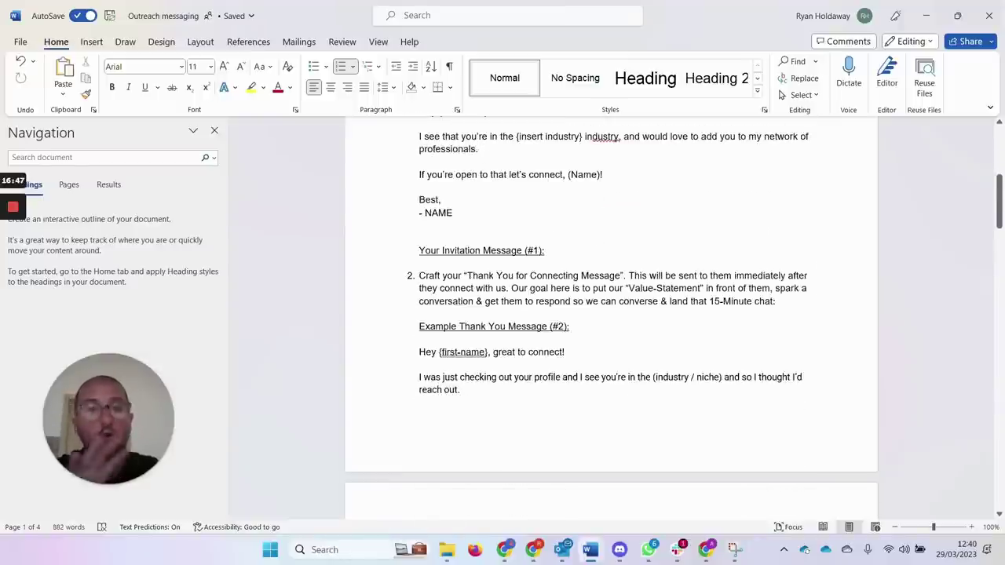
left_click(482, 149)
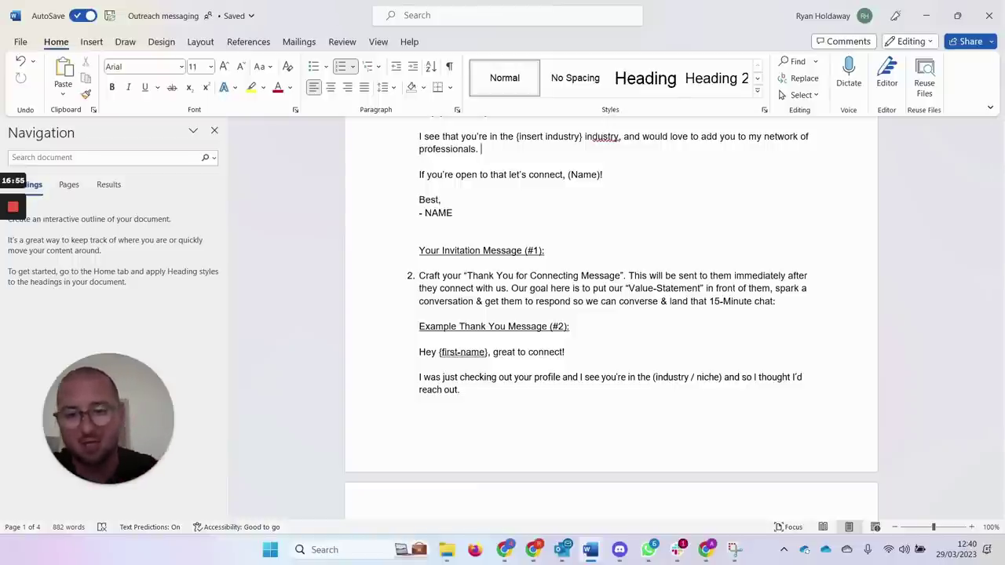
scroll(611, 314, "down", 3)
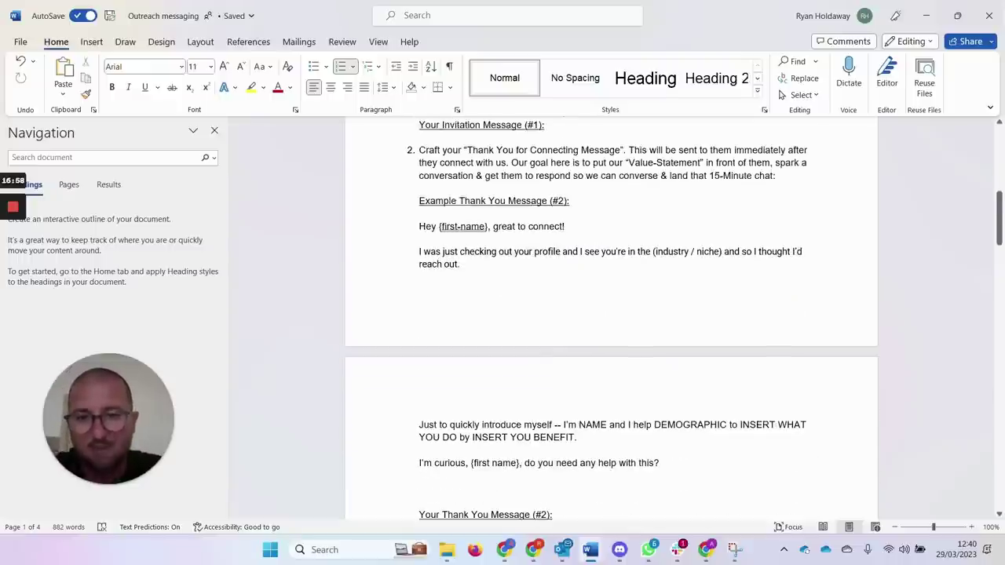
scroll(611, 314, "down", 1)
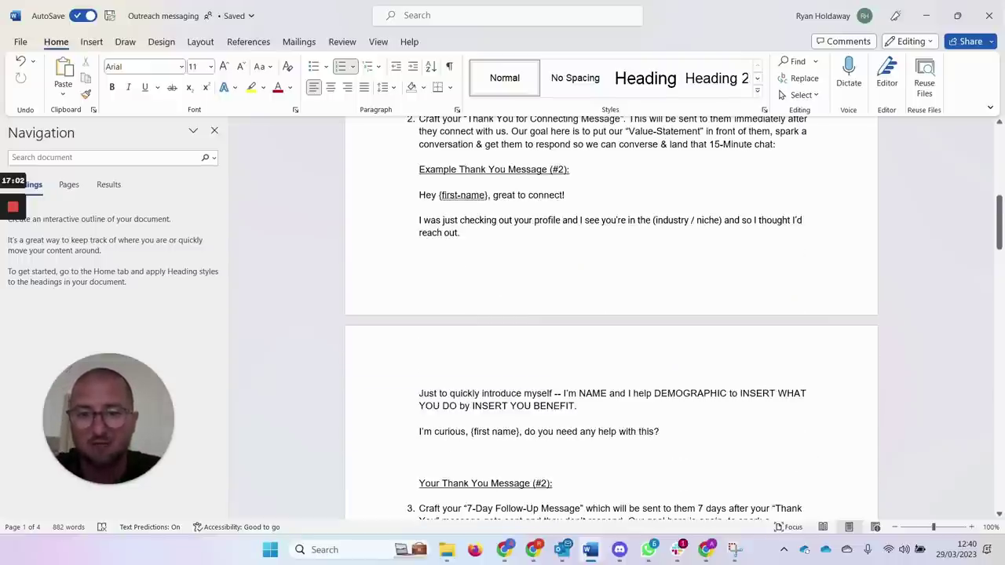
scroll(611, 314, "down", 1)
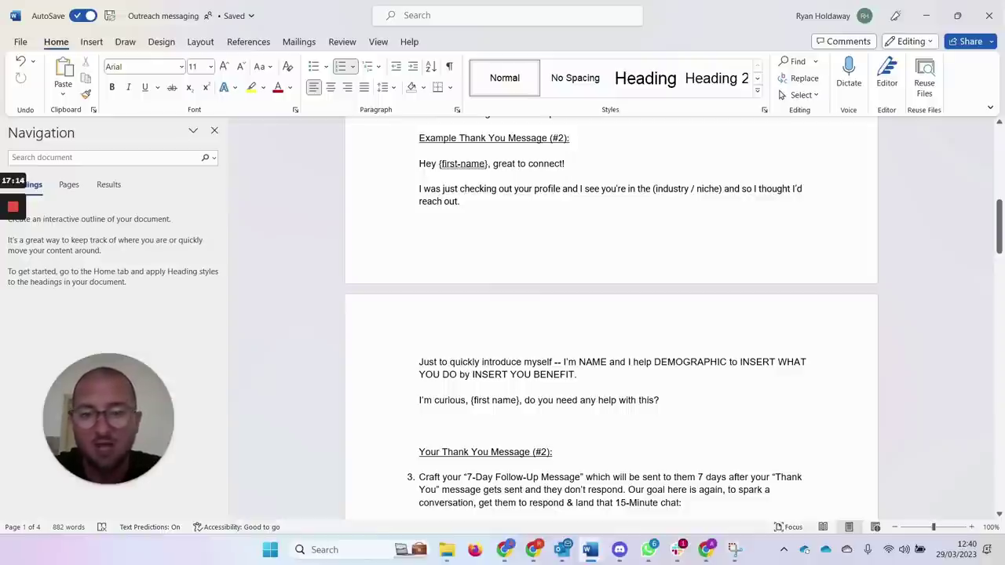
scroll(501, 225, "down", 1)
scroll(502, 264, "down", 1)
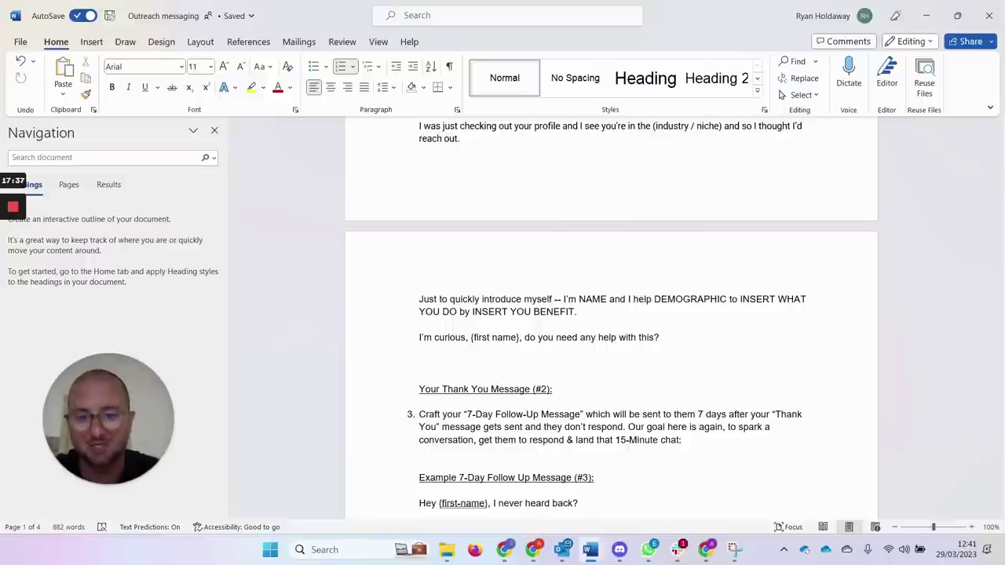
Read the example 7-day follow-up message (#3) in the Outreach messaging document
scroll(611, 314, "down", 1)
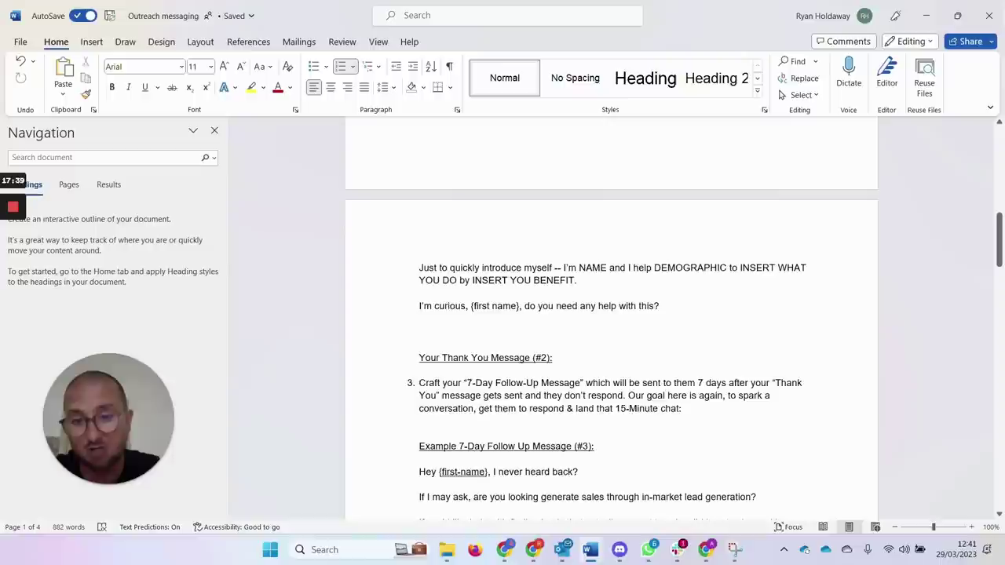
scroll(611, 314, "down", 3)
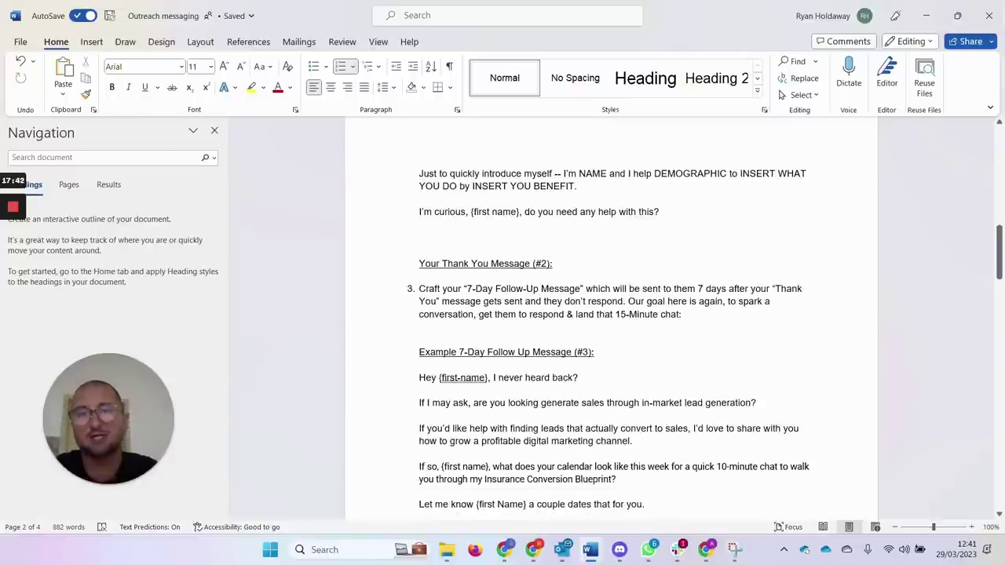
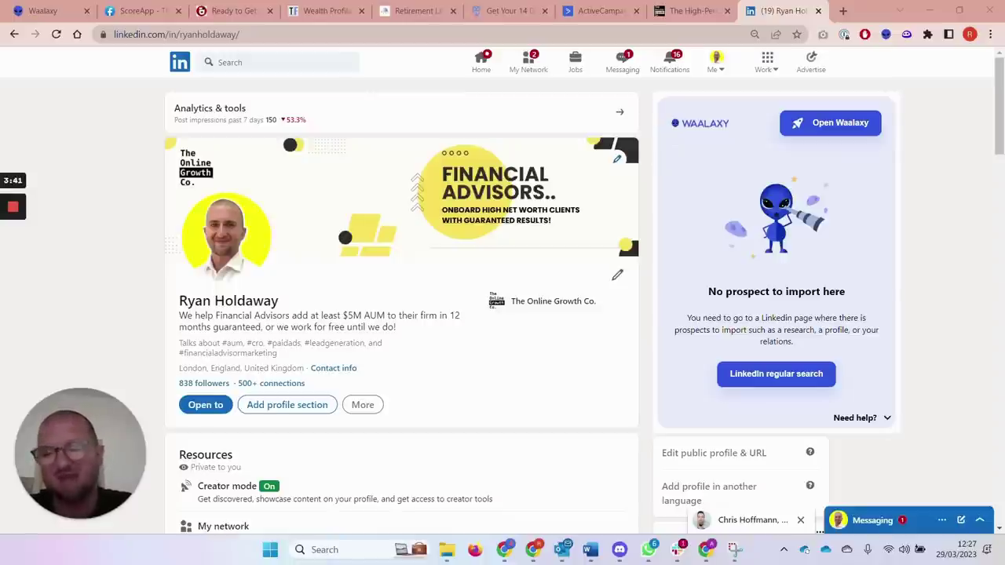
Switch to the LinkedIn profile, review its activity posts and the expanded About section, and highlight the closing call-to-action paragraph
scroll(304, 366, "down", 2)
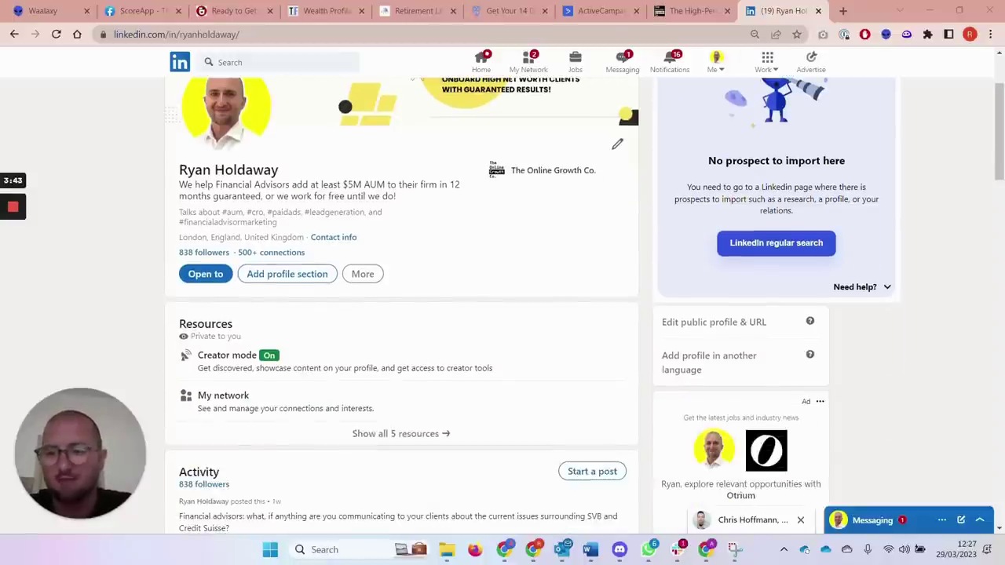
scroll(335, 305, "down", 4)
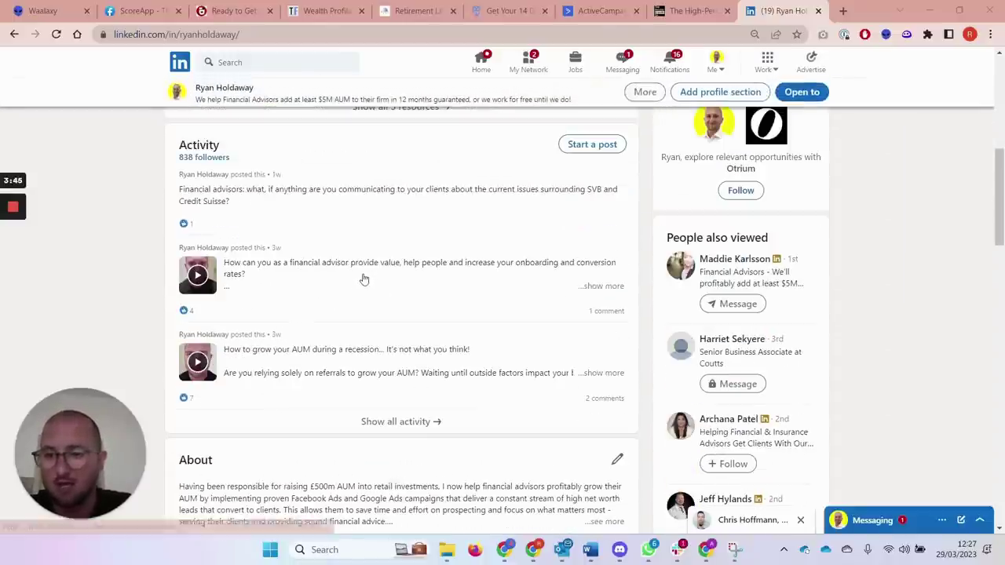
scroll(377, 296, "down", 1)
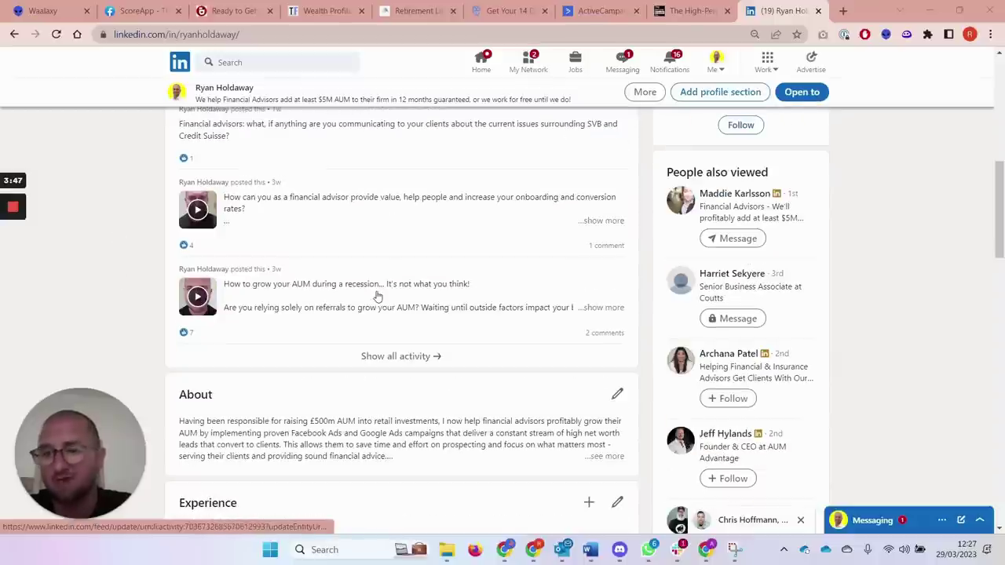
scroll(339, 330, "down", 3)
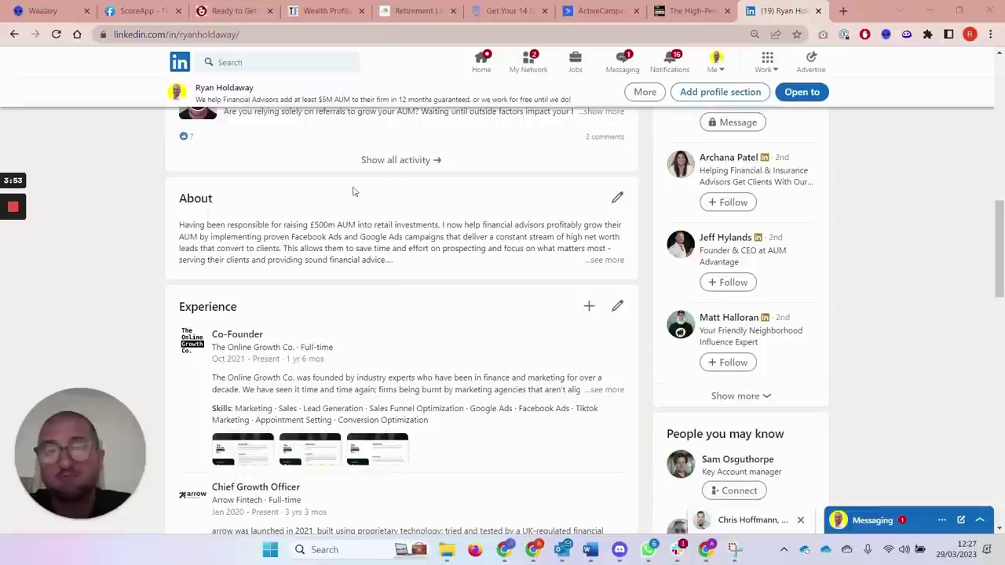
left_click(612, 261)
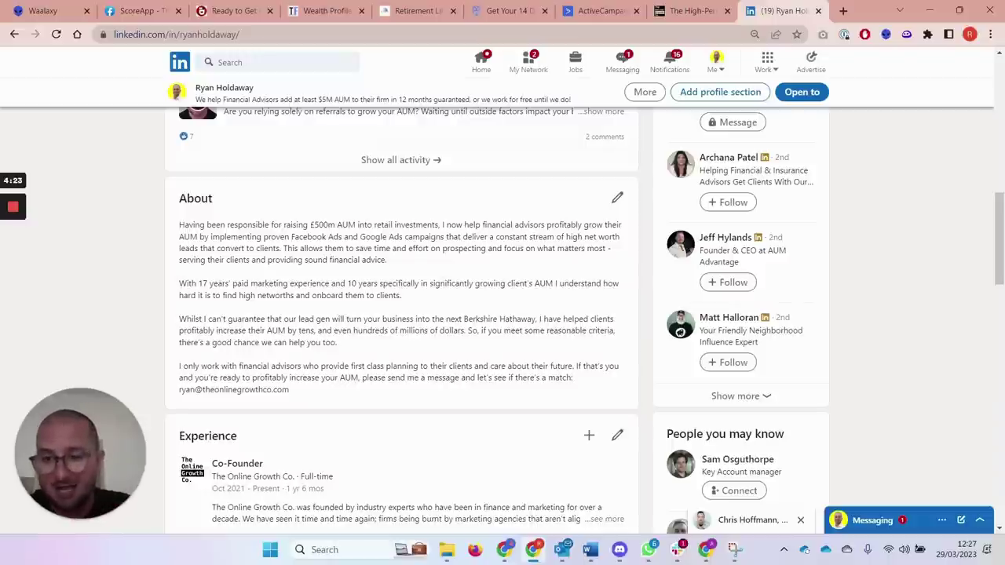
left_click_drag(292, 393, 193, 368)
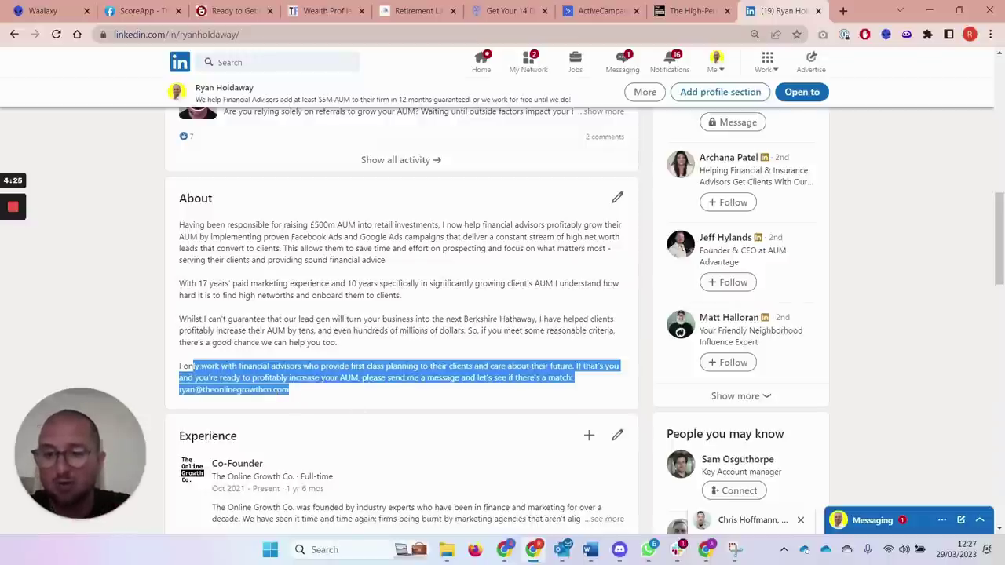
left_click(318, 390)
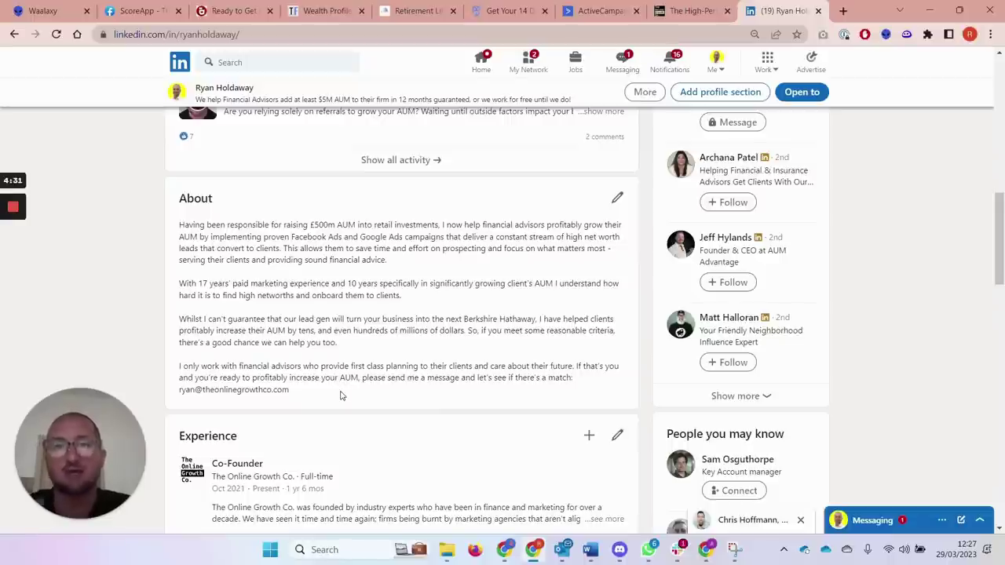
Review the profile's Experience entries, their descriptions and skills, and return to the profile headline and banner
scroll(340, 395, "down", 3)
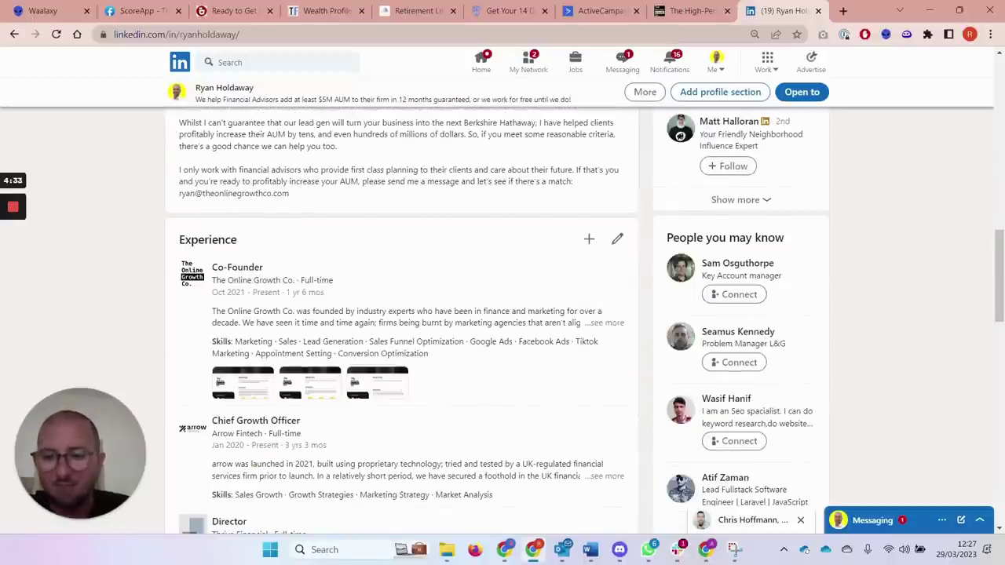
scroll(480, 351, "down", 1)
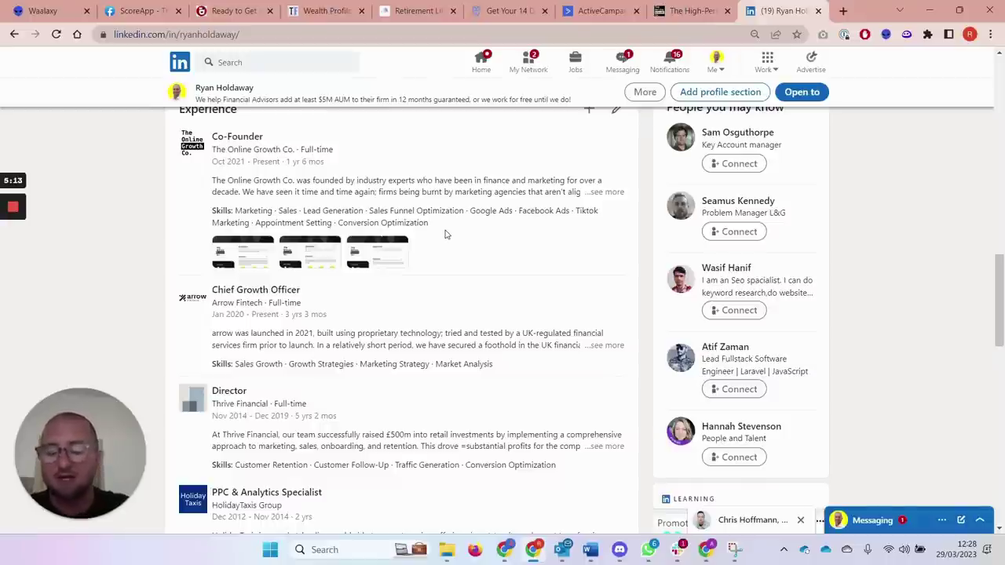
scroll(452, 261, "down", 3)
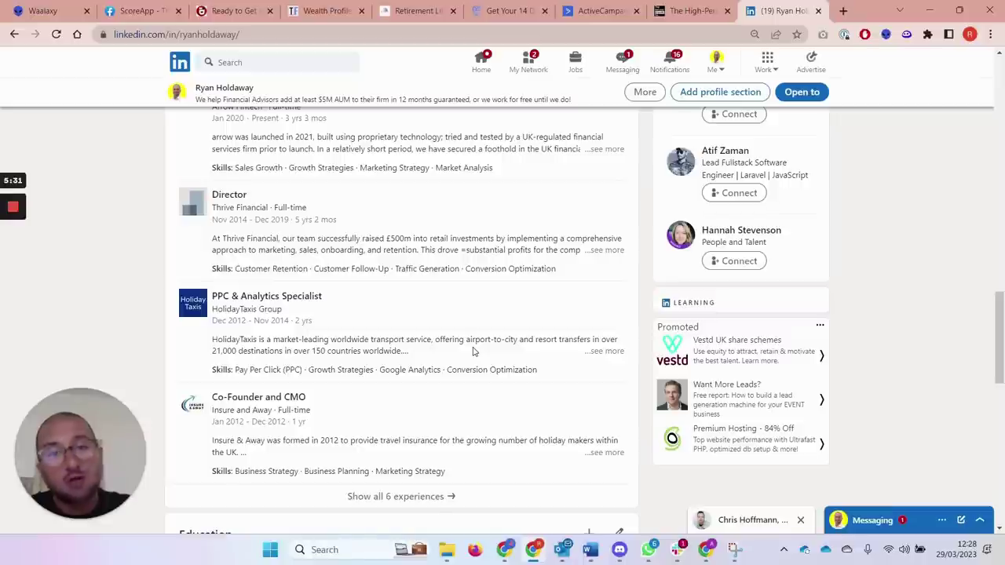
scroll(473, 351, "up", 10)
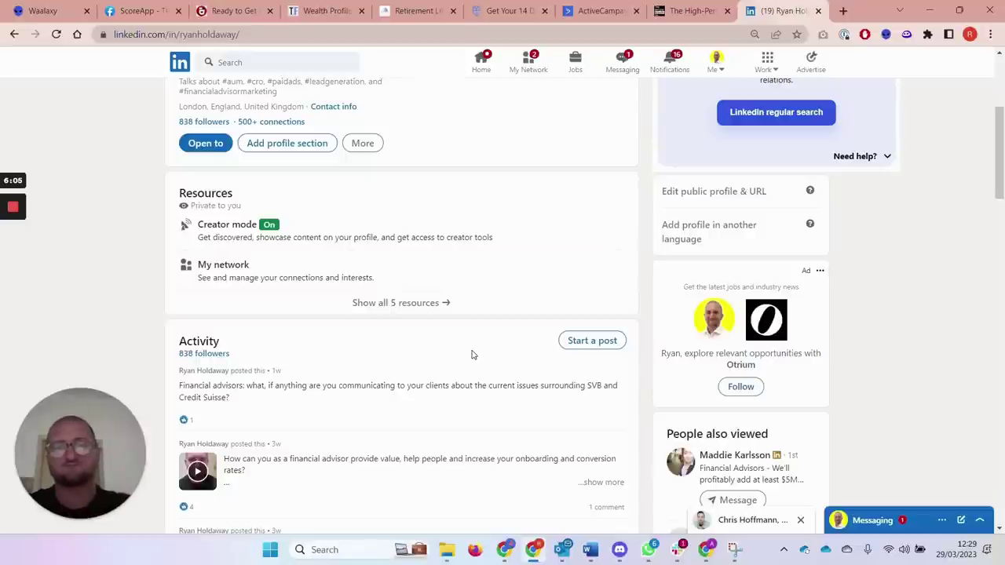
scroll(480, 333, "up", 3)
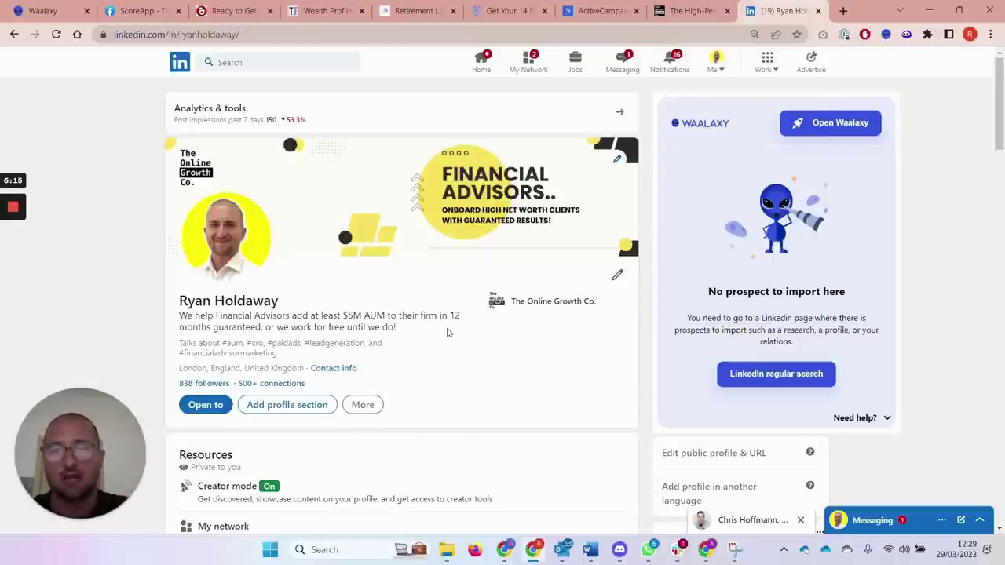
Switch to Sales Navigator and open the complete set of lead filters from its home page
key("alt+Tab")
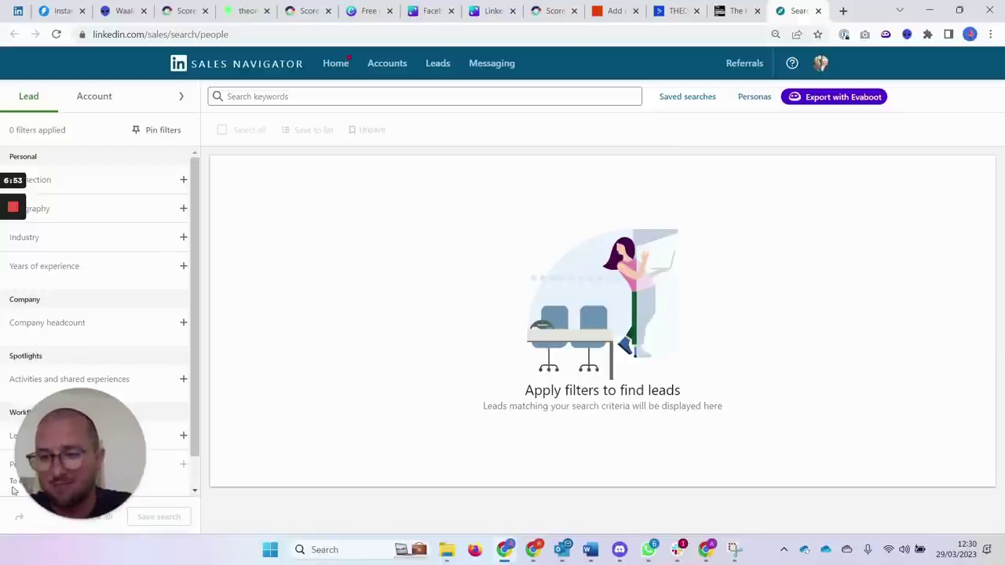
mouse_move(87, 442)
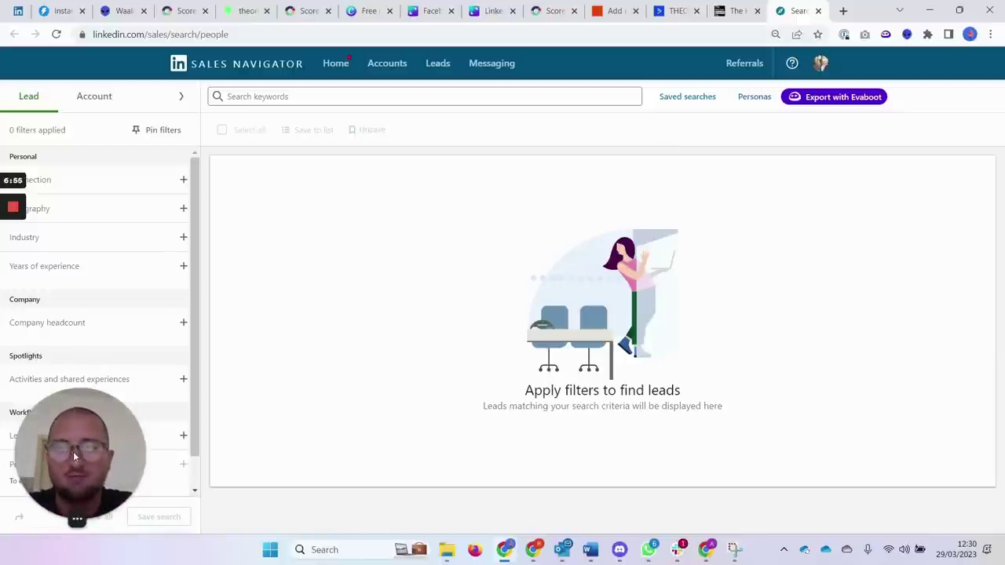
left_click_drag(73, 454, 939, 273)
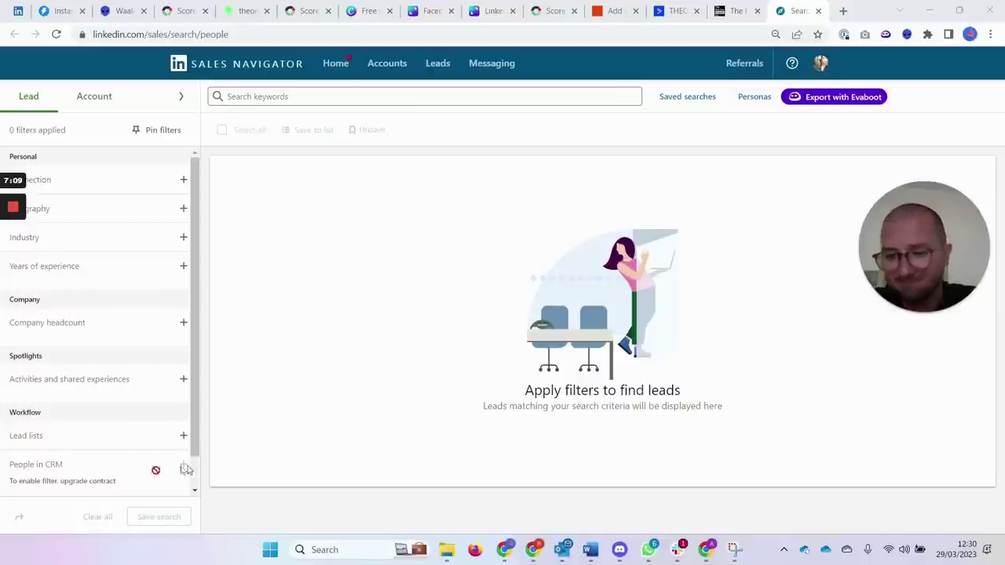
scroll(130, 448, "down", 1)
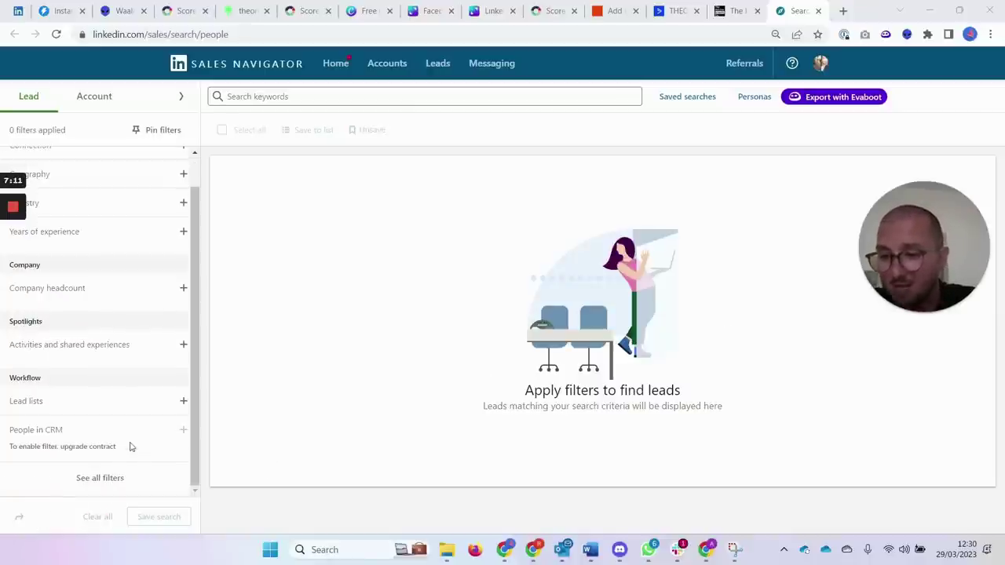
left_click(110, 478)
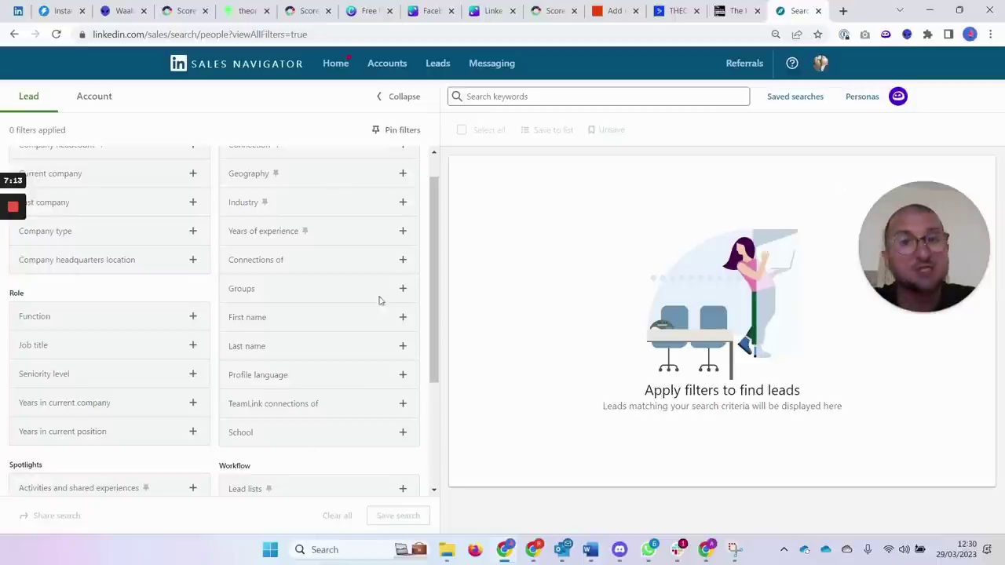
left_click(336, 69)
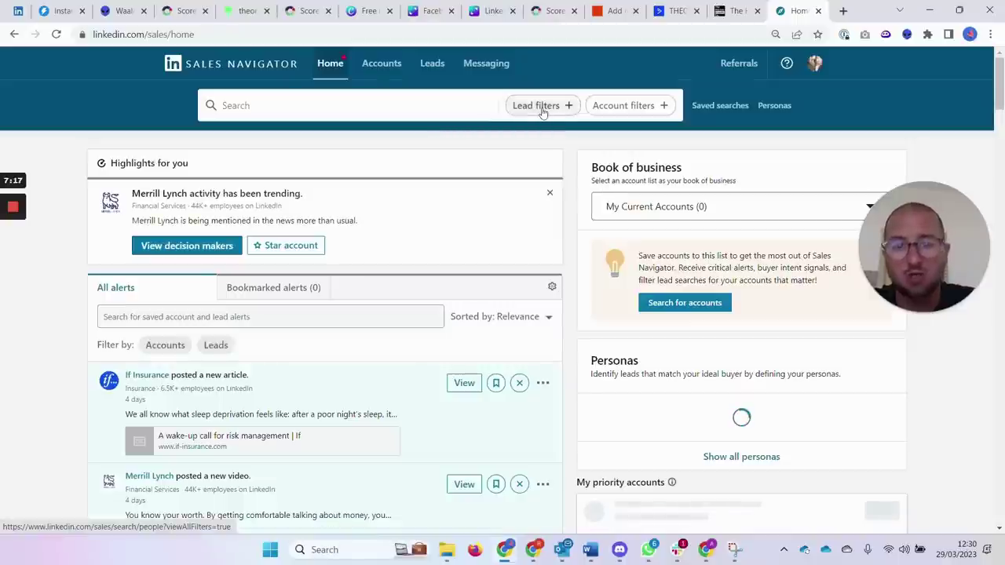
left_click(541, 105)
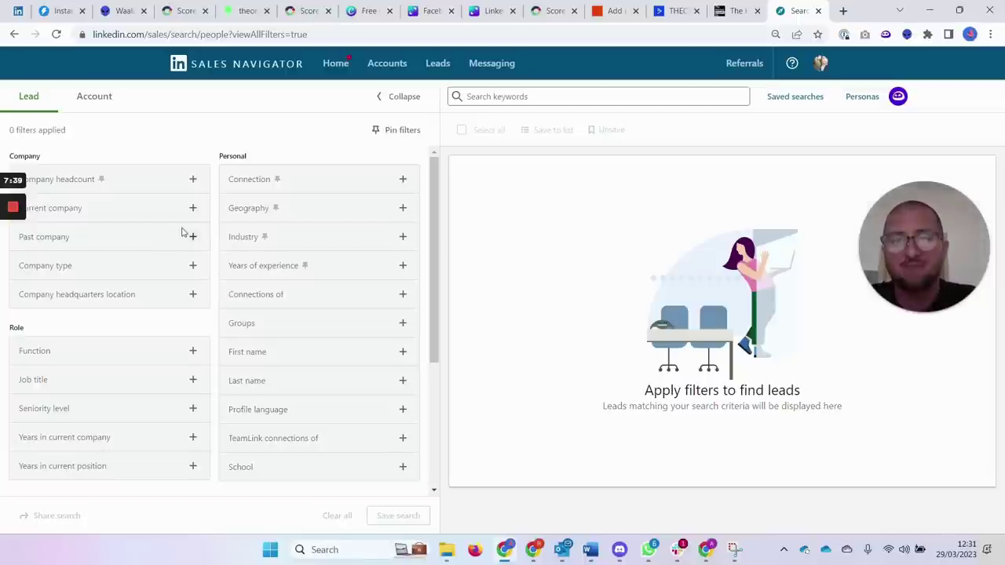
Search leads with the keywords "financial advisor" without applying any filters
left_click(562, 97)
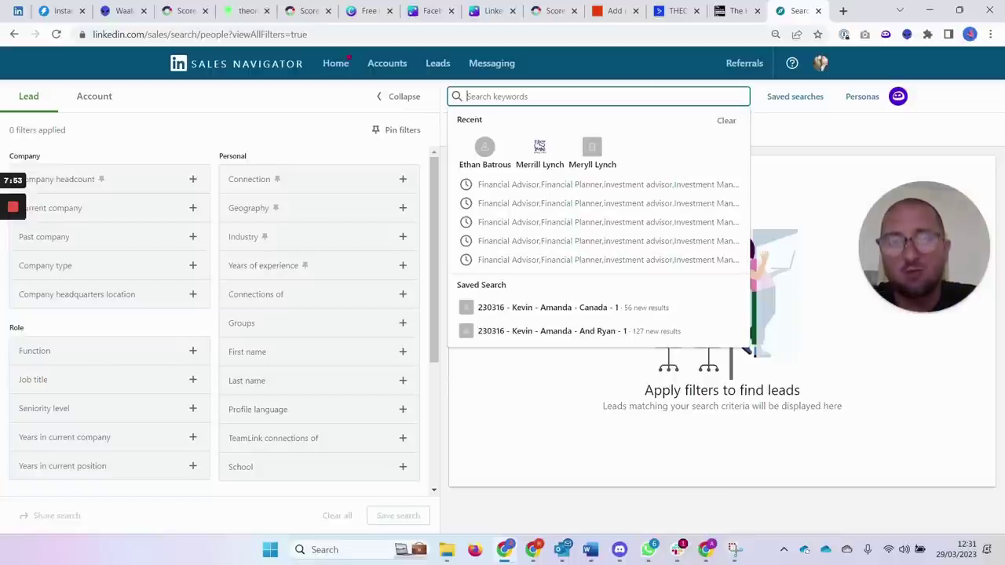
type("financ")
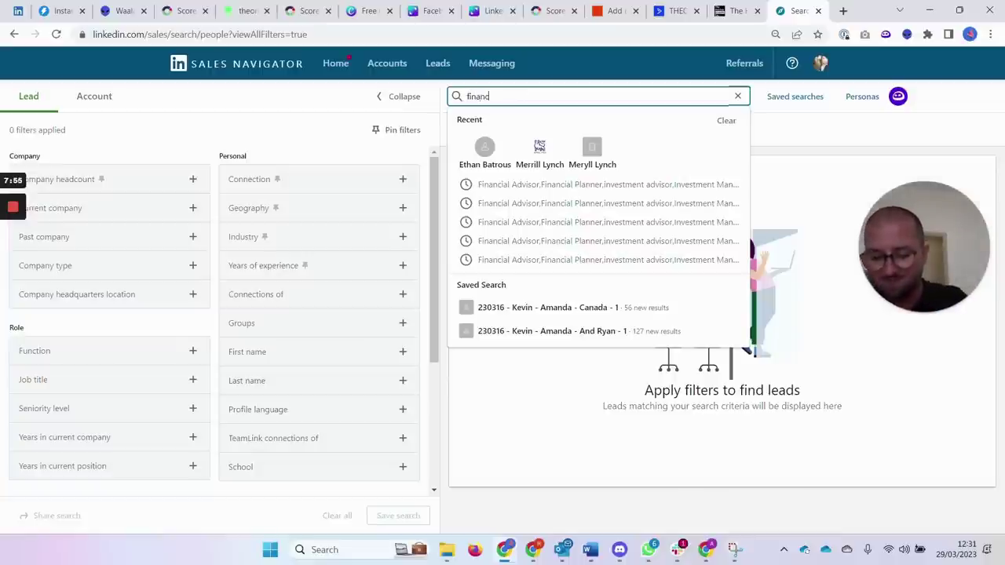
type("ial advisor")
key("Return")
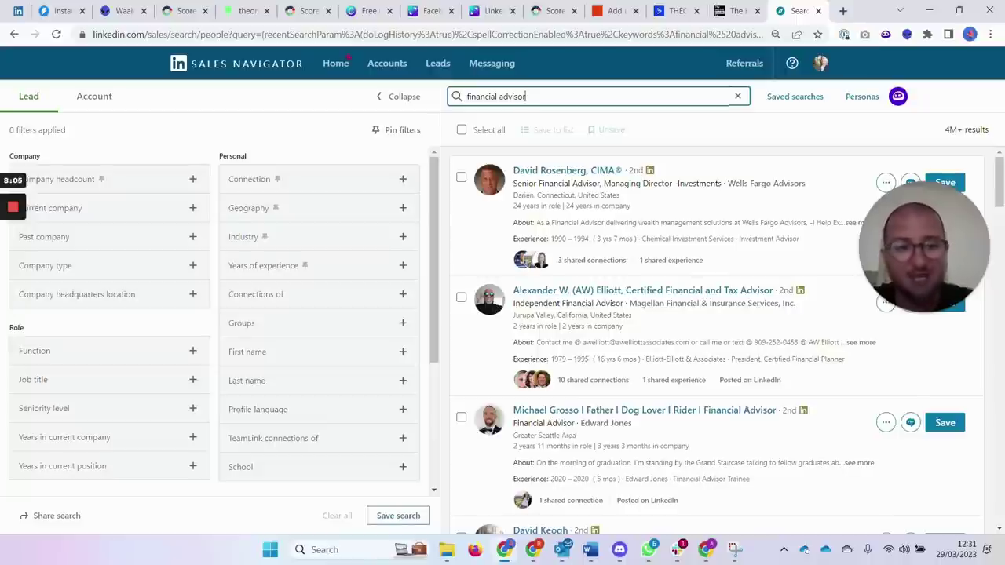
Skim the keyword search results and check the relevance of the leads on page 7
scroll(579, 281, "down", 15)
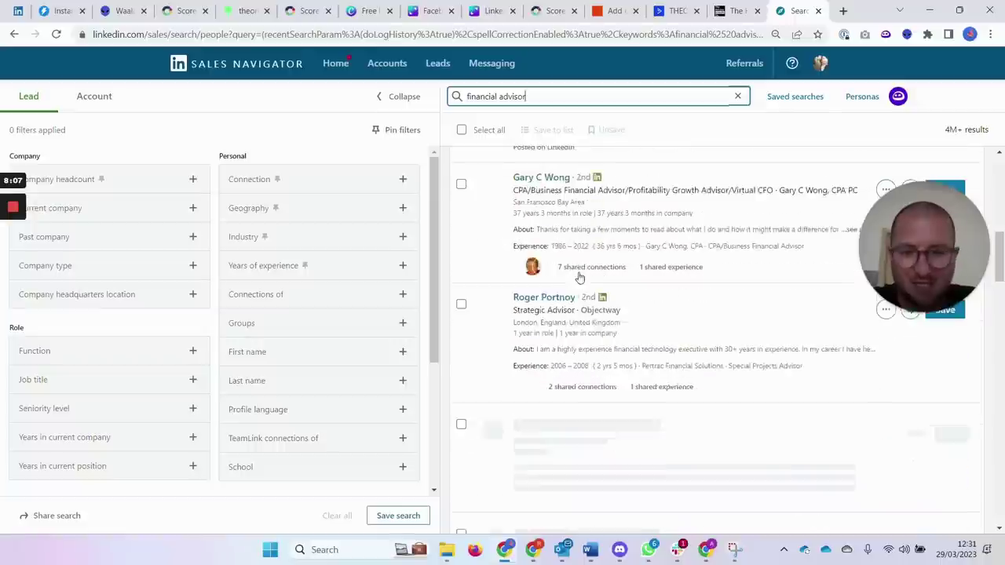
scroll(594, 295, "down", 15)
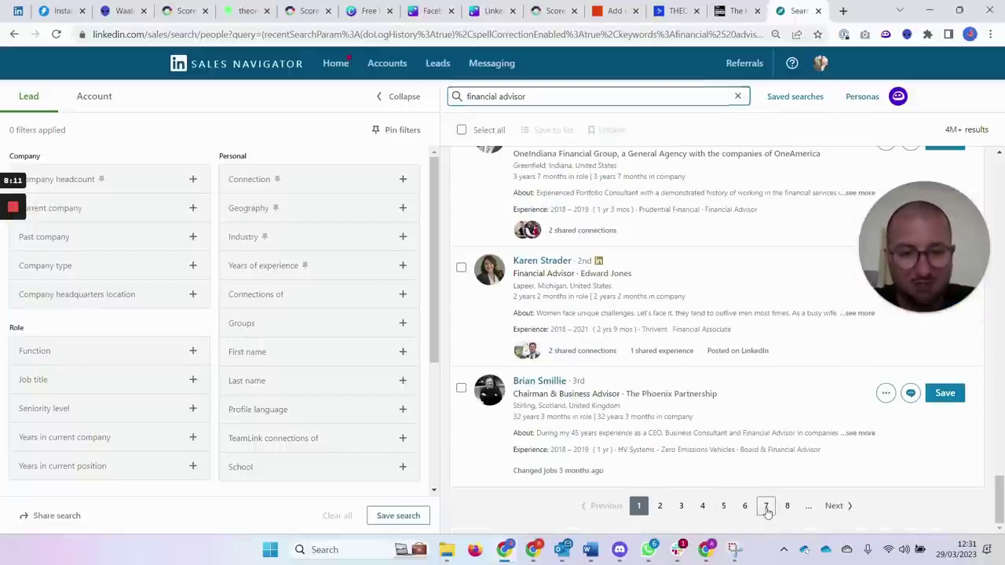
left_click(765, 505)
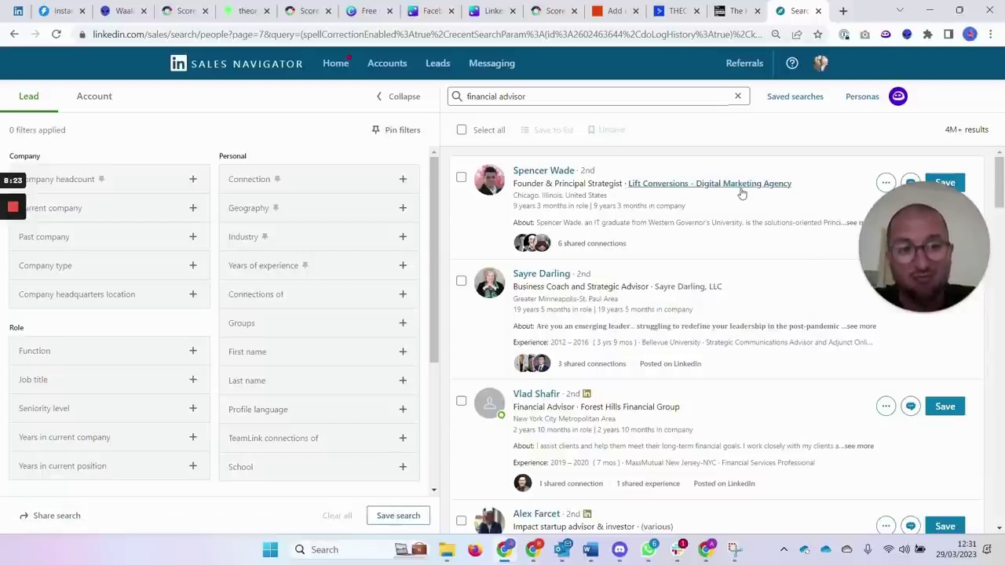
mouse_move(741, 193)
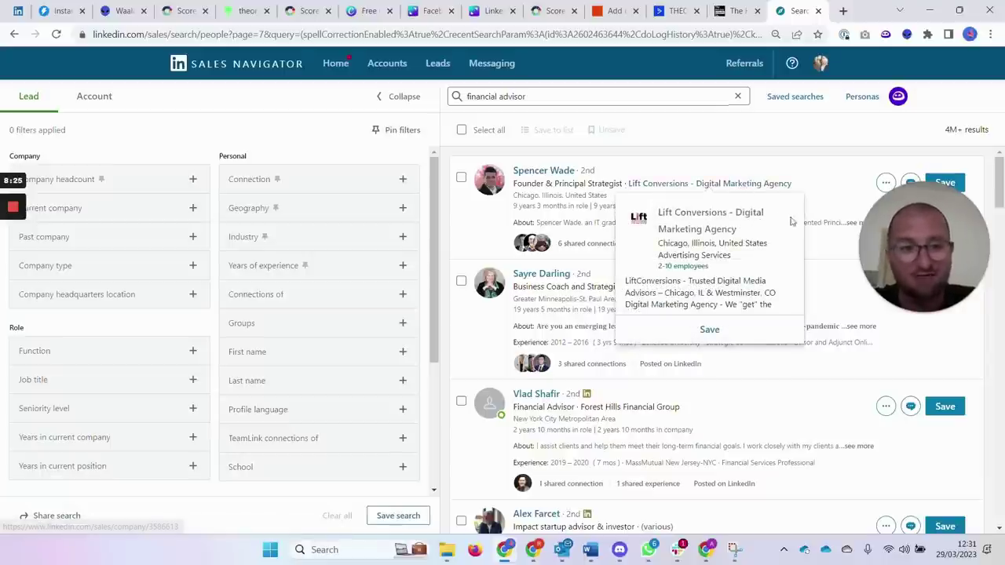
Clear the keywords from the lead search
left_click_drag(525, 96, 480, 96)
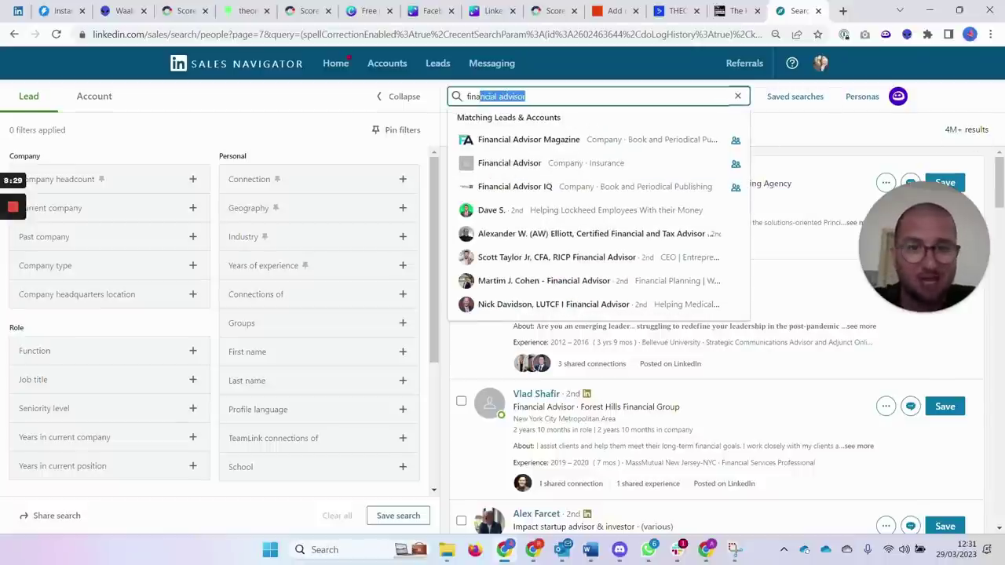
key("ctrl+a")
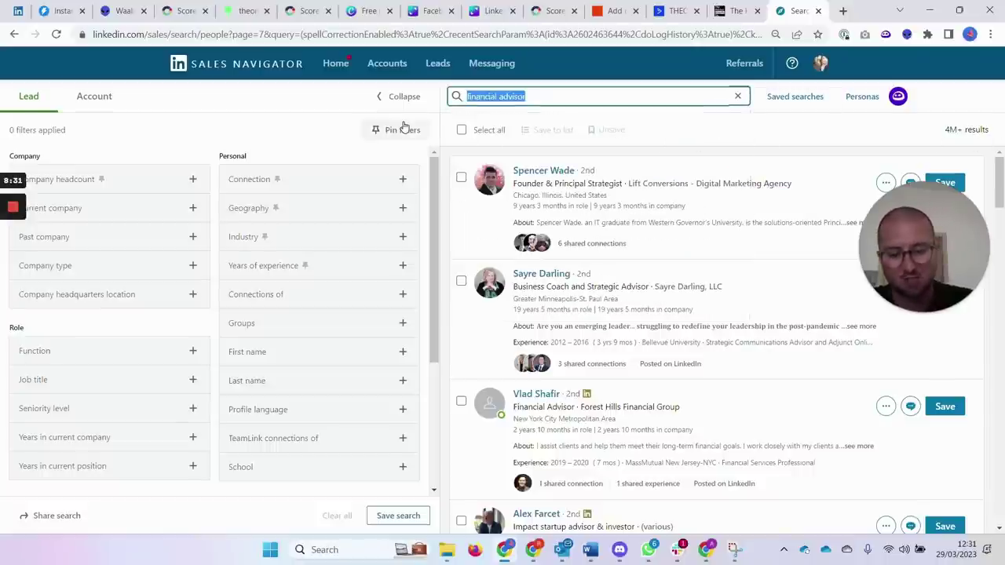
key("BackSpace")
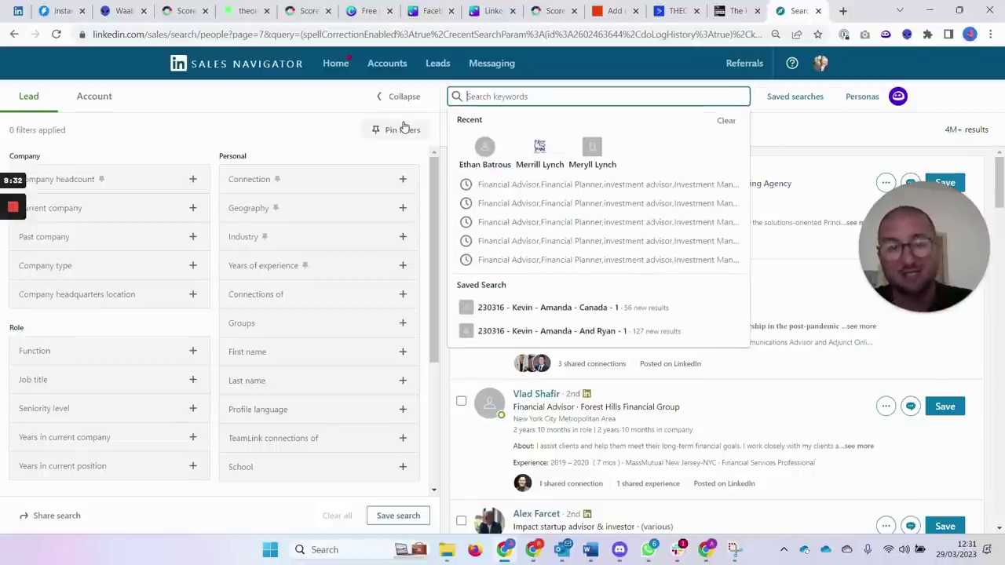
Filter the leads by the exact current job title "financial advisor" in quotation marks
left_click(92, 386)
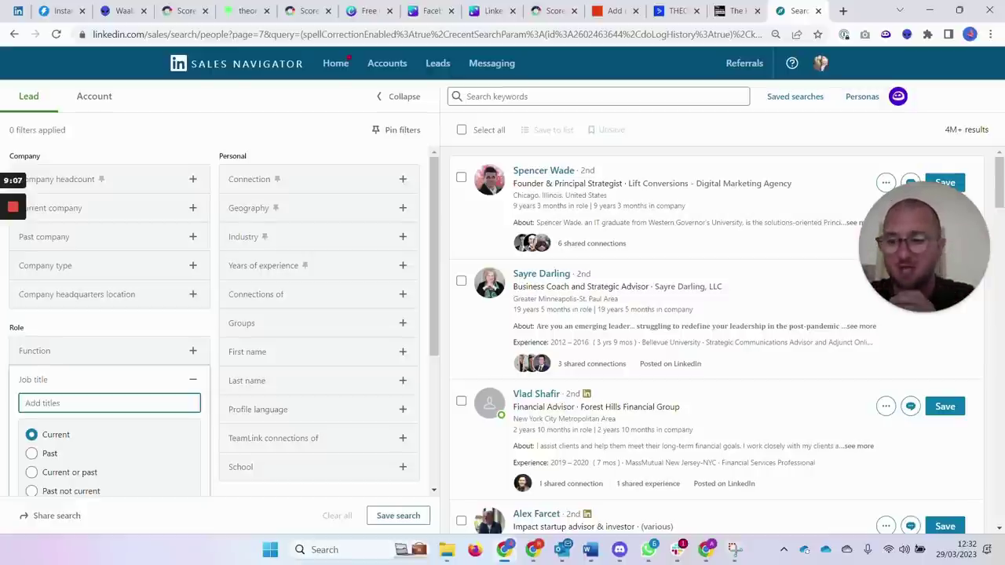
type("\"finan")
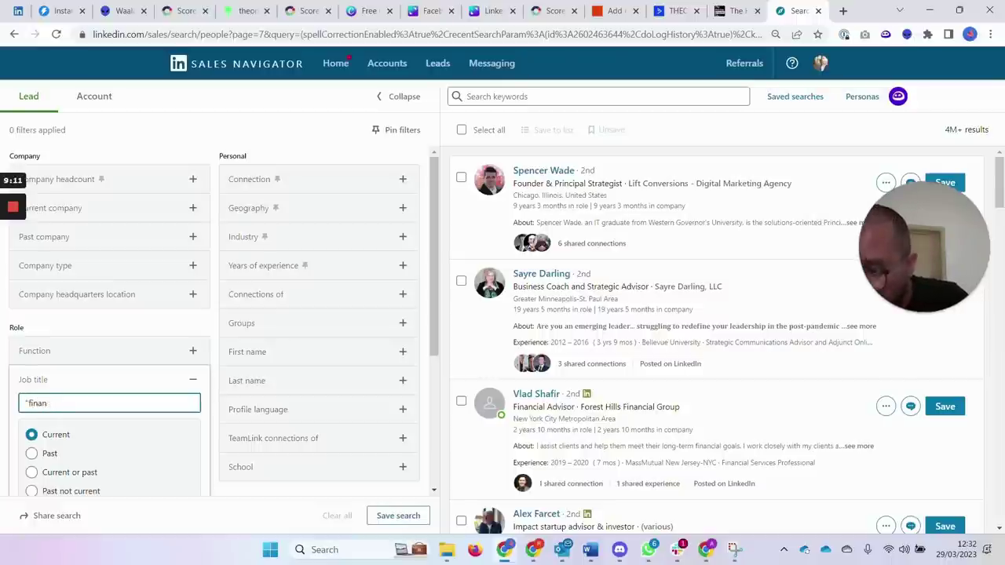
type("cial advisor")
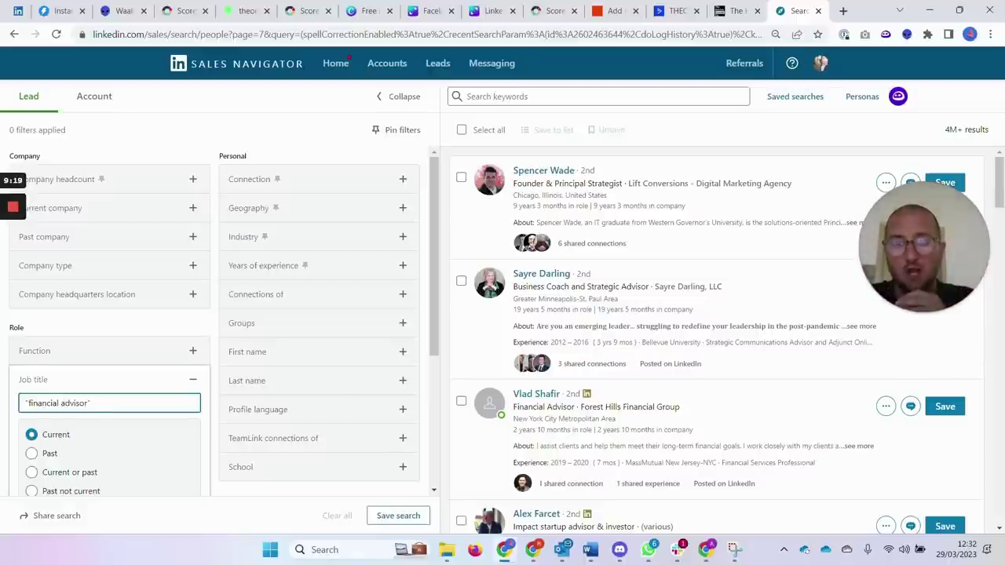
type("\"")
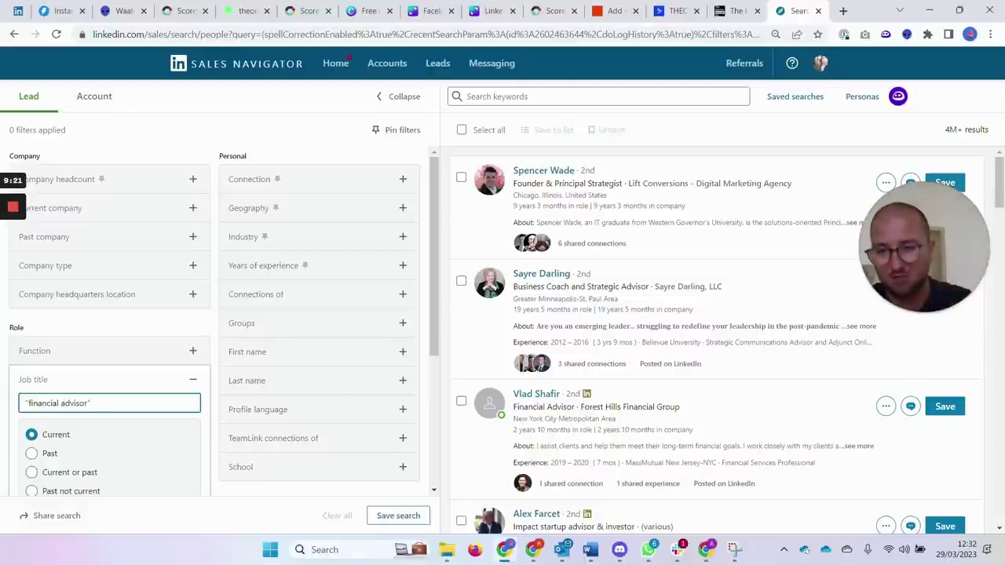
key("Return")
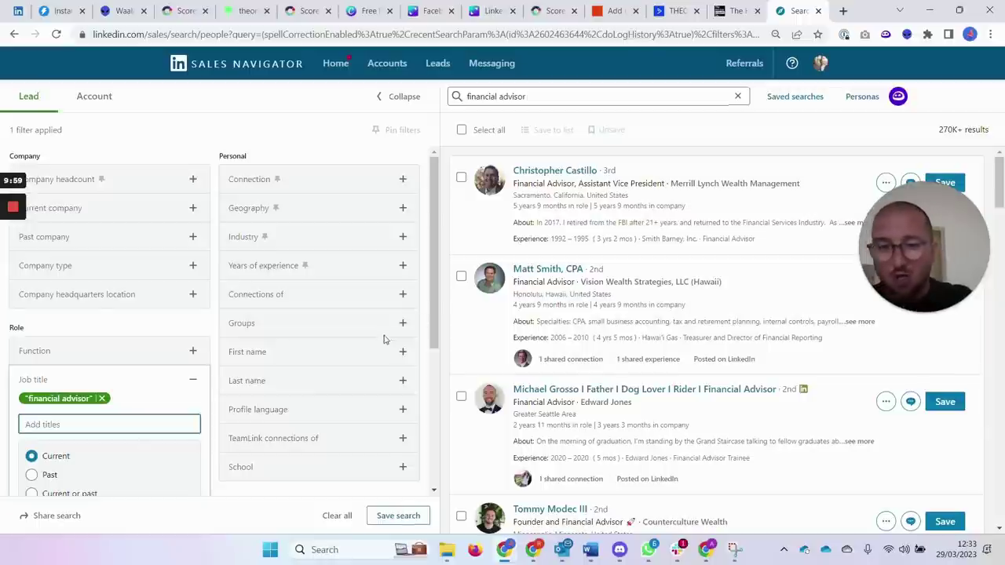
Replace the job title filter with the Boolean query "financial advisor" NOT junior NOT recruiter NOT vice, and remove that filter again
left_click(103, 399)
type("\"f")
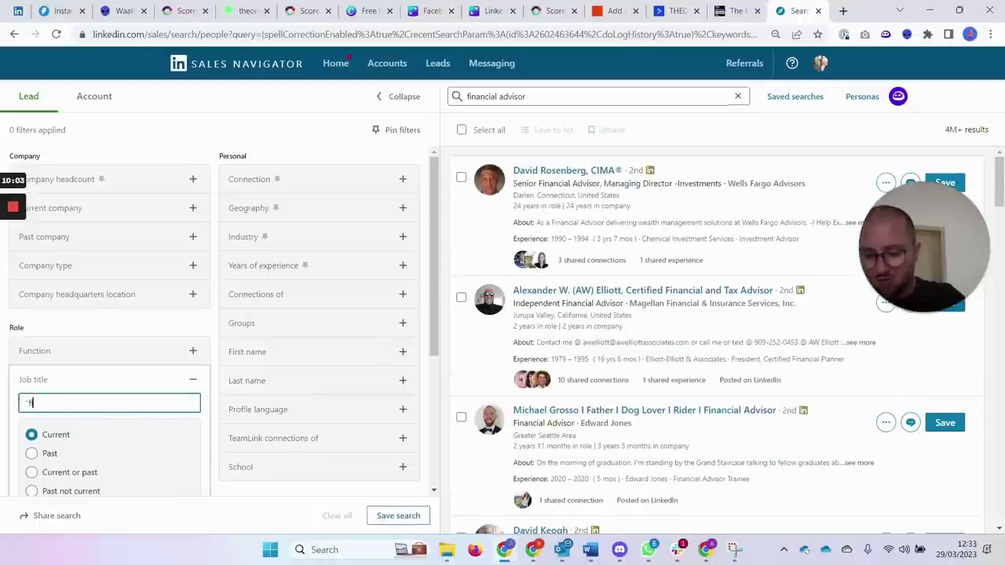
type("inancial advisor")
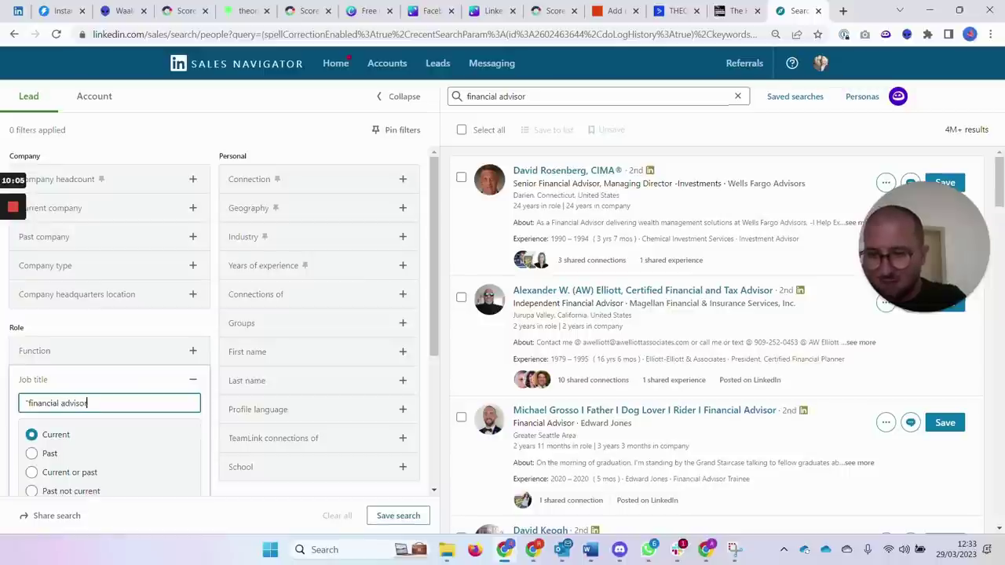
type("\" ")
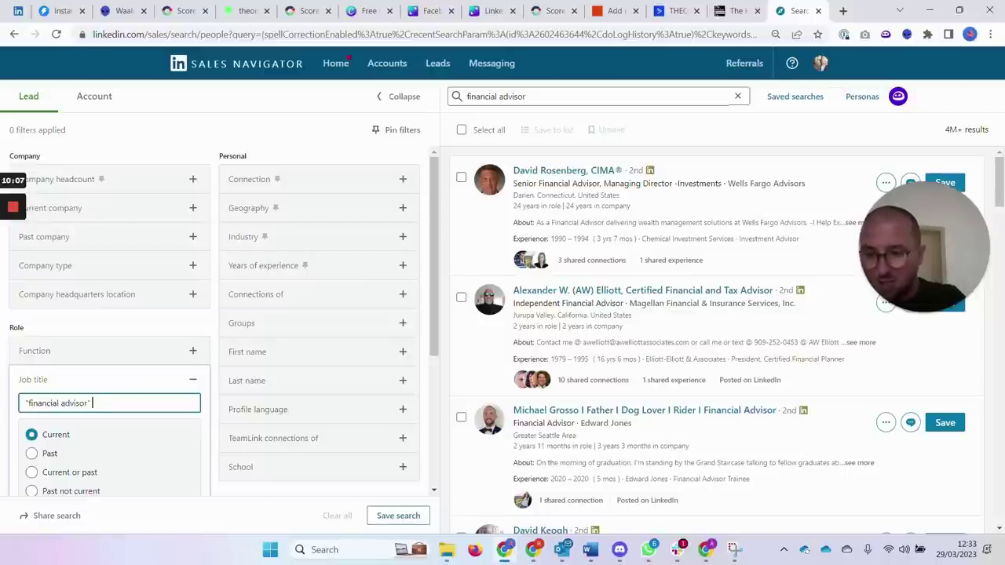
type("NOT")
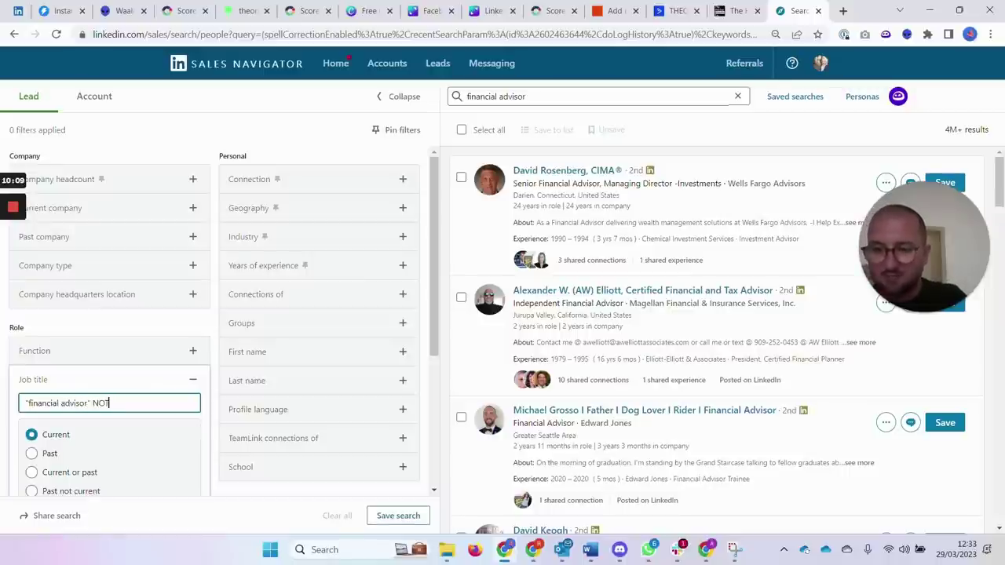
type(" juni")
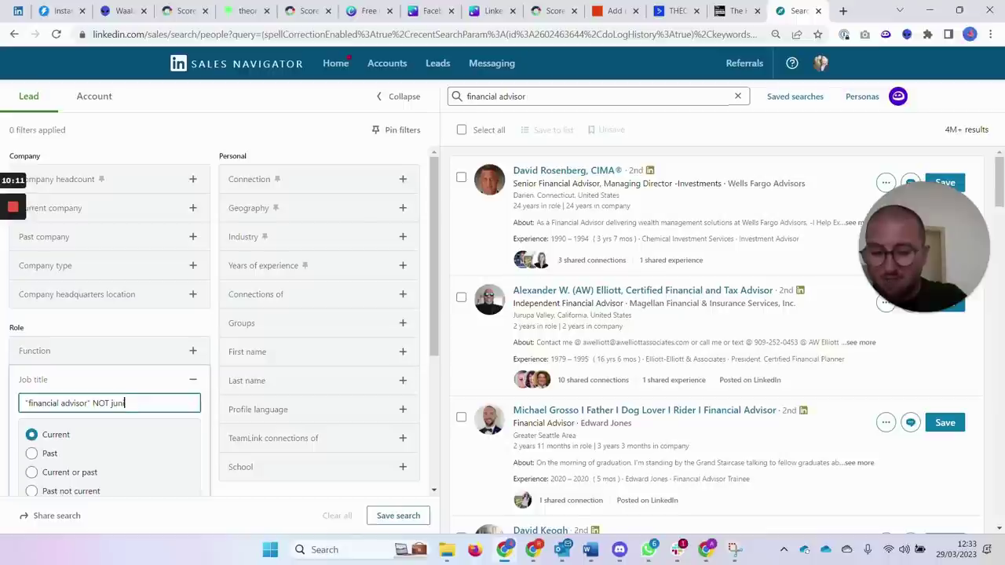
type("or NOT")
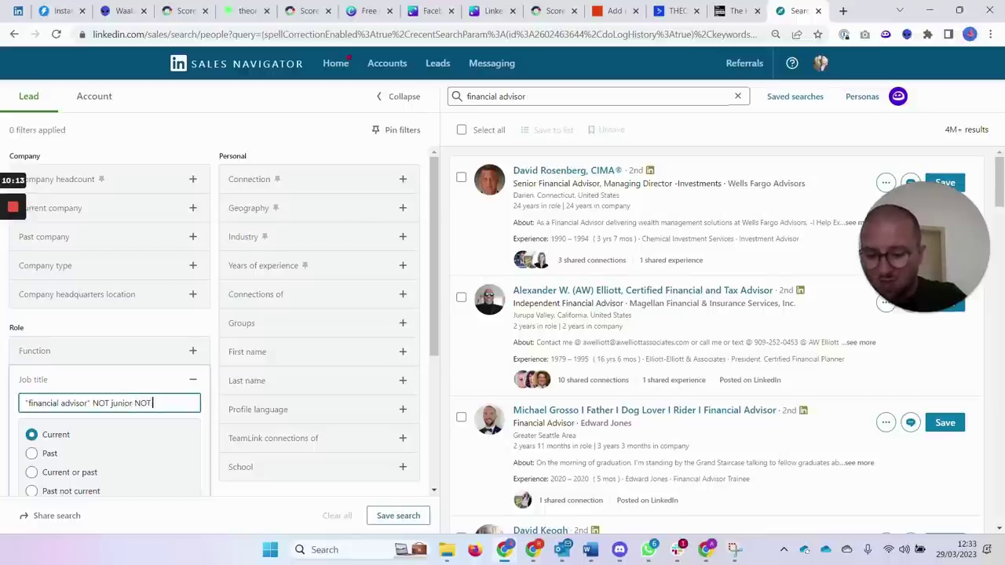
type(" recruiter")
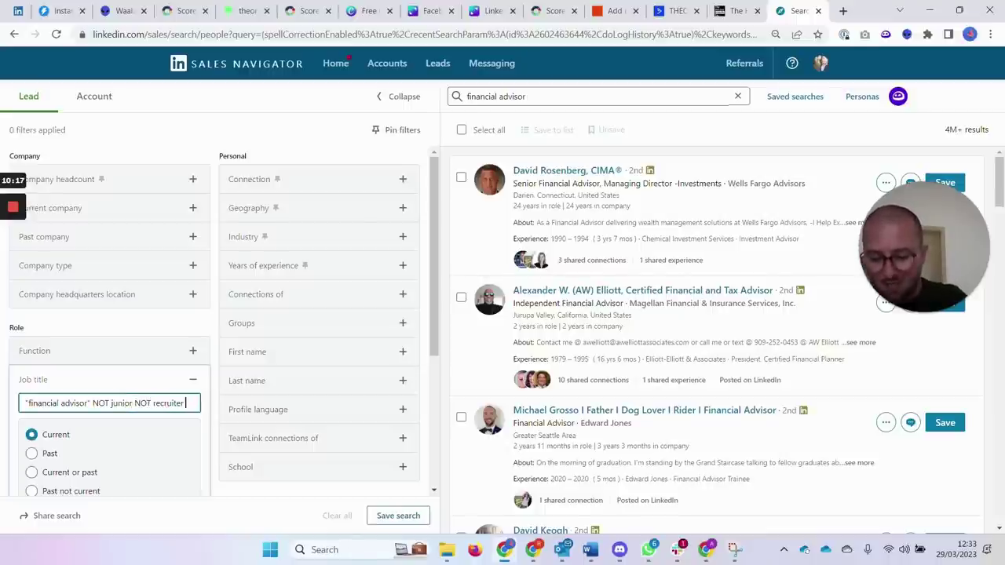
type(" NOT")
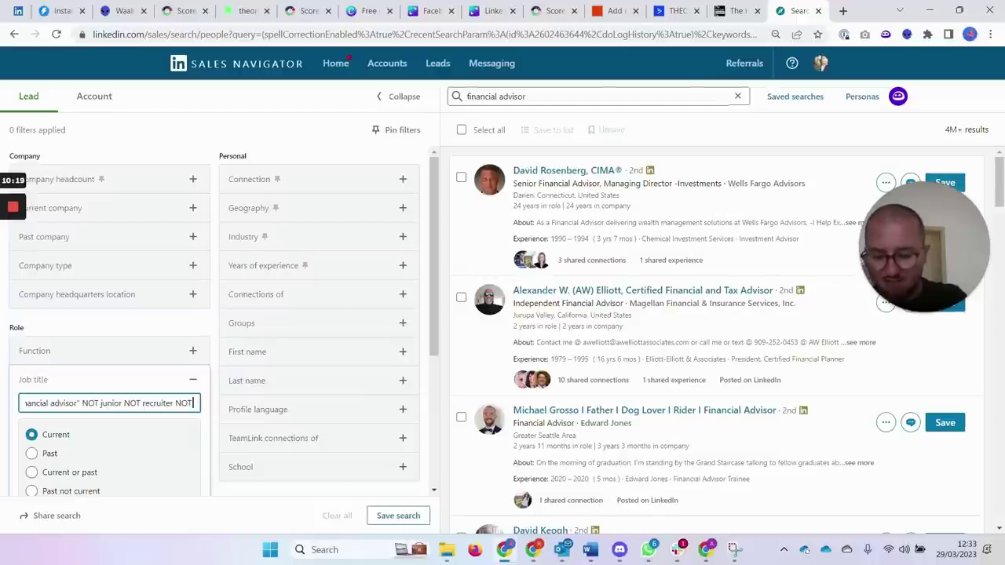
type(" vice")
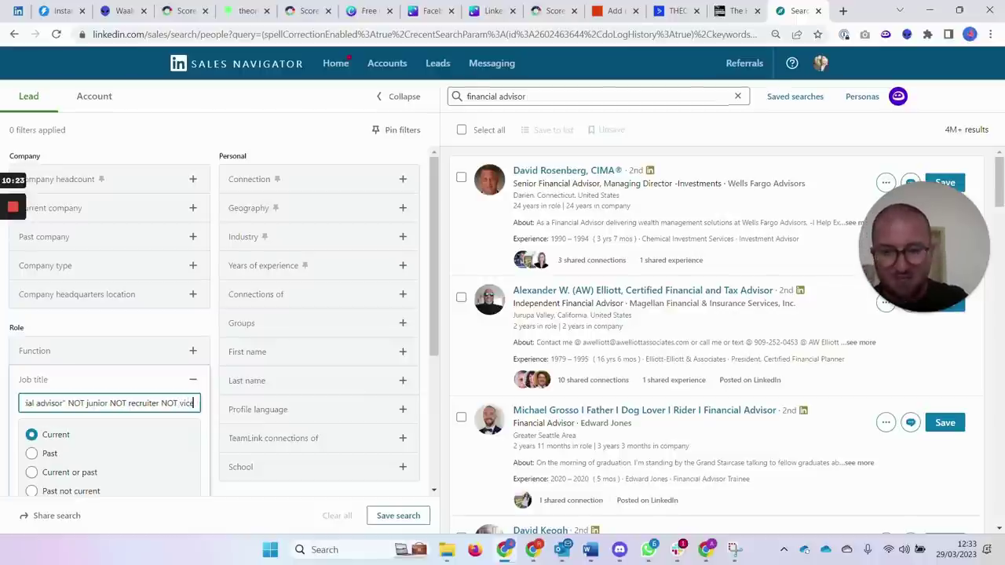
key("Return")
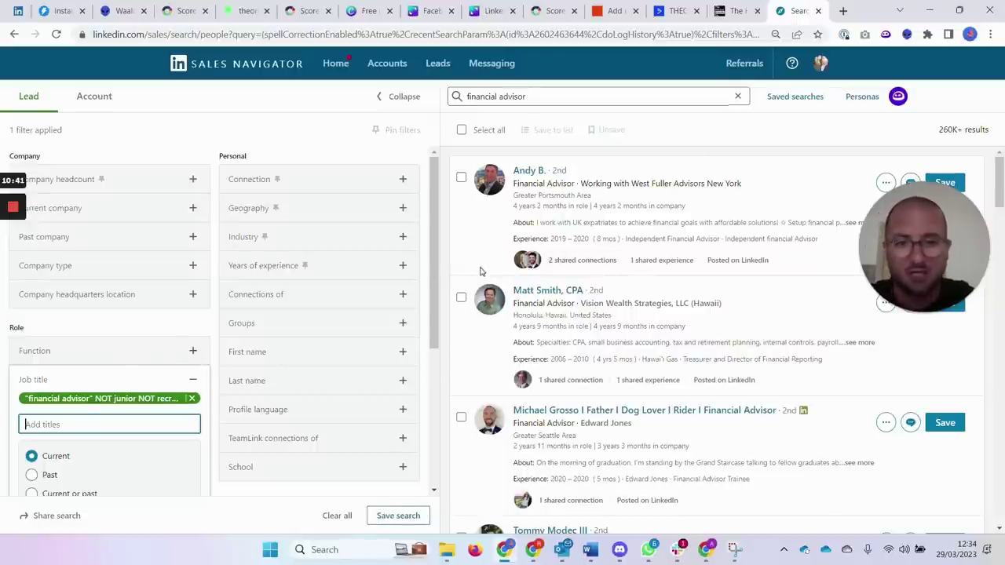
left_click(193, 399)
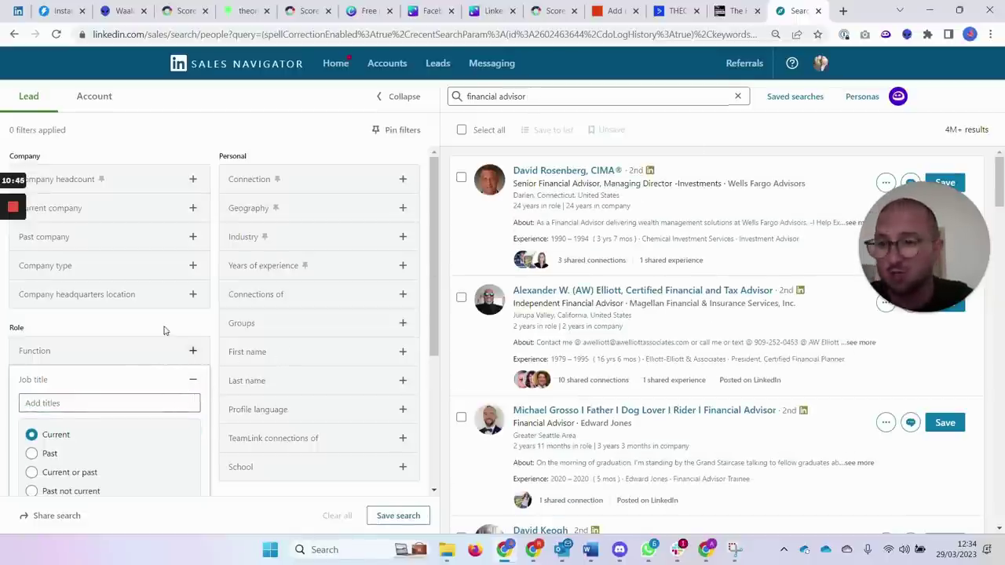
Look through the company headcount filter's size ranges without selecting any
left_click(71, 182)
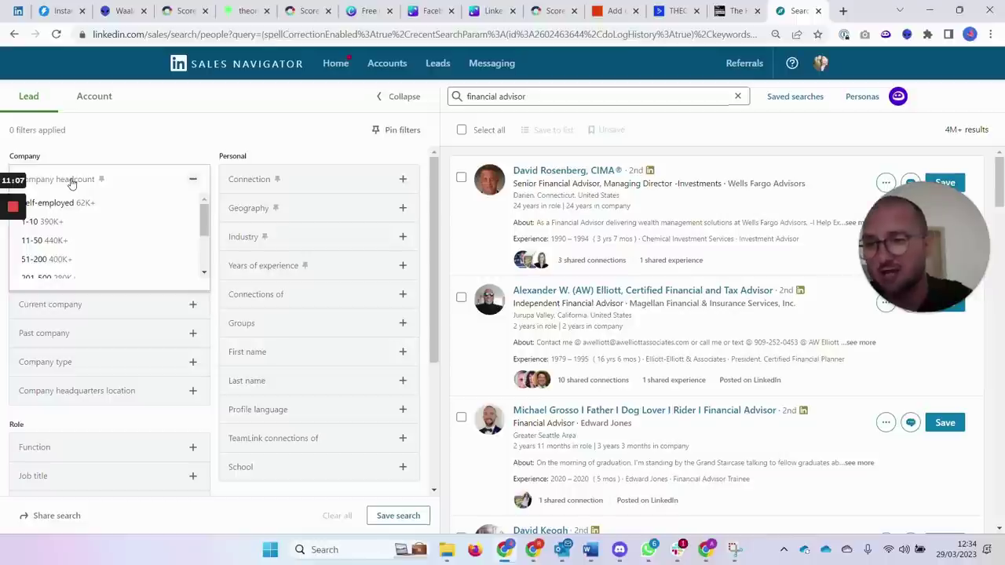
left_click(110, 181)
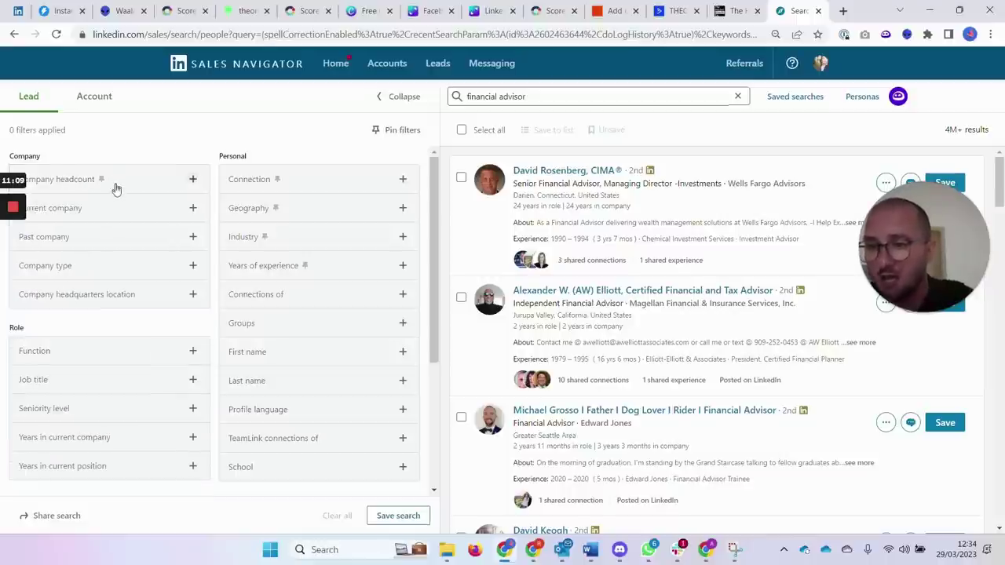
mouse_move(9, 206)
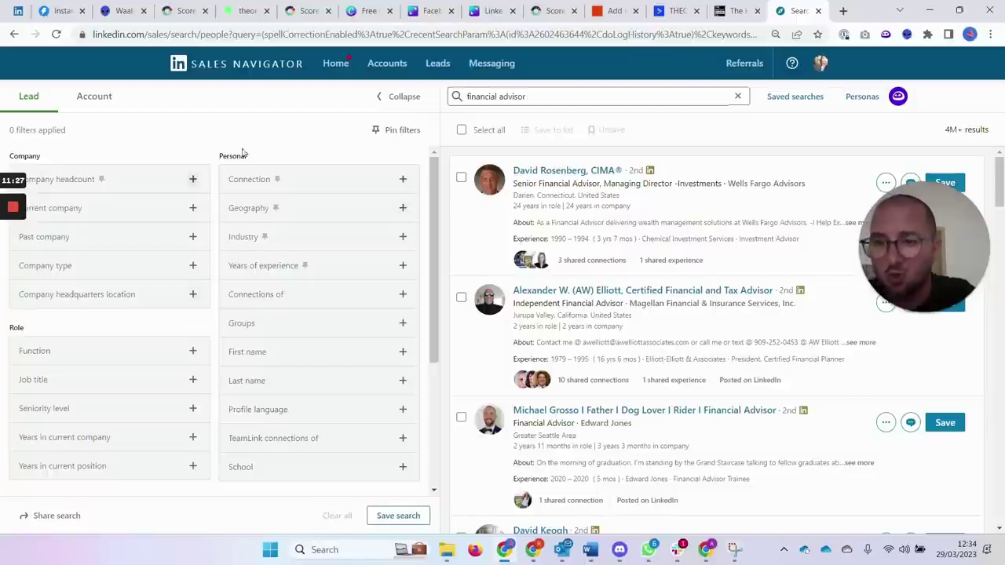
Restrict the leads' geography to include the United States region
left_click(252, 212)
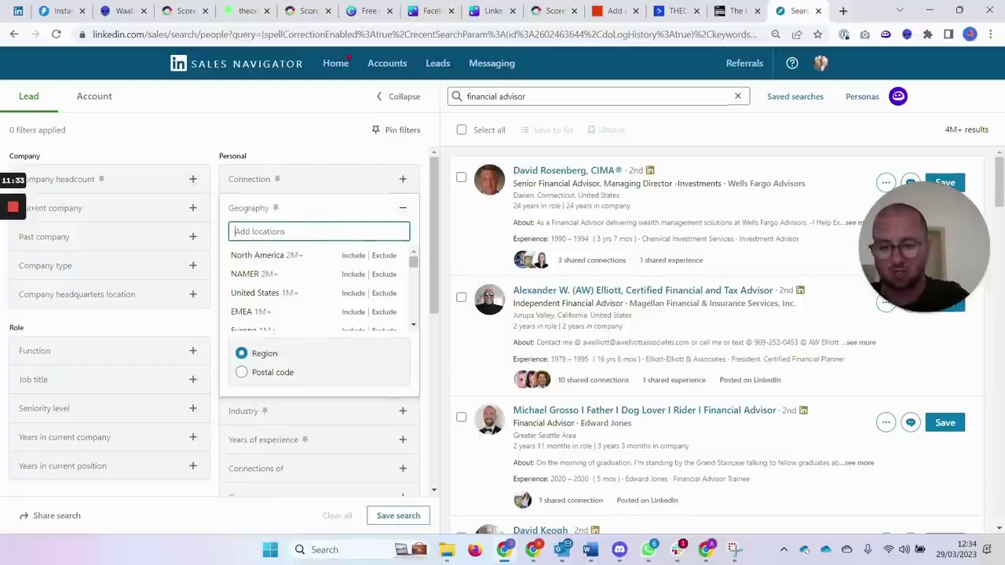
type("united")
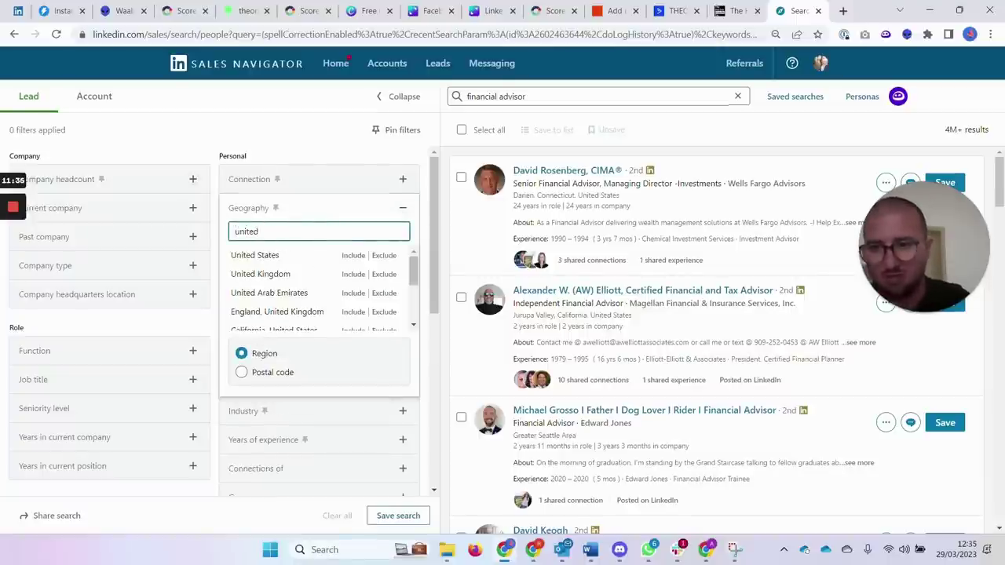
left_click(351, 257)
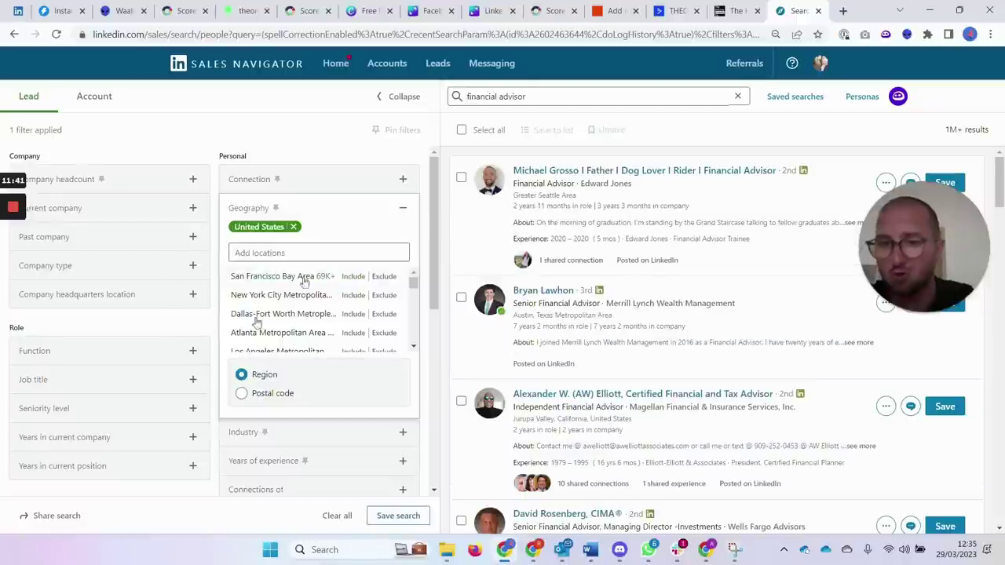
left_click(403, 208)
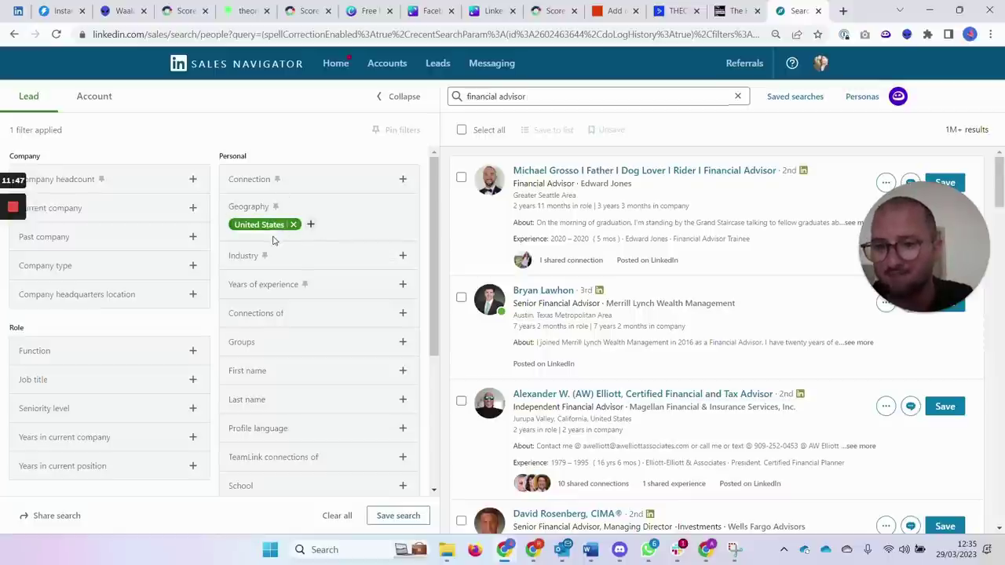
Review the choices offered by the Industry and Connection filters without applying any
left_click(399, 257)
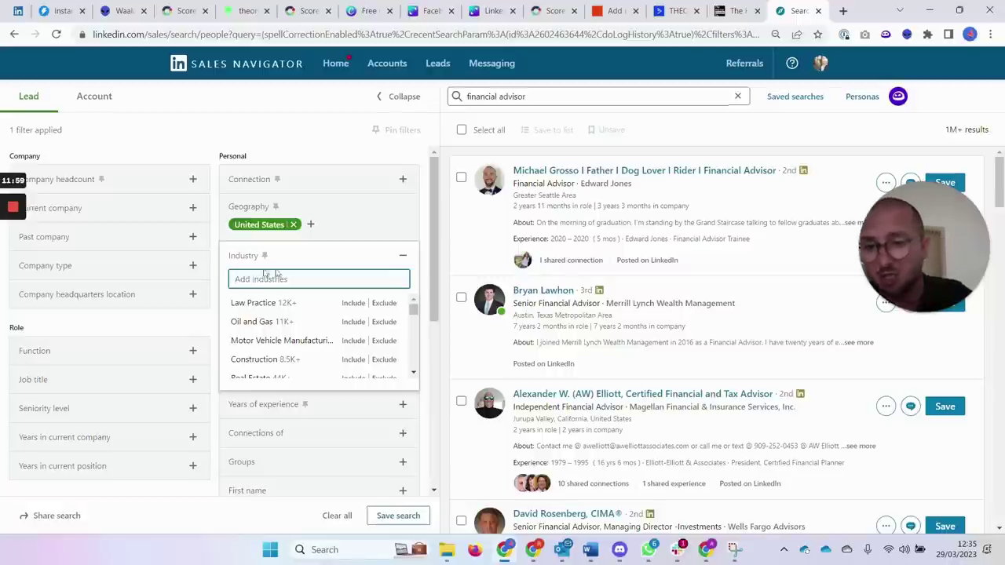
left_click(404, 258)
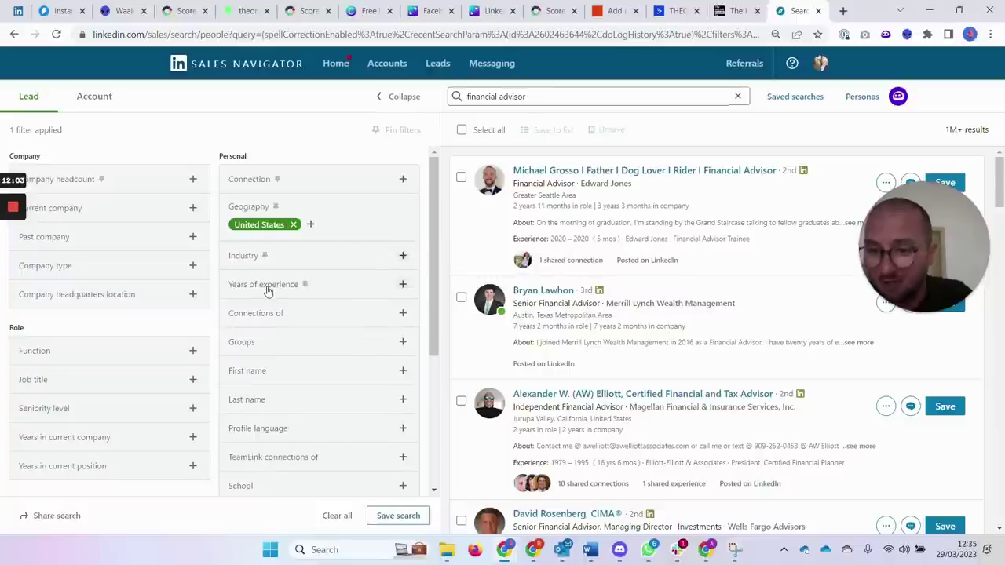
scroll(102, 267, "down", 1)
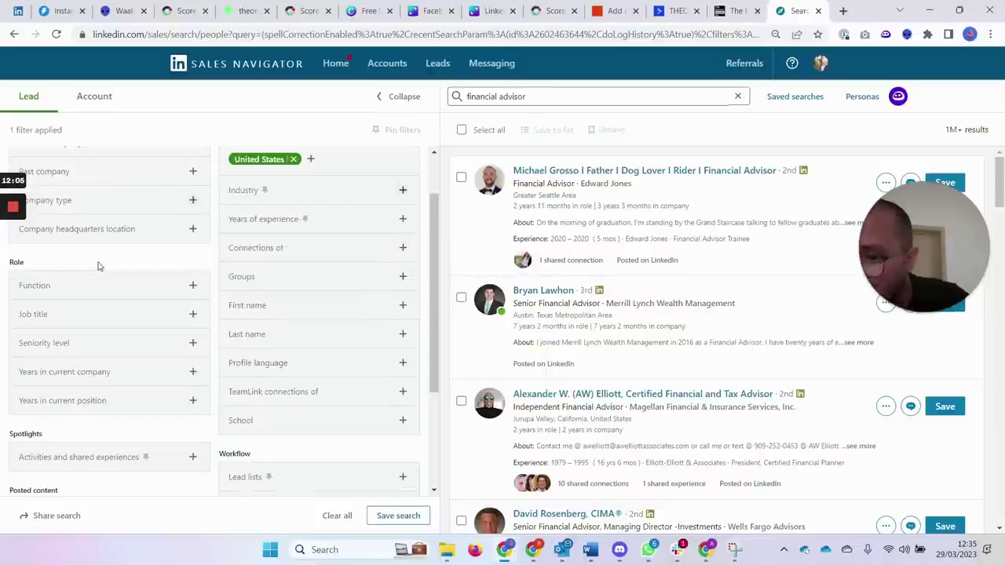
scroll(104, 322, "down", 1)
scroll(104, 322, "down", 1)
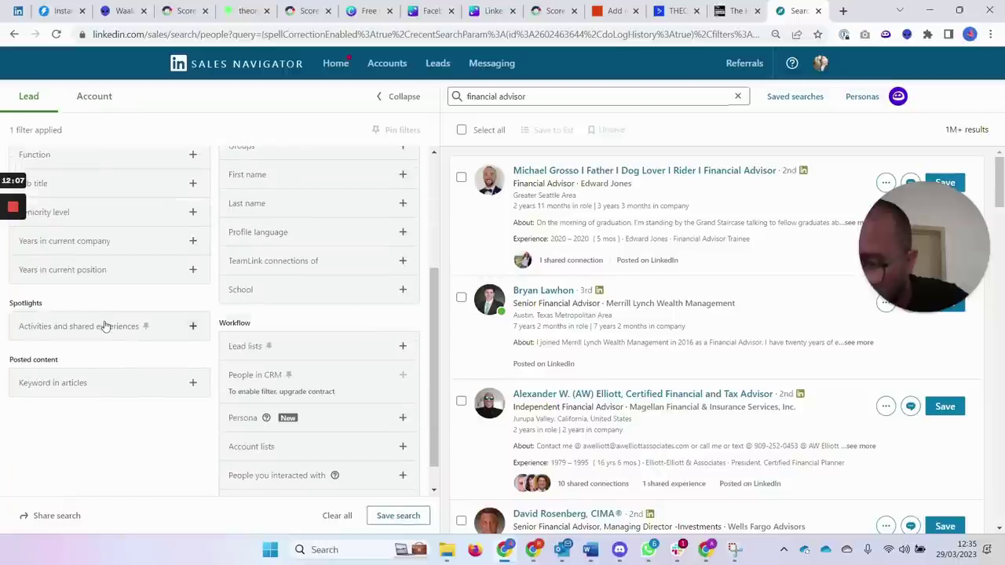
scroll(108, 328, "up", 3)
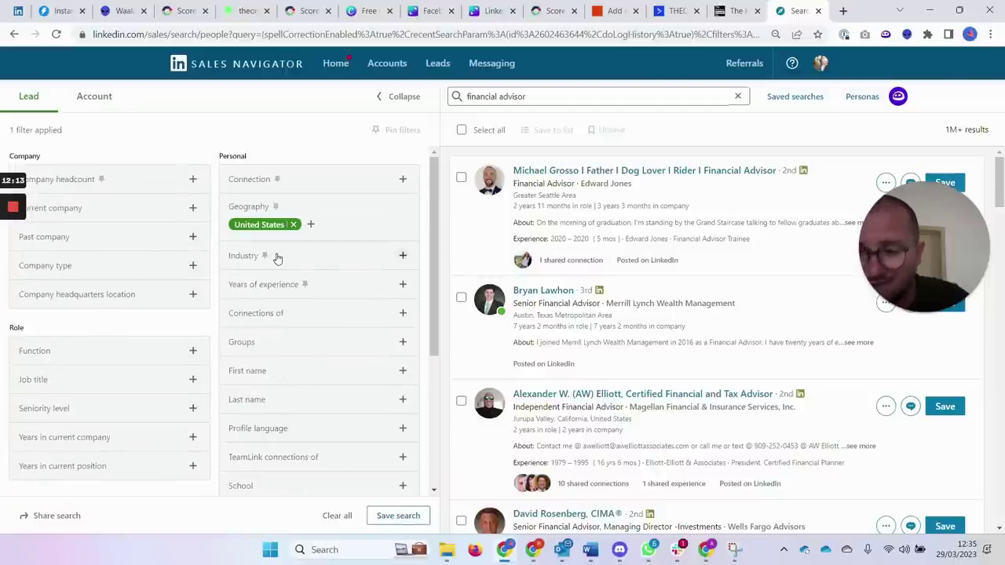
left_click(254, 179)
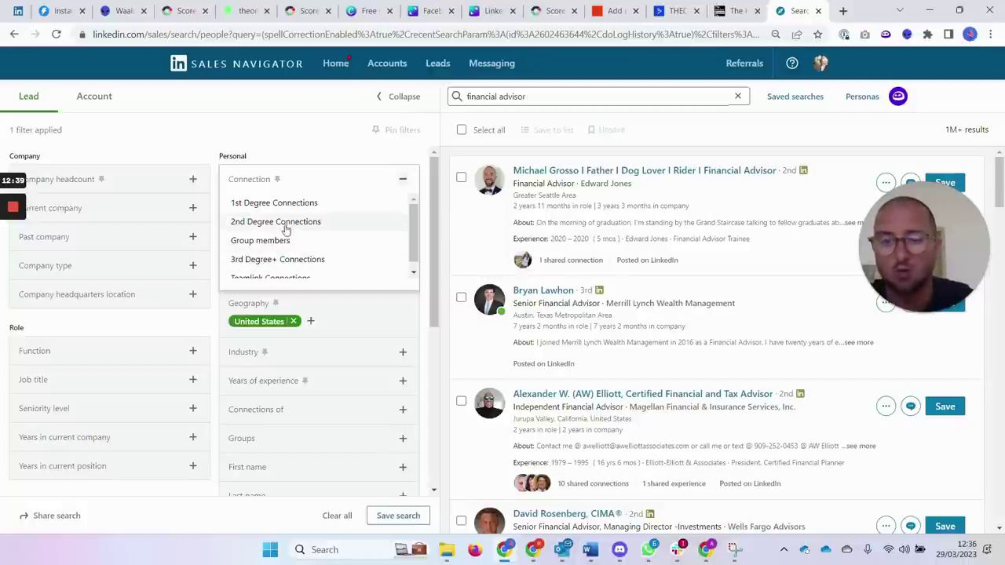
left_click(305, 143)
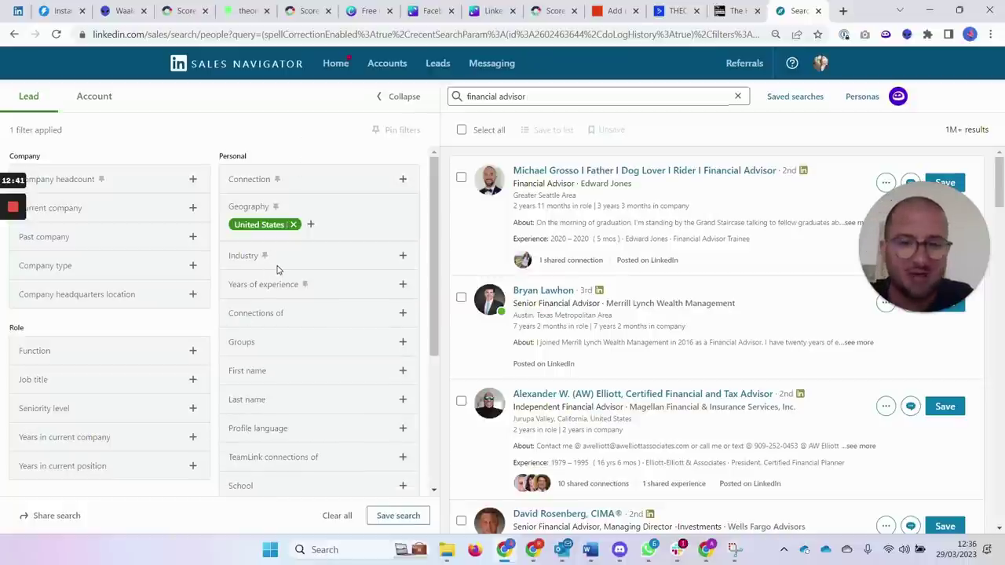
Review the spotlight options for activities and shared experiences, including recent LinkedIn posting, without selecting any
scroll(259, 291, "down", 1)
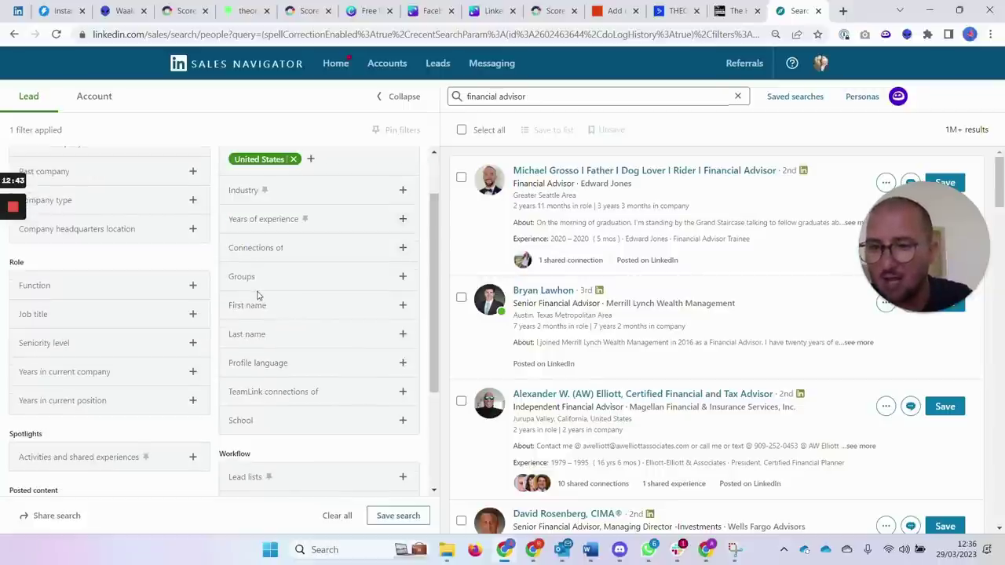
scroll(253, 295, "down", 1)
scroll(234, 300, "down", 1)
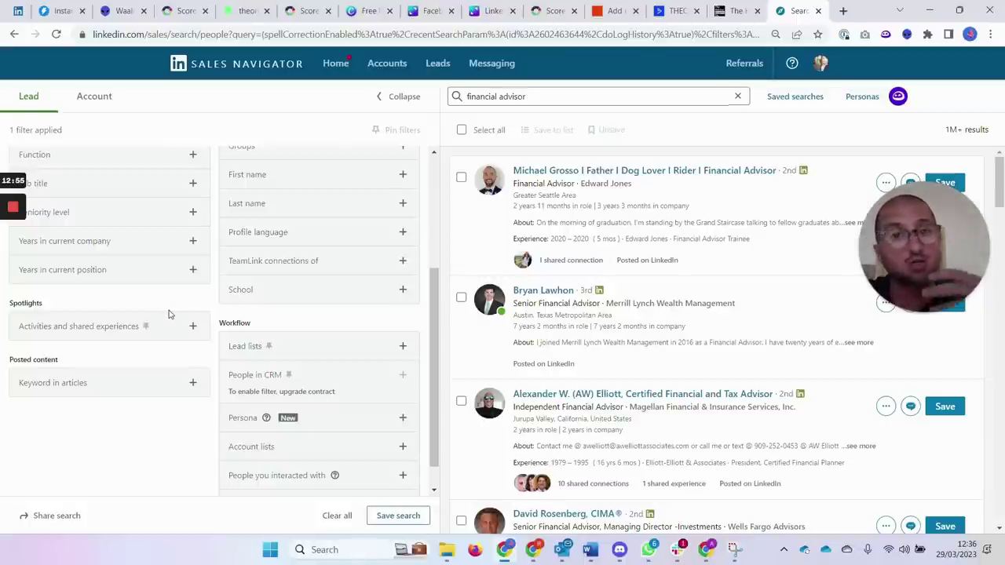
left_click(113, 330)
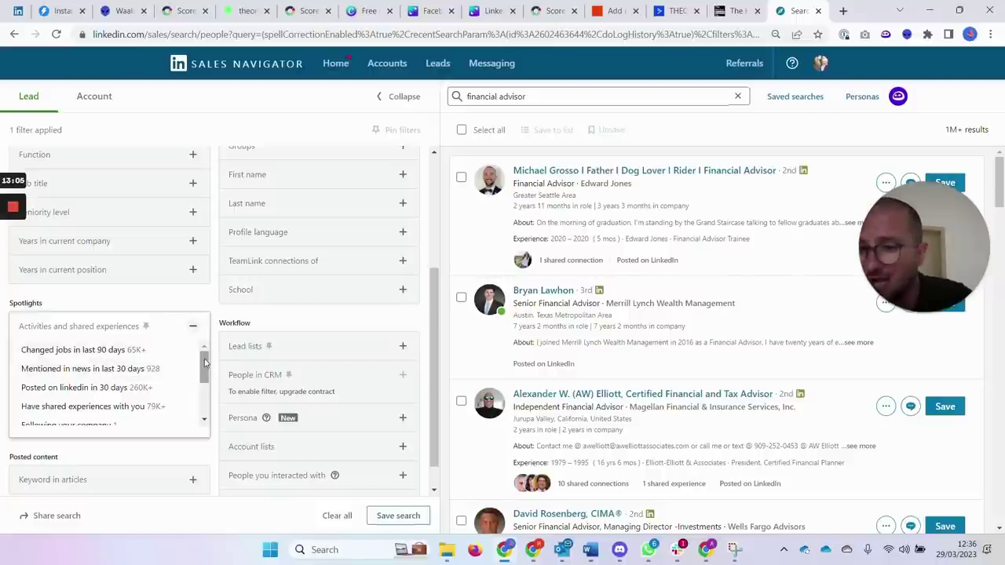
left_click_drag(205, 360, 203, 382)
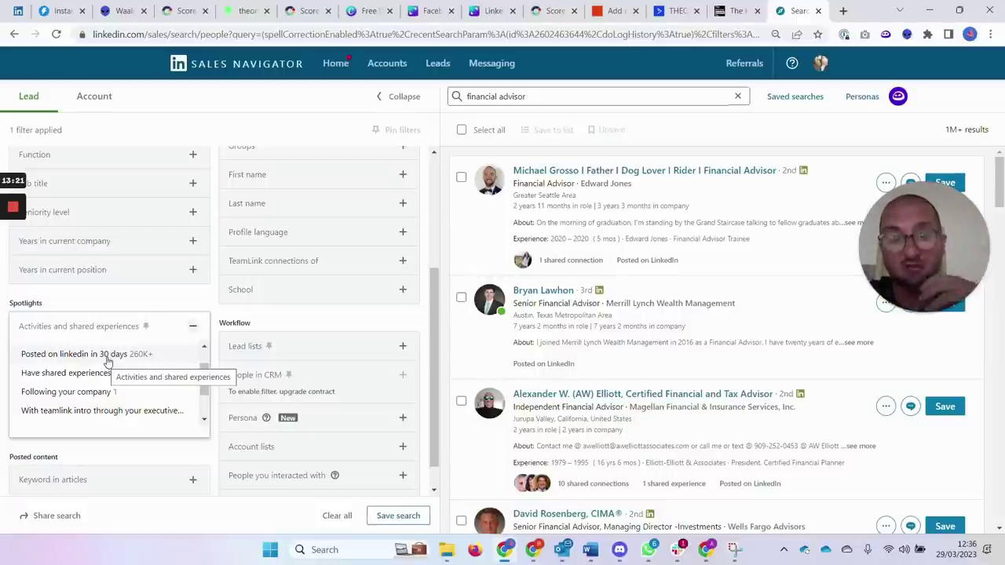
left_click(197, 309)
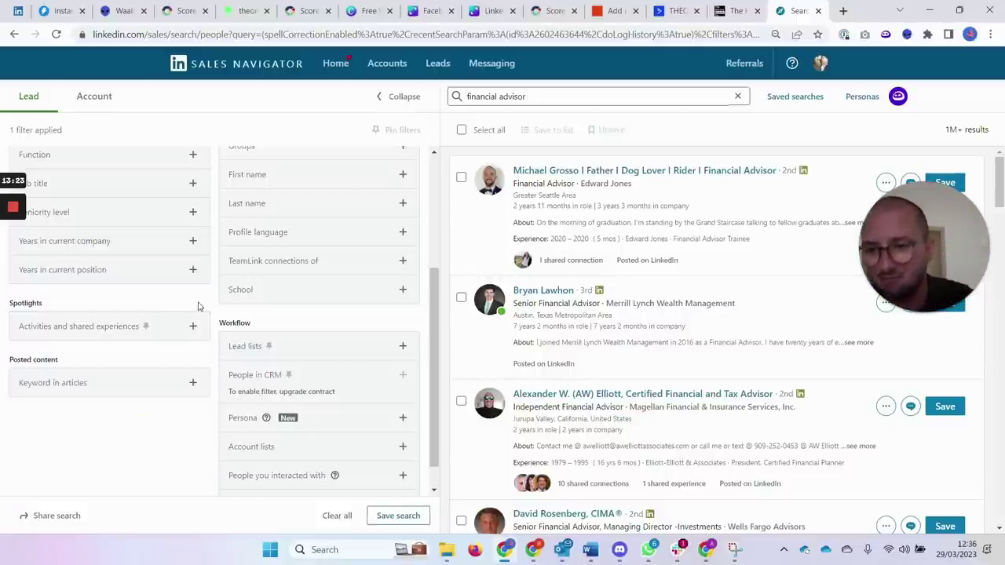
Look through the Role, Spotlights and Posted content filters and check the Industry and Function choices without selecting any
scroll(198, 304, "up", 1)
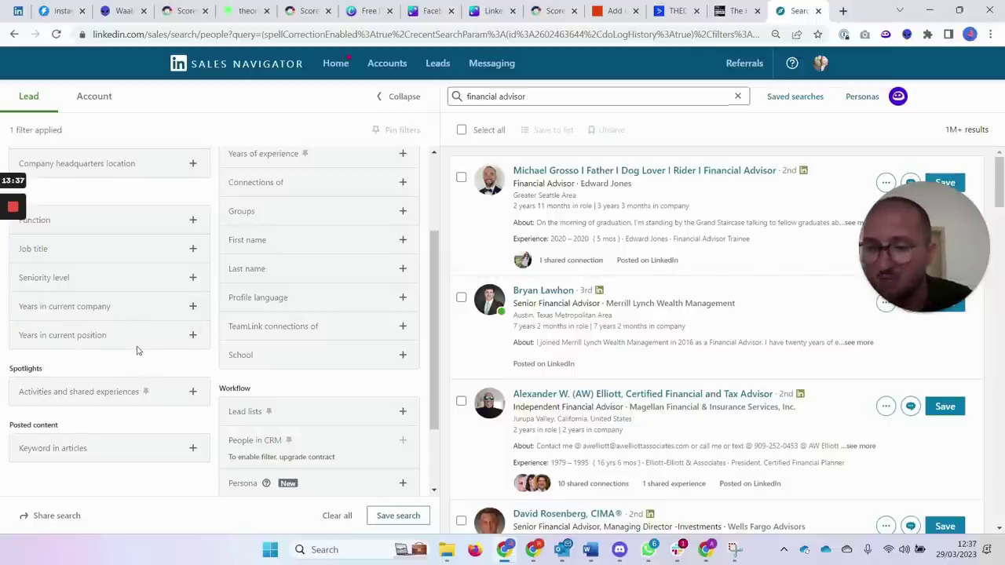
scroll(138, 350, "down", 1)
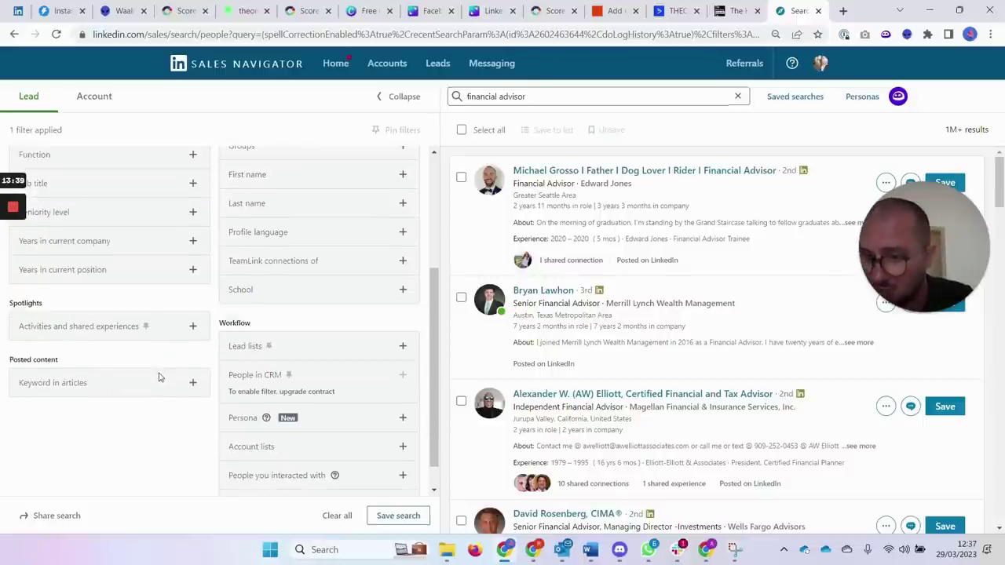
scroll(158, 378, "down", 1)
scroll(226, 393, "up", 4)
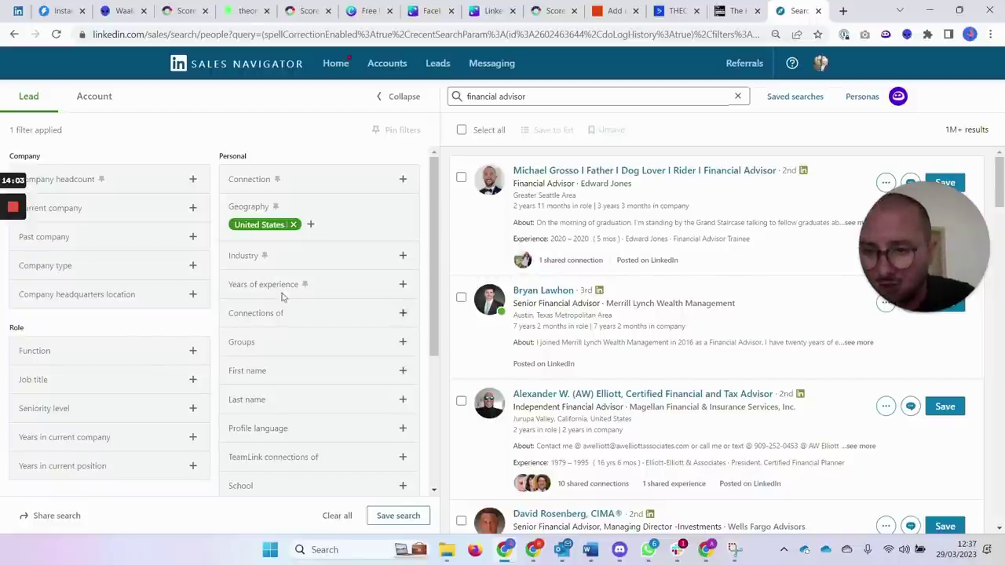
left_click(246, 256)
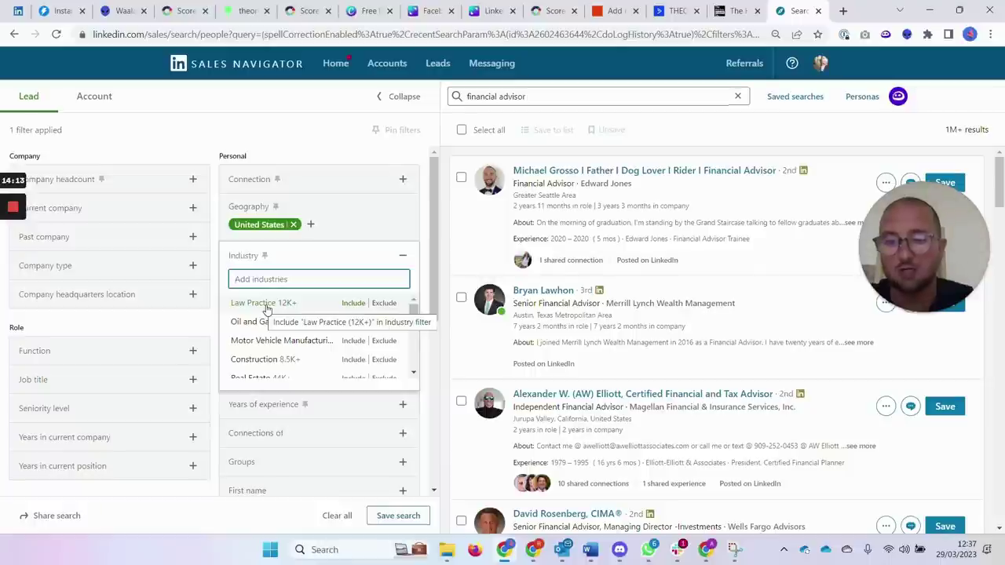
left_click(383, 260)
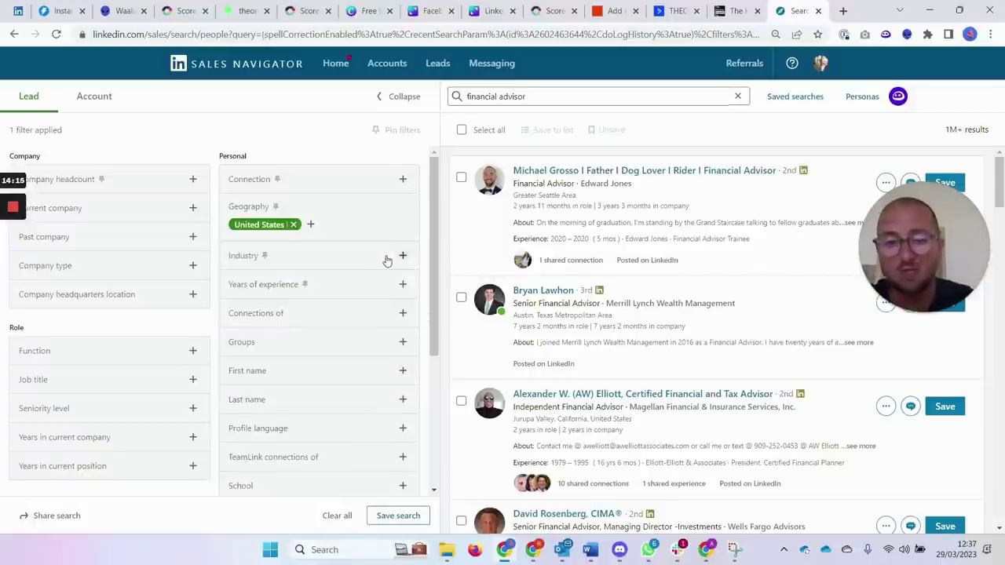
left_click(78, 353)
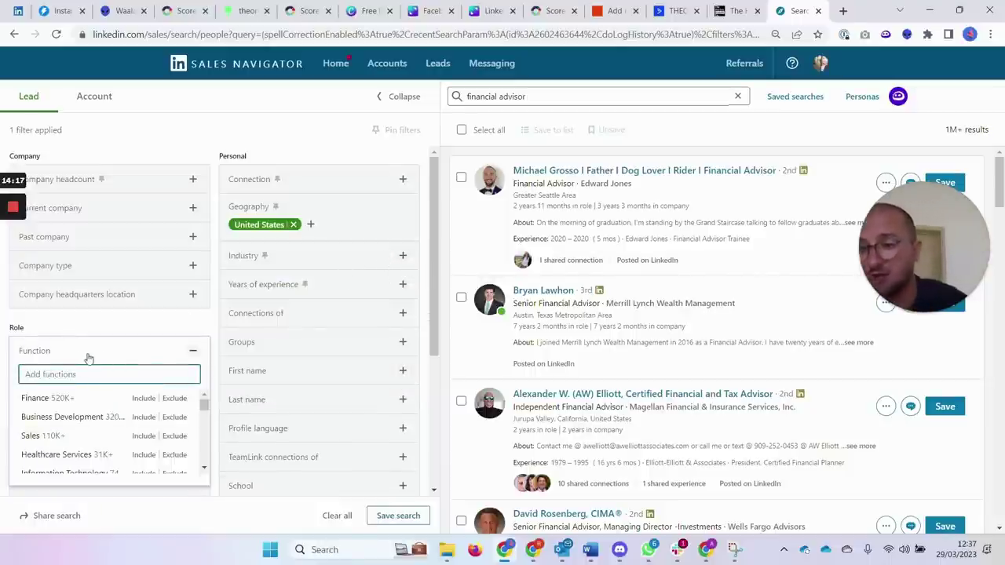
left_click(172, 350)
Try "financial advisor" in quotation marks as a current job title without applying it as a filter
left_click(124, 383)
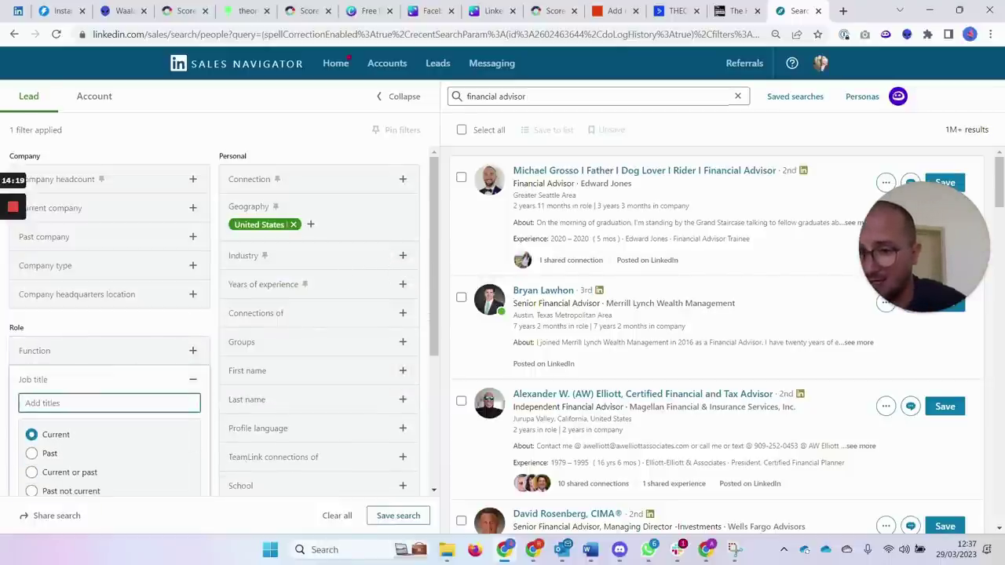
type("\"financial advisor")
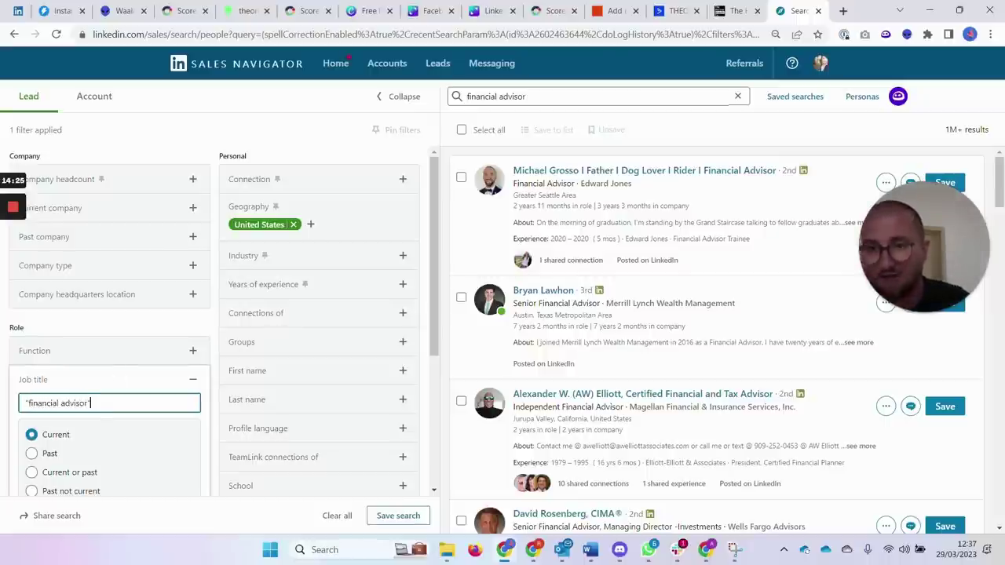
left_click(126, 320)
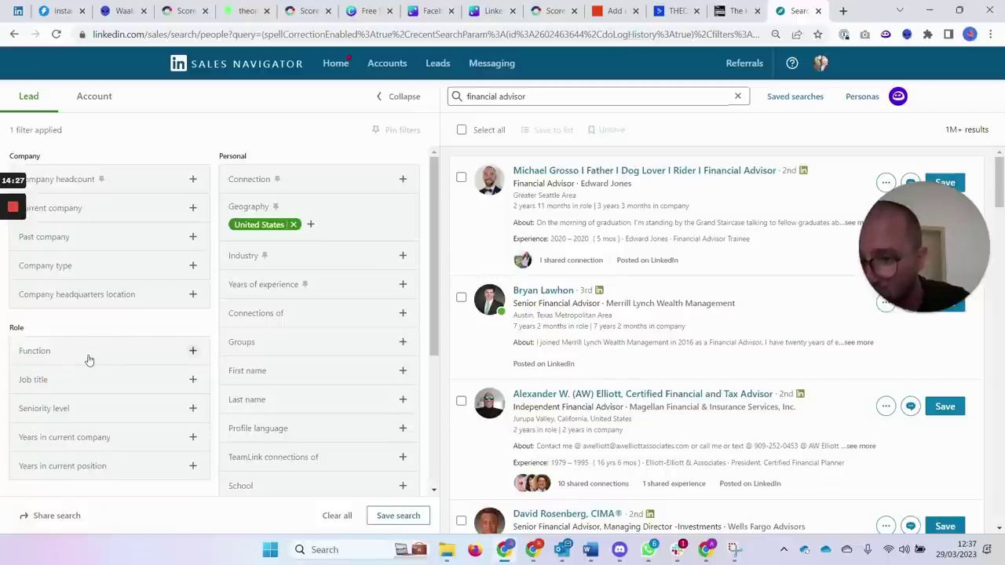
Review the Function choices and the full range of Seniority level options without selecting any
left_click(102, 353)
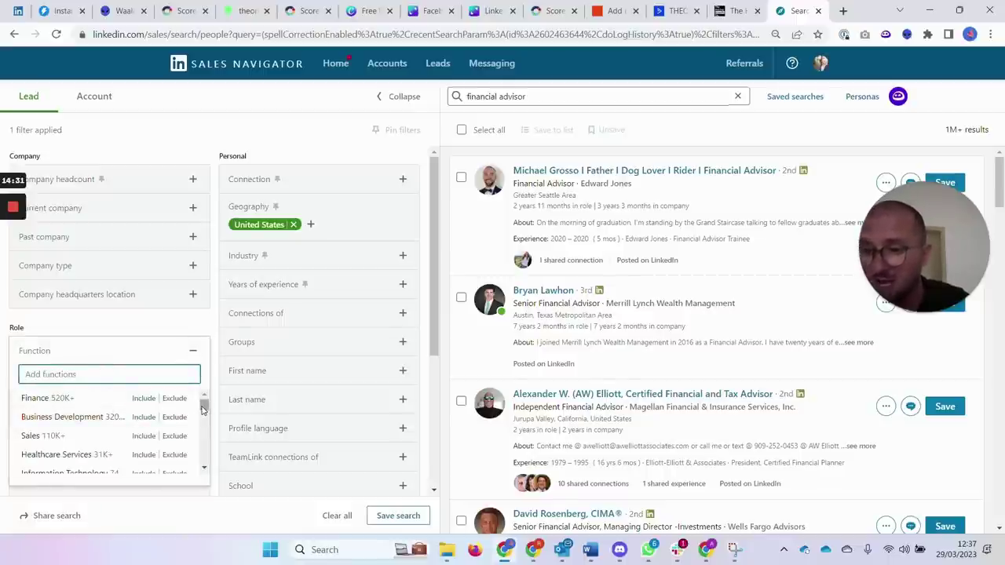
left_click(42, 355)
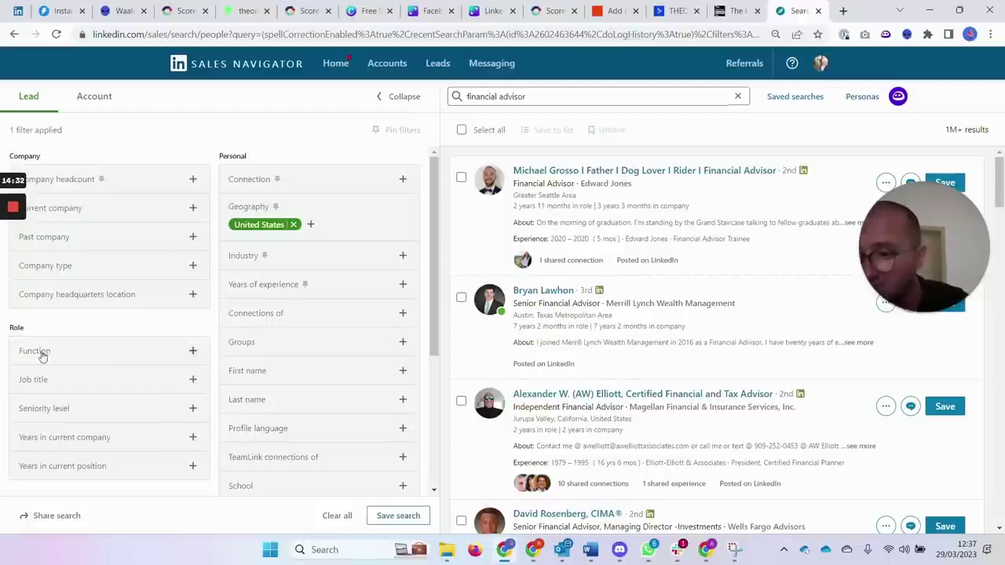
left_click(58, 416)
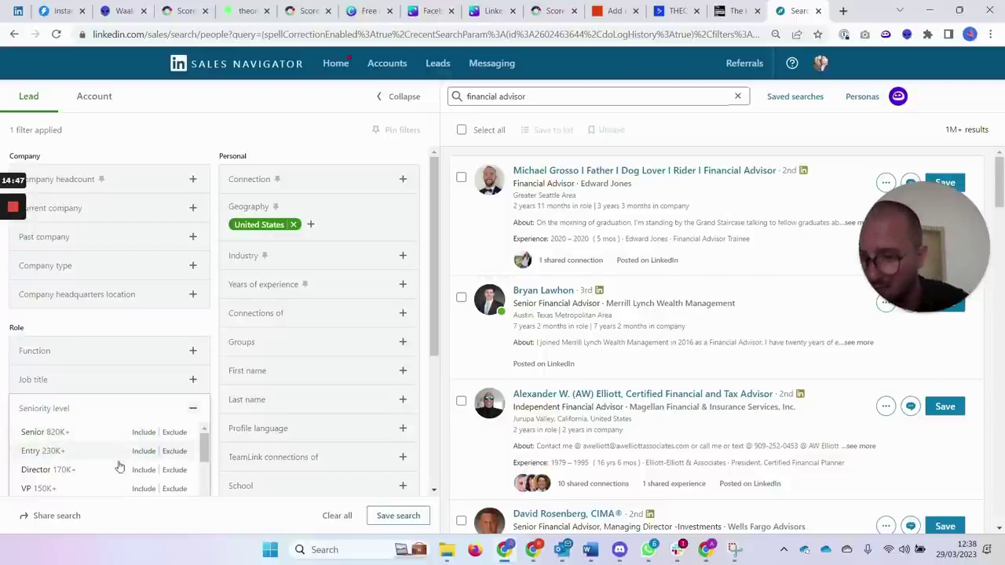
left_click_drag(203, 446, 203, 473)
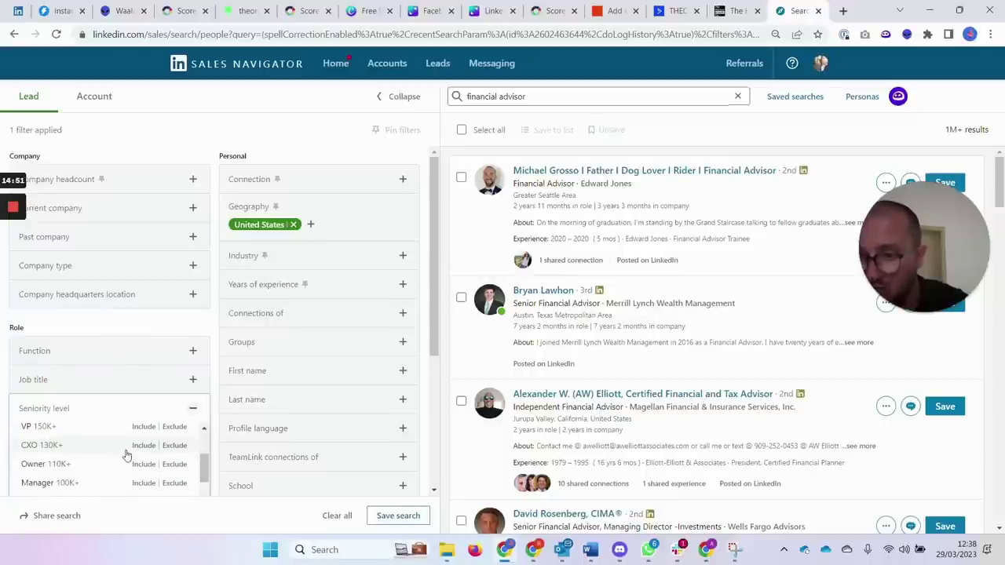
left_click_drag(203, 470, 203, 484)
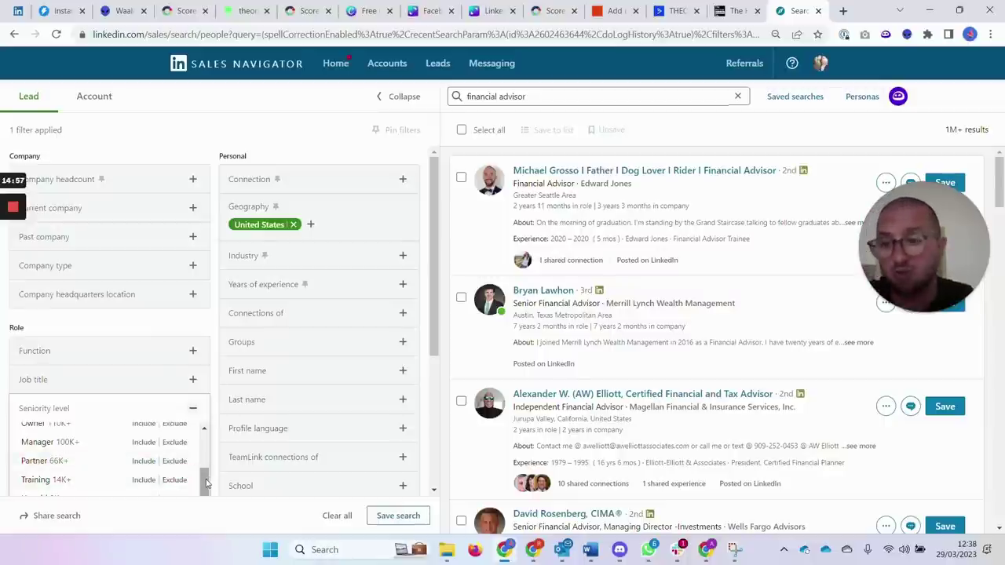
scroll(201, 485, "up", 3)
left_click(199, 330)
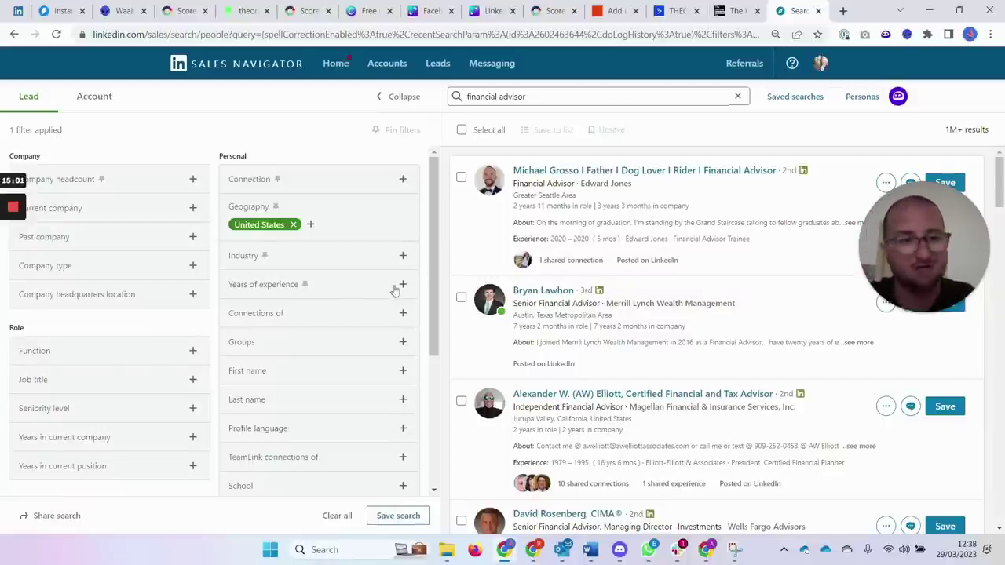
left_click_drag(918, 222, 664, 325)
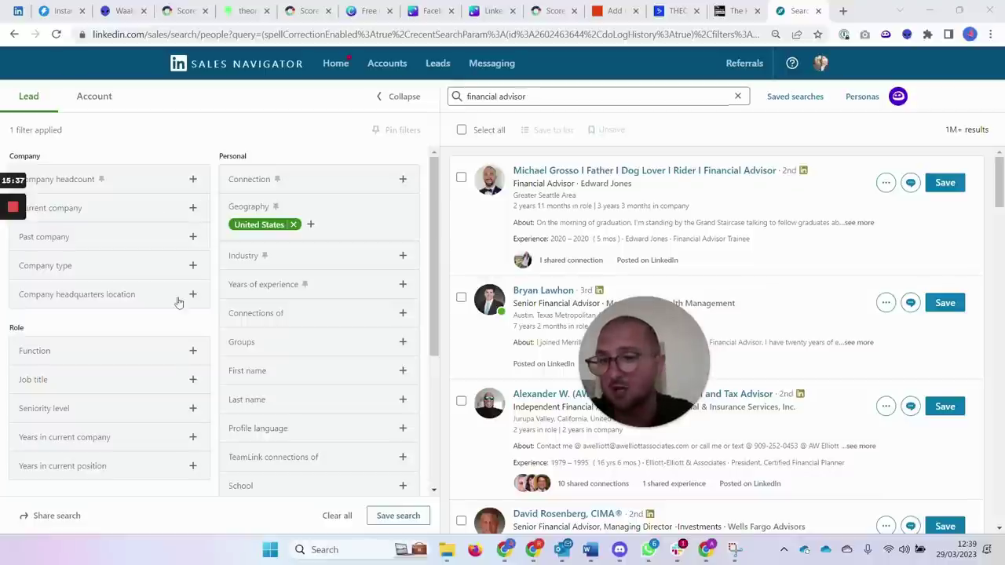
left_click(434, 309)
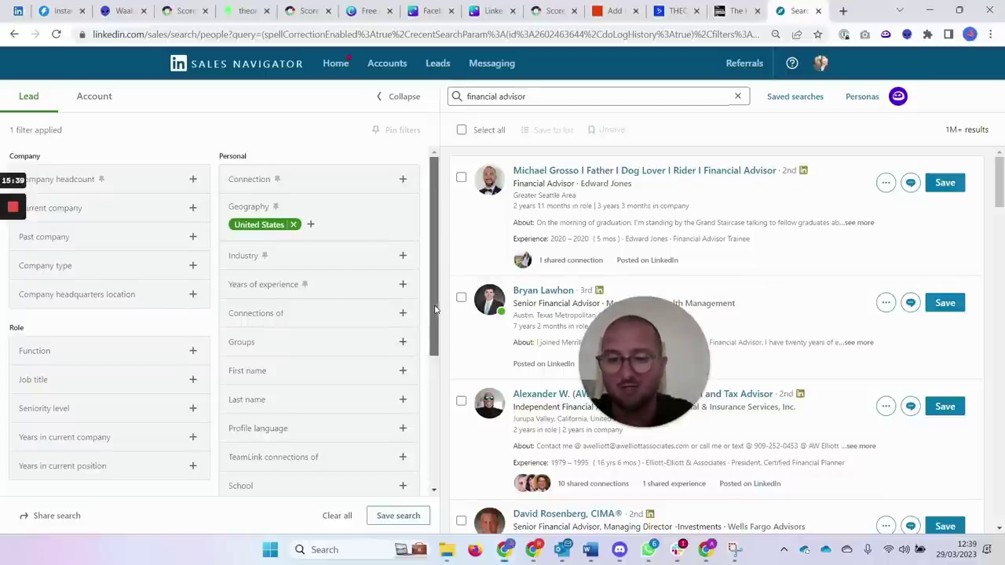
scroll(434, 309, "down", 2)
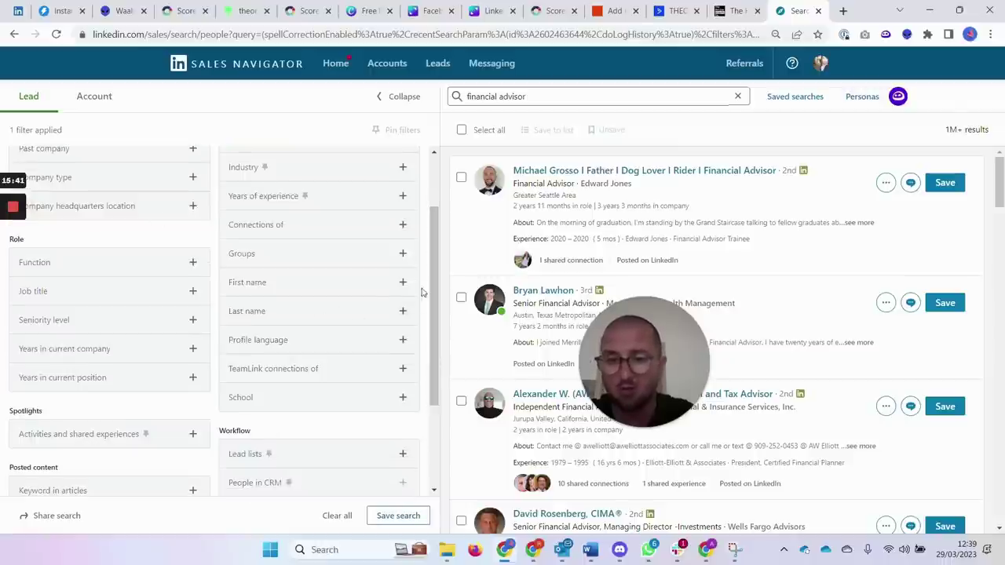
left_click_drag(434, 295, 430, 204)
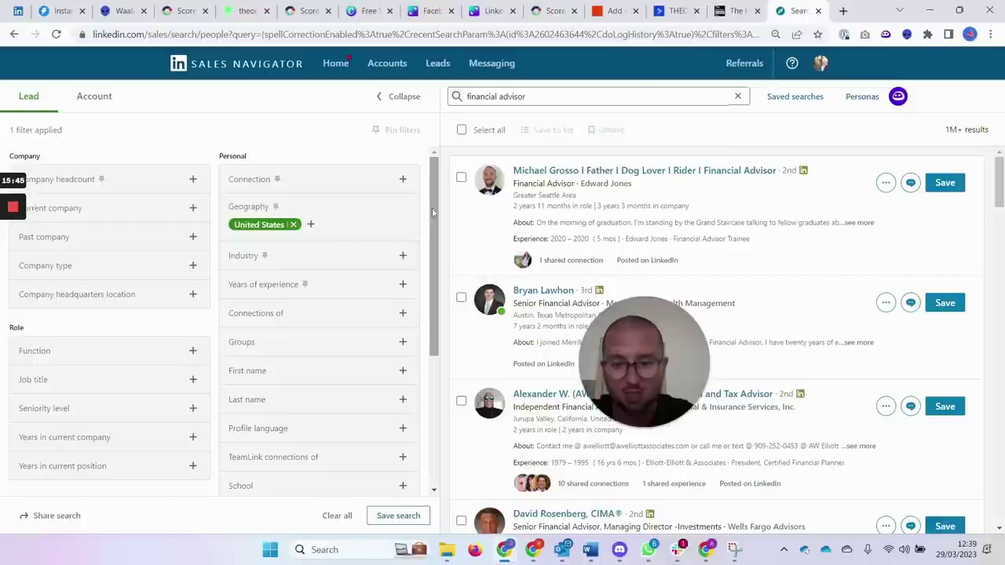
Switch to the Outreach messaging document in Word and read the introduction to the LinkedIn messaging sequence
key("alt+Tab")
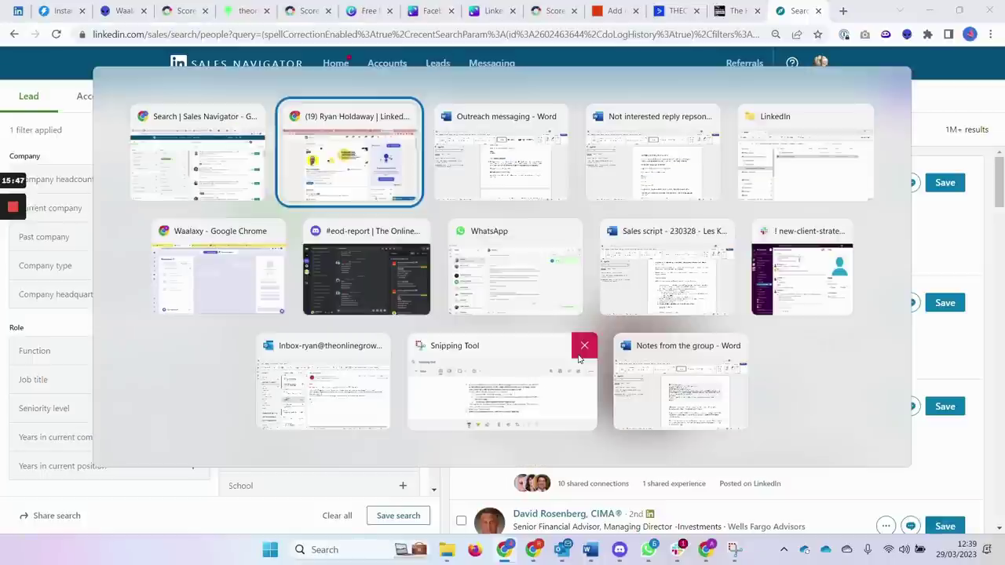
key("alt+Tab")
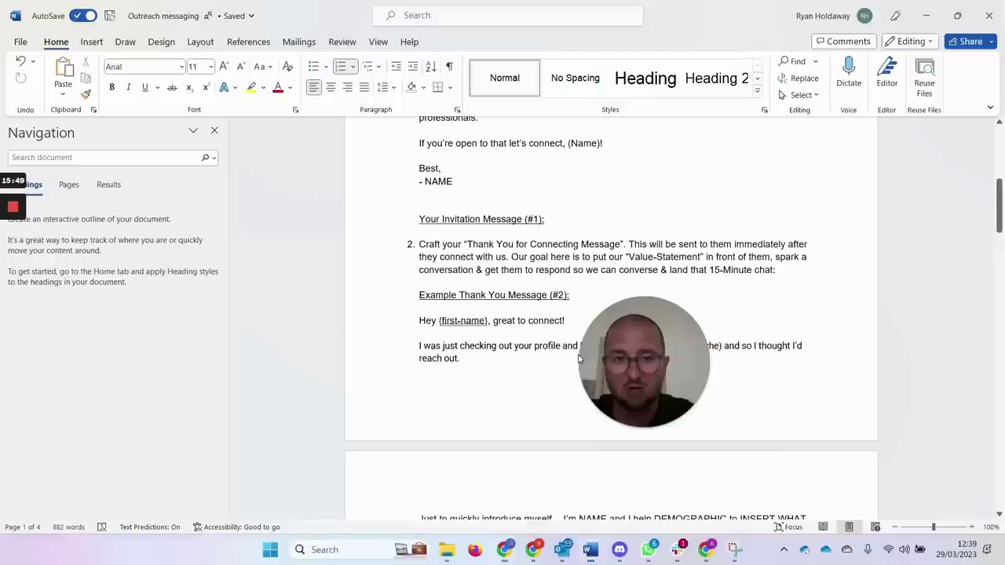
left_click_drag(210, 393, 122, 414)
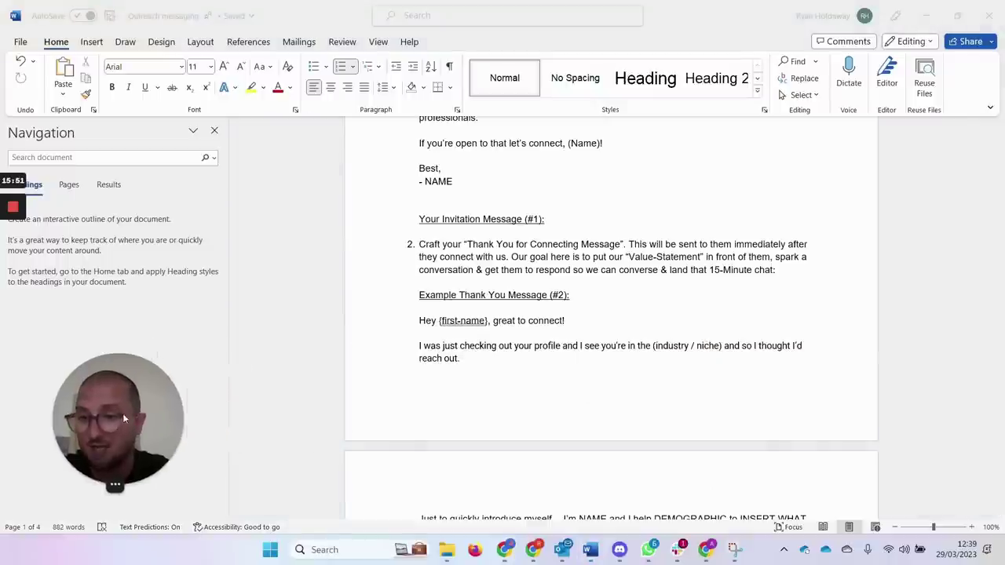
scroll(597, 375, "up", 4)
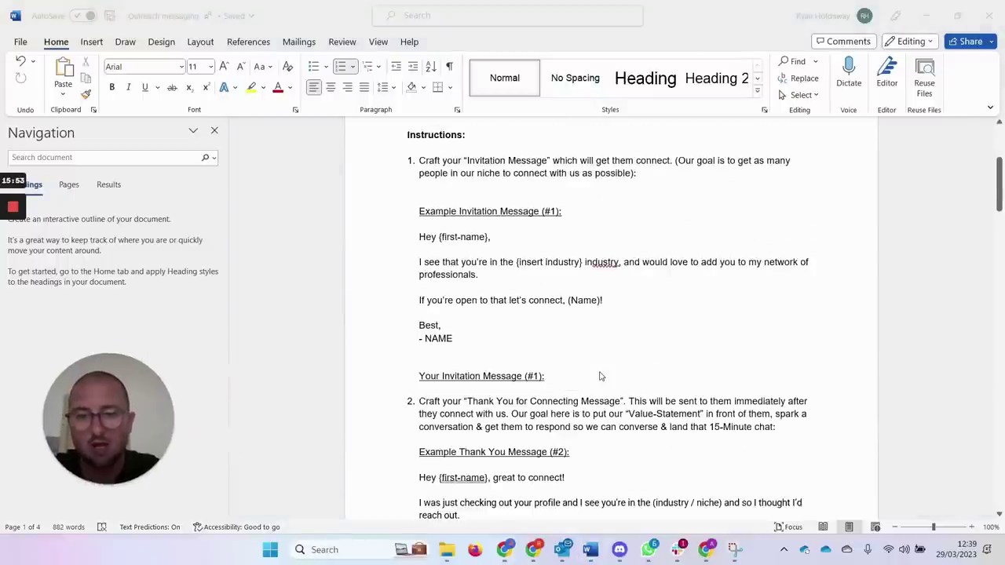
scroll(601, 374, "up", 3)
scroll(606, 368, "up", 1)
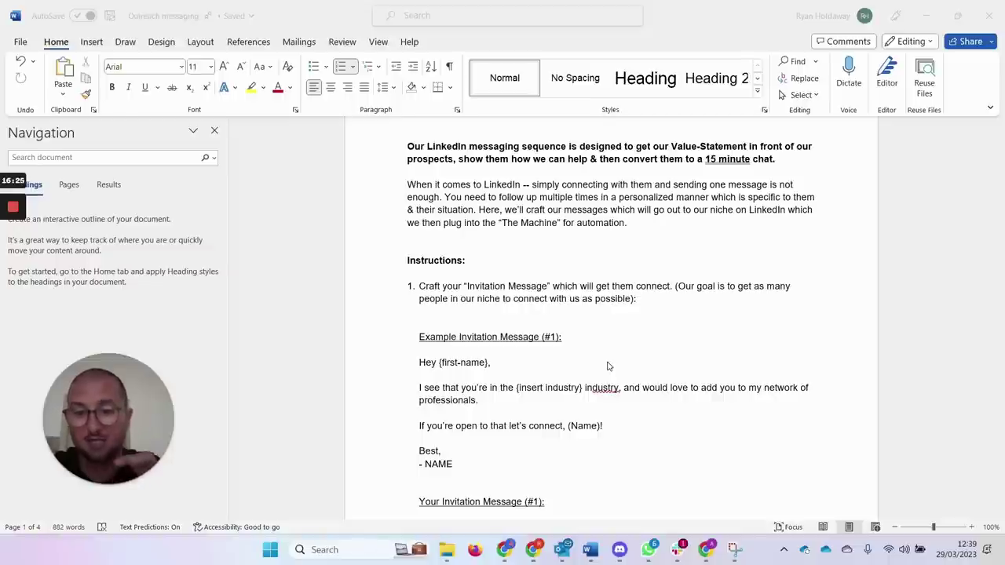
Read the instructions for the invitation message and the wording of Example Invitation Message (#1)
scroll(606, 365, "down", 1)
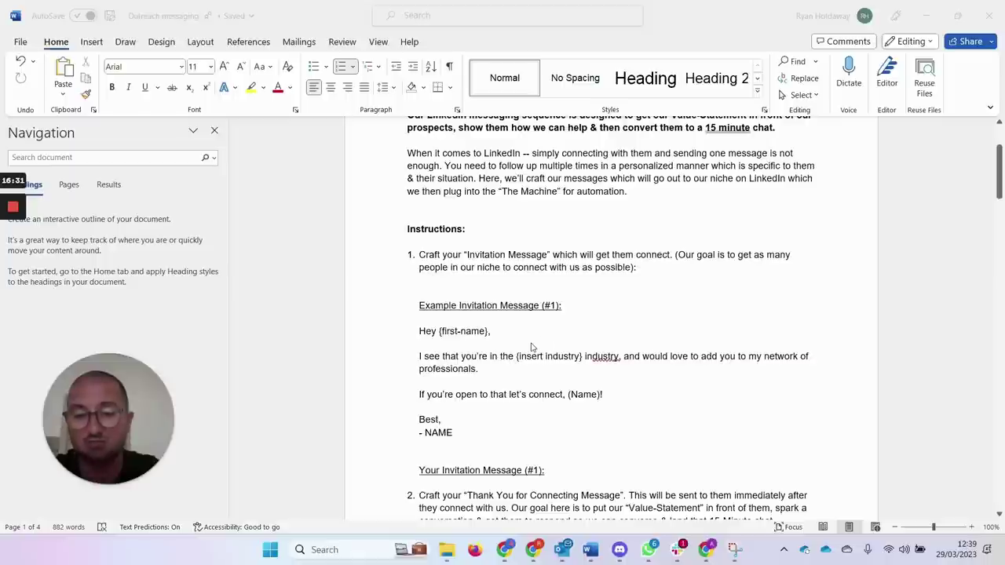
scroll(549, 336, "down", 1)
scroll(534, 305, "down", 1)
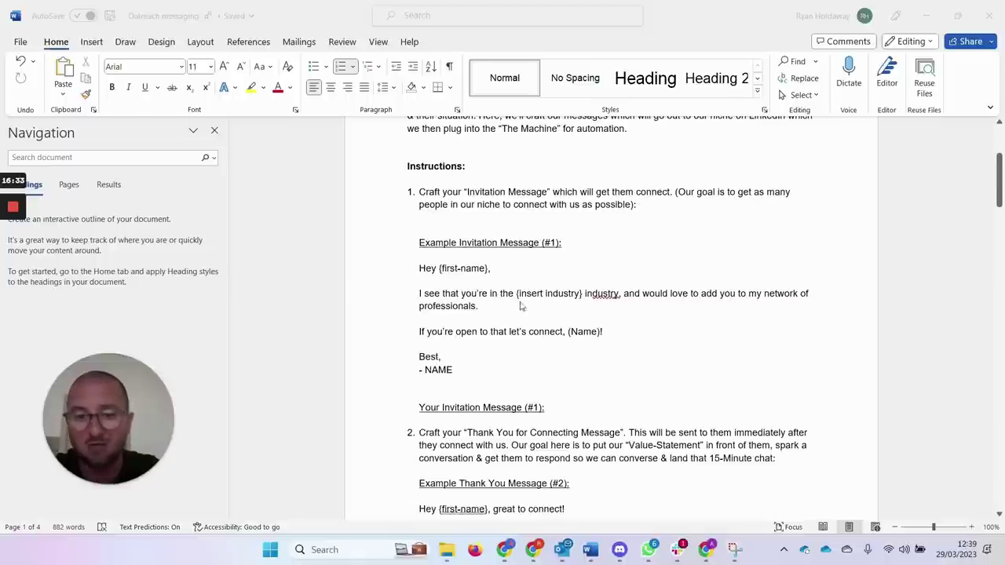
left_click(489, 271)
left_click(481, 306)
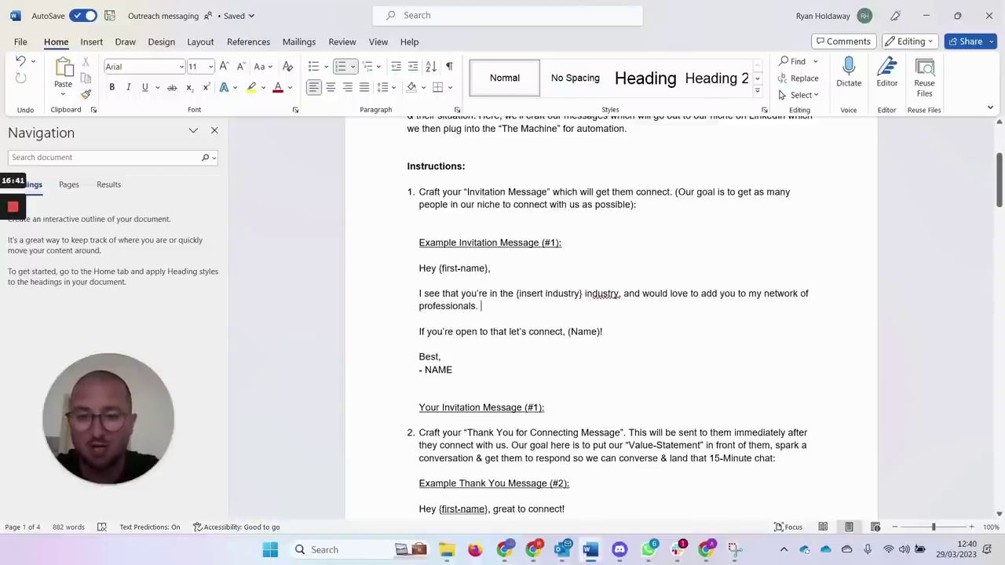
Read through Example Thank You Message (#2) and on to the instructions for the 7-Day Follow-Up Message
scroll(611, 317, "down", 1)
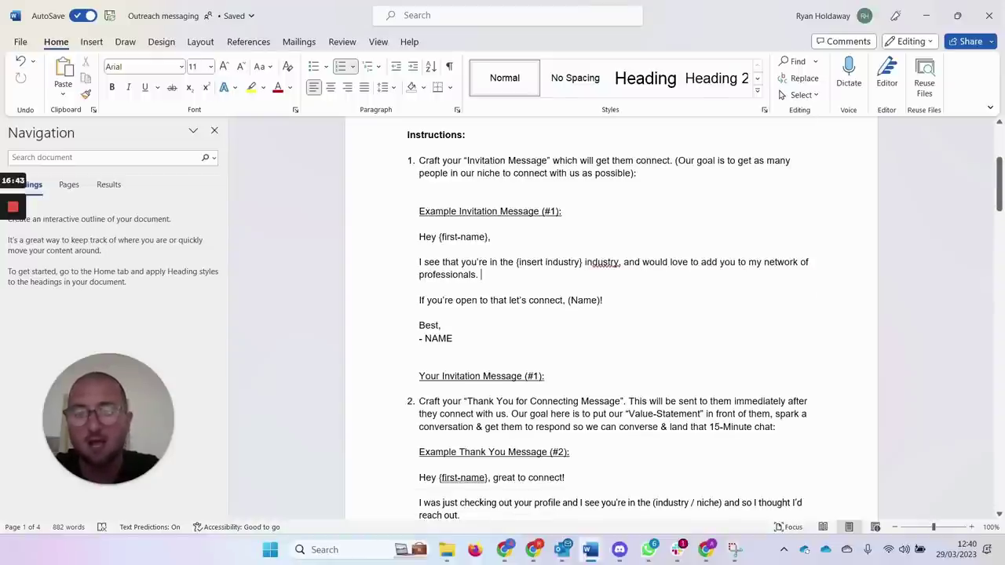
scroll(611, 317, "down", 2)
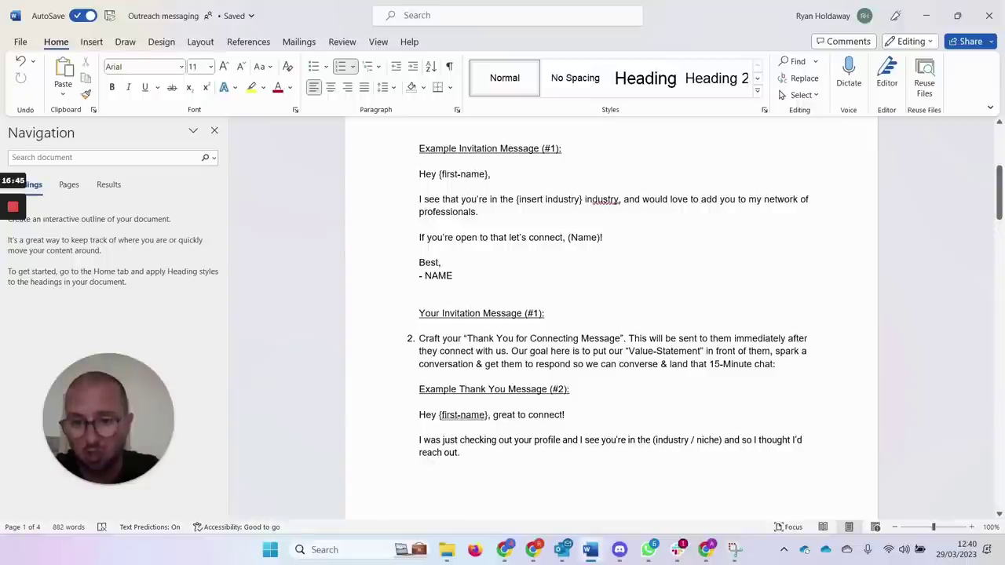
scroll(611, 317, "down", 2)
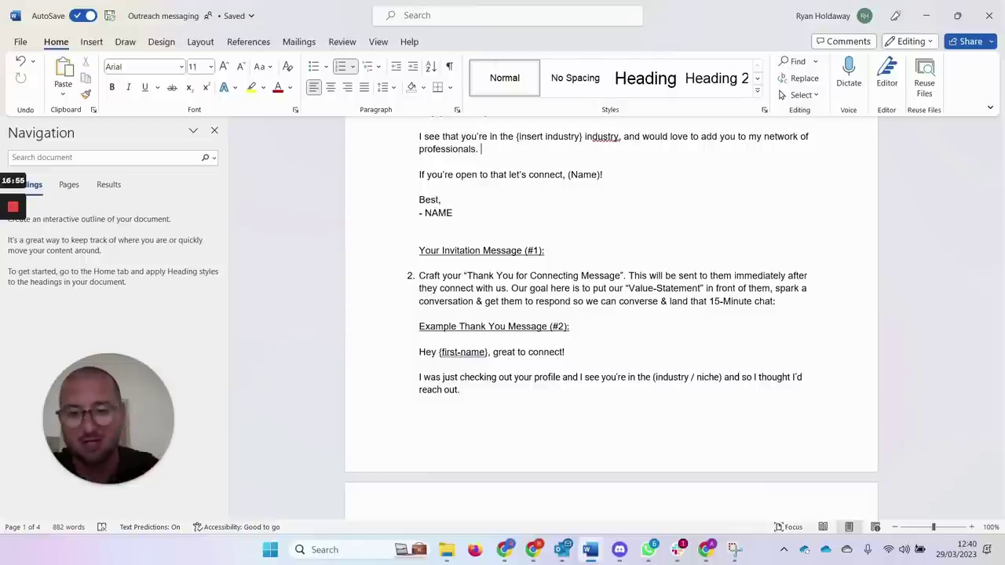
scroll(611, 315, "down", 3)
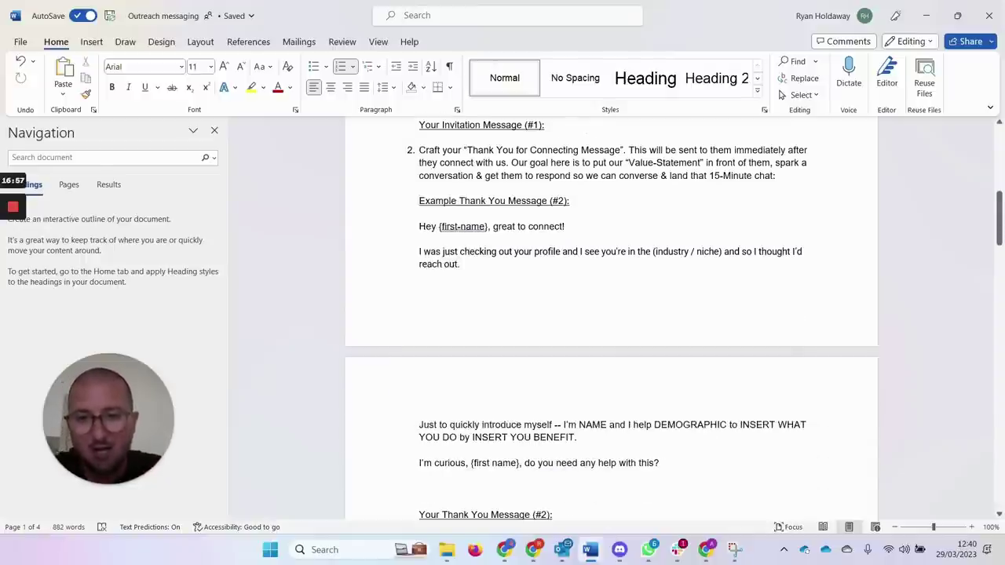
scroll(611, 314, "down", 1)
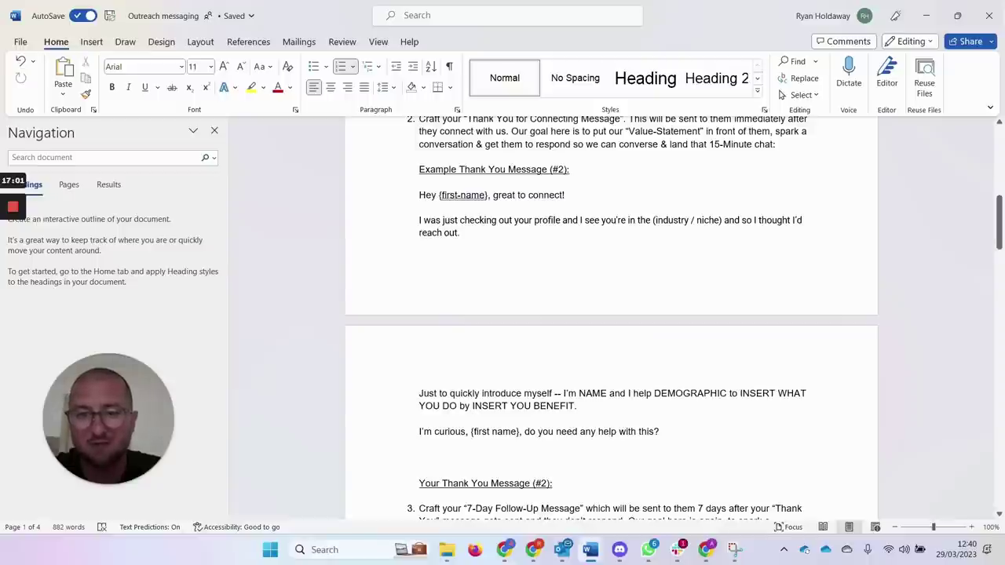
scroll(611, 314, "down", 1)
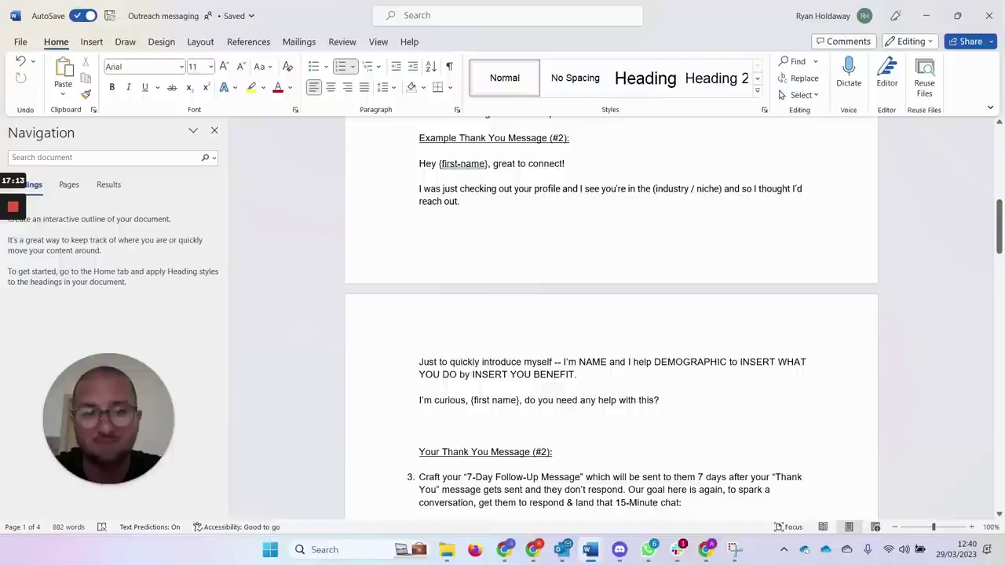
scroll(501, 227, "down", 1)
scroll(503, 264, "down", 1)
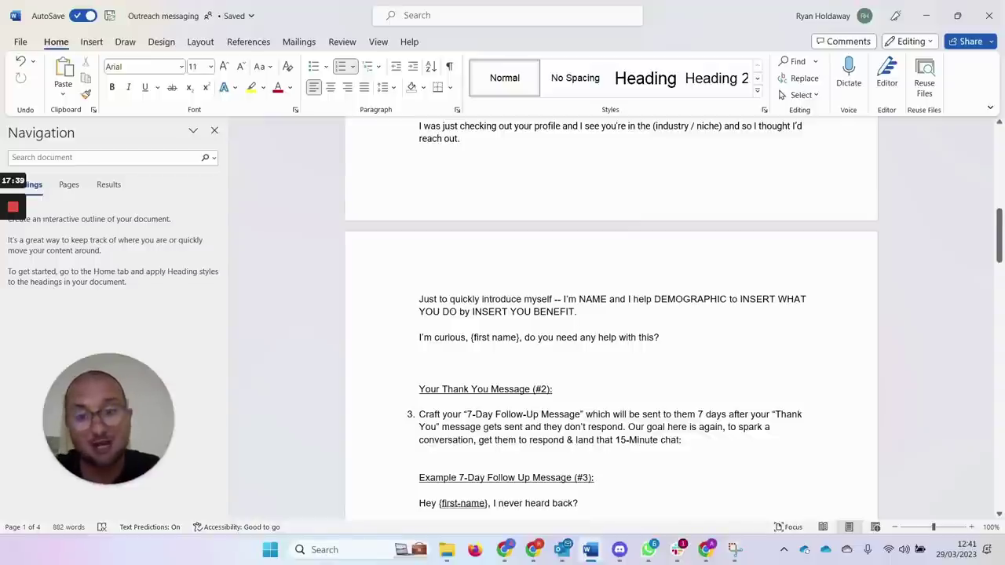
scroll(611, 315, "down", 3)
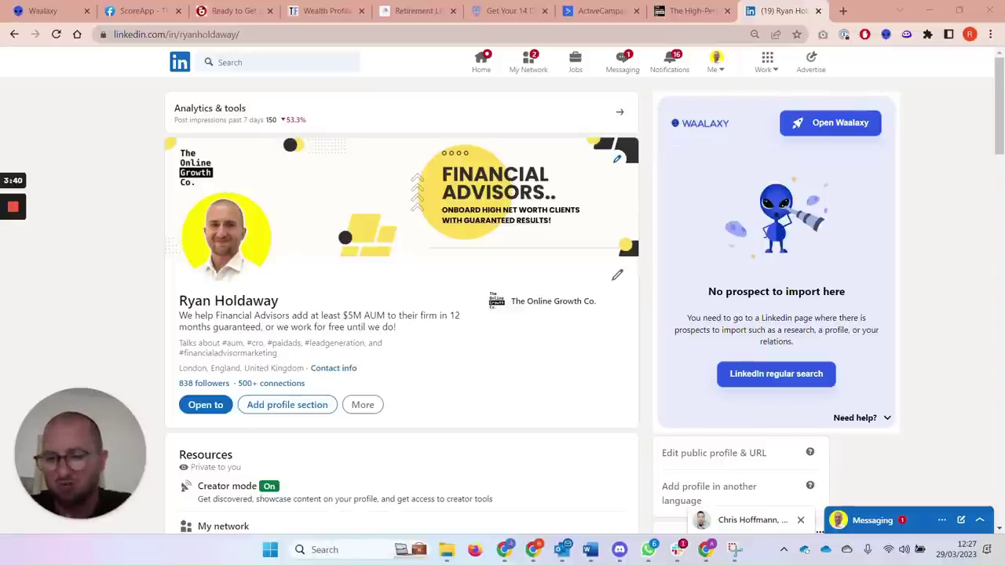
Review the LinkedIn profile from its header through the Resources and recent Activity posts down to the About section
scroll(311, 369, "down", 2)
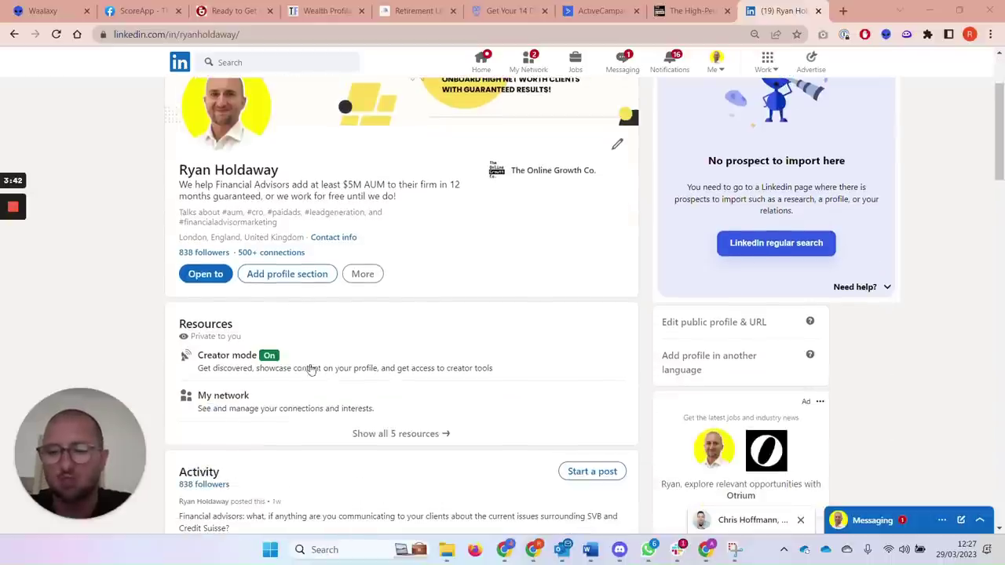
scroll(330, 297, "down", 3)
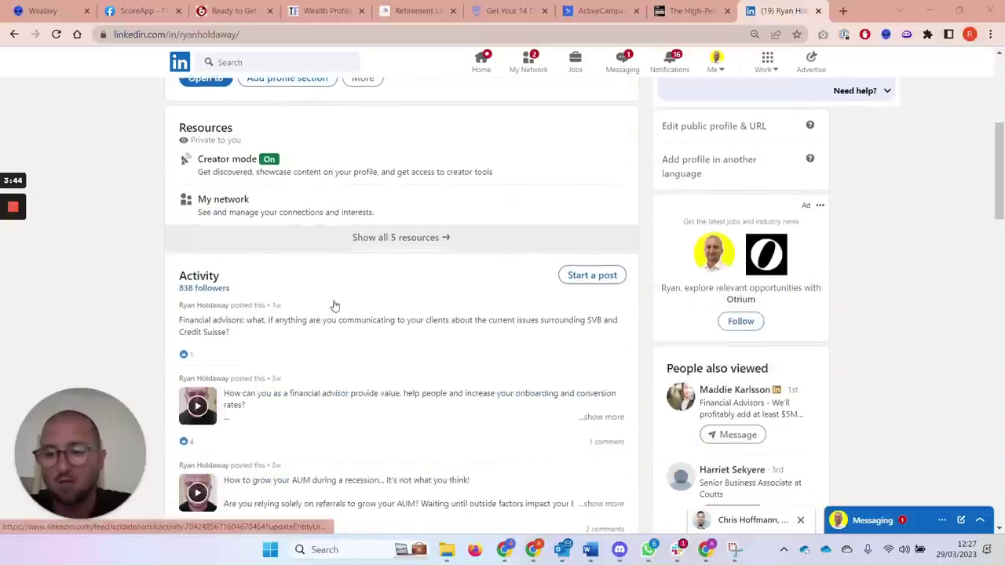
scroll(334, 305, "down", 1)
scroll(361, 307, "down", 1)
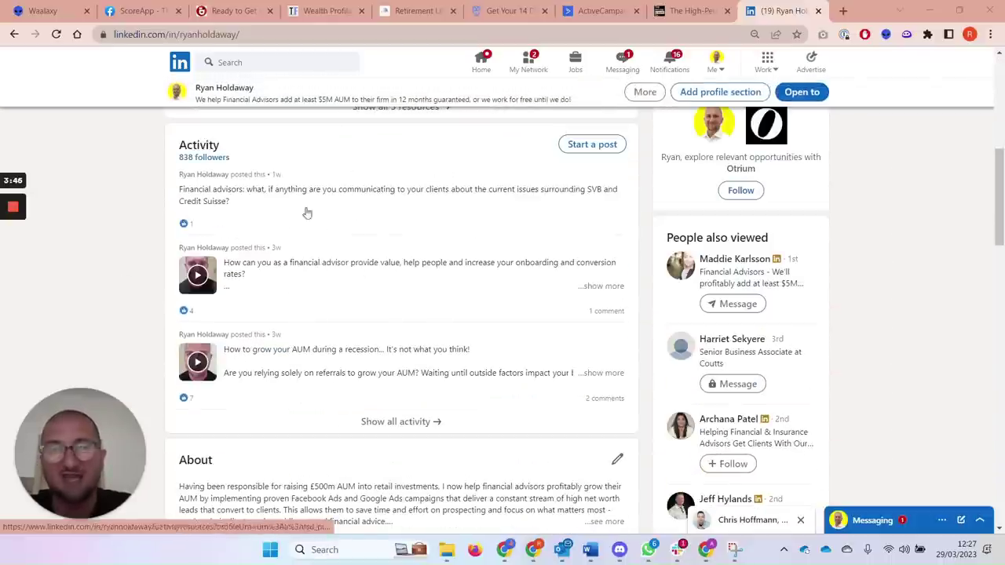
scroll(390, 275, "down", 1)
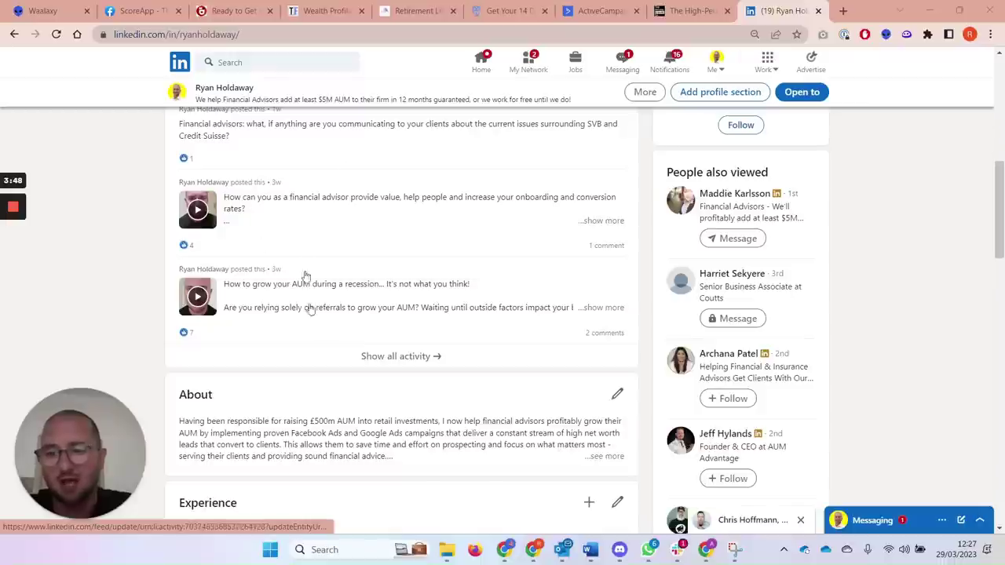
scroll(306, 276, "down", 3)
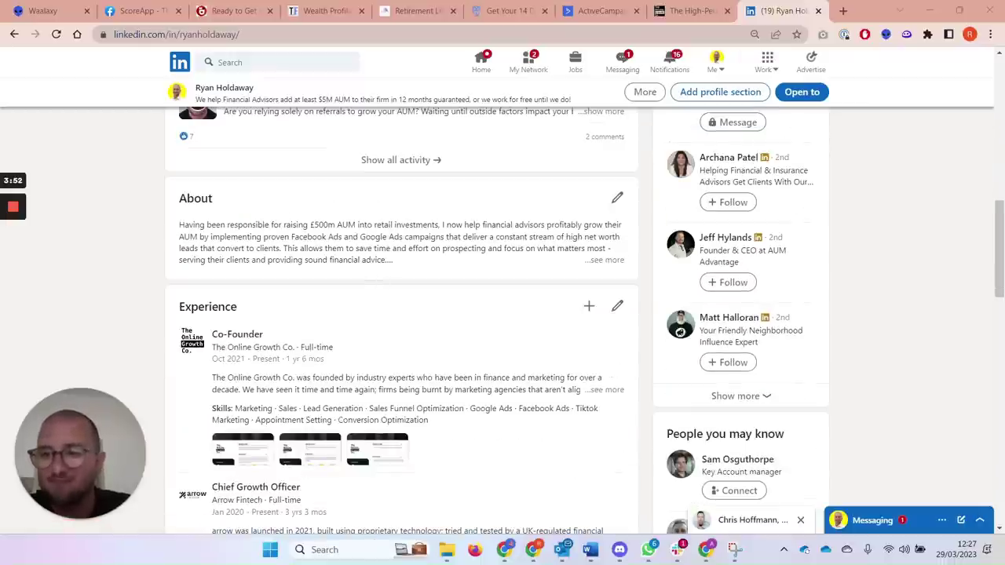
Expand the full About text and highlight its closing paragraph inviting financial advisors to get in touch
left_click(615, 261)
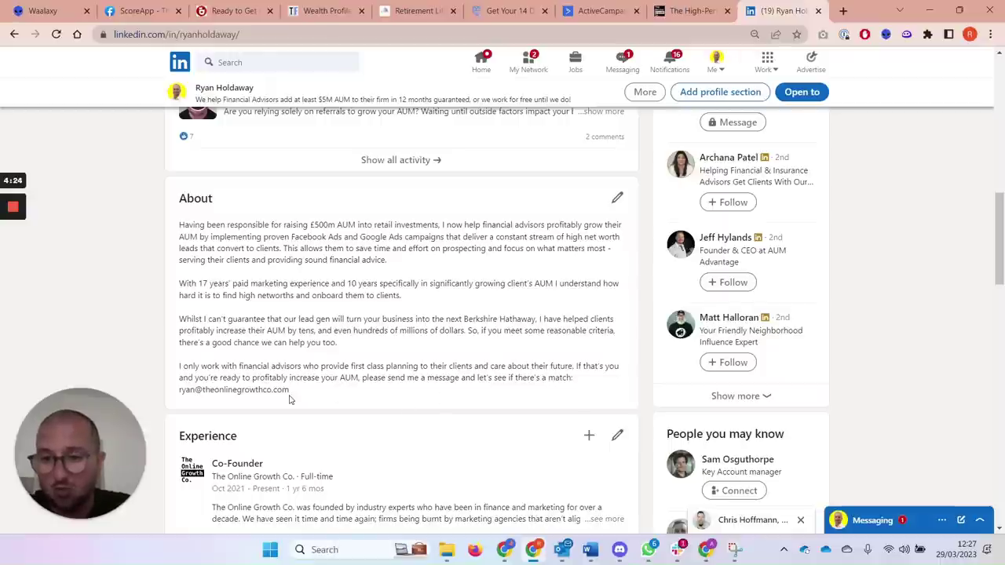
left_click_drag(289, 390, 179, 366)
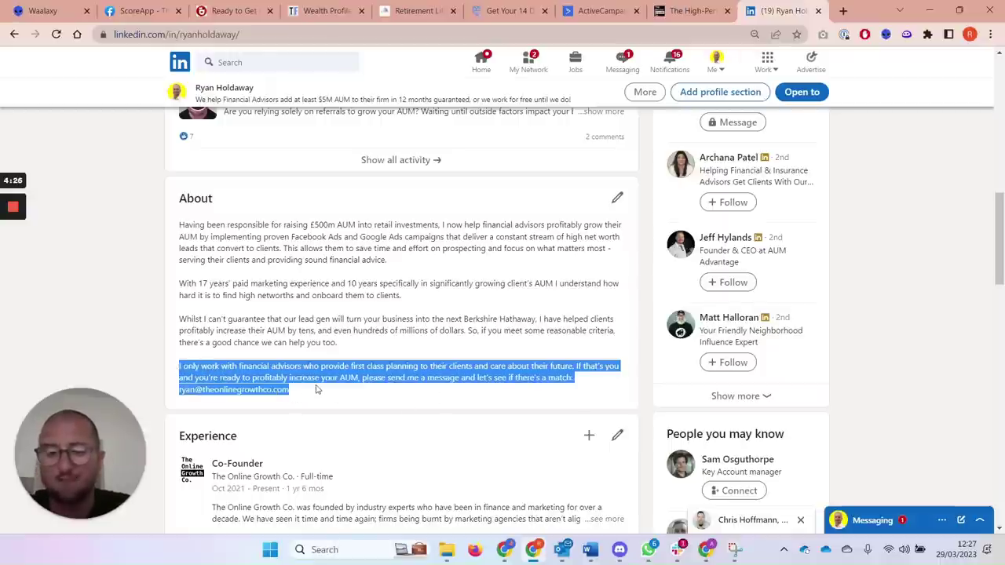
left_click(318, 390)
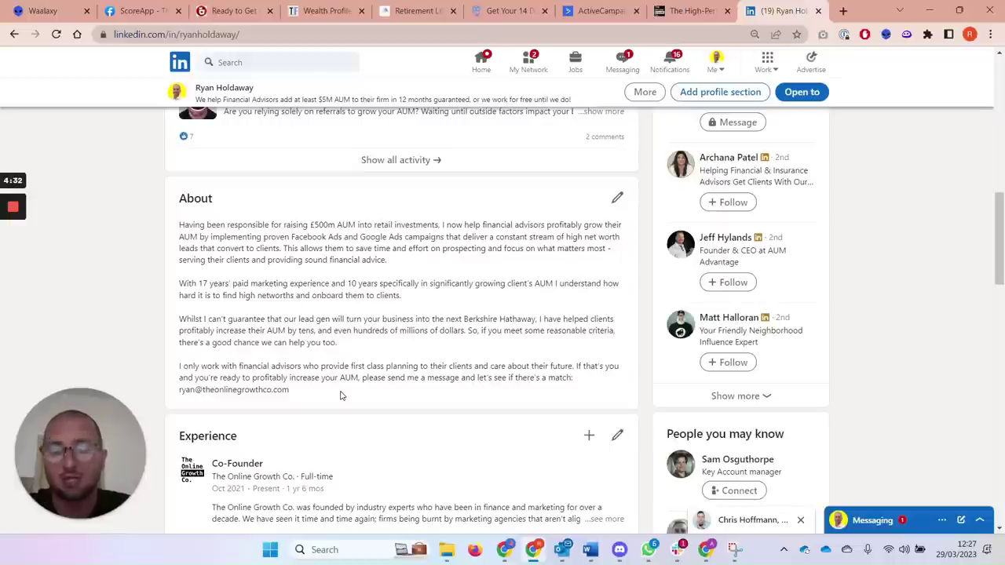
Review the roles and skills listed under Experience, and return to the profile's banner and headline
scroll(389, 361, "down", 4)
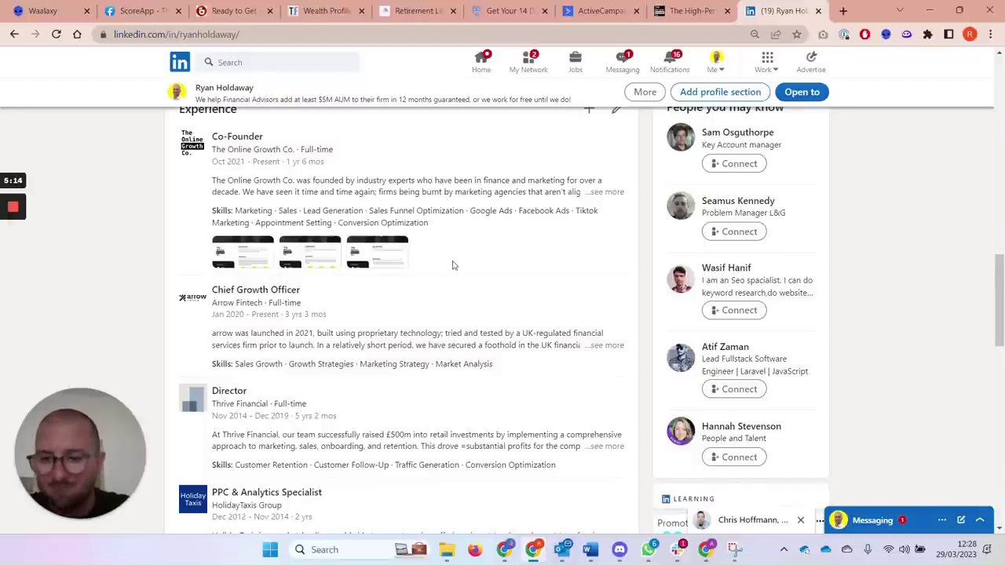
scroll(452, 265, "down", 3)
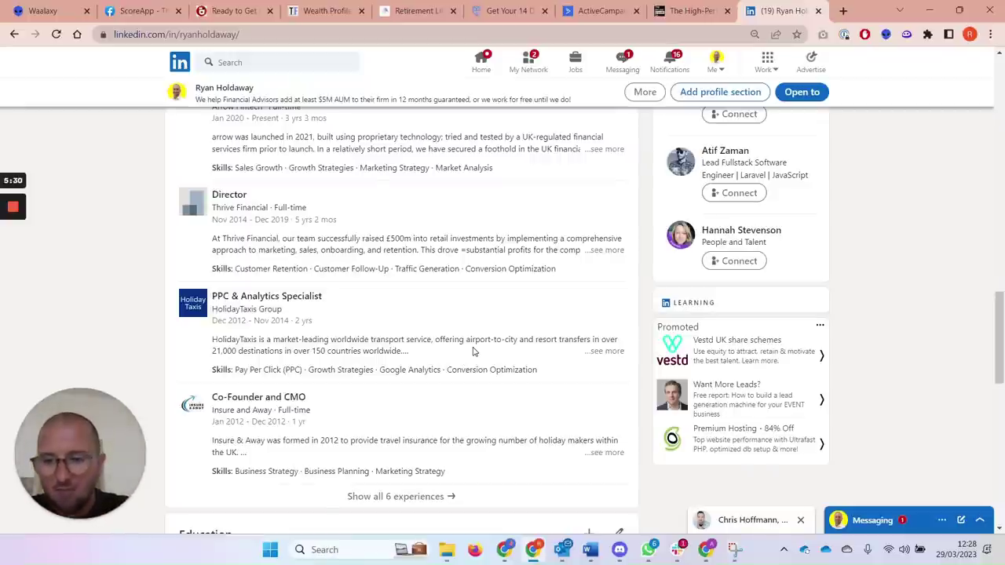
scroll(473, 351, "up", 15)
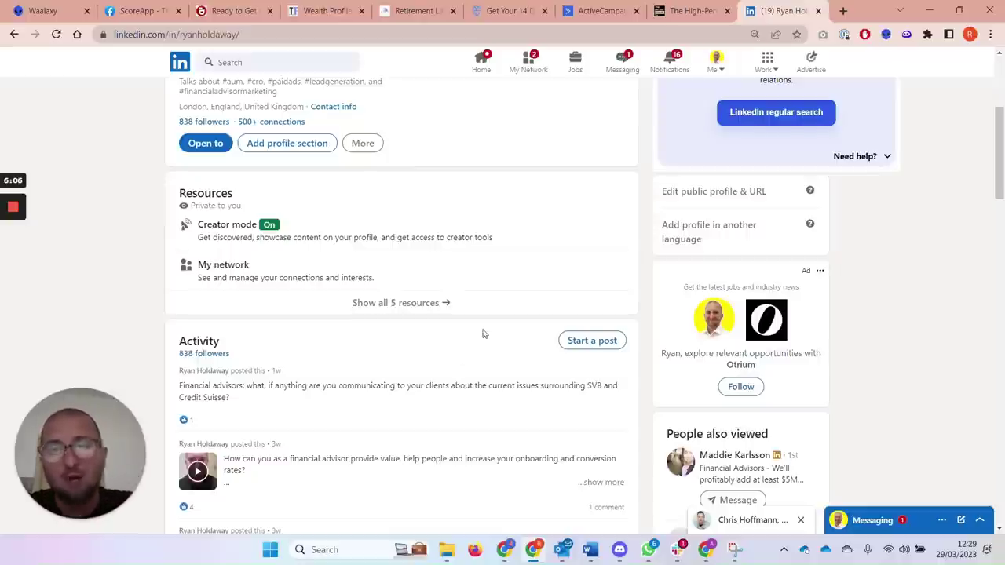
scroll(475, 330, "up", 3)
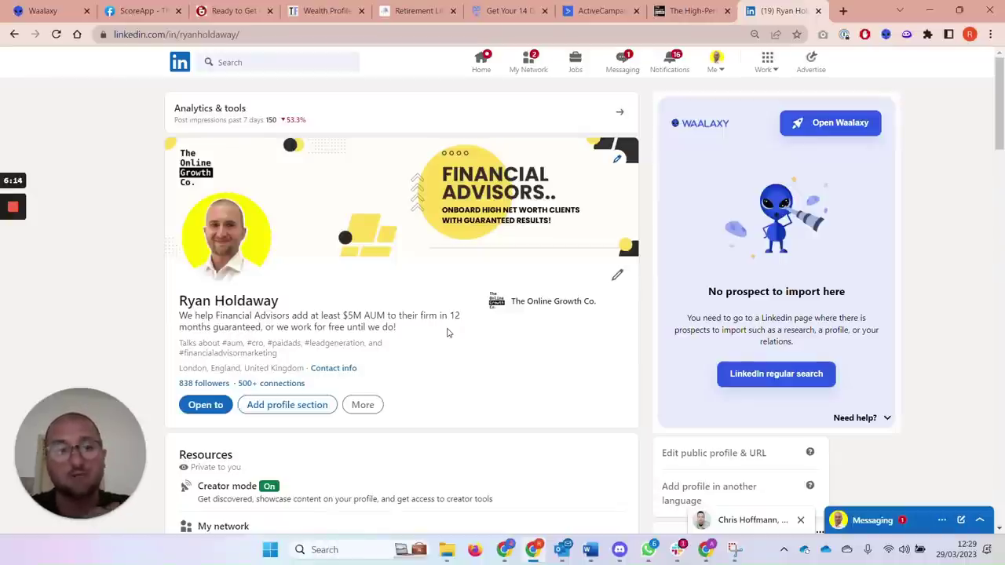
Switch to the Sales Navigator window and open the full set of lead filters from its home page
key("alt+Tab")
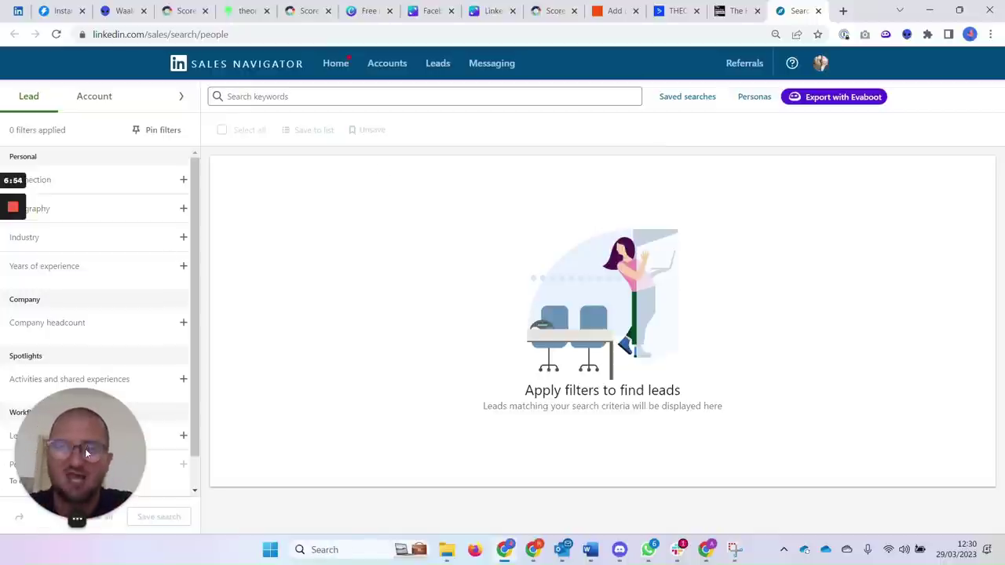
left_click_drag(74, 453, 974, 250)
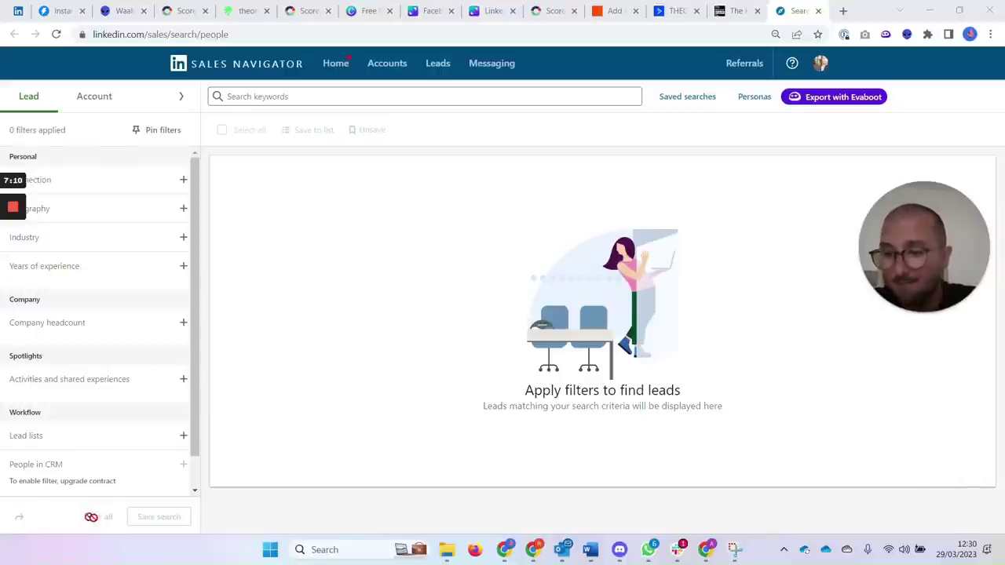
scroll(124, 462, "down", 1)
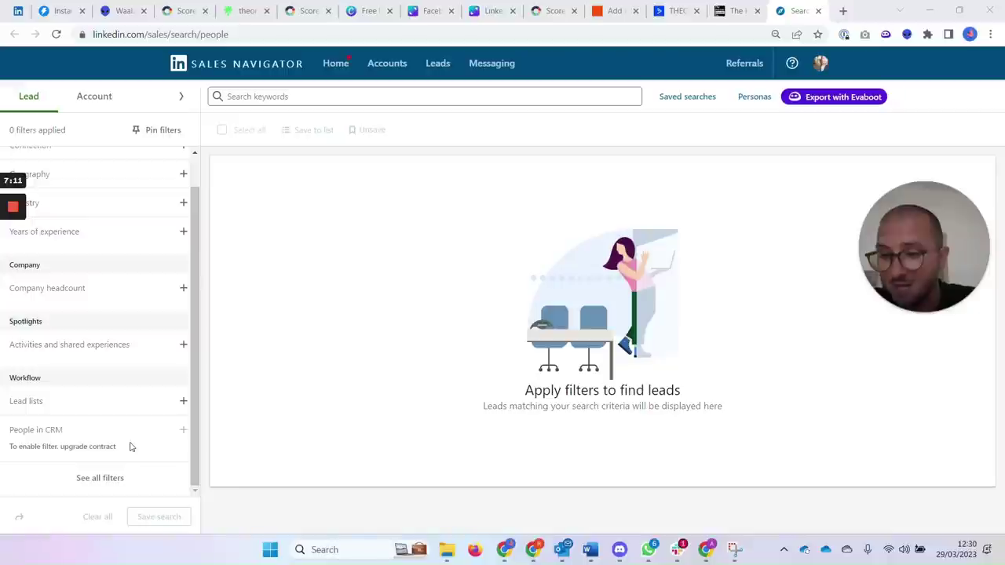
left_click(103, 478)
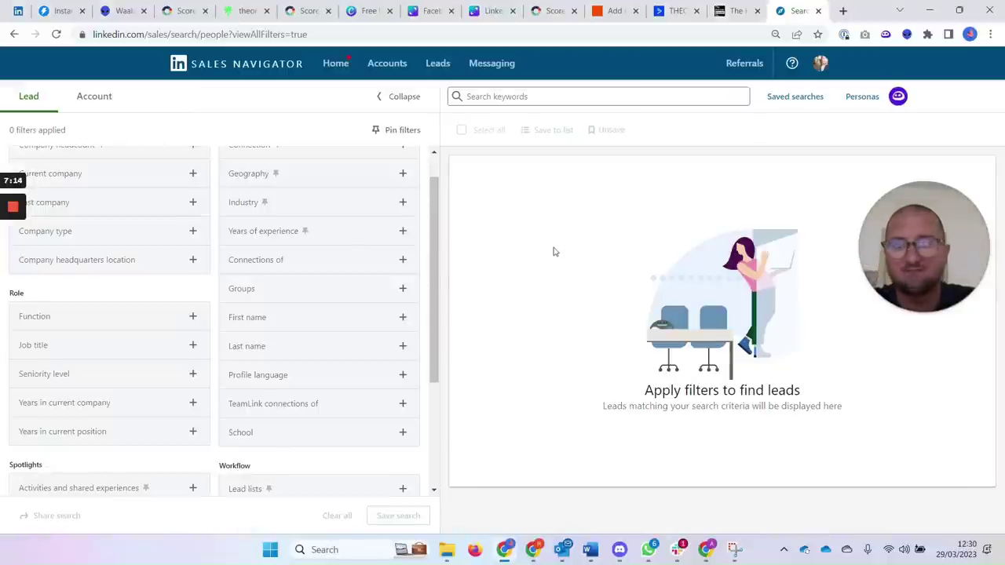
left_click(335, 66)
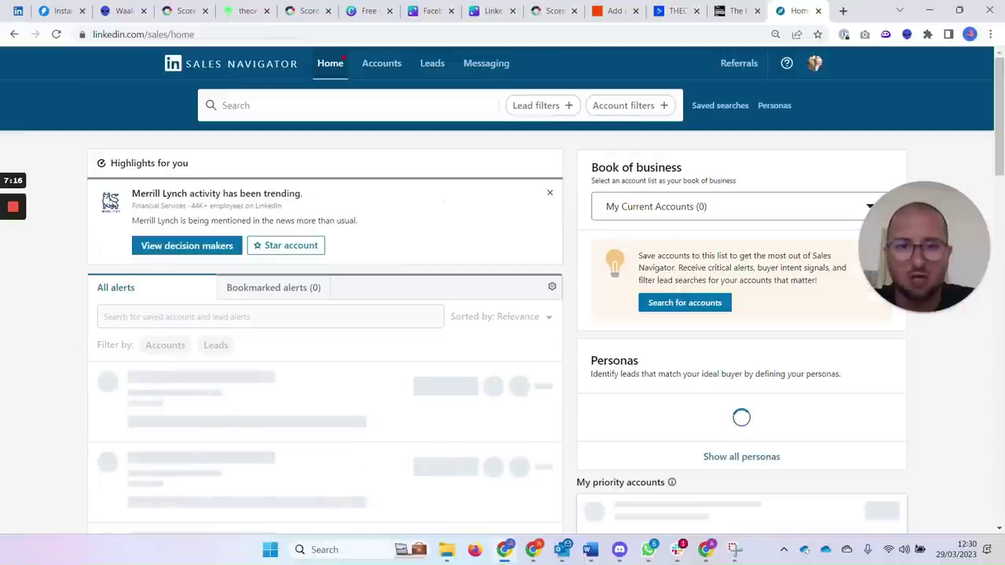
left_click(541, 108)
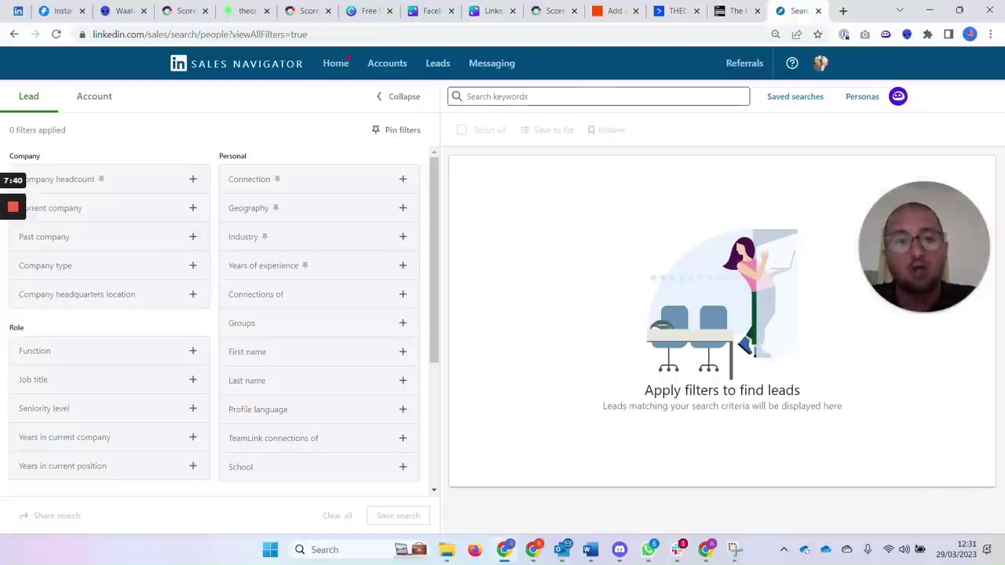
Run a lead keyword search for "financial advisor"
left_click(550, 96)
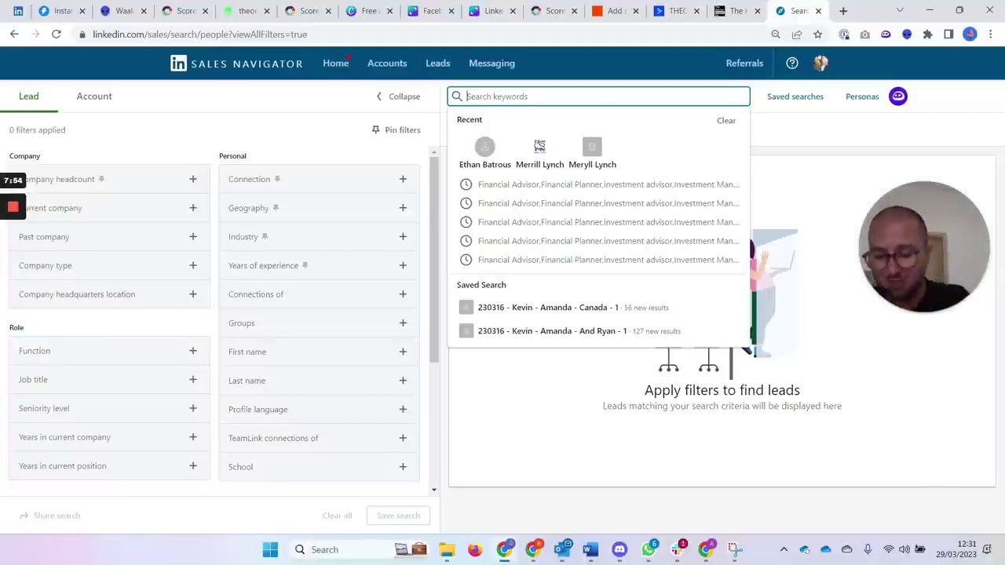
type("financial adv")
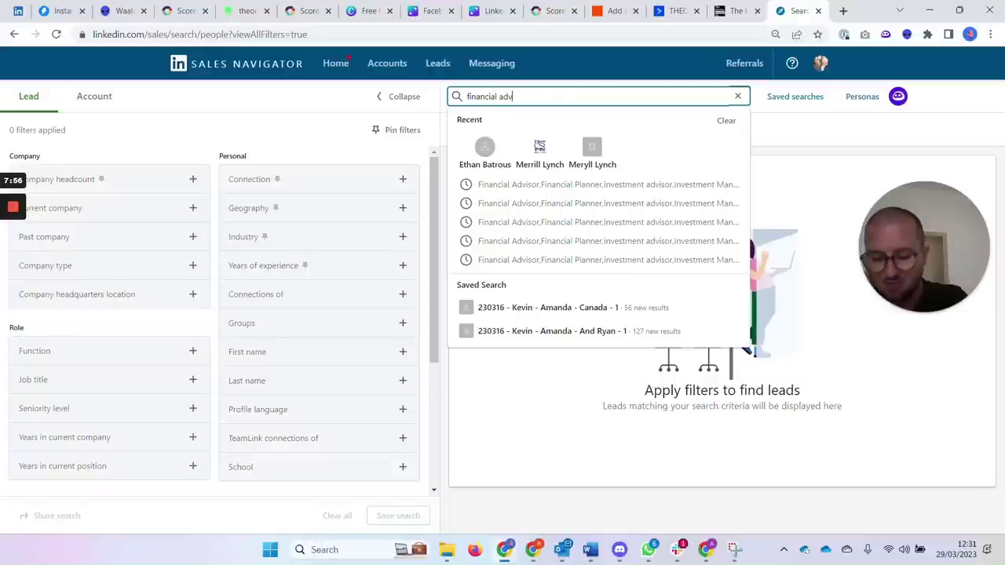
type("isor")
key("Return")
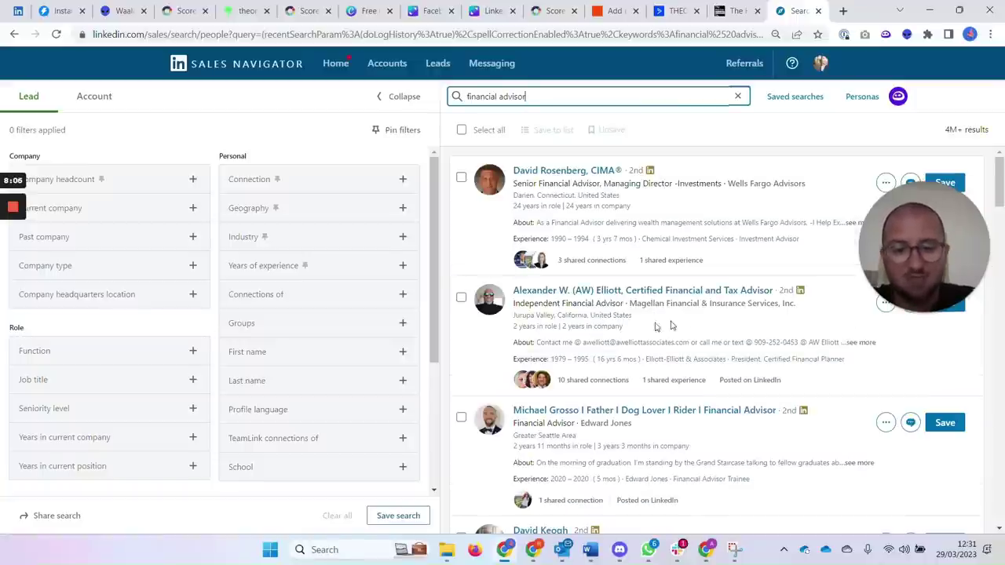
Look through the first page of lead results and open page 7 to check how relevant its leads are
scroll(660, 322, "down", 12)
scroll(590, 294, "down", 15)
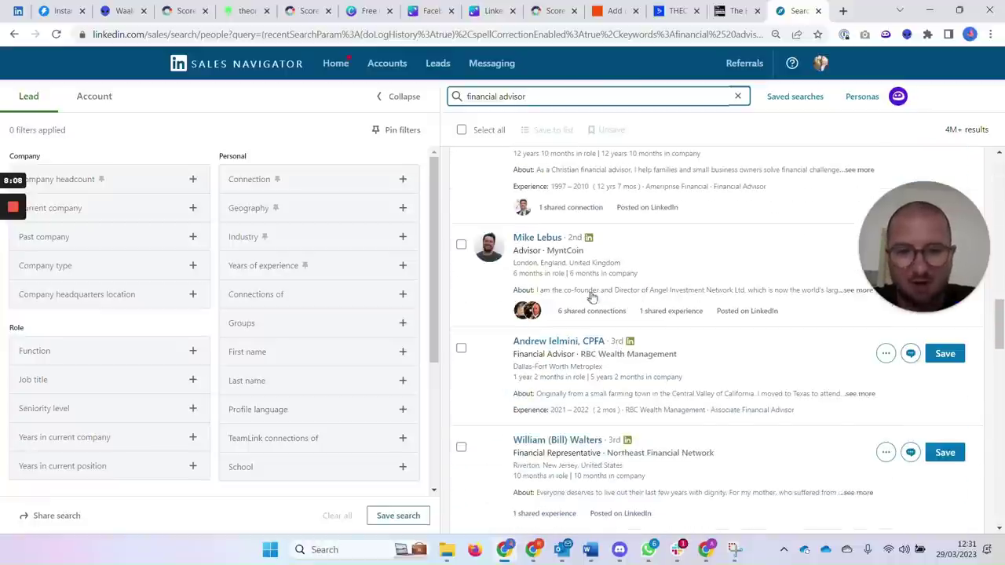
scroll(644, 375, "down", 1)
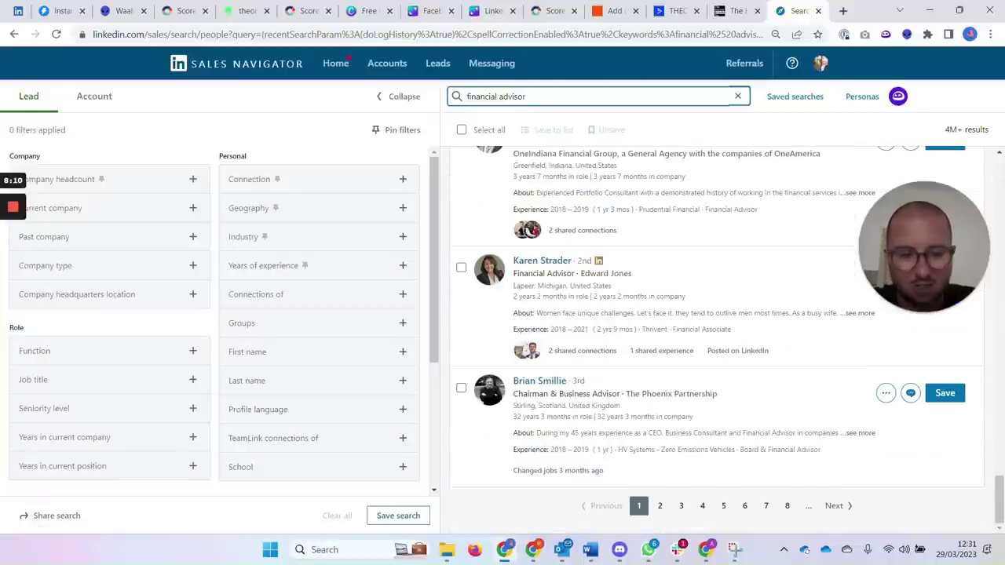
left_click(765, 508)
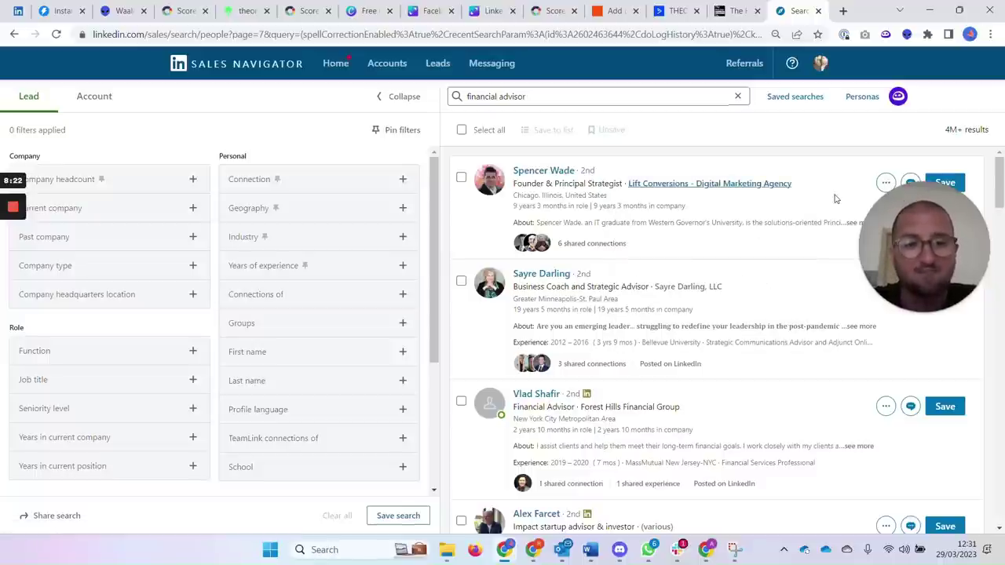
mouse_move(742, 194)
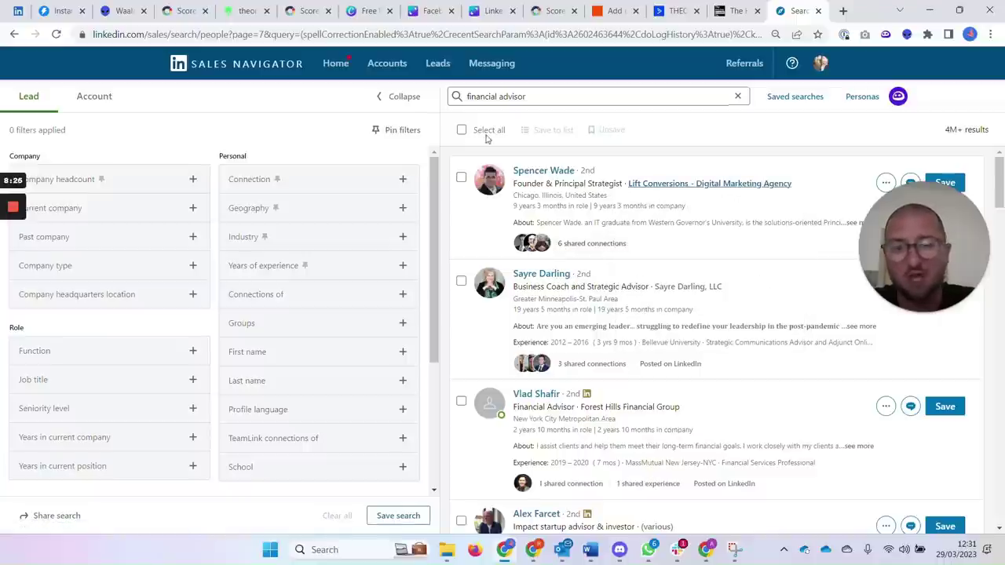
Try to clear the keyword text from the lead search
left_click(534, 96)
left_click_drag(480, 95, 937, 145)
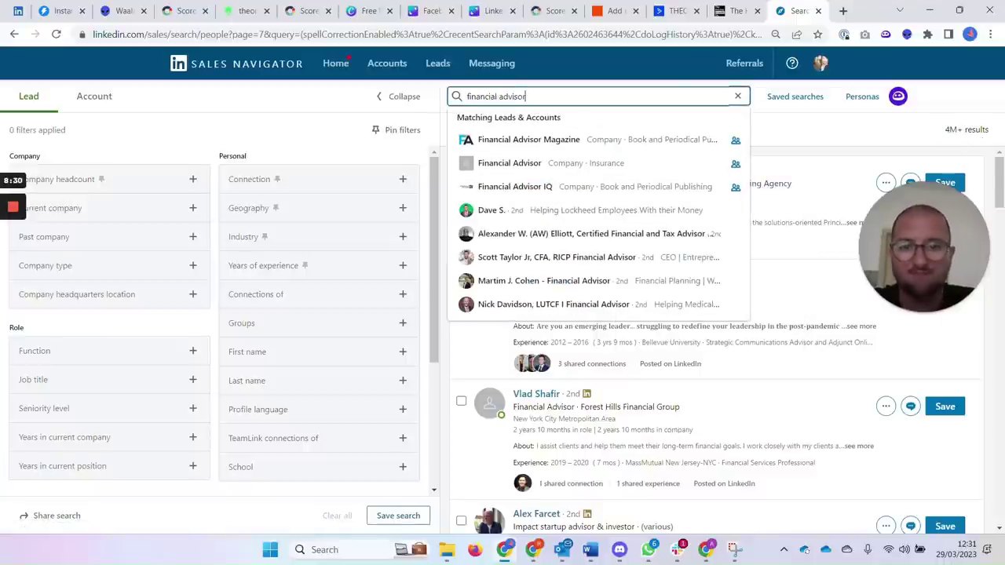
key("ctrl+a")
key("BackSpace")
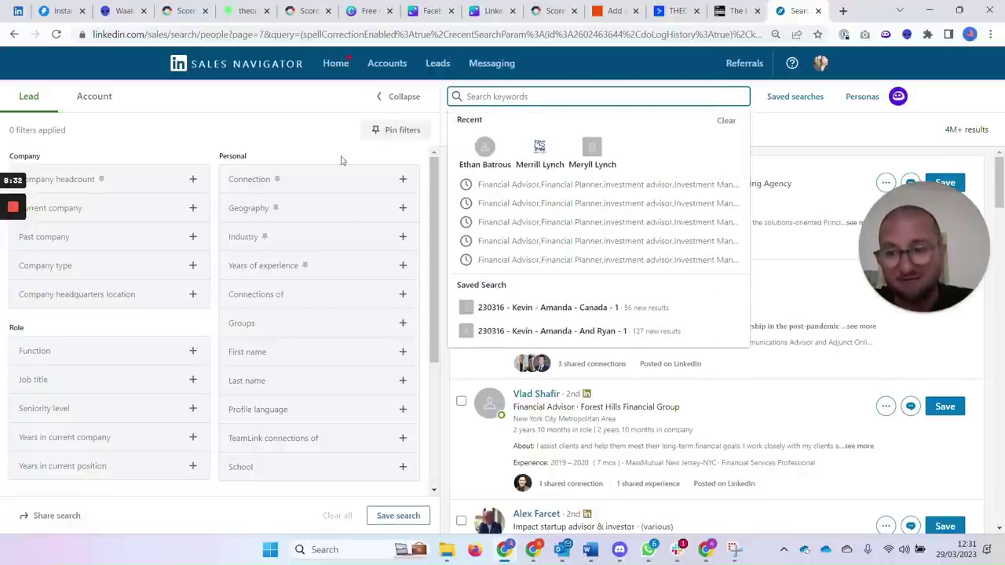
Filter the leads by the current job title "financial advisor", enclosed in quotation marks
left_click(91, 382)
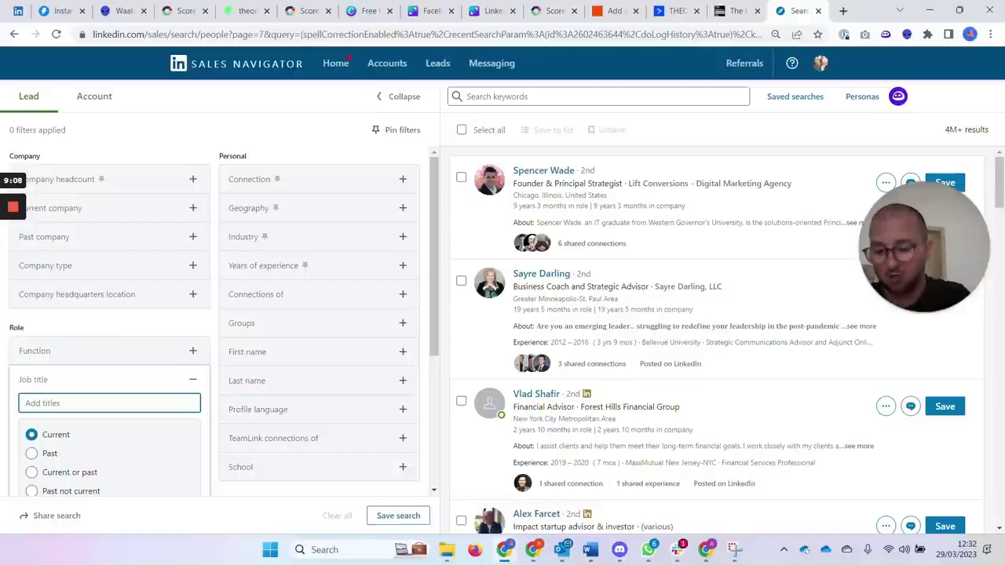
type("\"finan")
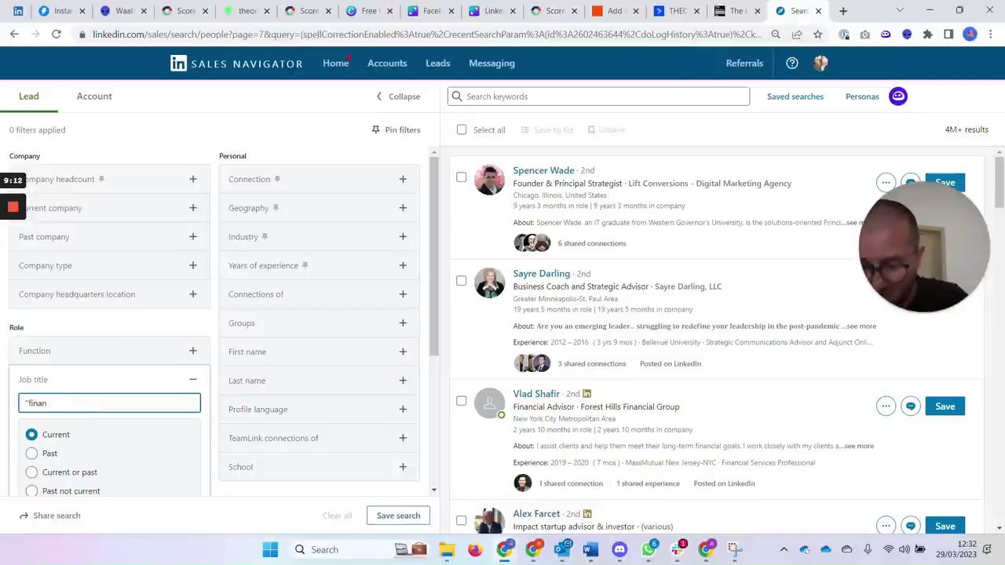
type("cial advisor\"")
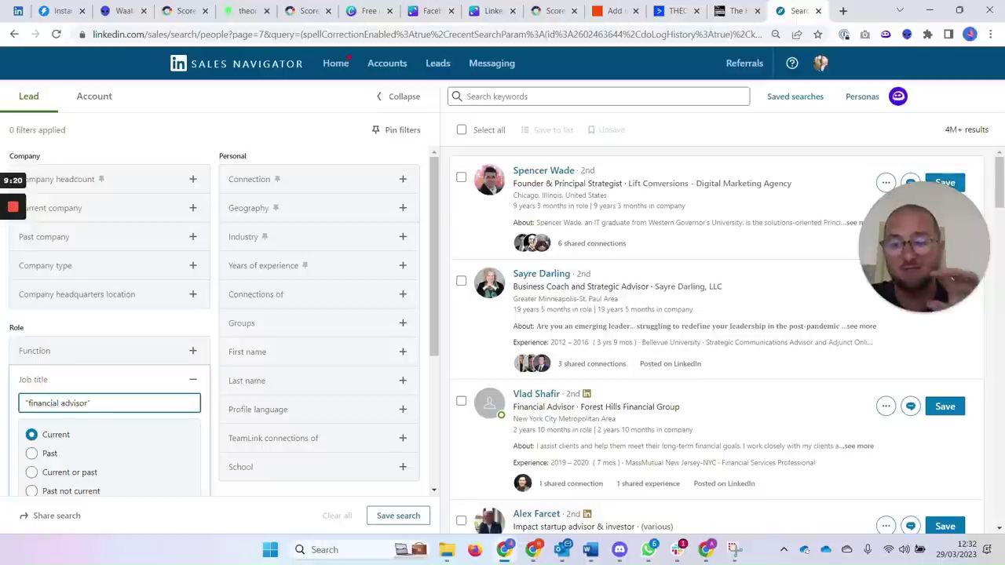
key("Return")
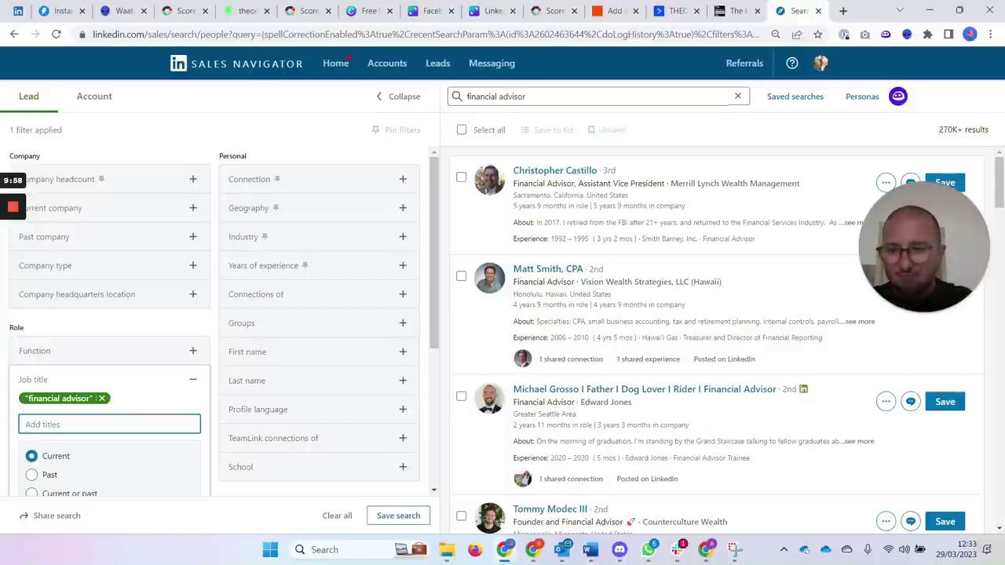
Replace the current job title filter with the Boolean title "financial advisor" NOT junior NOT recruiter NOT vice
left_click(101, 399)
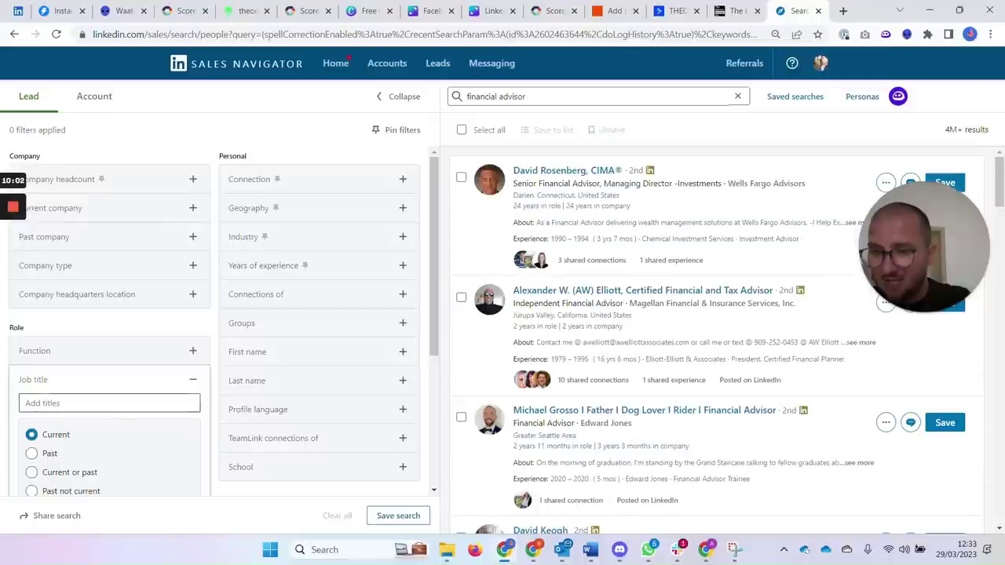
type("\"financial")
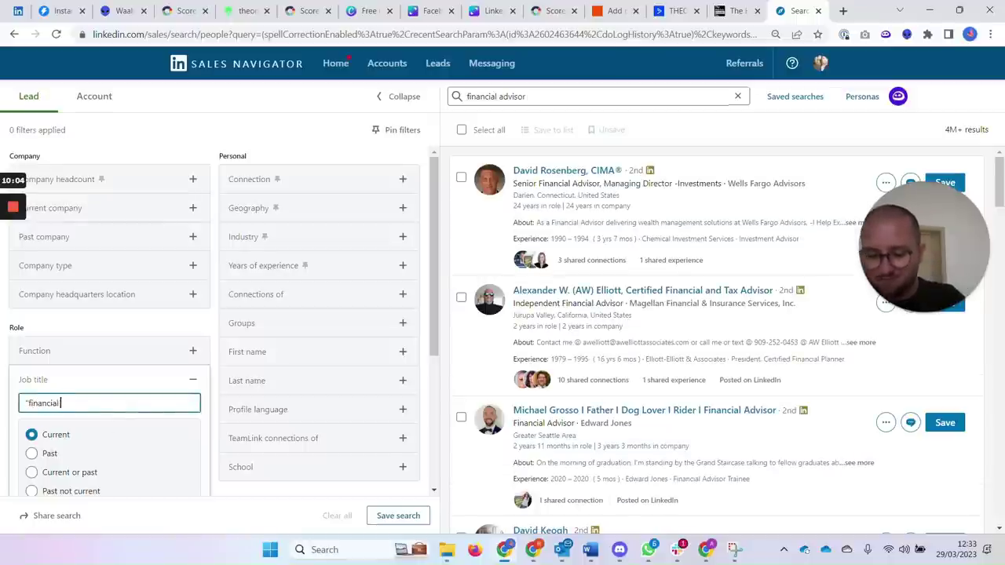
type(" advisor\"")
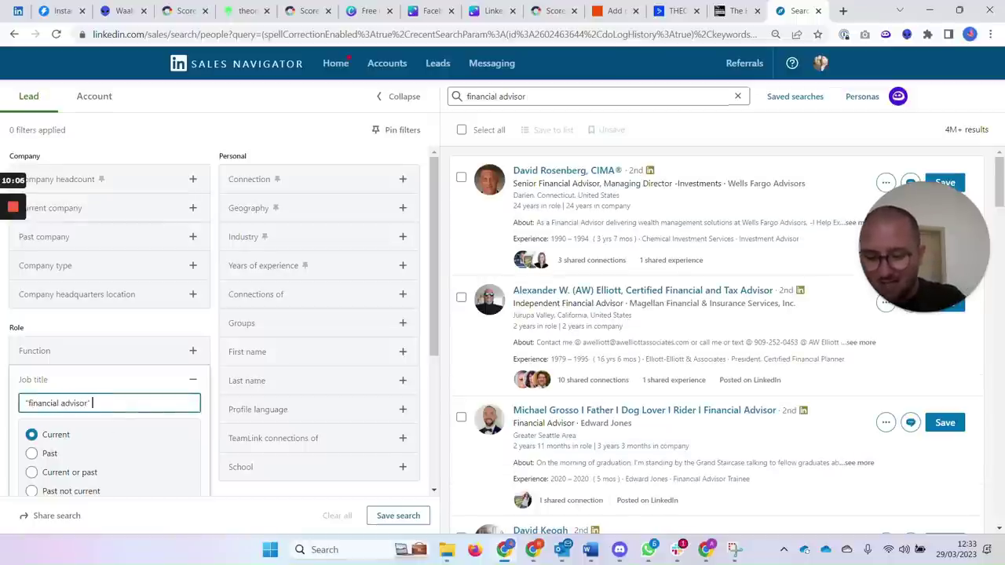
type(" NOT")
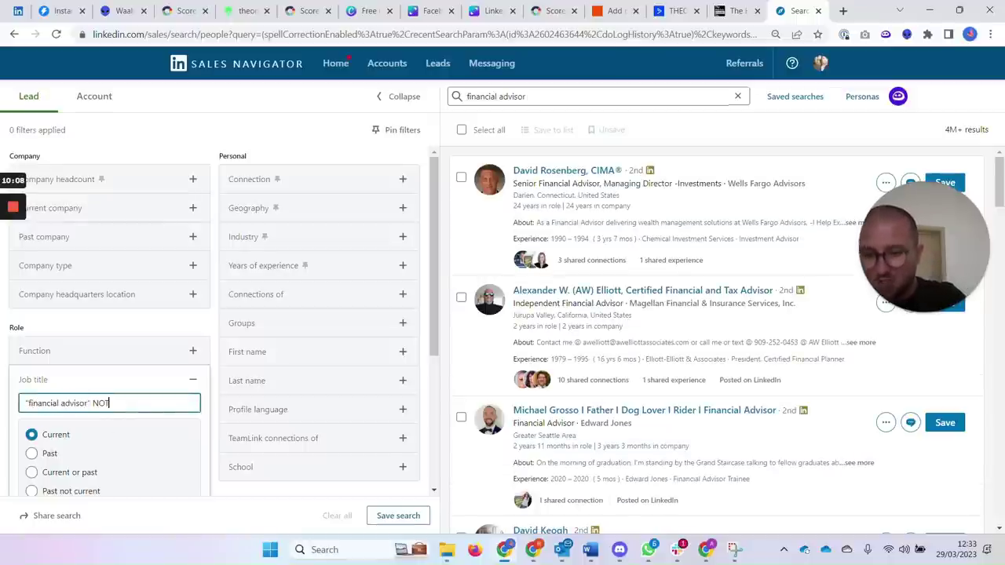
type(" jun")
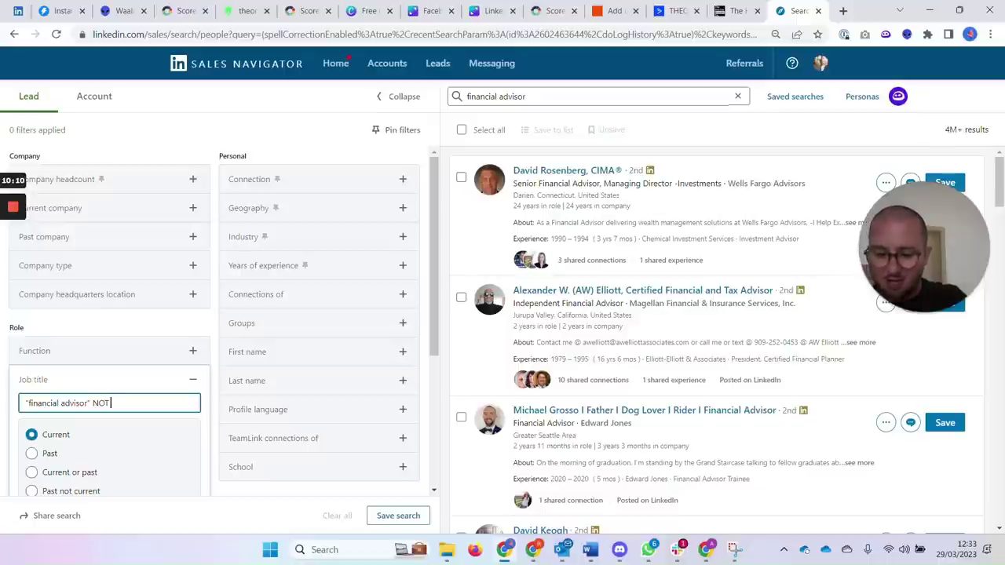
type("ior")
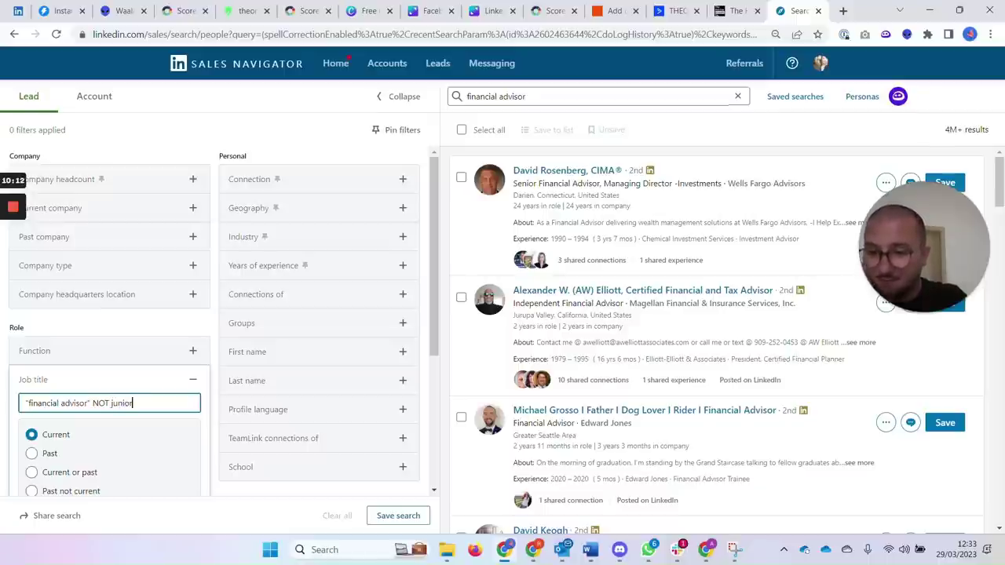
type(" NOT recruiter")
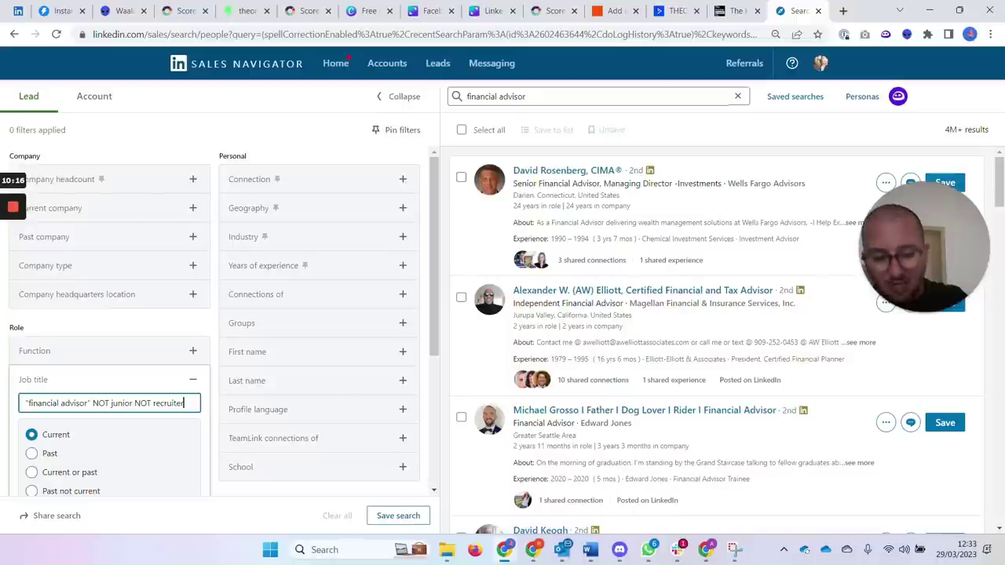
type(" NOT")
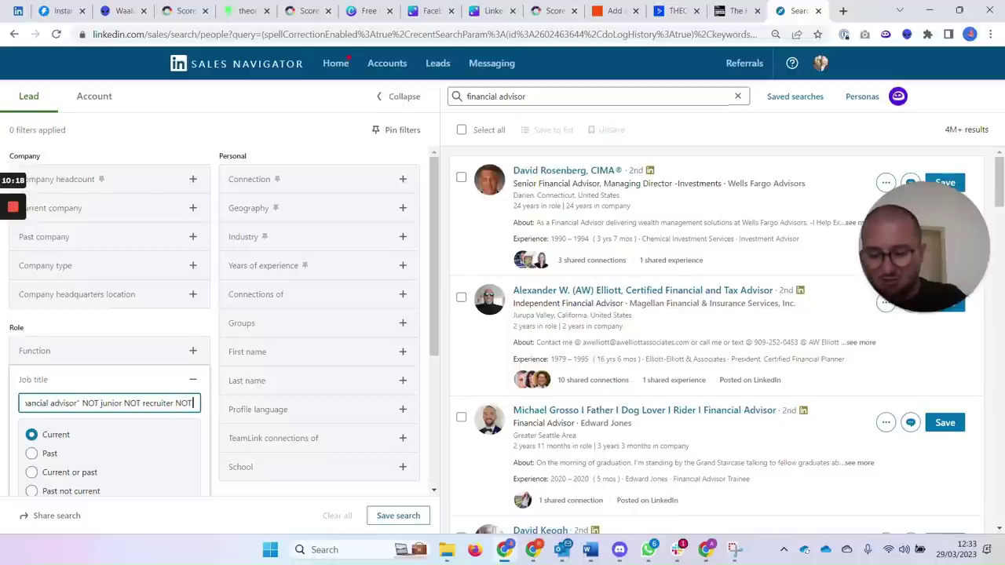
type(" vice")
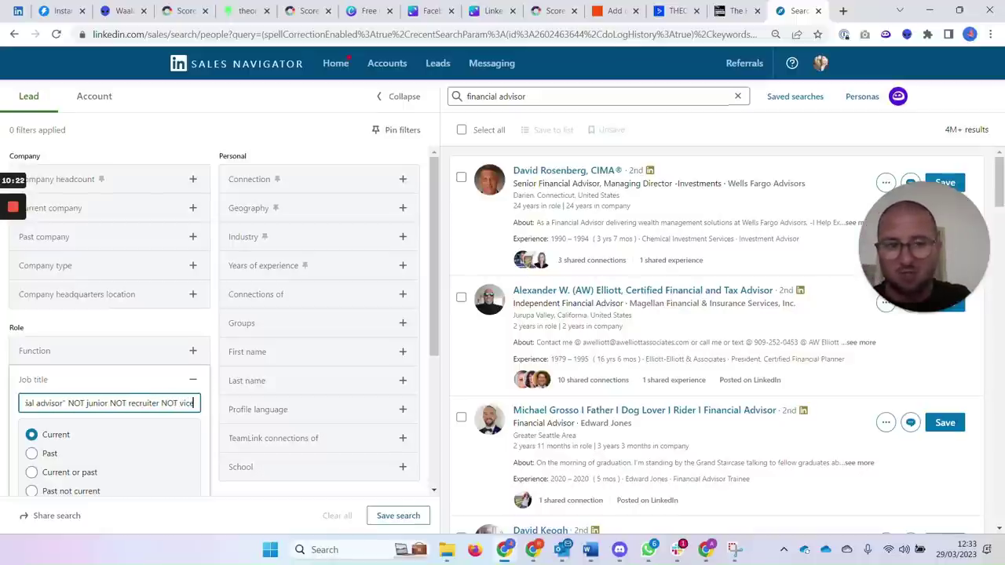
key("Return")
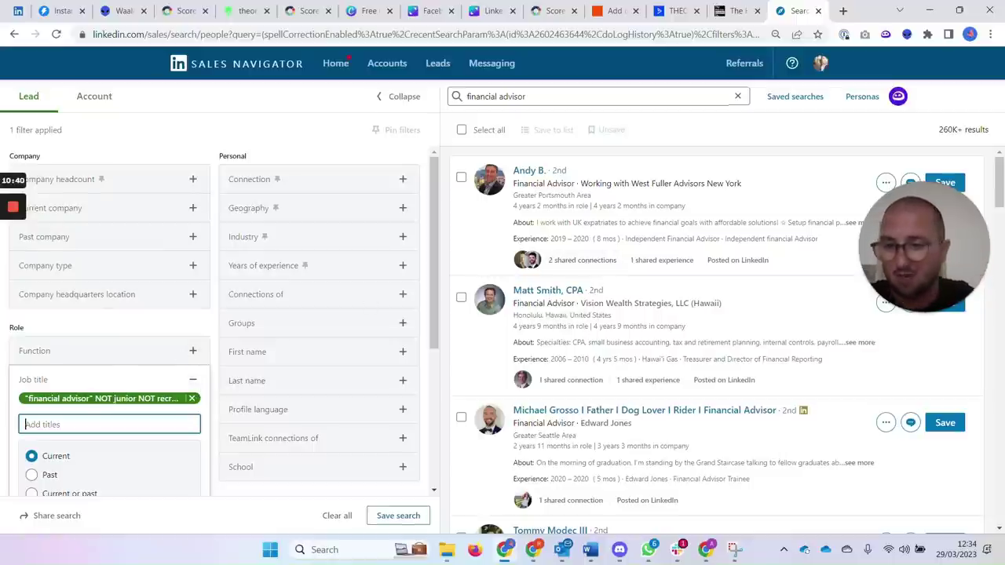
Remove the Boolean job title filter and review the company headcount size options
left_click(192, 399)
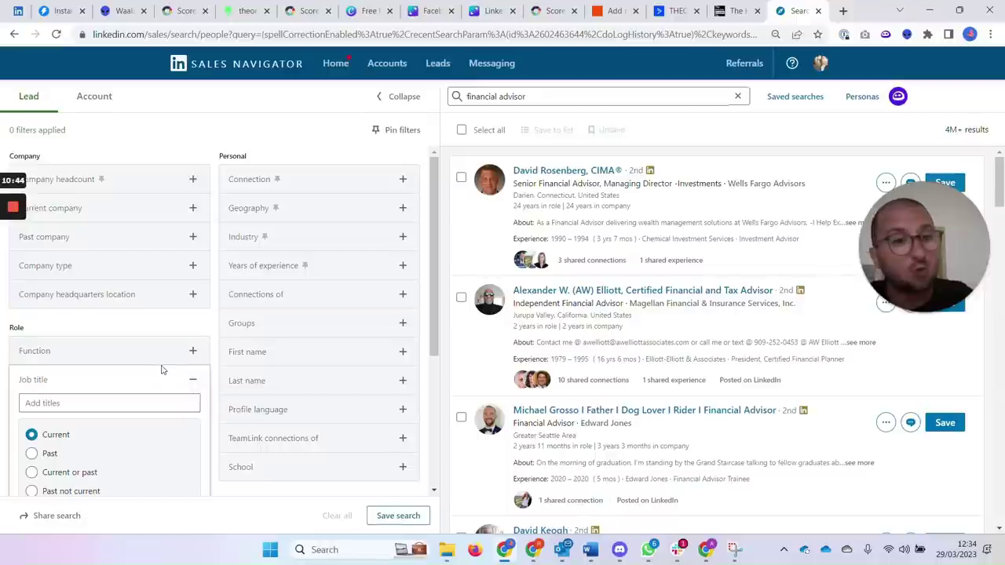
left_click(70, 180)
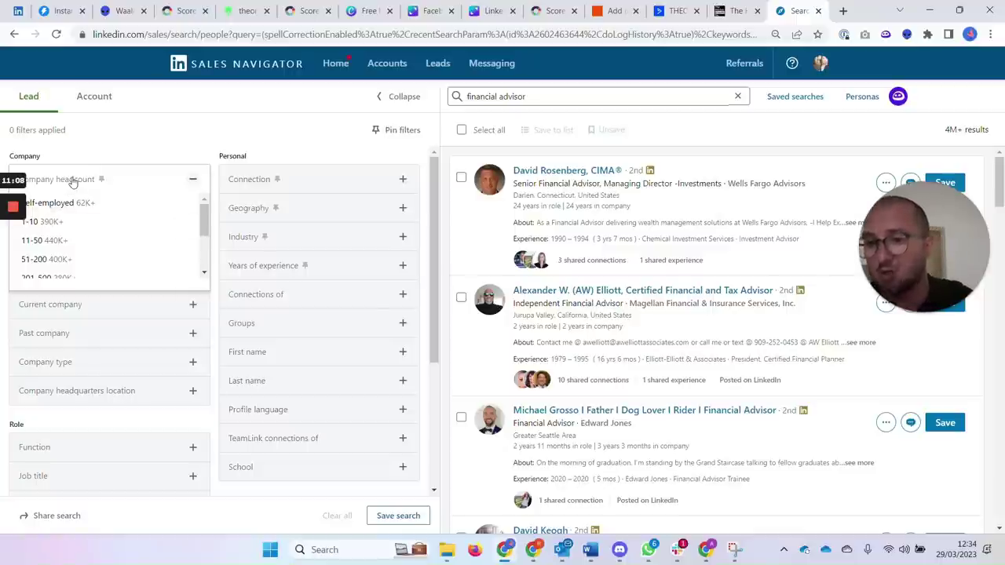
left_click(73, 181)
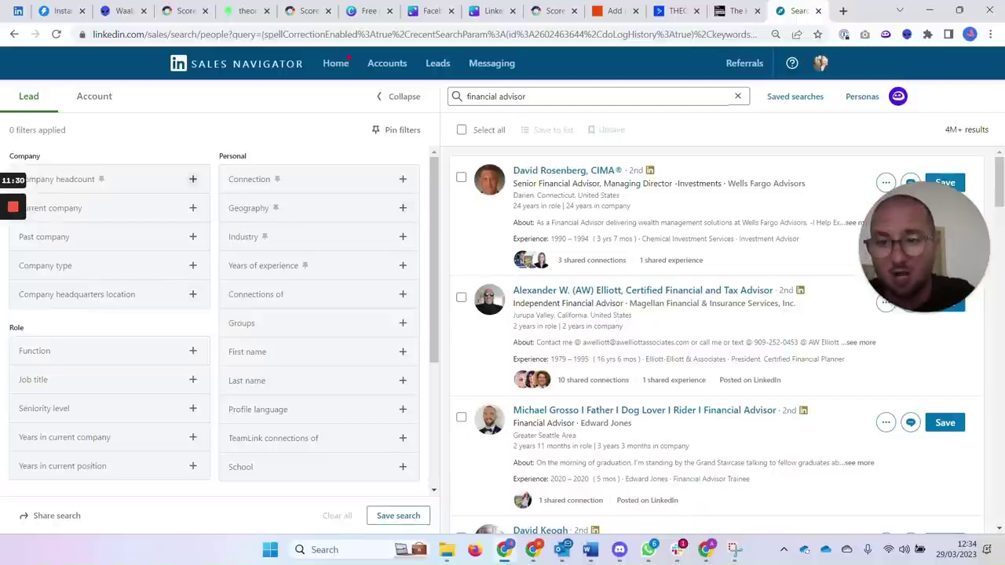
Filter the leads by geography to include the region United States
left_click(252, 210)
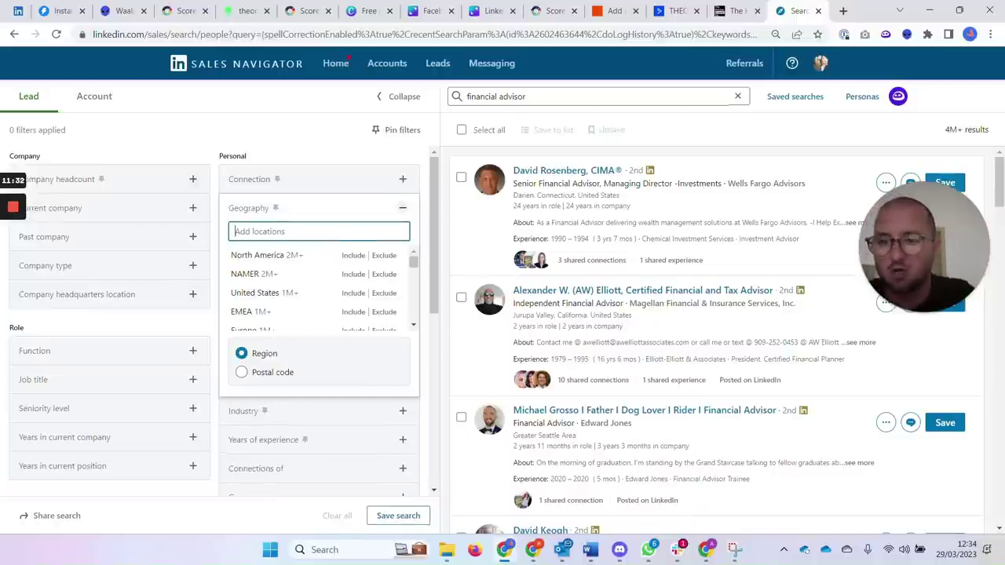
type("united")
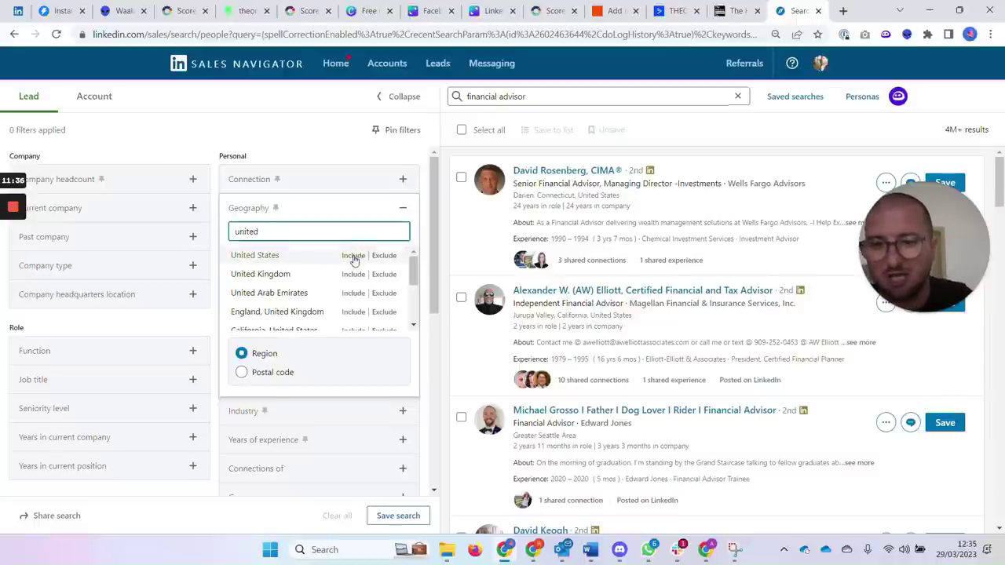
left_click(352, 256)
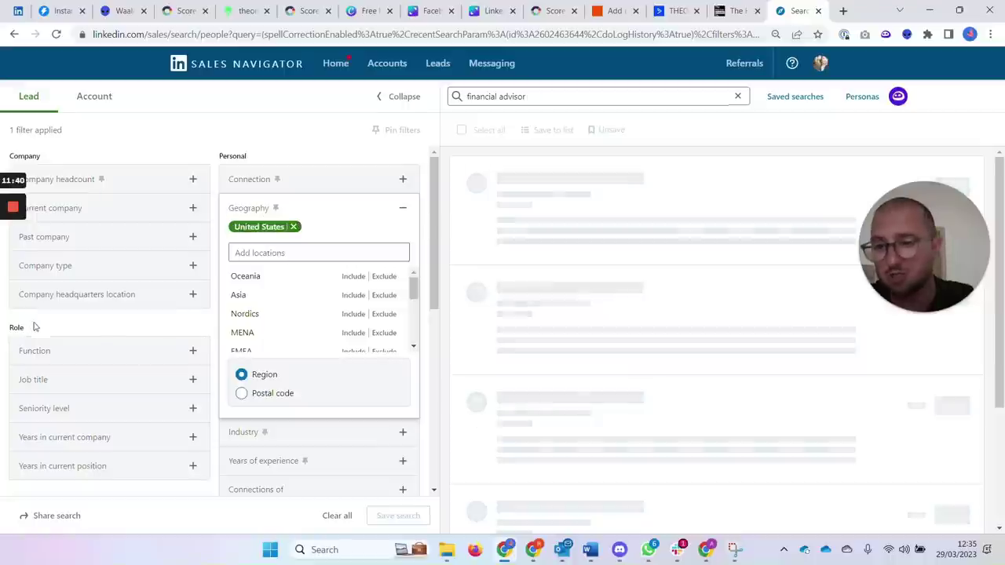
left_click(404, 211)
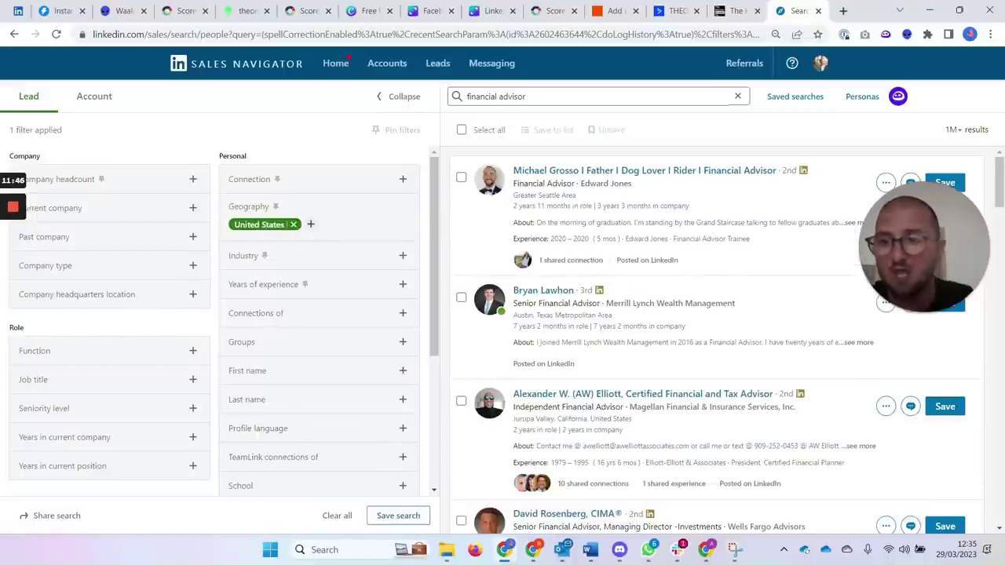
Examine the options of the industry and connection filters and skim the other available lead filters
left_click(401, 257)
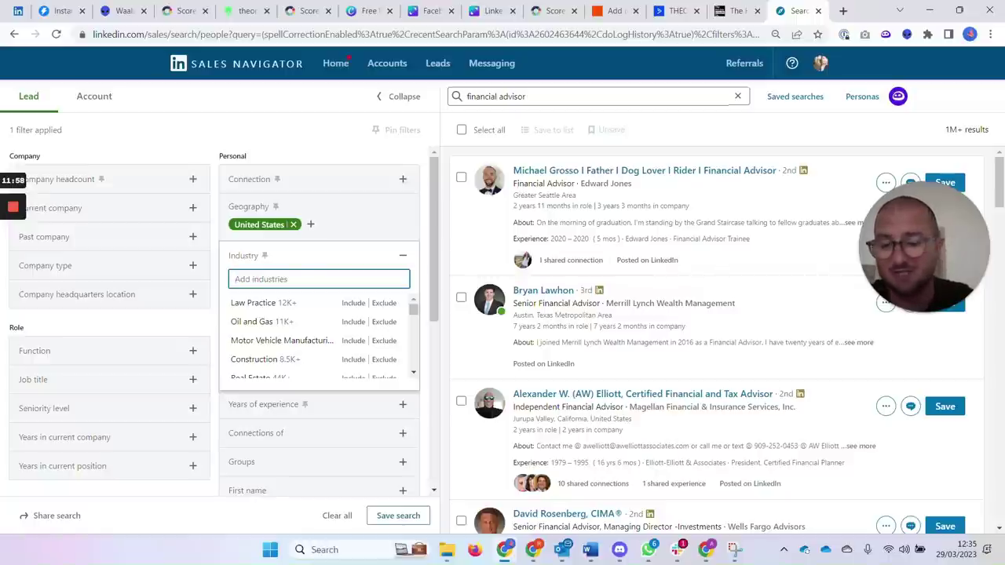
left_click(403, 256)
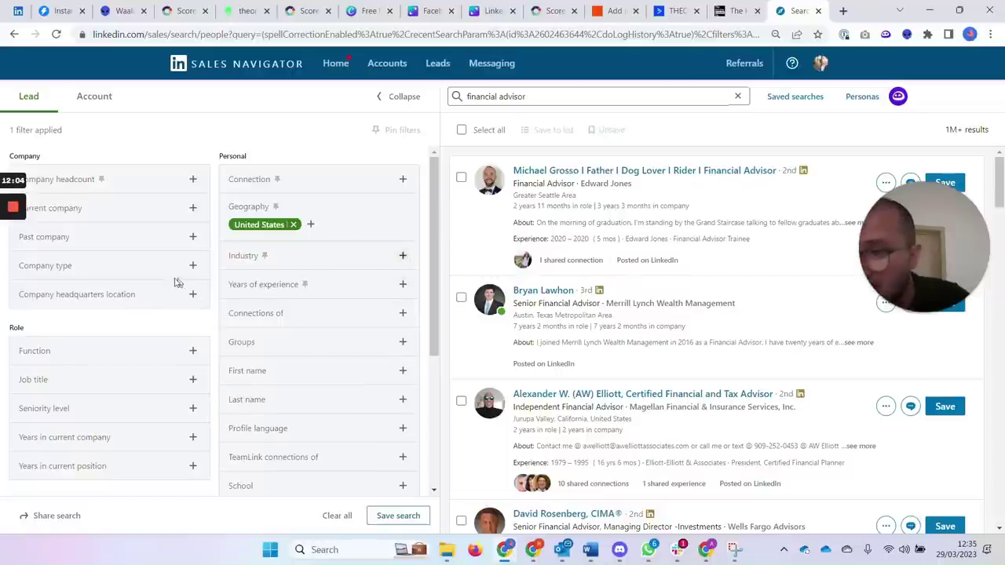
scroll(99, 267, "down", 1)
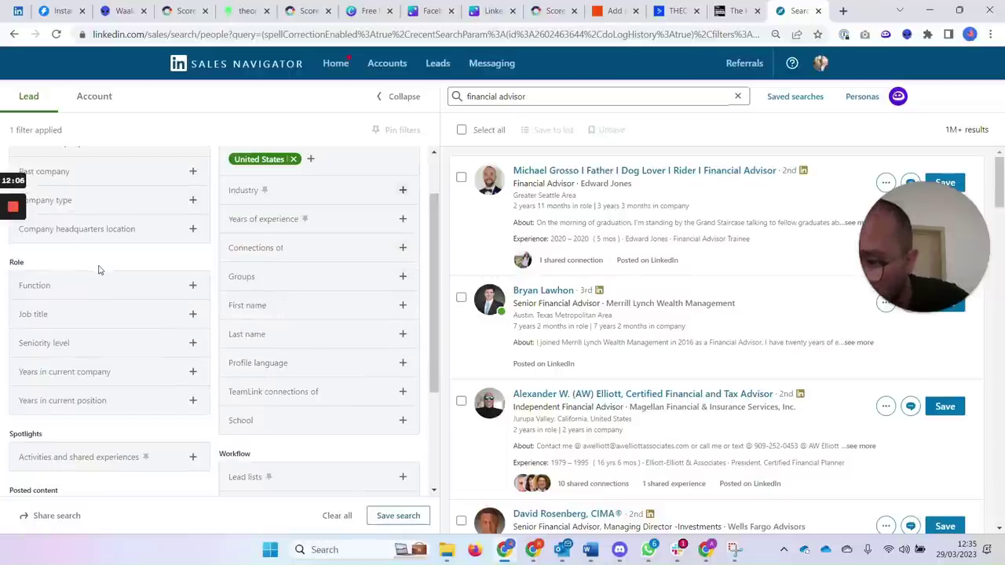
scroll(103, 325, "down", 2)
scroll(109, 332, "up", 3)
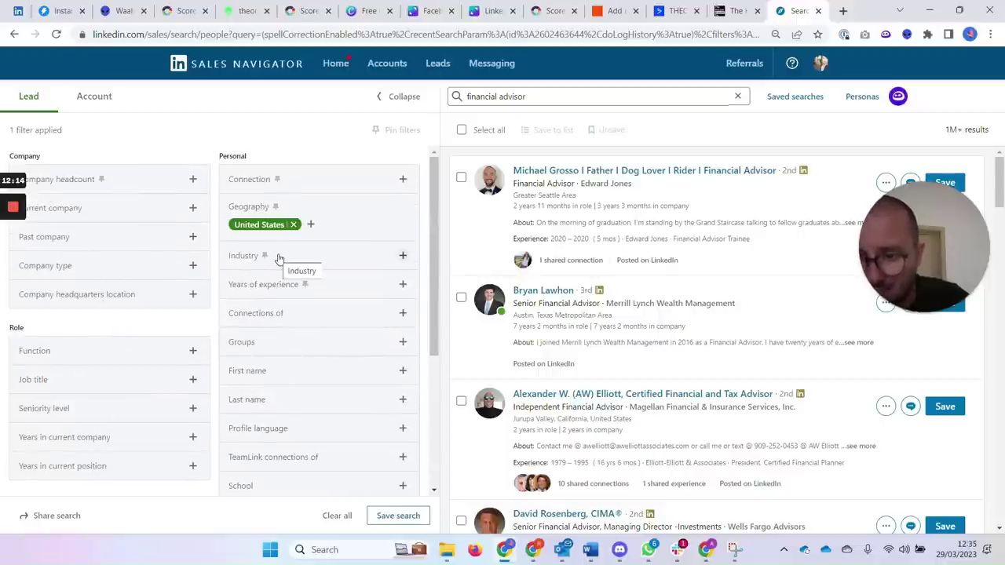
left_click(256, 181)
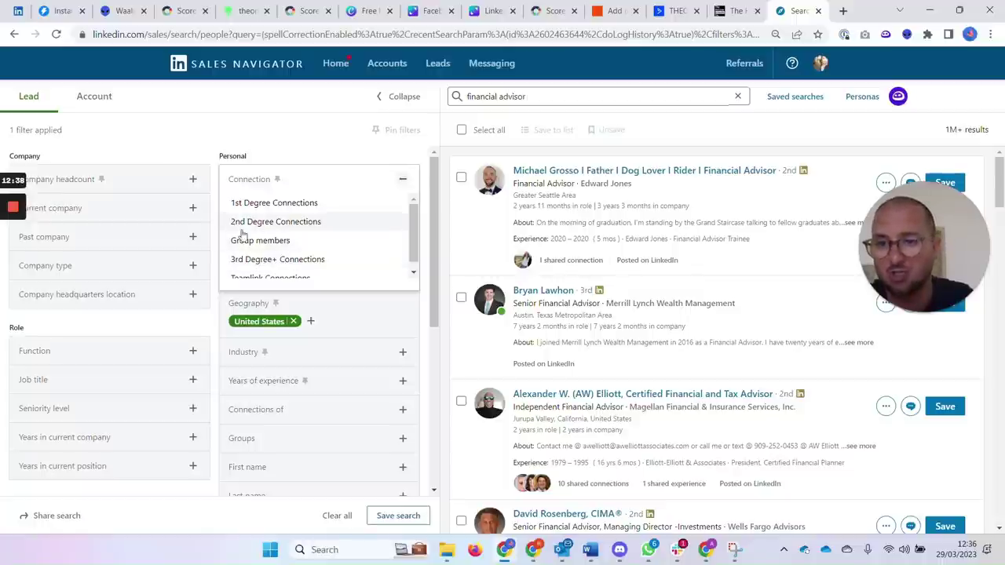
left_click(305, 140)
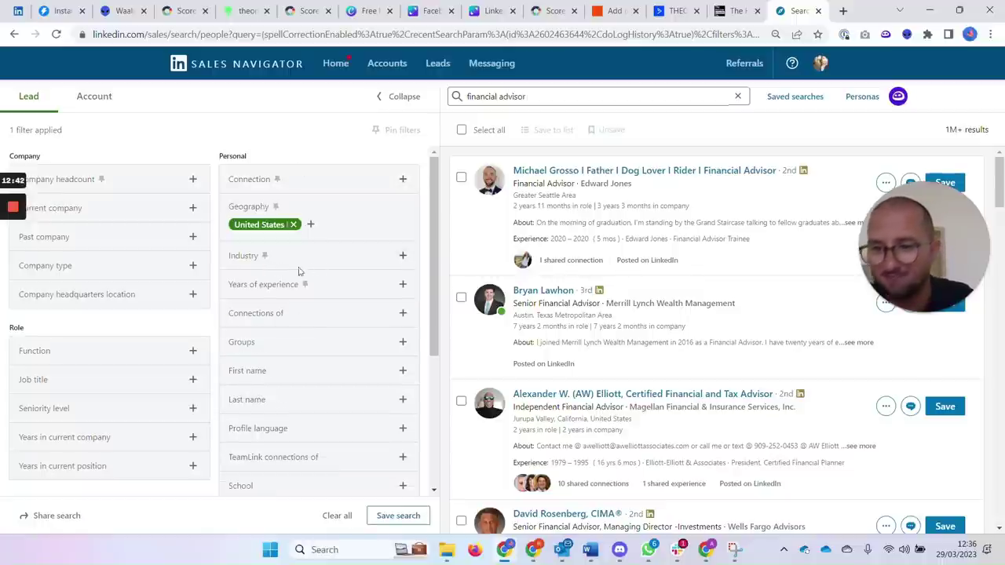
Review the spotlight options for activities and shared experiences, such as recent job changes and recent LinkedIn posts
scroll(258, 293, "down", 1)
scroll(251, 292, "down", 1)
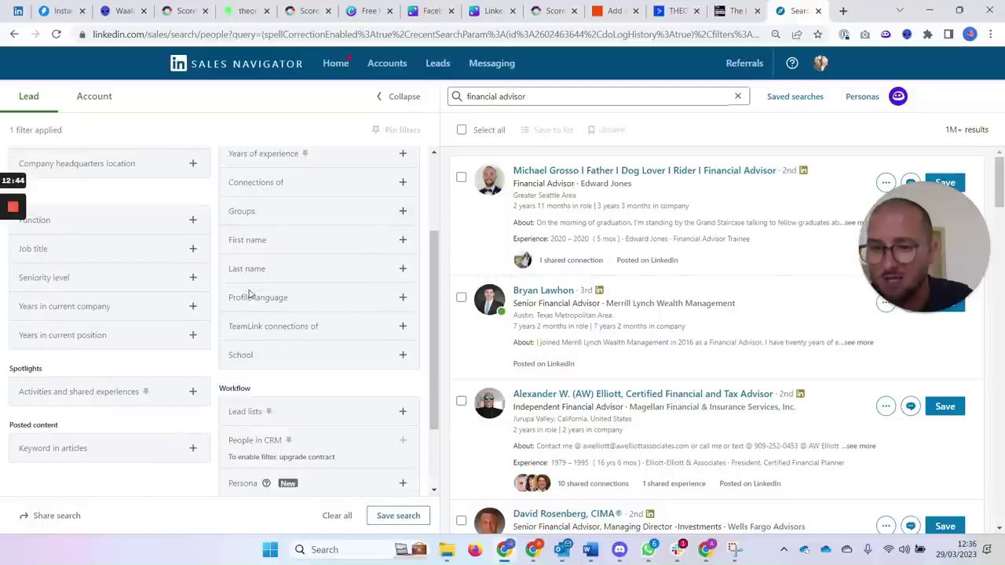
scroll(231, 300, "down", 1)
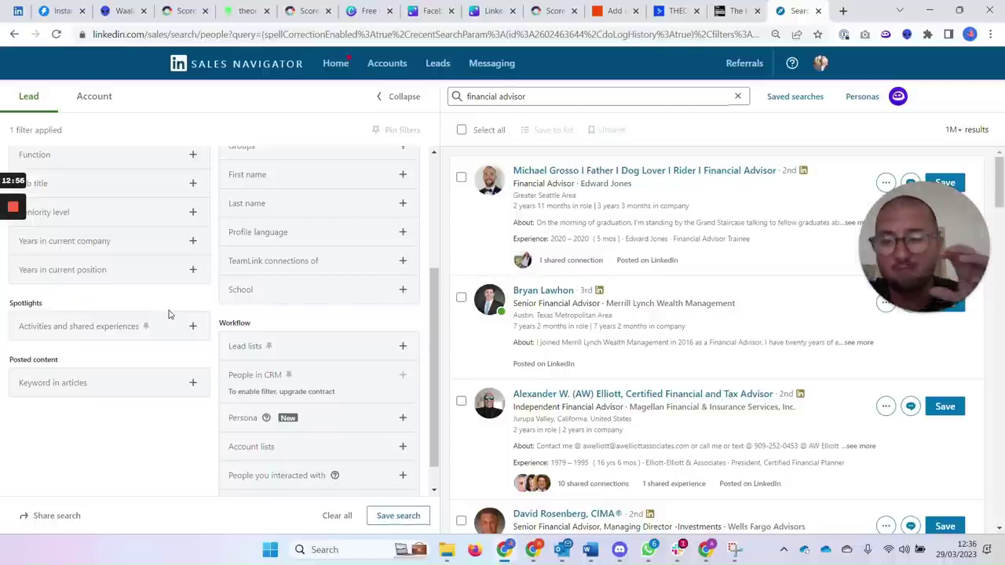
left_click(111, 332)
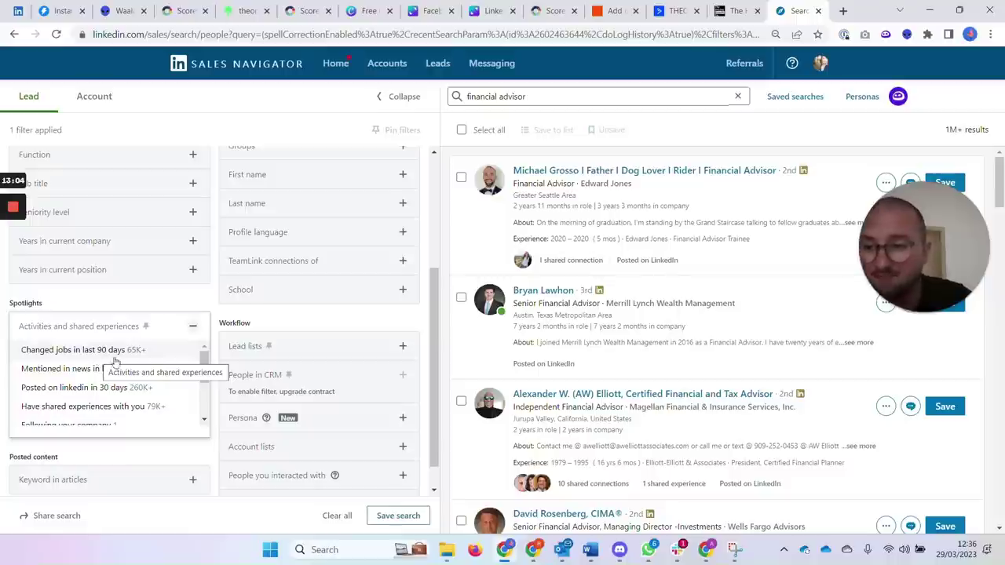
scroll(200, 366, "down", 1)
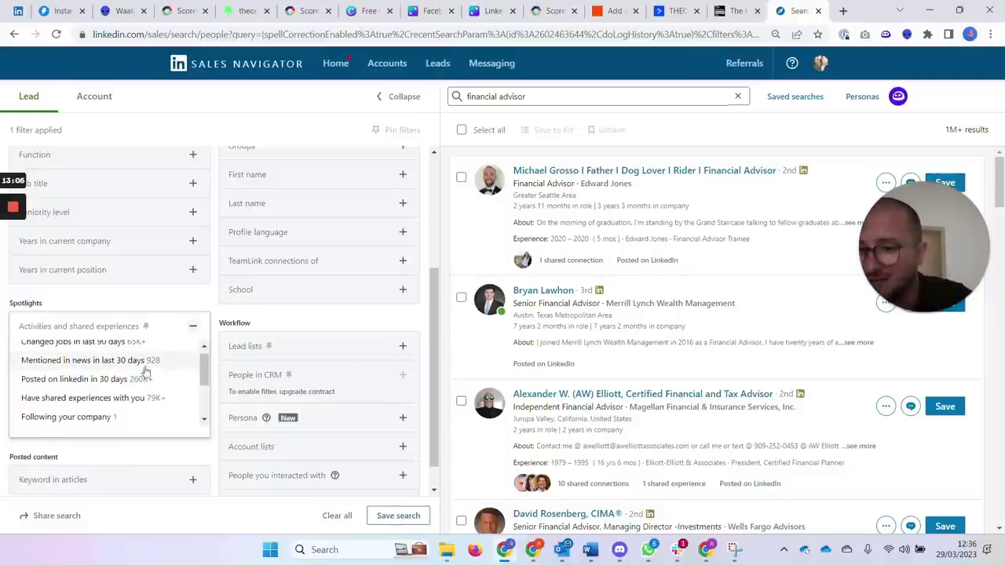
scroll(202, 381, "down", 1)
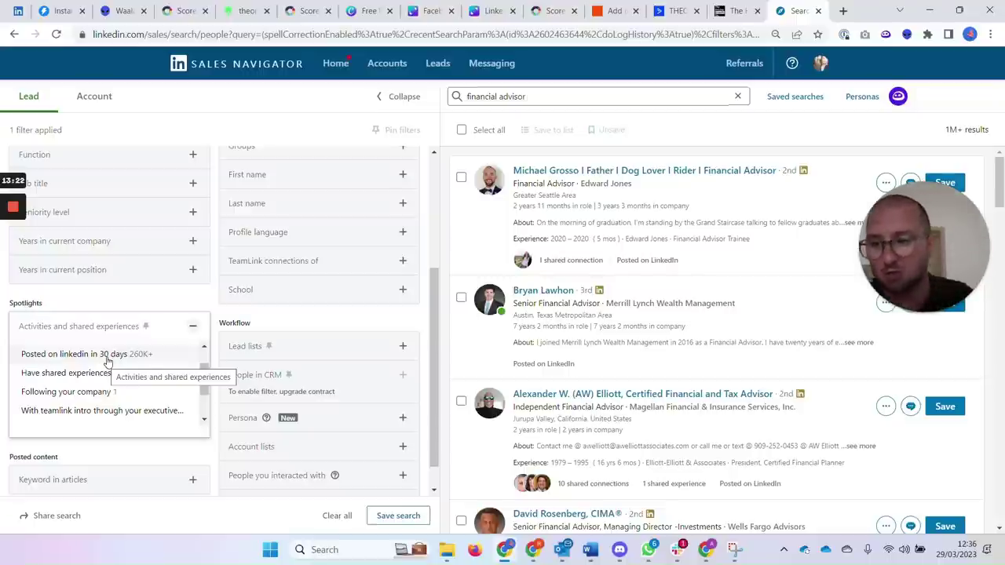
left_click(193, 305)
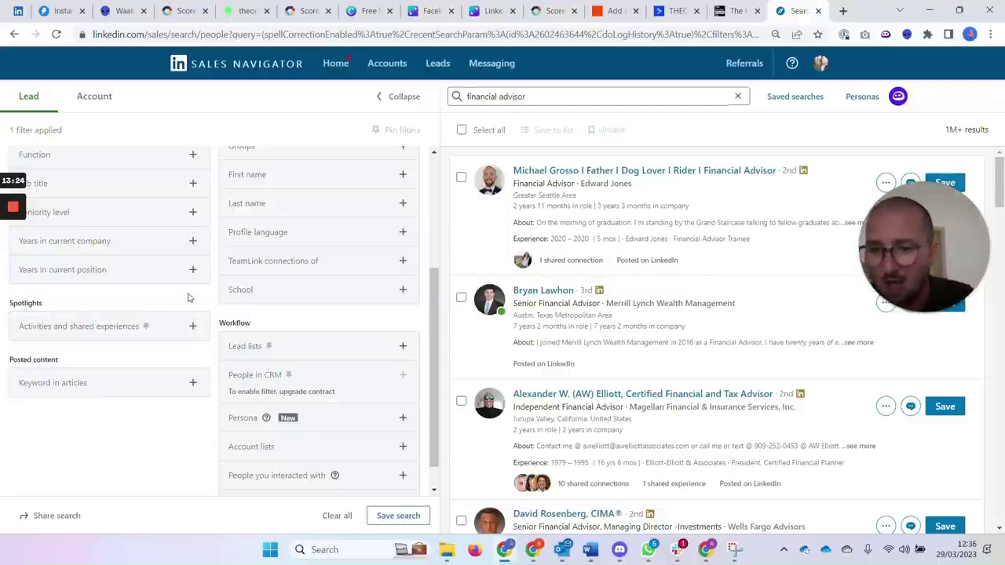
Look through the remaining role, spotlight and workflow filters and recheck the industry options
scroll(195, 307, "up", 1)
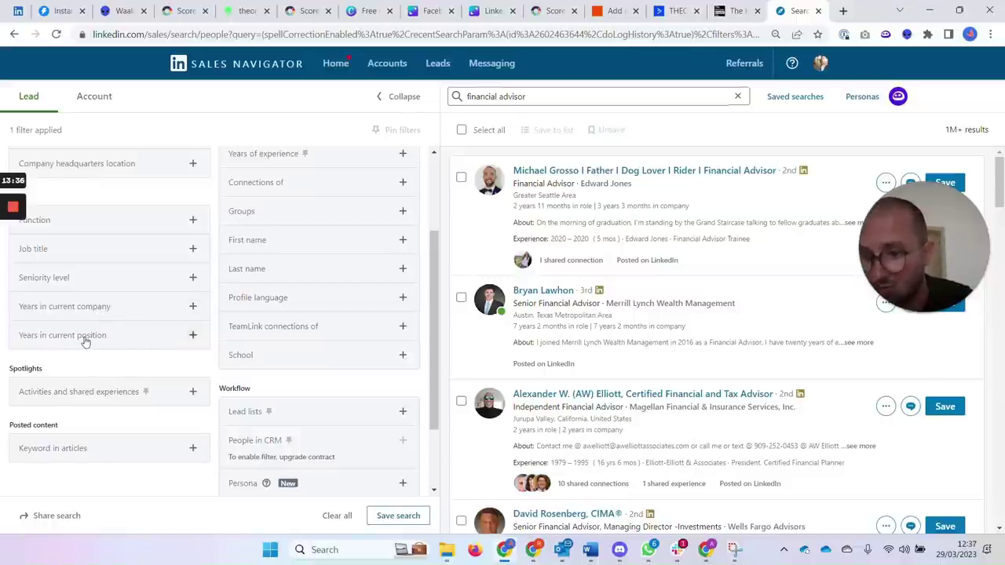
scroll(138, 350, "down", 2)
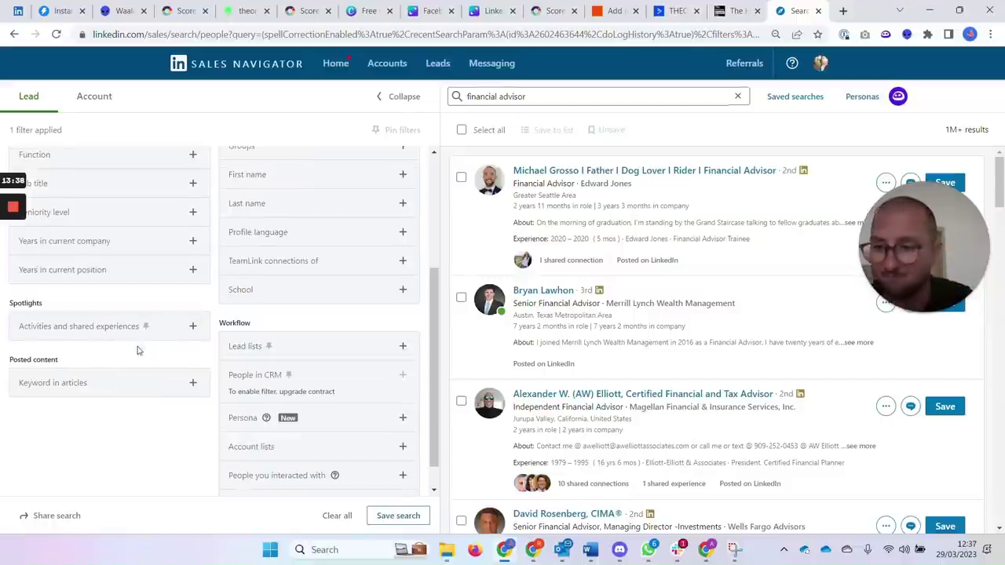
scroll(158, 377, "down", 1)
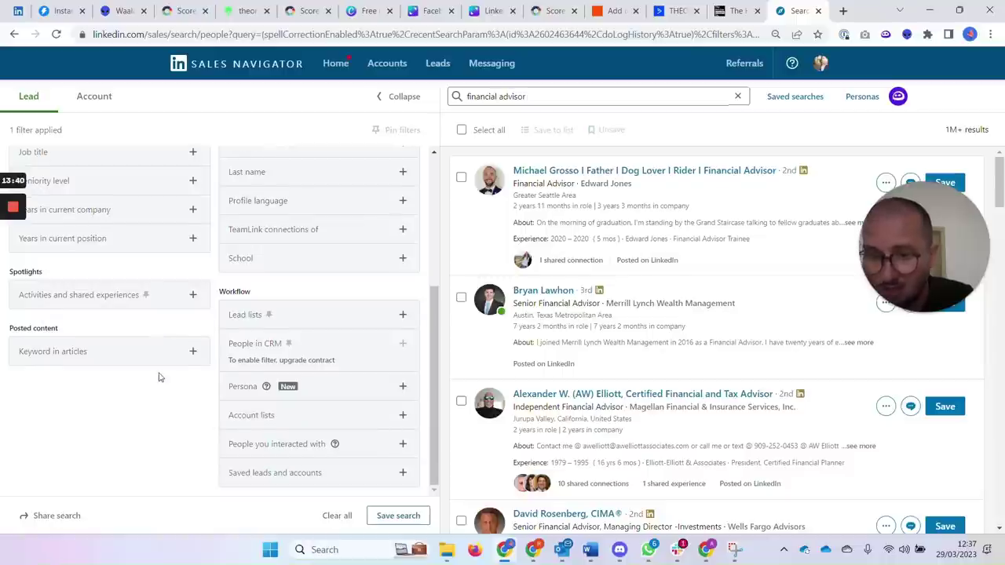
scroll(228, 392, "up", 4)
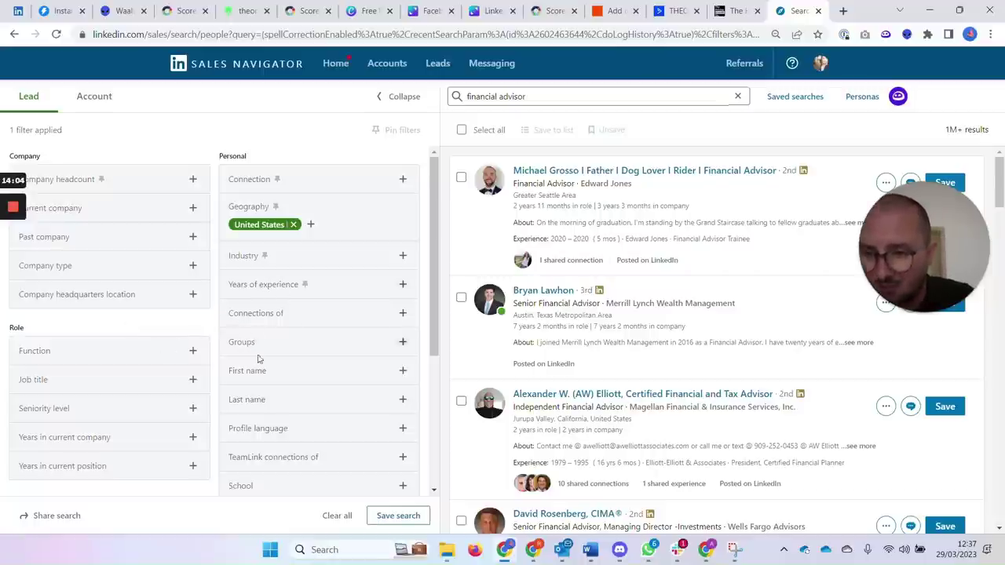
left_click(246, 257)
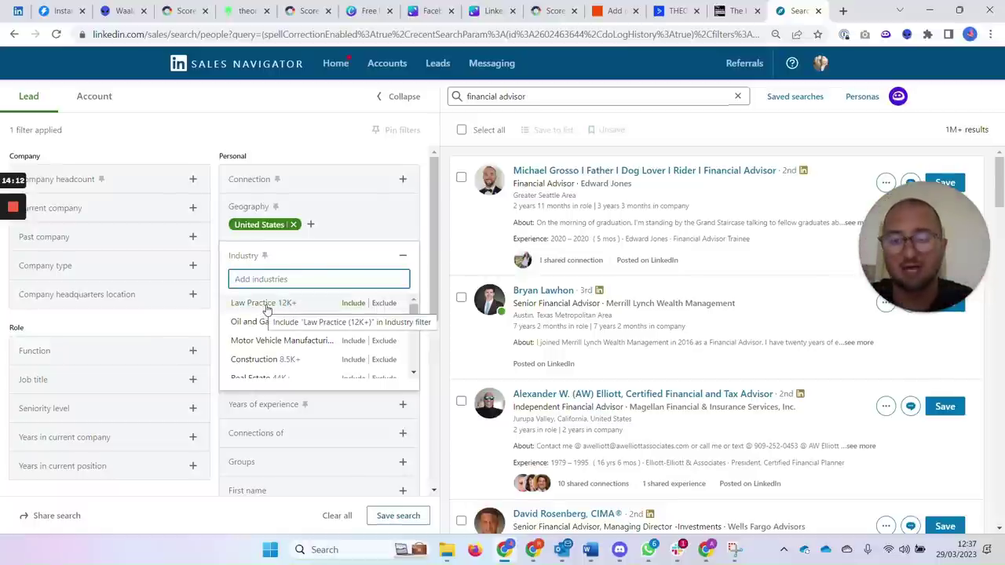
left_click(385, 260)
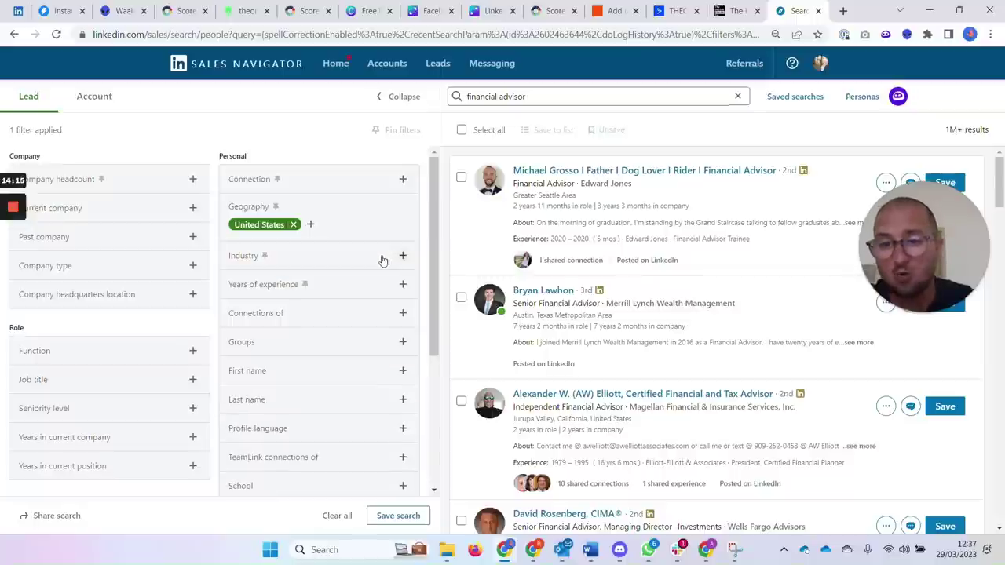
Try the exact phrase "financial advisor" in quotation marks as a current job title filter
left_click(78, 355)
left_click(172, 351)
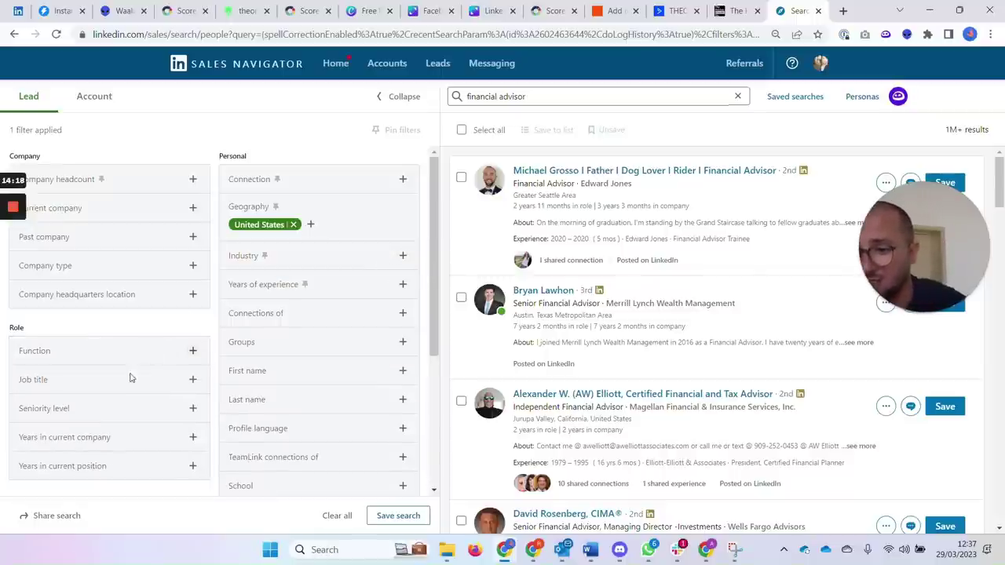
left_click(124, 385)
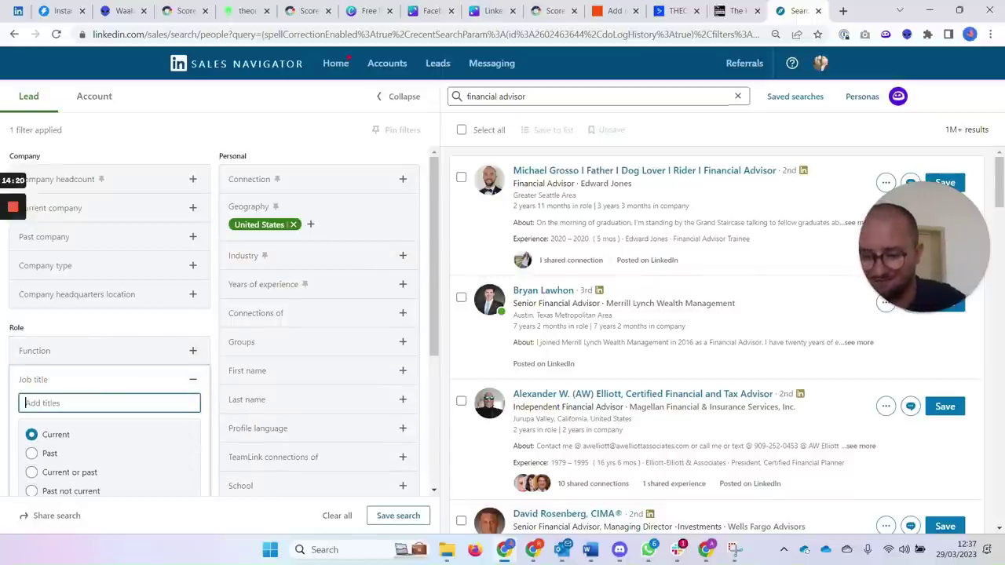
type("\"f")
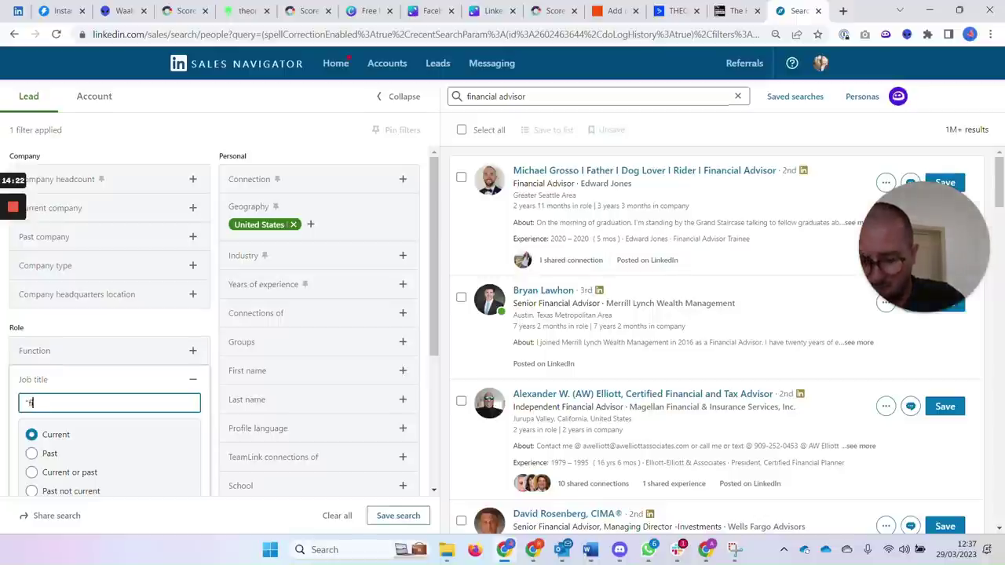
type("inancial advisor\"")
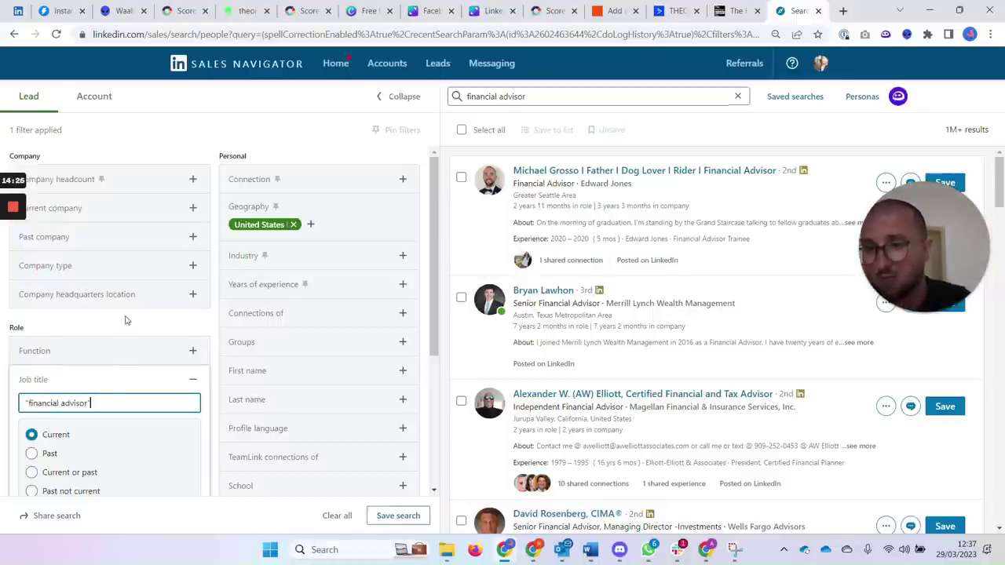
left_click(126, 318)
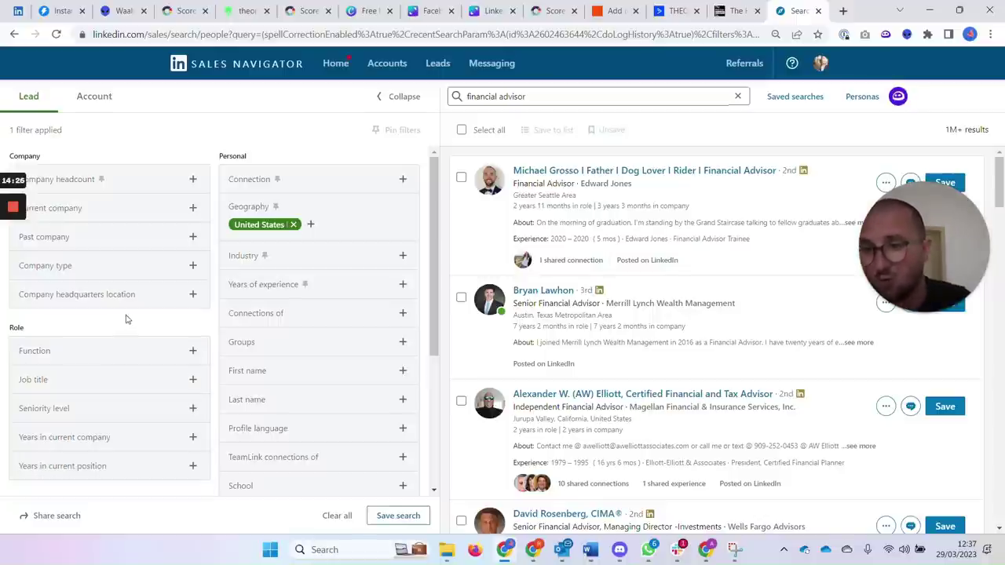
Examine the options offered by the function and seniority level filters
left_click(101, 357)
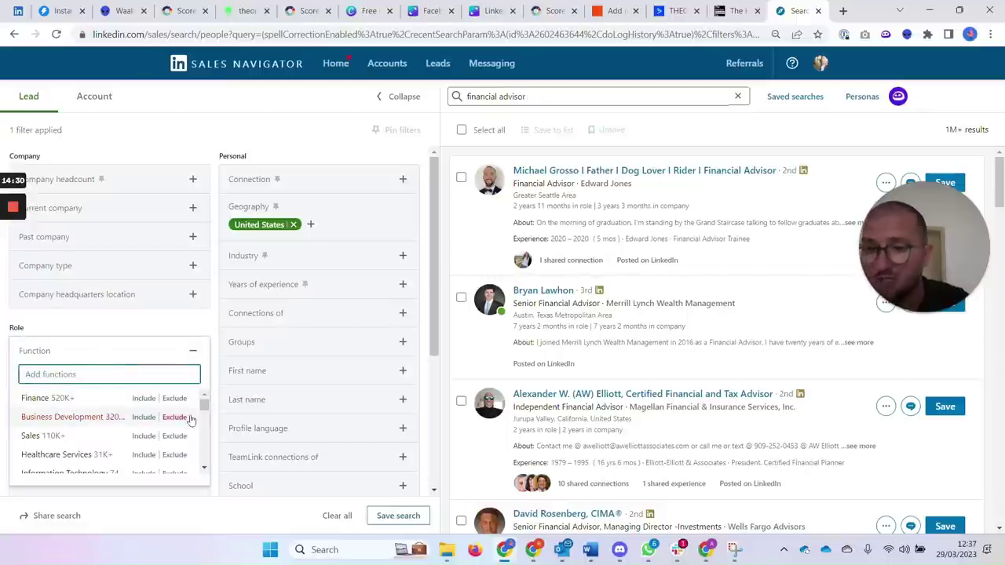
left_click(44, 355)
left_click(58, 416)
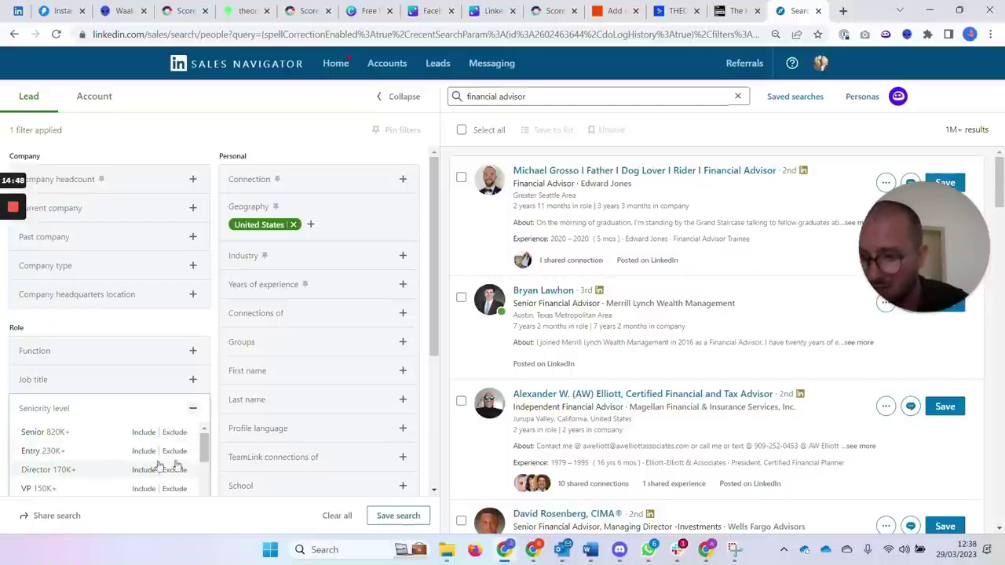
left_click_drag(202, 453, 201, 483)
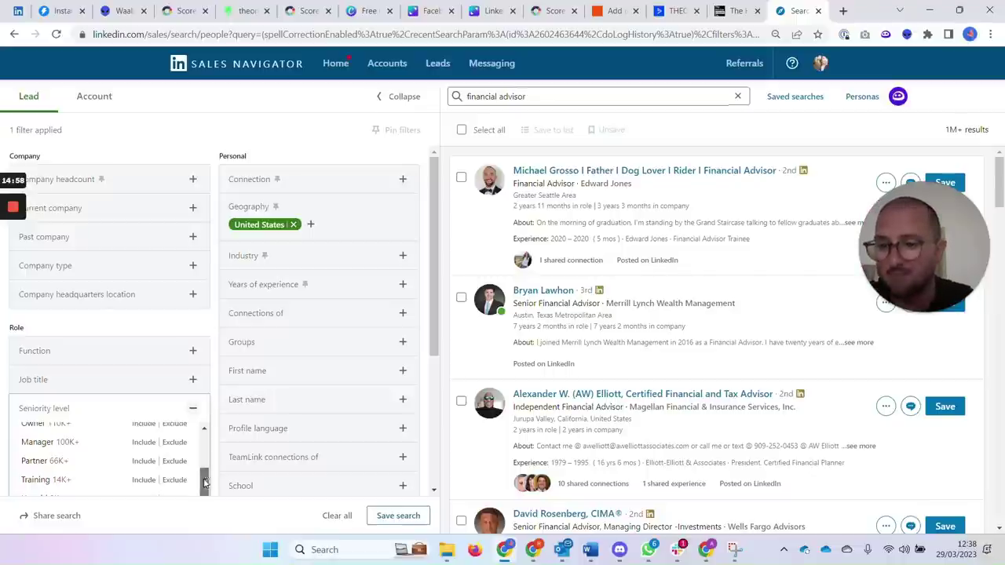
left_click(197, 330)
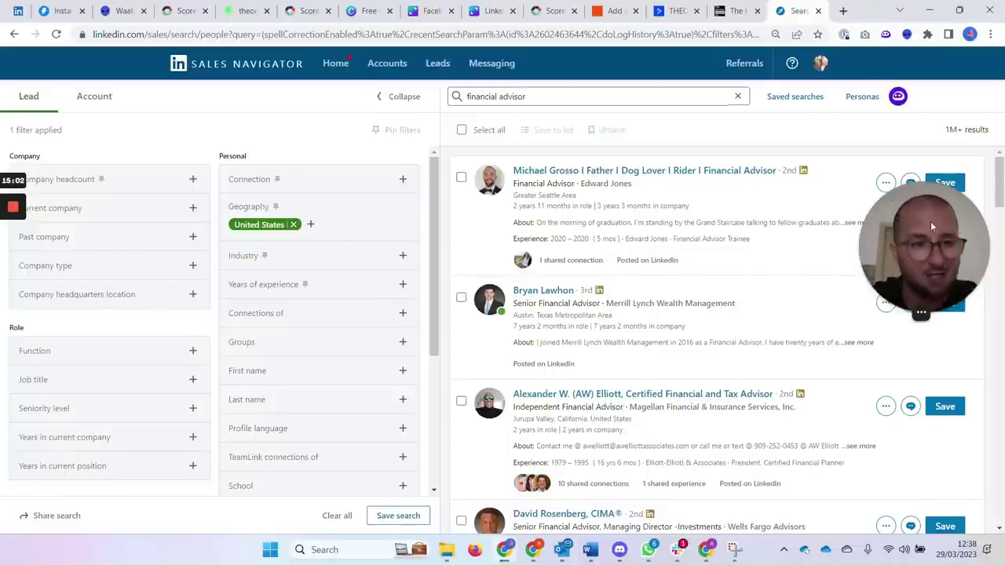
left_click_drag(931, 226, 651, 336)
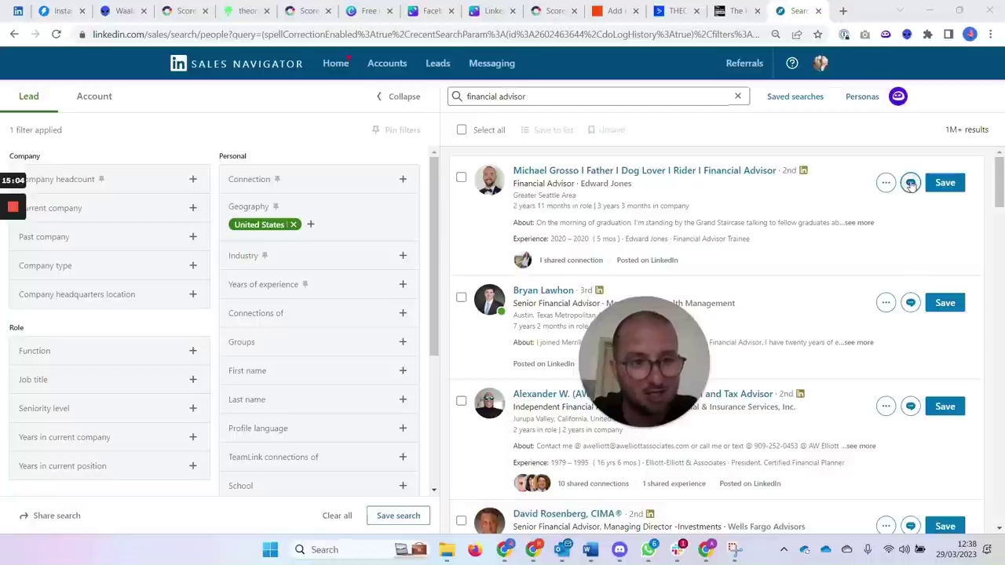
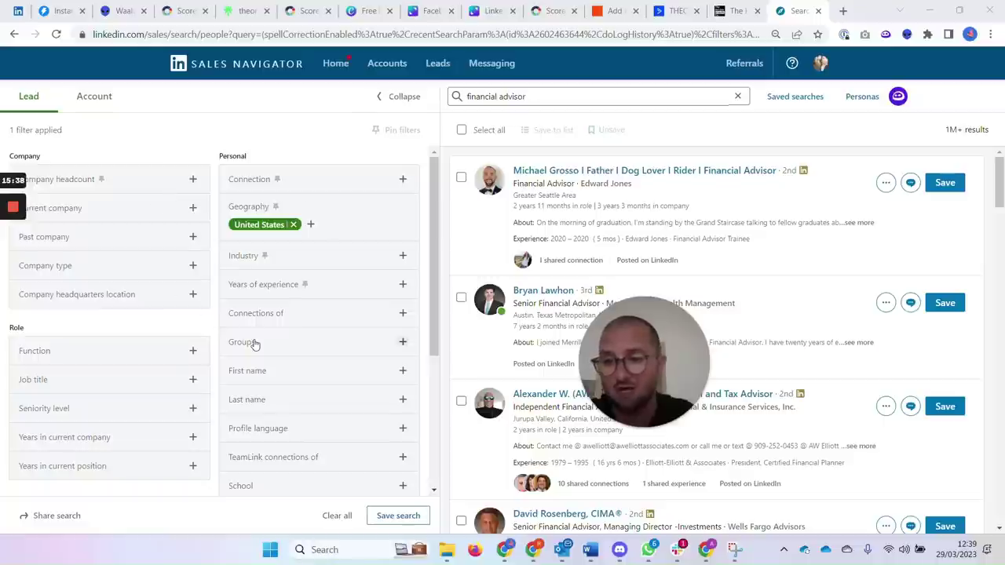
scroll(436, 307, "down", 2)
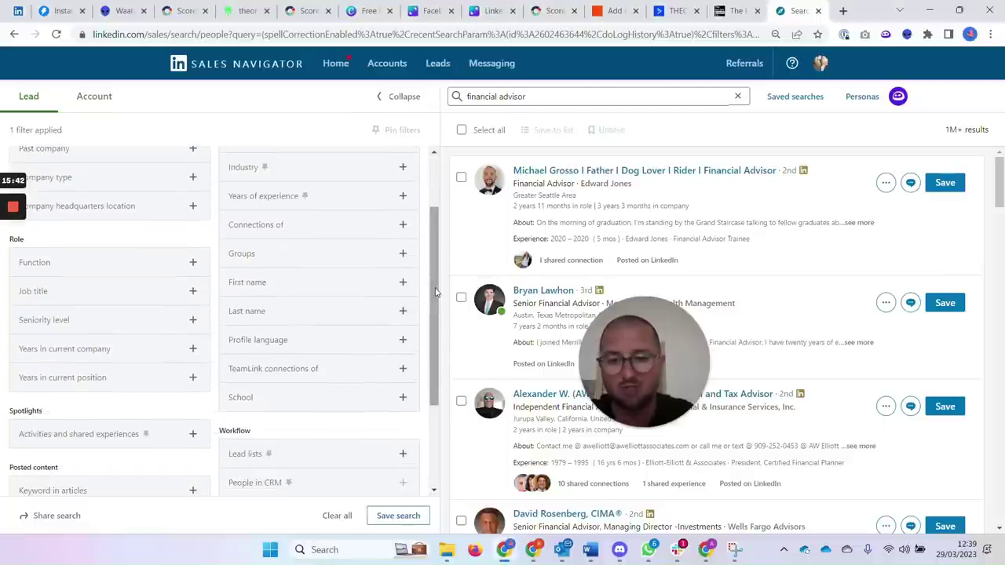
scroll(435, 307, "down", 1)
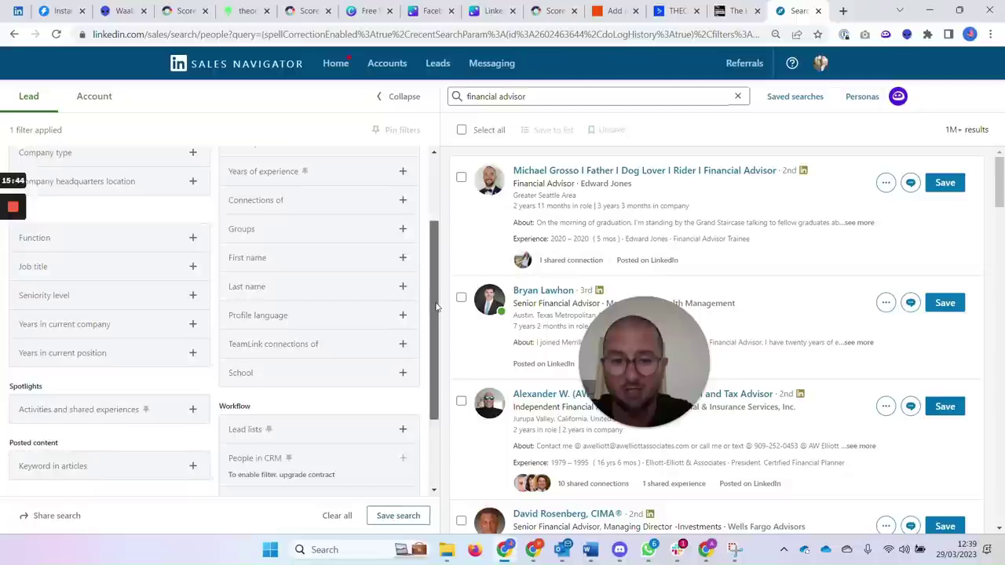
scroll(431, 204, "up", 3)
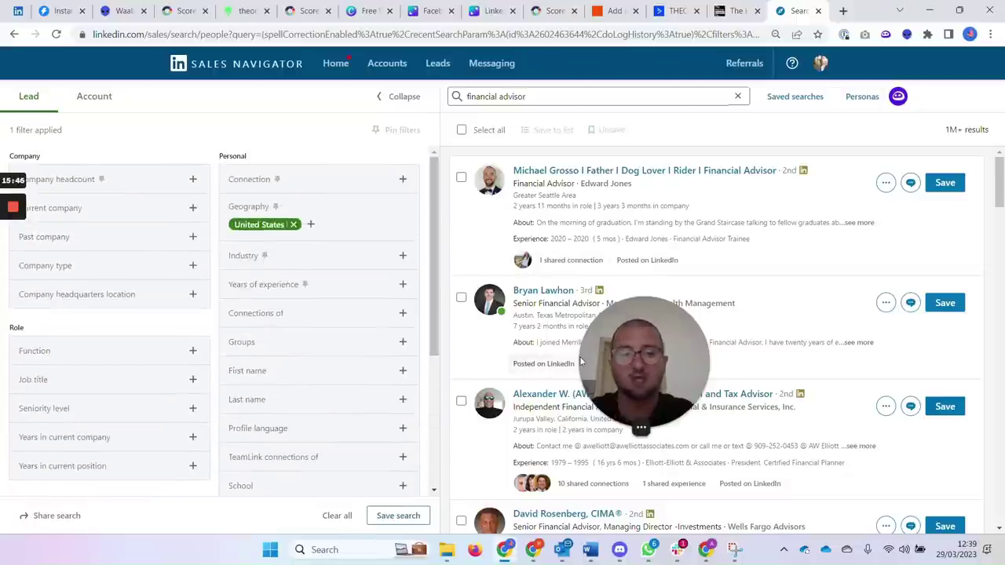
Switch to the Outreach messaging document in Word and go back to its introduction and instructions
key("alt+Tab")
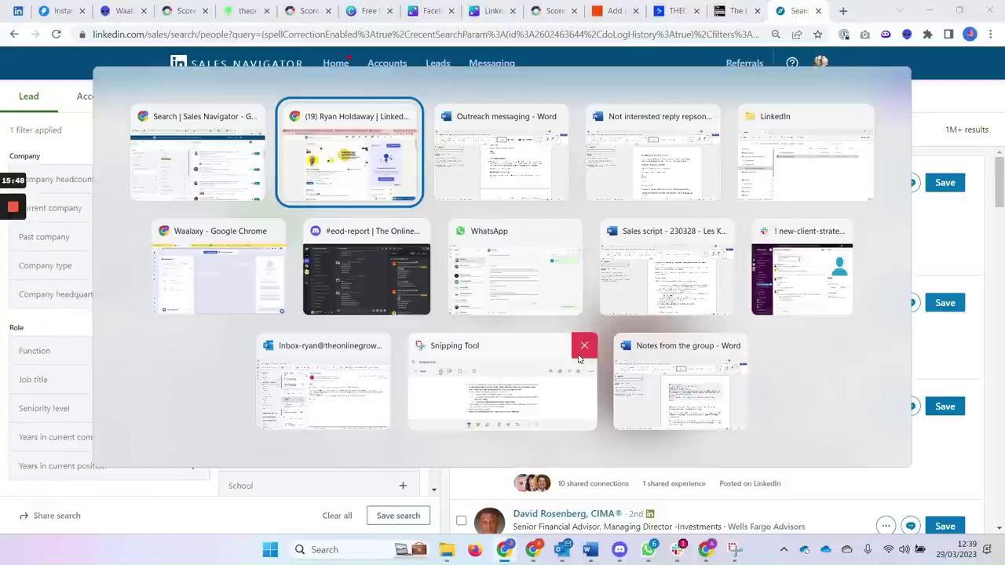
key("Tab")
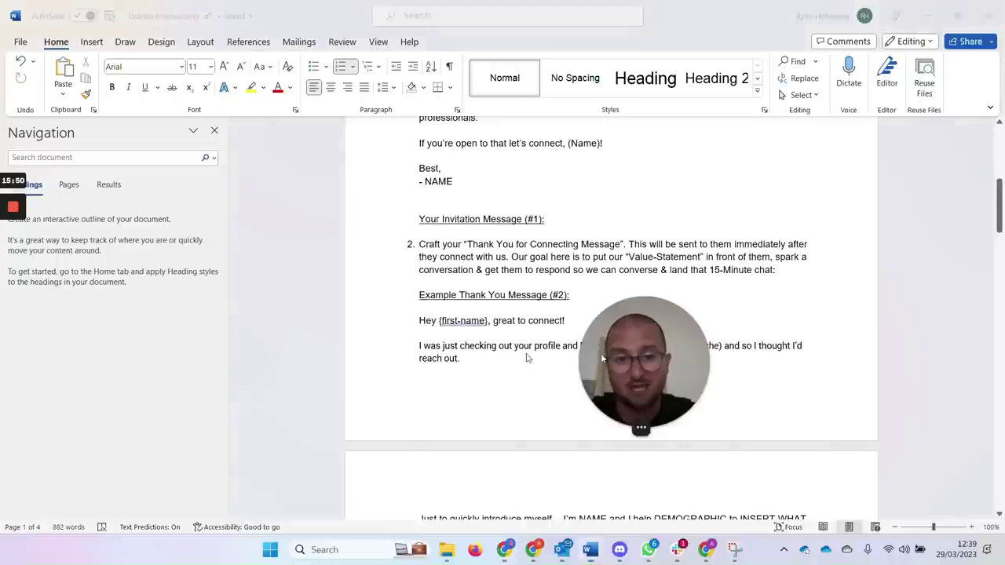
left_click_drag(210, 393, 123, 414)
scroll(599, 377, "up", 4)
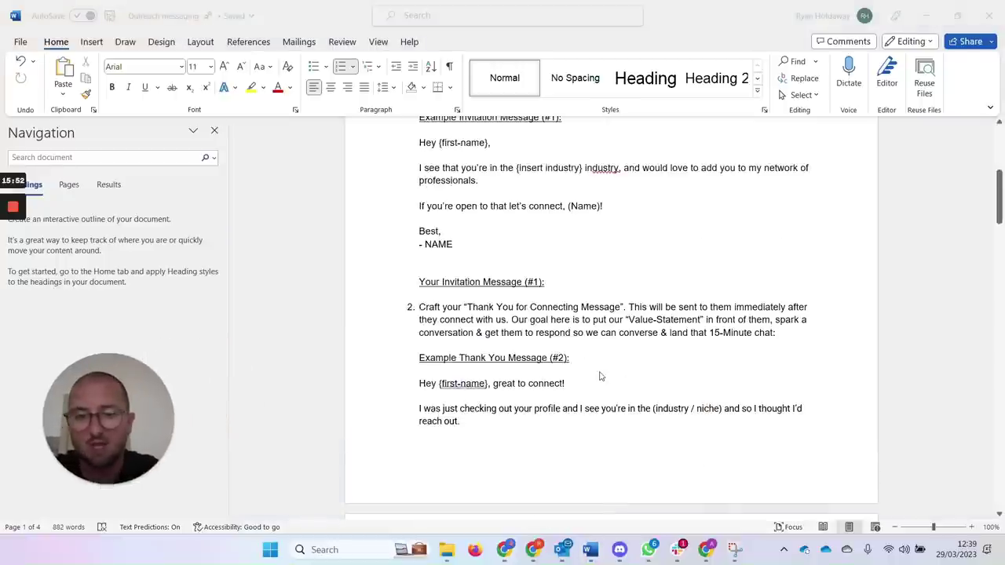
scroll(600, 377, "up", 5)
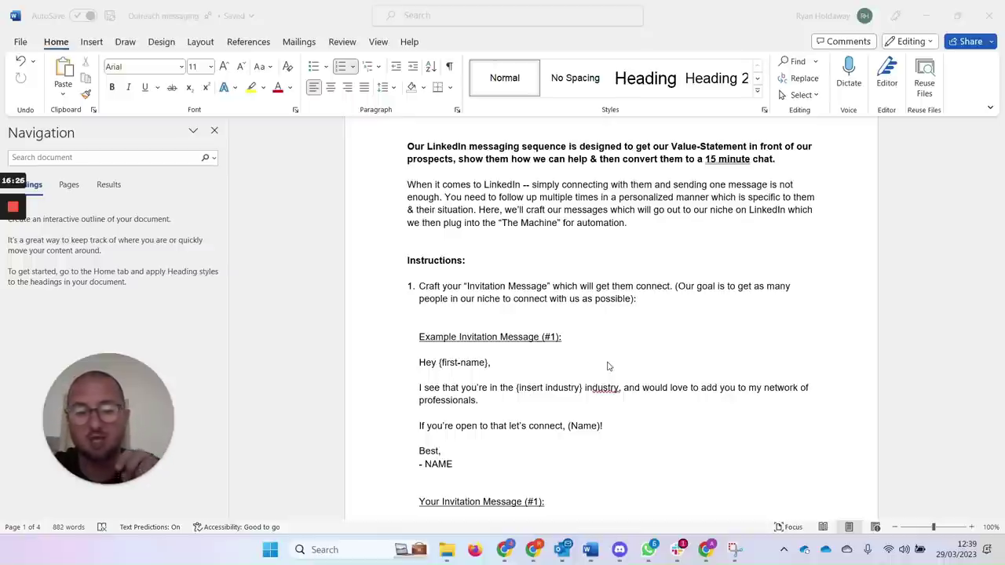
Read the instruction for crafting the invitation message and the example invitation message (#1)
scroll(607, 366, "down", 1)
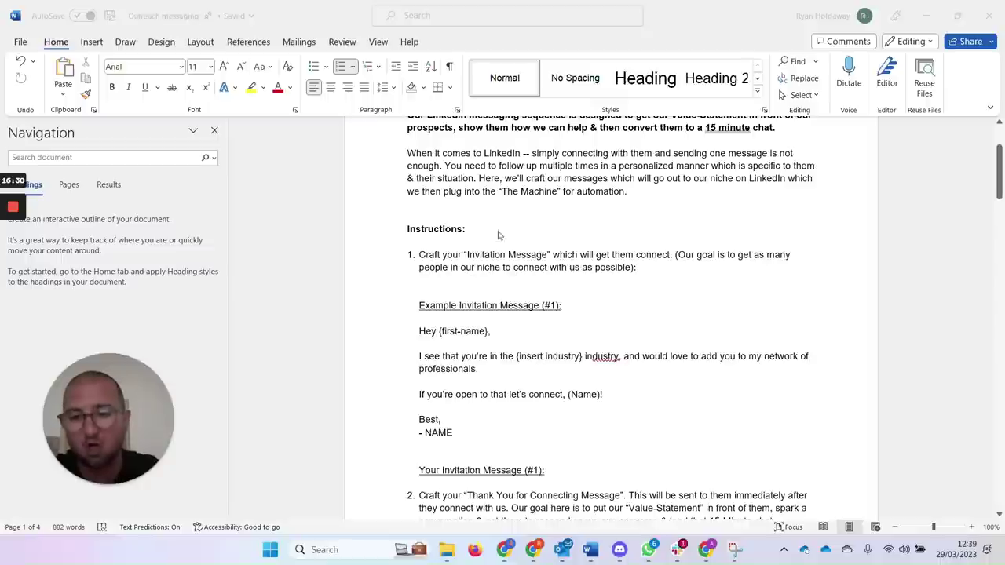
scroll(546, 338, "down", 1)
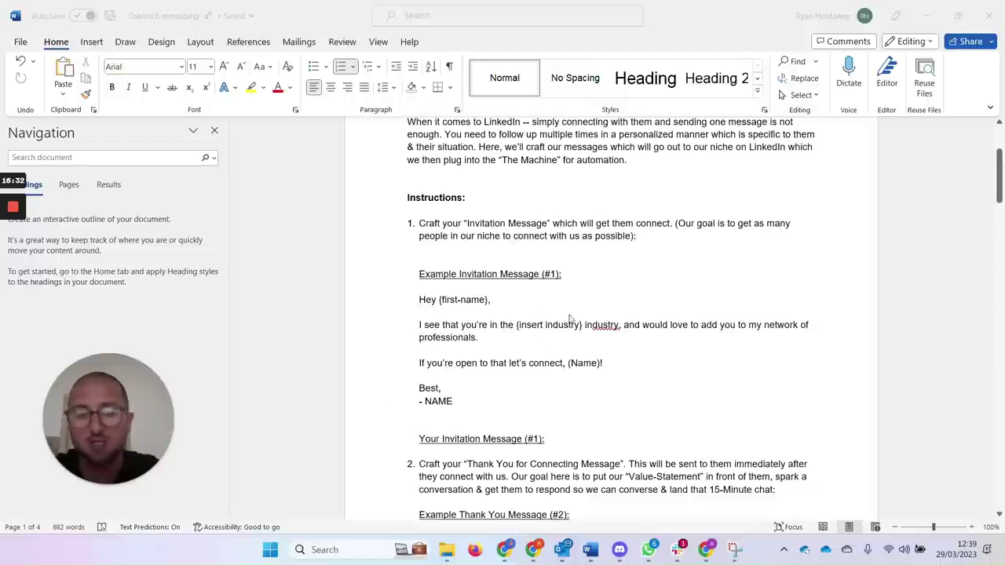
scroll(523, 306, "down", 1)
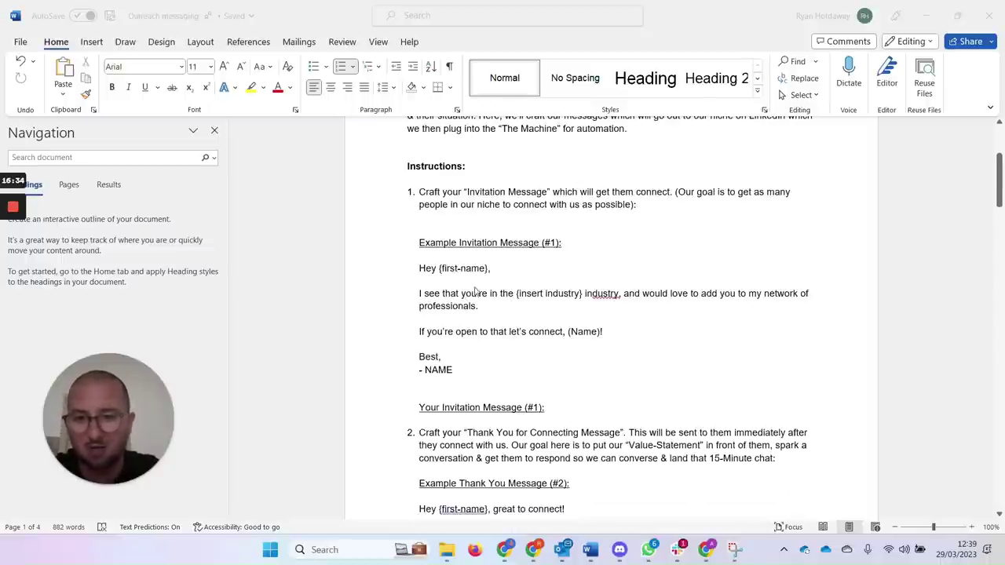
left_click(481, 307)
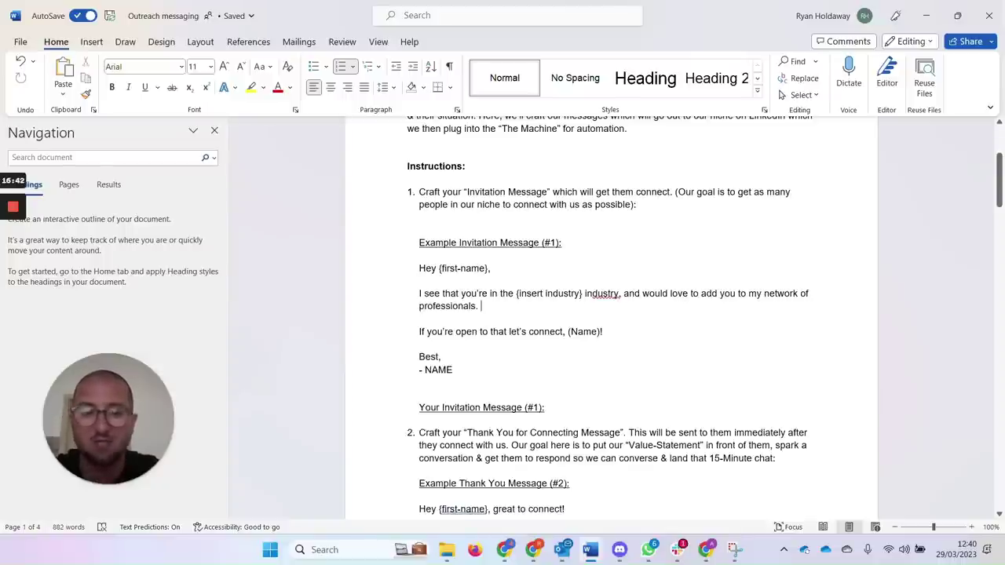
scroll(611, 318, "down", 1)
scroll(611, 318, "down", 2)
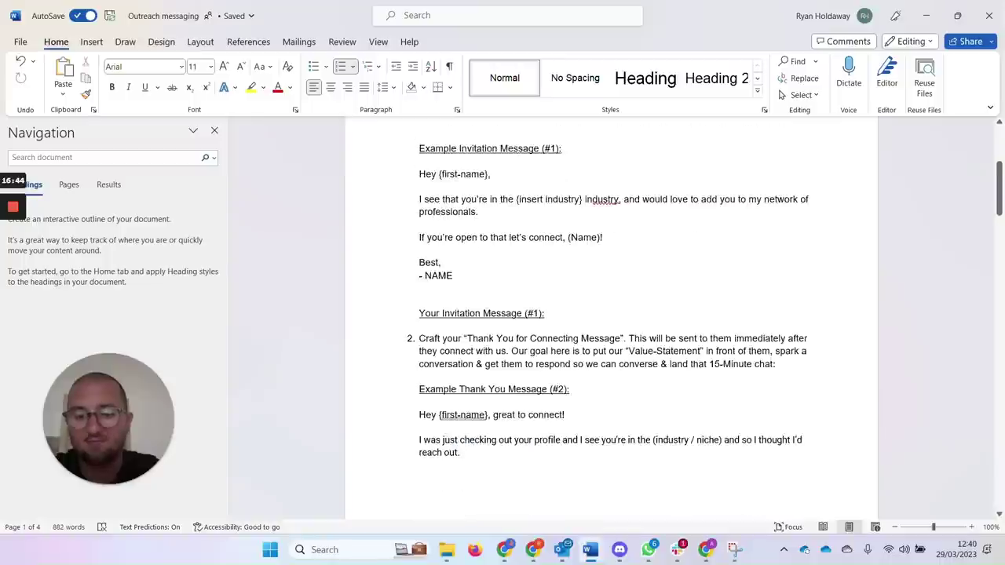
Read the example thank-you message (#2) and continue to the instruction and example for the 7-day follow-up message (#3)
scroll(611, 319, "down", 2)
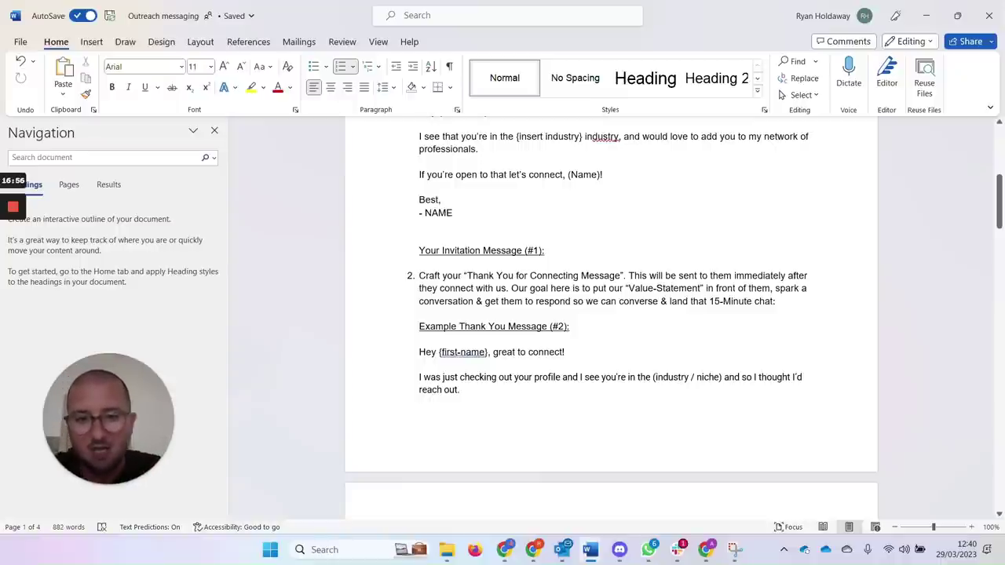
scroll(611, 314, "down", 3)
scroll(612, 314, "down", 1)
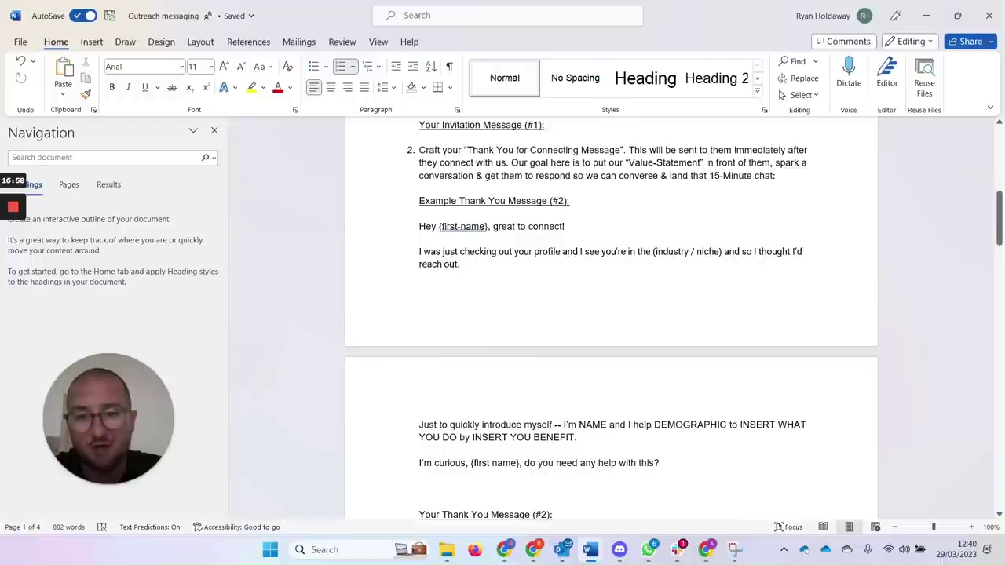
scroll(611, 315, "down", 1)
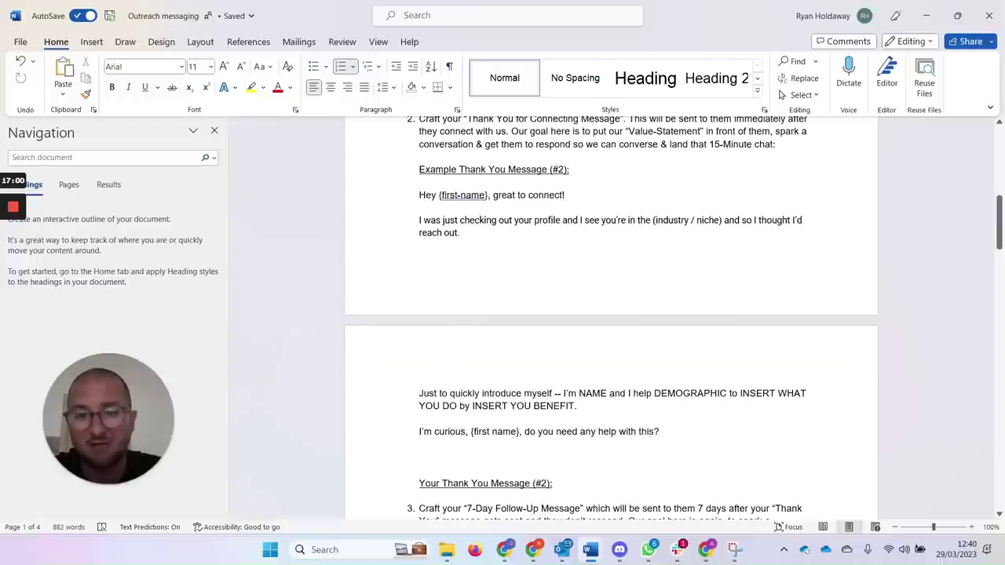
scroll(611, 314, "down", 1)
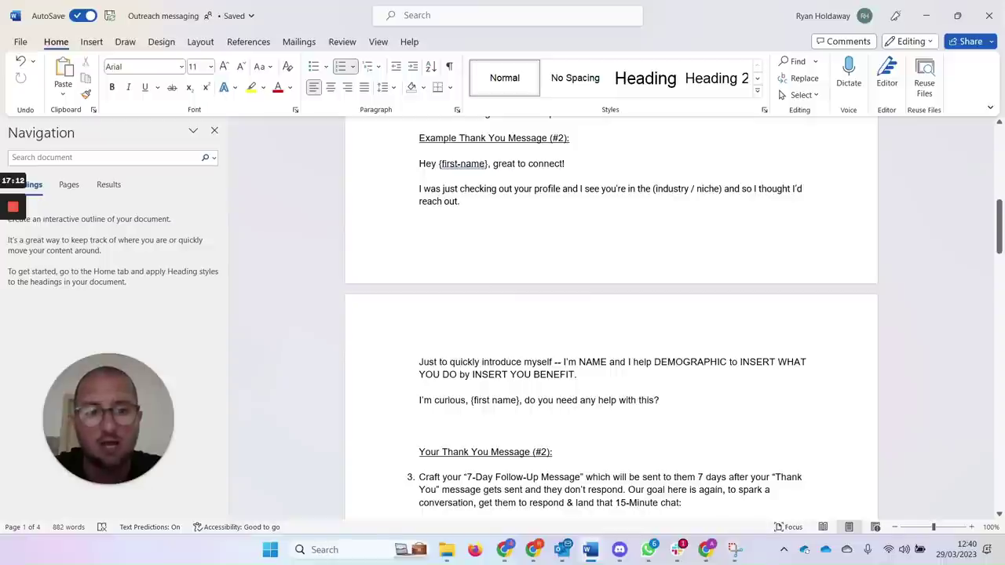
scroll(502, 236, "down", 2)
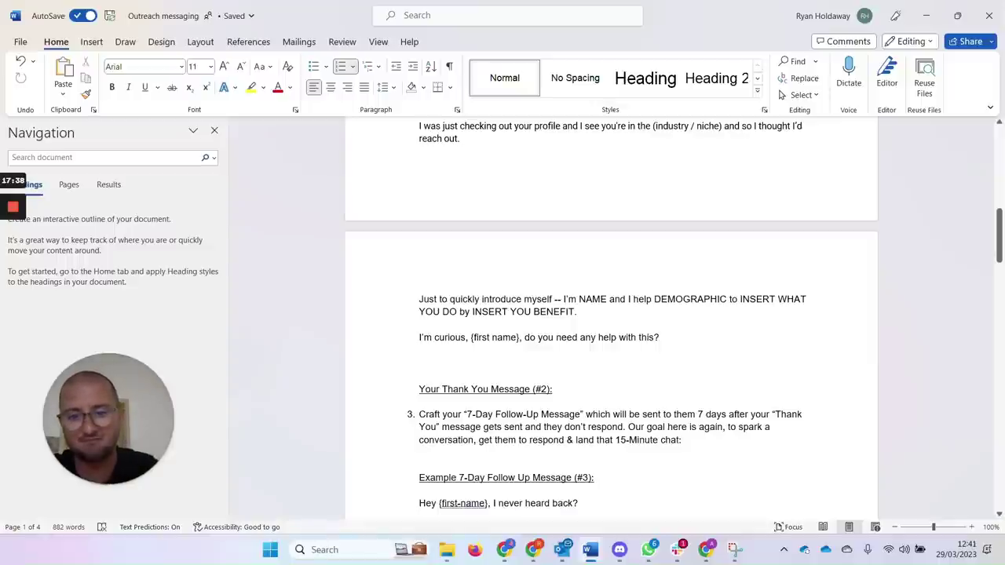
scroll(611, 314, "down", 3)
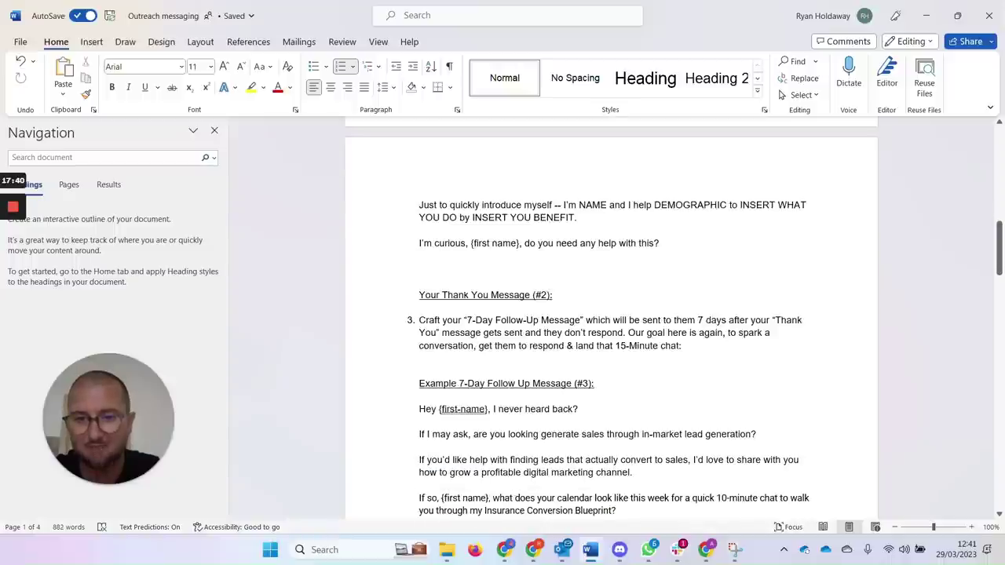